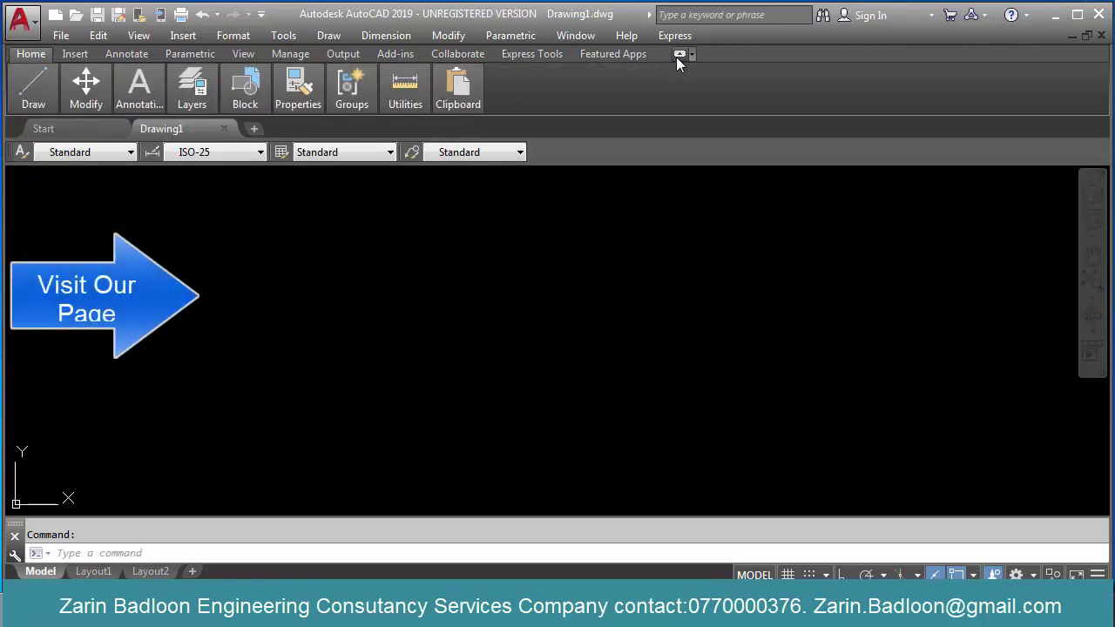
Step: Minimize the ribbon to its panel titles and switch to the 3D Modeling workspace
{"action": "left_click", "coordinate": [679, 55]}
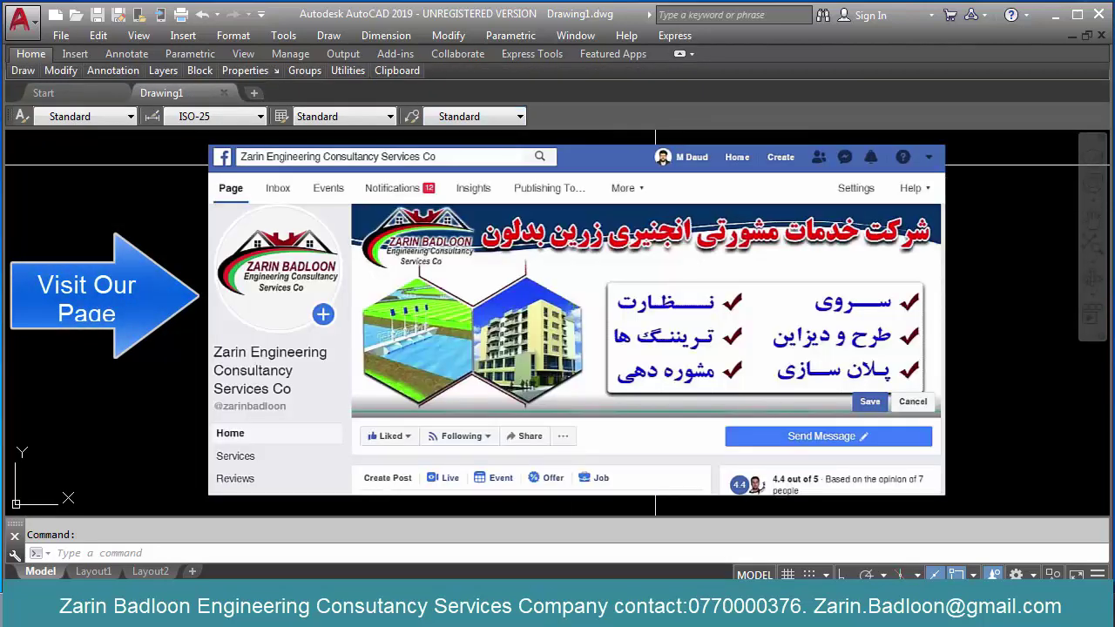
{"action": "left_click", "coordinate": [311, 164]}
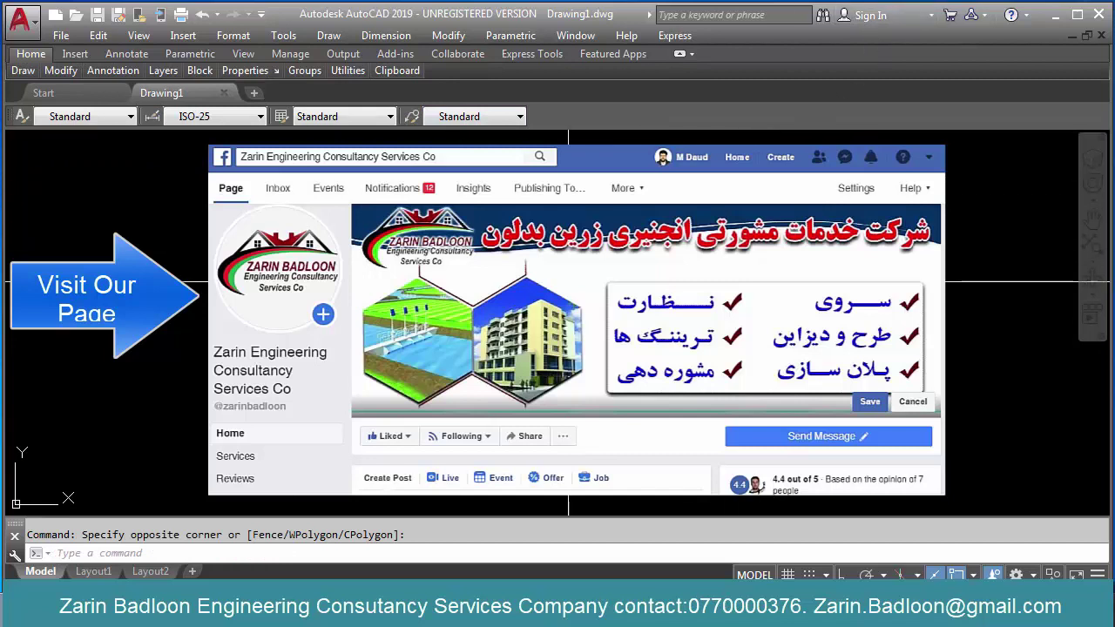
{"action": "left_click", "coordinate": [1031, 575]}
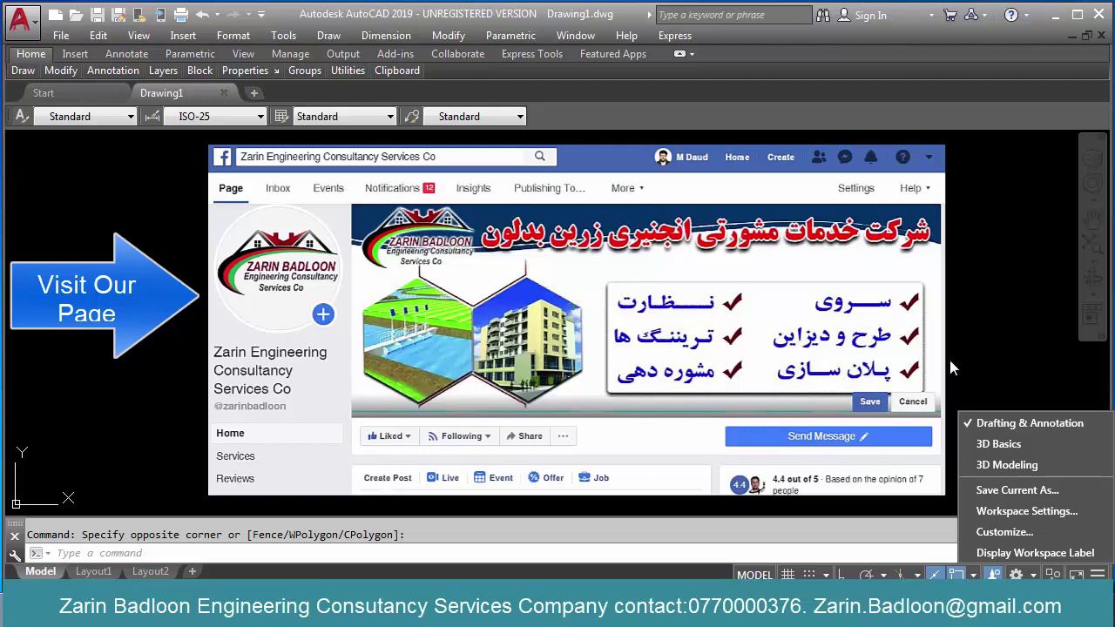
{"action": "left_click", "coordinate": [1003, 465]}
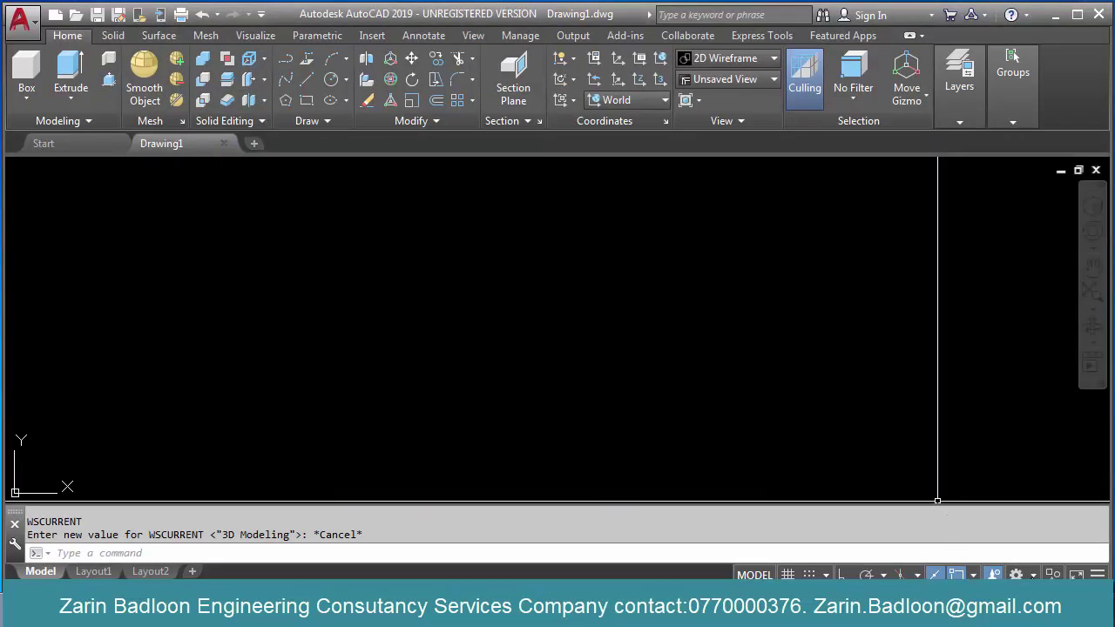
Step: Switch the workspace to Drafting & Annotation and clear any active selection or command
{"action": "left_click", "coordinate": [1016, 574]}
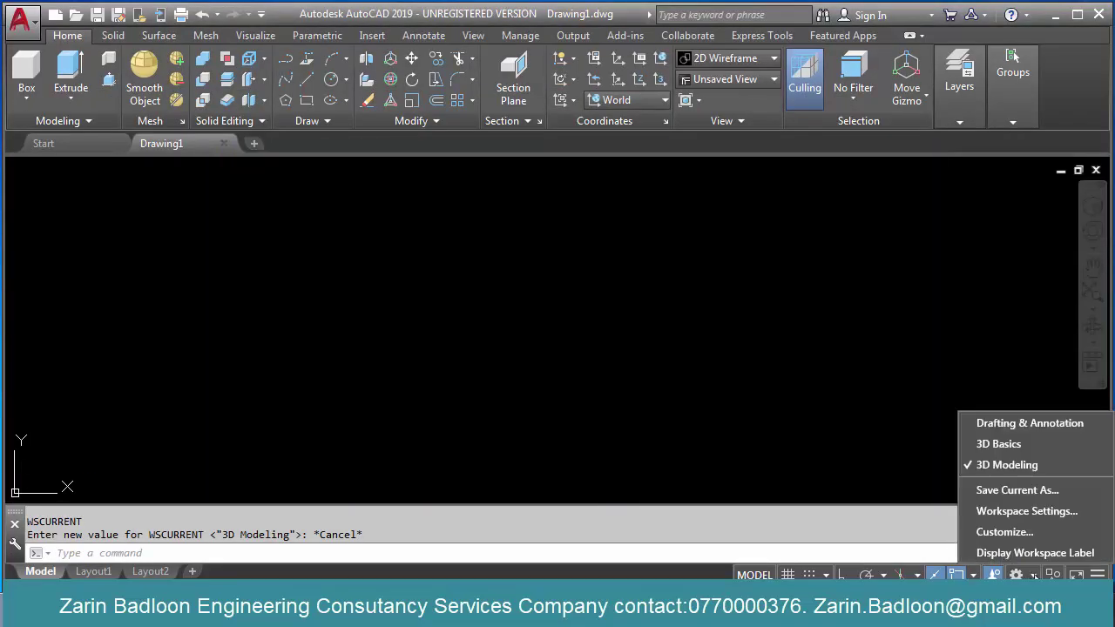
{"action": "left_click", "coordinate": [999, 430]}
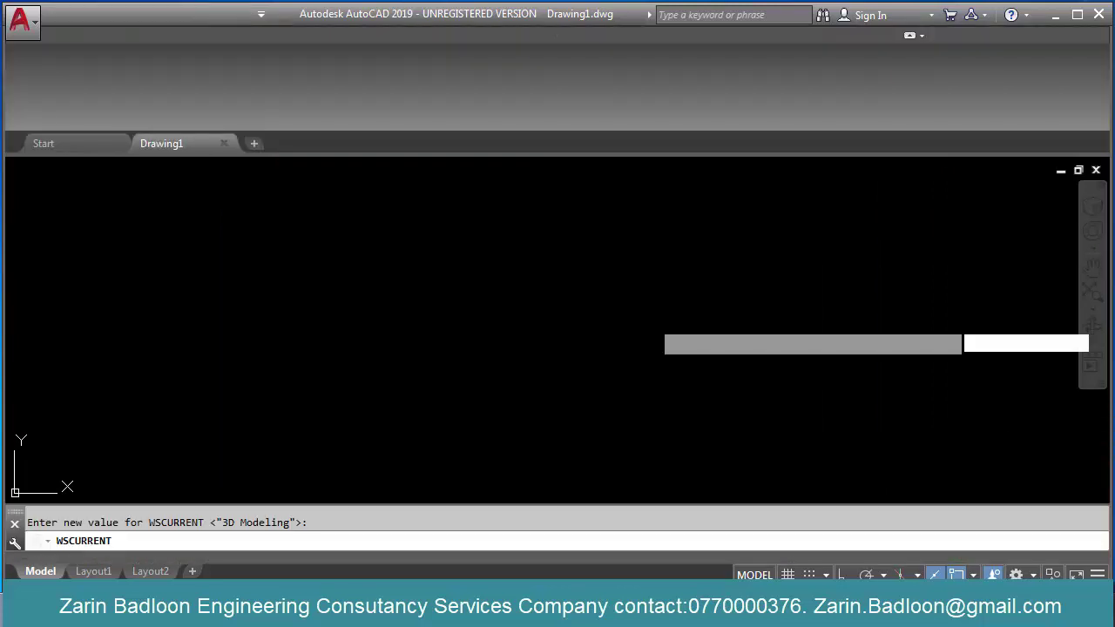
{"action": "left_click", "coordinate": [549, 269]}
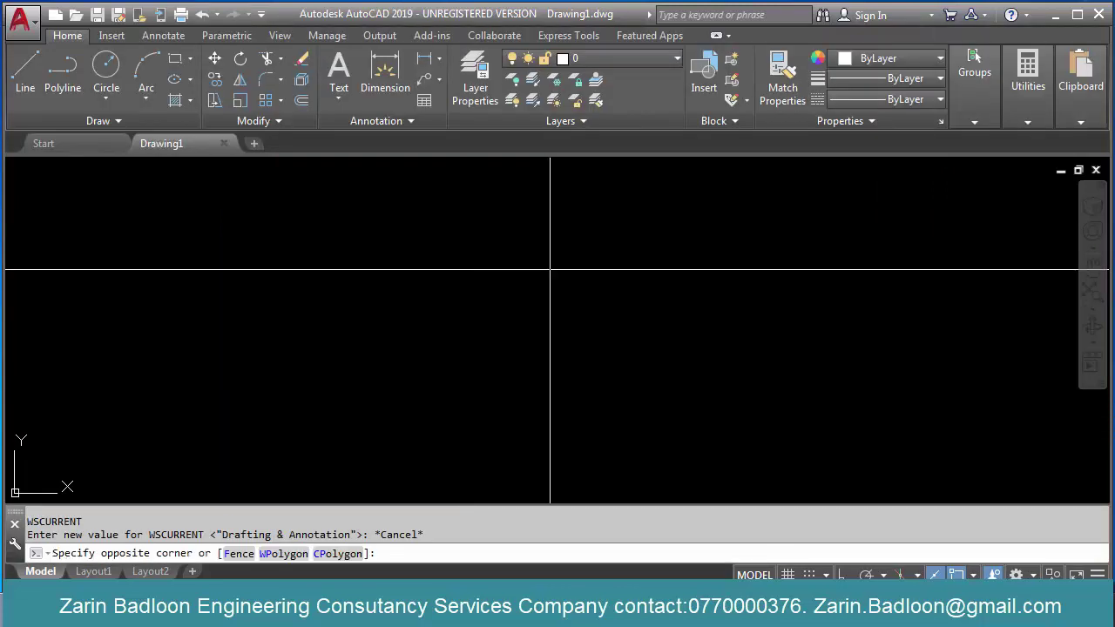
{"action": "left_click", "coordinate": [451, 333]}
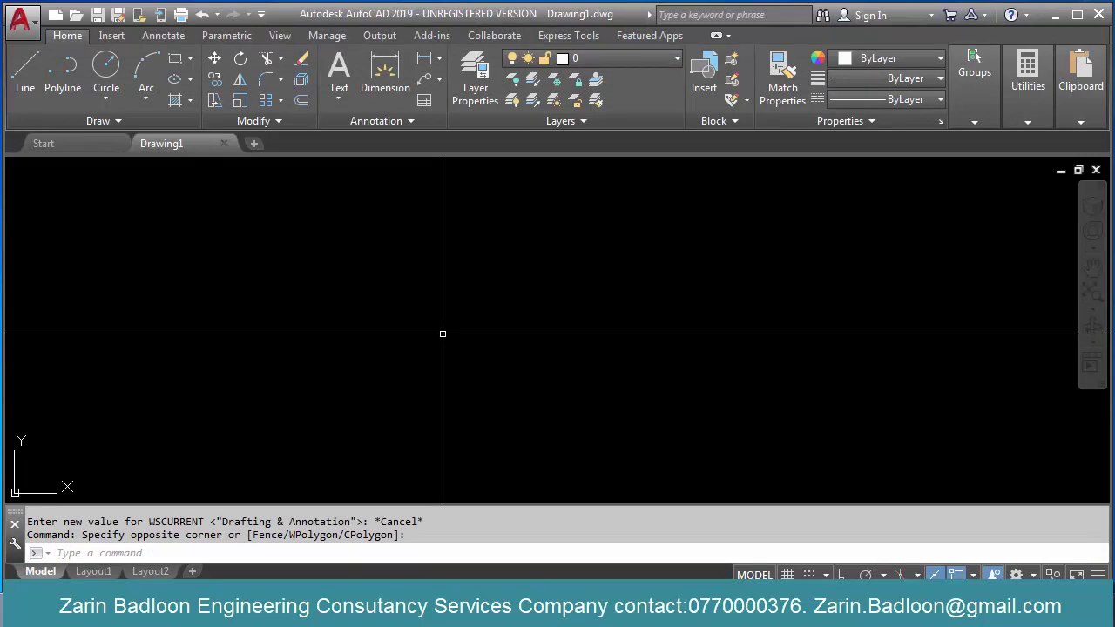
{"action": "key", "text": "Escape"}
{"action": "key", "text": "Escape"}
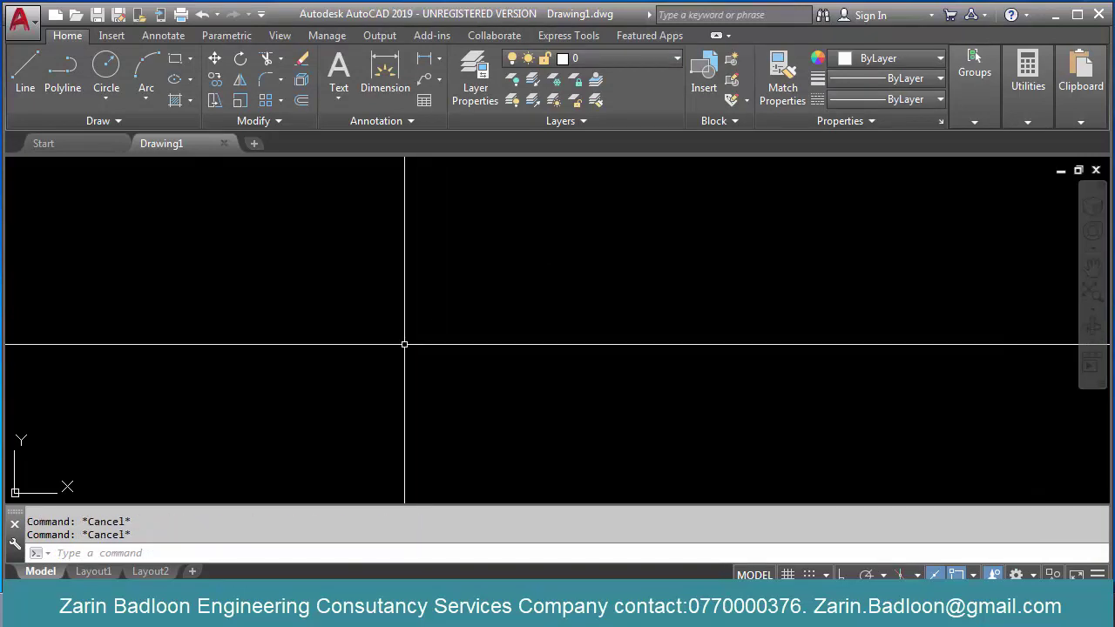
Step: Show the classic menu bar above the ribbon and cancel any pending selection
{"action": "left_click", "coordinate": [261, 15]}
{"action": "left_click", "coordinate": [342, 432]}
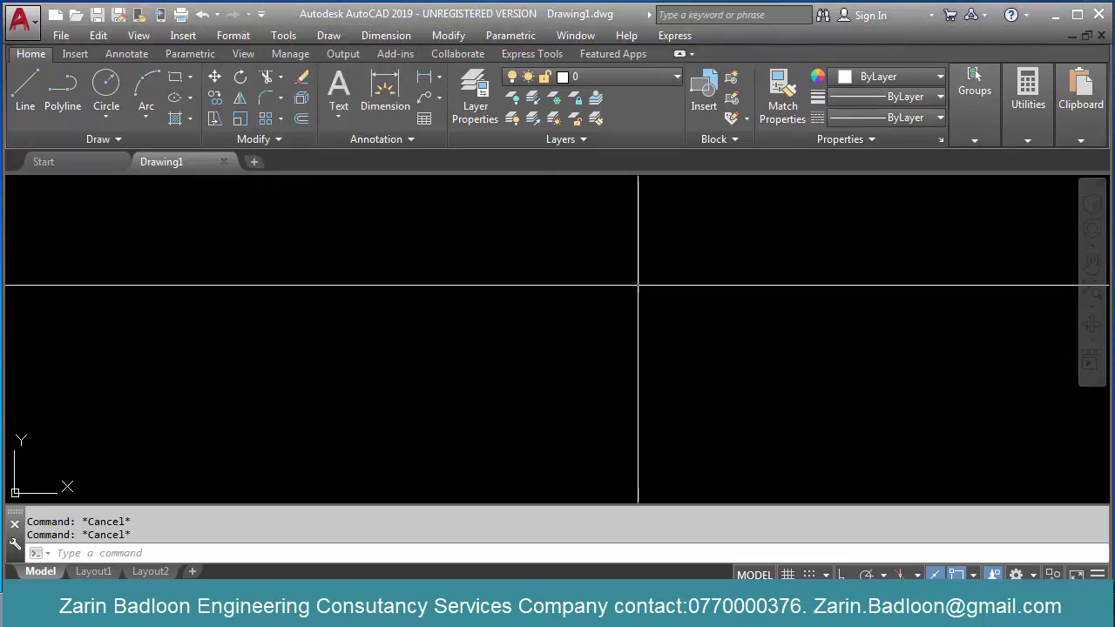
{"action": "left_click", "coordinate": [543, 327]}
{"action": "key", "text": "Escape"}
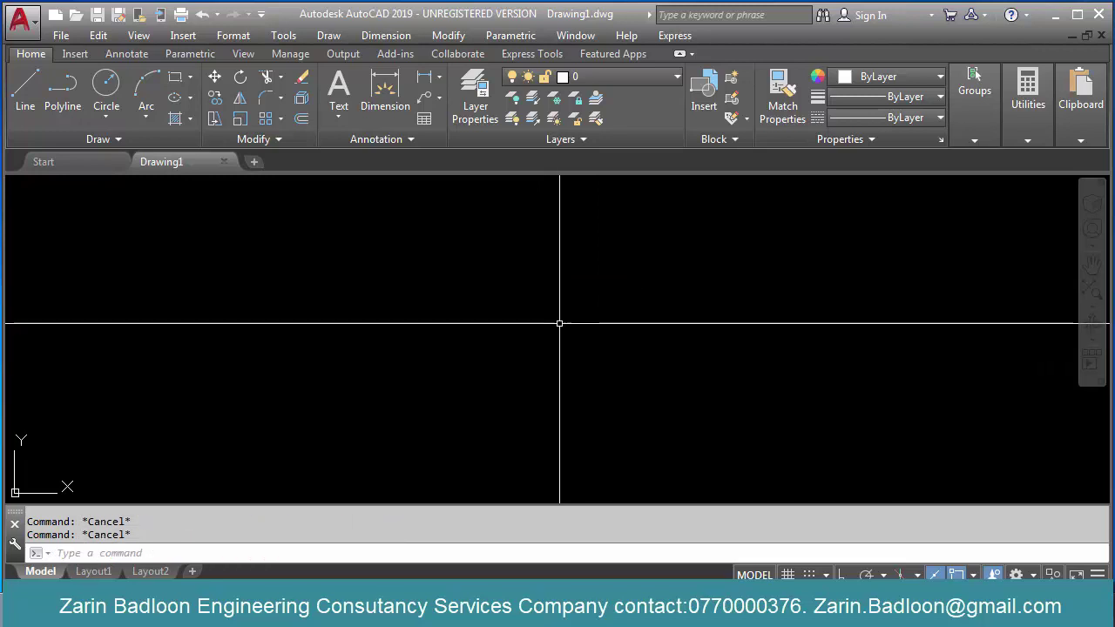
{"action": "left_click", "coordinate": [620, 321]}
{"action": "left_click", "coordinate": [549, 359]}
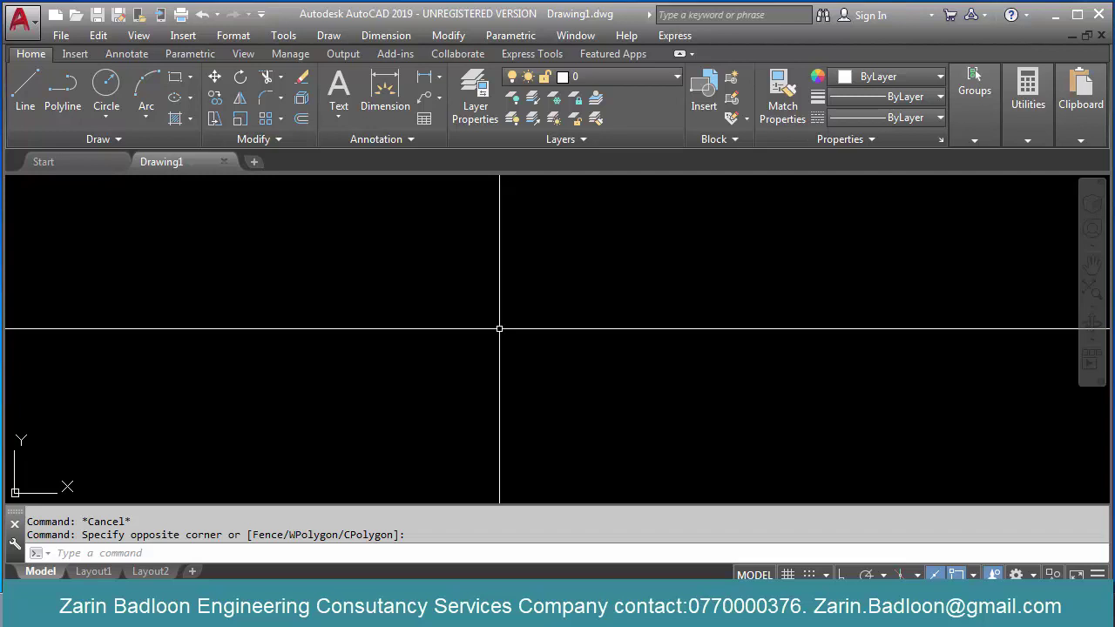
{"action": "key", "text": "Escape"}
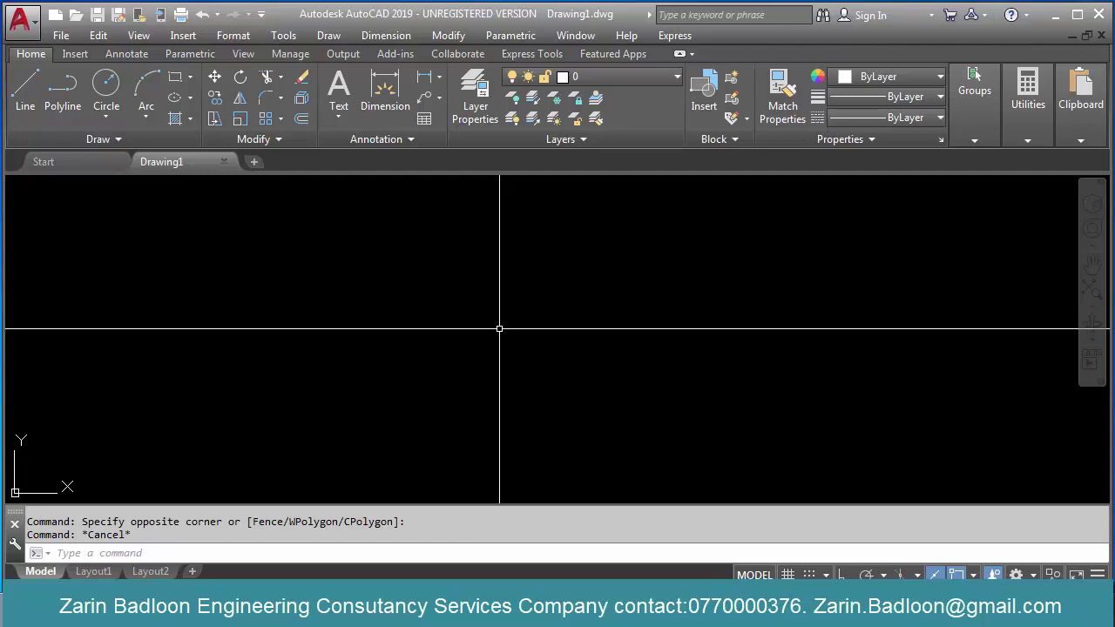
{"action": "left_click", "coordinate": [111, 142]}
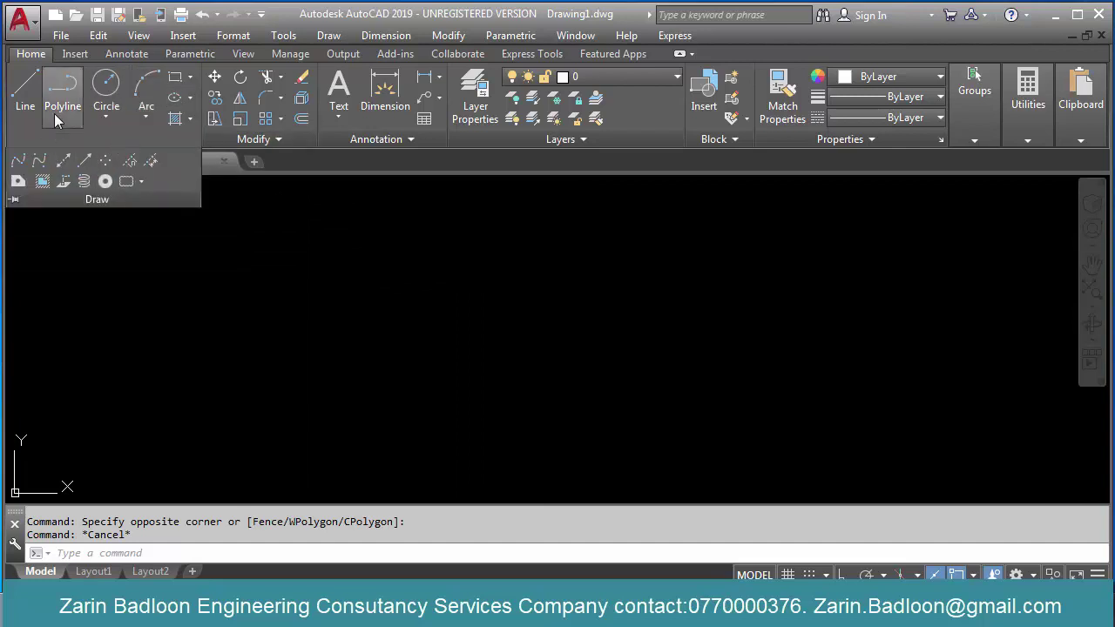
{"action": "left_click", "coordinate": [363, 302]}
{"action": "left_click", "coordinate": [289, 350]}
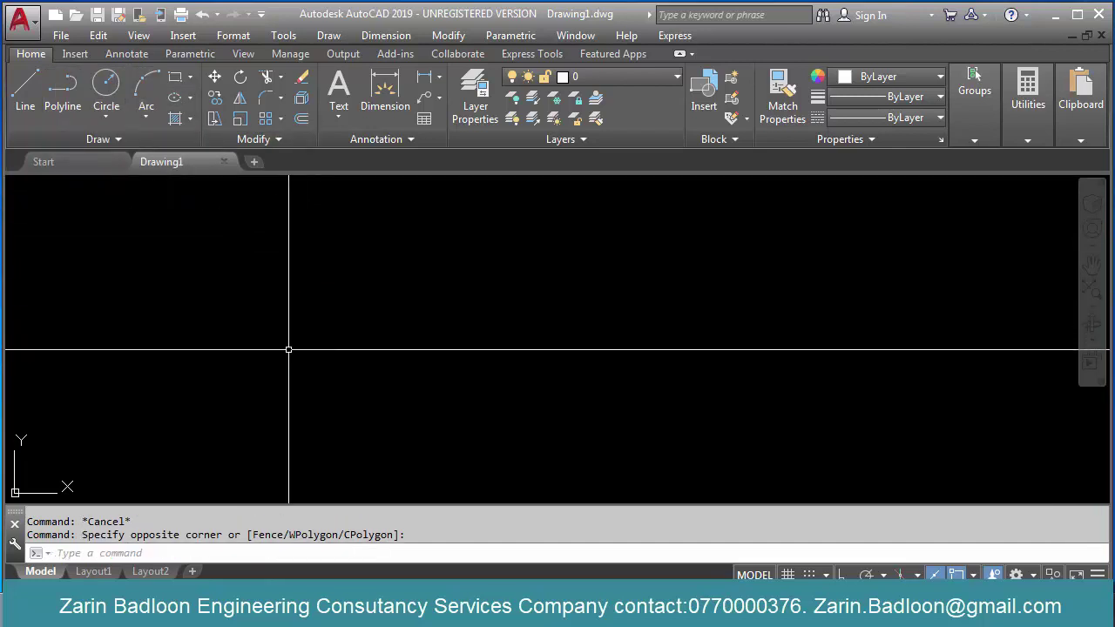
{"action": "key", "text": "Escape"}
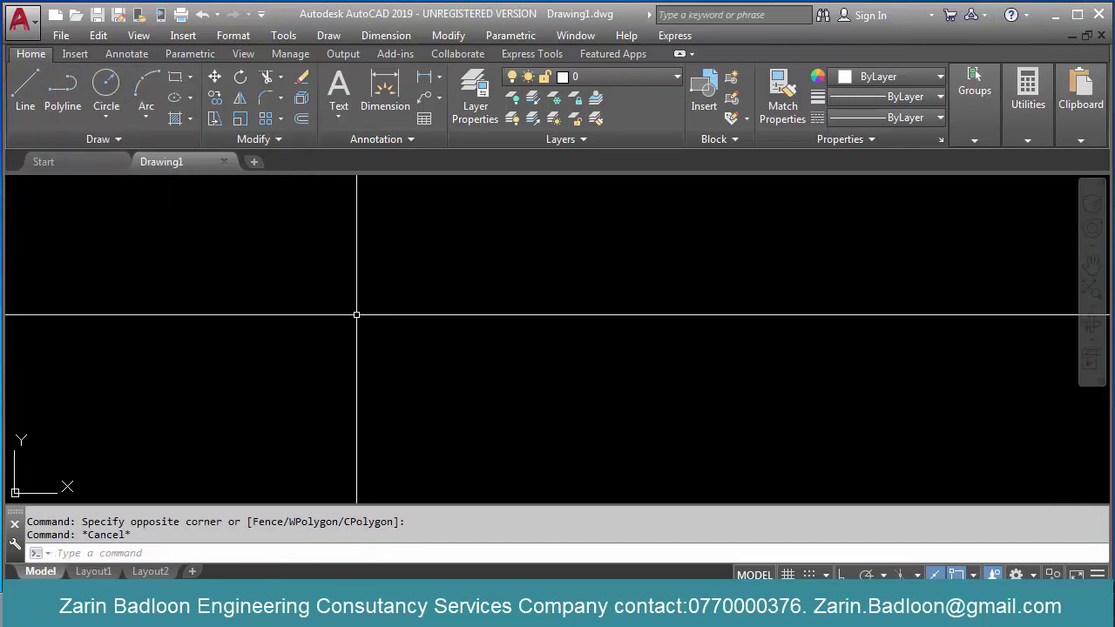
Step: Display the AutoCAD Draw toolbar and place it floating over the drawing area
{"action": "left_click", "coordinate": [283, 35]}
{"action": "mouse_move", "coordinate": [406, 67]}
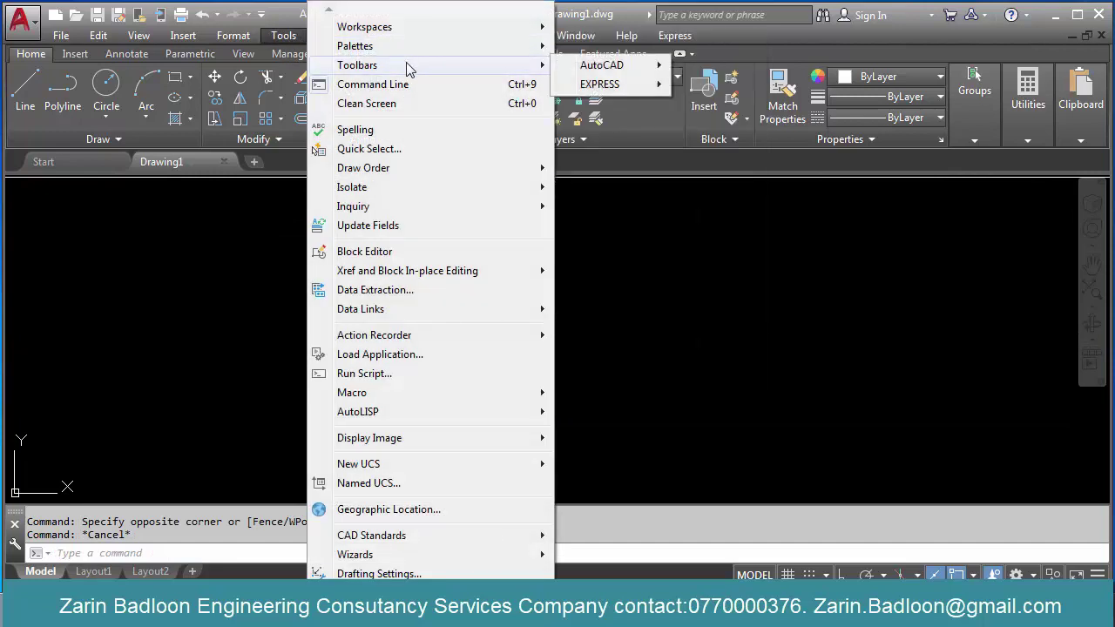
{"action": "mouse_move", "coordinate": [633, 72]}
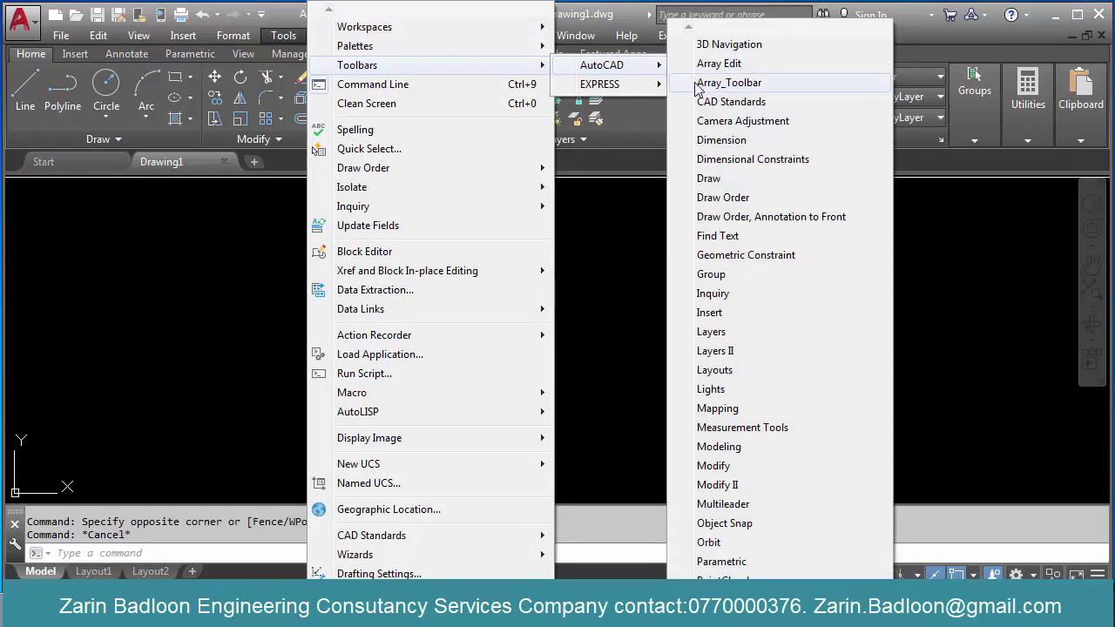
{"action": "left_click", "coordinate": [707, 179]}
{"action": "left_click_drag", "start_coordinate": [19, 187], "coordinate": [535, 249]}
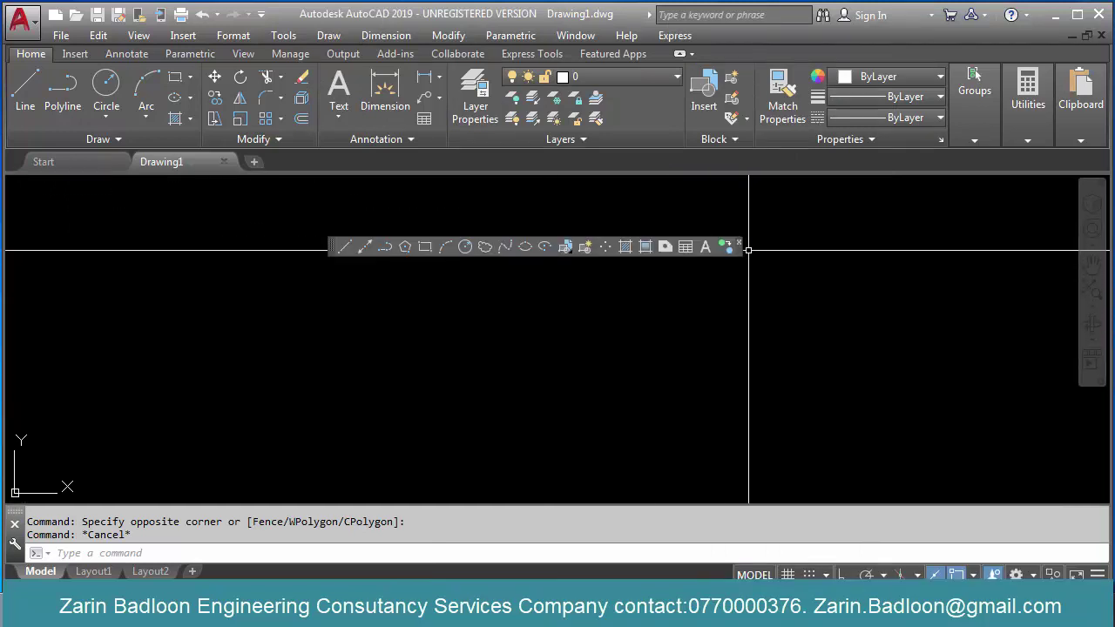
{"action": "mouse_move", "coordinate": [739, 252]}
{"action": "left_mouse_down"}
{"action": "mouse_move", "coordinate": [671, 279]}
{"action": "mouse_move", "coordinate": [664, 271]}
{"action": "left_mouse_up"}
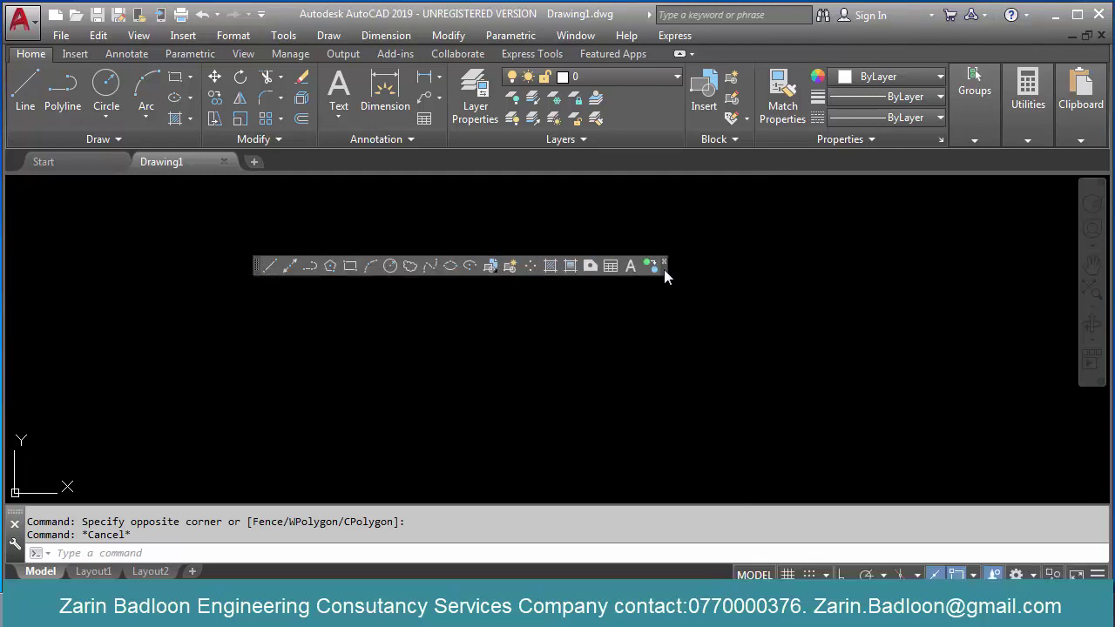
{"action": "left_click", "coordinate": [329, 34]}
{"action": "mouse_move", "coordinate": [386, 35]}
{"action": "mouse_move", "coordinate": [283, 35]}
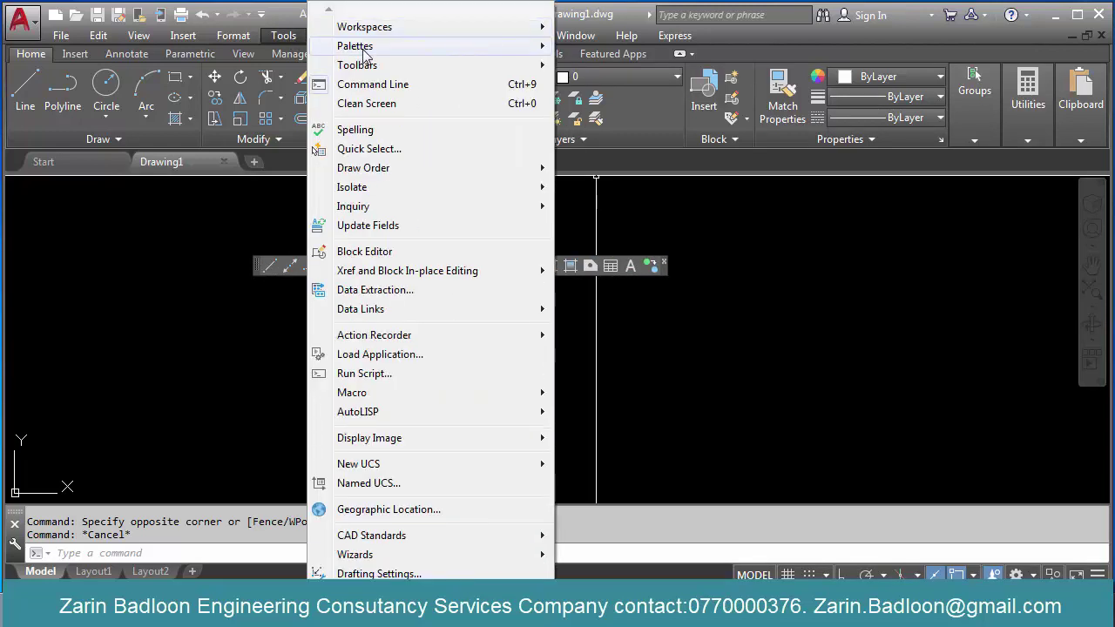
{"action": "mouse_move", "coordinate": [488, 45]}
{"action": "left_click", "coordinate": [898, 358]}
{"action": "left_click", "coordinate": [871, 379]}
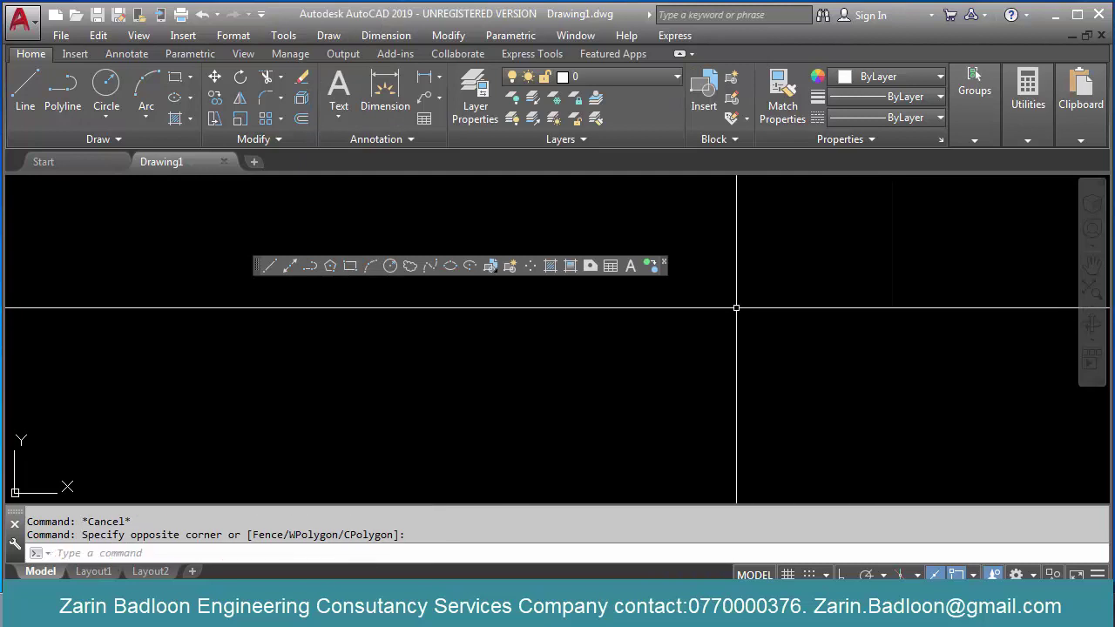
Step: Lock the location of all floating and docked toolbars, panels and windows
{"action": "right_click", "coordinate": [664, 268]}
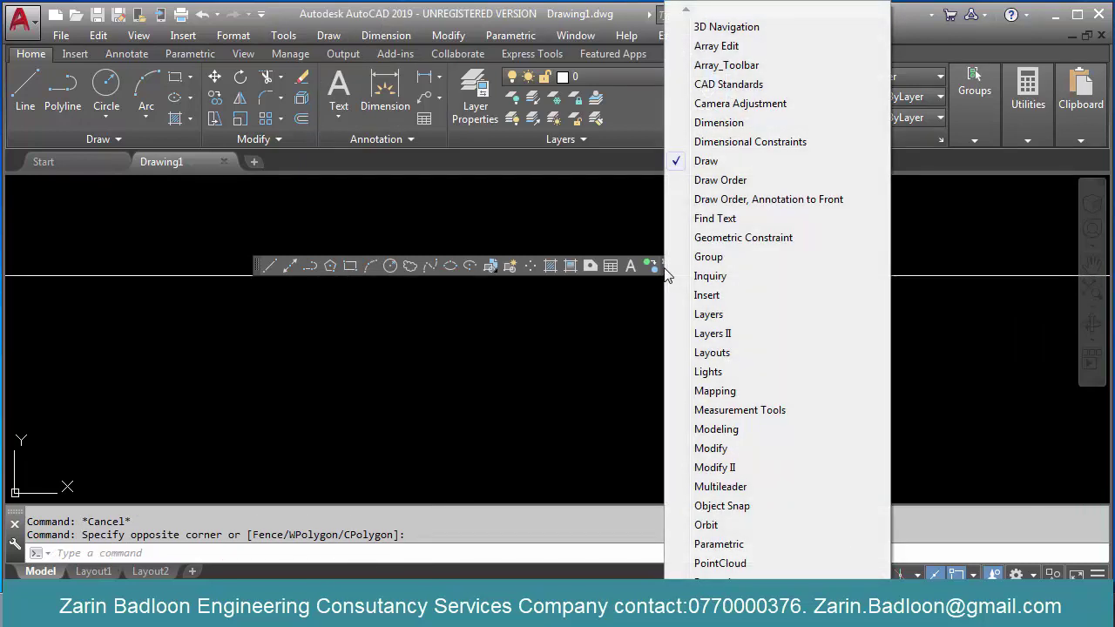
{"action": "mouse_move", "coordinate": [778, 619]}
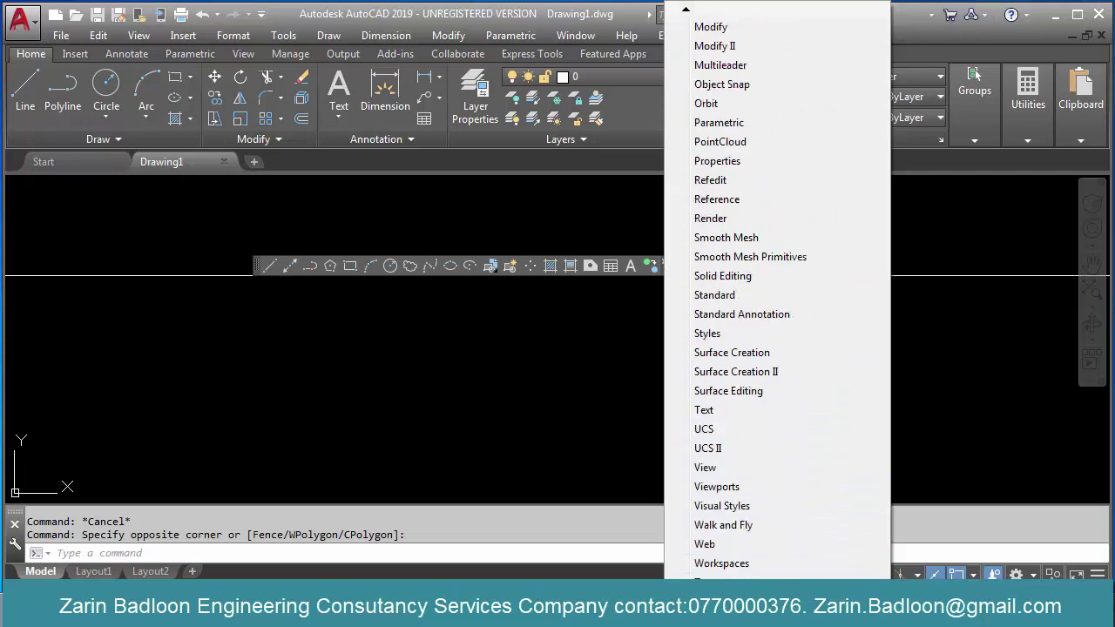
{"action": "mouse_move", "coordinate": [787, 552]}
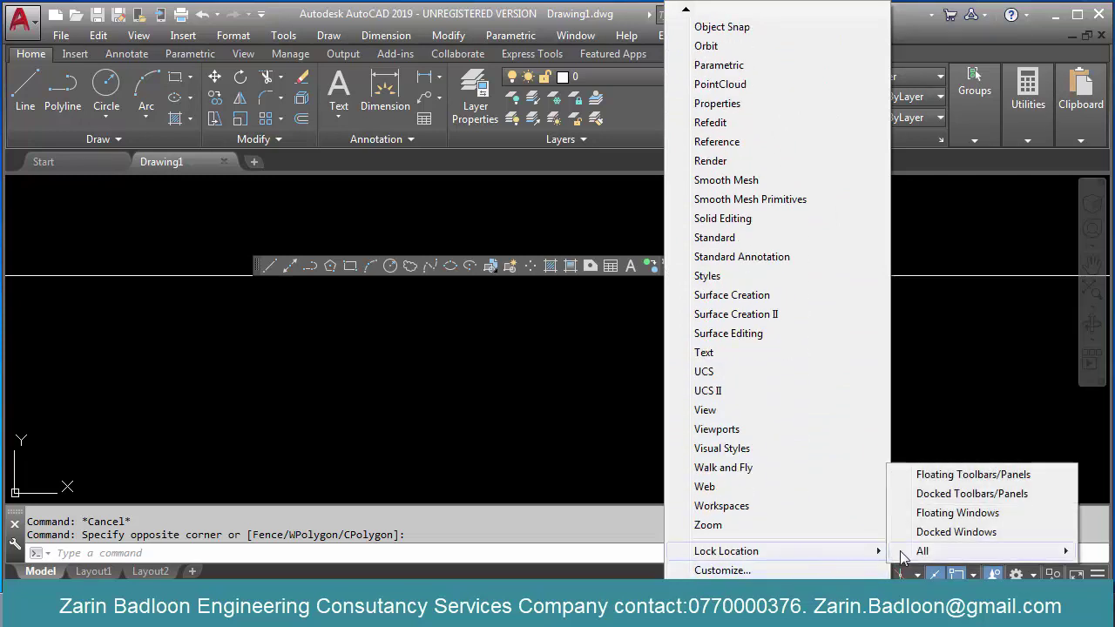
{"action": "mouse_move", "coordinate": [923, 552]}
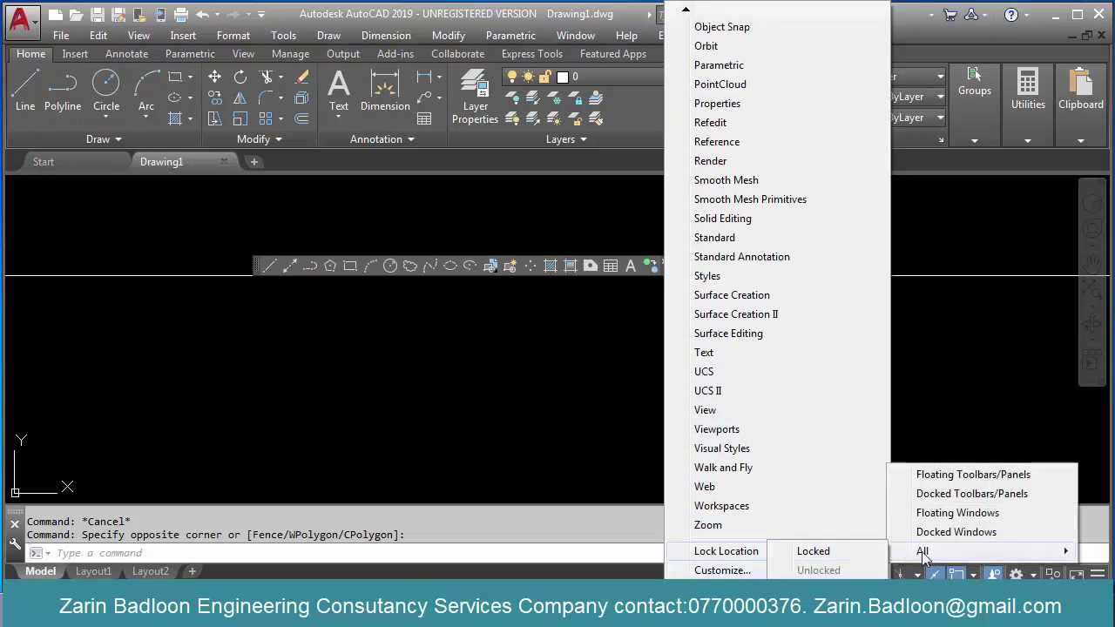
{"action": "left_click", "coordinate": [814, 552]}
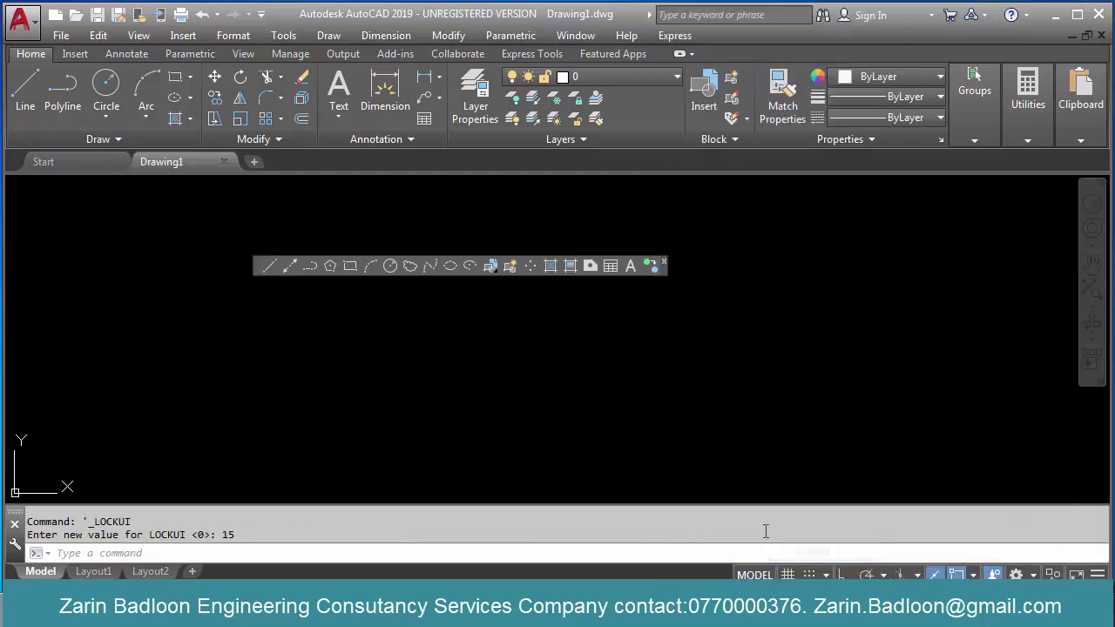
Step: Unlock the location of all toolbars and windows, and dock the Draw toolbar vertically along the drawing area's left edge
{"action": "right_click", "coordinate": [667, 269]}
{"action": "mouse_move", "coordinate": [697, 618]}
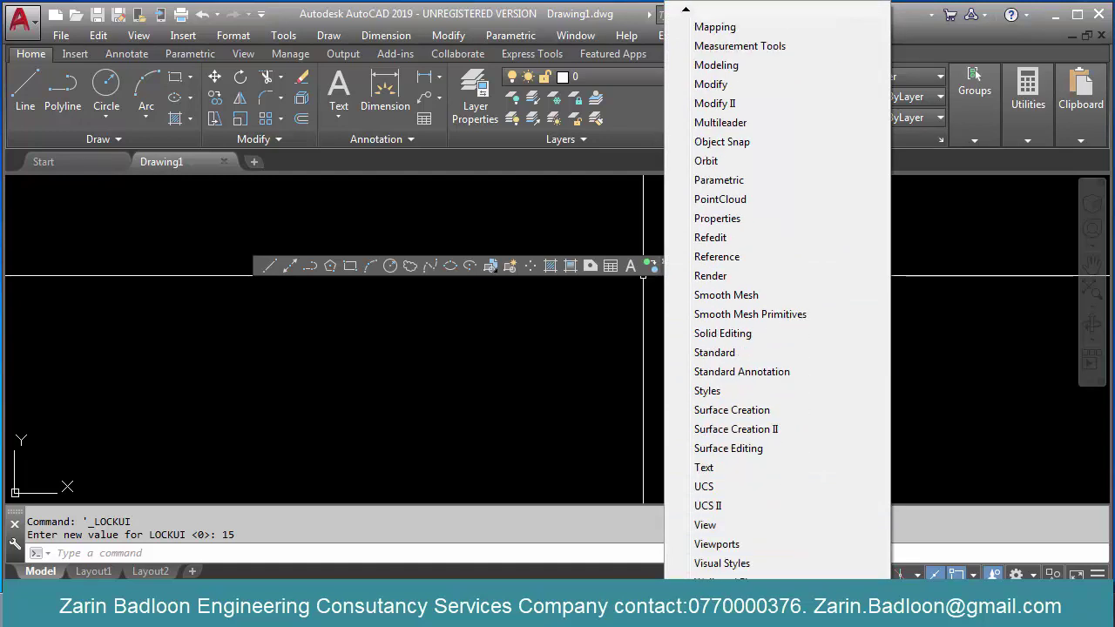
{"action": "mouse_move", "coordinate": [812, 558]}
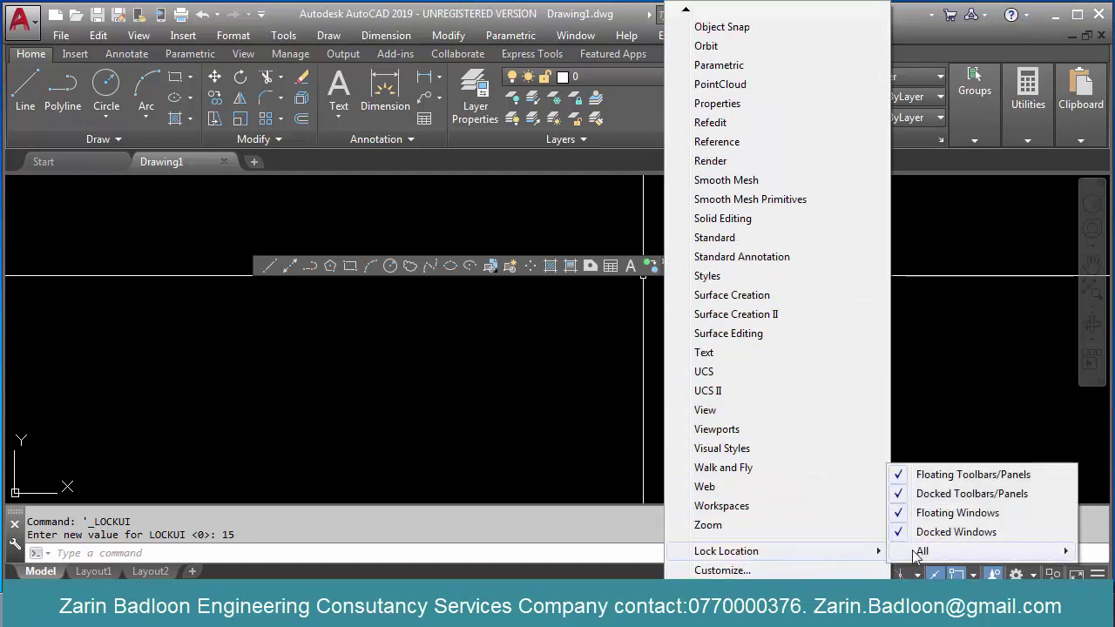
{"action": "left_click", "coordinate": [819, 571]}
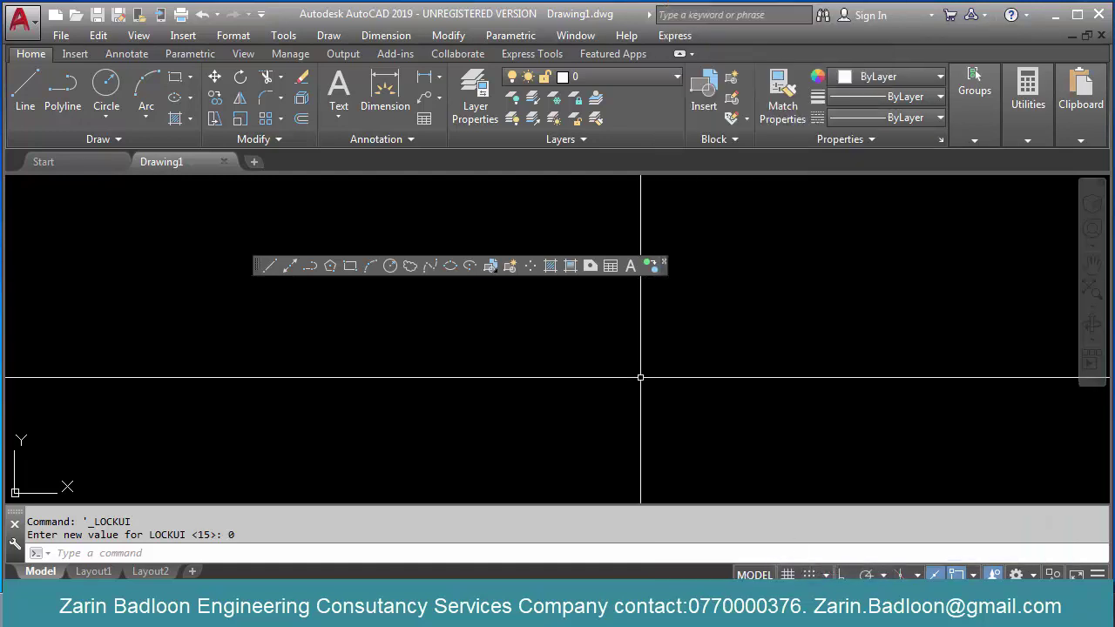
{"action": "left_click_drag", "start_coordinate": [665, 272], "coordinate": [17, 283]}
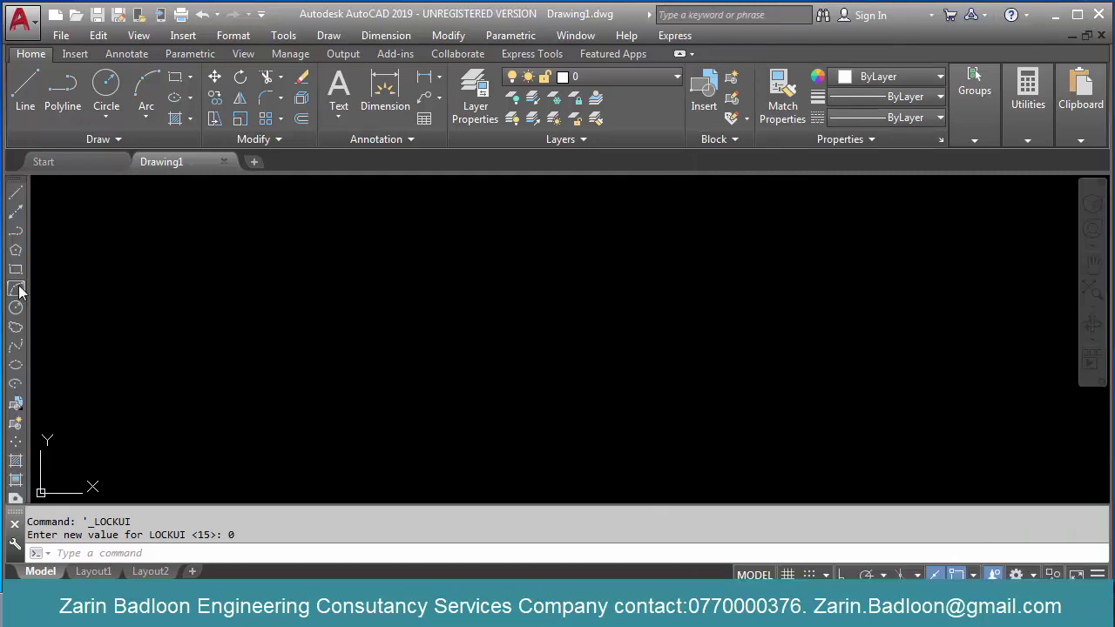
{"action": "left_click", "coordinate": [128, 140]}
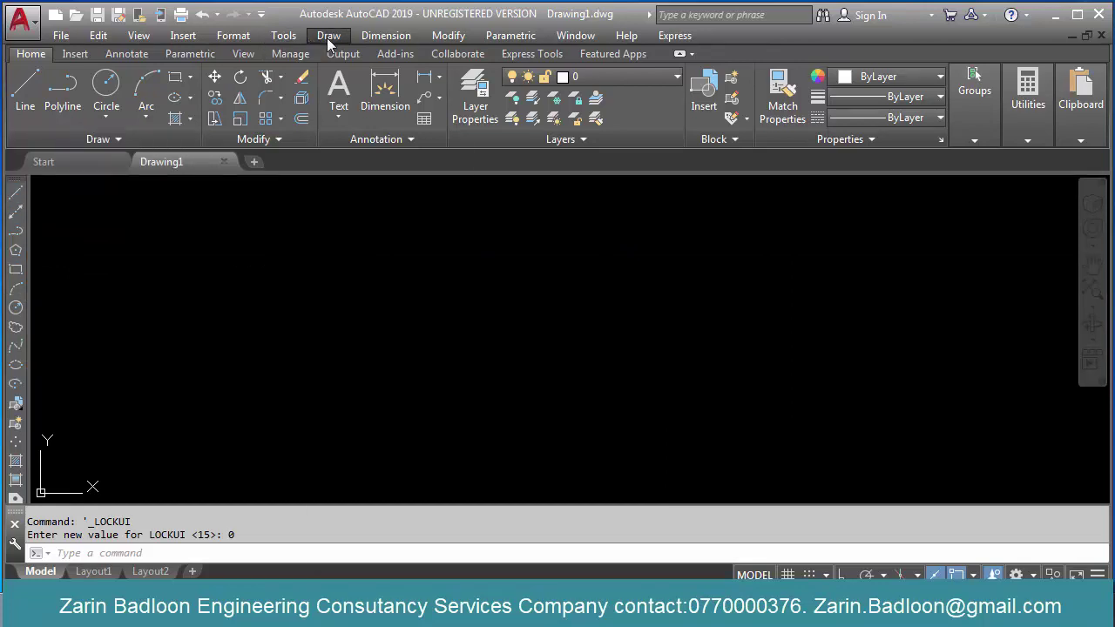
{"action": "left_click", "coordinate": [329, 36]}
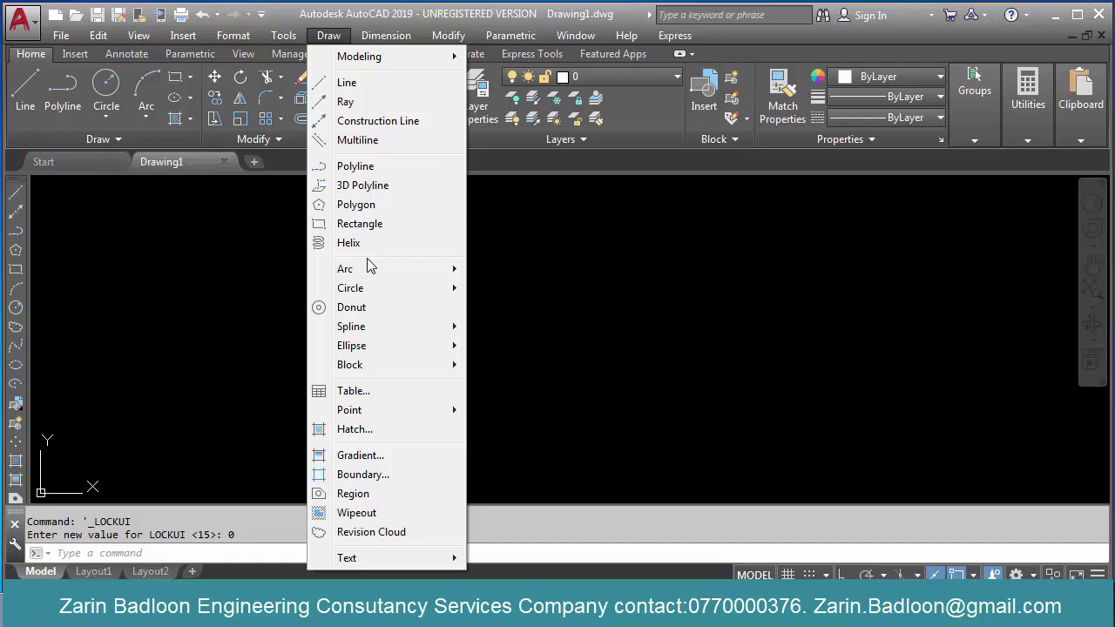
{"action": "left_click", "coordinate": [104, 219]}
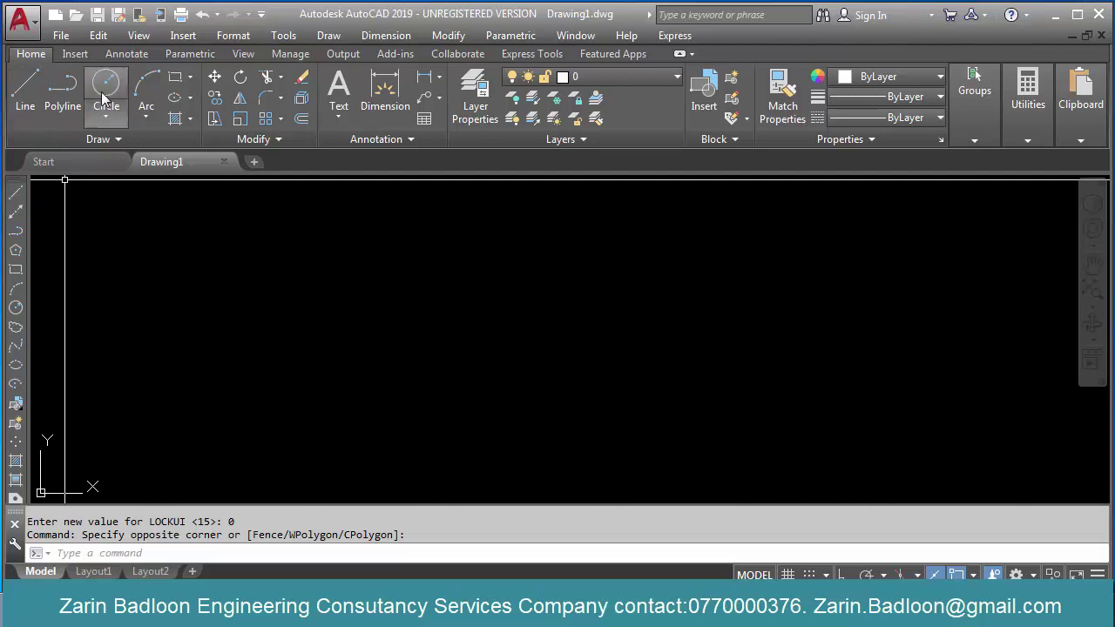
{"action": "left_click", "coordinate": [319, 36]}
{"action": "left_click", "coordinate": [533, 324]}
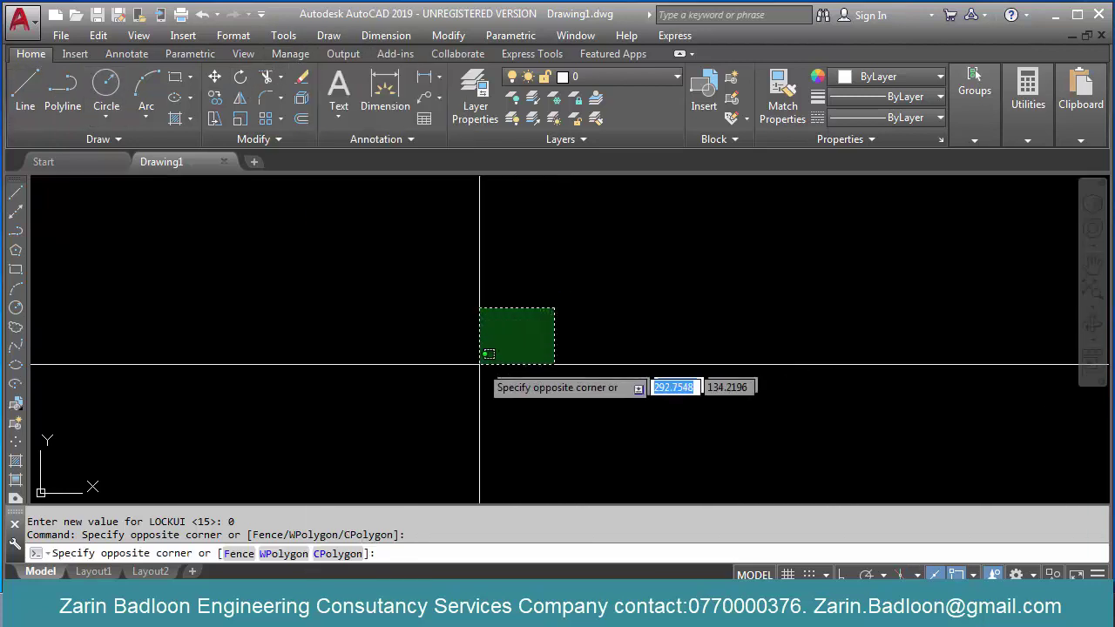
Step: Draw two connected lines in the middle of the drawing area, the first about 88 units long at about 29°
{"action": "left_click", "coordinate": [481, 373]}
{"action": "type", "text": "L"}
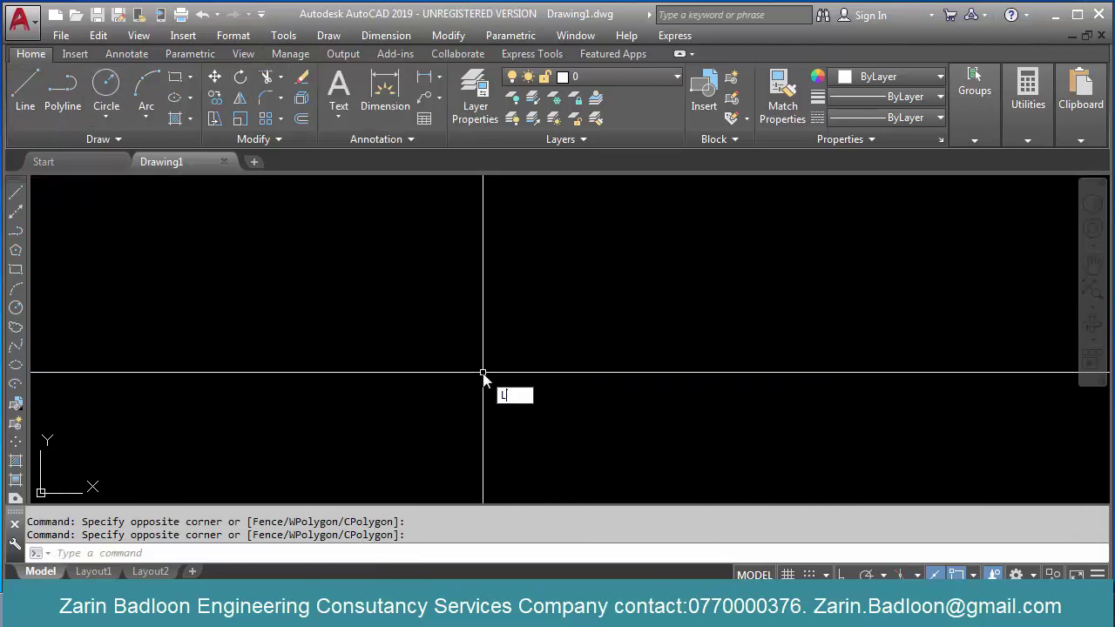
{"action": "key", "text": "Return"}
{"action": "left_click", "coordinate": [481, 407]}
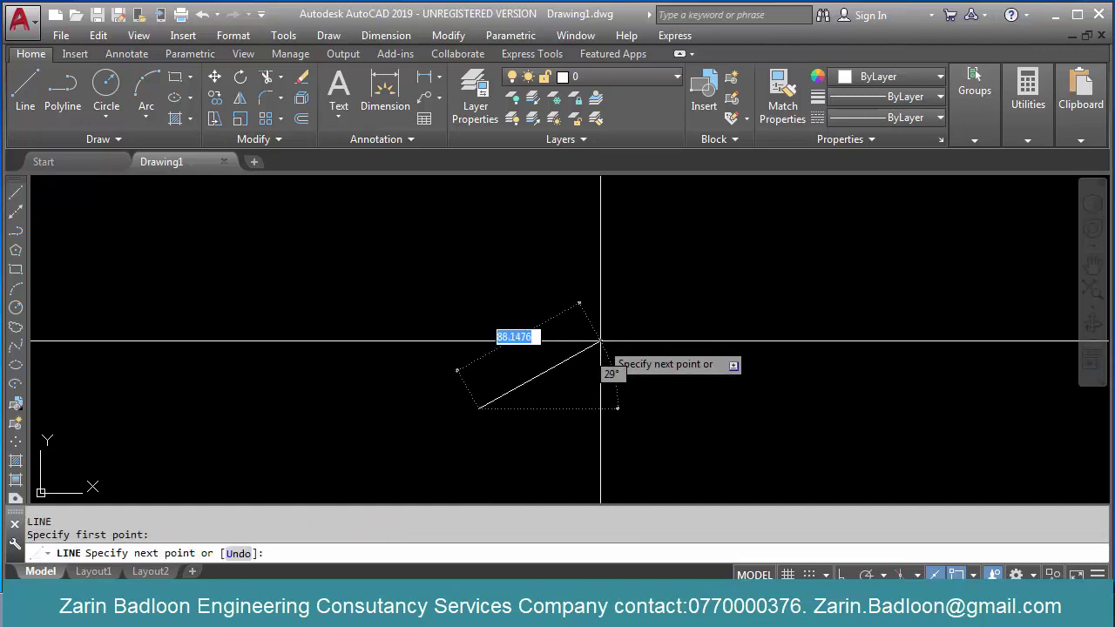
{"action": "left_click", "coordinate": [601, 341]}
{"action": "key", "text": "Escape"}
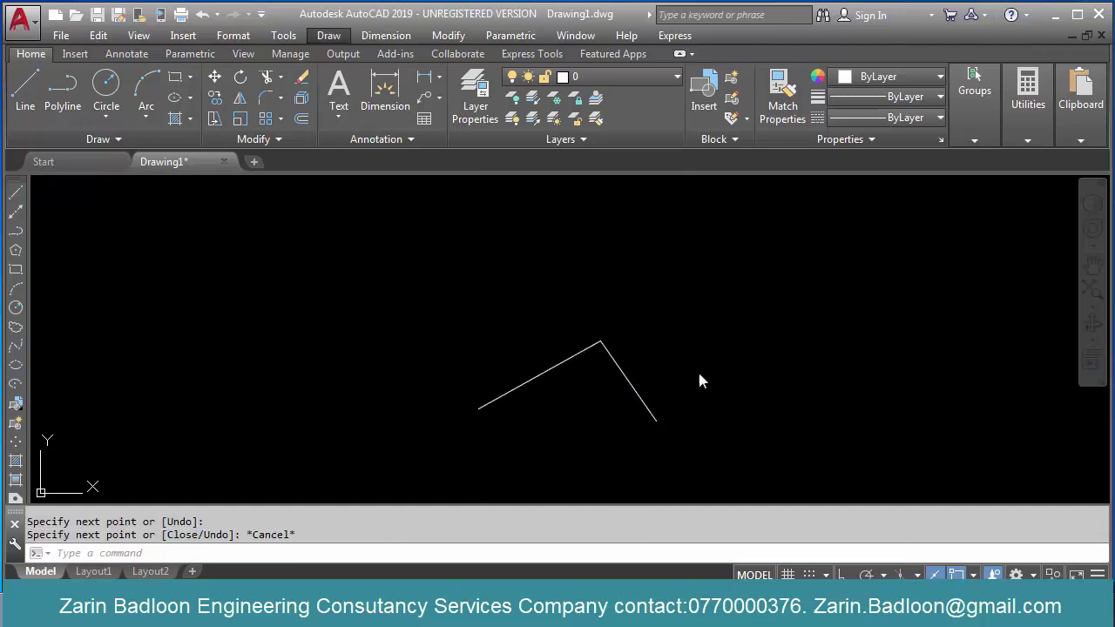
Step: Select both connected lines with a crossing window and erase them
{"action": "left_click", "coordinate": [700, 331]}
{"action": "left_click", "coordinate": [685, 356]}
{"action": "left_click", "coordinate": [702, 312]}
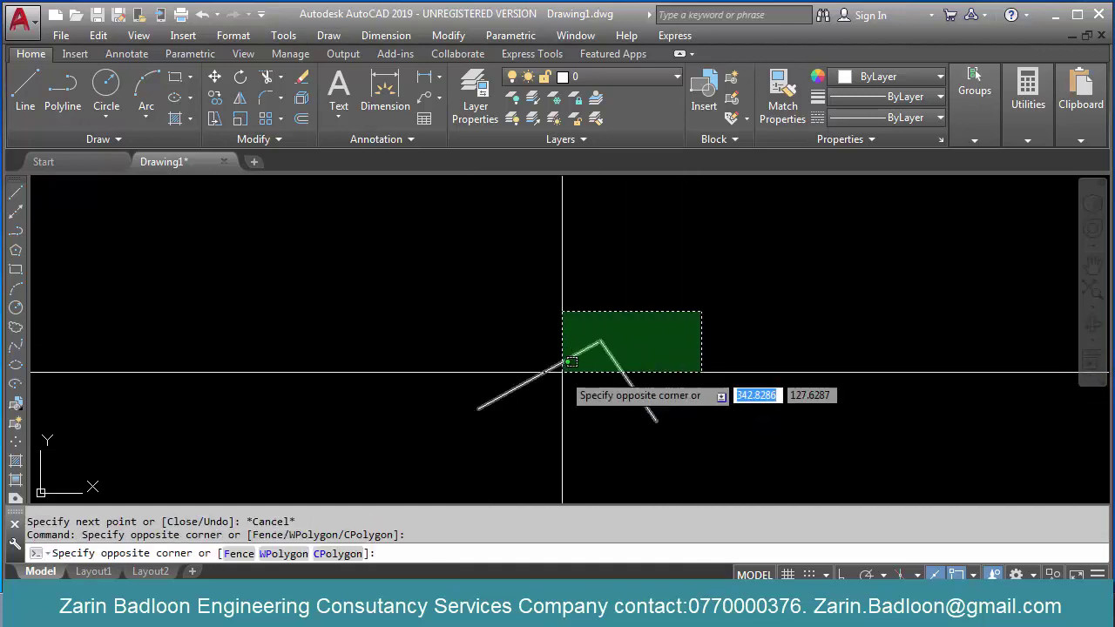
{"action": "left_click", "coordinate": [536, 410]}
{"action": "type", "text": "e"}
{"action": "key", "text": "Return"}
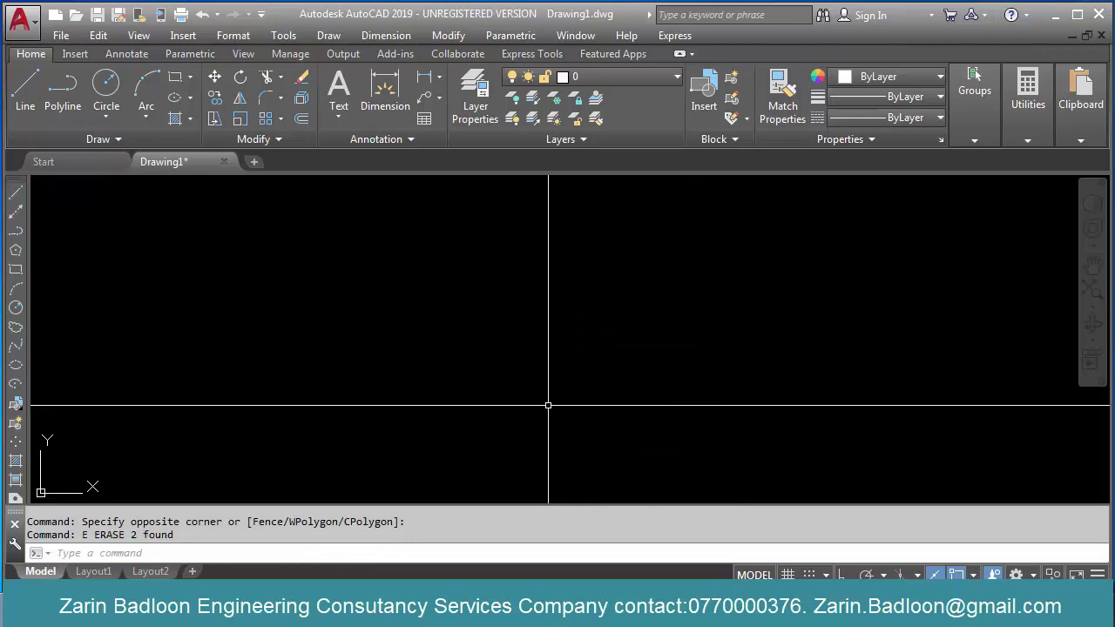
{"action": "key", "text": "Escape"}
{"action": "key", "text": "Escape"}
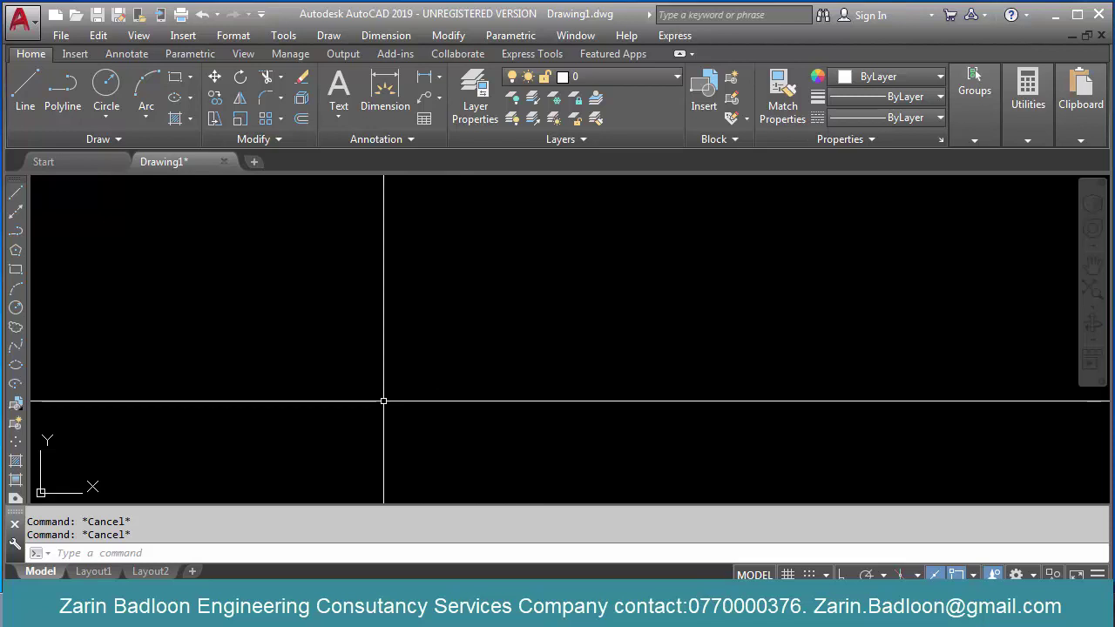
Step: Open the Drawing Units dialog through the UN command and again through the format settings, cancelling it both times
{"action": "type", "text": "UN"}
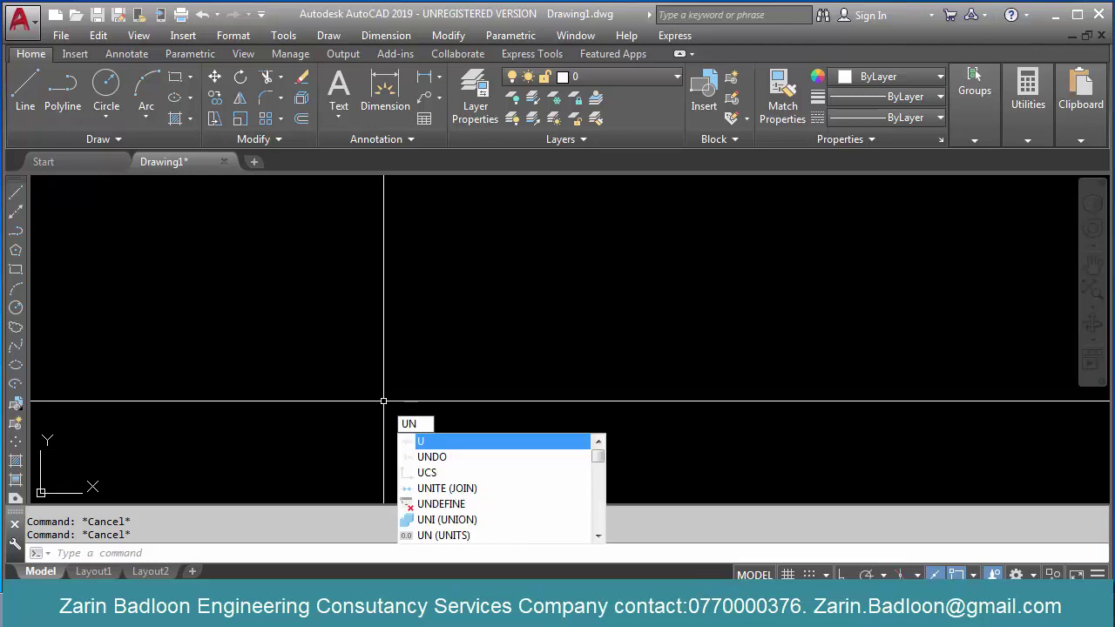
{"action": "key", "text": "Return"}
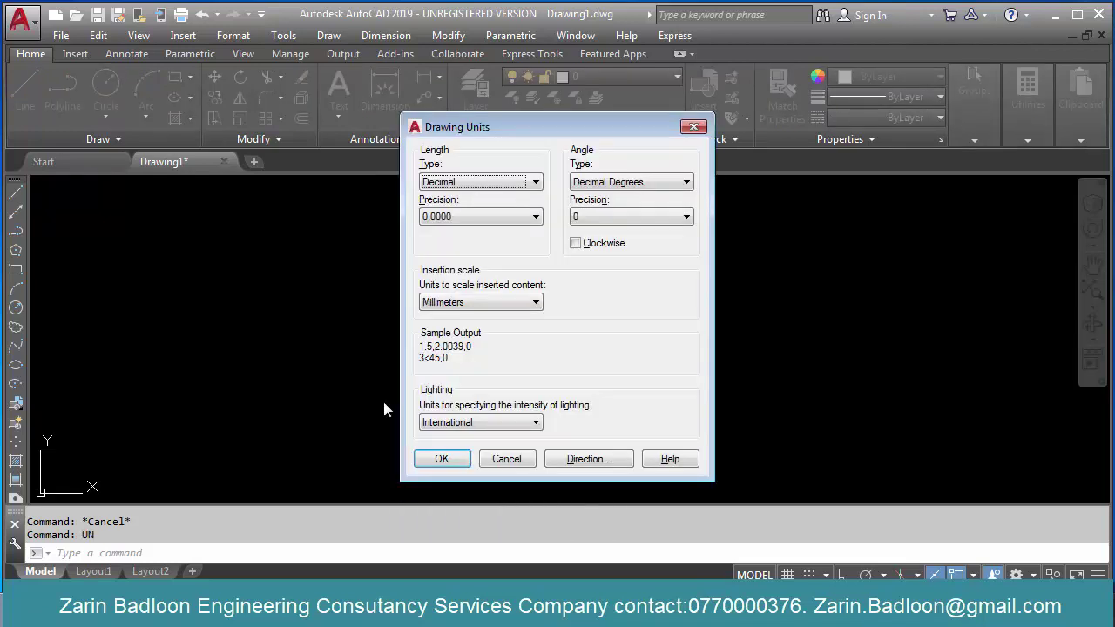
{"action": "left_click", "coordinate": [507, 459]}
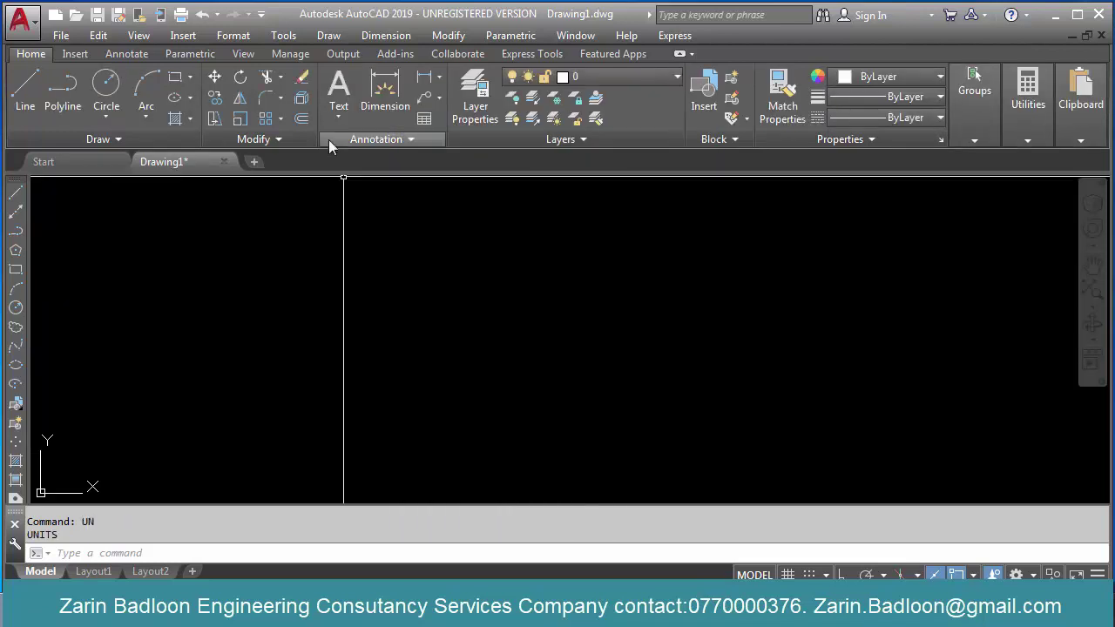
{"action": "left_click", "coordinate": [337, 35]}
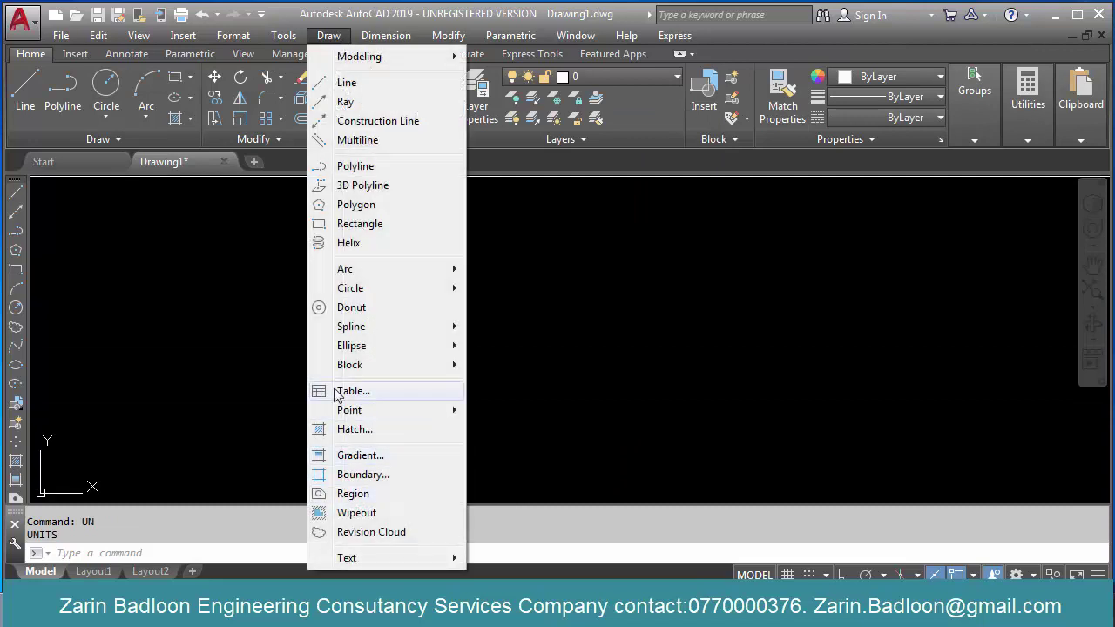
{"action": "left_click", "coordinate": [234, 35]}
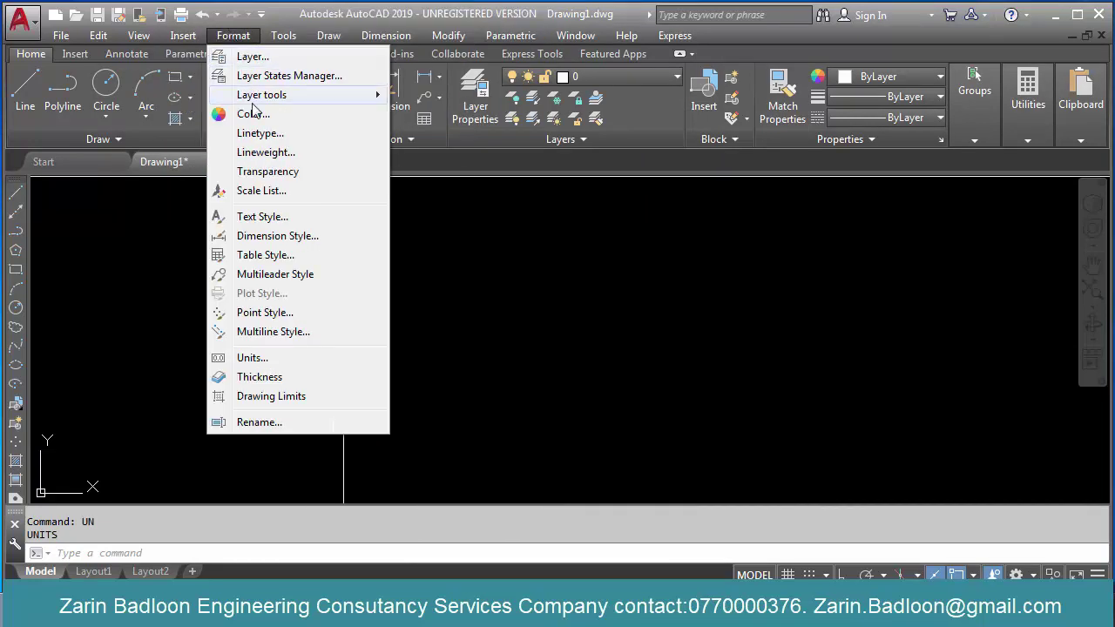
{"action": "left_click", "coordinate": [252, 358]}
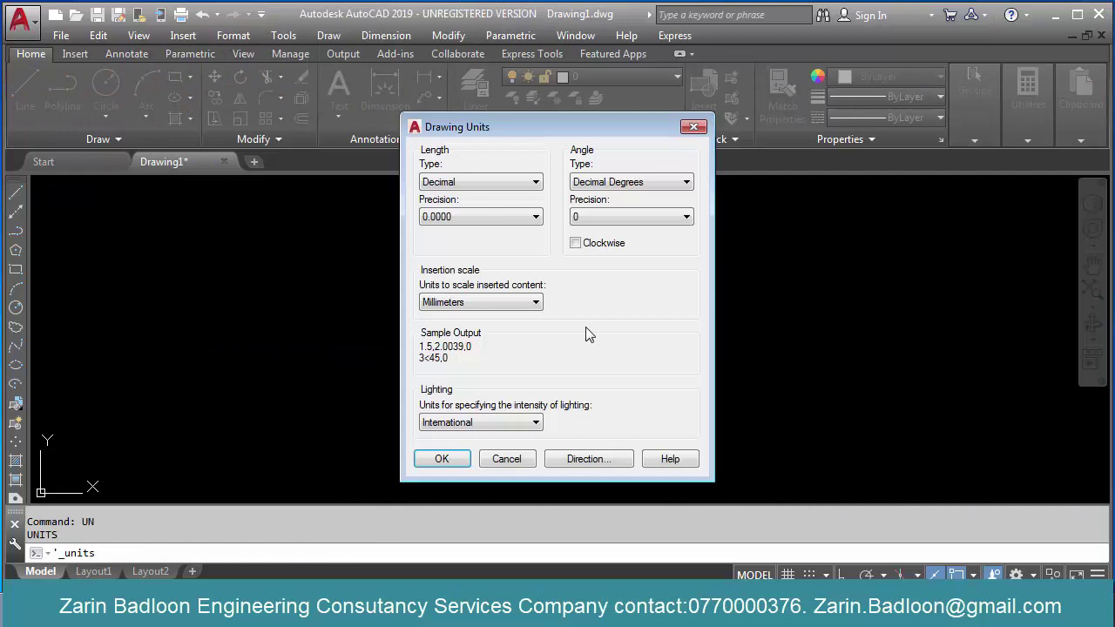
{"action": "left_click", "coordinate": [522, 457]}
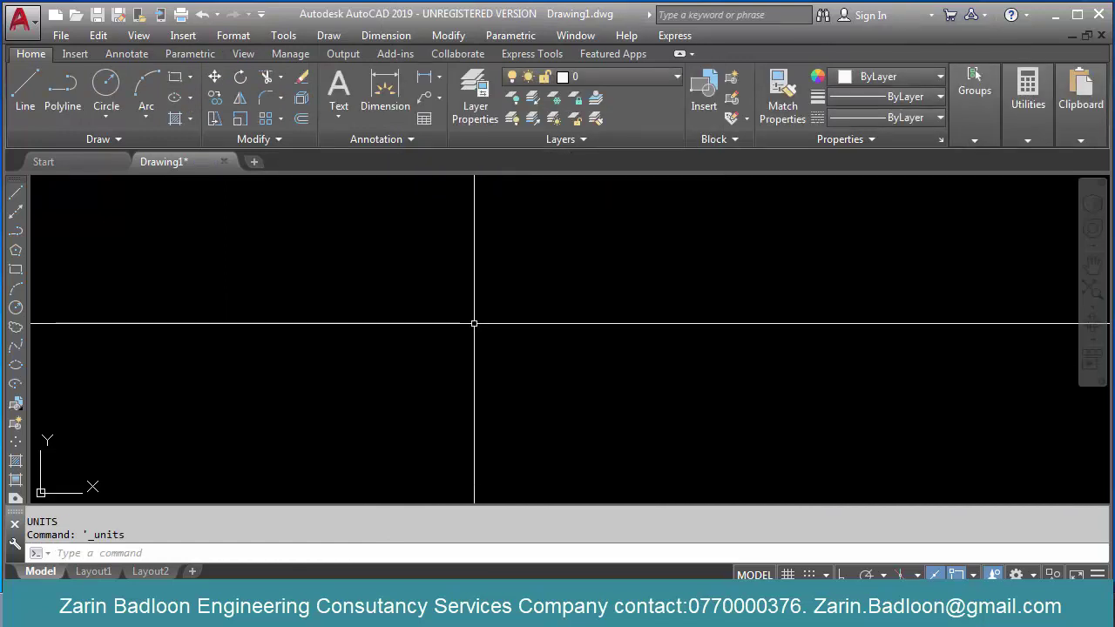
{"action": "left_click", "coordinate": [427, 375]}
{"action": "key", "text": "Escape"}
Step: Open the drawing units and set the length type to Decimal with 0.000 precision and the insertion scale to Millimeters
{"action": "type", "text": "UN"}
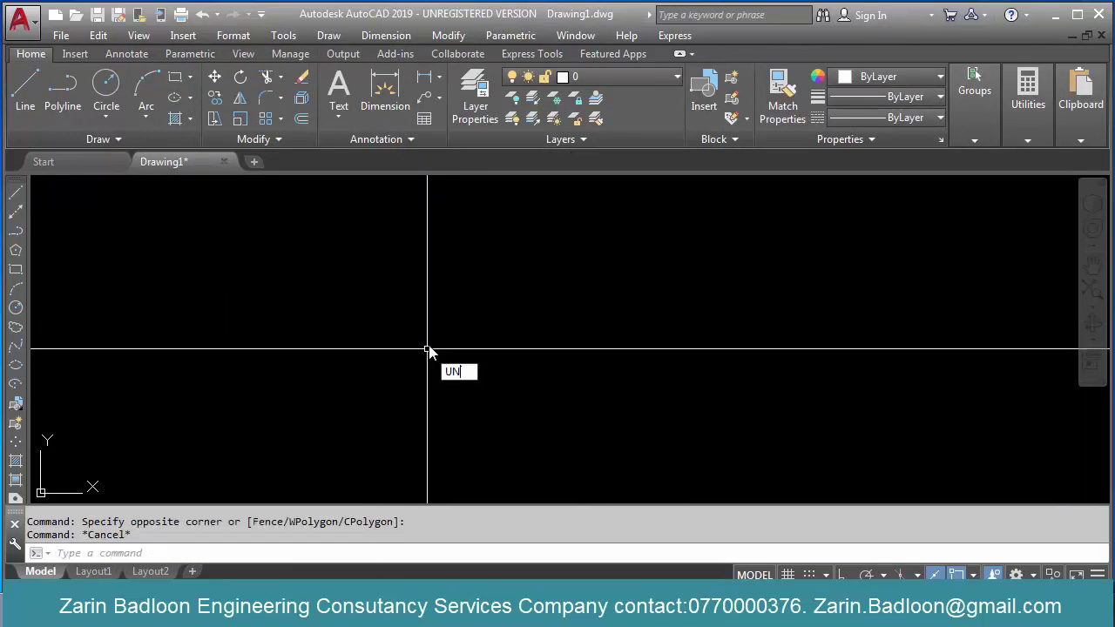
{"action": "key", "text": "Return"}
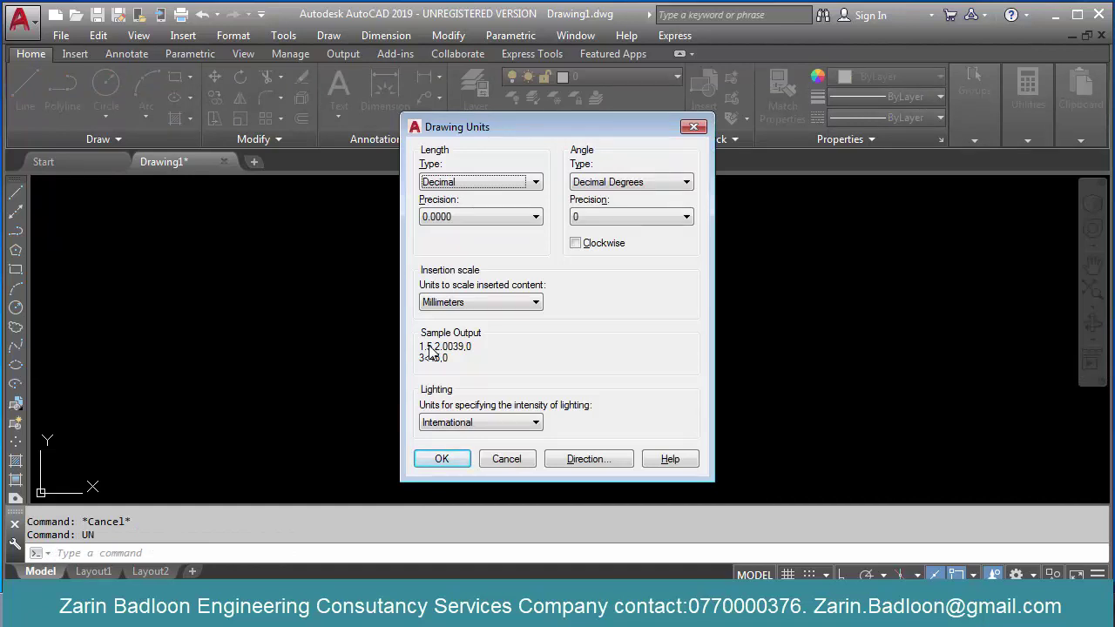
{"action": "left_click", "coordinate": [505, 184]}
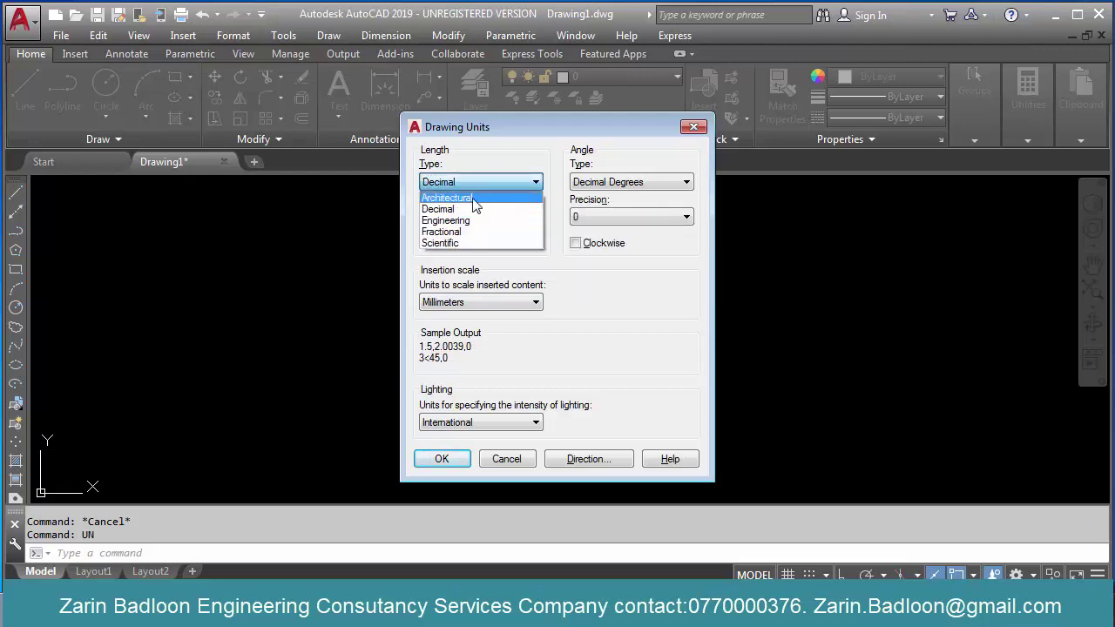
{"action": "left_click", "coordinate": [449, 243]}
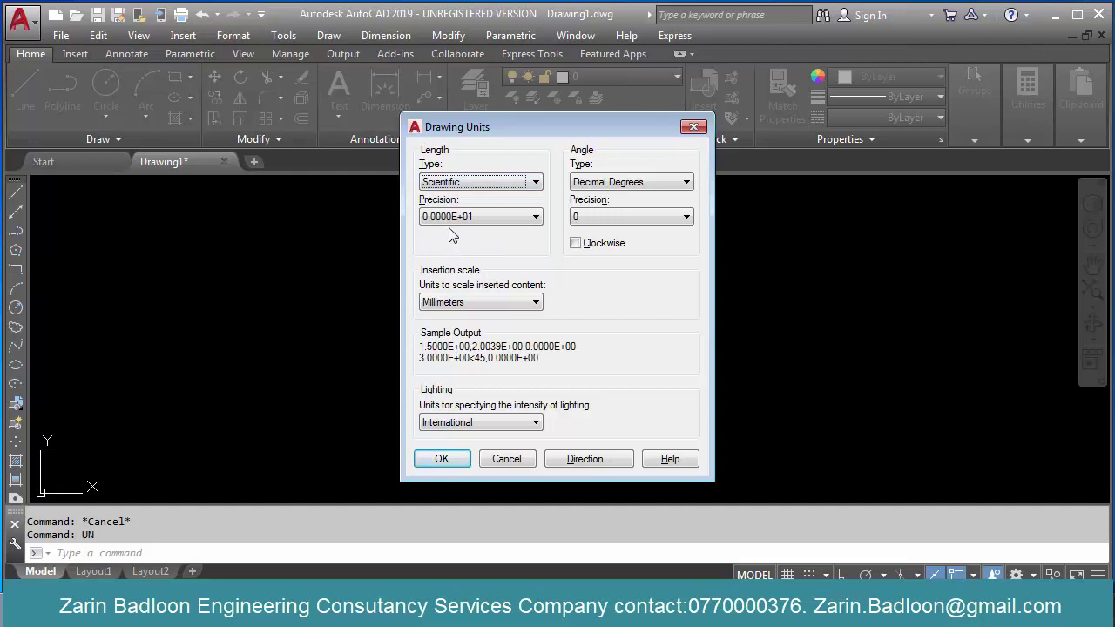
{"action": "left_click", "coordinate": [471, 182]}
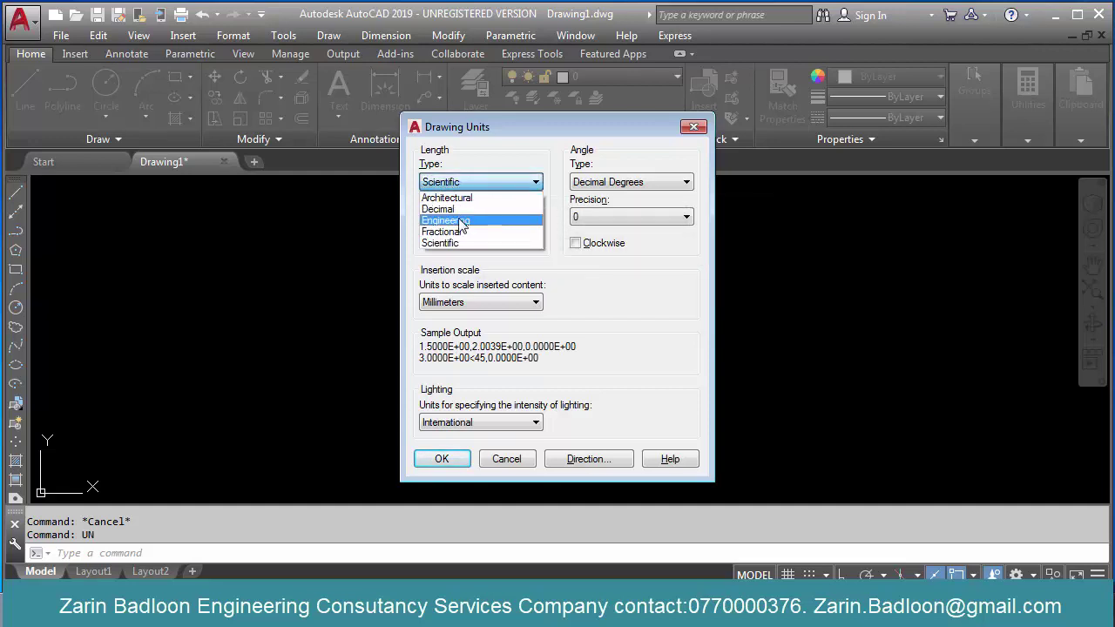
{"action": "left_click", "coordinate": [445, 209]}
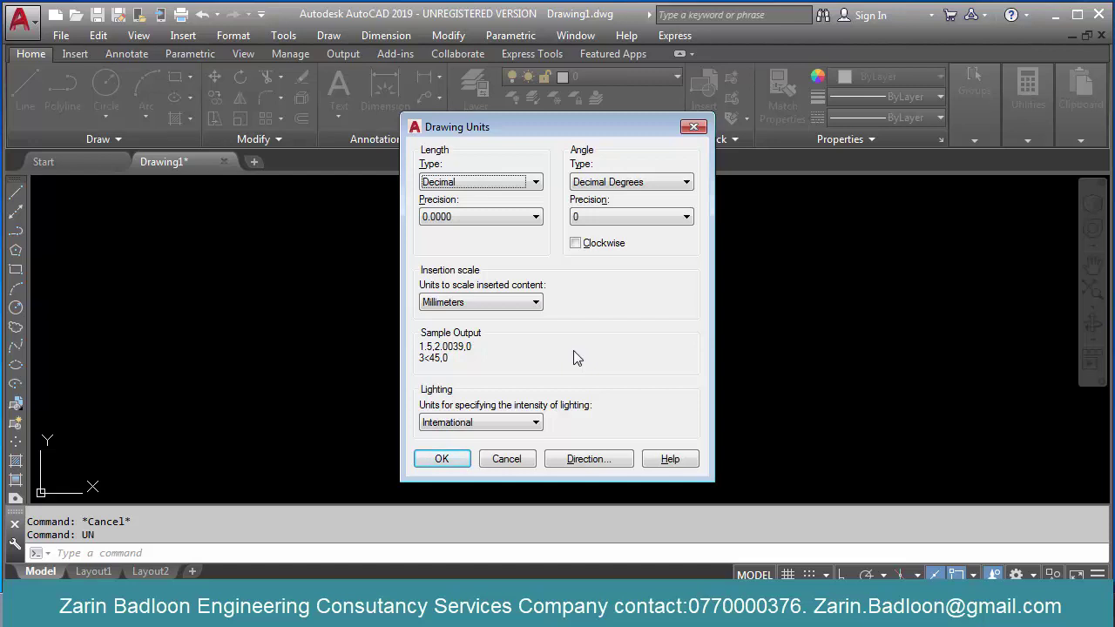
{"action": "left_click", "coordinate": [472, 218]}
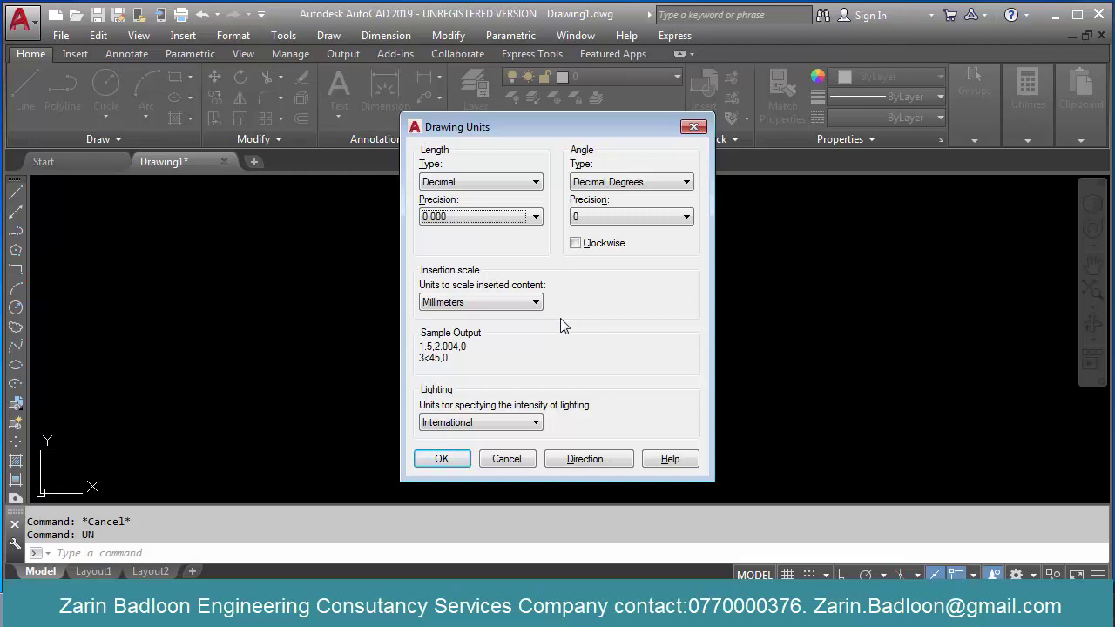
{"action": "left_click", "coordinate": [488, 301]}
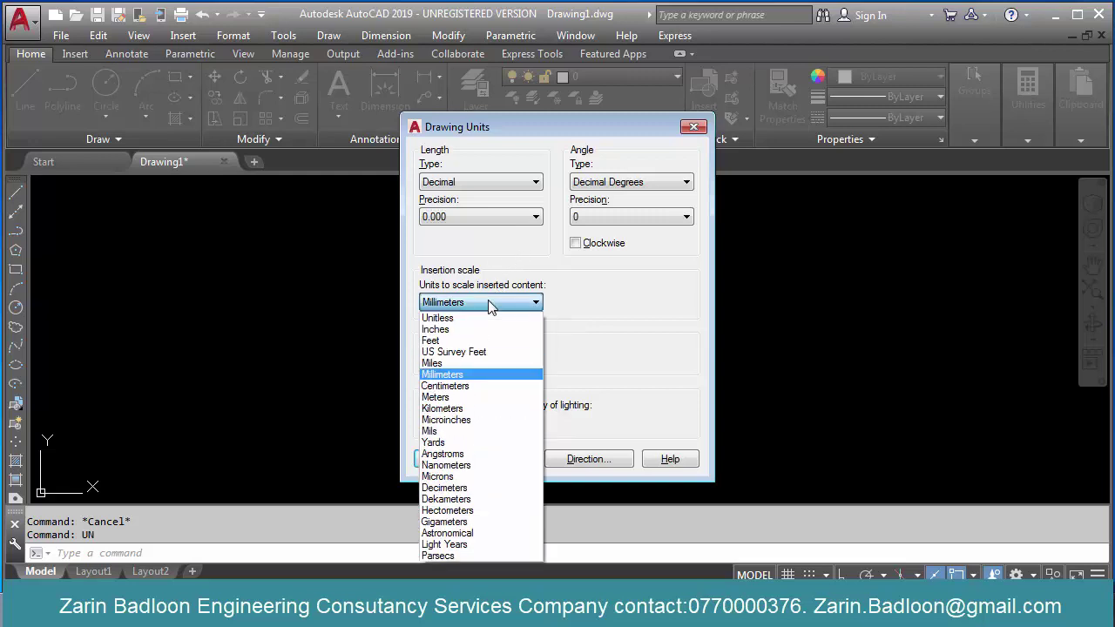
{"action": "left_click", "coordinate": [455, 377]}
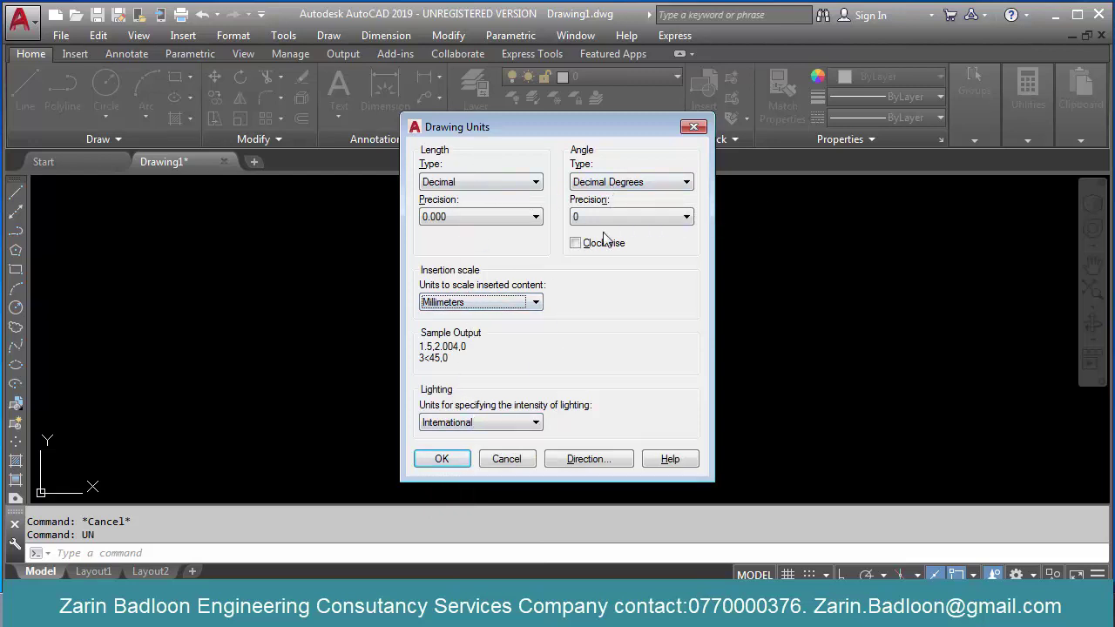
Step: Try the Deg/Min/Sec, Grads and Surveyor's Units angle types and inspect the surveyor's precision choices
{"action": "left_click", "coordinate": [630, 185]}
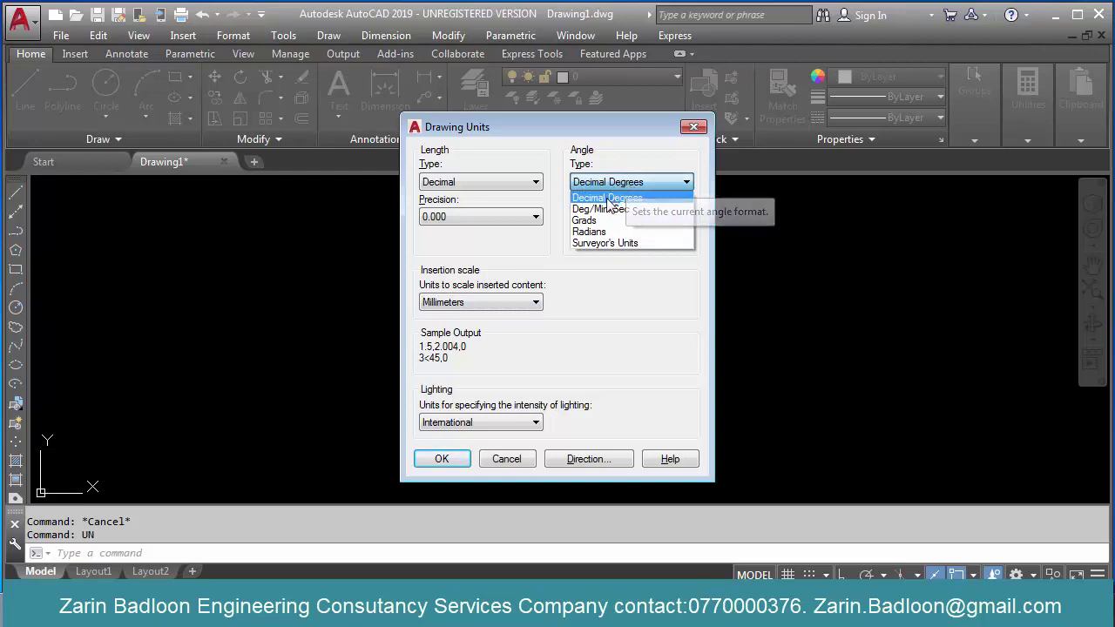
{"action": "left_click", "coordinate": [642, 311]}
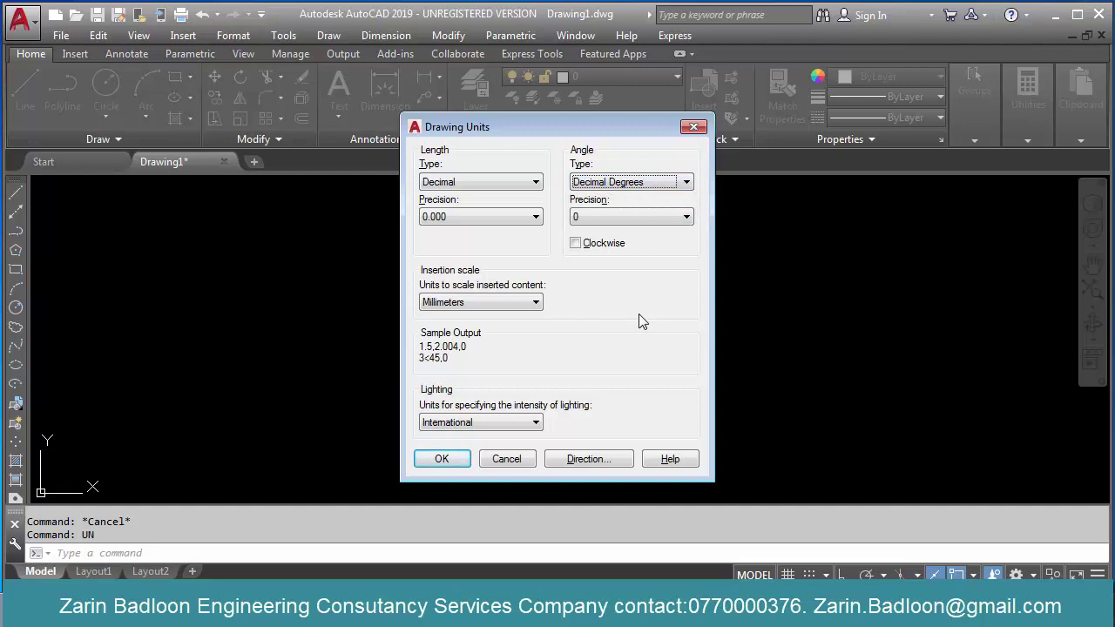
{"action": "left_click", "coordinate": [610, 184]}
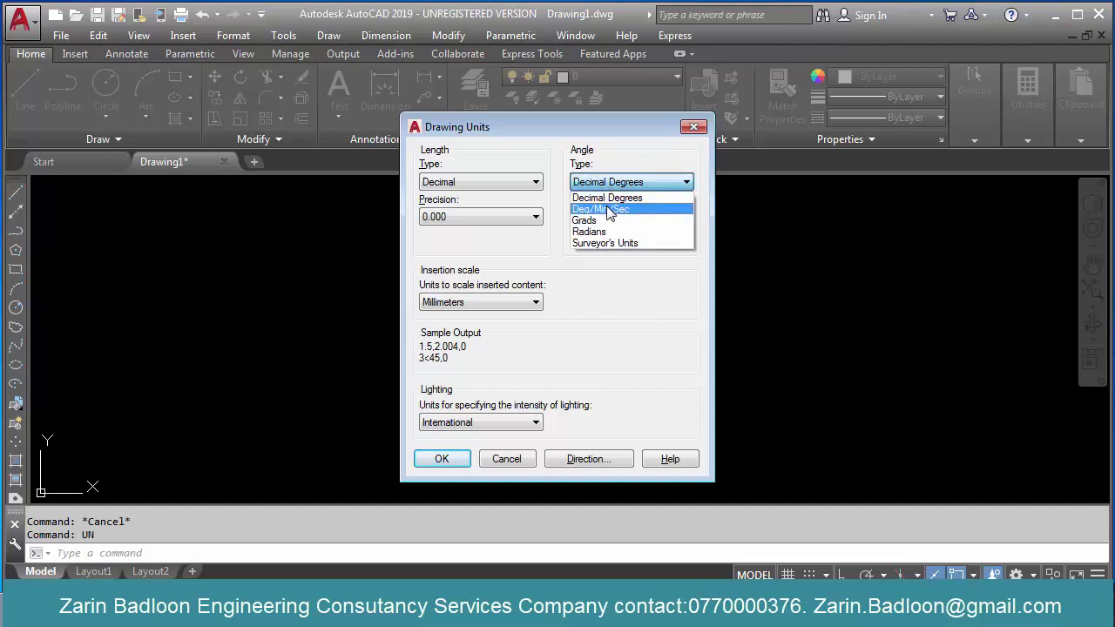
{"action": "left_click", "coordinate": [617, 209]}
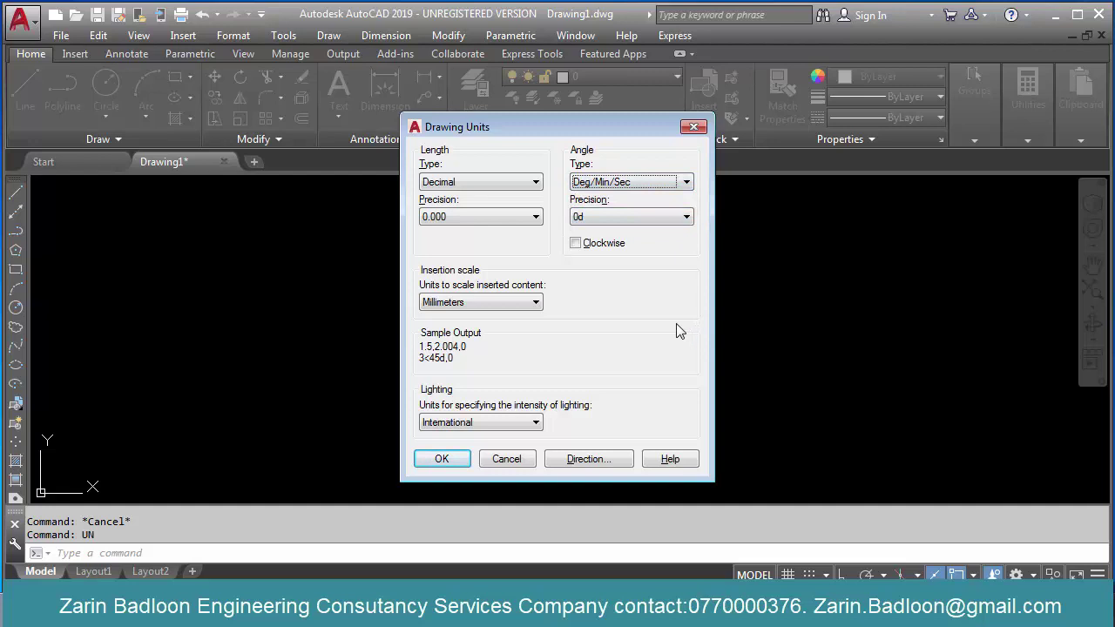
{"action": "left_click", "coordinate": [615, 186]}
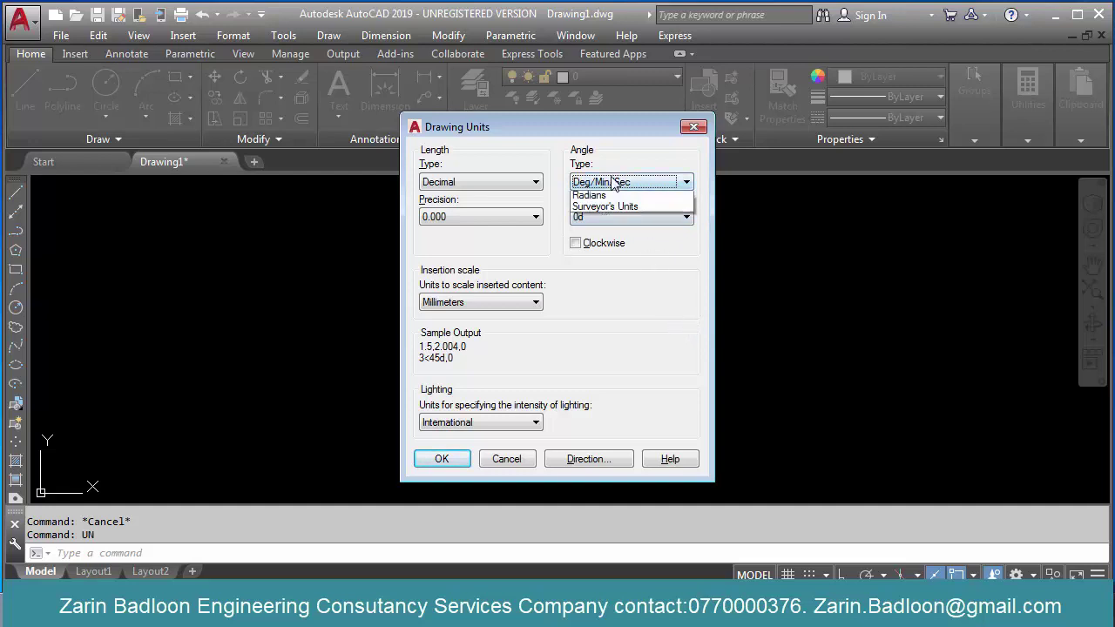
{"action": "left_click", "coordinate": [610, 222]}
{"action": "left_click", "coordinate": [610, 185]}
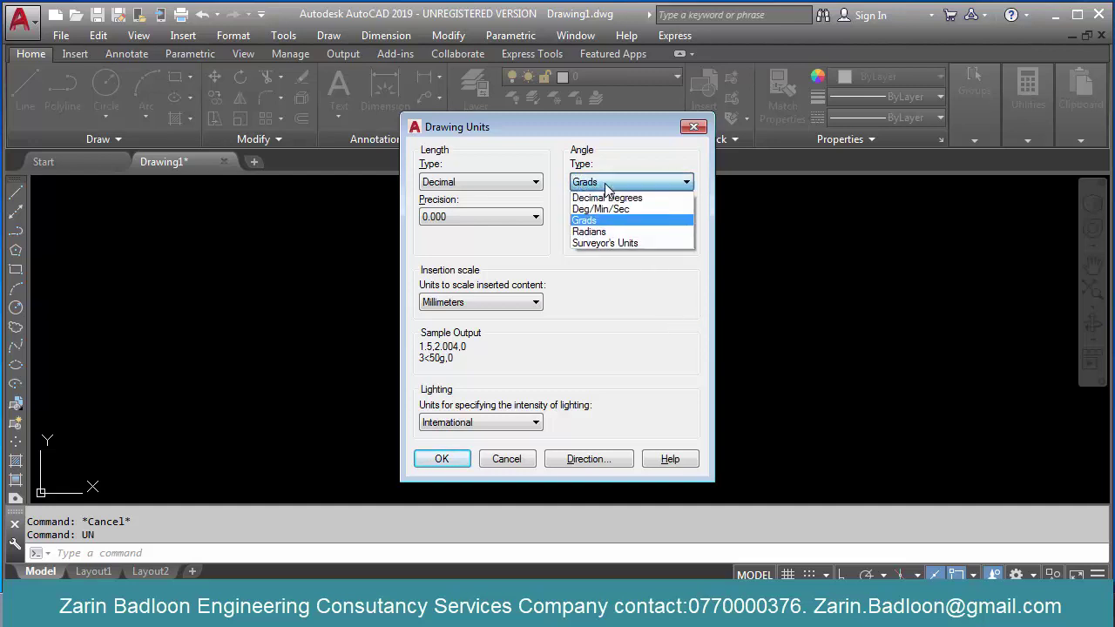
{"action": "left_click", "coordinate": [604, 244]}
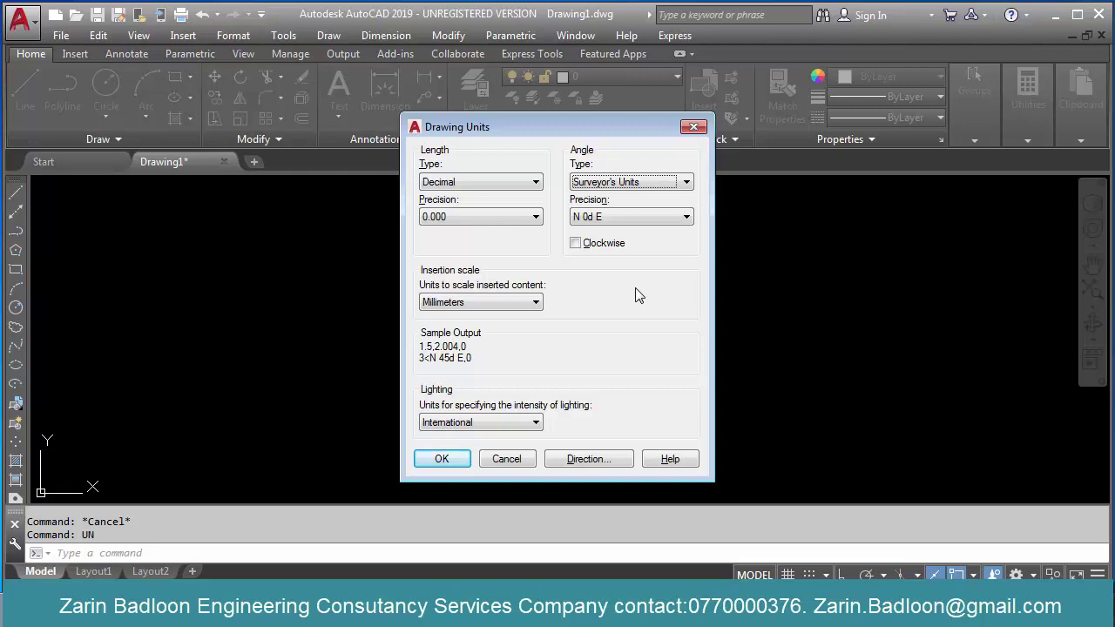
{"action": "left_click", "coordinate": [629, 222]}
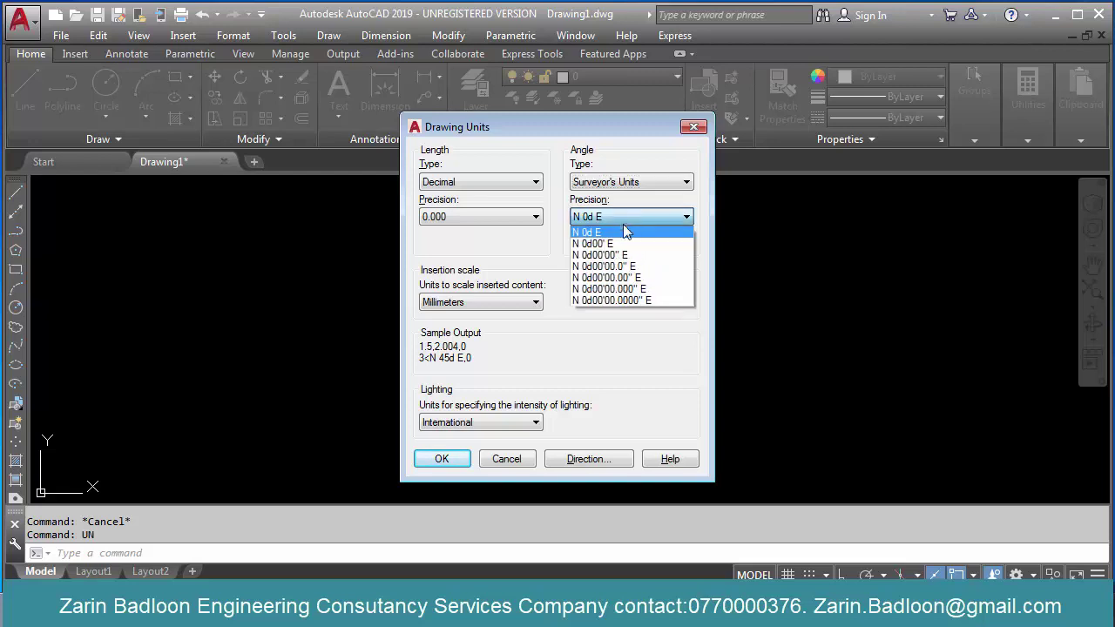
Step: Set the angle type to Decimal Degrees with 0.00 precision and make the positive angle direction clockwise
{"action": "left_click", "coordinate": [617, 183]}
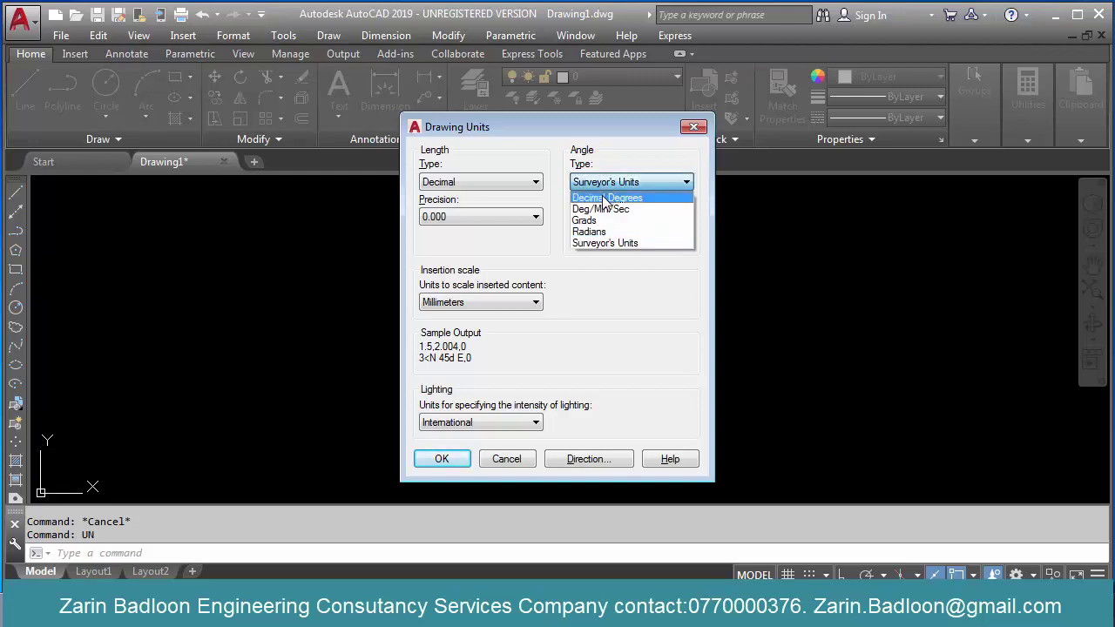
{"action": "left_click", "coordinate": [610, 194]}
{"action": "left_click", "coordinate": [604, 217]}
{"action": "left_click", "coordinate": [593, 255]}
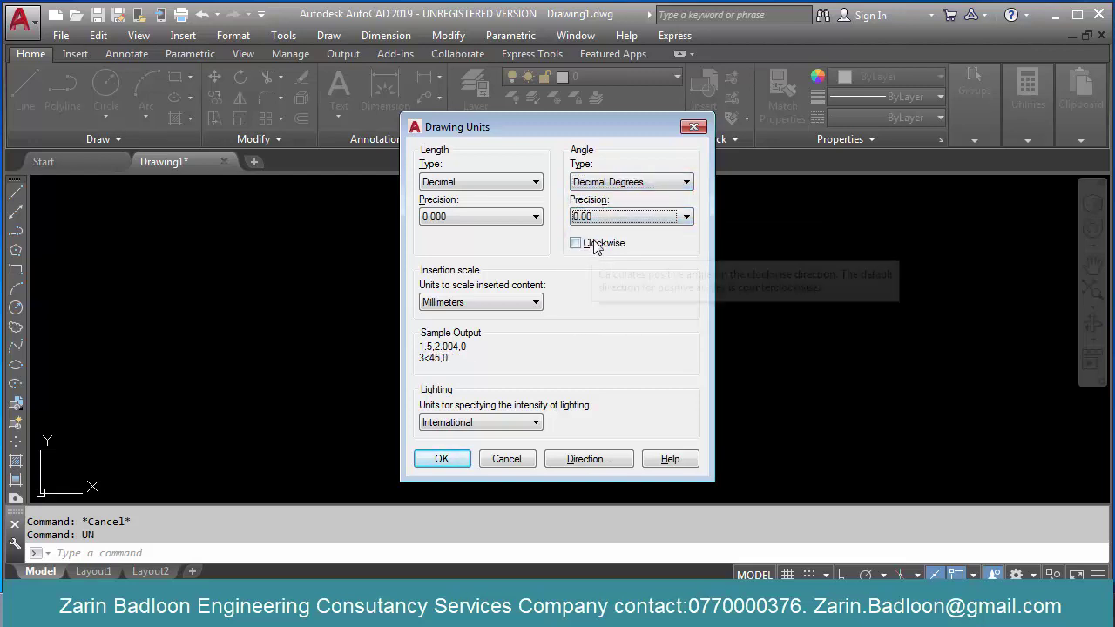
{"action": "left_click", "coordinate": [577, 244]}
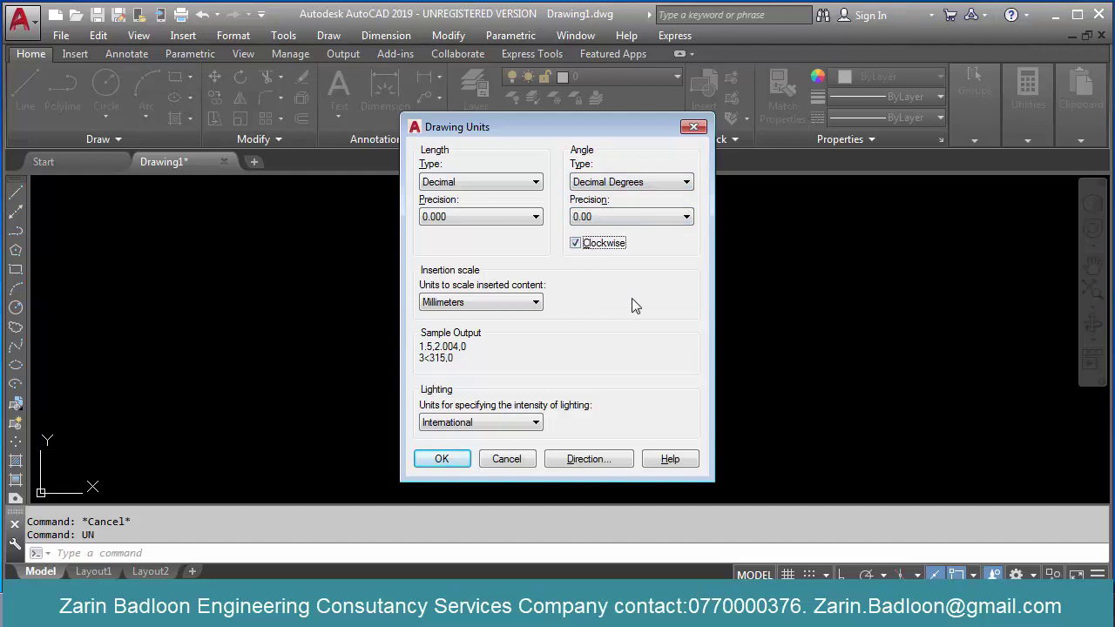
{"action": "left_click", "coordinate": [574, 608]}
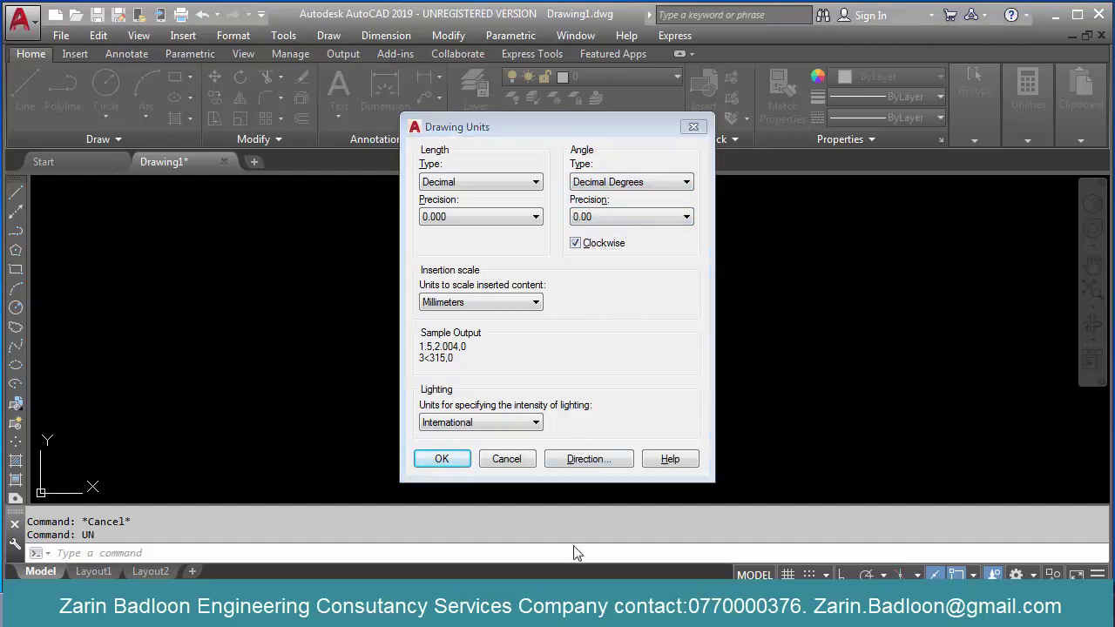
{"action": "left_click_drag", "start_coordinate": [872, 480], "coordinate": [282, 516]}
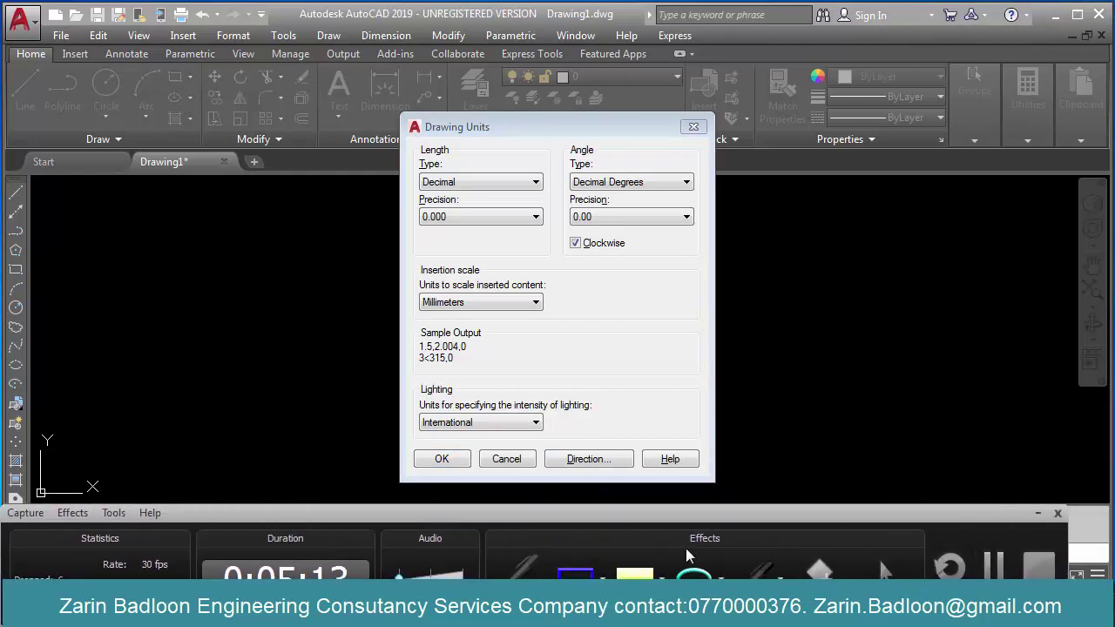
{"action": "left_click_drag", "start_coordinate": [406, 366], "coordinate": [895, 365]}
{"action": "left_click_drag", "start_coordinate": [603, 106], "coordinate": [704, 503]}
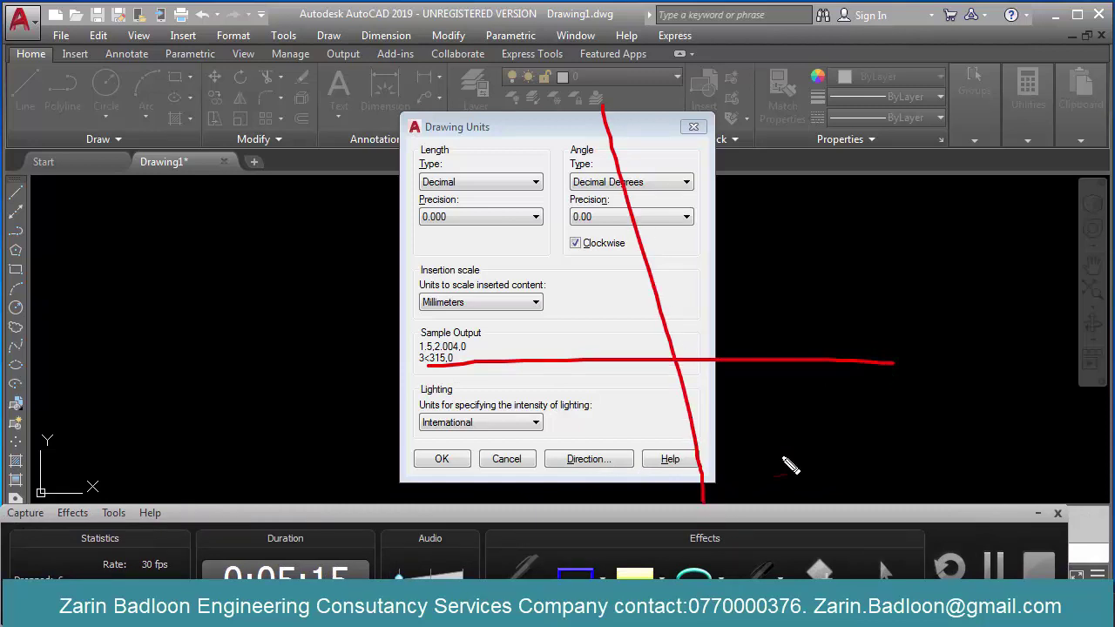
{"action": "left_click_drag", "start_coordinate": [938, 332], "coordinate": [923, 384]}
{"action": "left_click_drag", "start_coordinate": [912, 346], "coordinate": [964, 374]}
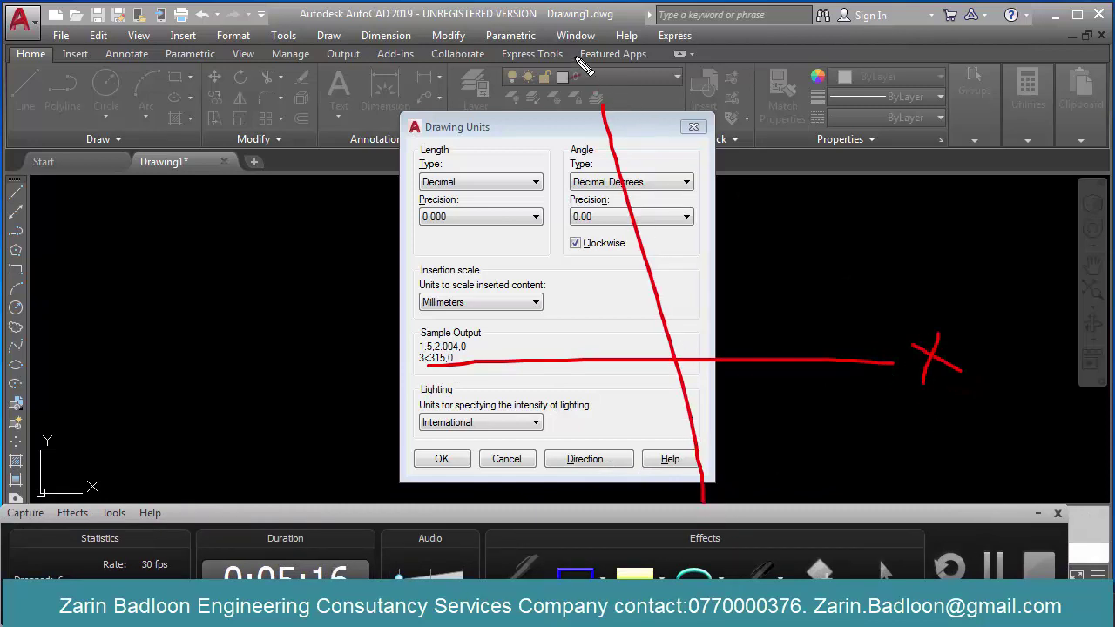
{"action": "left_click_drag", "start_coordinate": [575, 57], "coordinate": [577, 103]}
{"action": "left_click_drag", "start_coordinate": [532, 58], "coordinate": [578, 87]}
{"action": "left_click_drag", "start_coordinate": [580, 47], "coordinate": [578, 118]}
{"action": "left_click_drag", "start_coordinate": [617, 310], "coordinate": [629, 308]}
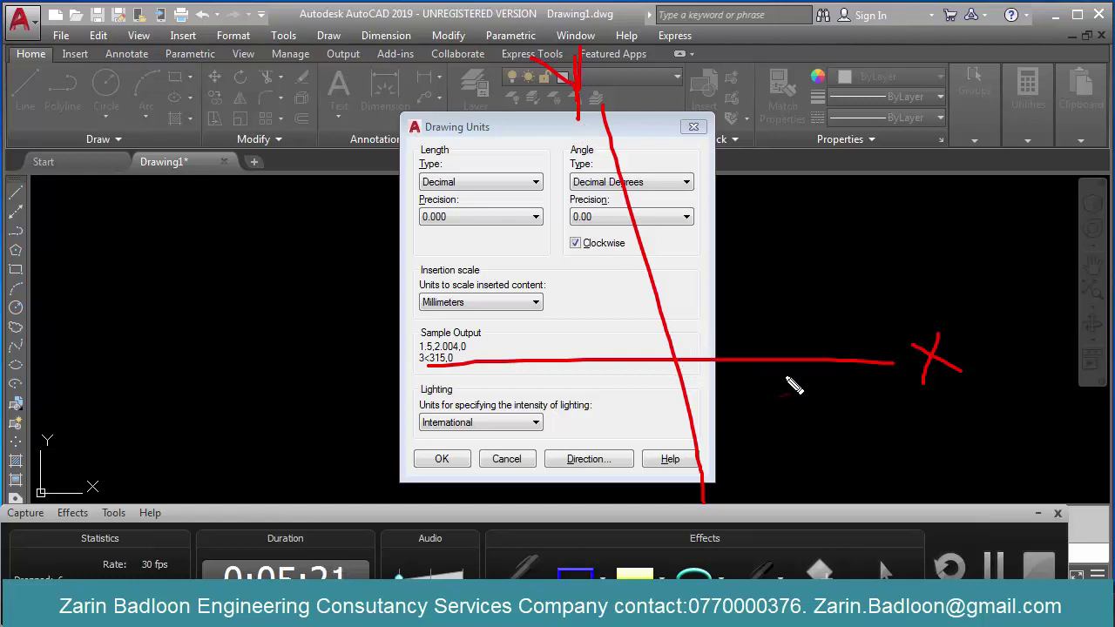
{"action": "mouse_move", "coordinate": [798, 358]}
{"action": "left_mouse_down"}
{"action": "mouse_move", "coordinate": [770, 298]}
{"action": "mouse_move", "coordinate": [794, 301]}
{"action": "left_mouse_up"}
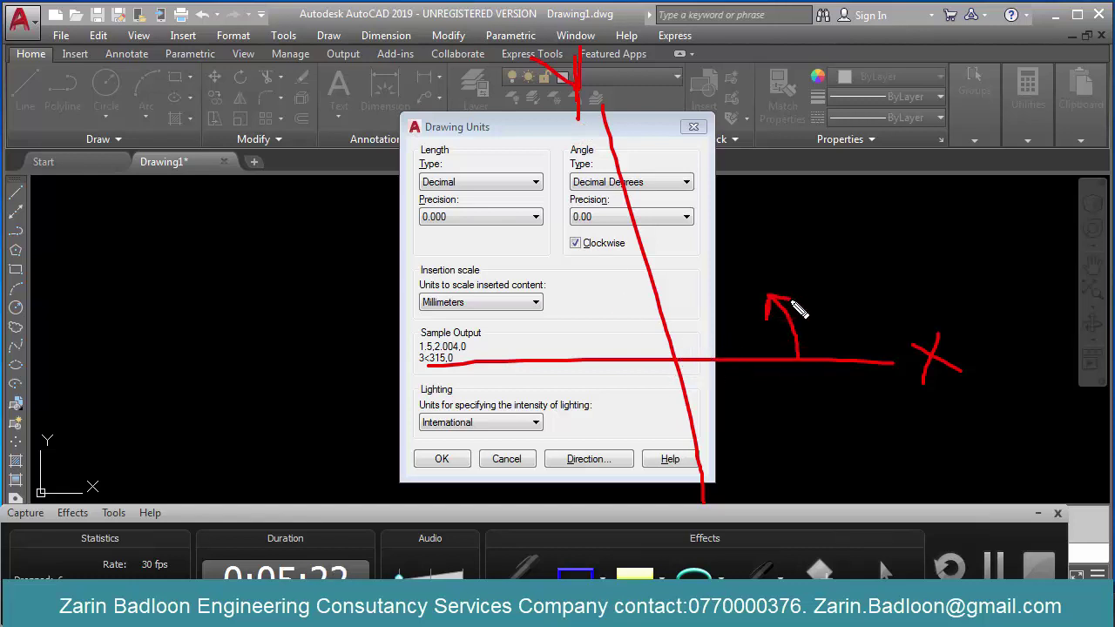
{"action": "left_click_drag", "start_coordinate": [682, 358], "coordinate": [875, 215]}
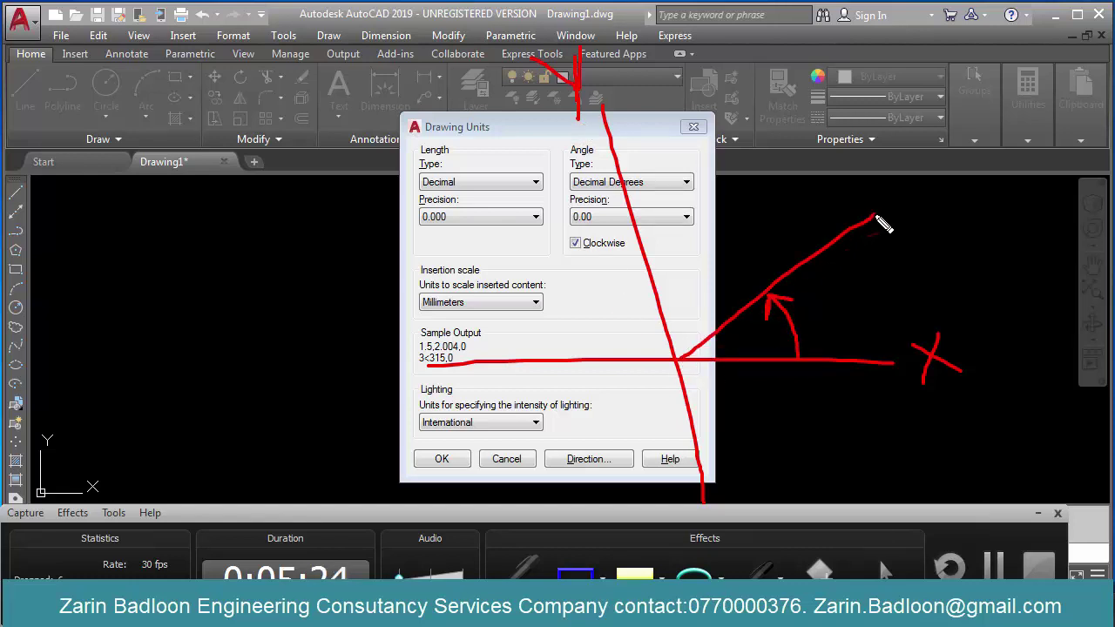
{"action": "mouse_move", "coordinate": [912, 350]}
{"action": "left_mouse_down"}
{"action": "mouse_move", "coordinate": [922, 361]}
{"action": "mouse_move", "coordinate": [903, 350]}
{"action": "left_mouse_up"}
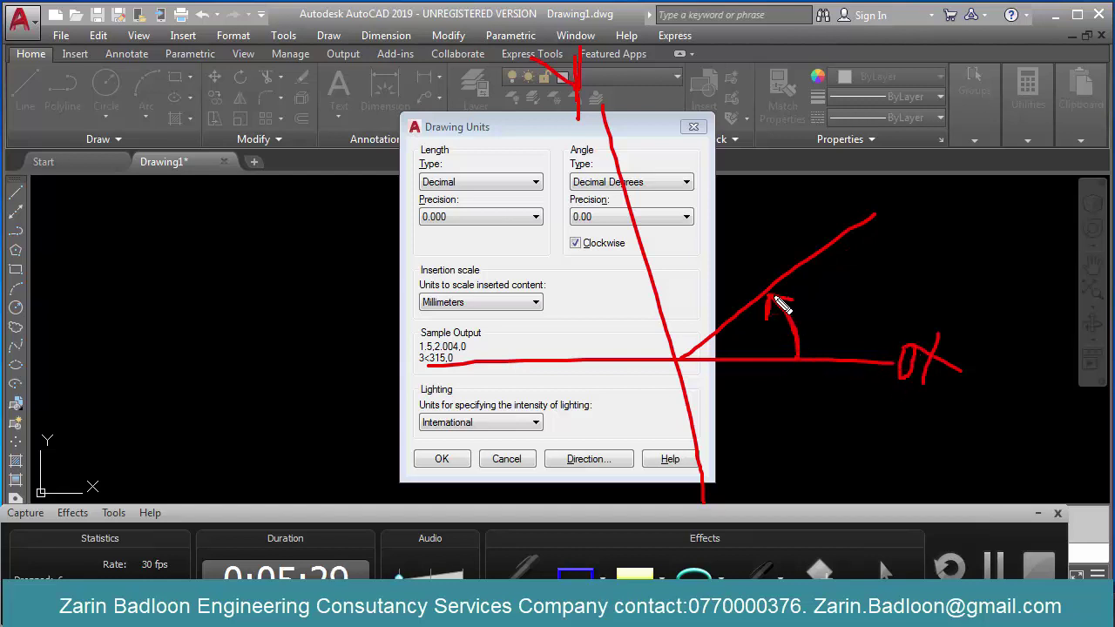
{"action": "mouse_move", "coordinate": [733, 189]}
{"action": "left_mouse_down"}
{"action": "mouse_move", "coordinate": [826, 291]}
{"action": "mouse_move", "coordinate": [863, 426]}
{"action": "mouse_move", "coordinate": [851, 391]}
{"action": "mouse_move", "coordinate": [875, 366]}
{"action": "mouse_move", "coordinate": [857, 426]}
{"action": "left_mouse_up"}
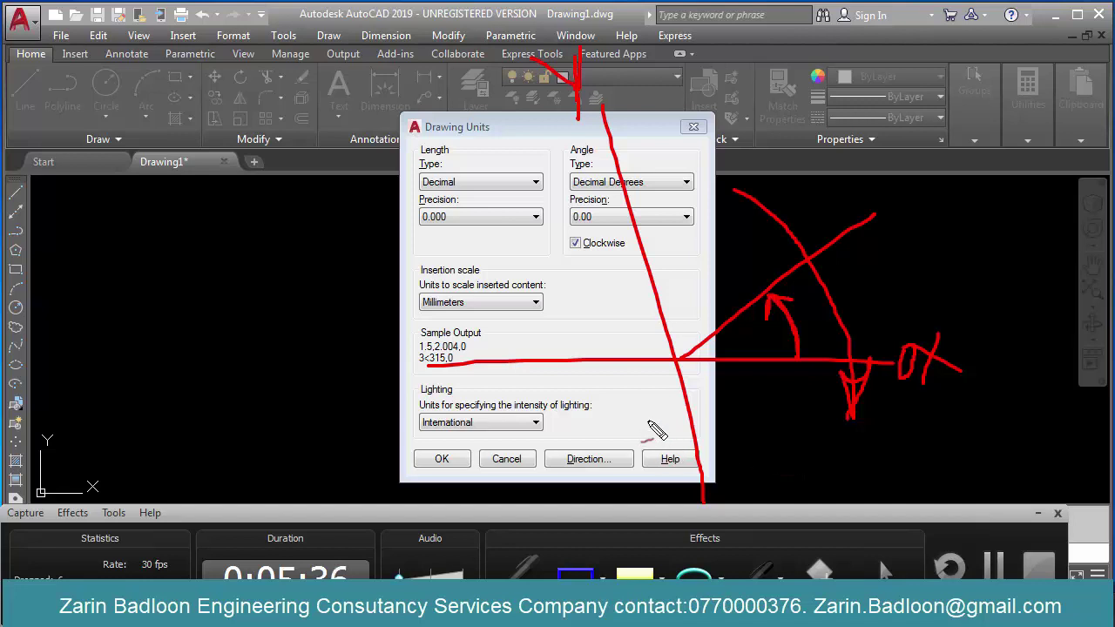
{"action": "left_click_drag", "start_coordinate": [733, 358], "coordinate": [714, 418]}
{"action": "left_click_drag", "start_coordinate": [681, 364], "coordinate": [876, 475]}
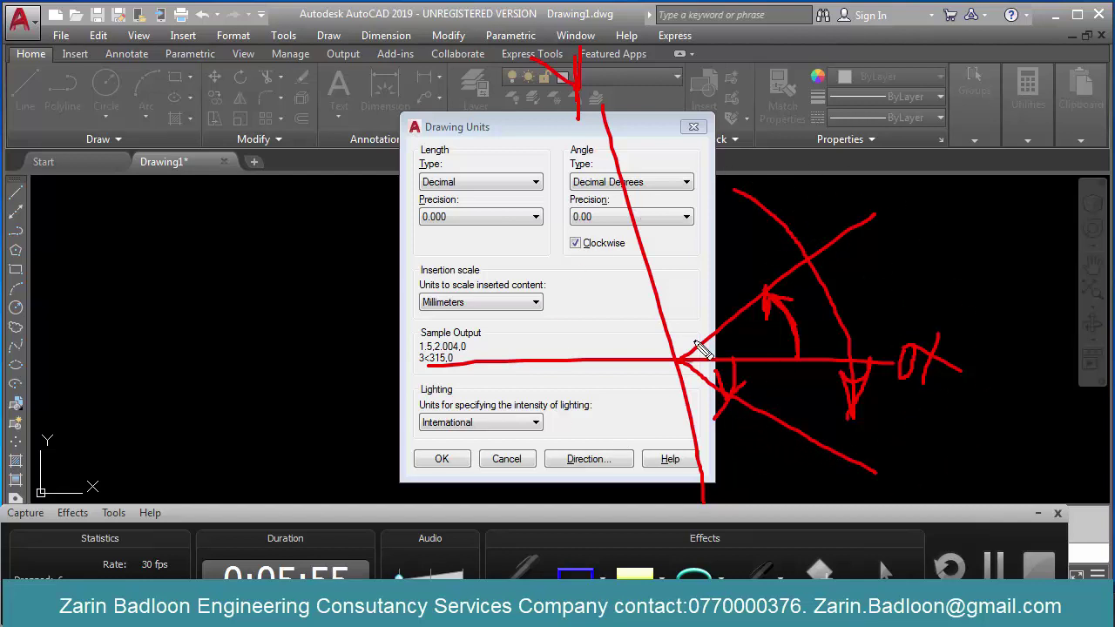
{"action": "left_click_drag", "start_coordinate": [551, 261], "coordinate": [563, 257]}
{"action": "mouse_move", "coordinate": [905, 346]}
{"action": "left_mouse_down"}
{"action": "mouse_move", "coordinate": [897, 368]}
{"action": "mouse_move", "coordinate": [912, 370]}
{"action": "mouse_move", "coordinate": [912, 343]}
{"action": "mouse_move", "coordinate": [897, 359]}
{"action": "left_mouse_up"}
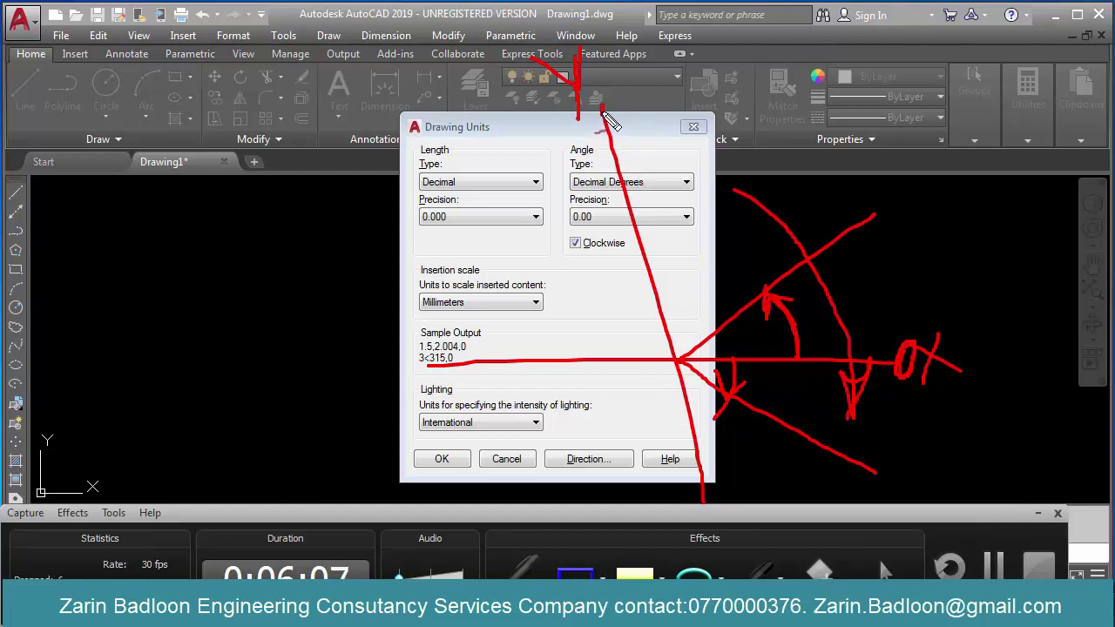
{"action": "left_click_drag", "start_coordinate": [602, 107], "coordinate": [644, 144]}
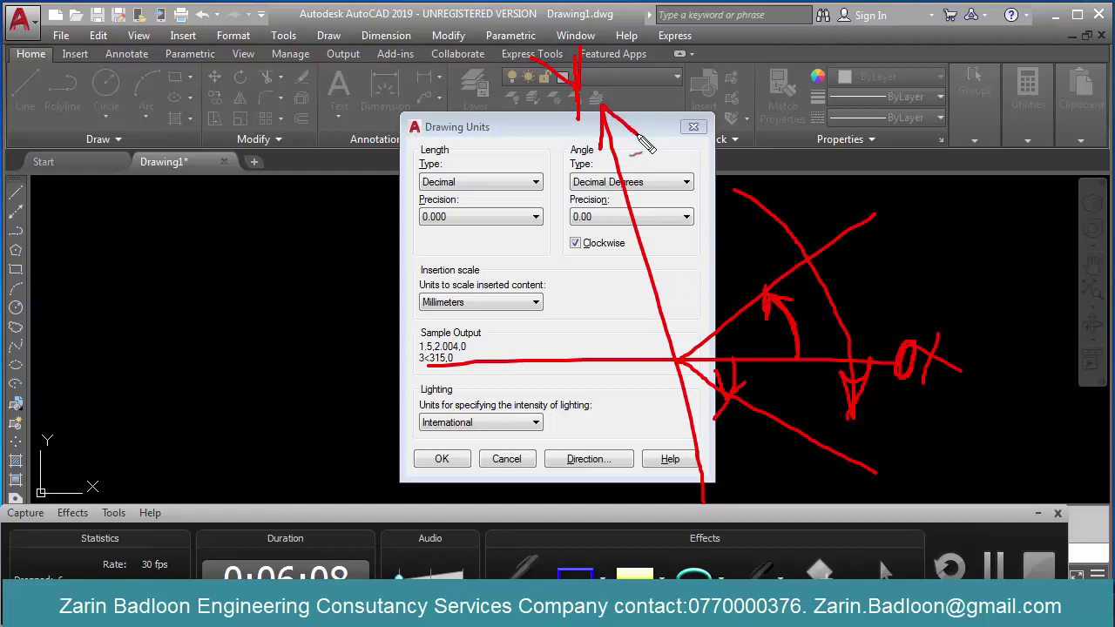
{"action": "mouse_move", "coordinate": [735, 147]}
{"action": "left_mouse_down"}
{"action": "mouse_move", "coordinate": [716, 161]}
{"action": "mouse_move", "coordinate": [734, 185]}
{"action": "mouse_move", "coordinate": [765, 142]}
{"action": "left_mouse_up"}
{"action": "mouse_move", "coordinate": [768, 144]}
{"action": "left_mouse_down"}
{"action": "mouse_move", "coordinate": [819, 132]}
{"action": "mouse_move", "coordinate": [817, 156]}
{"action": "left_mouse_up"}
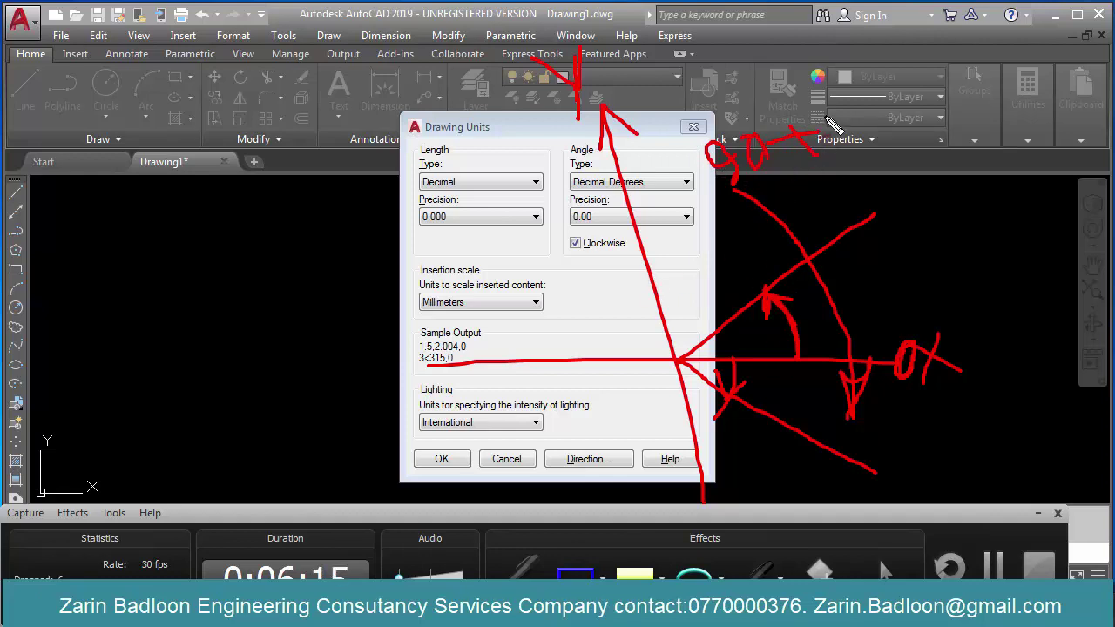
{"action": "mouse_move", "coordinate": [835, 118]}
{"action": "left_mouse_down"}
{"action": "mouse_move", "coordinate": [858, 148]}
{"action": "mouse_move", "coordinate": [879, 105]}
{"action": "left_mouse_up"}
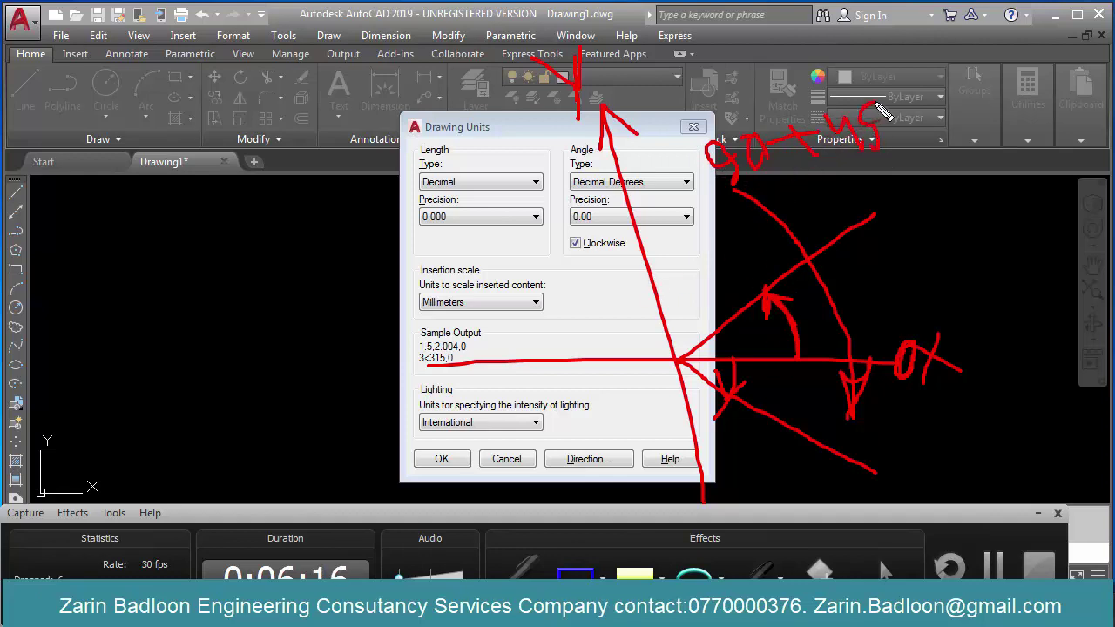
{"action": "left_click_drag", "start_coordinate": [677, 362], "coordinate": [544, 258]}
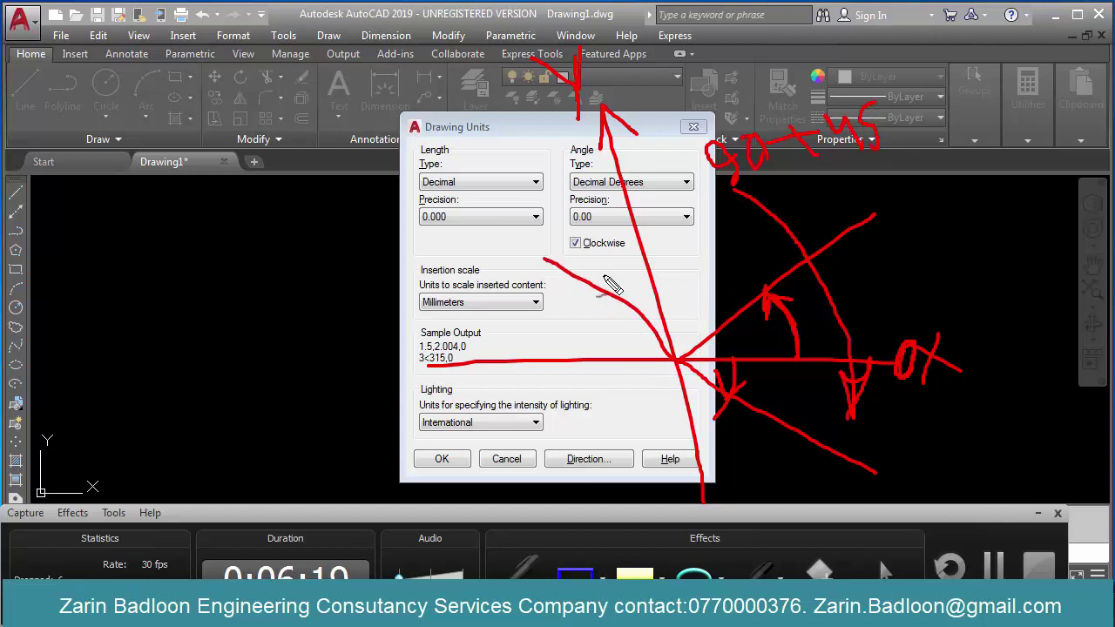
{"action": "mouse_move", "coordinate": [649, 270]}
{"action": "left_mouse_down"}
{"action": "mouse_move", "coordinate": [610, 300]}
{"action": "mouse_move", "coordinate": [622, 274]}
{"action": "mouse_move", "coordinate": [629, 284]}
{"action": "mouse_move", "coordinate": [614, 296]}
{"action": "left_mouse_up"}
{"action": "key", "text": "Escape"}
Step: Open the direction settings for the base angle
{"action": "left_click", "coordinate": [598, 458]}
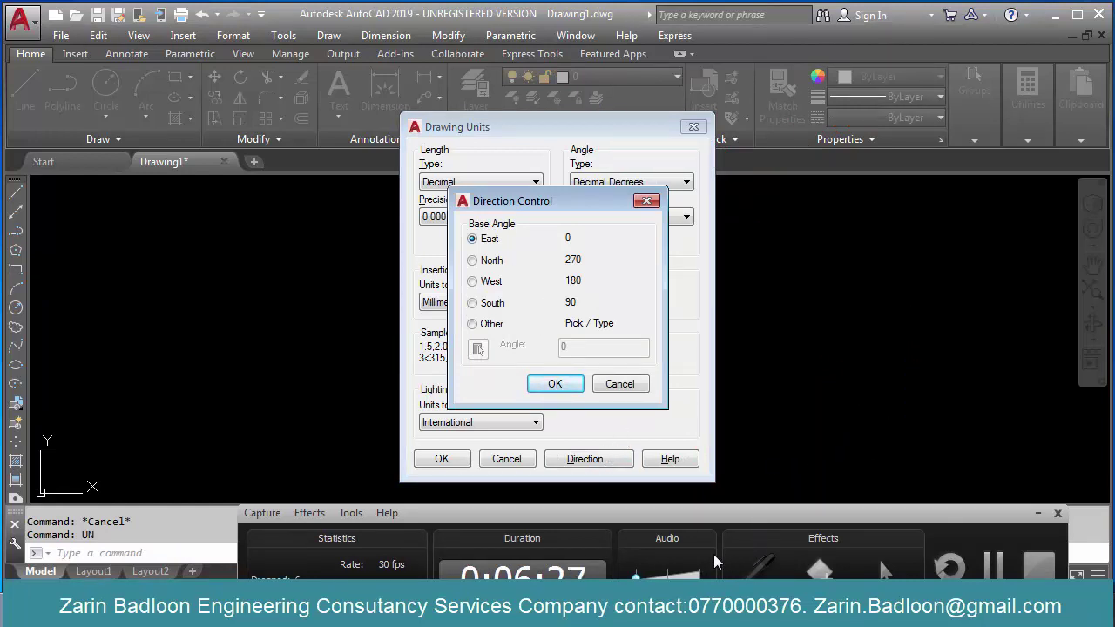
{"action": "left_click", "coordinate": [761, 570]}
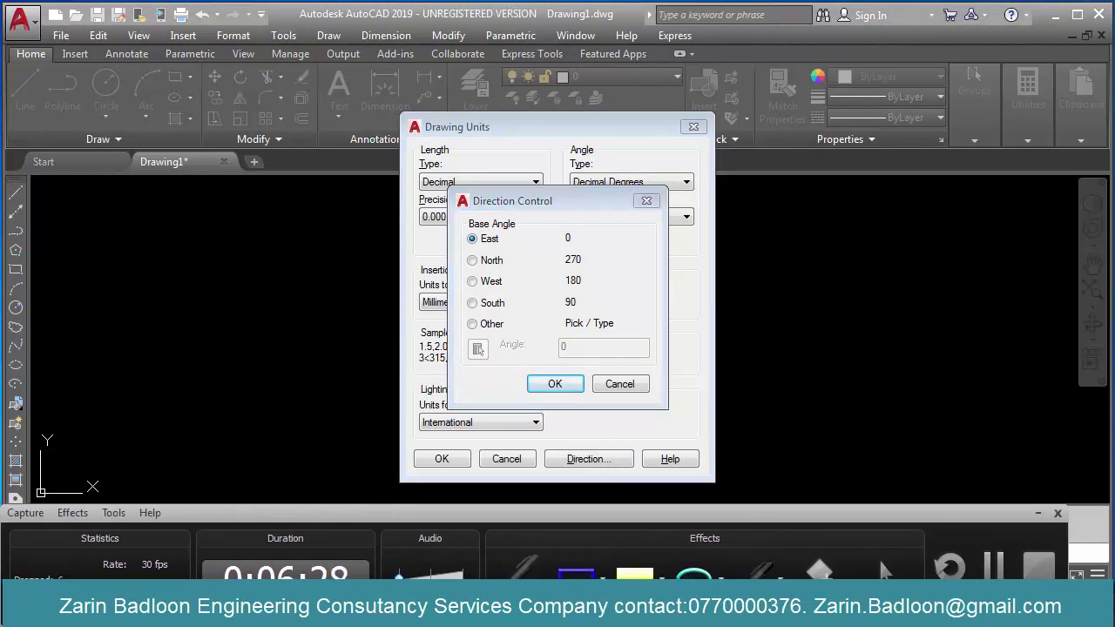
{"action": "left_click_drag", "start_coordinate": [444, 393], "coordinate": [948, 406]}
{"action": "mouse_move", "coordinate": [711, 152]}
{"action": "left_mouse_down"}
{"action": "mouse_move", "coordinate": [739, 361]}
{"action": "mouse_move", "coordinate": [733, 418]}
{"action": "left_mouse_up"}
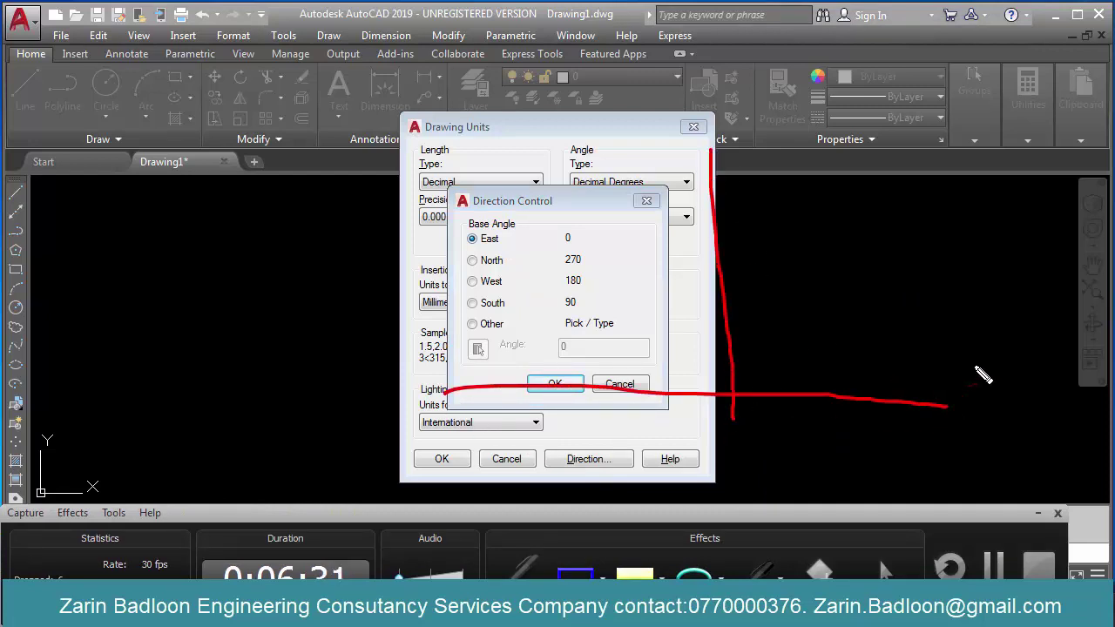
{"action": "mouse_move", "coordinate": [999, 346]}
{"action": "left_mouse_down"}
{"action": "mouse_move", "coordinate": [971, 359]}
{"action": "mouse_move", "coordinate": [1005, 407]}
{"action": "mouse_move", "coordinate": [998, 380]}
{"action": "left_mouse_up"}
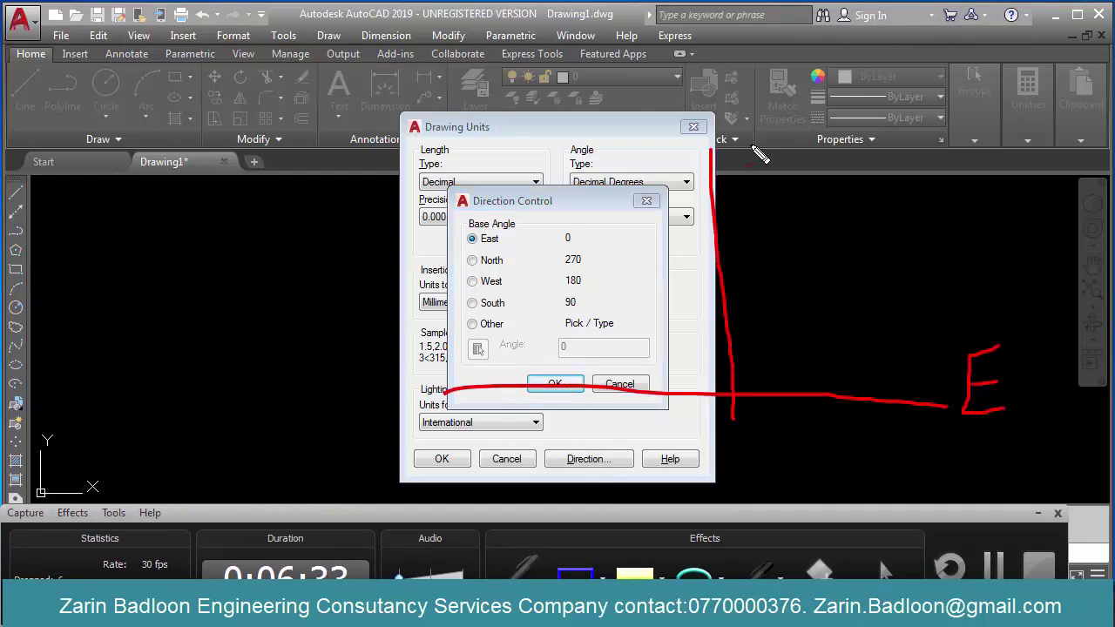
{"action": "left_click_drag", "start_coordinate": [716, 148], "coordinate": [749, 104]}
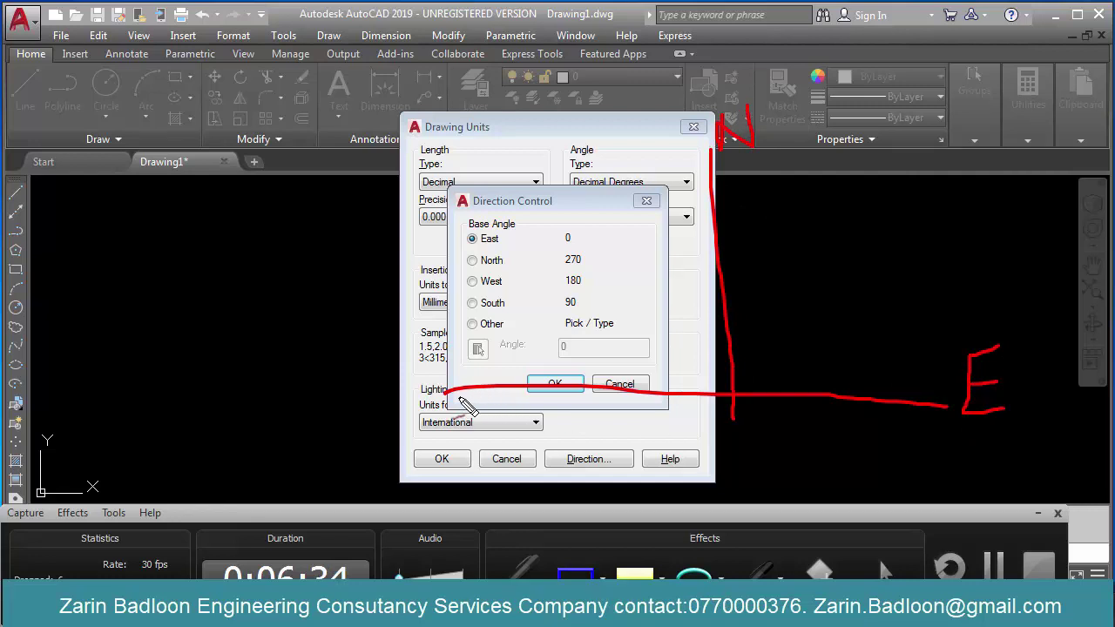
{"action": "mouse_move", "coordinate": [378, 380]}
{"action": "left_mouse_down"}
{"action": "mouse_move", "coordinate": [390, 394]}
{"action": "mouse_move", "coordinate": [440, 338]}
{"action": "left_mouse_up"}
{"action": "left_click_drag", "start_coordinate": [753, 464], "coordinate": [737, 504]}
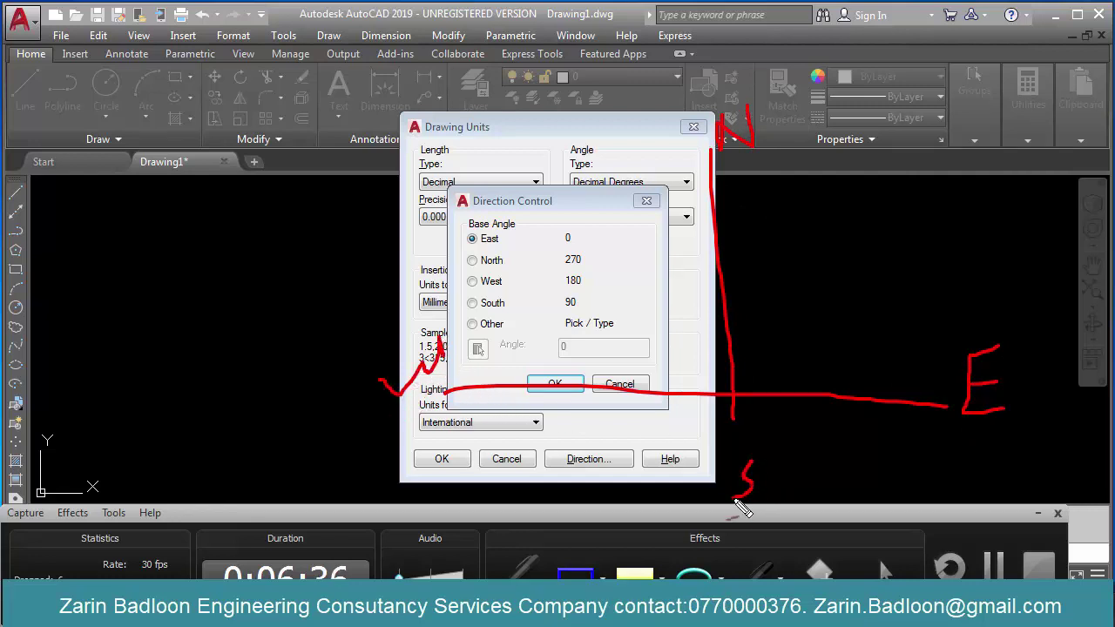
{"action": "left_click_drag", "start_coordinate": [482, 269], "coordinate": [494, 265]}
{"action": "left_click_drag", "start_coordinate": [946, 406], "coordinate": [952, 399]}
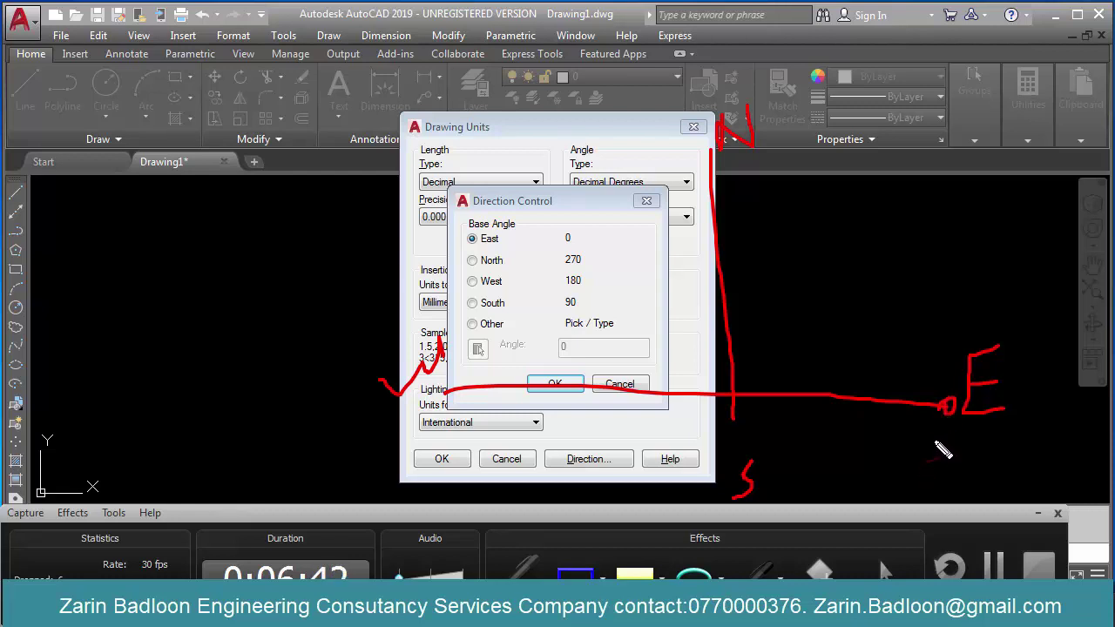
{"action": "mouse_move", "coordinate": [922, 404]}
{"action": "left_mouse_down"}
{"action": "mouse_move", "coordinate": [874, 311]}
{"action": "mouse_move", "coordinate": [903, 329]}
{"action": "left_mouse_up"}
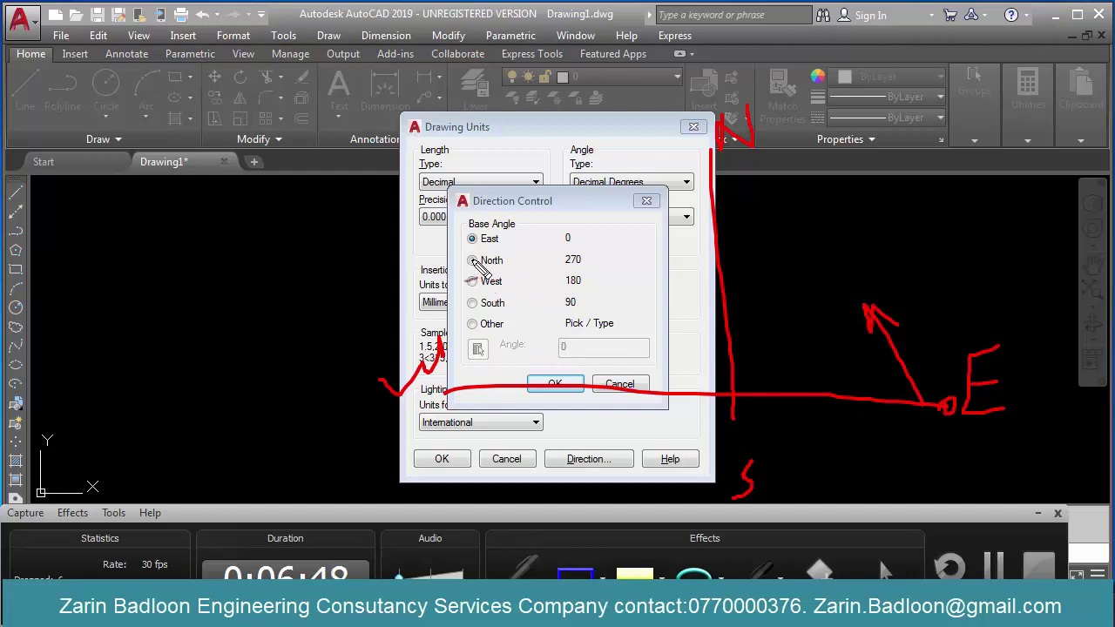
{"action": "left_click_drag", "start_coordinate": [471, 260], "coordinate": [481, 264]}
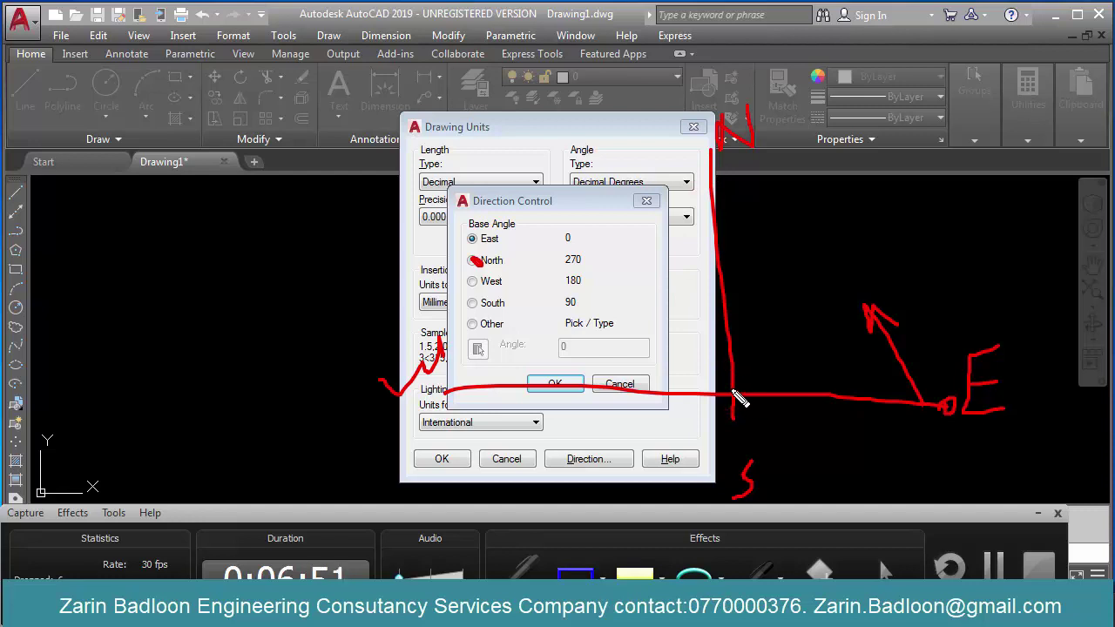
{"action": "left_click_drag", "start_coordinate": [737, 399], "coordinate": [624, 259]}
{"action": "left_click_drag", "start_coordinate": [719, 275], "coordinate": [674, 307]}
{"action": "mouse_move", "coordinate": [499, 294]}
{"action": "left_mouse_down"}
{"action": "mouse_move", "coordinate": [513, 290]}
{"action": "mouse_move", "coordinate": [538, 321]}
{"action": "left_mouse_up"}
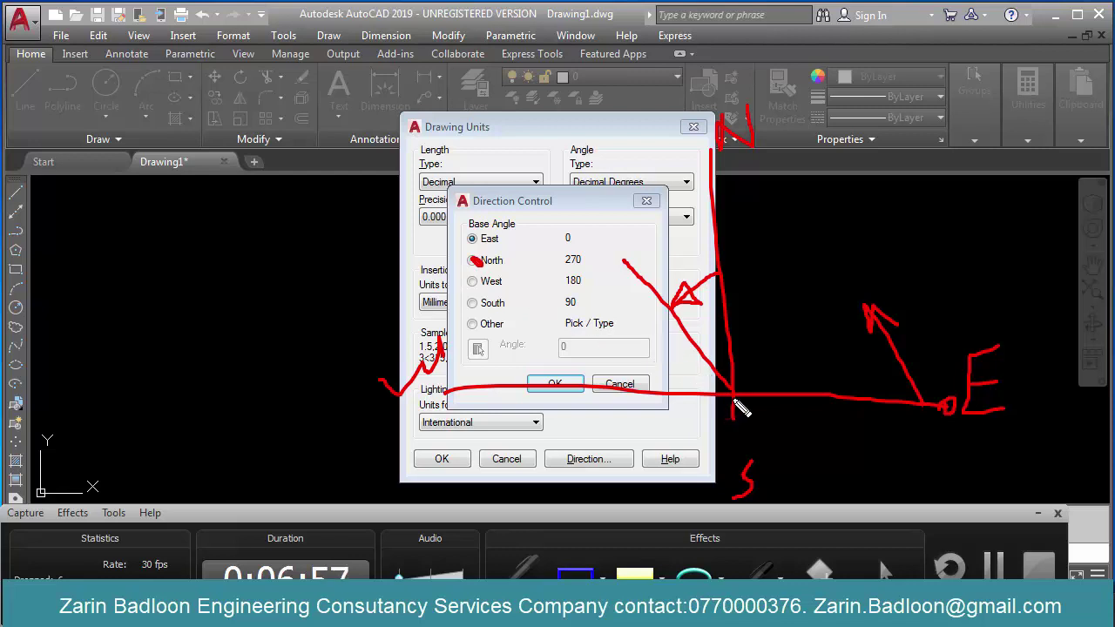
{"action": "left_click_drag", "start_coordinate": [545, 369], "coordinate": [557, 365]}
{"action": "left_click_drag", "start_coordinate": [466, 278], "coordinate": [475, 279]}
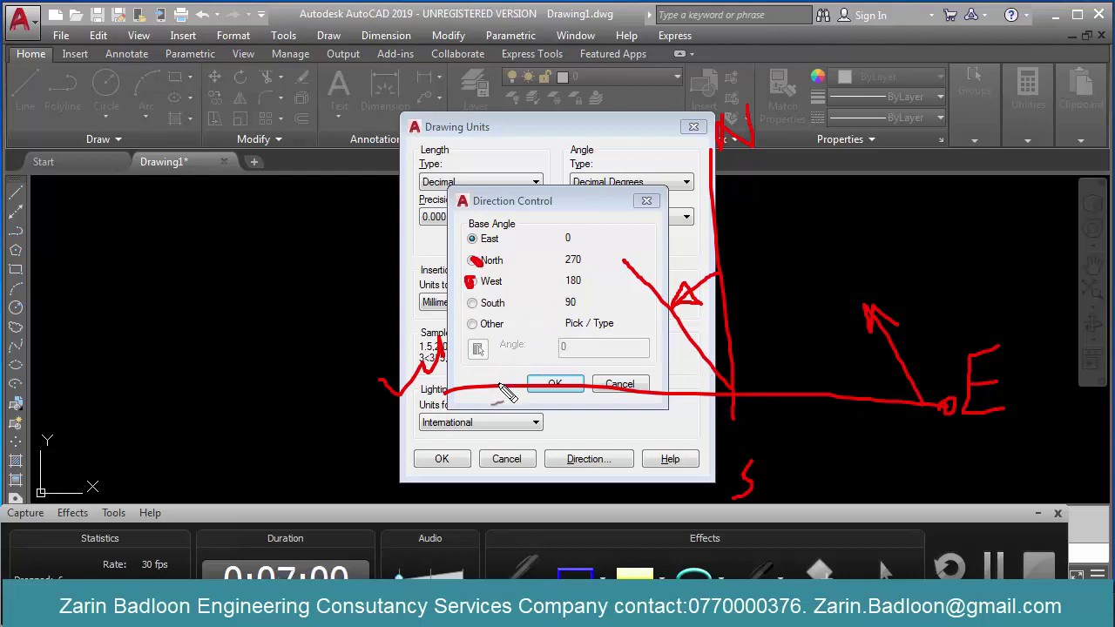
{"action": "mouse_move", "coordinate": [499, 383]}
{"action": "left_mouse_down"}
{"action": "mouse_move", "coordinate": [498, 436]}
{"action": "mouse_move", "coordinate": [515, 464]}
{"action": "left_mouse_up"}
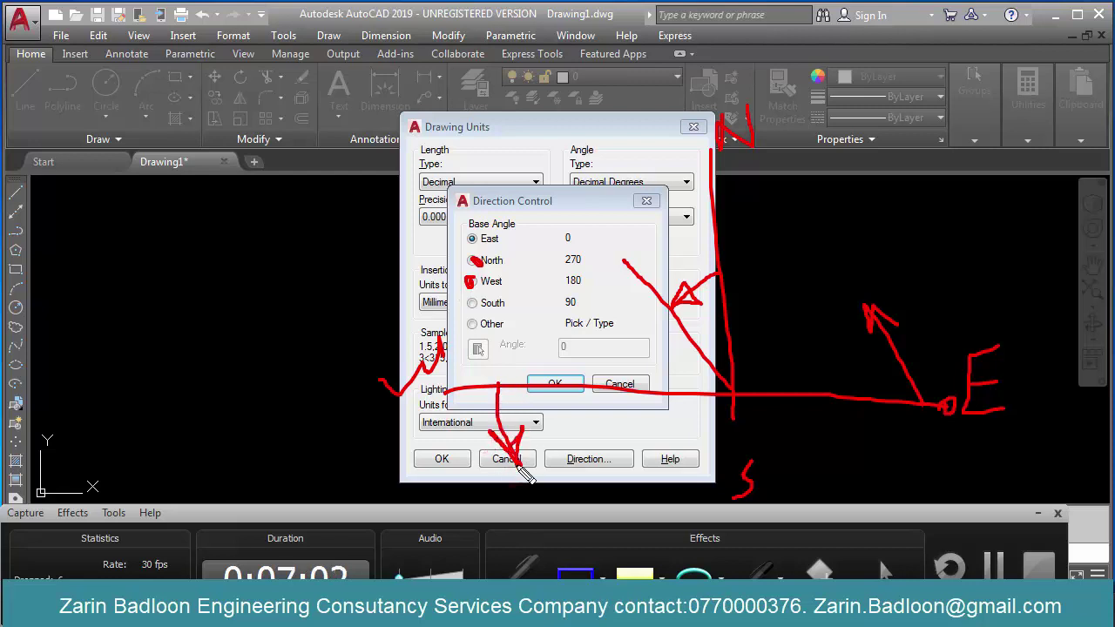
{"action": "left_click_drag", "start_coordinate": [613, 463], "coordinate": [629, 458]}
{"action": "left_click_drag", "start_coordinate": [469, 325], "coordinate": [471, 326]}
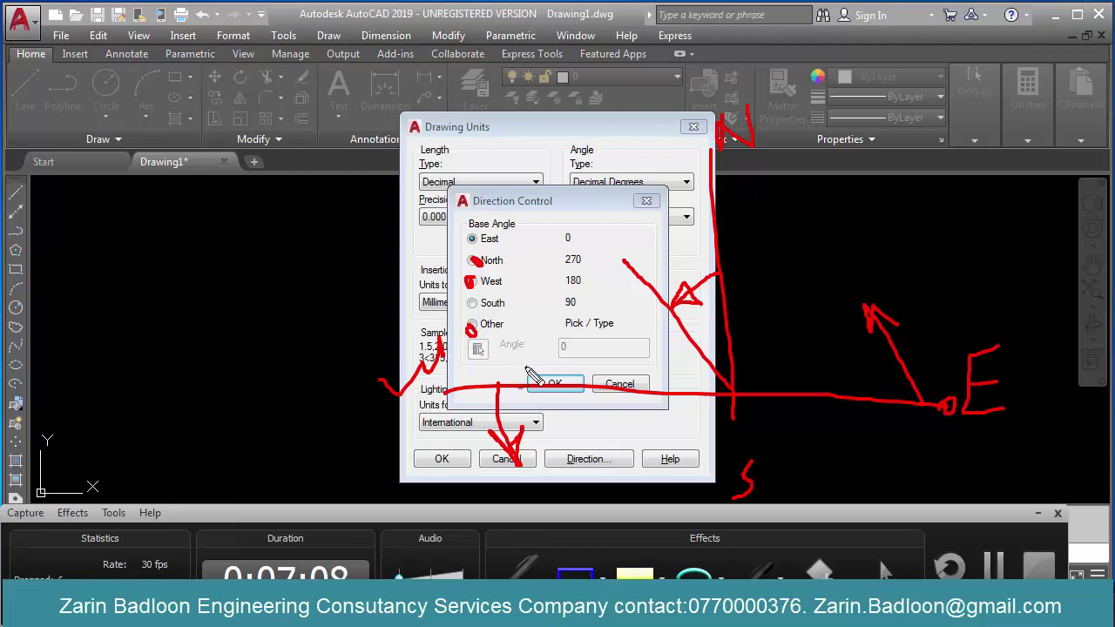
{"action": "key", "text": "Escape"}
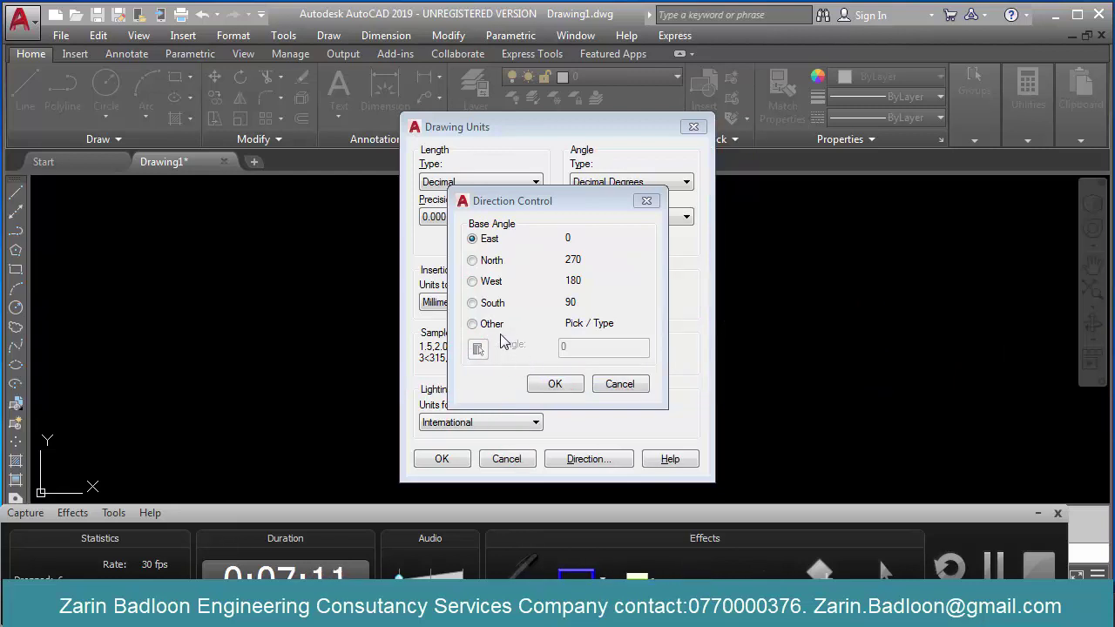
Step: Try a custom base angle of 45, switch the base angle back to East, and accept the direction and drawing unit settings
{"action": "left_click", "coordinate": [473, 325]}
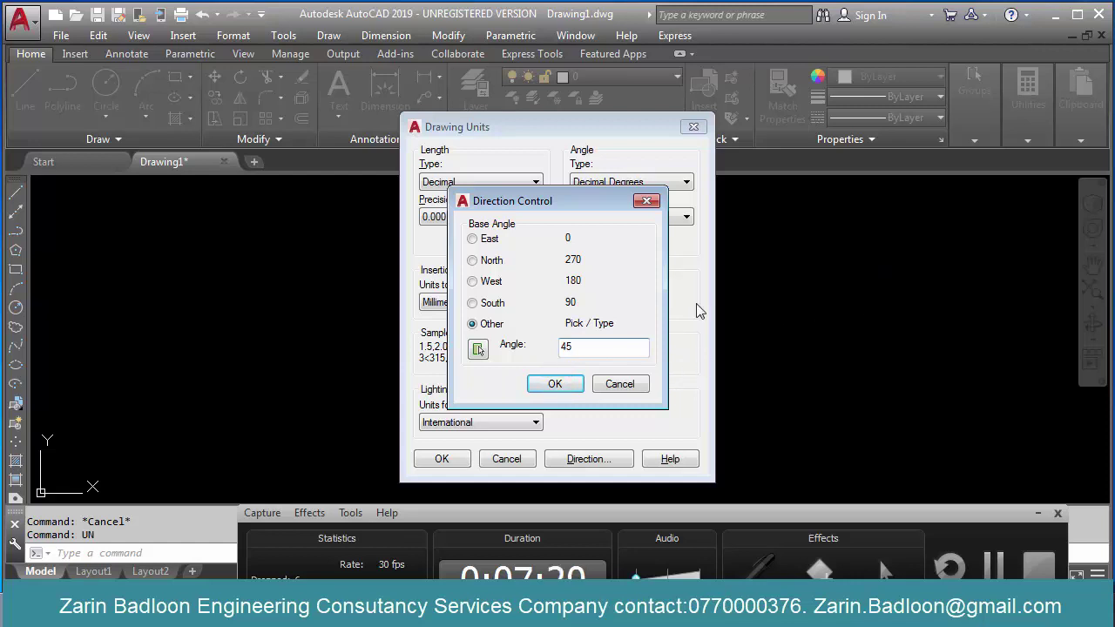
{"action": "left_click", "coordinate": [489, 243]}
{"action": "left_click", "coordinate": [555, 384]}
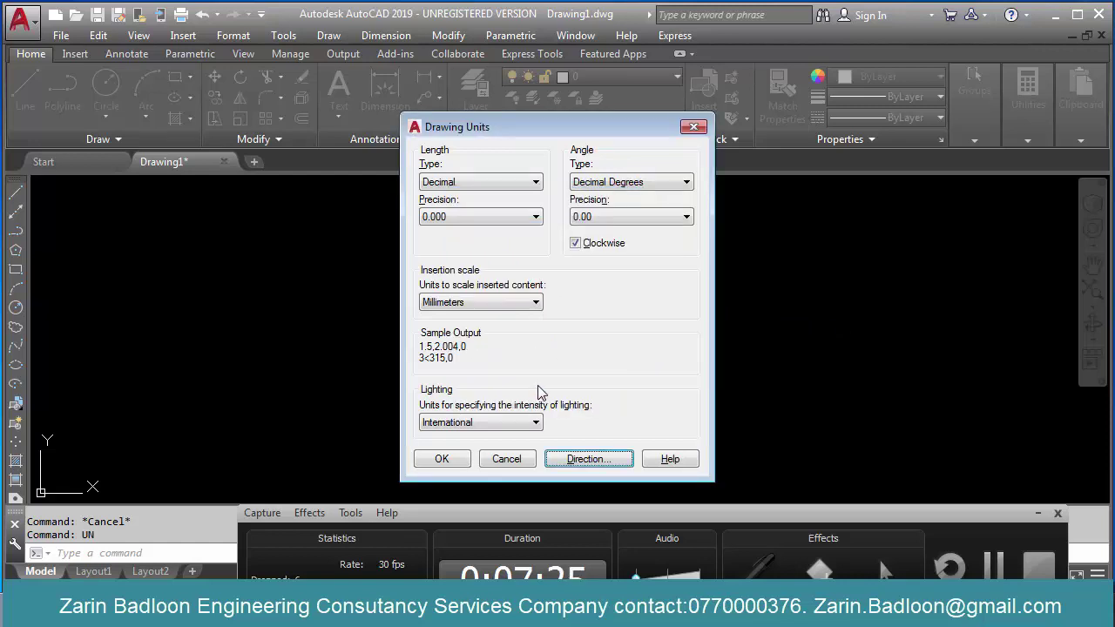
{"action": "left_click", "coordinate": [464, 459]}
{"action": "left_click", "coordinate": [551, 315]}
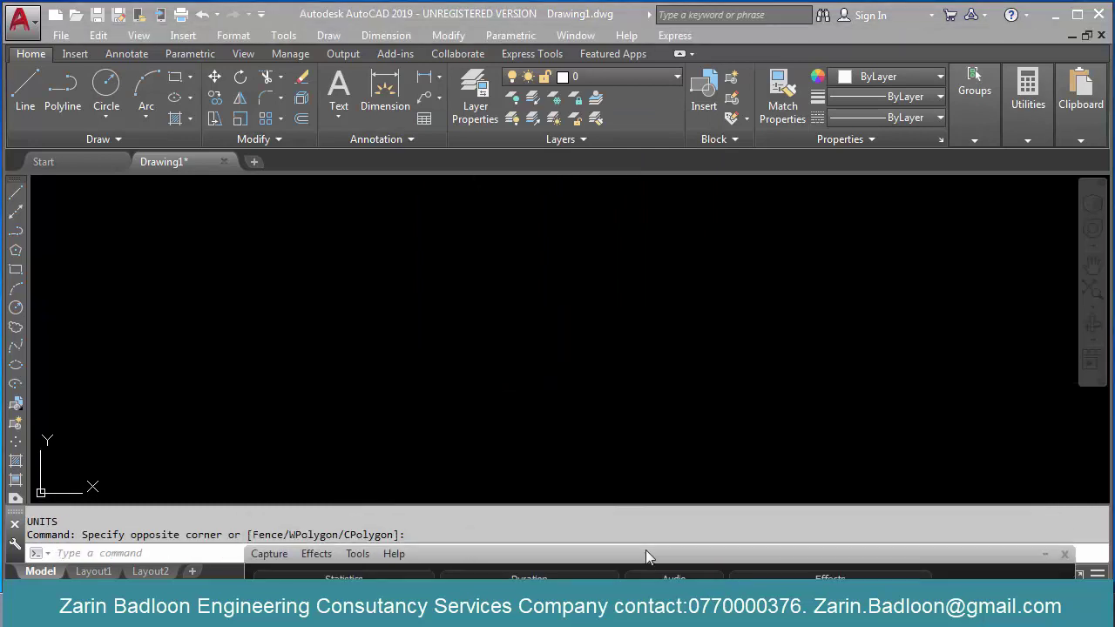
{"action": "left_click", "coordinate": [508, 416]}
{"action": "left_click", "coordinate": [630, 318]}
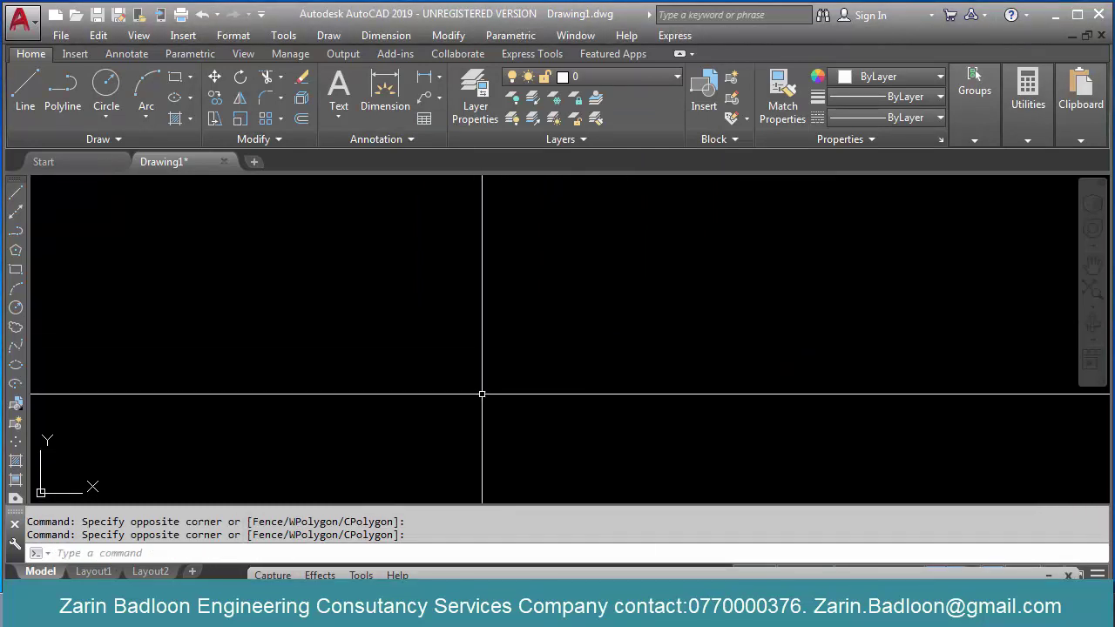
{"action": "key", "text": "Escape"}
{"action": "key", "text": "Escape"}
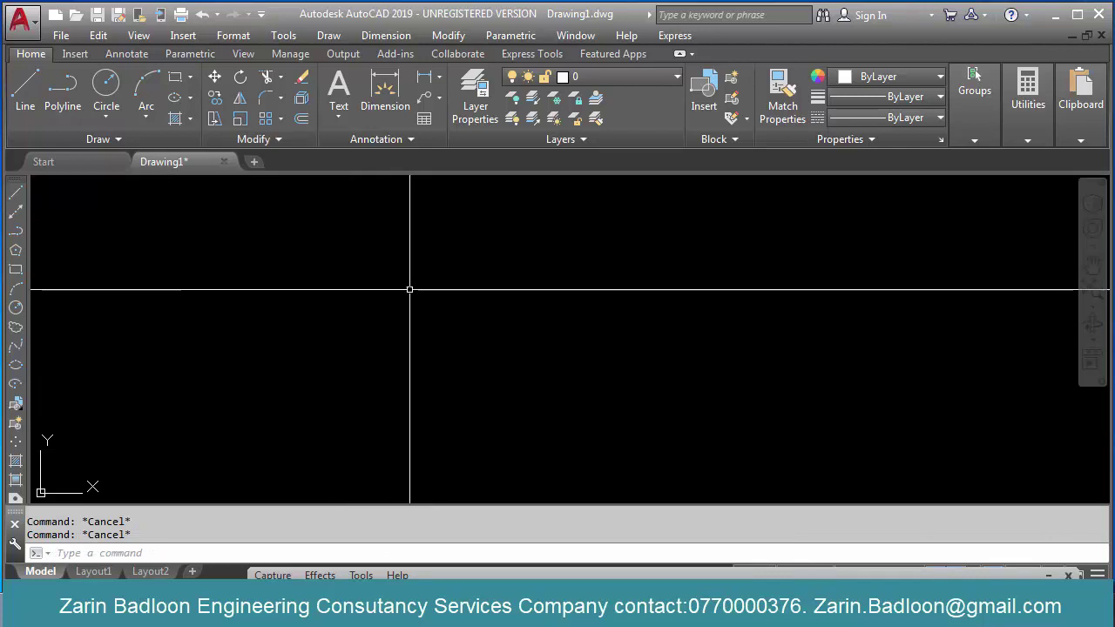
Step: Start the LIMITS command for resetting the model space limits and cancel it without specifying a corner
{"action": "type", "text": "LIMITS"}
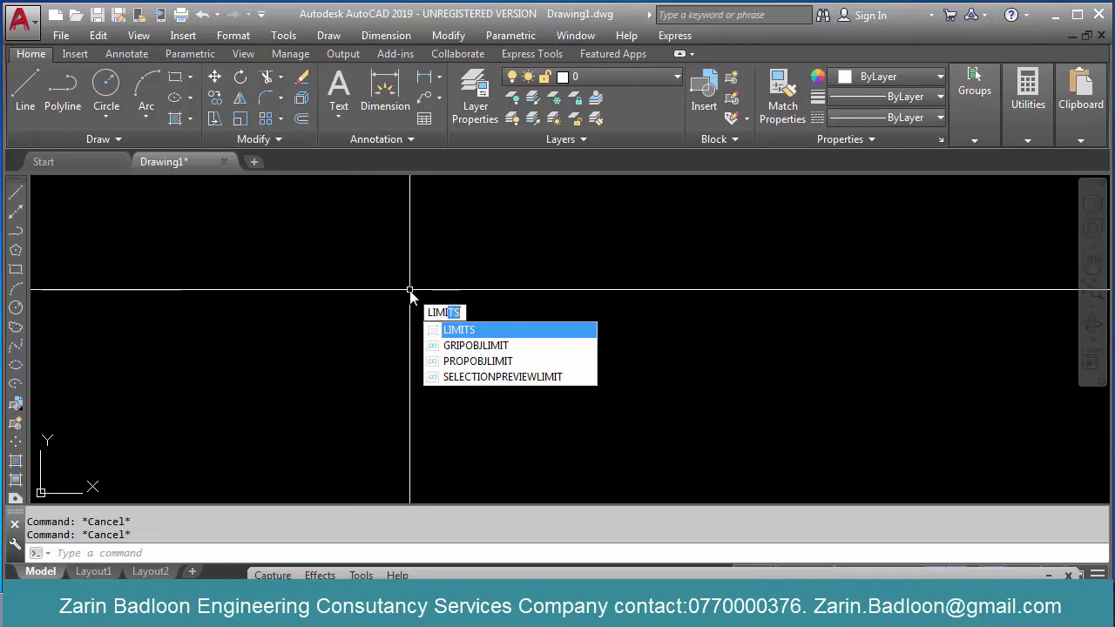
{"action": "key", "text": "Return"}
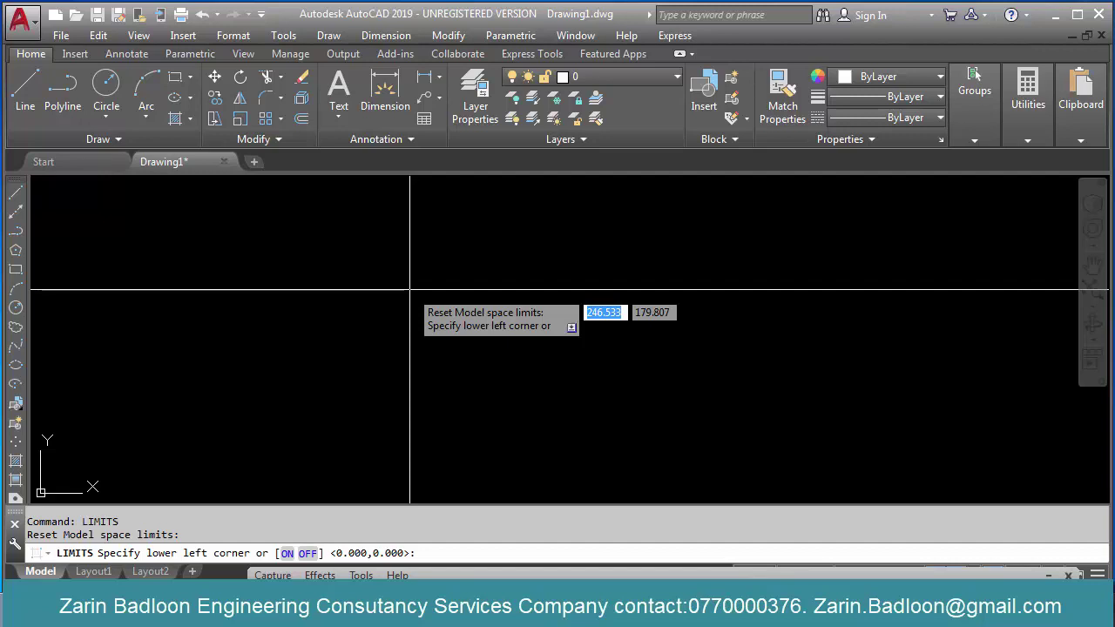
{"action": "key", "text": "Escape"}
{"action": "left_click", "coordinate": [491, 323]}
{"action": "key", "text": "Escape"}
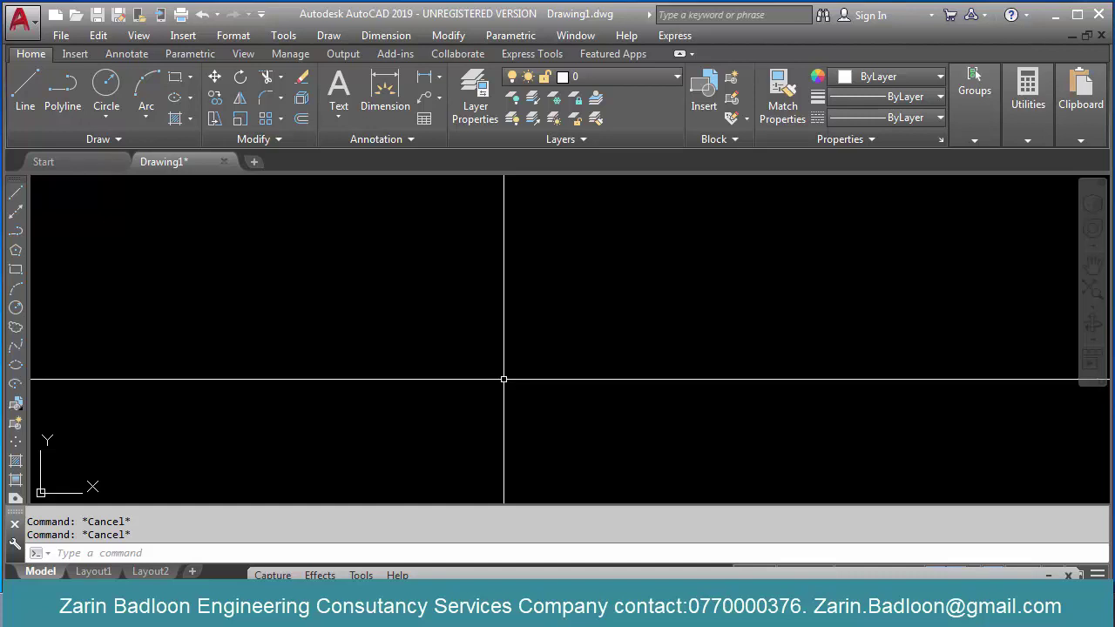
Step: Try starting the drawing limits command three times, cancelling each run before specifying a corner
{"action": "key", "text": "Return"}
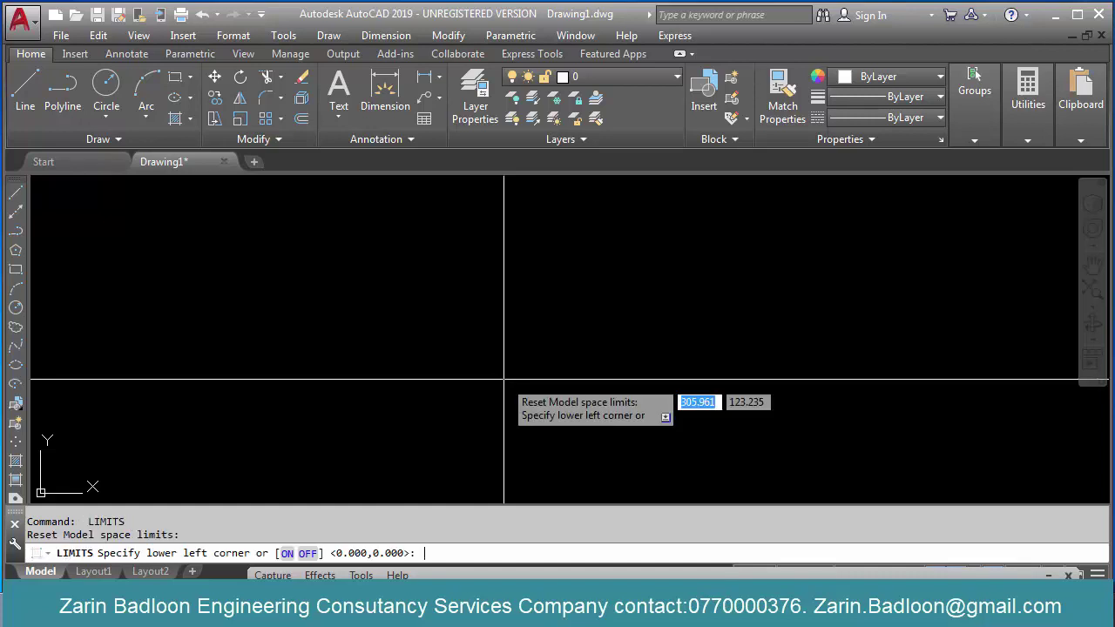
{"action": "key", "text": "Escape"}
{"action": "left_click", "coordinate": [234, 36]}
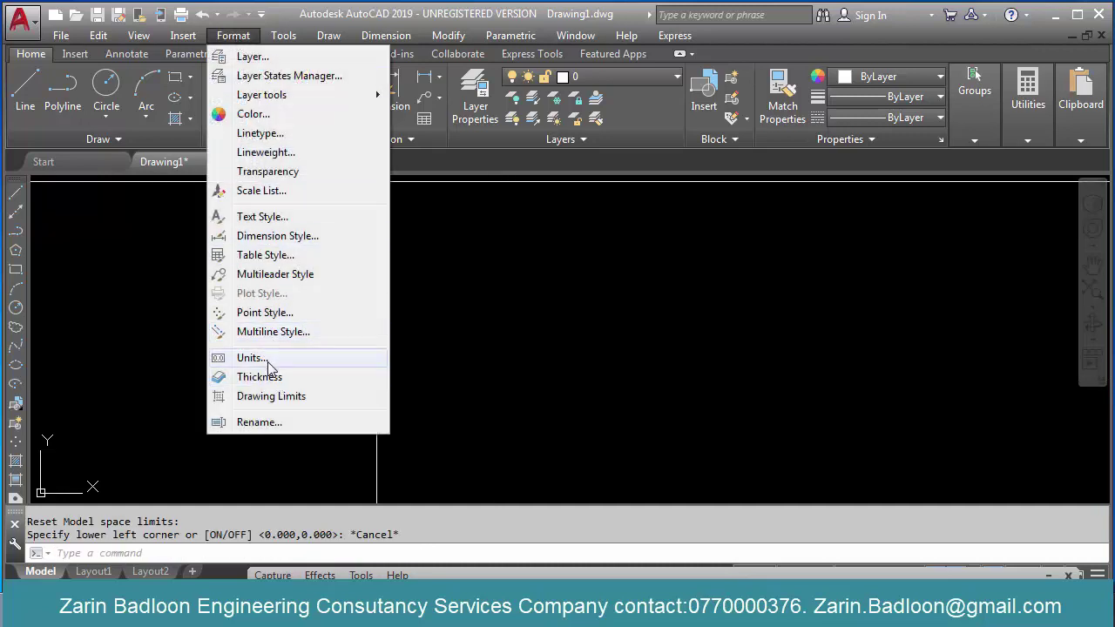
{"action": "left_click", "coordinate": [277, 397]}
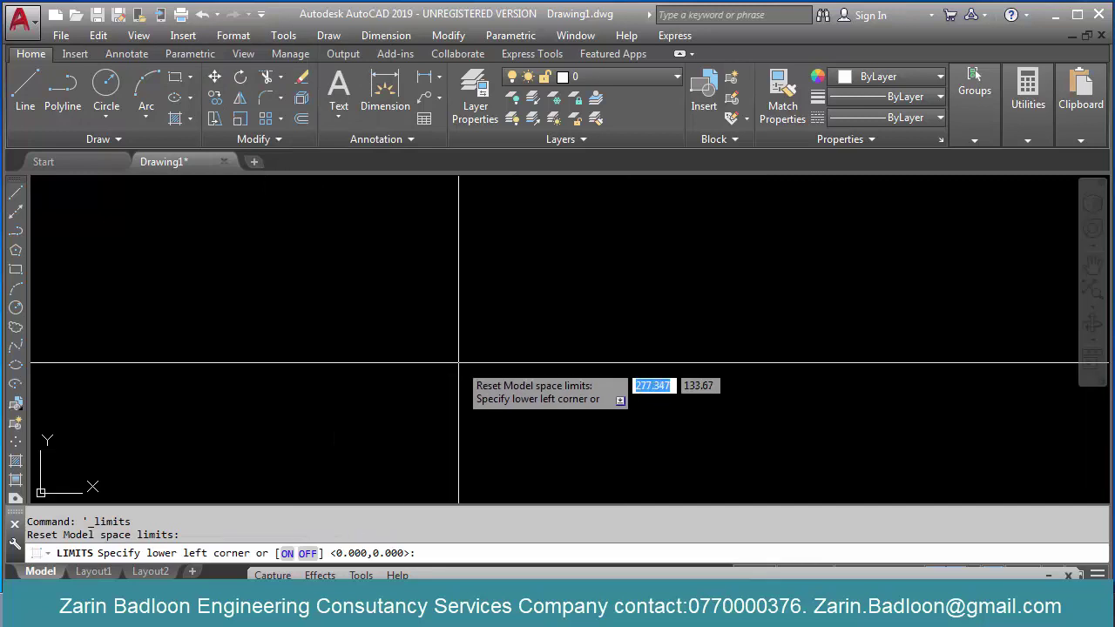
{"action": "key", "text": "Escape"}
{"action": "type", "text": "LI"}
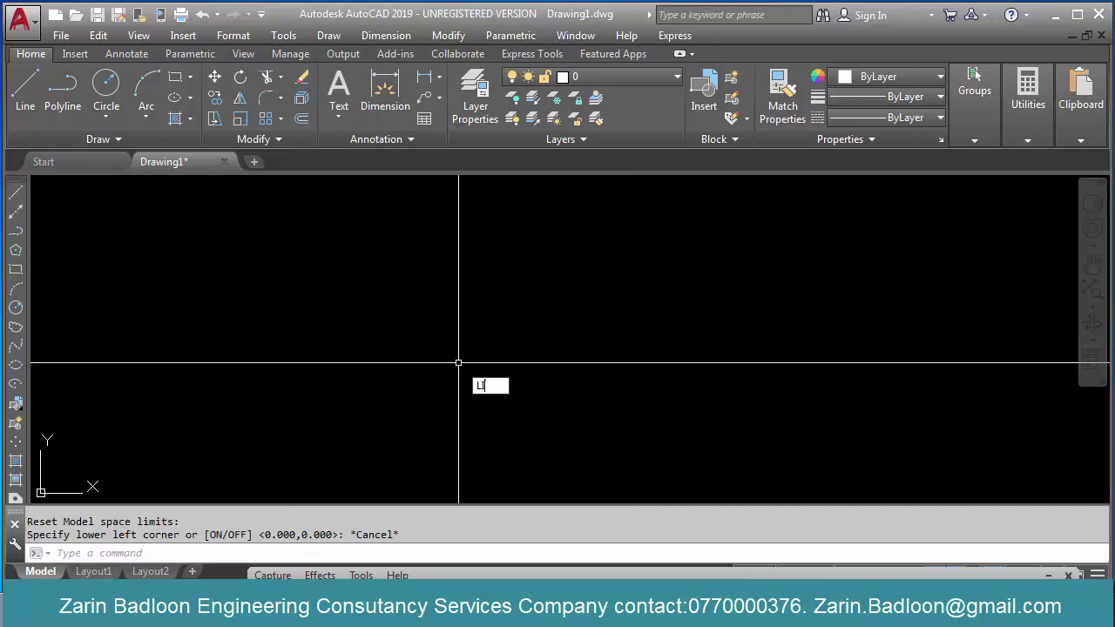
{"action": "type", "text": "MITS"}
{"action": "key", "text": "Return"}
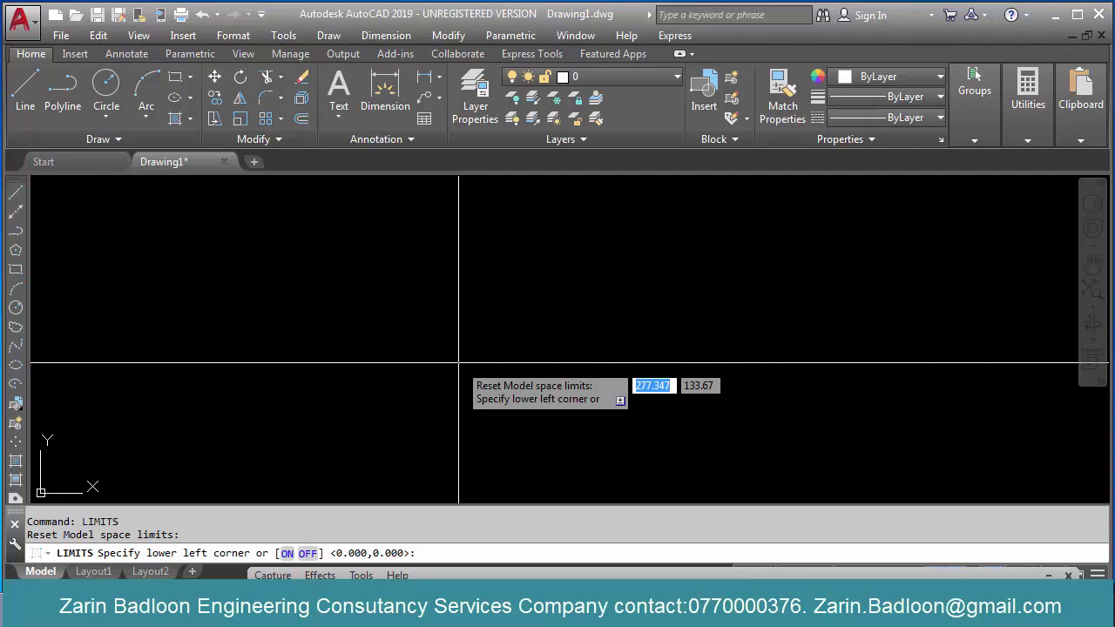
{"action": "key", "text": "Escape"}
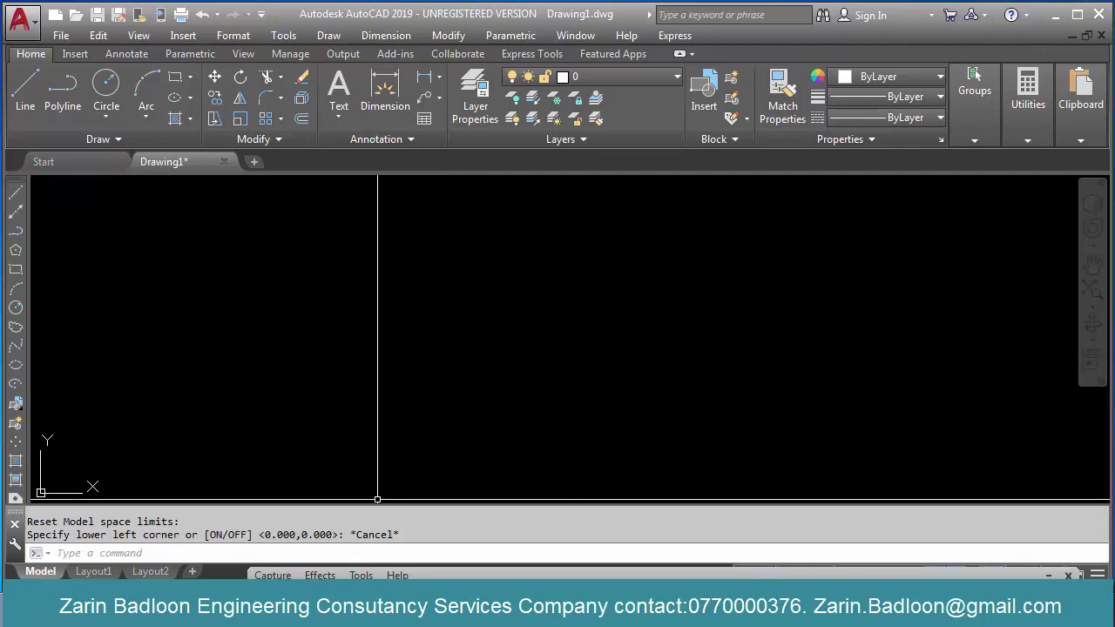
{"action": "mouse_move", "coordinate": [547, 571]}
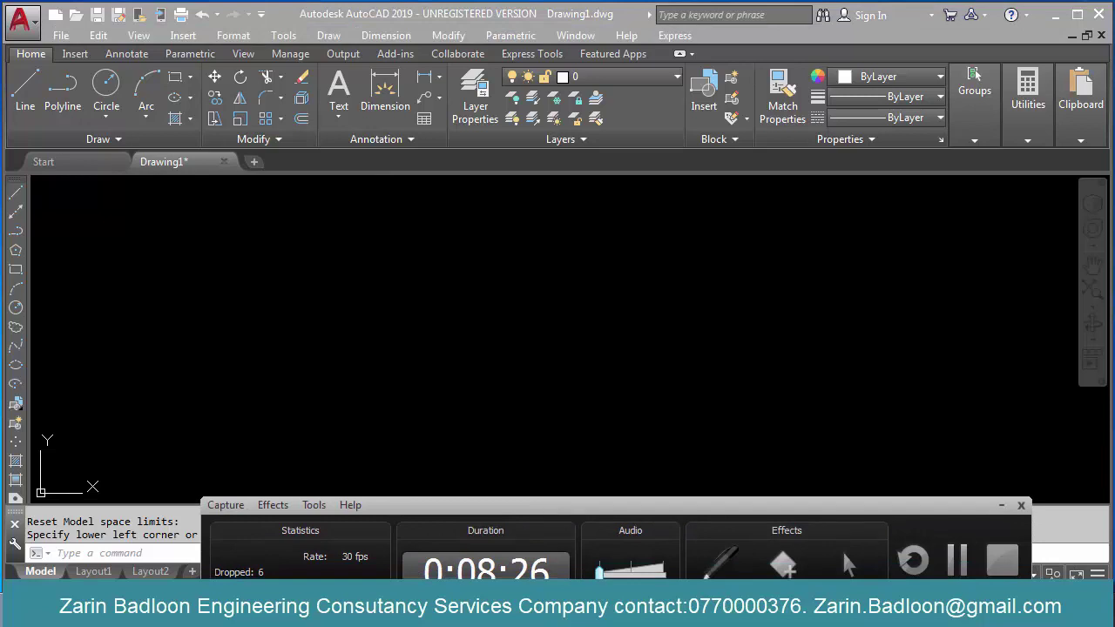
{"action": "mouse_move", "coordinate": [407, 475]}
{"action": "left_mouse_down"}
{"action": "mouse_move", "coordinate": [443, 449]}
{"action": "mouse_move", "coordinate": [620, 207]}
{"action": "left_mouse_up"}
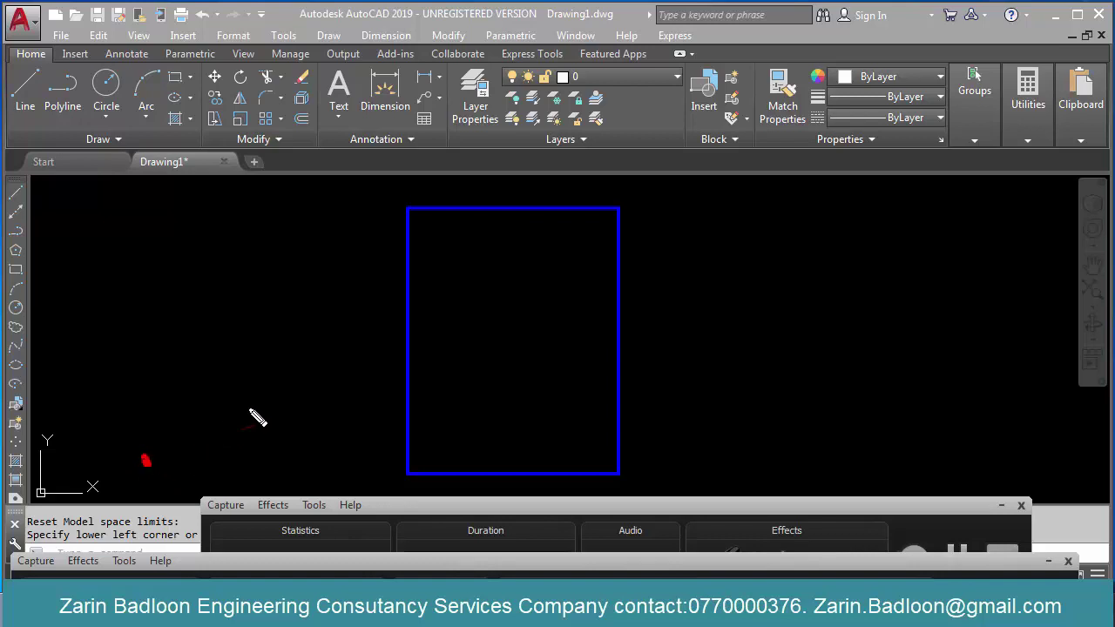
{"action": "left_click", "coordinate": [618, 209]}
{"action": "mouse_move", "coordinate": [145, 461]}
{"action": "left_mouse_down"}
{"action": "mouse_move", "coordinate": [240, 475]}
{"action": "mouse_move", "coordinate": [149, 460]}
{"action": "mouse_move", "coordinate": [214, 361]}
{"action": "mouse_move", "coordinate": [139, 452]}
{"action": "mouse_move", "coordinate": [178, 283]}
{"action": "mouse_move", "coordinate": [274, 281]}
{"action": "mouse_move", "coordinate": [301, 309]}
{"action": "mouse_move", "coordinate": [264, 486]}
{"action": "left_mouse_up"}
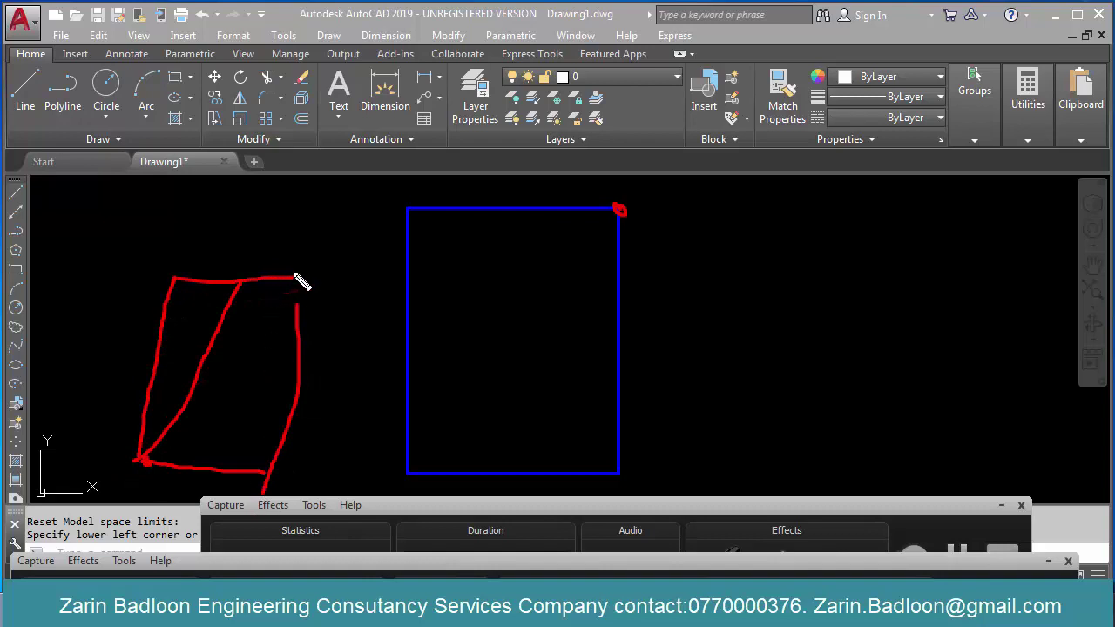
{"action": "left_click_drag", "start_coordinate": [293, 275], "coordinate": [300, 289]}
{"action": "mouse_move", "coordinate": [410, 472]}
{"action": "left_mouse_down"}
{"action": "mouse_move", "coordinate": [614, 479]}
{"action": "mouse_move", "coordinate": [413, 361]}
{"action": "mouse_move", "coordinate": [421, 210]}
{"action": "left_mouse_up"}
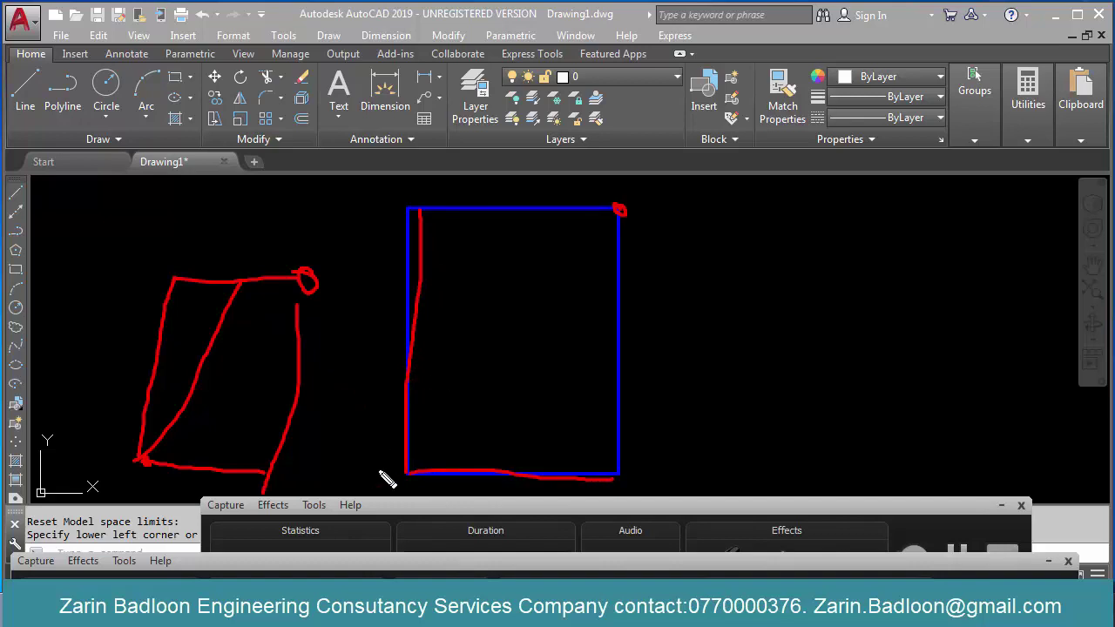
{"action": "left_click_drag", "start_coordinate": [411, 468], "coordinate": [409, 466]}
{"action": "left_click_drag", "start_coordinate": [630, 209], "coordinate": [622, 213]}
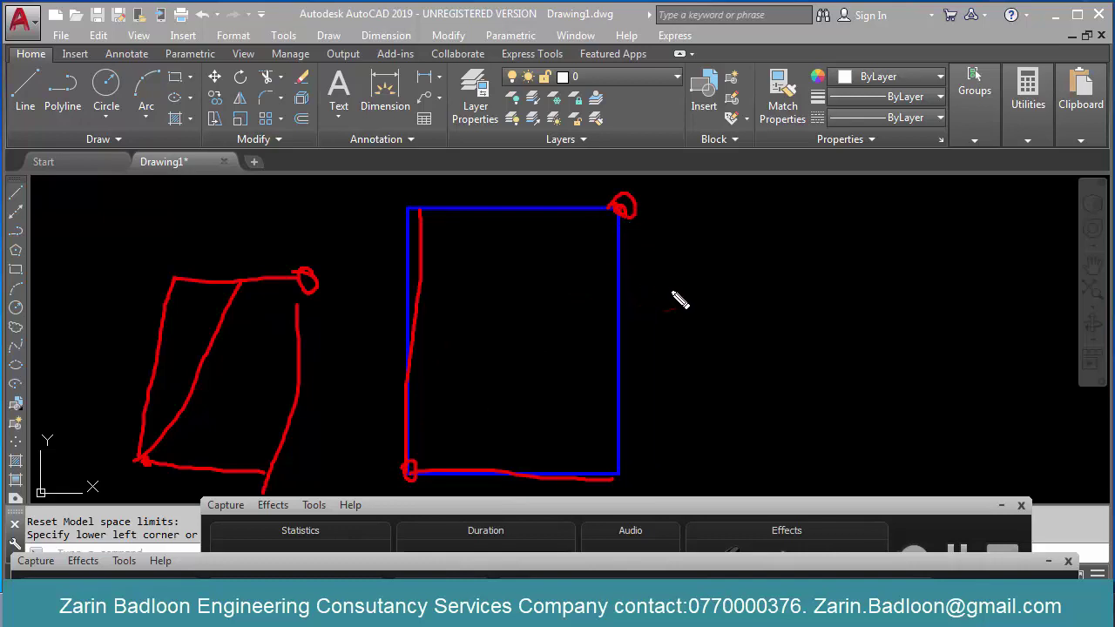
{"action": "mouse_move", "coordinate": [673, 305]}
{"action": "left_mouse_down"}
{"action": "mouse_move", "coordinate": [690, 319]}
{"action": "mouse_move", "coordinate": [725, 287]}
{"action": "mouse_move", "coordinate": [721, 275]}
{"action": "left_mouse_up"}
{"action": "mouse_move", "coordinate": [713, 367]}
{"action": "left_mouse_down"}
{"action": "mouse_move", "coordinate": [780, 371]}
{"action": "mouse_move", "coordinate": [741, 359]}
{"action": "mouse_move", "coordinate": [776, 331]}
{"action": "mouse_move", "coordinate": [800, 362]}
{"action": "mouse_move", "coordinate": [826, 346]}
{"action": "left_mouse_up"}
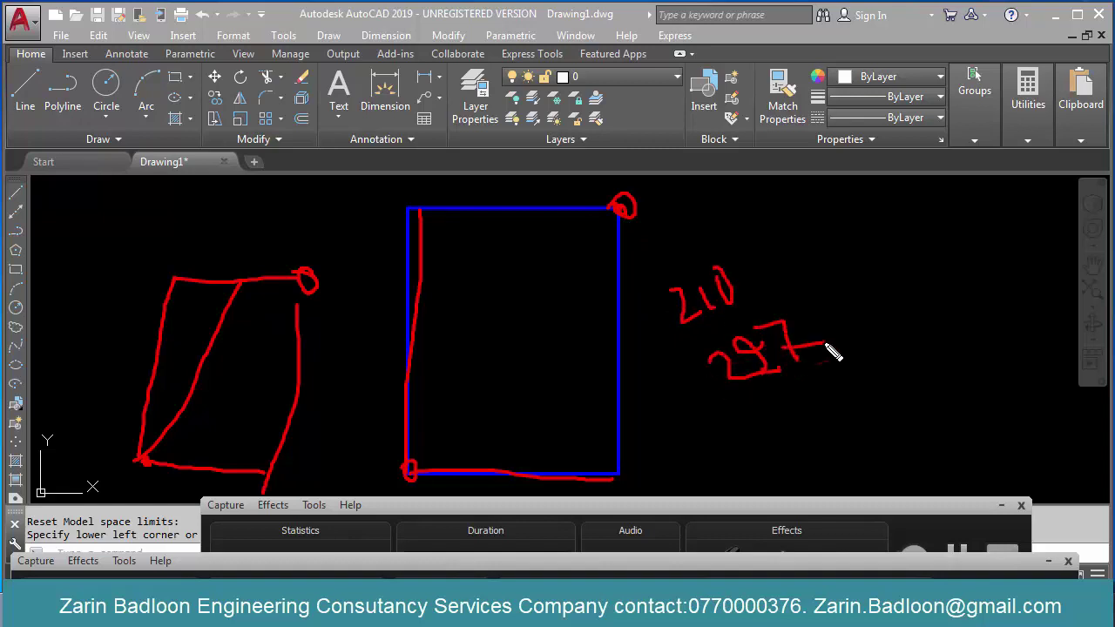
{"action": "mouse_move", "coordinate": [673, 334]}
{"action": "left_mouse_down"}
{"action": "mouse_move", "coordinate": [777, 298]}
{"action": "mouse_move", "coordinate": [695, 247]}
{"action": "mouse_move", "coordinate": [678, 356]}
{"action": "mouse_move", "coordinate": [891, 381]}
{"action": "mouse_move", "coordinate": [783, 295]}
{"action": "left_mouse_up"}
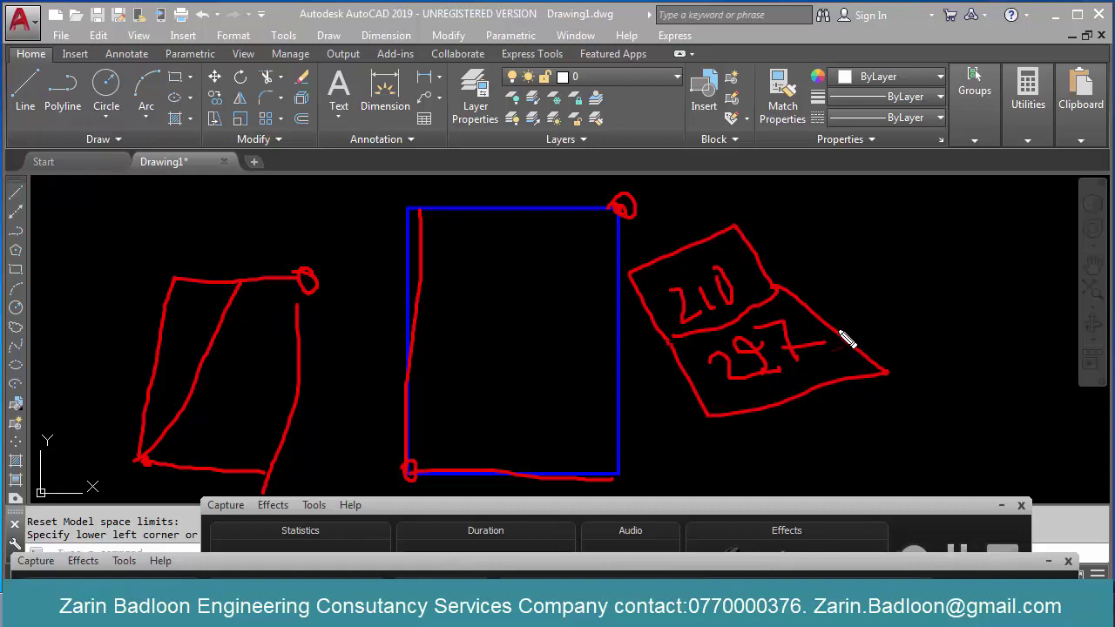
{"action": "mouse_move", "coordinate": [447, 478]}
{"action": "left_mouse_down"}
{"action": "mouse_move", "coordinate": [468, 504]}
{"action": "mouse_move", "coordinate": [492, 498]}
{"action": "left_mouse_up"}
{"action": "mouse_move", "coordinate": [508, 477]}
{"action": "left_mouse_down"}
{"action": "mouse_move", "coordinate": [517, 493]}
{"action": "mouse_move", "coordinate": [505, 477]}
{"action": "left_mouse_up"}
{"action": "mouse_move", "coordinate": [324, 352]}
{"action": "left_mouse_down"}
{"action": "mouse_move", "coordinate": [345, 382]}
{"action": "mouse_move", "coordinate": [371, 366]}
{"action": "left_mouse_up"}
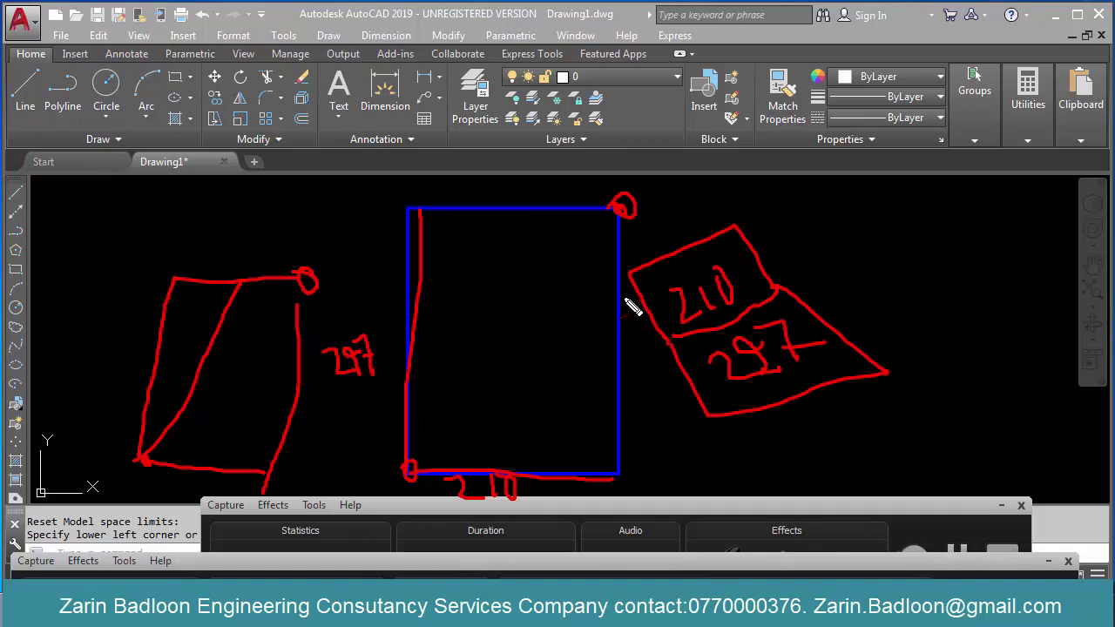
{"action": "left_click_drag", "start_coordinate": [489, 513], "coordinate": [500, 509]}
{"action": "left_click_drag", "start_coordinate": [614, 476], "coordinate": [809, 490]}
{"action": "mouse_move", "coordinate": [622, 209]}
{"action": "left_mouse_down"}
{"action": "mouse_move", "coordinate": [797, 193]}
{"action": "mouse_move", "coordinate": [821, 344]}
{"action": "mouse_move", "coordinate": [817, 490]}
{"action": "left_mouse_up"}
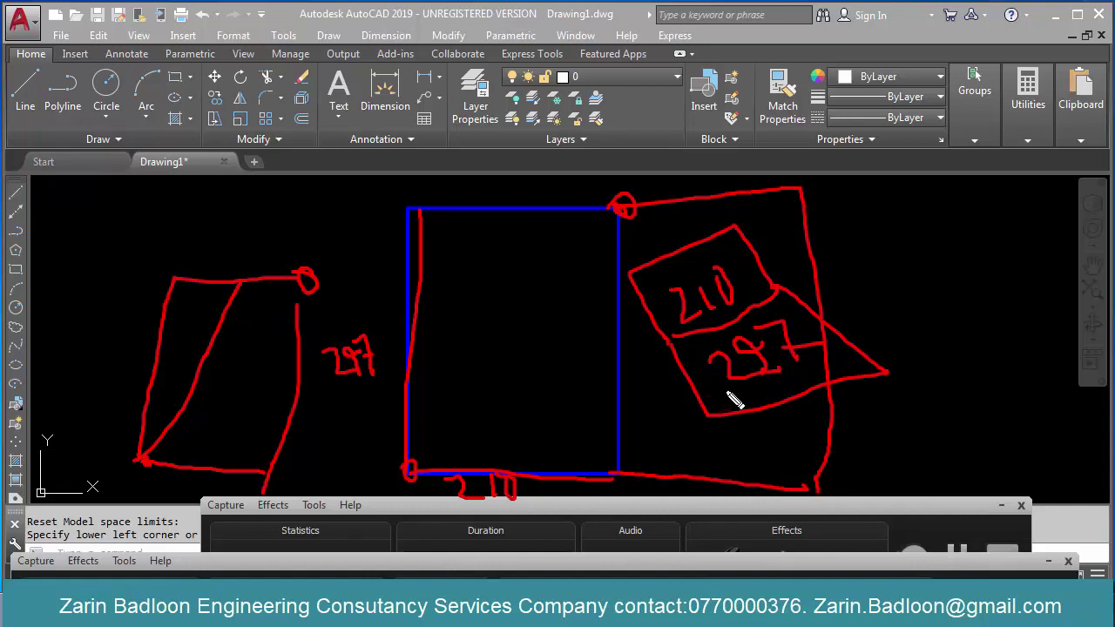
{"action": "left_click_drag", "start_coordinate": [900, 321], "coordinate": [942, 354]}
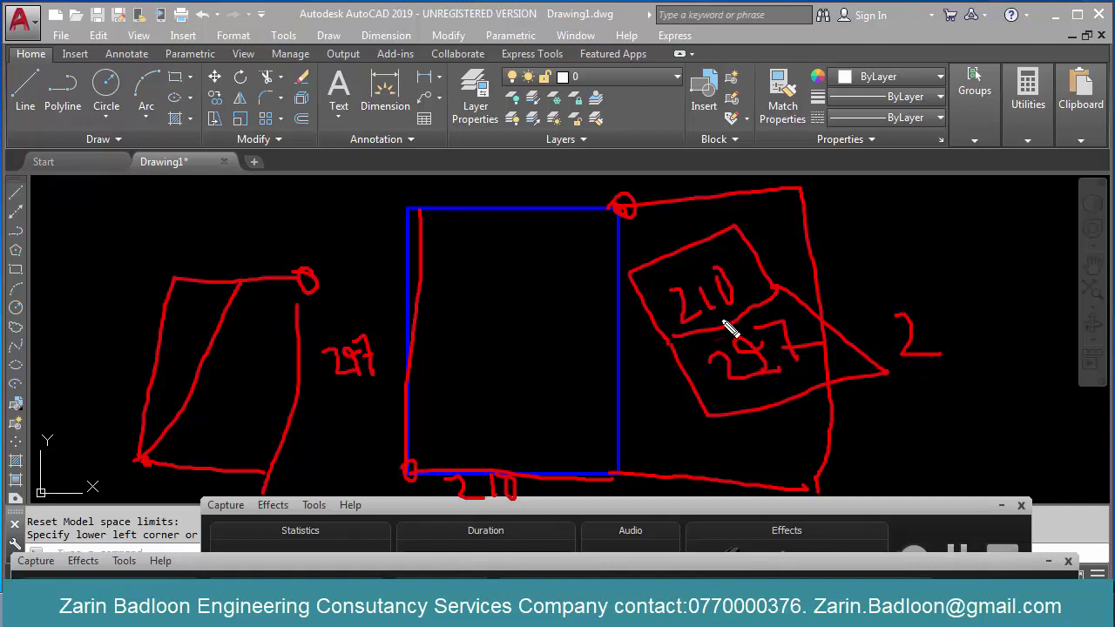
{"action": "mouse_move", "coordinate": [930, 355]}
{"action": "left_mouse_down"}
{"action": "mouse_move", "coordinate": [936, 400]}
{"action": "mouse_move", "coordinate": [954, 349]}
{"action": "mouse_move", "coordinate": [972, 378]}
{"action": "left_mouse_up"}
{"action": "left_click_drag", "start_coordinate": [983, 340], "coordinate": [1020, 364]}
{"action": "left_click_drag", "start_coordinate": [1031, 324], "coordinate": [1045, 363]}
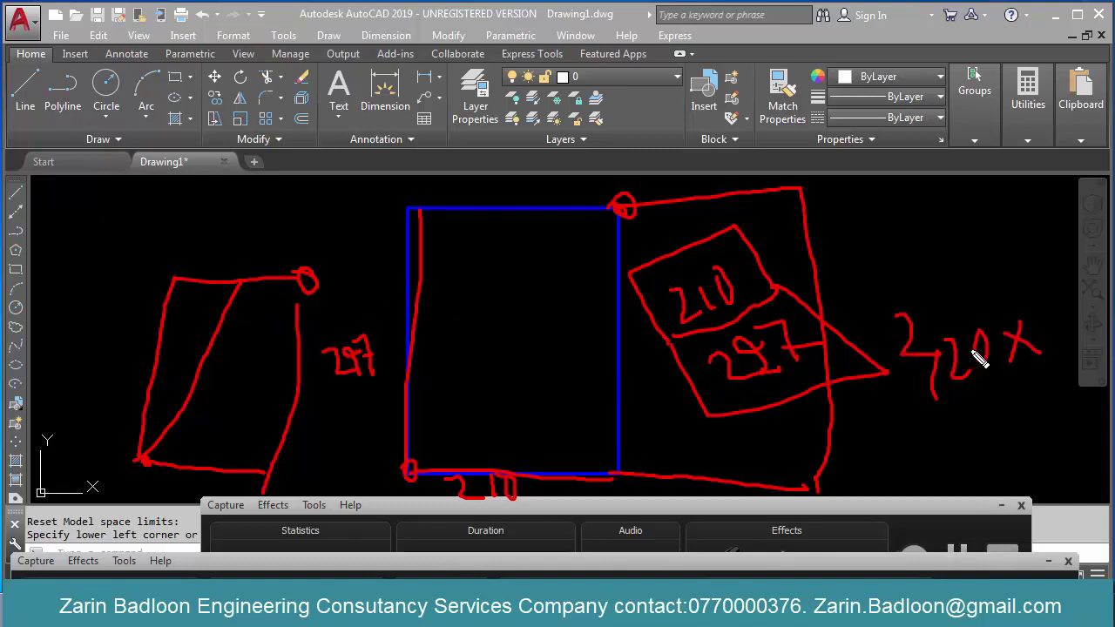
{"action": "mouse_move", "coordinate": [1030, 322]}
{"action": "left_mouse_down"}
{"action": "mouse_move", "coordinate": [1079, 349]}
{"action": "mouse_move", "coordinate": [1053, 314]}
{"action": "mouse_move", "coordinate": [1078, 356]}
{"action": "left_mouse_up"}
{"action": "left_click_drag", "start_coordinate": [1070, 316], "coordinate": [1092, 347]}
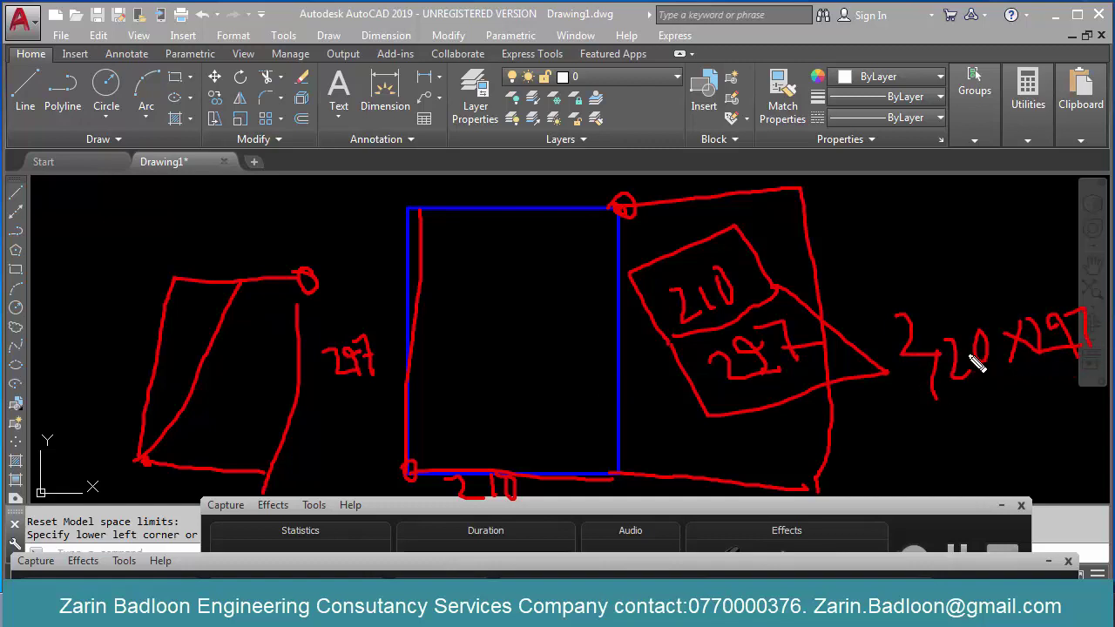
{"action": "mouse_move", "coordinate": [802, 200]}
{"action": "left_mouse_down"}
{"action": "mouse_move", "coordinate": [786, 4]}
{"action": "mouse_move", "coordinate": [460, 29]}
{"action": "mouse_move", "coordinate": [399, 125]}
{"action": "mouse_move", "coordinate": [402, 202]}
{"action": "left_mouse_up"}
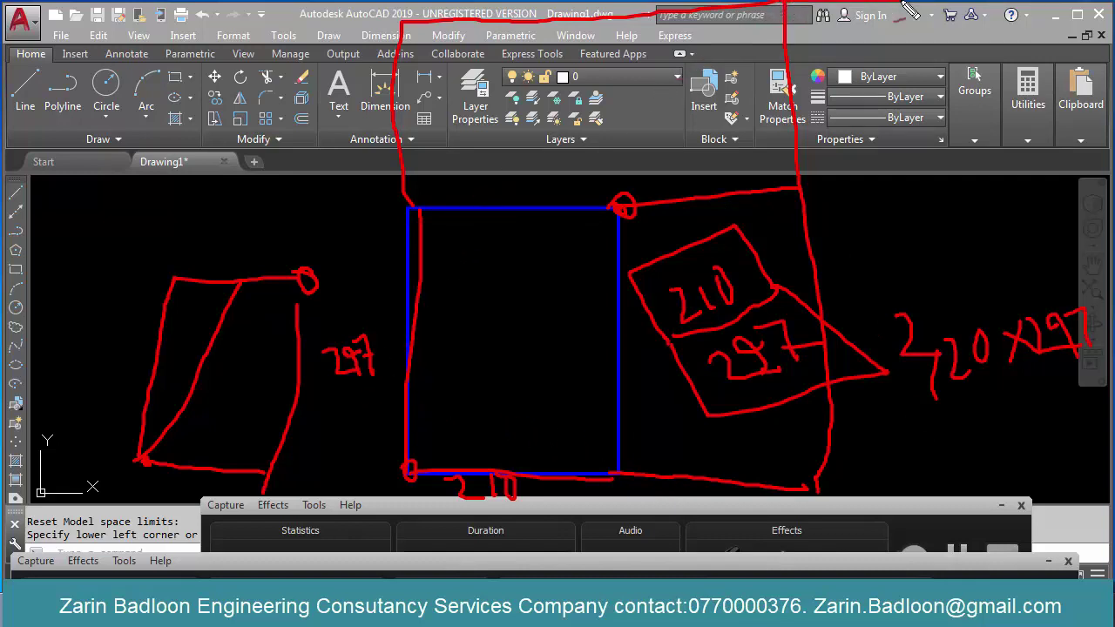
{"action": "left_click_drag", "start_coordinate": [1110, 6], "coordinate": [1113, 262]}
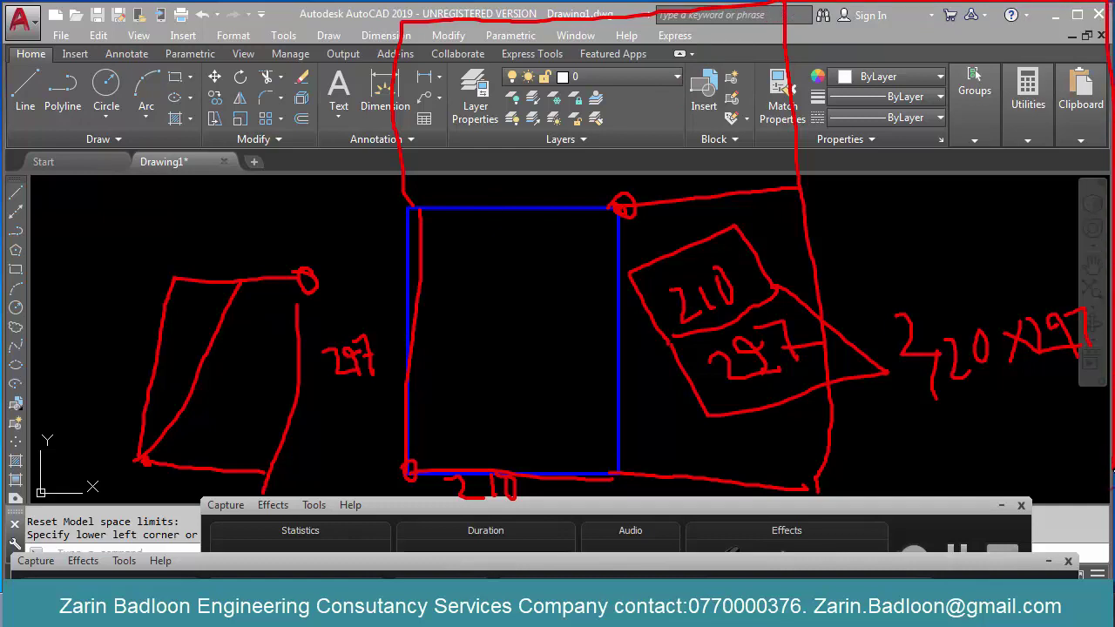
{"action": "mouse_move", "coordinate": [1113, 471]}
{"action": "left_mouse_down"}
{"action": "mouse_move", "coordinate": [945, 504]}
{"action": "mouse_move", "coordinate": [823, 500]}
{"action": "mouse_move", "coordinate": [821, 477]}
{"action": "left_mouse_up"}
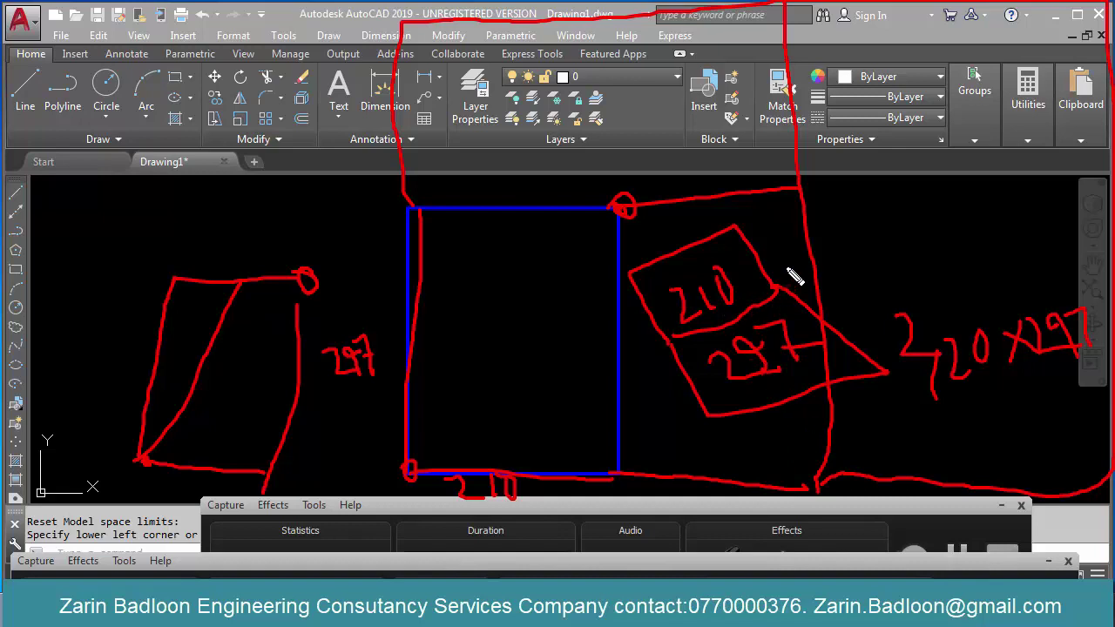
{"action": "left_click_drag", "start_coordinate": [777, 246], "coordinate": [809, 259]}
{"action": "mouse_move", "coordinate": [824, 321]}
{"action": "left_mouse_down"}
{"action": "mouse_move", "coordinate": [830, 340]}
{"action": "mouse_move", "coordinate": [839, 316]}
{"action": "mouse_move", "coordinate": [837, 327]}
{"action": "left_mouse_up"}
{"action": "left_click_drag", "start_coordinate": [833, 309], "coordinate": [850, 321]}
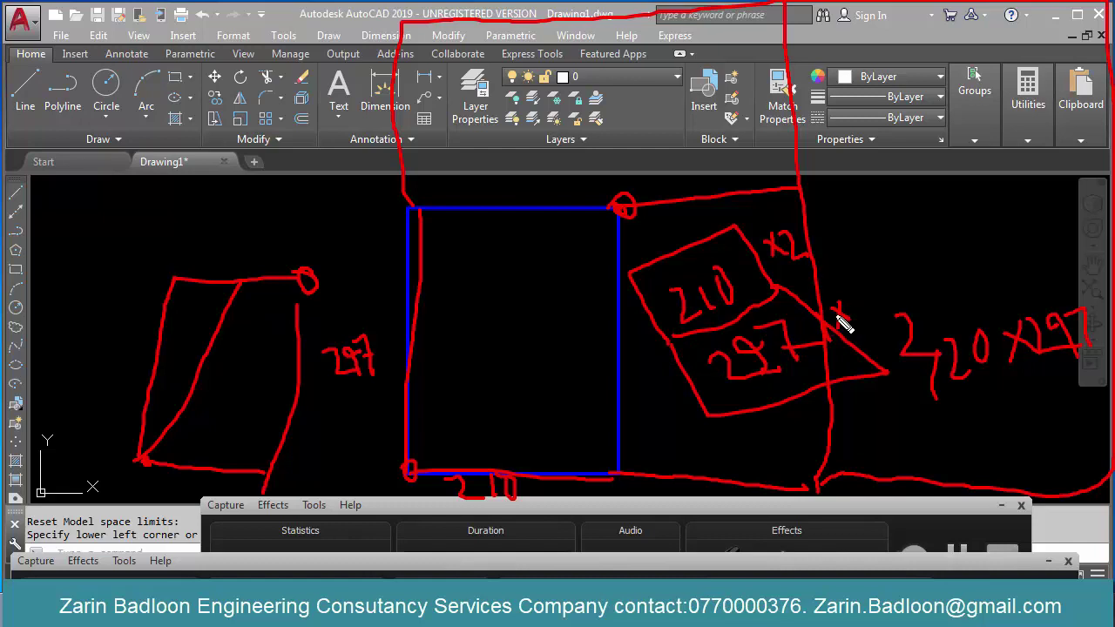
{"action": "mouse_move", "coordinate": [865, 297]}
{"action": "left_mouse_down"}
{"action": "mouse_move", "coordinate": [883, 318]}
{"action": "mouse_move", "coordinate": [907, 312]}
{"action": "left_mouse_up"}
{"action": "key", "text": "Escape"}
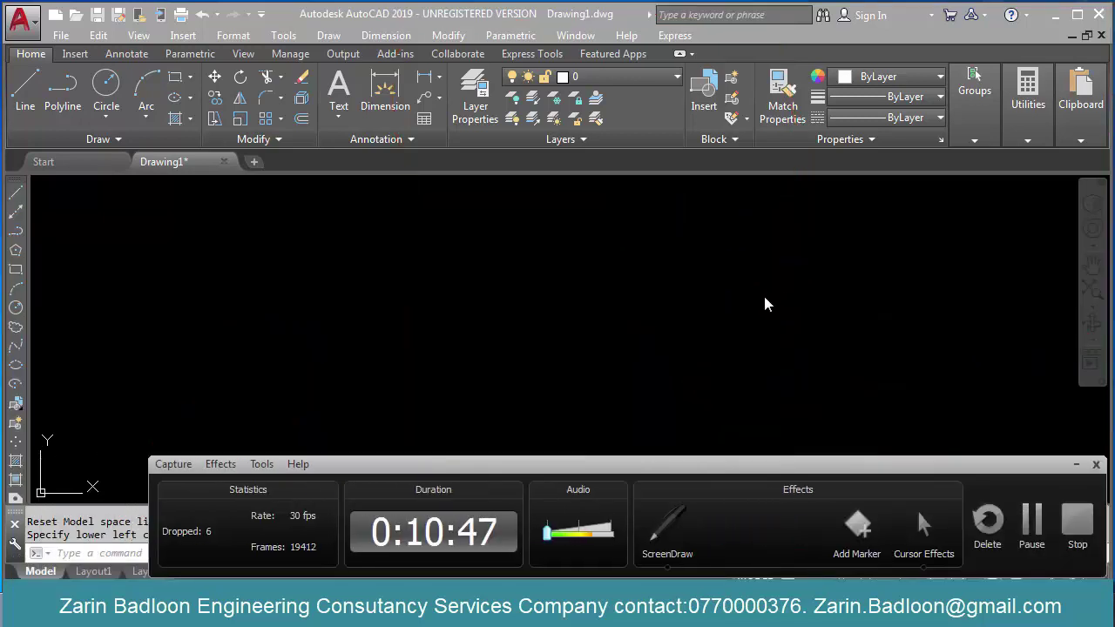
{"action": "left_click_drag", "start_coordinate": [758, 456], "coordinate": [781, 543]}
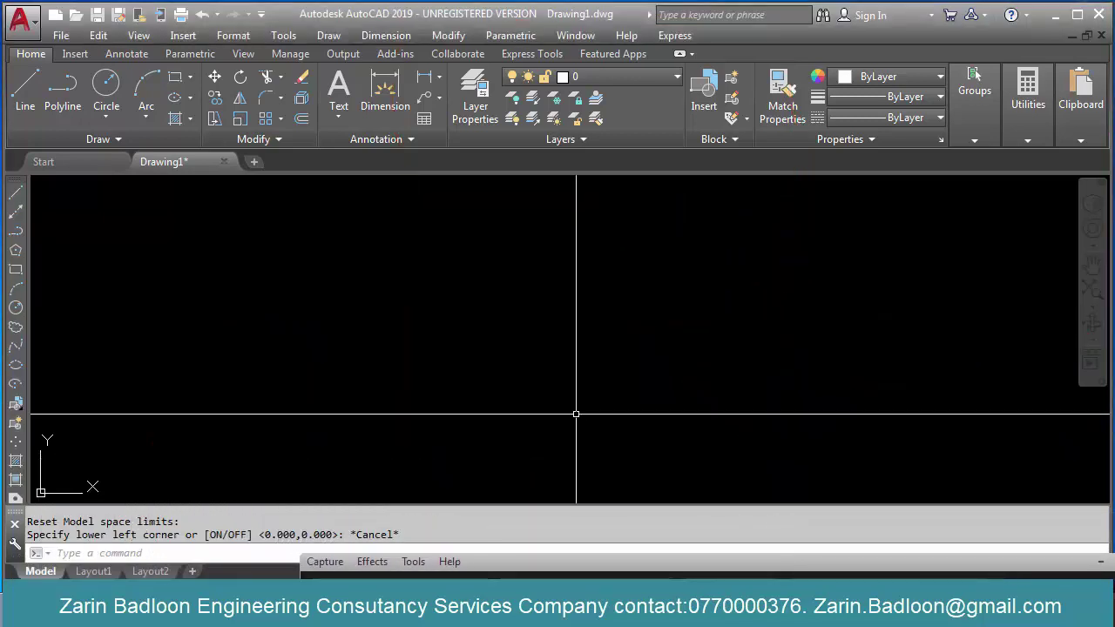
Step: Open the plot settings and look through the paper sizes offered for the PDF Report Writer printer
{"action": "key", "text": "Escape"}
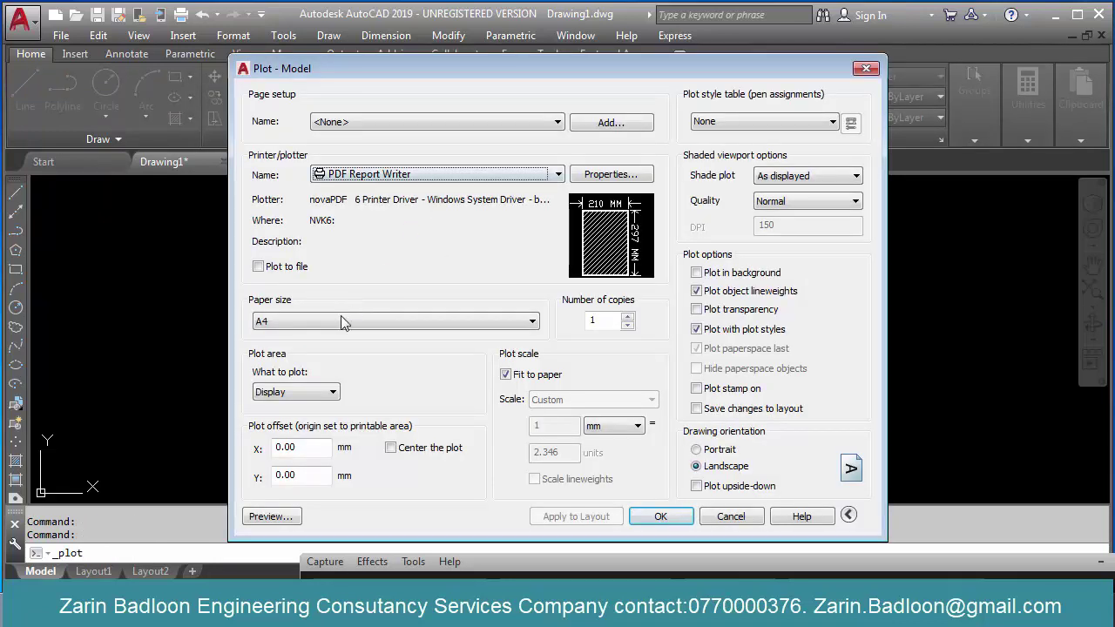
{"action": "left_click", "coordinate": [343, 322]}
{"action": "scroll", "coordinate": [344, 324], "scroll_direction": "up", "scroll_amount": 7}
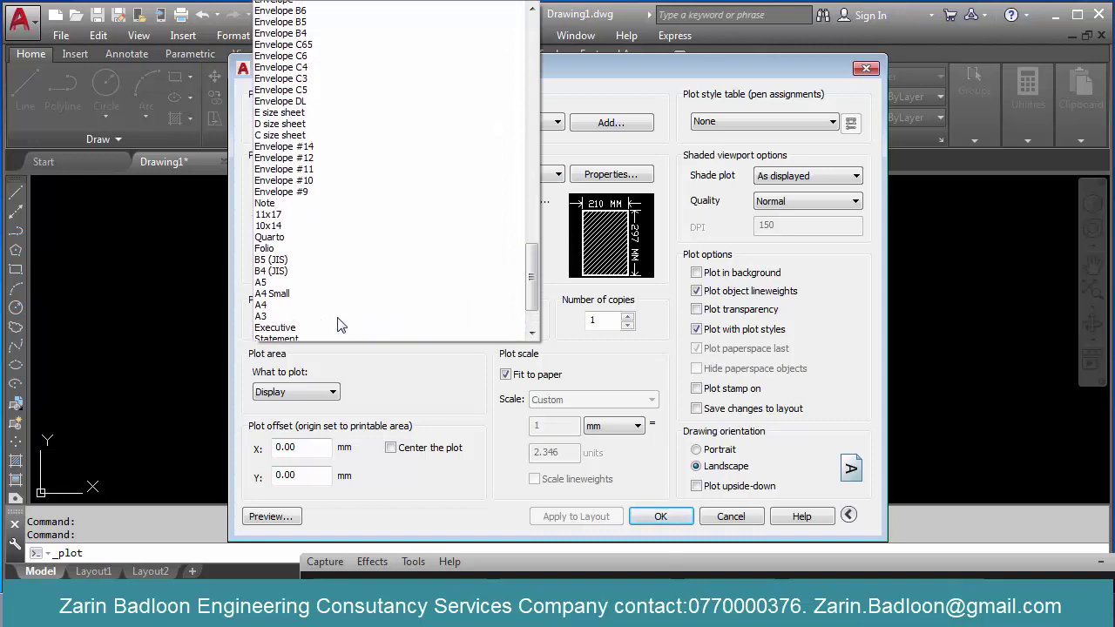
{"action": "scroll", "coordinate": [403, 291], "scroll_direction": "up", "scroll_amount": 20}
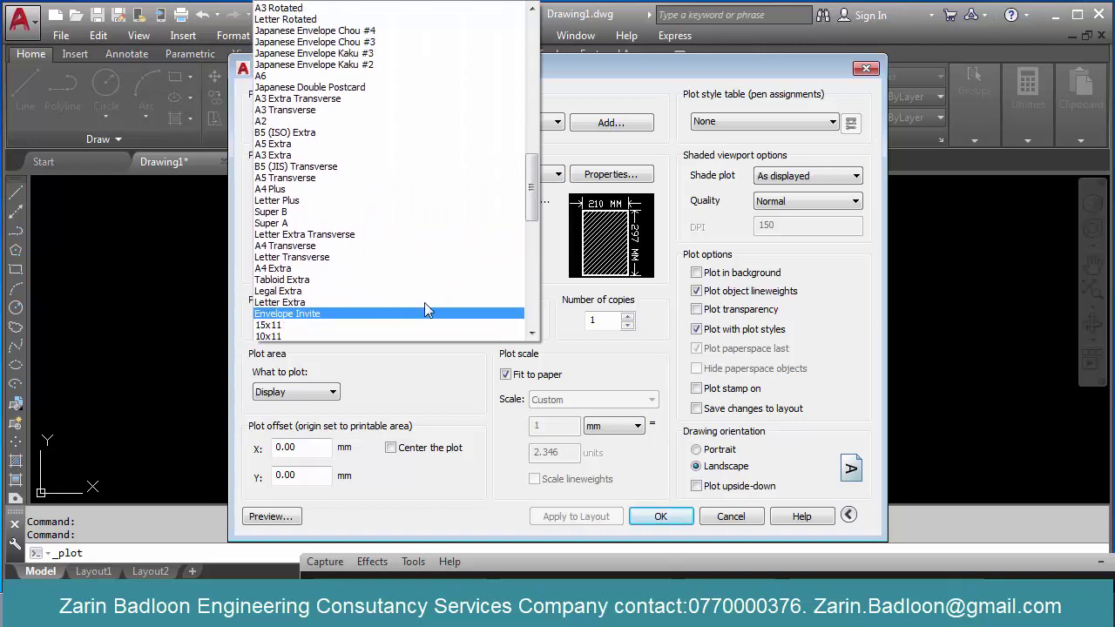
{"action": "left_click", "coordinate": [687, 446]}
Step: Choose the DWG To PDF.pc3 plotter, examine its ISO full bleed paper sizes and dimensions, and cancel the plot
{"action": "left_click", "coordinate": [452, 173]}
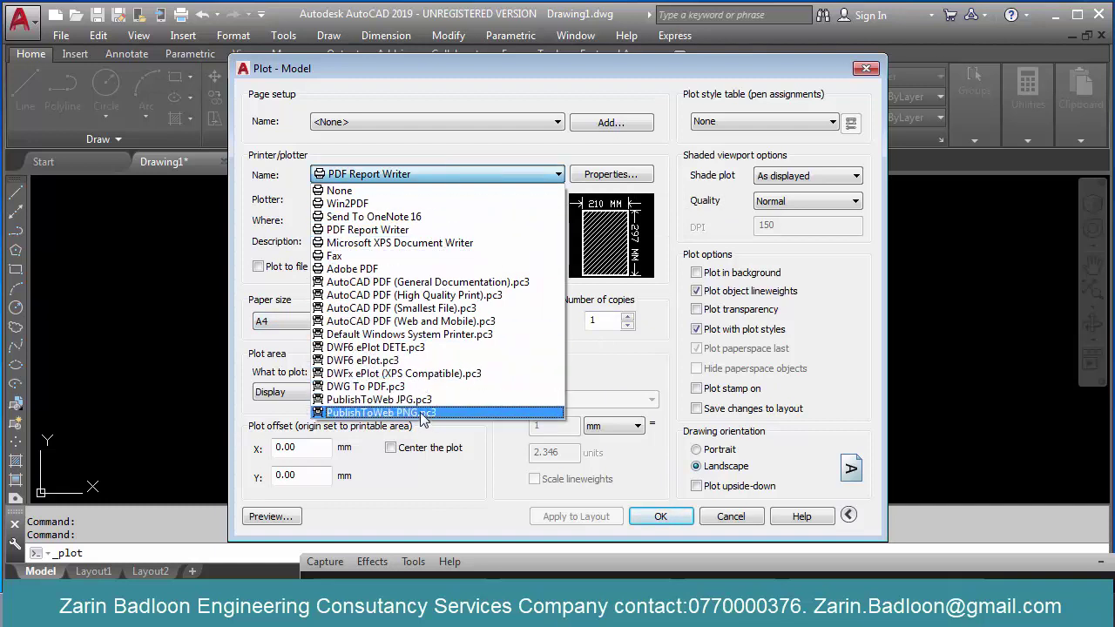
{"action": "left_click", "coordinate": [374, 386]}
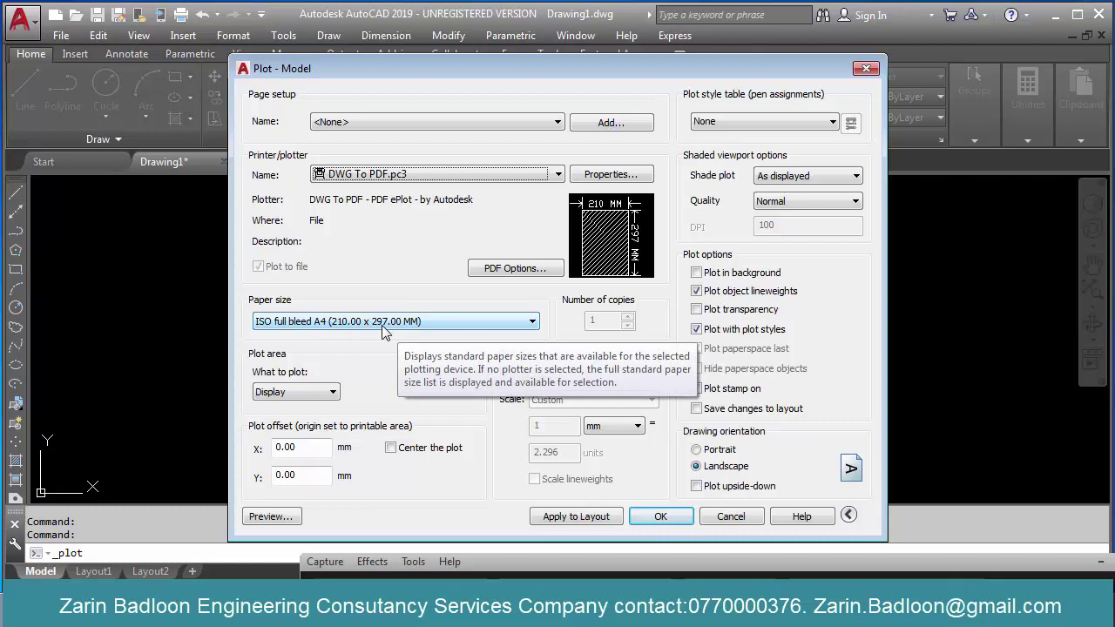
{"action": "left_click", "coordinate": [326, 321]}
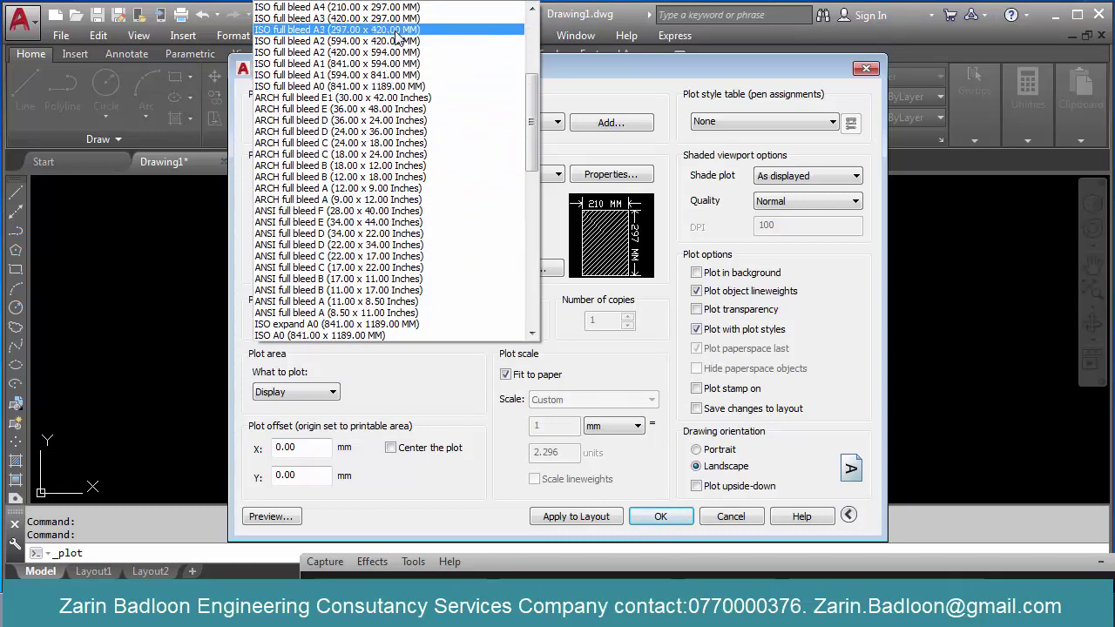
{"action": "left_click", "coordinate": [397, 336]}
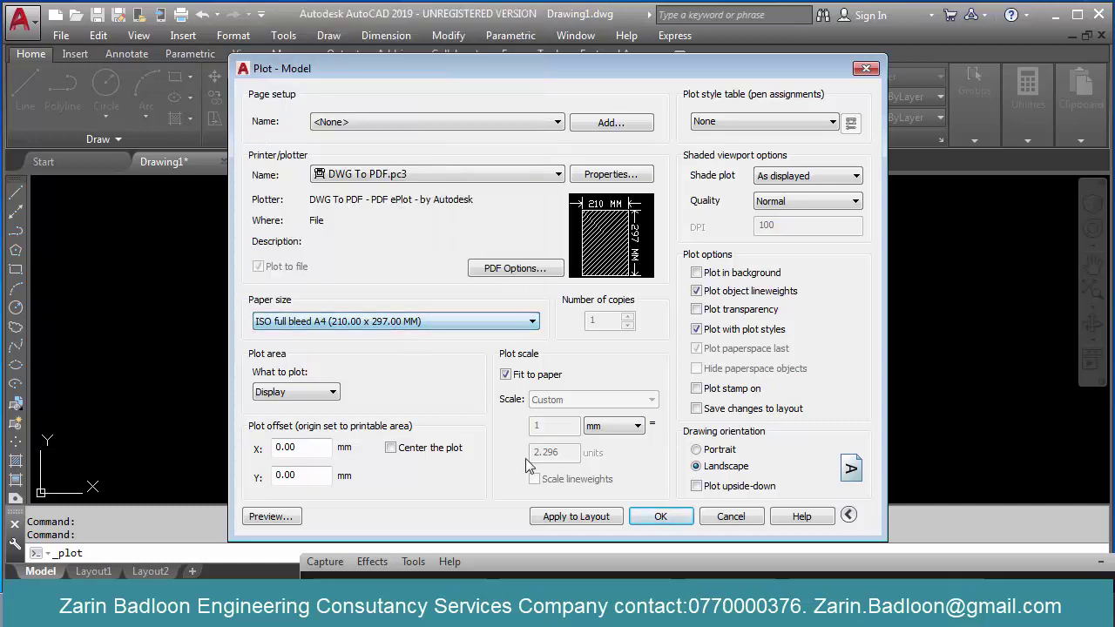
{"action": "left_click", "coordinate": [731, 516]}
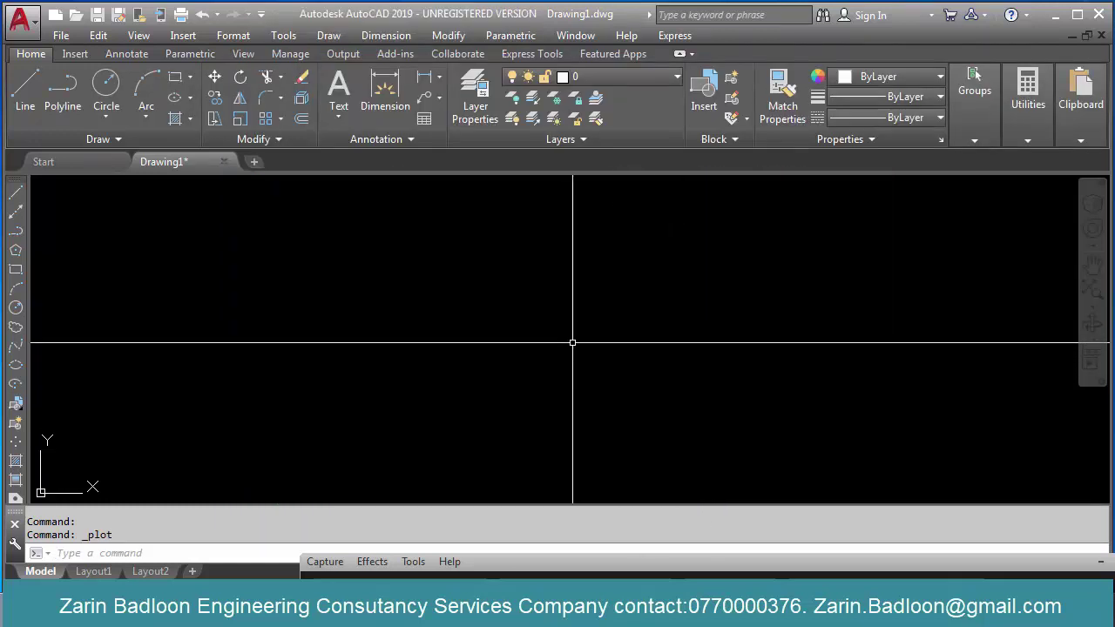
Step: Reset the model space limits with the lower left corner at 0,0 and the upper right corner at 210,297
{"action": "key", "text": "Escape"}
{"action": "key", "text": "Escape"}
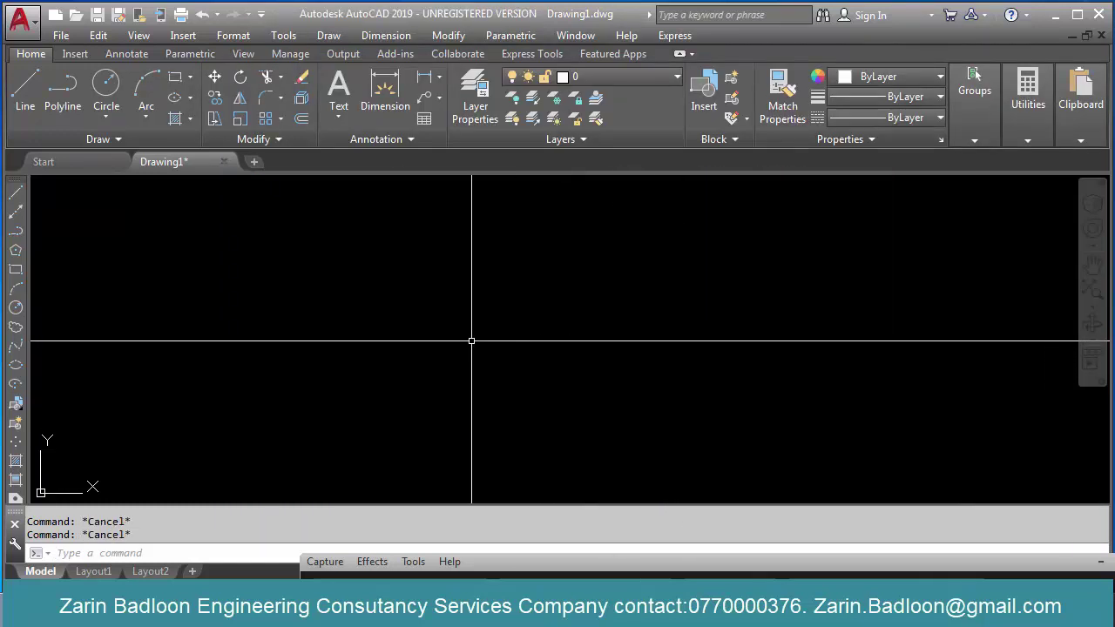
{"action": "type", "text": "LIMITS"}
{"action": "key", "text": "Return"}
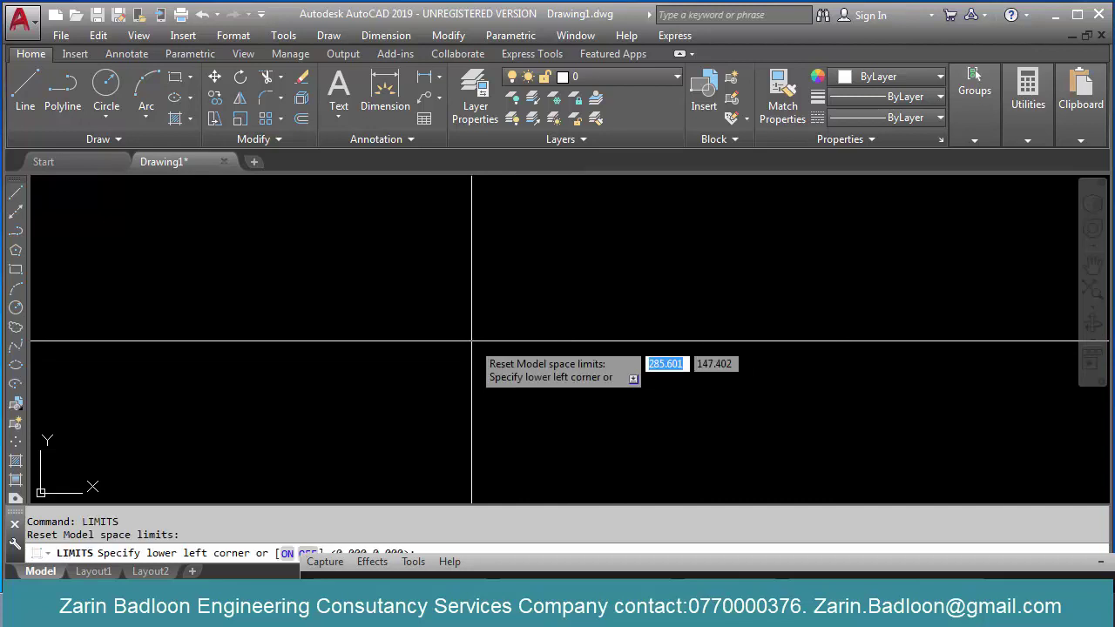
{"action": "type", "text": "0"}
{"action": "key", "text": "Tab"}
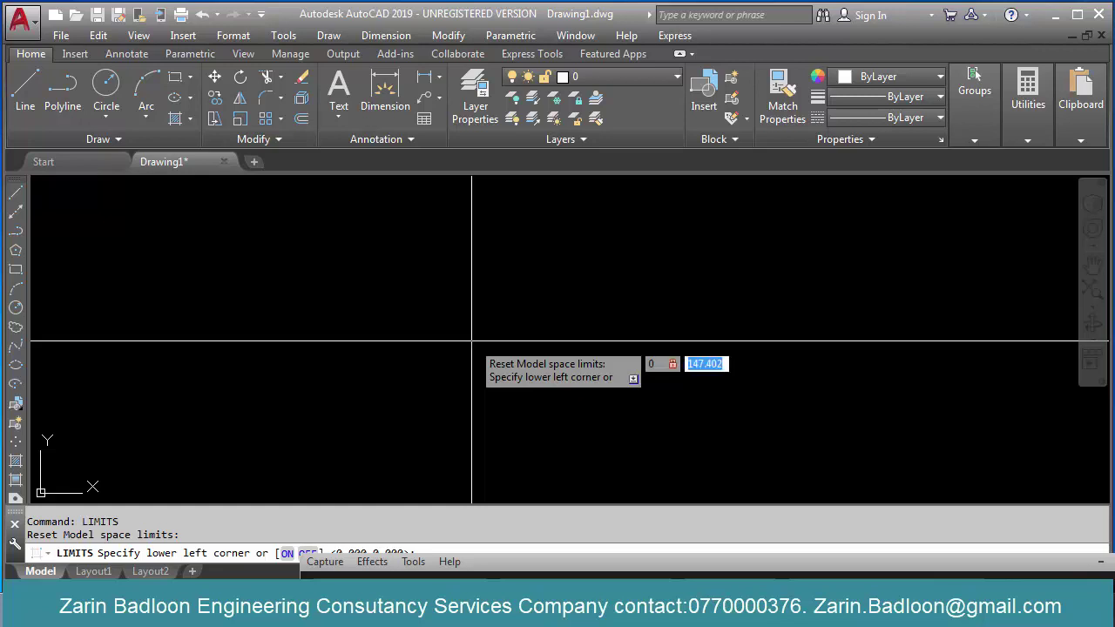
{"action": "type", "text": "0"}
{"action": "key", "text": "Return"}
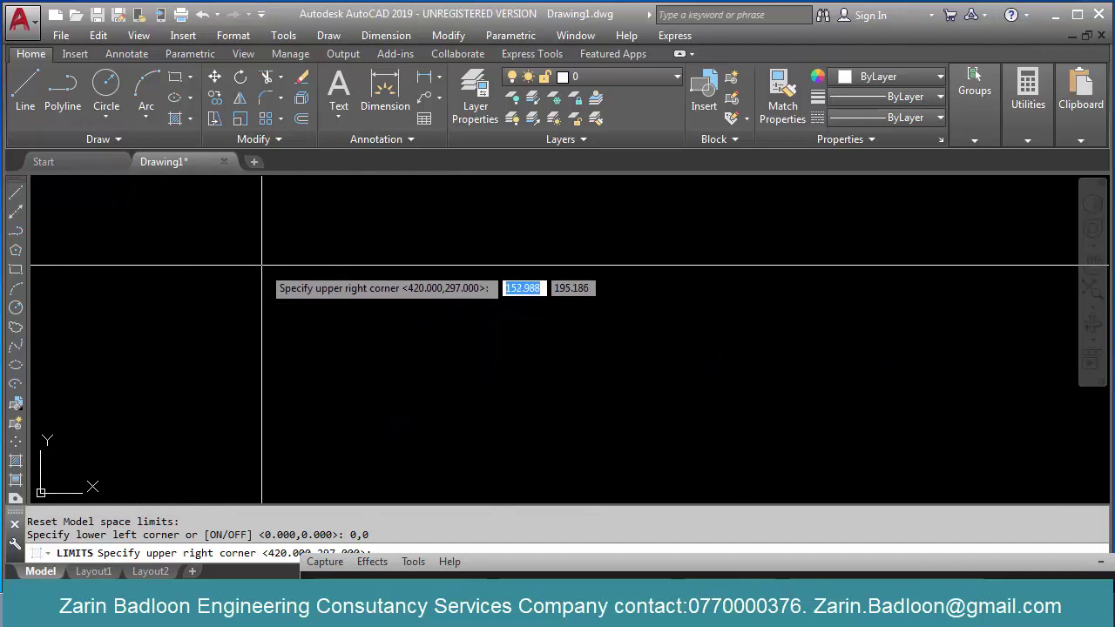
{"action": "type", "text": "210"}
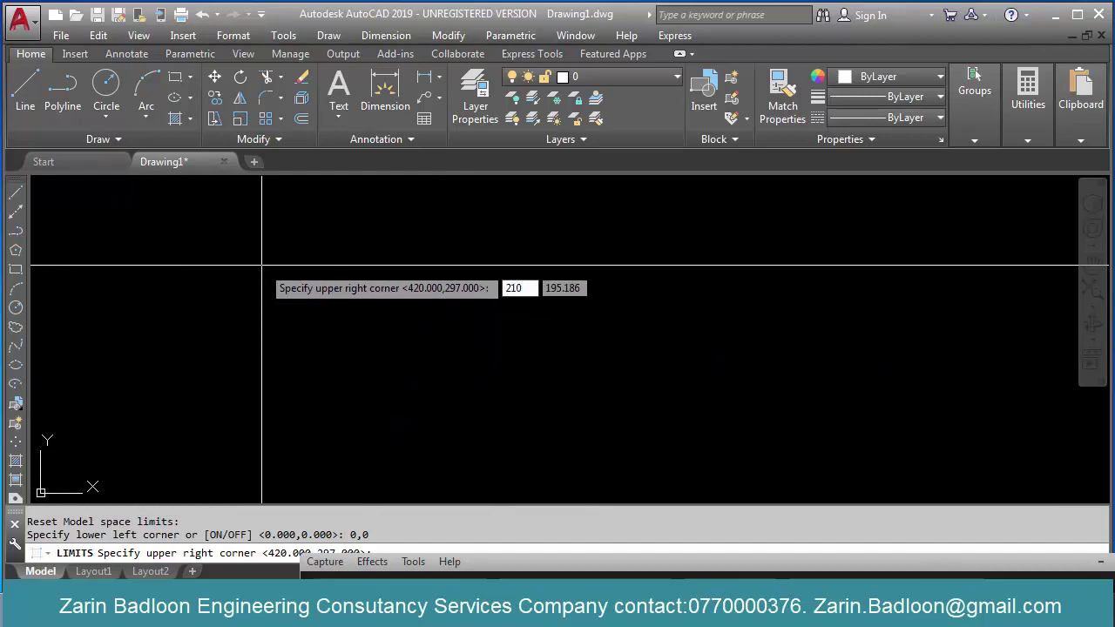
{"action": "key", "text": "Tab"}
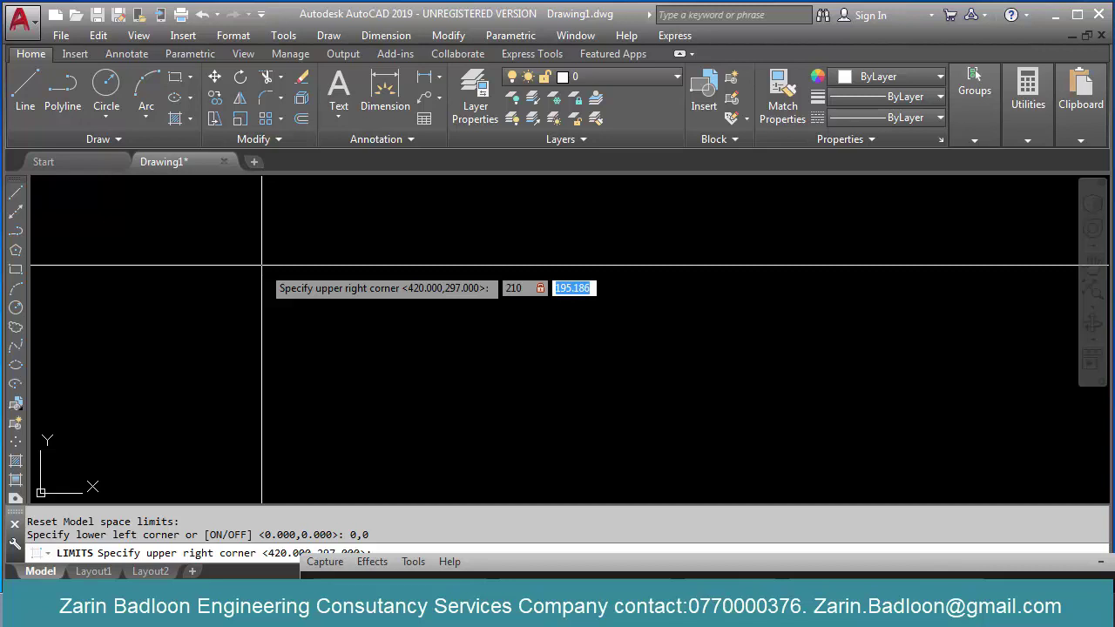
{"action": "type", "text": "297"}
{"action": "key", "text": "Return"}
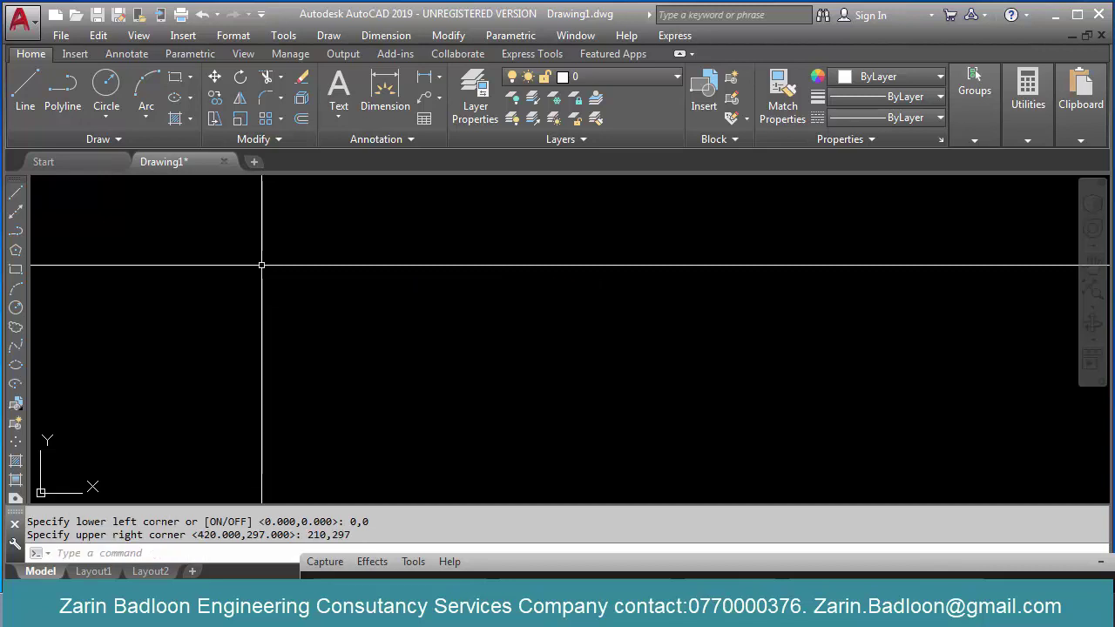
Step: Apply Zoom All to fit the view to the model space limits
{"action": "type", "text": "z"}
{"action": "key", "text": "Return"}
{"action": "type", "text": "a"}
{"action": "key", "text": "Return"}
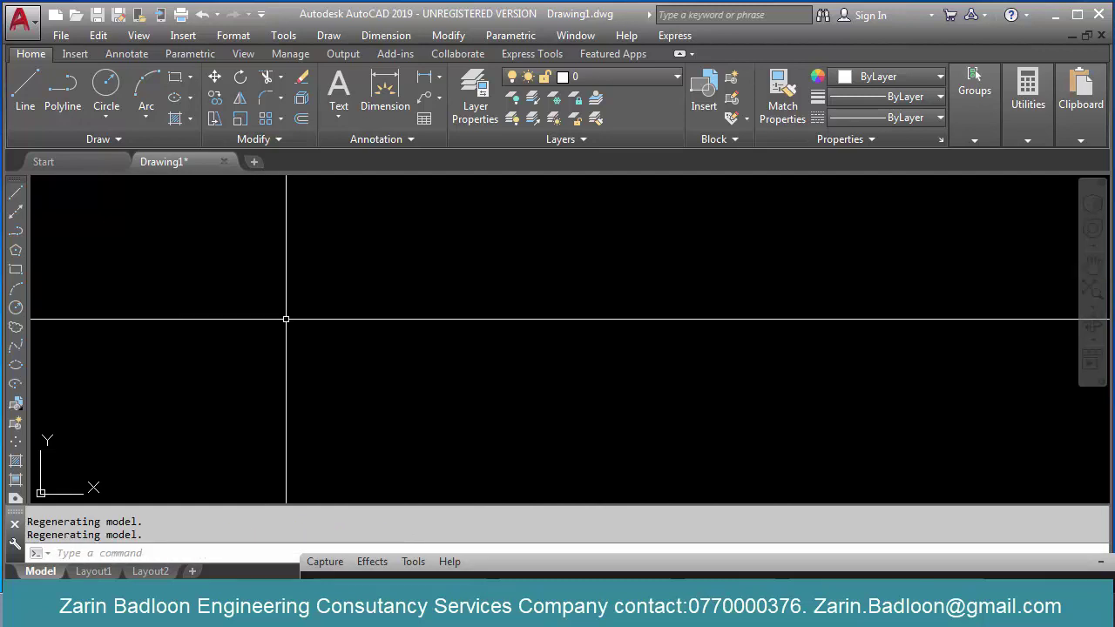
{"action": "scroll", "coordinate": [269, 348], "scroll_direction": "down", "scroll_amount": 6}
{"action": "scroll", "coordinate": [365, 372], "scroll_direction": "up", "scroll_amount": 5}
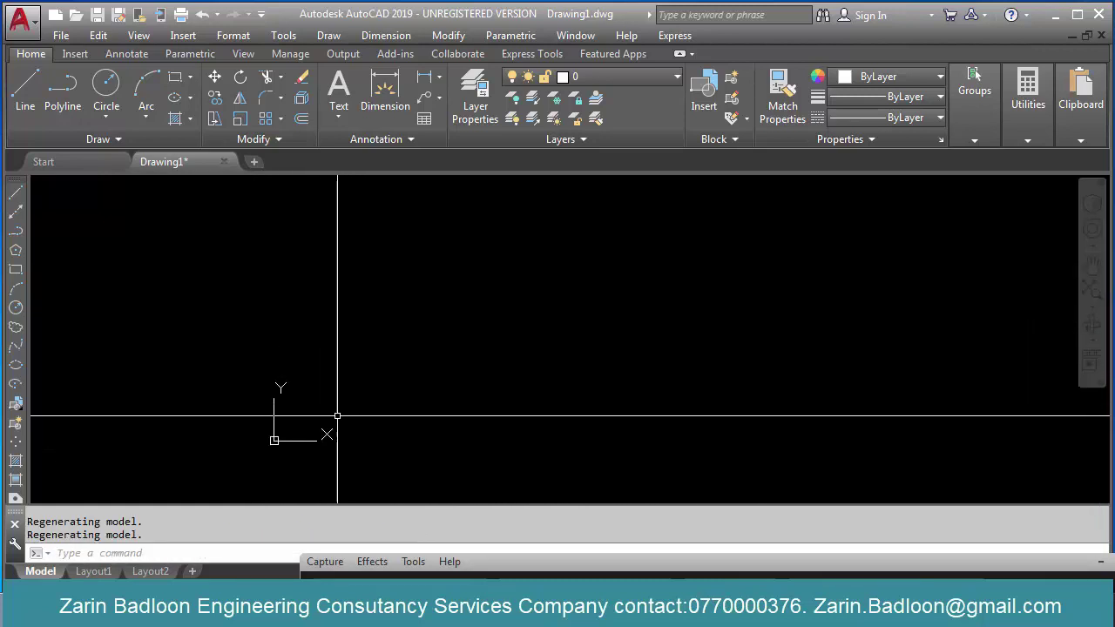
{"action": "scroll", "coordinate": [337, 416], "scroll_direction": "up", "scroll_amount": 3}
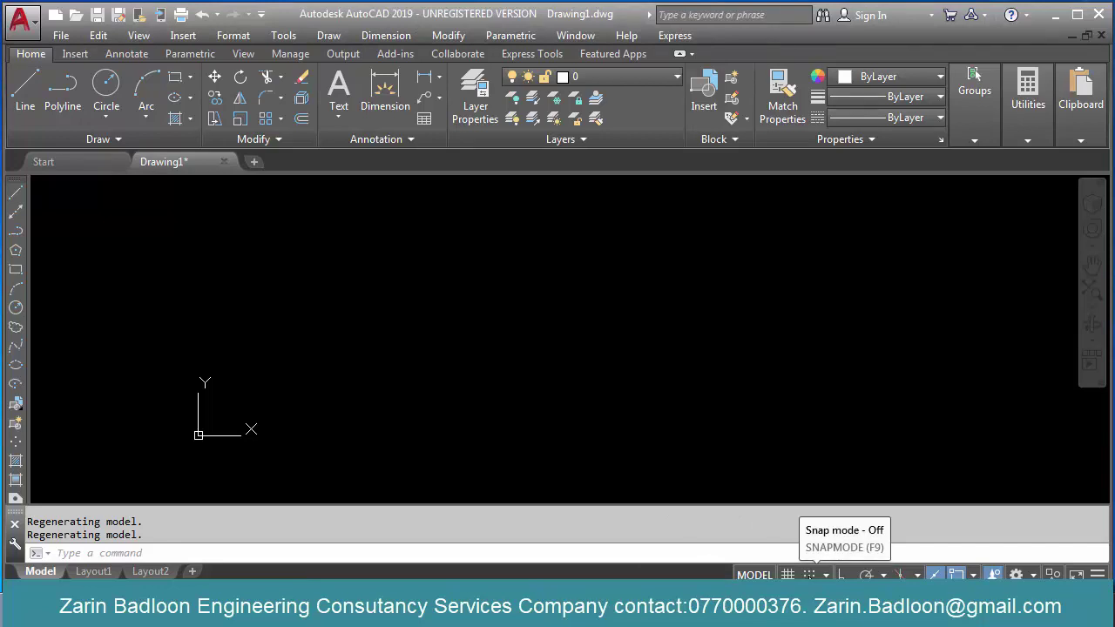
Step: Turn on the drawing grid and examine it around the origin
{"action": "left_click", "coordinate": [788, 575]}
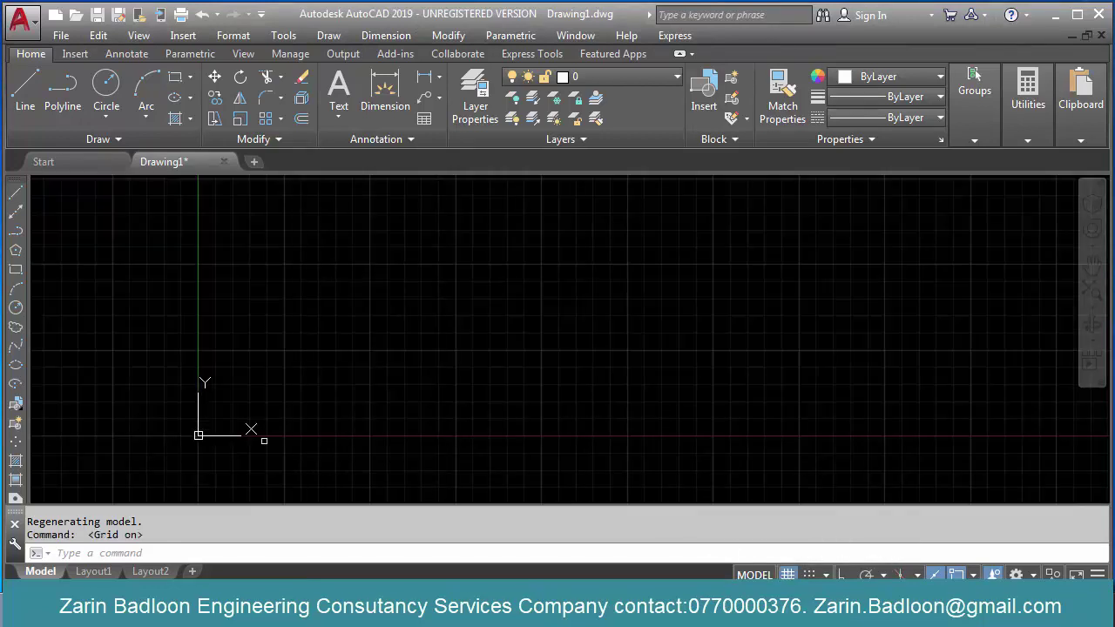
{"action": "scroll", "coordinate": [221, 439], "scroll_direction": "up", "scroll_amount": 5}
{"action": "scroll", "coordinate": [525, 430], "scroll_direction": "down", "scroll_amount": 3}
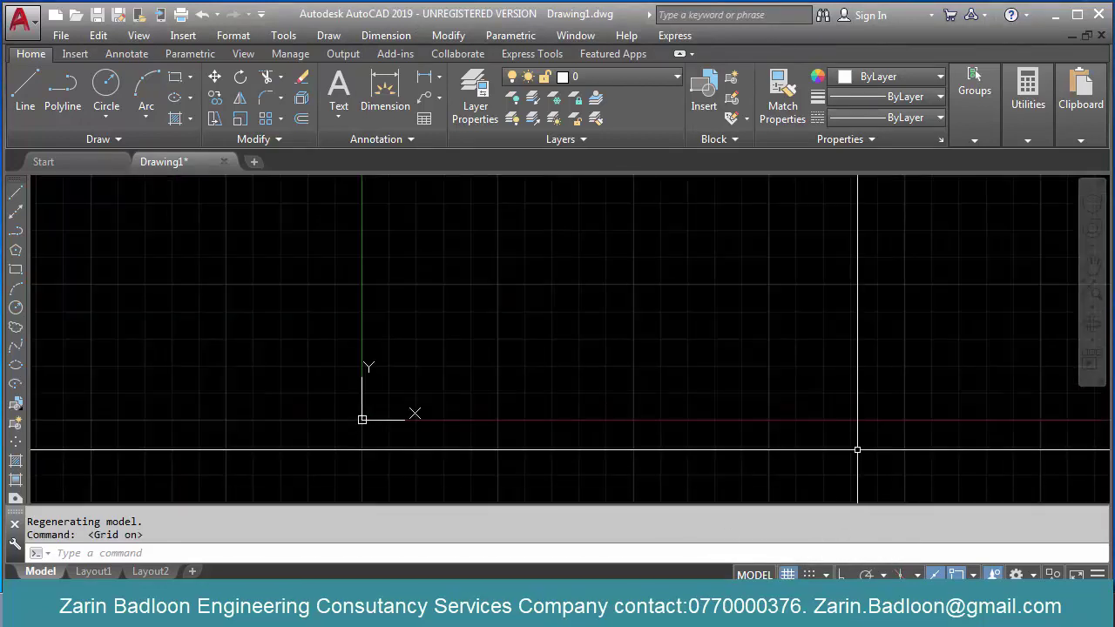
{"action": "scroll", "coordinate": [562, 406], "scroll_direction": "down", "scroll_amount": 3}
{"action": "scroll", "coordinate": [553, 397], "scroll_direction": "up", "scroll_amount": 4}
{"action": "middle_click_drag", "start_coordinate": [550, 396], "coordinate": [461, 400]}
{"action": "middle_click_drag", "start_coordinate": [715, 341], "coordinate": [906, 295]}
{"action": "scroll", "coordinate": [589, 376], "scroll_direction": "up", "scroll_amount": 2}
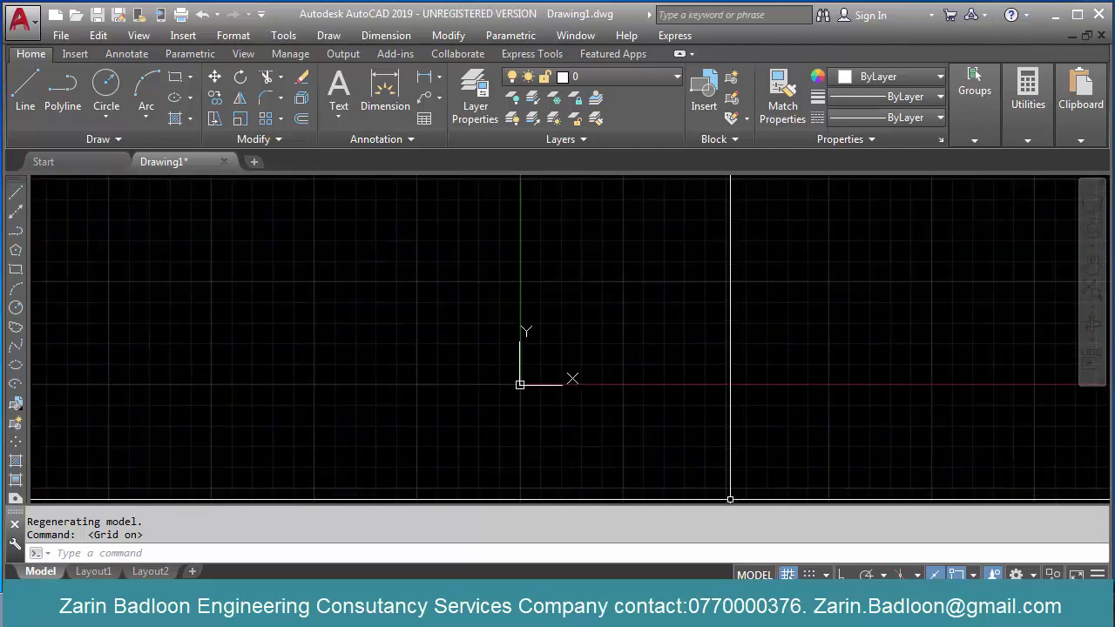
Step: Toggle the drawing grid off, back on, and off again
{"action": "key", "text": "F7"}
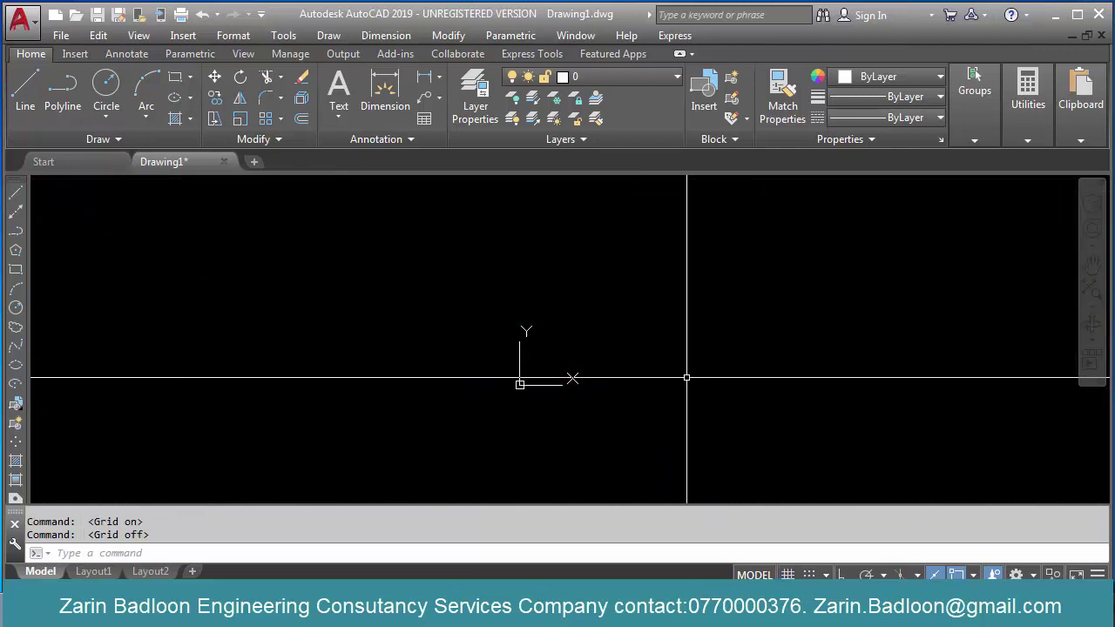
{"action": "key", "text": "F7"}
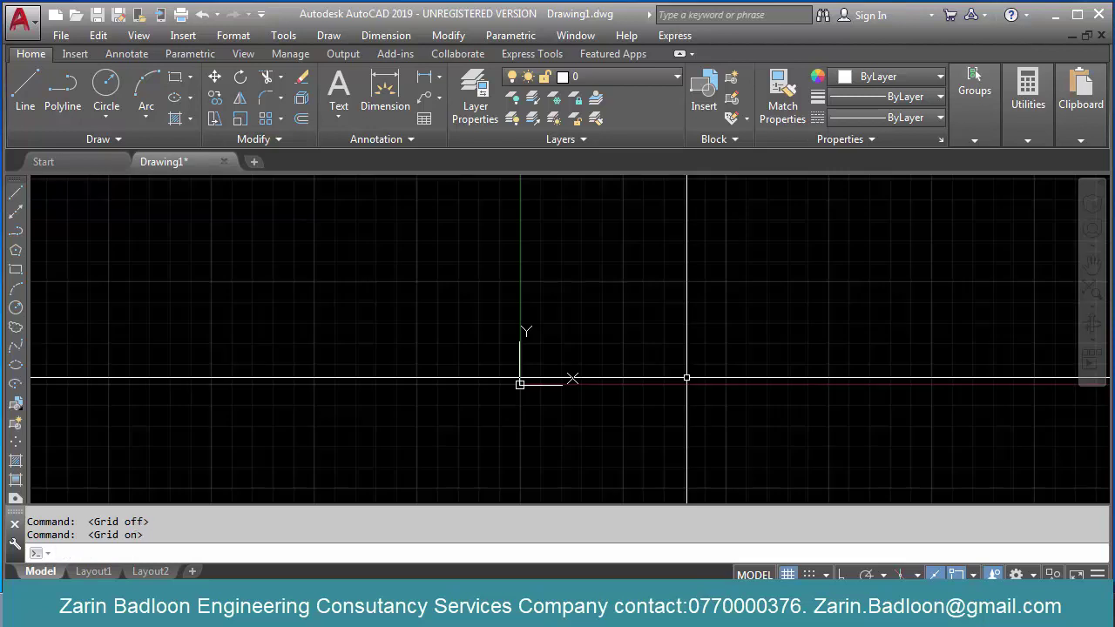
{"action": "middle_click_drag", "start_coordinate": [687, 378], "coordinate": [588, 390]}
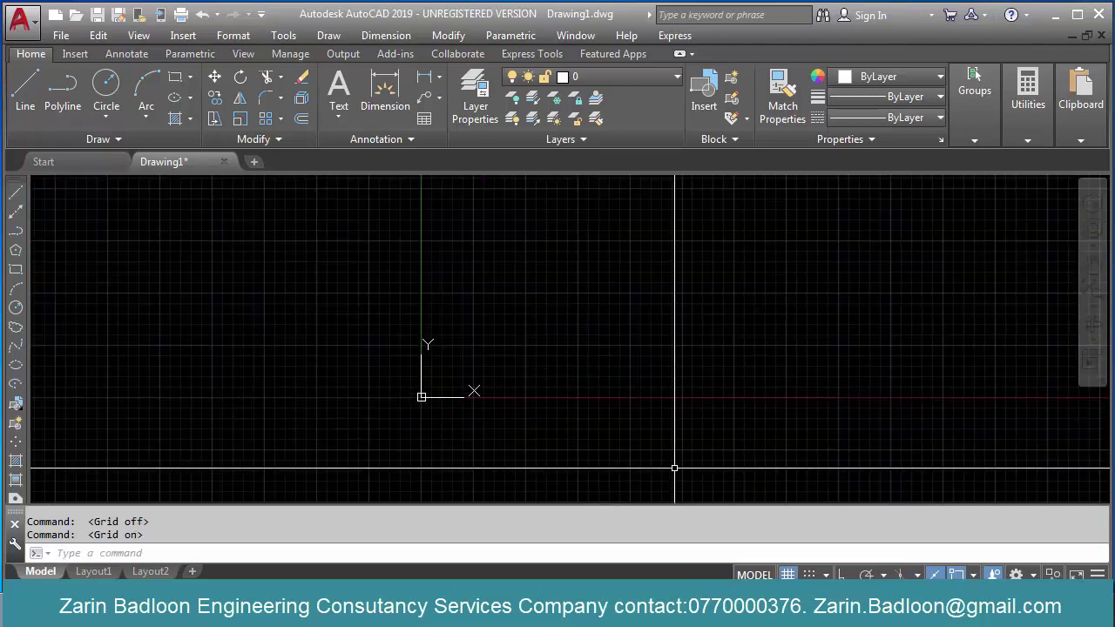
{"action": "key", "text": "F7"}
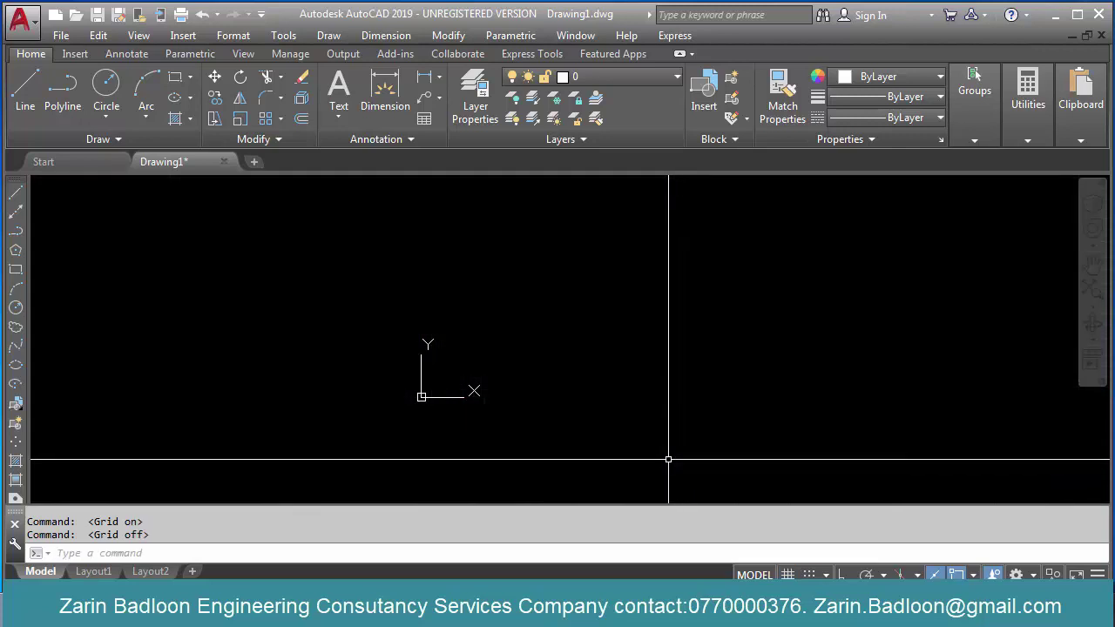
Step: Draw a freehand chain of connected line segments looping around the origin, with points well outside the drawing limits
{"action": "scroll", "coordinate": [491, 367], "scroll_direction": "up", "scroll_amount": 5}
{"action": "type", "text": "l"}
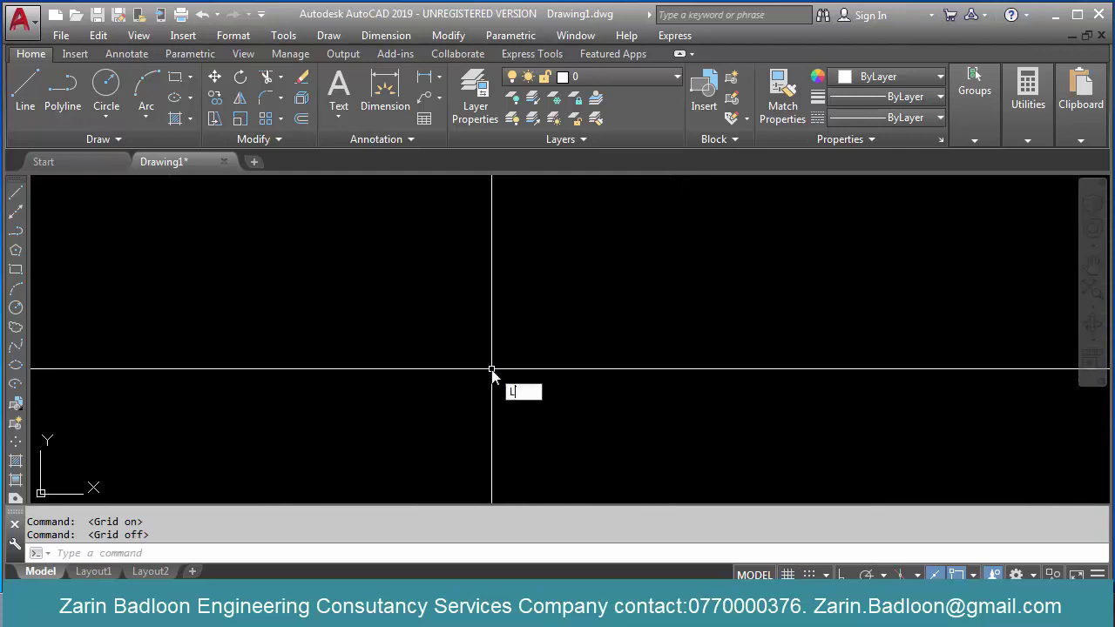
{"action": "key", "text": "Return"}
{"action": "left_click", "coordinate": [379, 420]}
{"action": "left_click", "coordinate": [648, 280]}
{"action": "scroll", "coordinate": [644, 418], "scroll_direction": "down", "scroll_amount": 10}
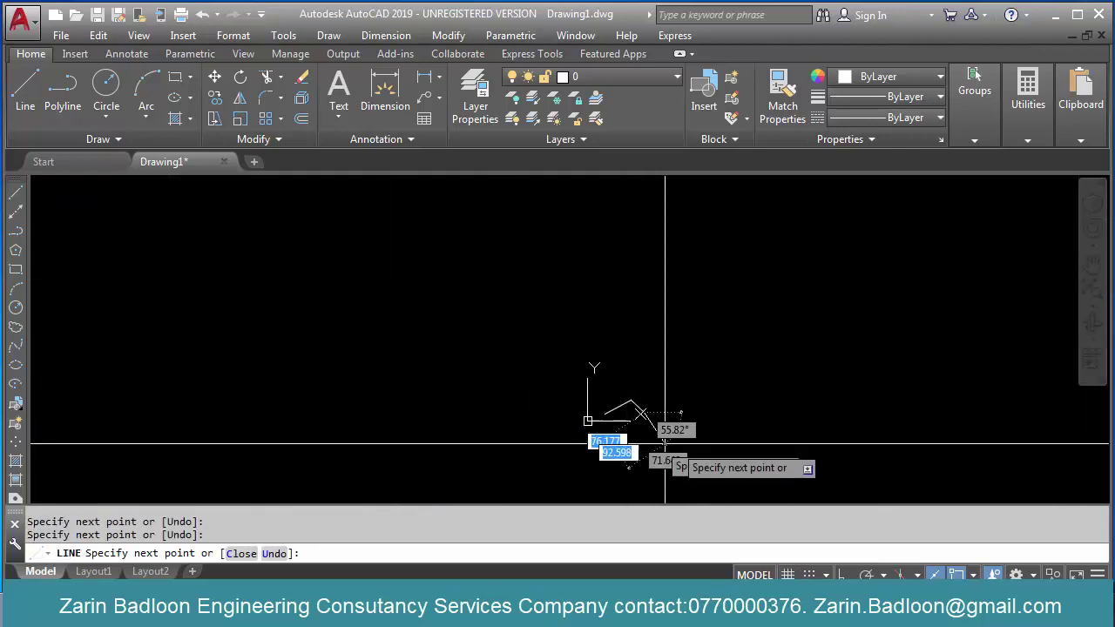
{"action": "left_click", "coordinate": [845, 384]}
{"action": "left_click", "coordinate": [858, 481]}
{"action": "left_click", "coordinate": [623, 452]}
{"action": "left_click", "coordinate": [430, 413]}
{"action": "left_click", "coordinate": [455, 283]}
{"action": "left_click", "coordinate": [600, 257]}
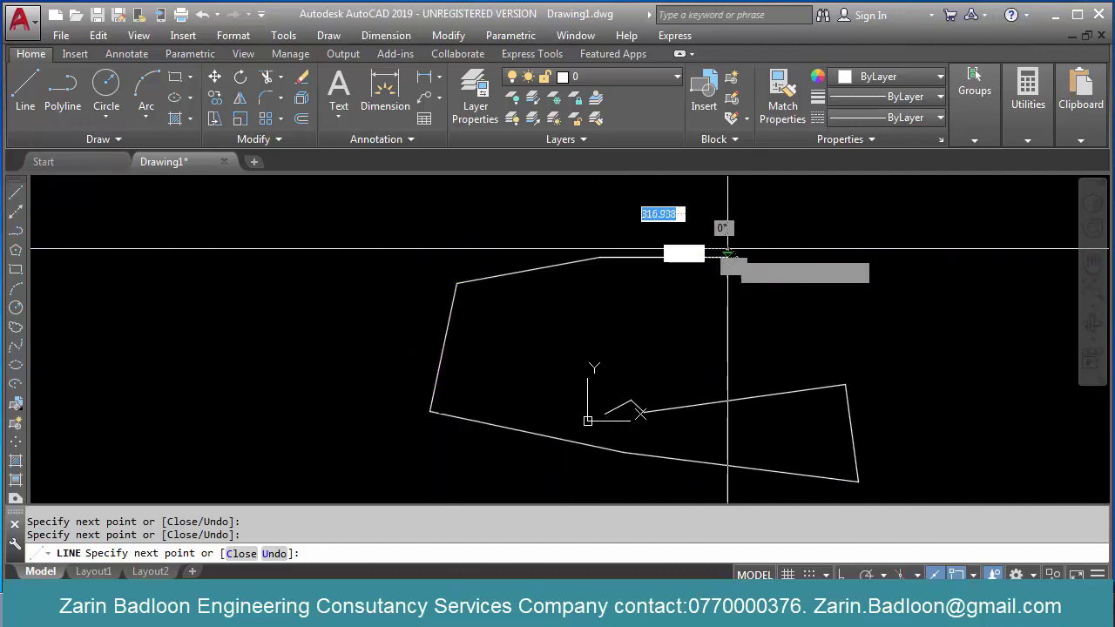
{"action": "left_click", "coordinate": [729, 257]}
{"action": "left_click", "coordinate": [739, 336]}
{"action": "left_click", "coordinate": [767, 394]}
{"action": "key", "text": "Return"}
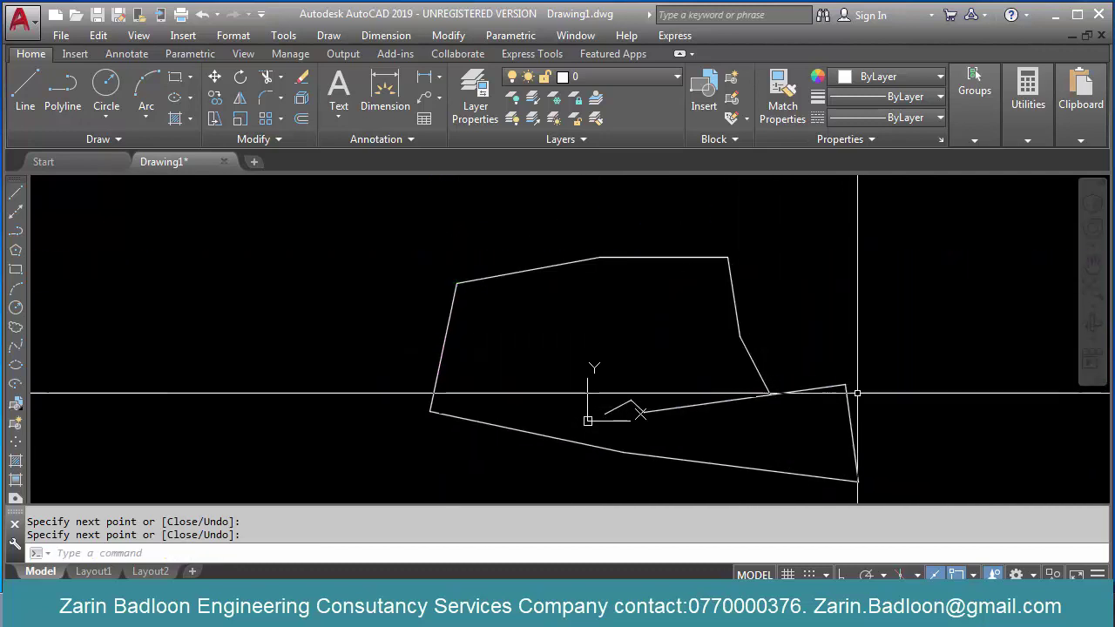
{"action": "key", "text": "Escape"}
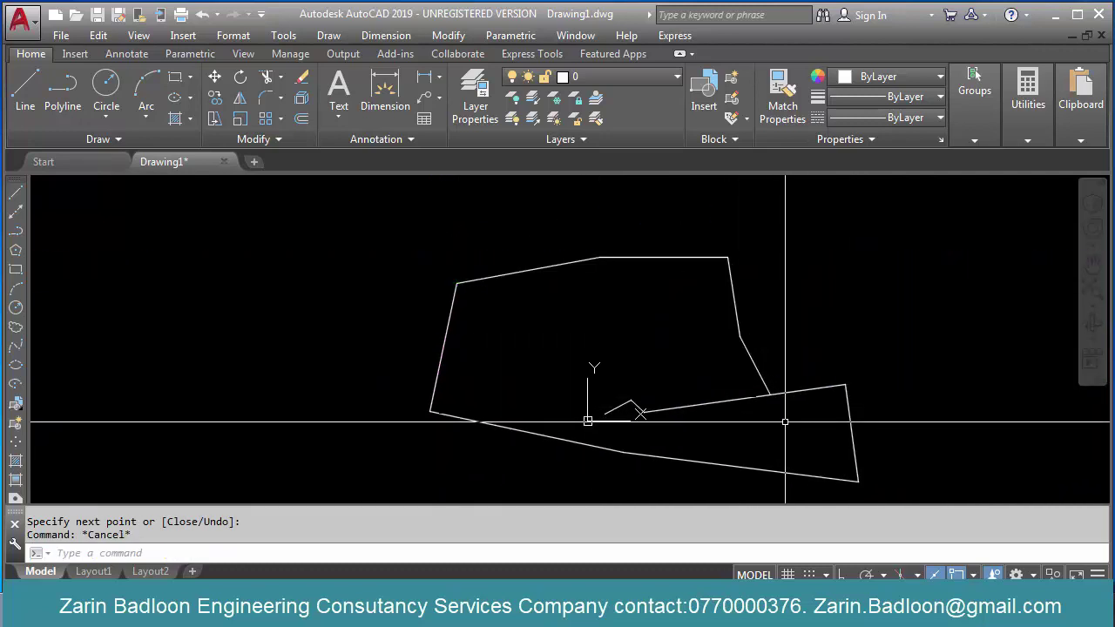
Step: Turn limits checking ON for the model space limits
{"action": "type", "text": "LIMITS"}
{"action": "key", "text": "Return"}
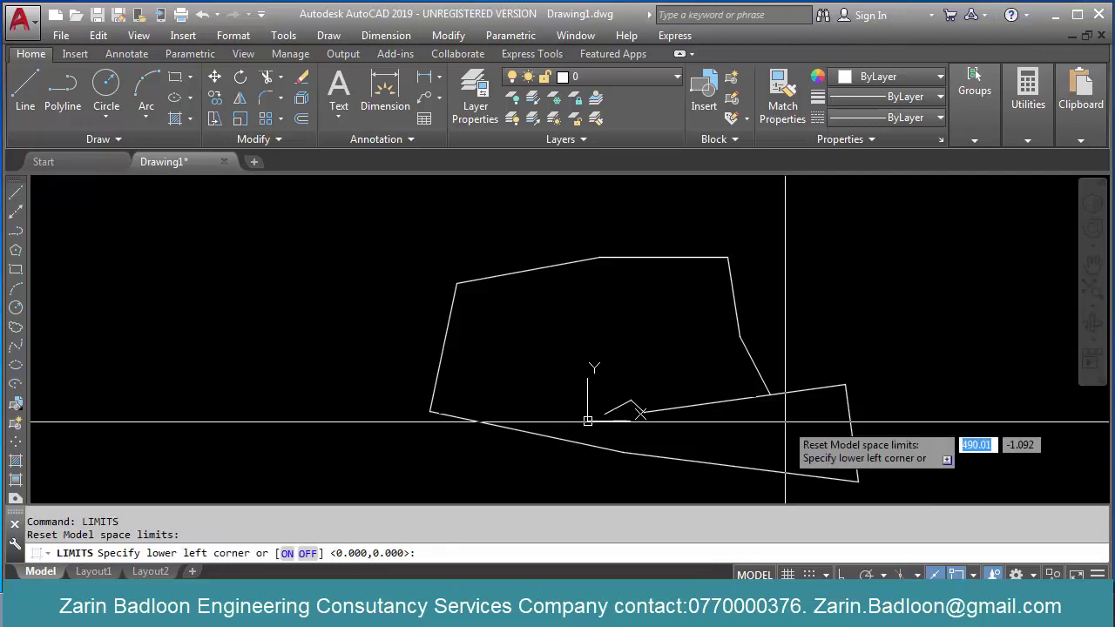
{"action": "type", "text": "0"}
{"action": "type", "text": "N"}
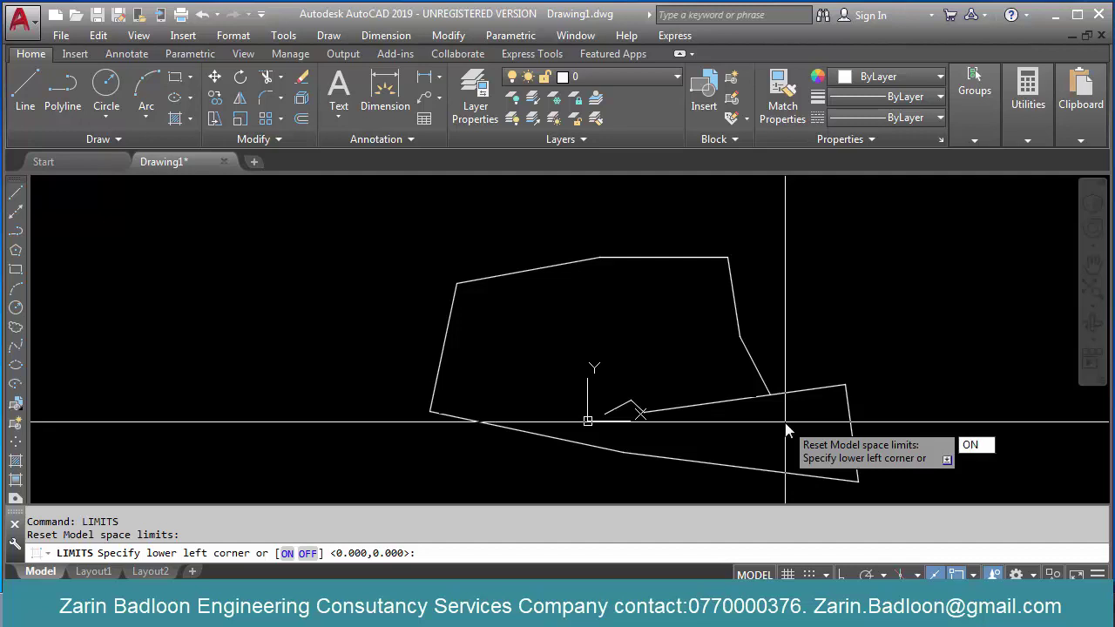
{"action": "key", "text": "Return"}
Step: Draw connected lines from the chain's start point near the origin, trying points both inside and outside the limits
{"action": "scroll", "coordinate": [672, 419], "scroll_direction": "up", "scroll_amount": 2}
{"action": "type", "text": "L"}
{"action": "key", "text": "Return"}
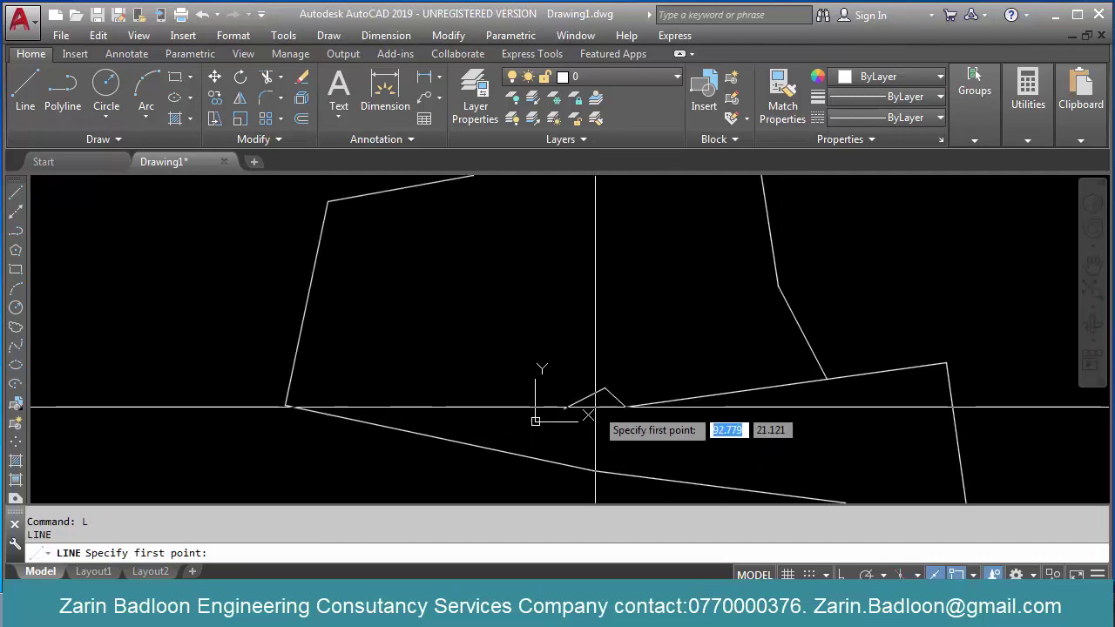
{"action": "left_click", "coordinate": [564, 409]}
{"action": "left_click", "coordinate": [522, 301]}
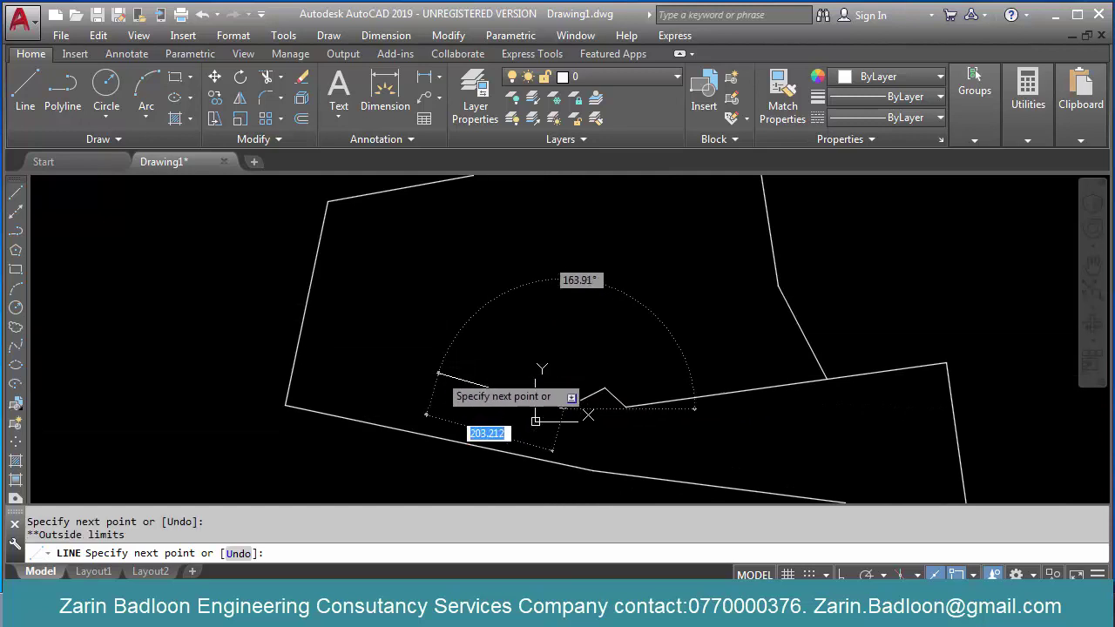
{"action": "left_click", "coordinate": [558, 251]}
{"action": "left_click", "coordinate": [616, 250]}
{"action": "left_click", "coordinate": [724, 299]}
{"action": "left_click", "coordinate": [665, 344]}
{"action": "left_click", "coordinate": [593, 317]}
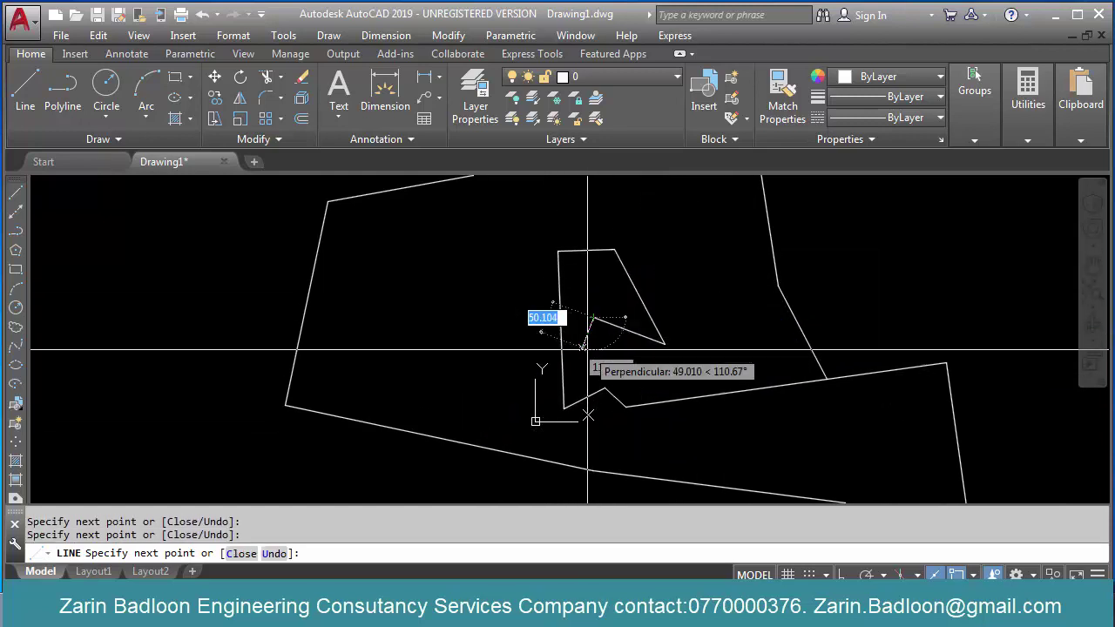
{"action": "left_click", "coordinate": [584, 350]}
{"action": "left_click", "coordinate": [627, 365]}
{"action": "left_click", "coordinate": [669, 358]}
{"action": "left_click", "coordinate": [755, 281]}
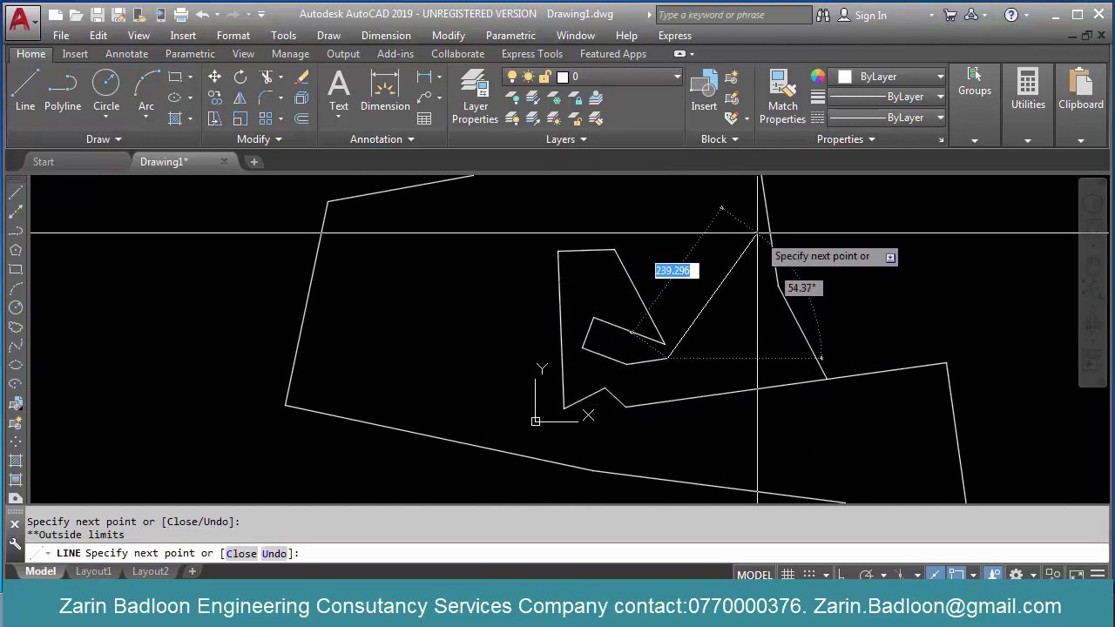
{"action": "key", "text": "Escape"}
Step: Erase all the test lines drawn around the origin
{"action": "scroll", "coordinate": [414, 406], "scroll_direction": "down", "scroll_amount": 4}
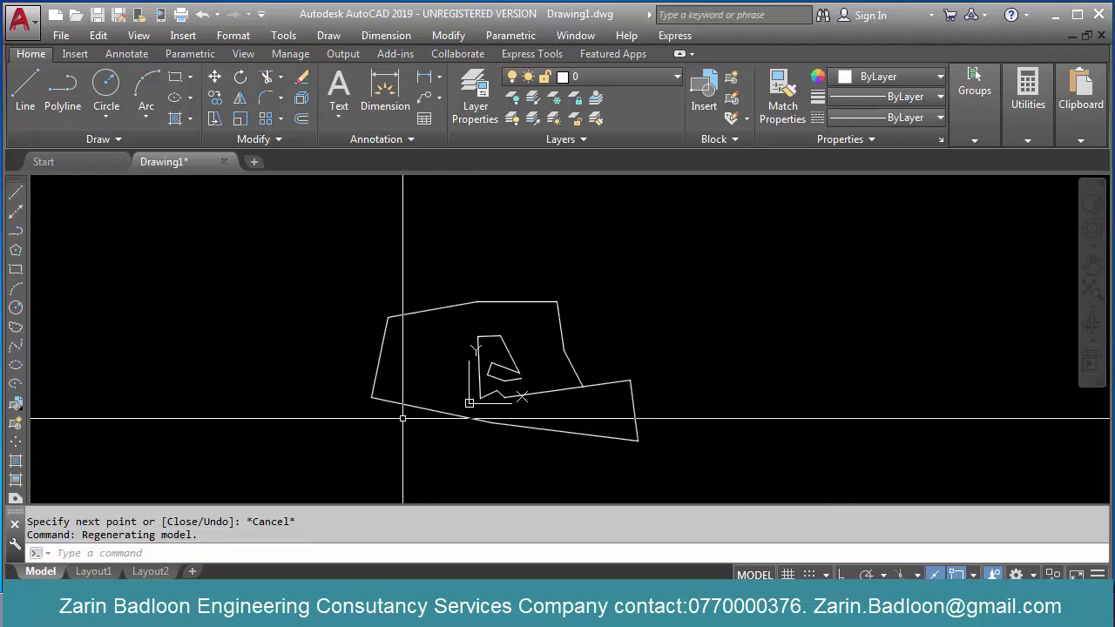
{"action": "left_click", "coordinate": [319, 424]}
{"action": "left_click", "coordinate": [706, 259]}
{"action": "type", "text": "e"}
{"action": "key", "text": "Return"}
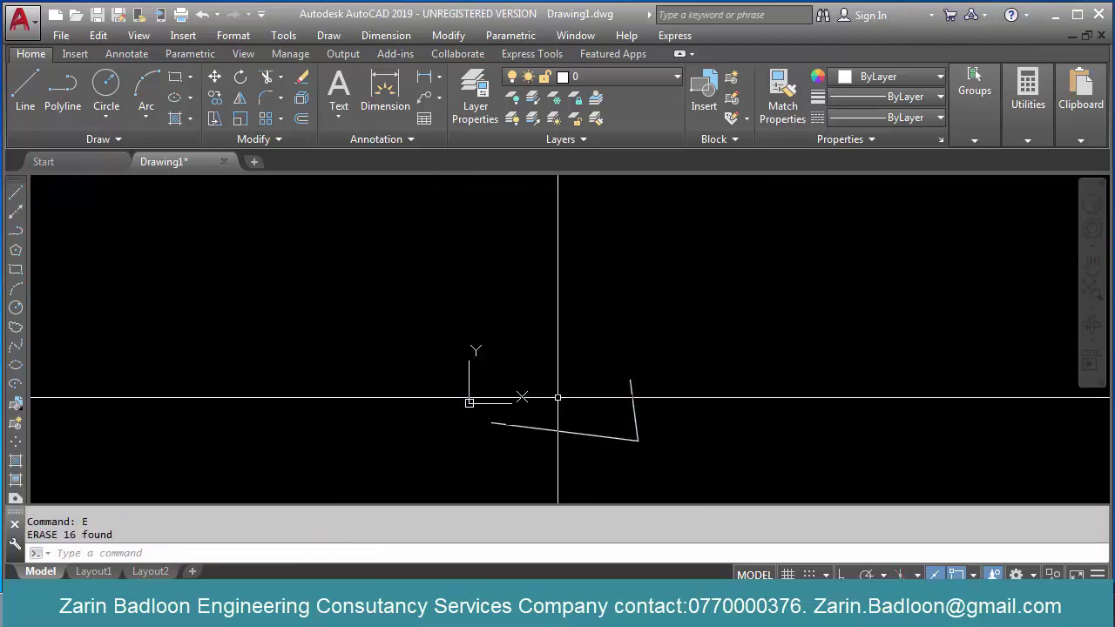
{"action": "scroll", "coordinate": [664, 403], "scroll_direction": "up", "scroll_amount": 4}
{"action": "scroll", "coordinate": [738, 347], "scroll_direction": "down", "scroll_amount": 2}
{"action": "left_click", "coordinate": [764, 378]}
{"action": "left_click", "coordinate": [681, 455]}
{"action": "key", "text": "space"}
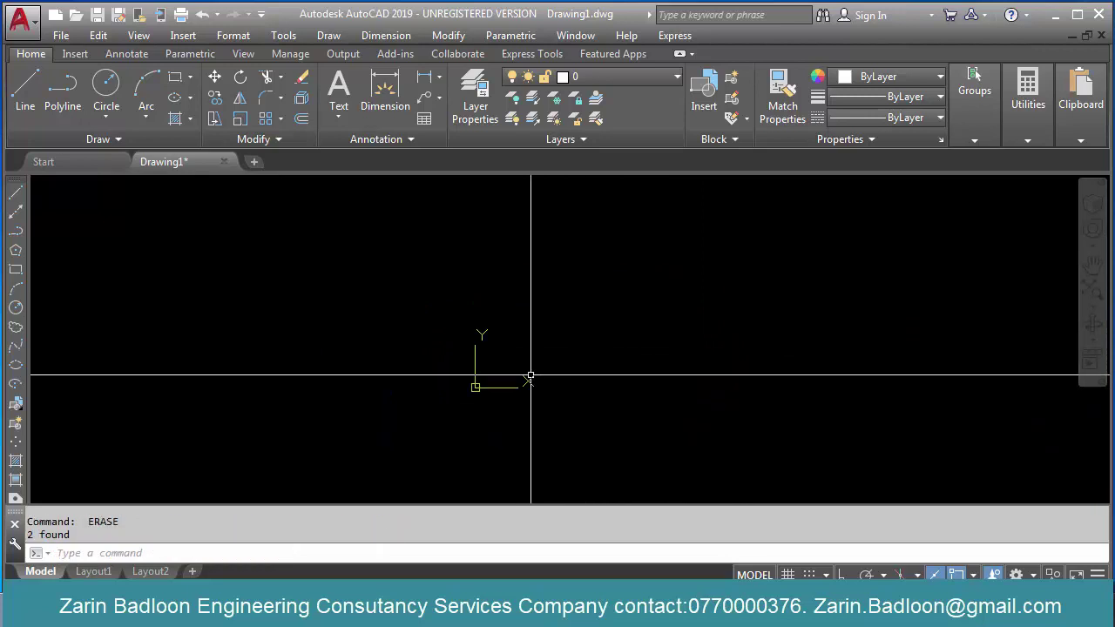
Step: Draw a rectangle with its first corner at 0,0 and its opposite corner at 210,297
{"action": "scroll", "coordinate": [533, 375], "scroll_direction": "up", "scroll_amount": 3}
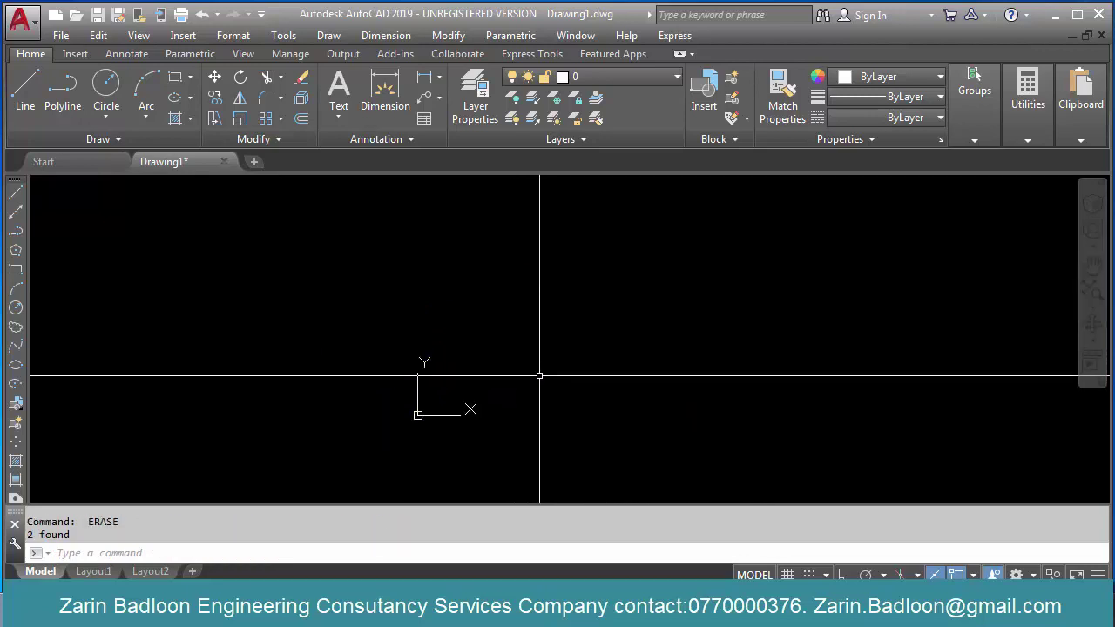
{"action": "type", "text": "re"}
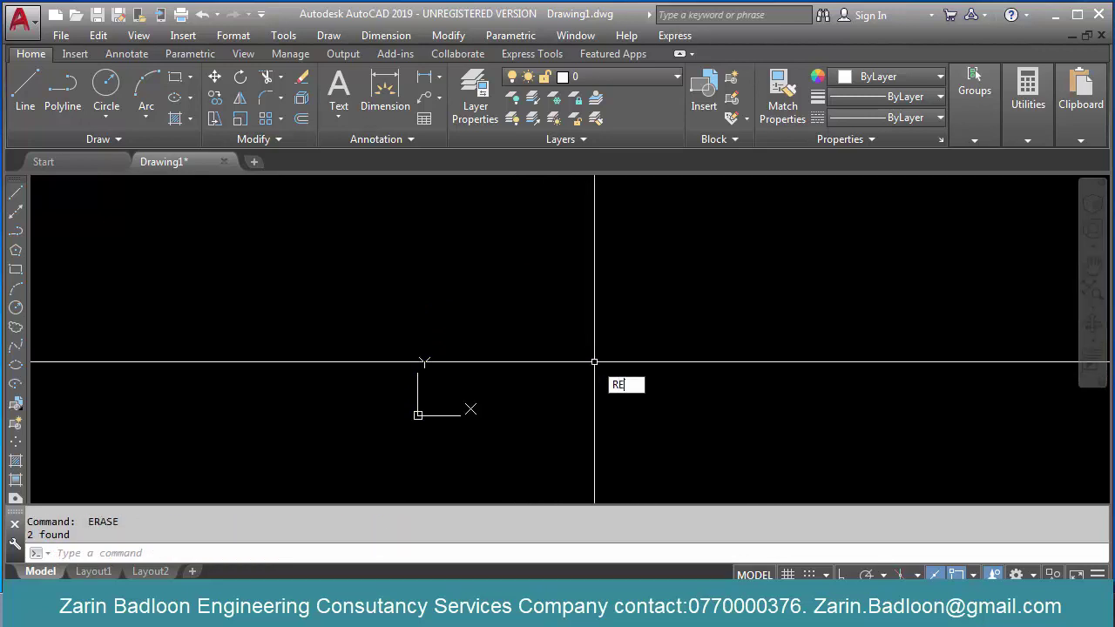
{"action": "type", "text": "c"}
{"action": "key", "text": "Return"}
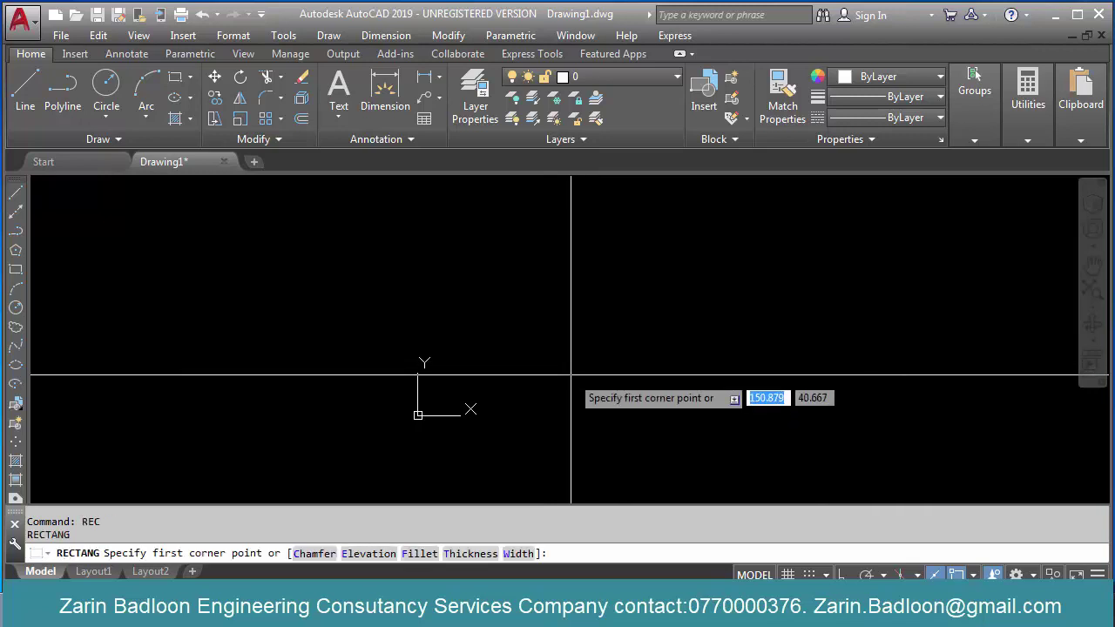
{"action": "type", "text": "0,0"}
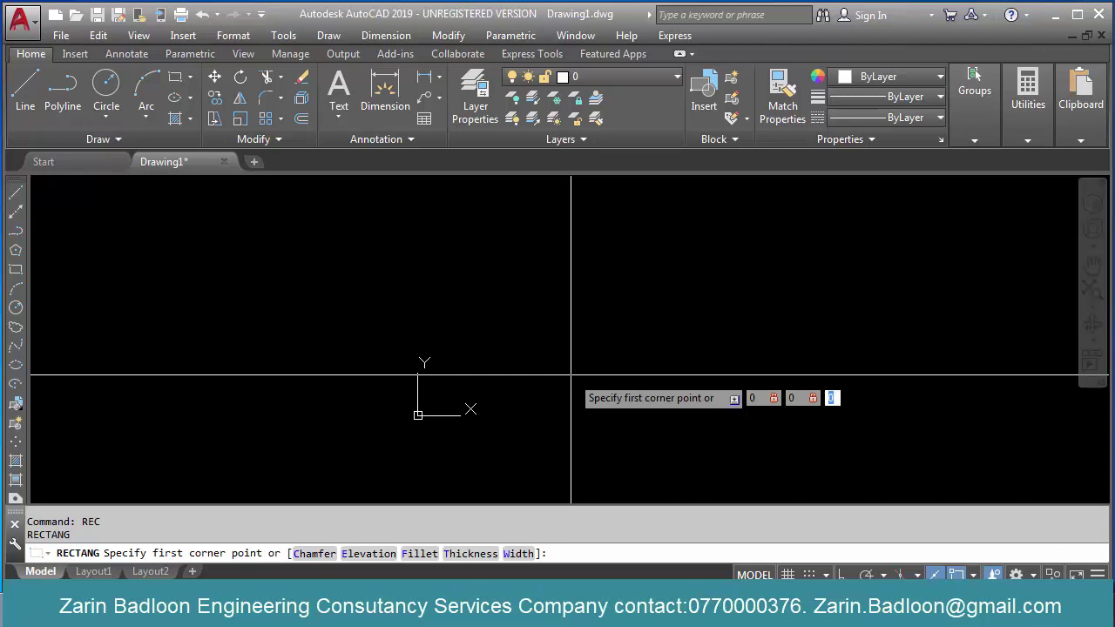
{"action": "key", "text": "Return"}
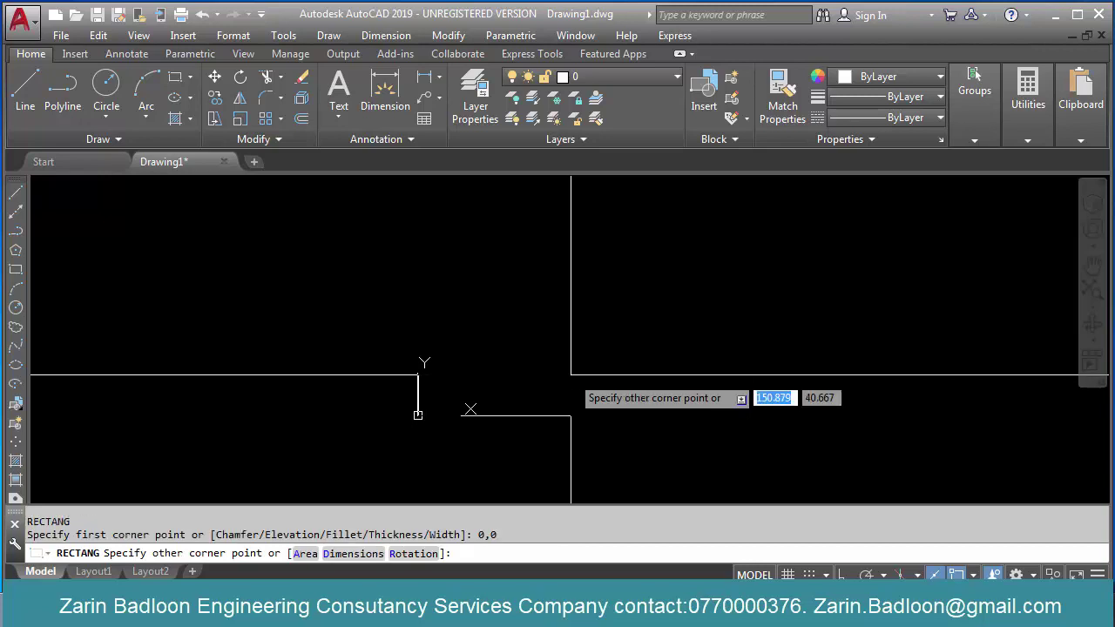
{"action": "type", "text": "210"}
{"action": "key", "text": "Tab"}
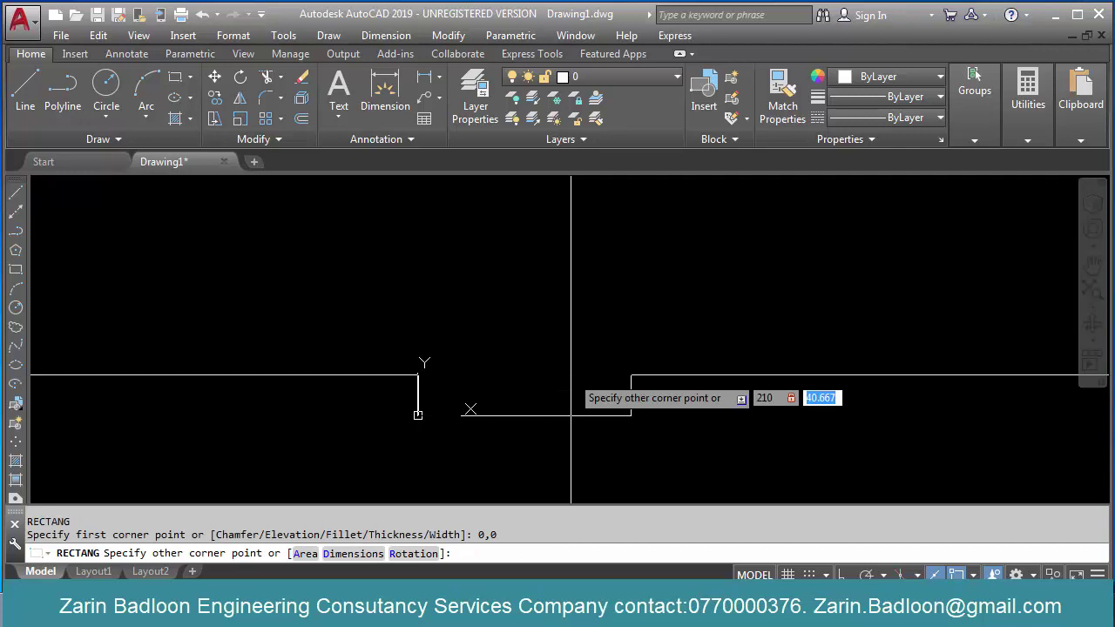
{"action": "type", "text": "297"}
{"action": "key", "text": "Return"}
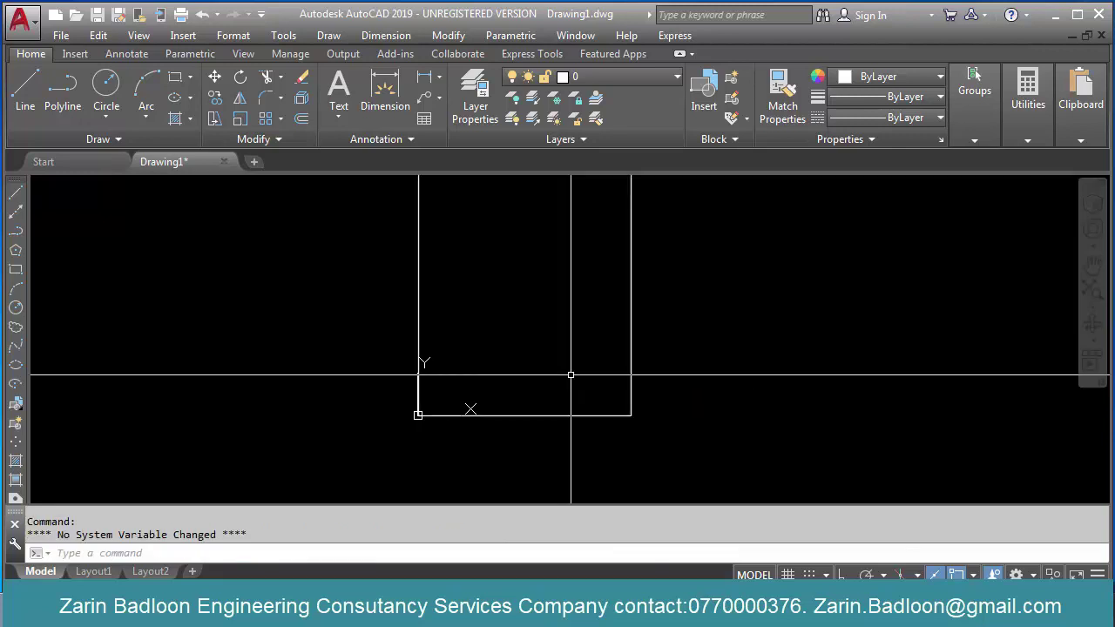
Step: Try to draw a line from a point inside the rectangle to a point outside the drawing limits
{"action": "scroll", "coordinate": [557, 403], "scroll_direction": "down", "scroll_amount": 2}
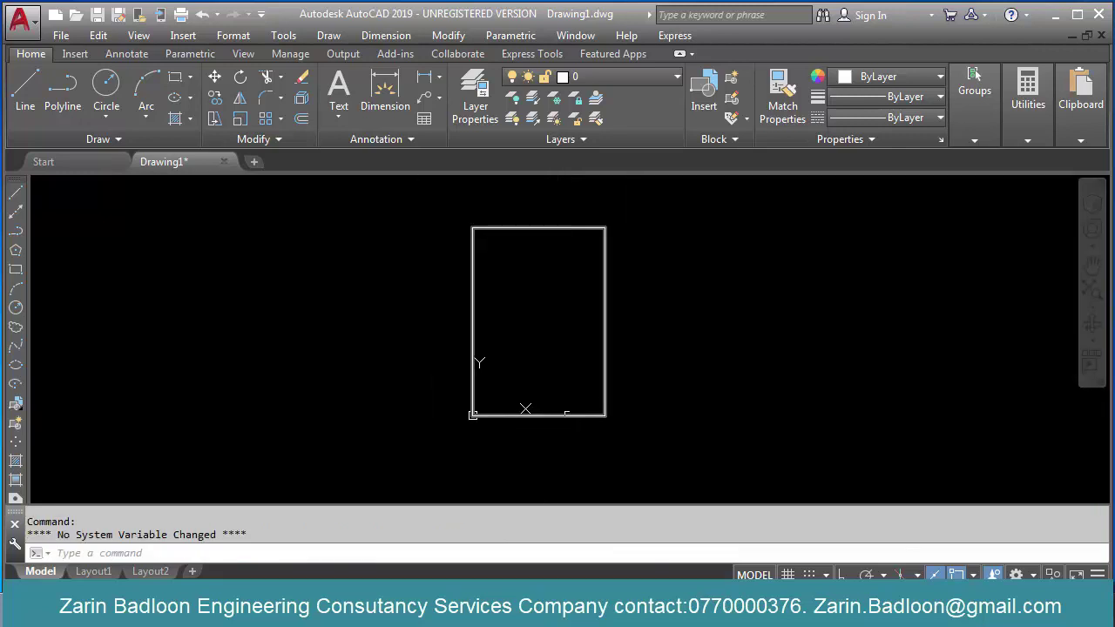
{"action": "middle_click_drag", "start_coordinate": [592, 388], "coordinate": [617, 435]}
{"action": "scroll", "coordinate": [616, 435], "scroll_direction": "up", "scroll_amount": 4}
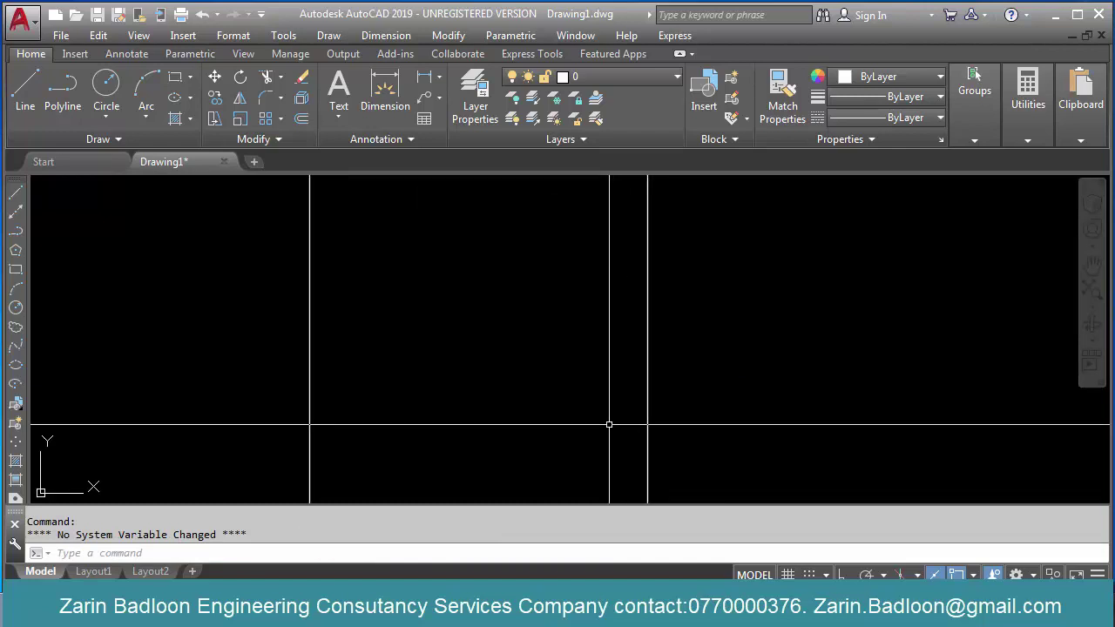
{"action": "type", "text": "l"}
{"action": "key", "text": "Return"}
{"action": "left_click", "coordinate": [569, 417]}
{"action": "left_click", "coordinate": [710, 331]}
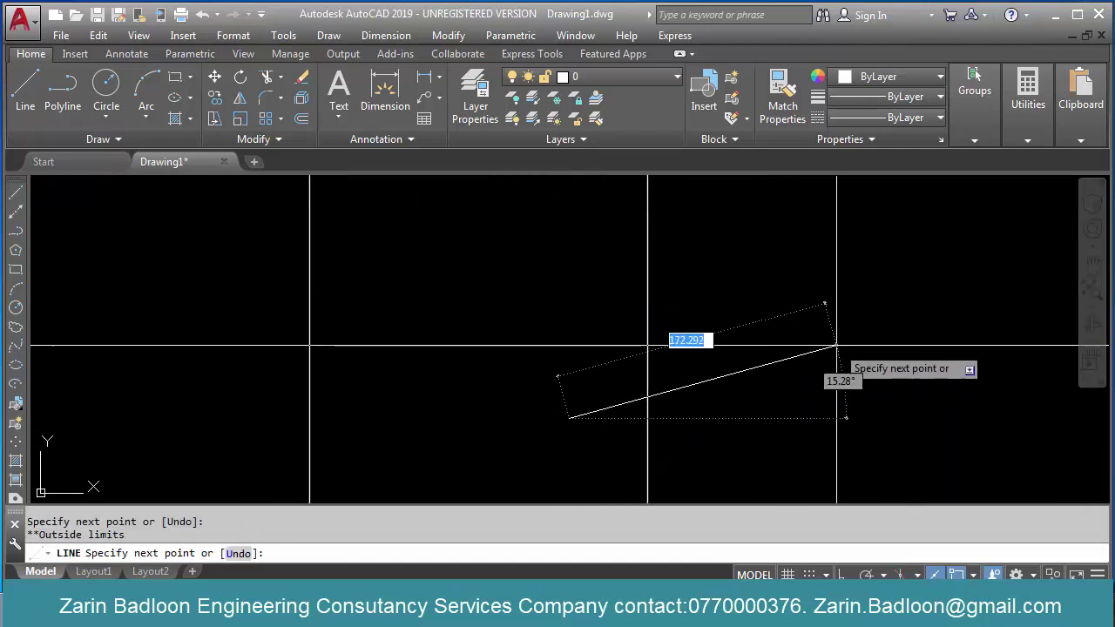
{"action": "scroll", "coordinate": [836, 347], "scroll_direction": "down", "scroll_amount": 4}
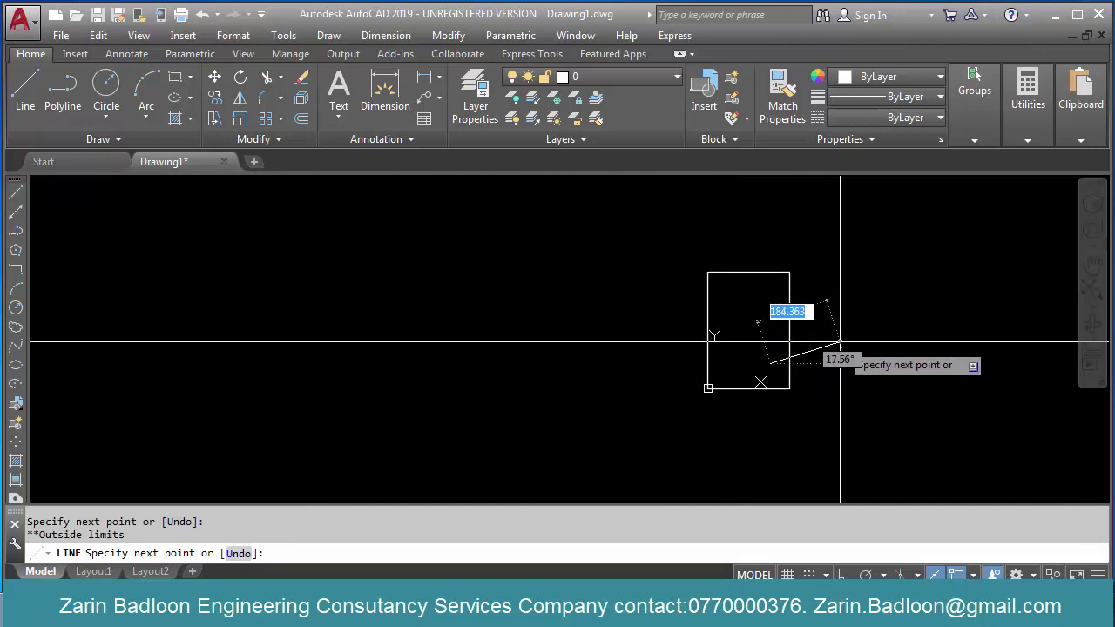
{"action": "scroll", "coordinate": [840, 342], "scroll_direction": "up", "scroll_amount": 5}
{"action": "scroll", "coordinate": [759, 343], "scroll_direction": "down", "scroll_amount": 6}
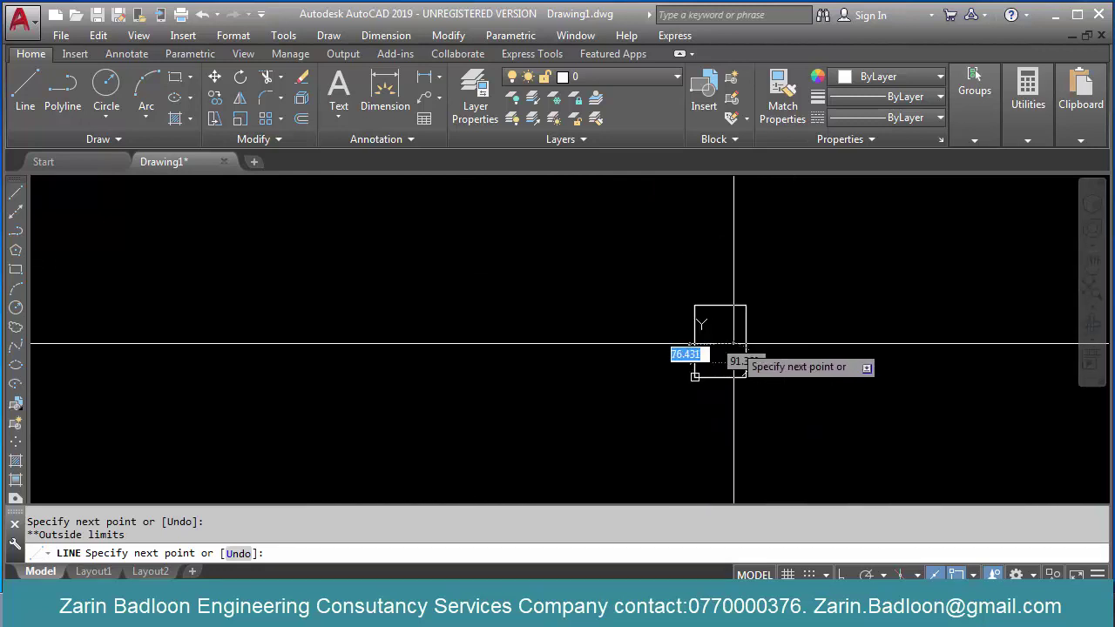
{"action": "key", "text": "Escape"}
{"action": "scroll", "coordinate": [732, 331], "scroll_direction": "up", "scroll_amount": 4}
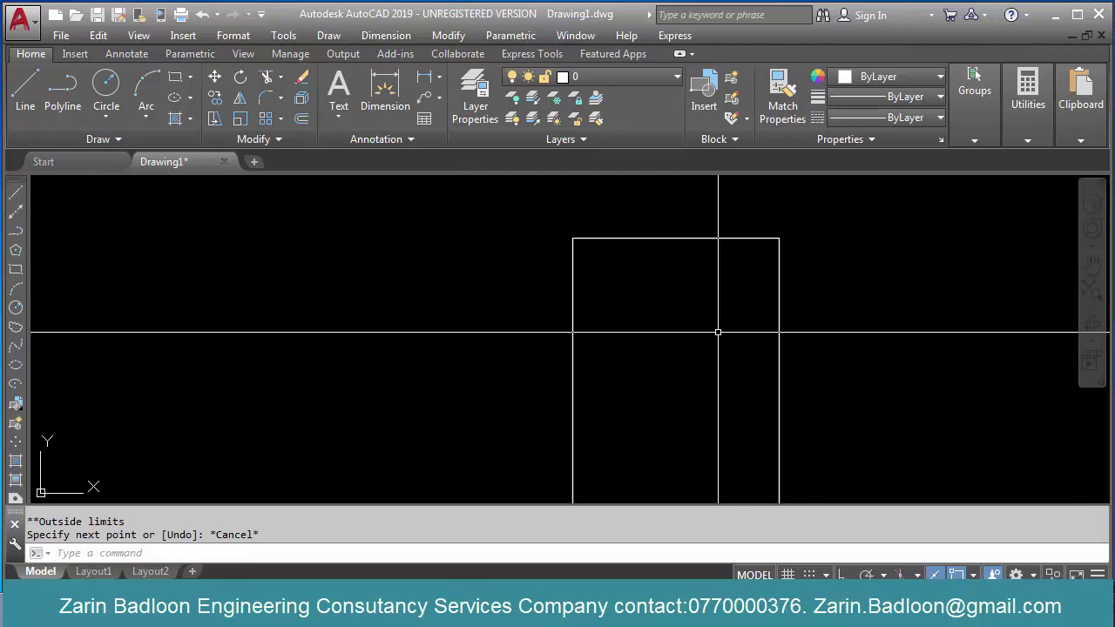
Step: Draw a freehand chain of connected lines inside the rectangle, also trying start and next points outside the limits
{"action": "scroll", "coordinate": [718, 332], "scroll_direction": "up", "scroll_amount": 4}
{"action": "scroll", "coordinate": [685, 374], "scroll_direction": "down", "scroll_amount": 8}
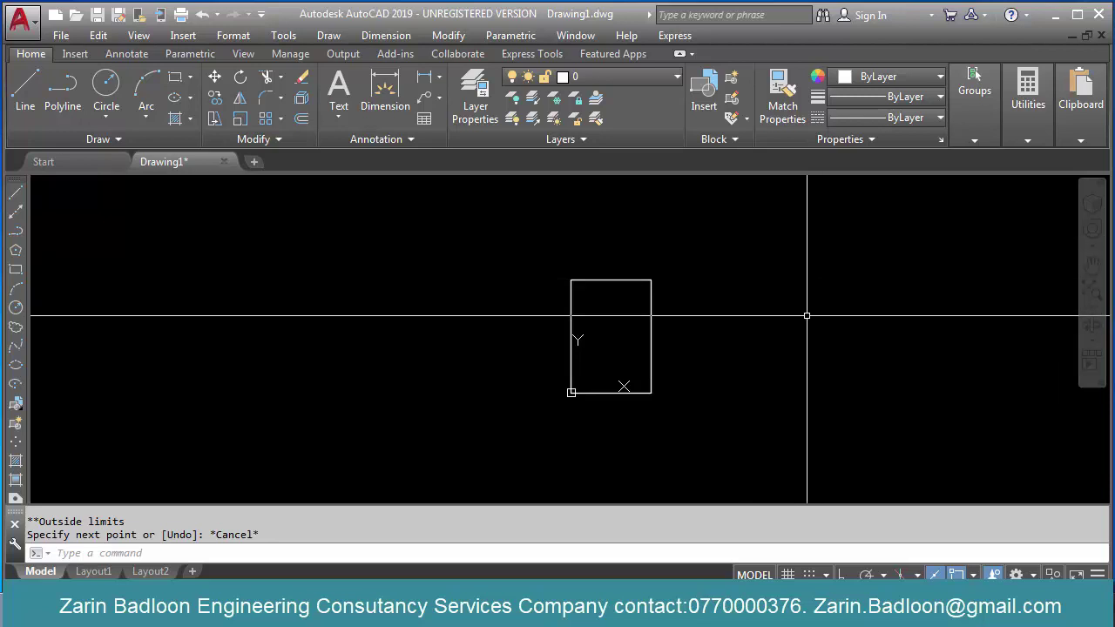
{"action": "type", "text": "L"}
{"action": "key", "text": "Return"}
{"action": "left_click", "coordinate": [787, 361]}
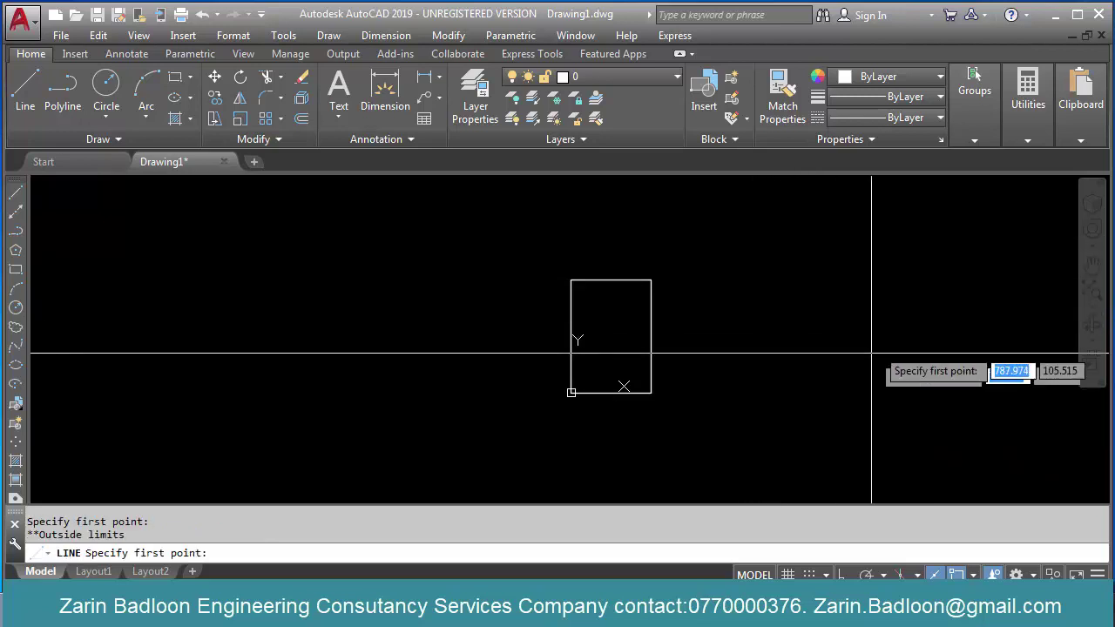
{"action": "left_click", "coordinate": [624, 316]}
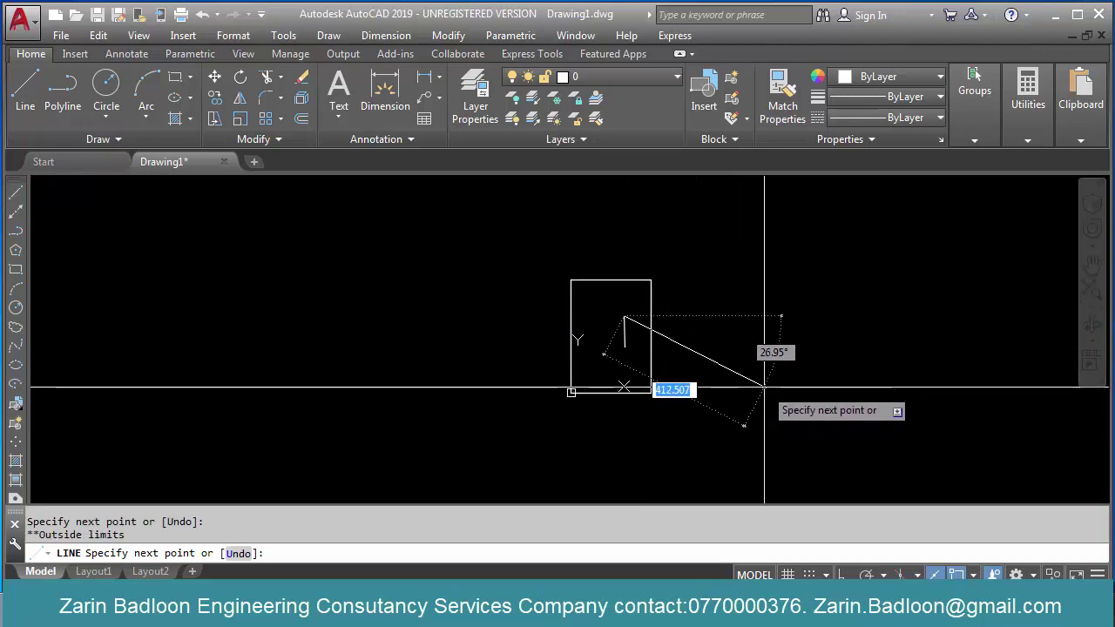
{"action": "scroll", "coordinate": [628, 376], "scroll_direction": "up", "scroll_amount": 6}
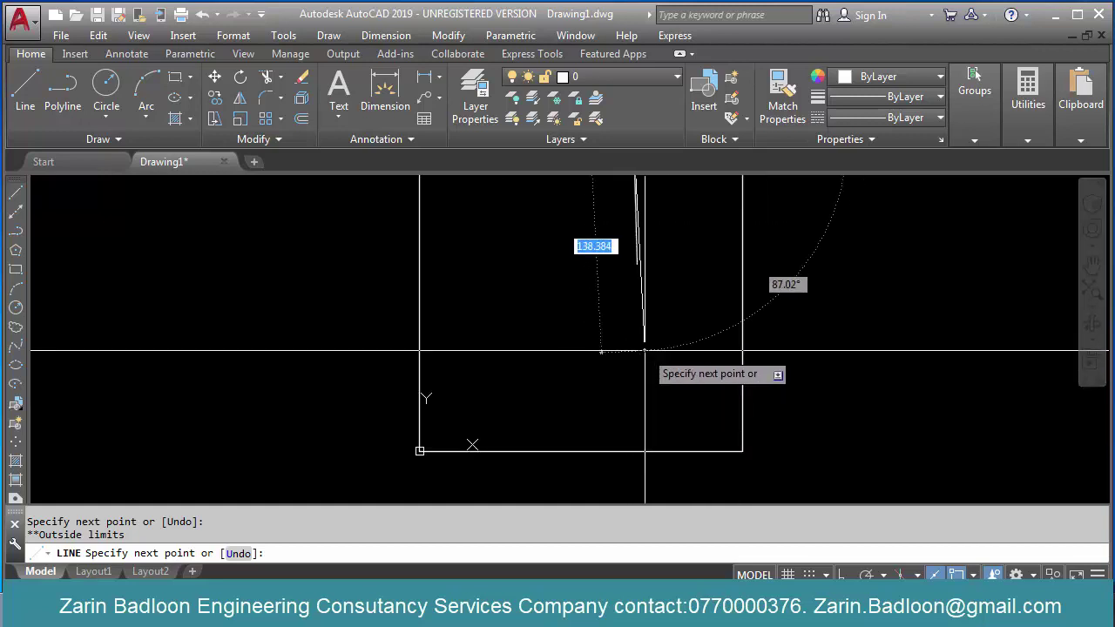
{"action": "left_click", "coordinate": [644, 352]}
{"action": "left_click", "coordinate": [499, 303]}
{"action": "left_click", "coordinate": [465, 344]}
{"action": "left_click", "coordinate": [488, 413]}
{"action": "left_click", "coordinate": [309, 327]}
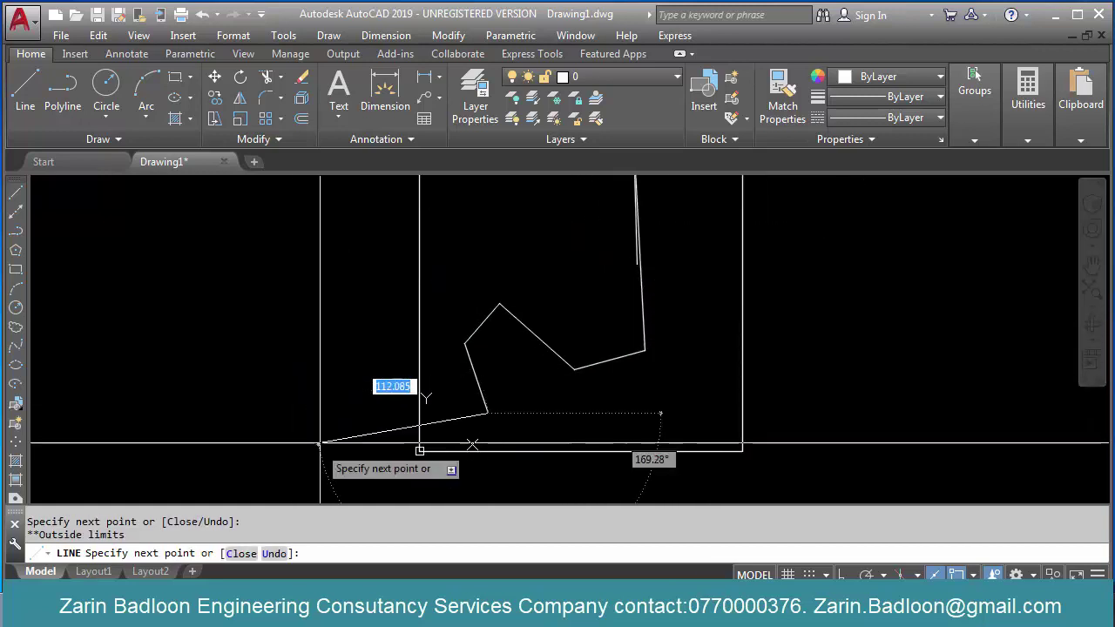
{"action": "left_click", "coordinate": [490, 343]}
{"action": "left_click", "coordinate": [594, 347]}
{"action": "left_click", "coordinate": [629, 426]}
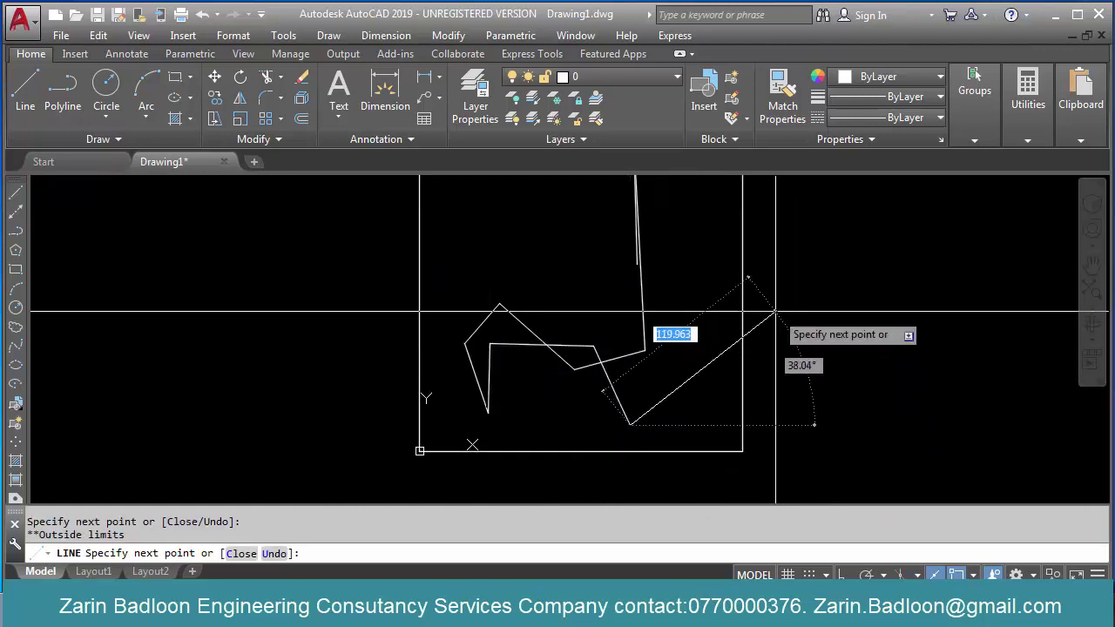
{"action": "key", "text": "Escape"}
Step: Turn limits checking OFF for the model space limits
{"action": "scroll", "coordinate": [640, 348], "scroll_direction": "down", "scroll_amount": 5}
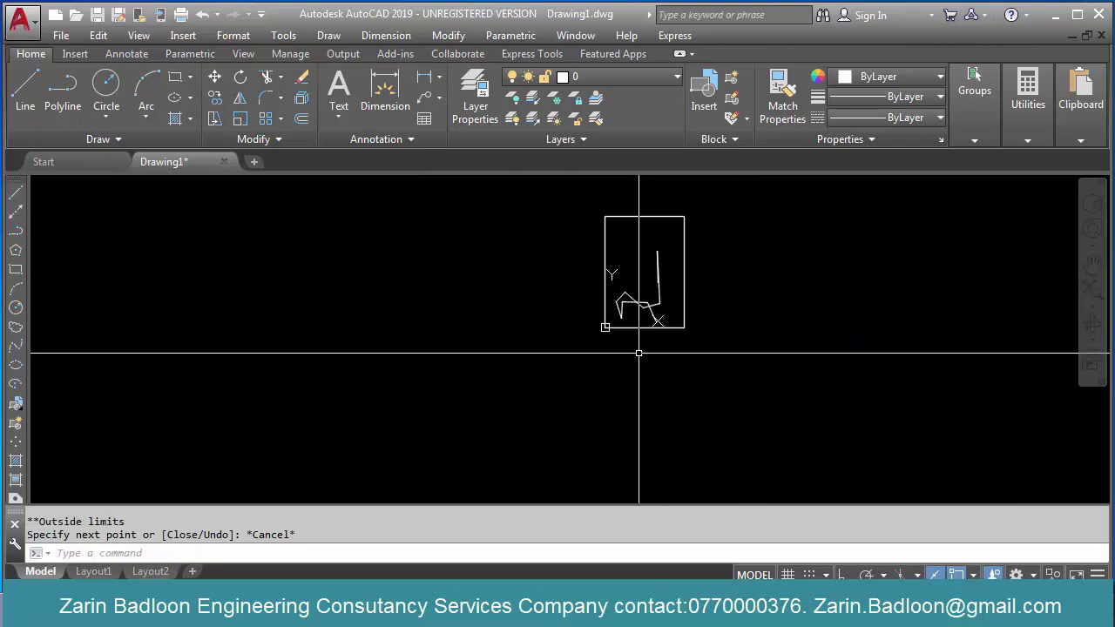
{"action": "type", "text": "LIMI"}
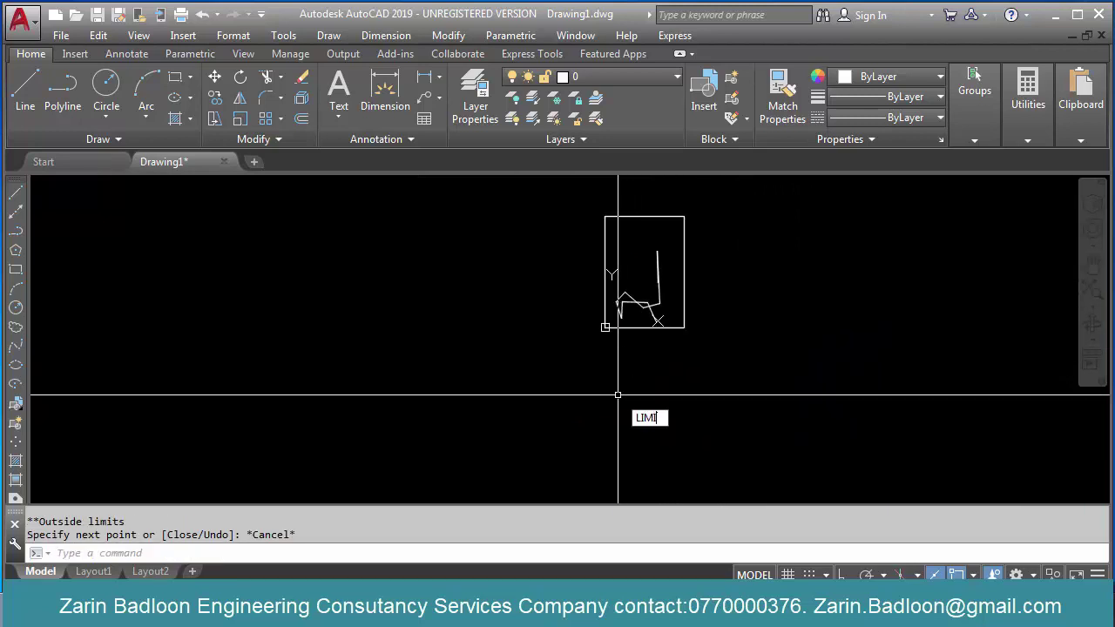
{"action": "type", "text": "TS"}
{"action": "key", "text": "Return"}
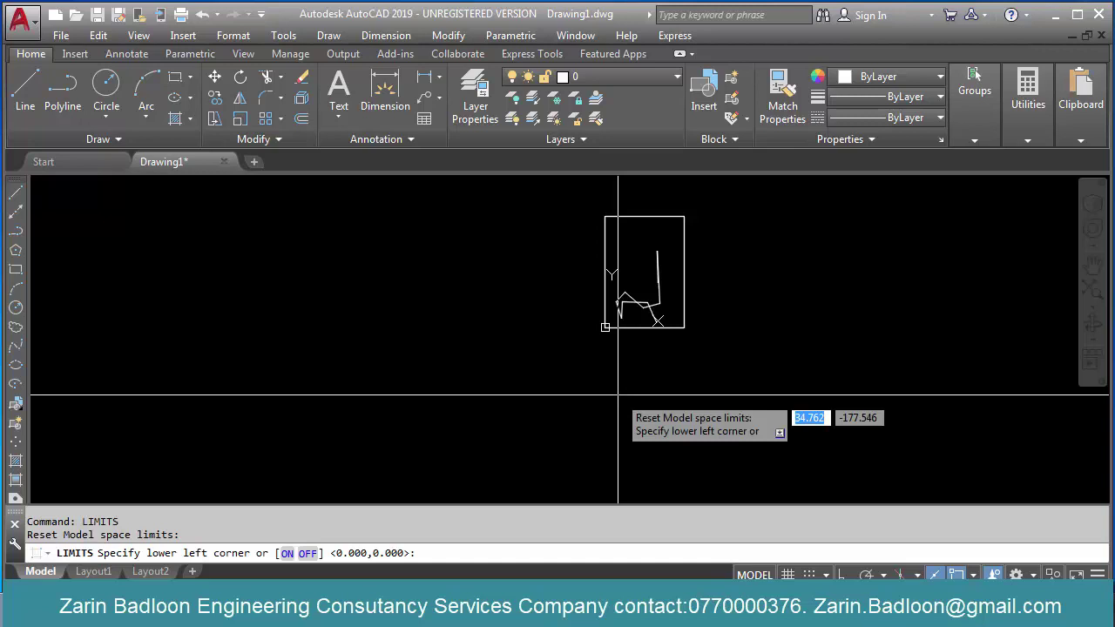
{"action": "type", "text": "0>: O"}
{"action": "type", "text": "FF"}
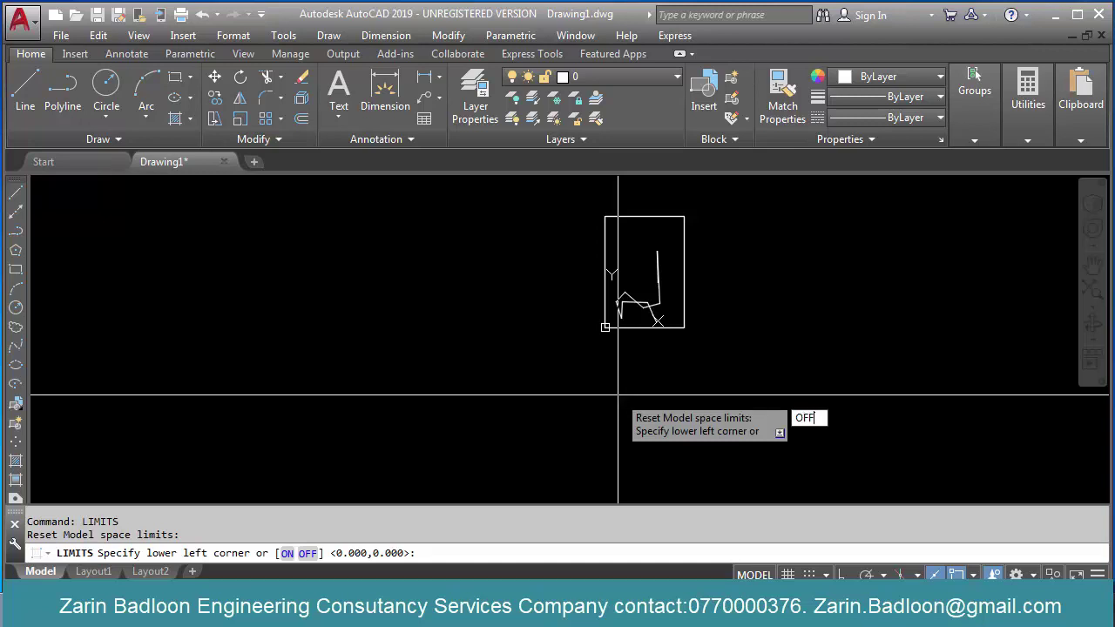
{"action": "key", "text": "Return"}
Step: Draw three connected line segments outside the rectangle, starting from a point below it
{"action": "type", "text": "l"}
{"action": "key", "text": "Return"}
{"action": "left_click", "coordinate": [611, 408]}
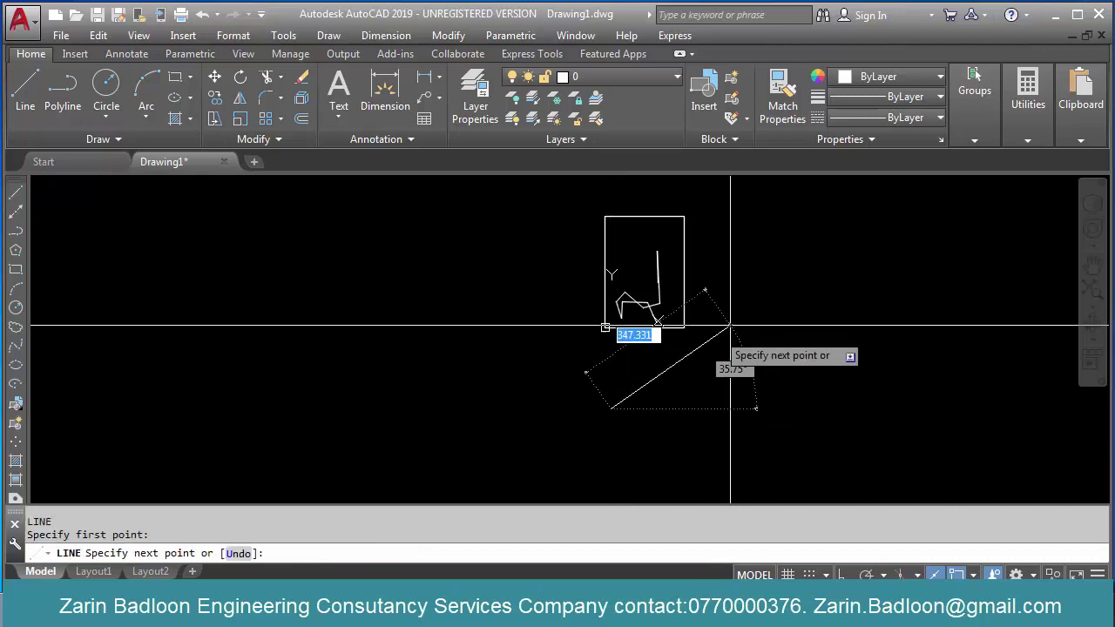
{"action": "left_click", "coordinate": [756, 305]}
{"action": "left_click", "coordinate": [862, 381]}
{"action": "key", "text": "Escape"}
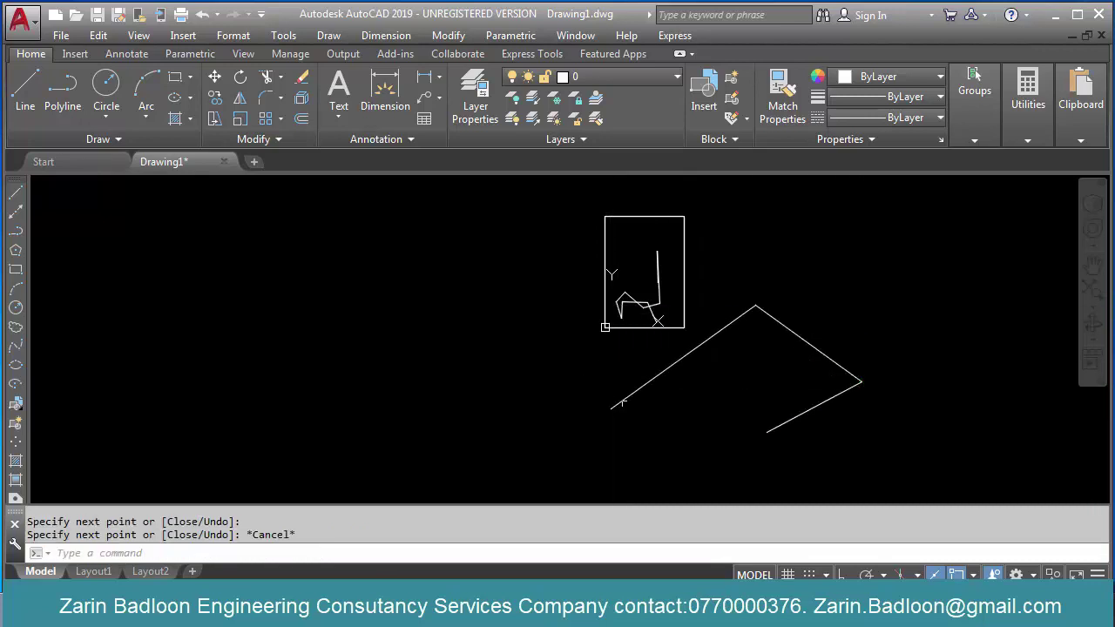
Step: Erase the rectangle together with all the test lines inside and outside it
{"action": "scroll", "coordinate": [578, 422], "scroll_direction": "down", "scroll_amount": 4}
{"action": "left_click", "coordinate": [523, 468]}
{"action": "left_click", "coordinate": [809, 293]}
{"action": "type", "text": "e"}
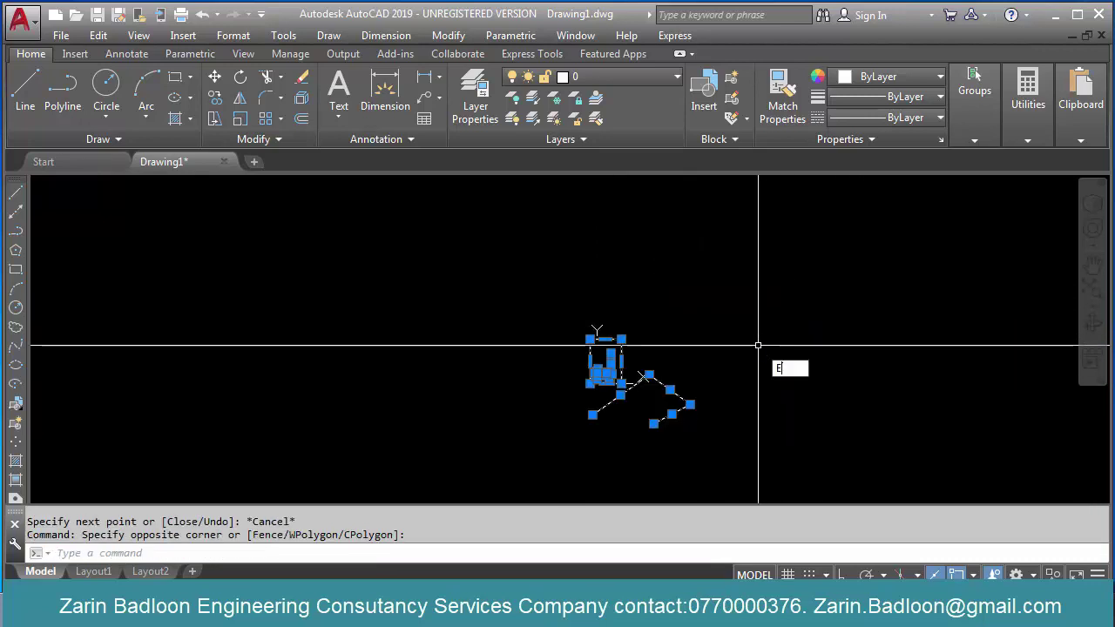
{"action": "key", "text": "Return"}
{"action": "key", "text": "Escape"}
{"action": "key", "text": "Escape"}
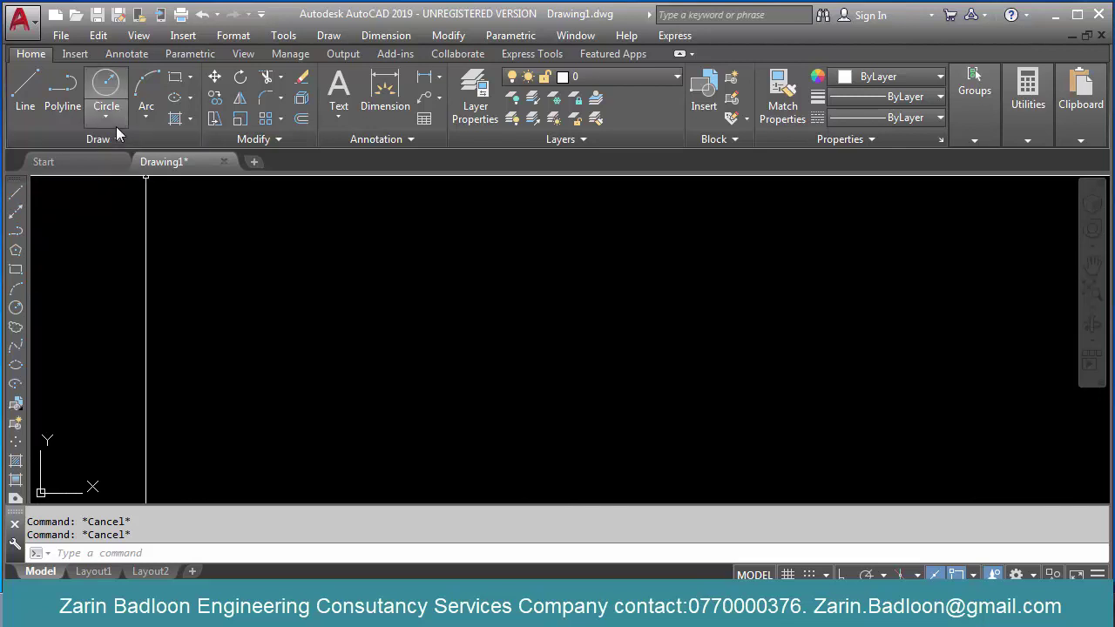
{"action": "left_click", "coordinate": [327, 35]}
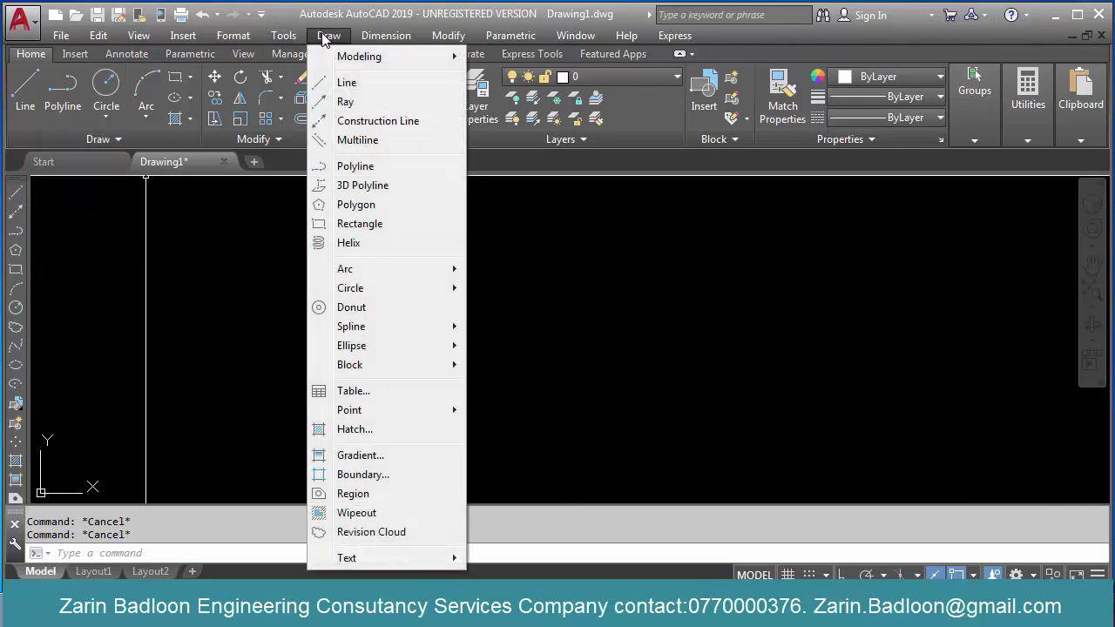
{"action": "left_click", "coordinate": [631, 321]}
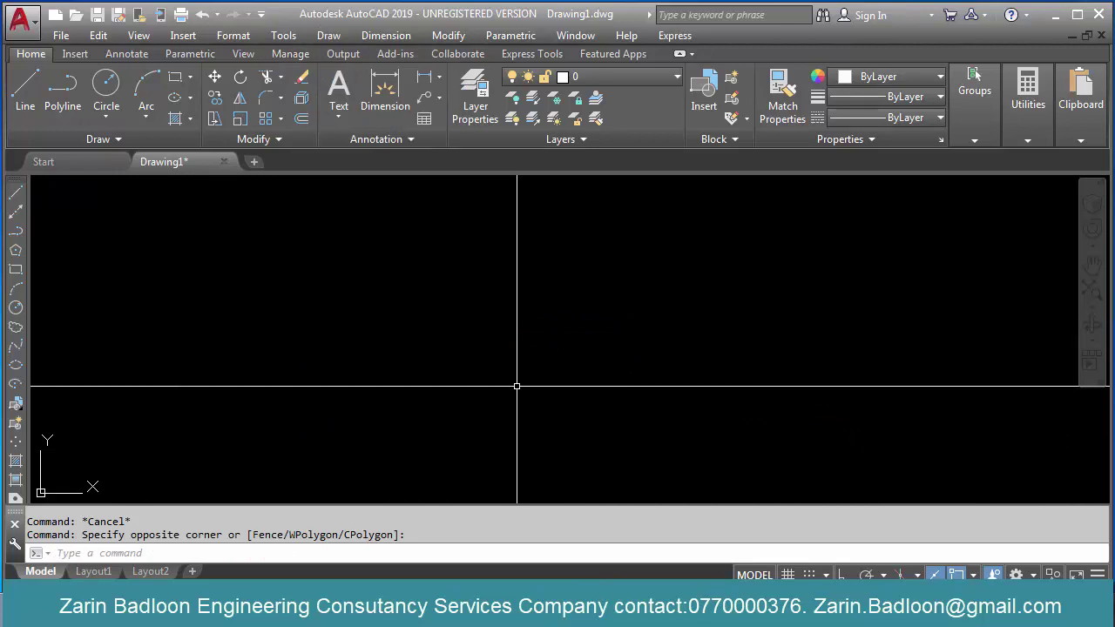
{"action": "type", "text": "L"}
{"action": "key", "text": "Return"}
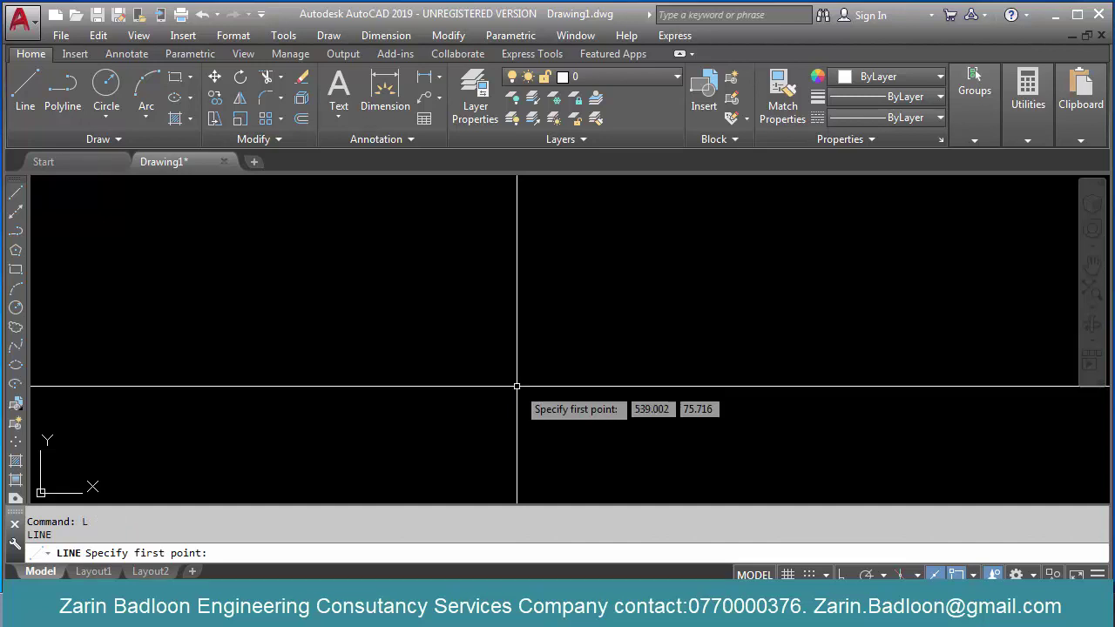
{"action": "key", "text": "Escape"}
{"action": "left_click", "coordinate": [499, 375]}
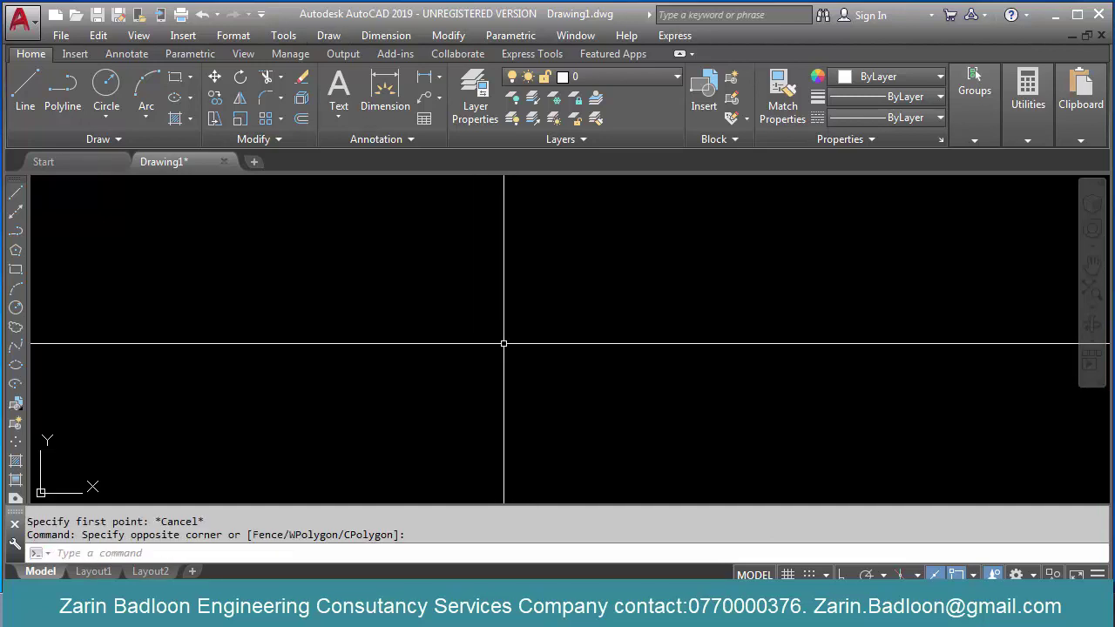
{"action": "key", "text": "Escape"}
{"action": "type", "text": "L"}
{"action": "key", "text": "Return"}
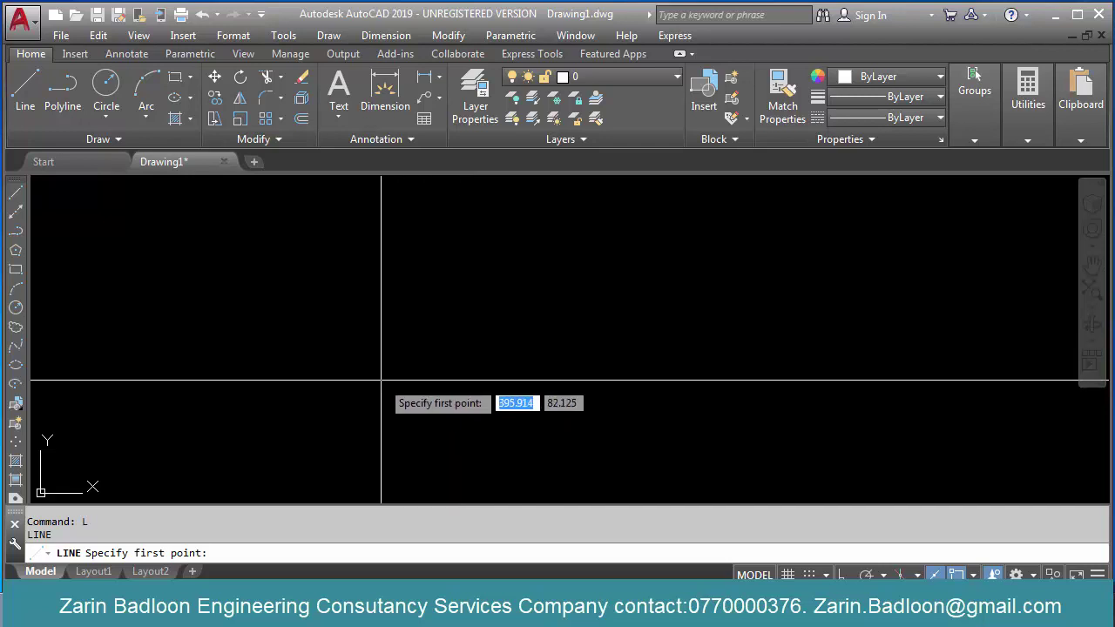
{"action": "key", "text": "Escape"}
{"action": "key", "text": "Escape"}
{"action": "key", "text": "Escape"}
Step: Draw a freehand zigzag of four connected line segments across the empty drawing area with the Line command
{"action": "type", "text": "L"}
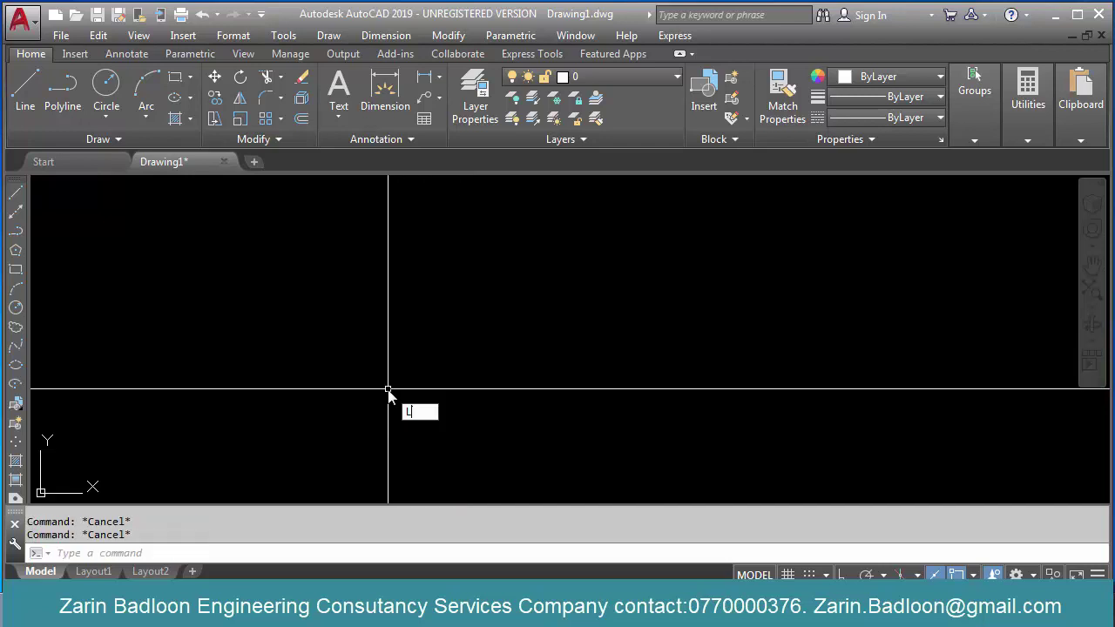
{"action": "key", "text": "Return"}
{"action": "left_click", "coordinate": [353, 439]}
{"action": "left_click", "coordinate": [552, 304]}
{"action": "left_click", "coordinate": [704, 402]}
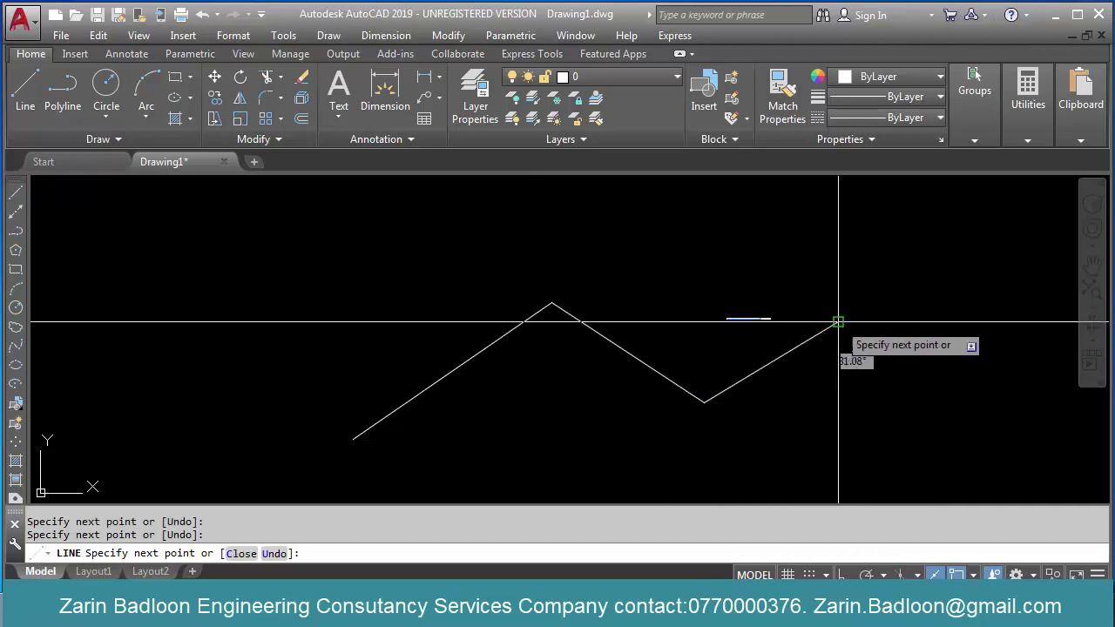
{"action": "left_click", "coordinate": [839, 323]}
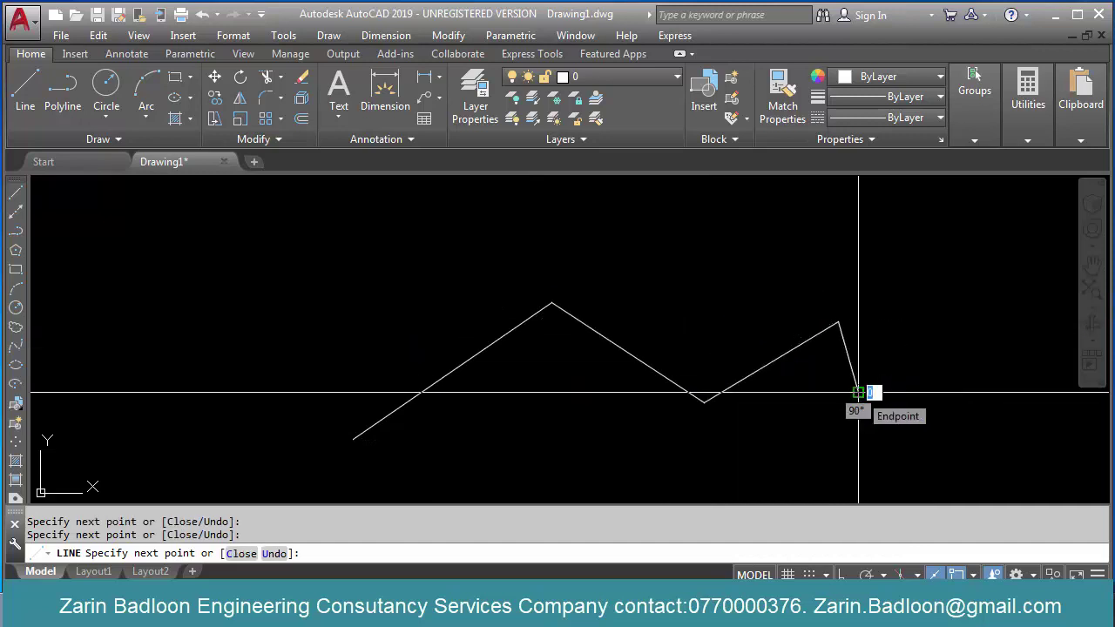
{"action": "left_click", "coordinate": [859, 392]}
{"action": "key", "text": "Return"}
Step: Draw a separate slanted line 140 units long below the zigzag
{"action": "key", "text": "Return"}
{"action": "left_click", "coordinate": [488, 459]}
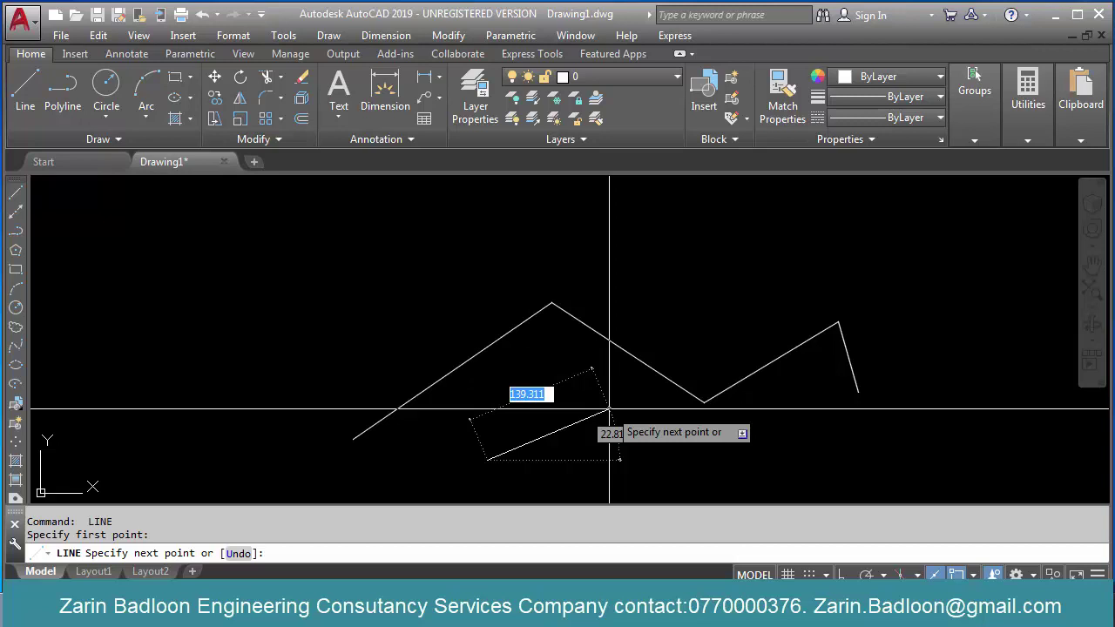
{"action": "type", "text": "140"}
{"action": "key", "text": "Return"}
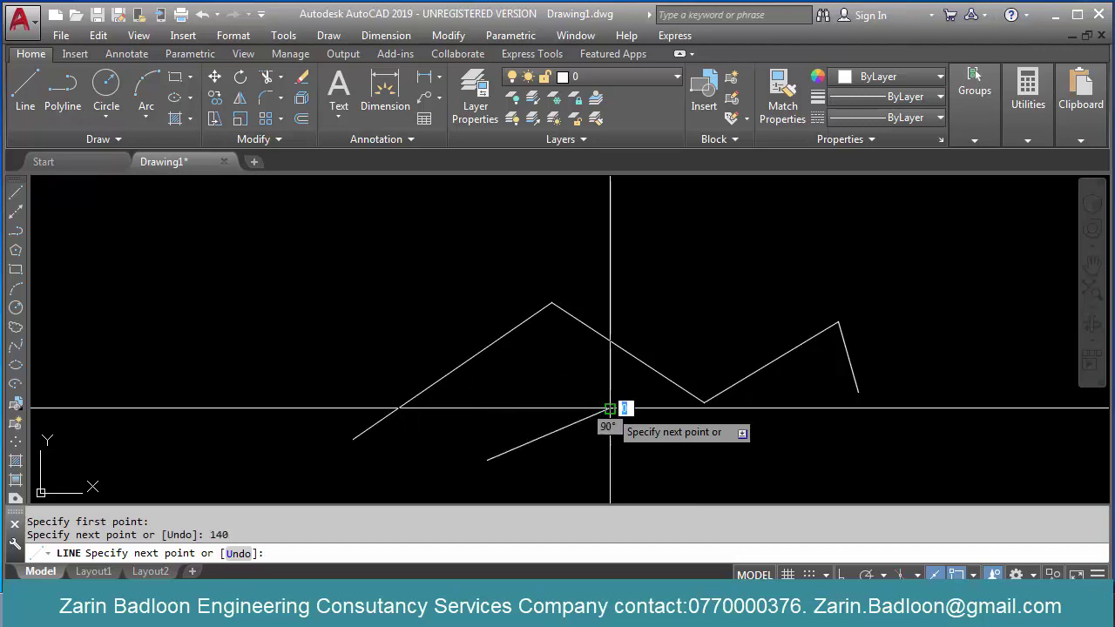
{"action": "key", "text": "Return"}
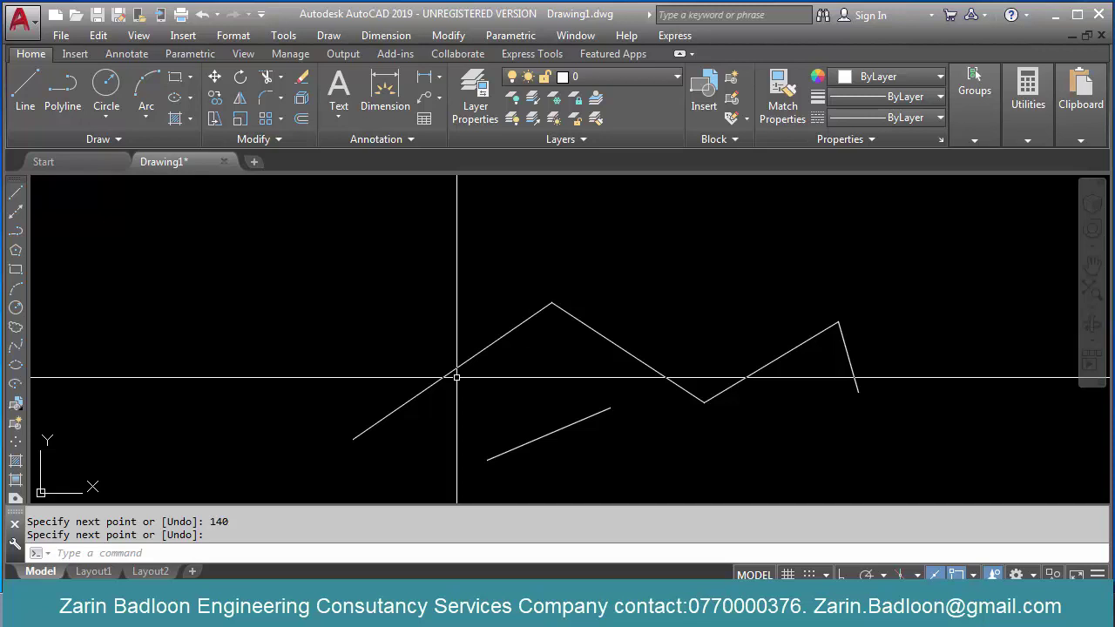
{"action": "key", "text": "Escape"}
{"action": "key", "text": "Escape"}
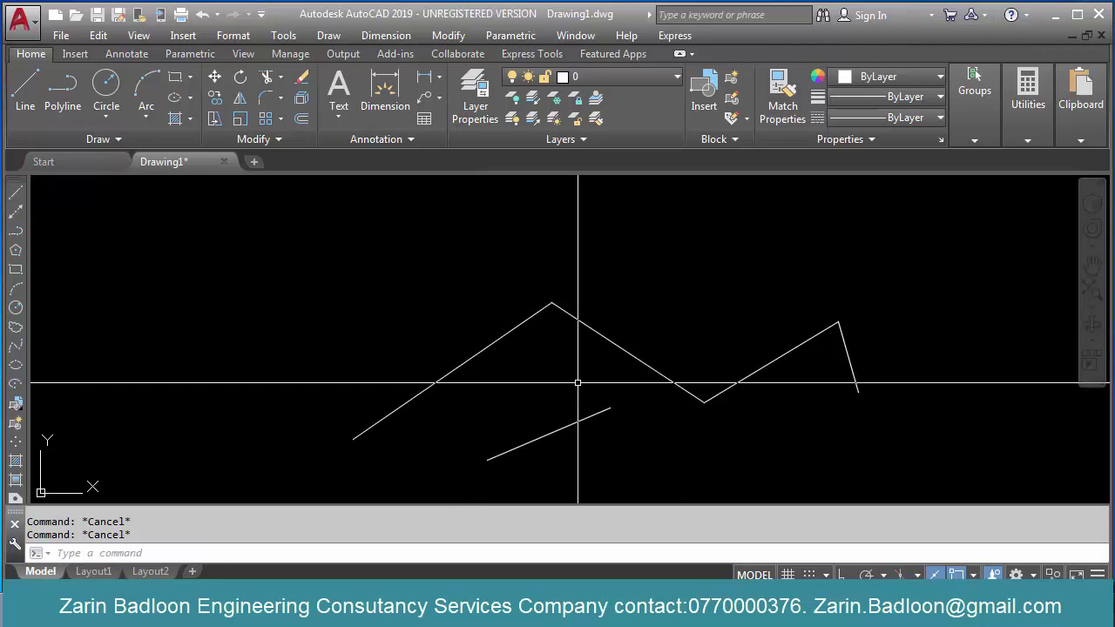
Step: Erase the zigzag and the separate slanted line below it
{"action": "type", "text": "e"}
{"action": "key", "text": "Return"}
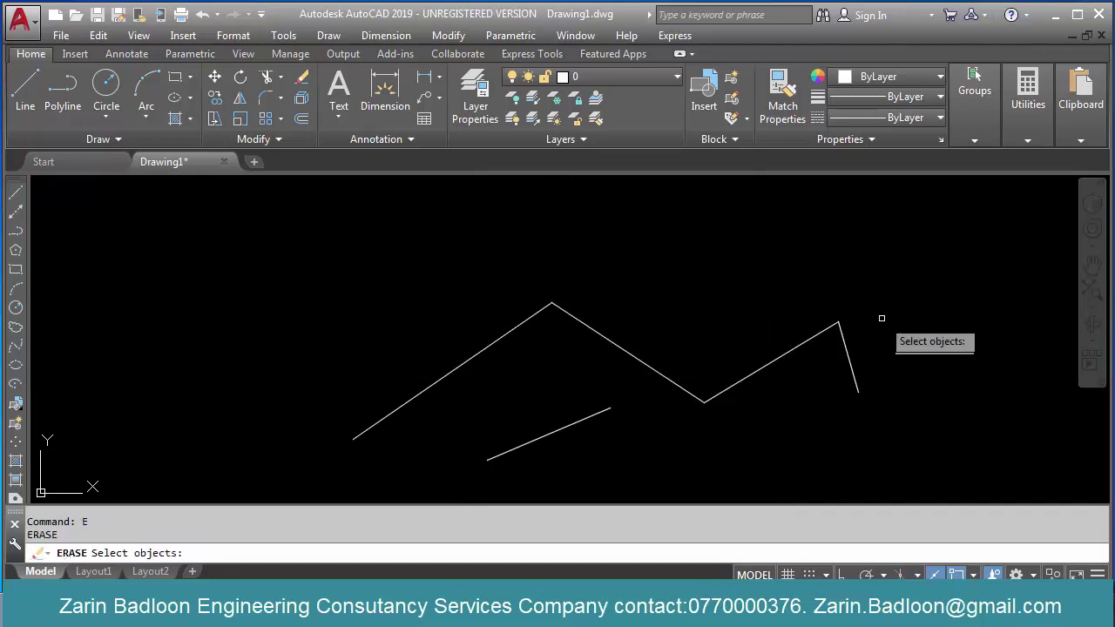
{"action": "left_click", "coordinate": [881, 316]}
{"action": "left_click", "coordinate": [461, 440]}
{"action": "key", "text": "Return"}
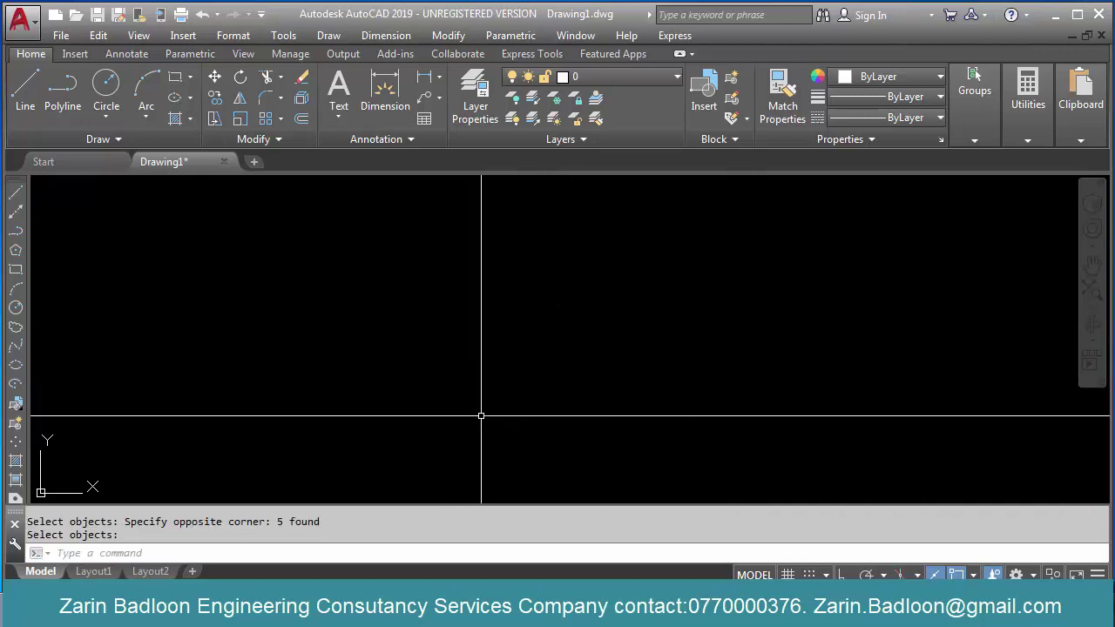
Step: Draw a horizontal line from the origin 0,0 to a next point at relative coordinates 50,0
{"action": "type", "text": "l"}
{"action": "key", "text": "Return"}
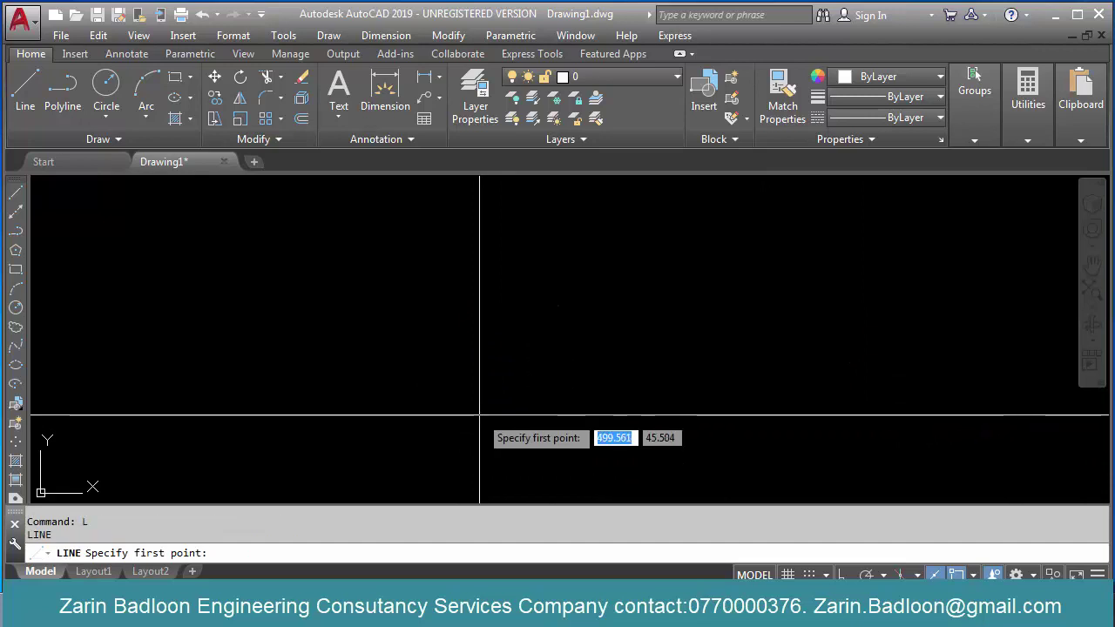
{"action": "type", "text": "0"}
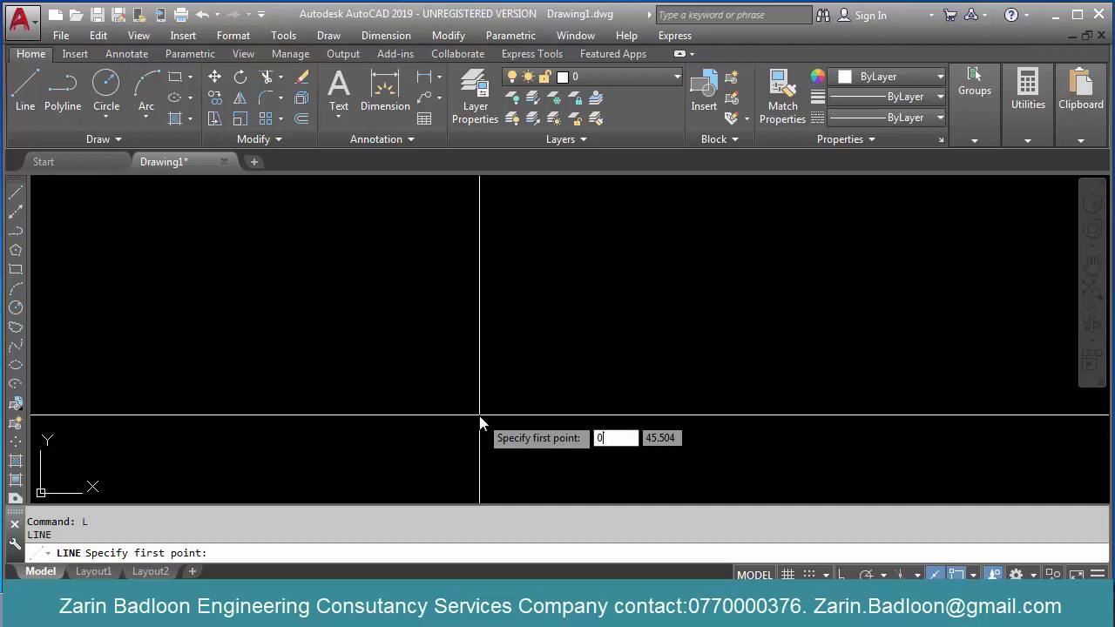
{"action": "key", "text": "Tab"}
{"action": "type", "text": "0"}
{"action": "key", "text": "Return"}
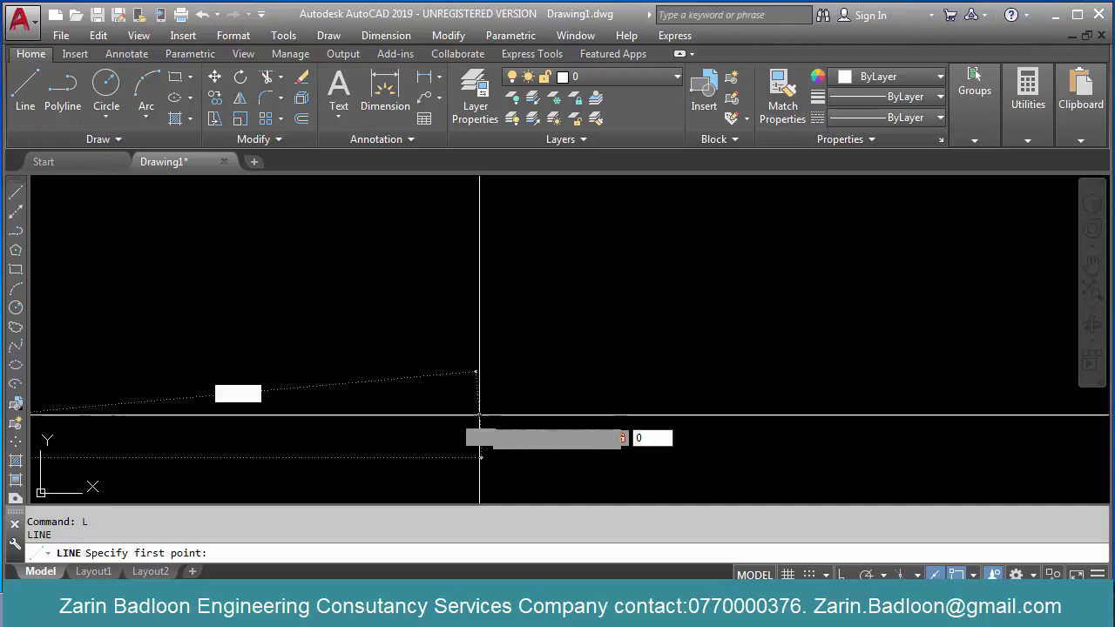
{"action": "scroll", "coordinate": [530, 341], "scroll_direction": "down", "scroll_amount": 5}
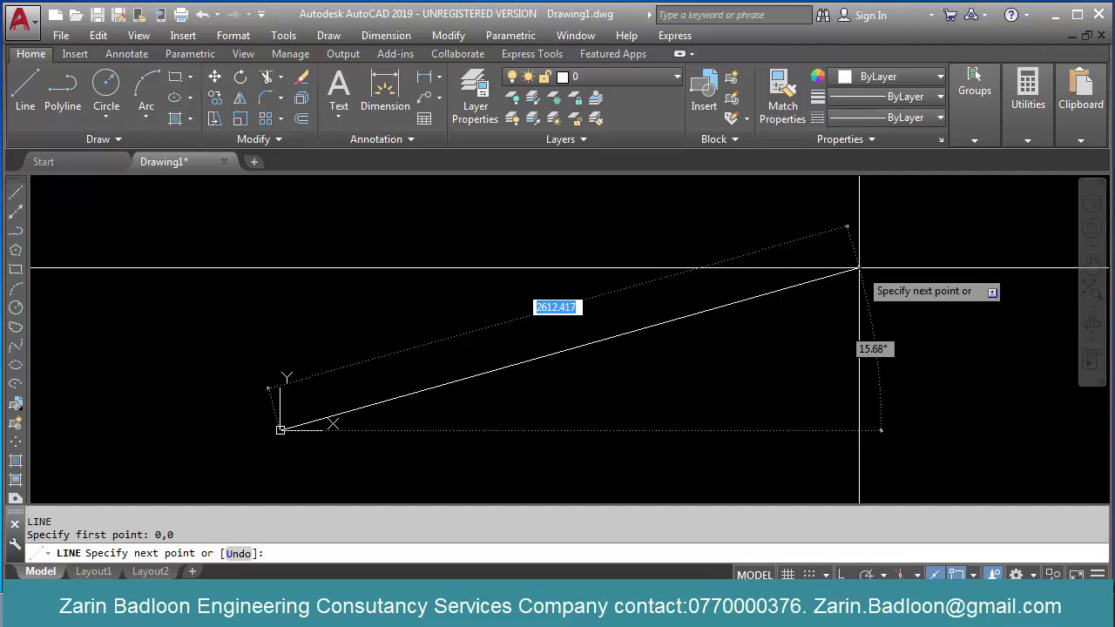
{"action": "type", "text": "50"}
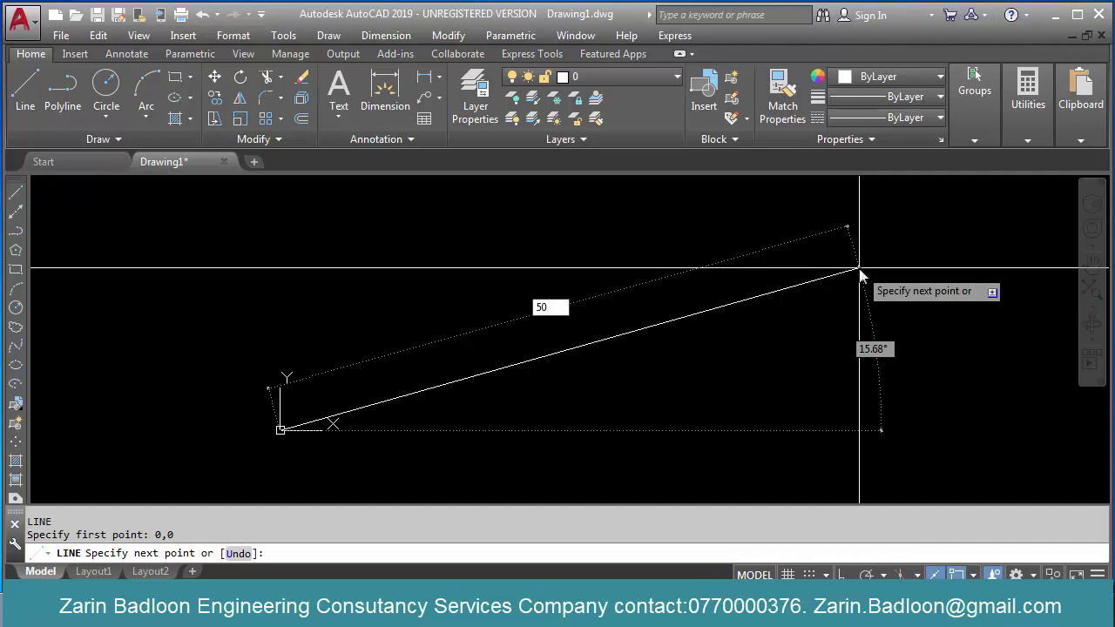
{"action": "key", "text": "Tab"}
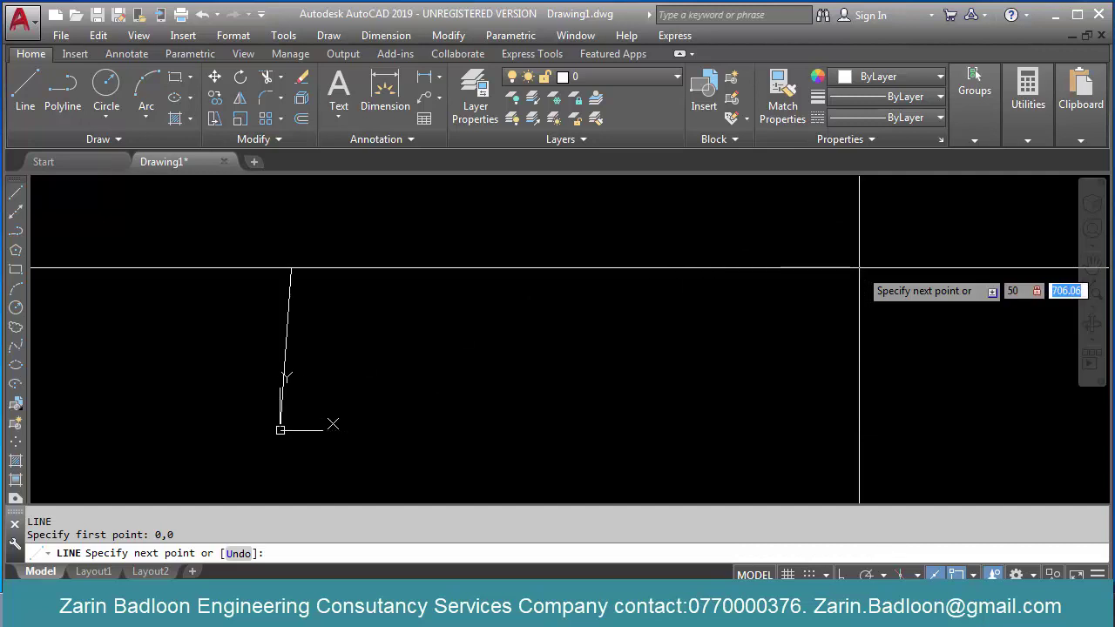
{"action": "type", "text": "0"}
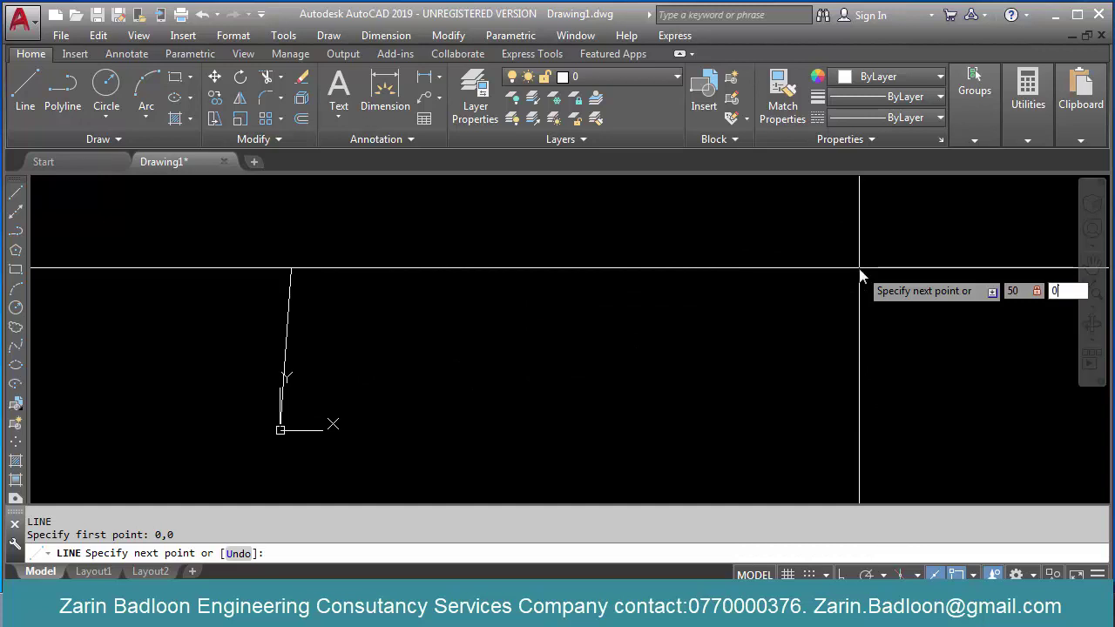
{"action": "key", "text": "Return"}
{"action": "key", "text": "Return"}
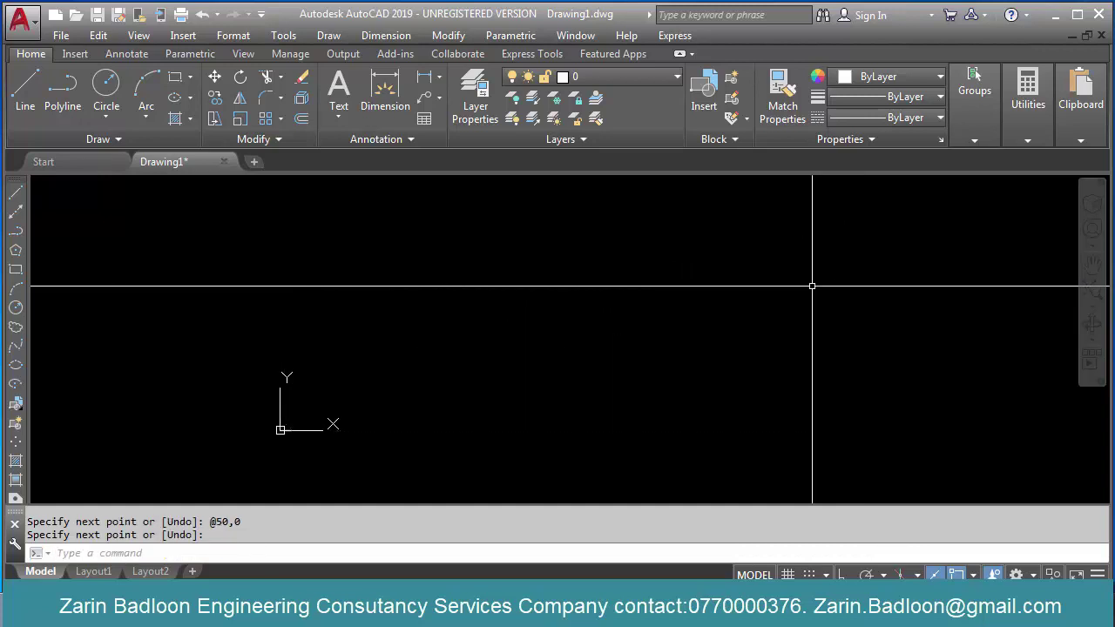
Step: Inspect the horizontal line starting at the origin up close, selecting it to check its endpoints
{"action": "scroll", "coordinate": [288, 428], "scroll_direction": "up", "scroll_amount": 14}
{"action": "middle_click_drag", "start_coordinate": [378, 385], "coordinate": [700, 448]}
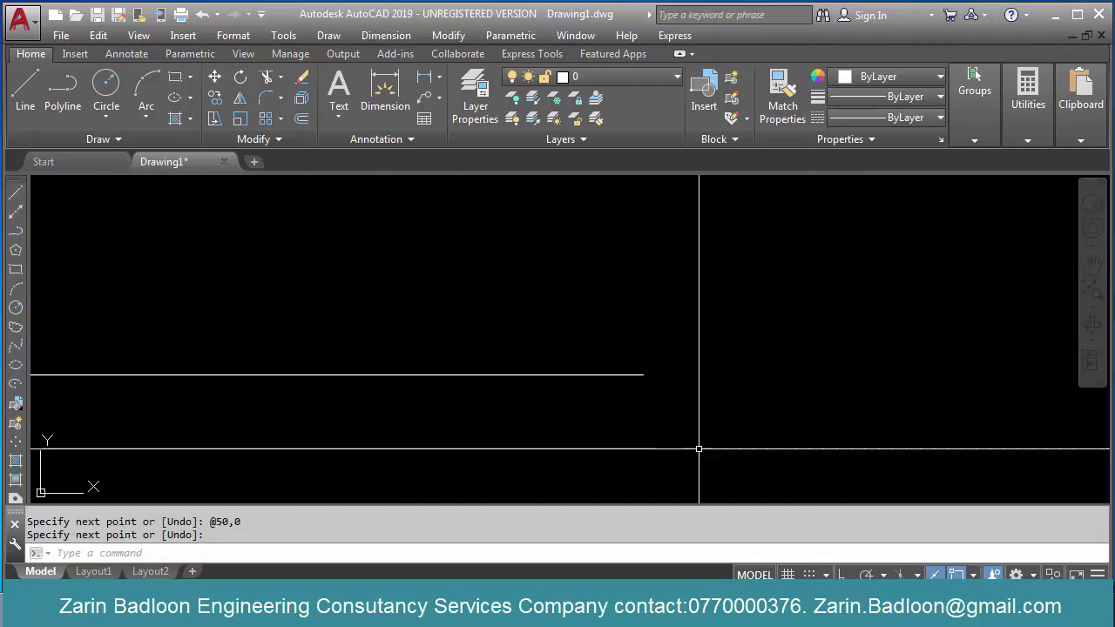
{"action": "left_click", "coordinate": [610, 374]}
{"action": "scroll", "coordinate": [570, 389], "scroll_direction": "down", "scroll_amount": 4}
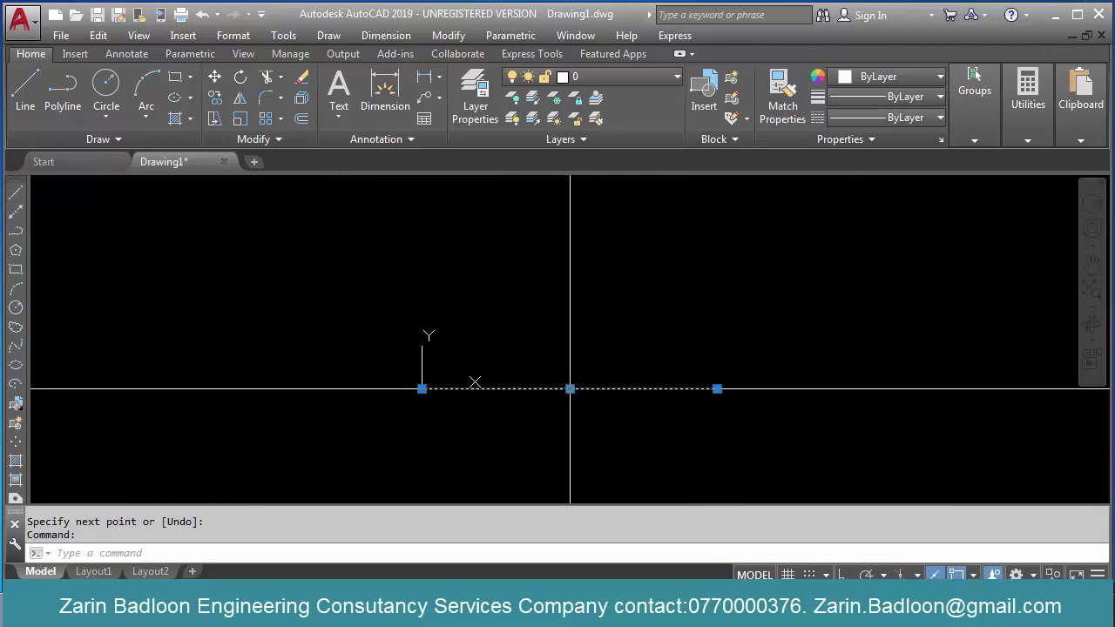
{"action": "scroll", "coordinate": [583, 420], "scroll_direction": "up", "scroll_amount": 4}
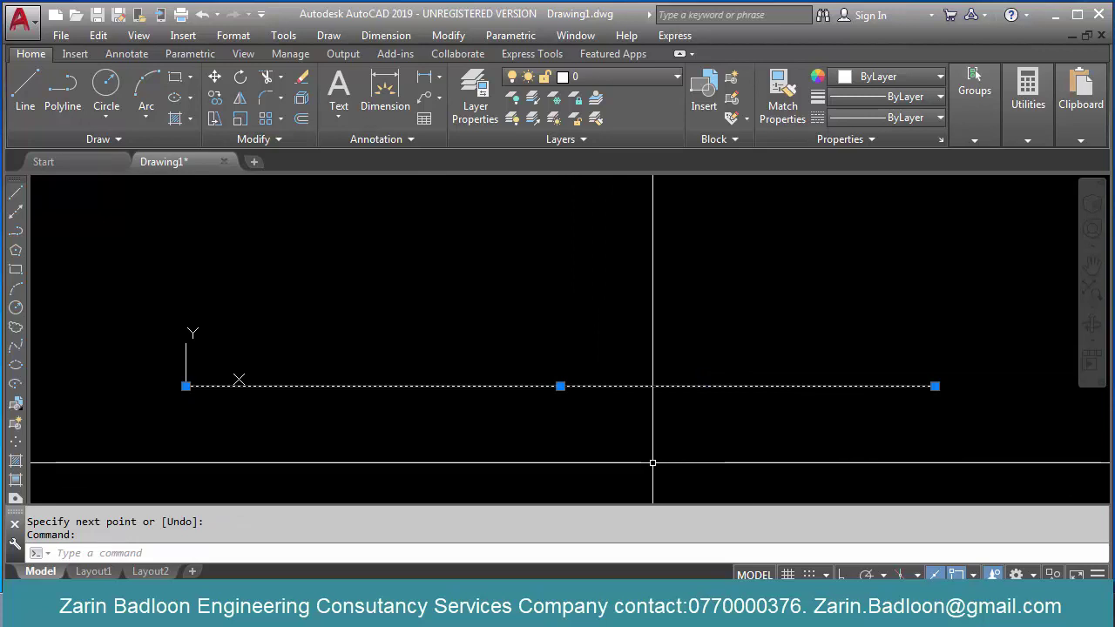
{"action": "key", "text": "Escape"}
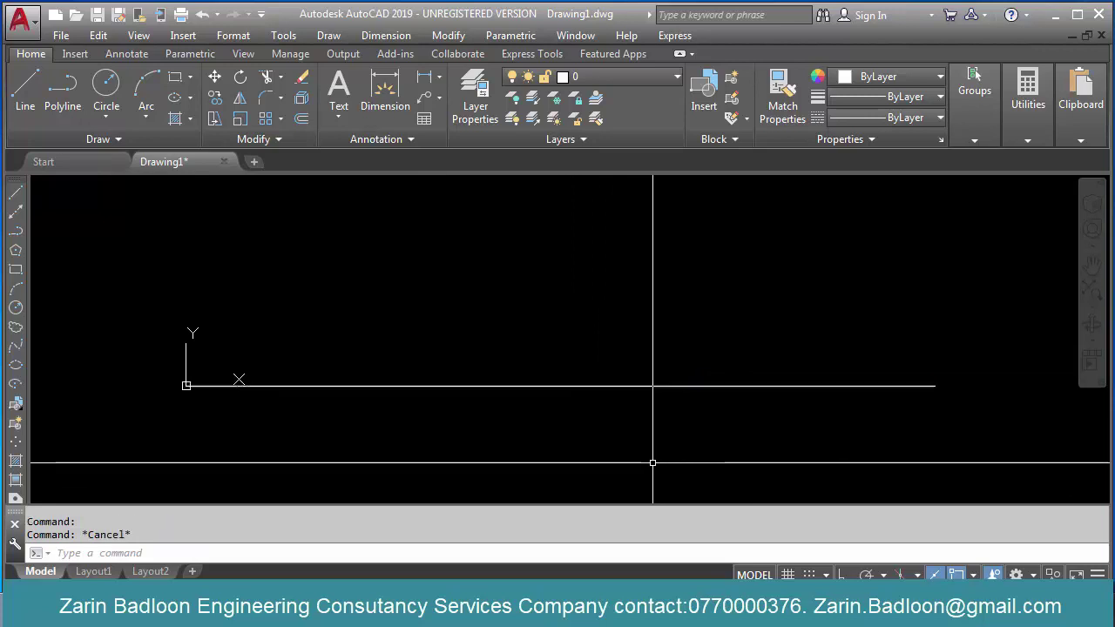
{"action": "type", "text": "l"}
{"action": "key", "text": "Return"}
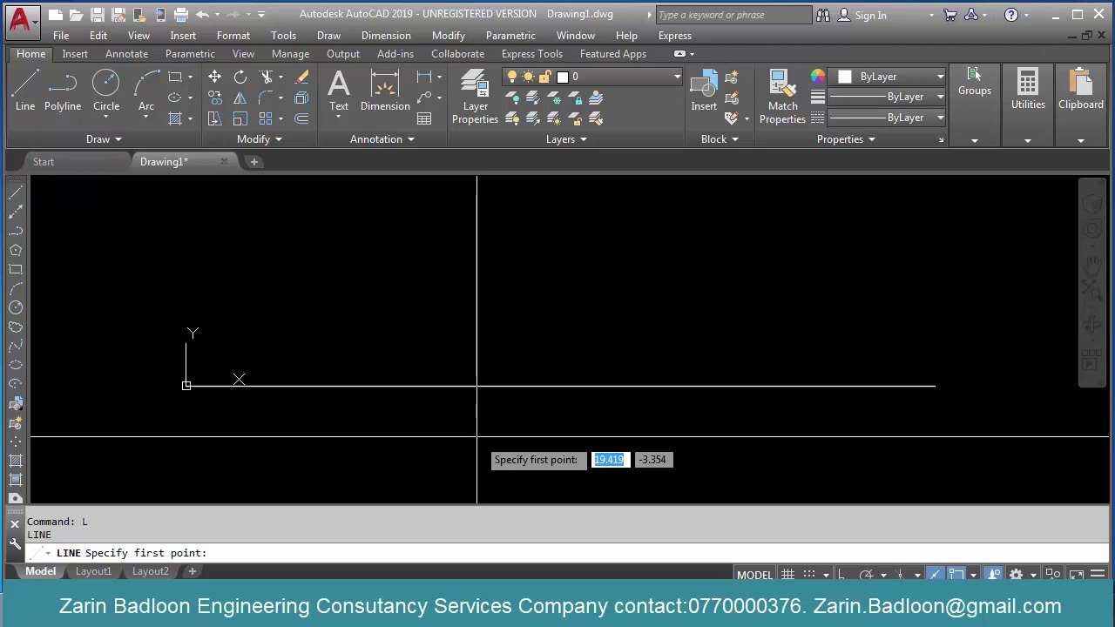
{"action": "type", "text": "50"}
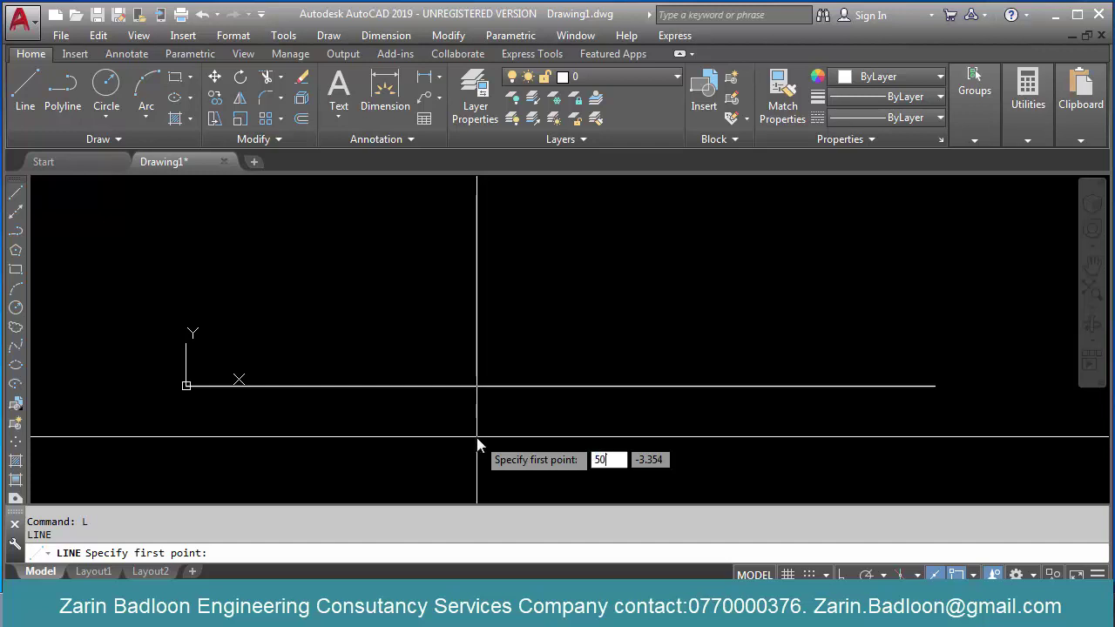
{"action": "key", "text": "Return"}
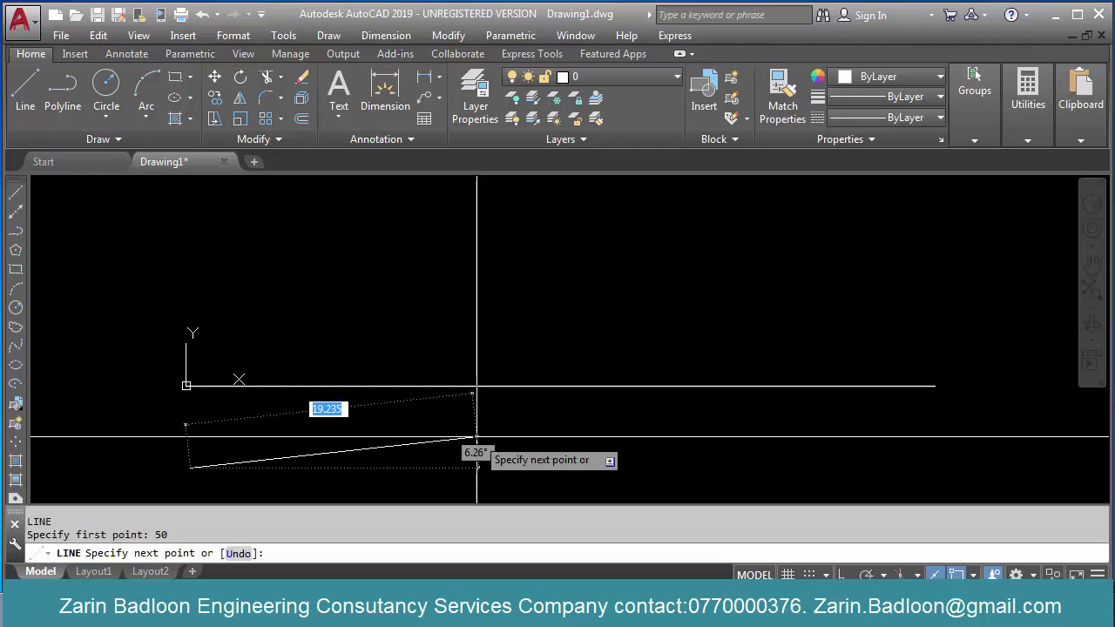
{"action": "key", "text": "Escape"}
Step: Start a new line at absolute coordinates 50,50 and draw its first segment to relative coordinates 30,30
{"action": "key", "text": "Return"}
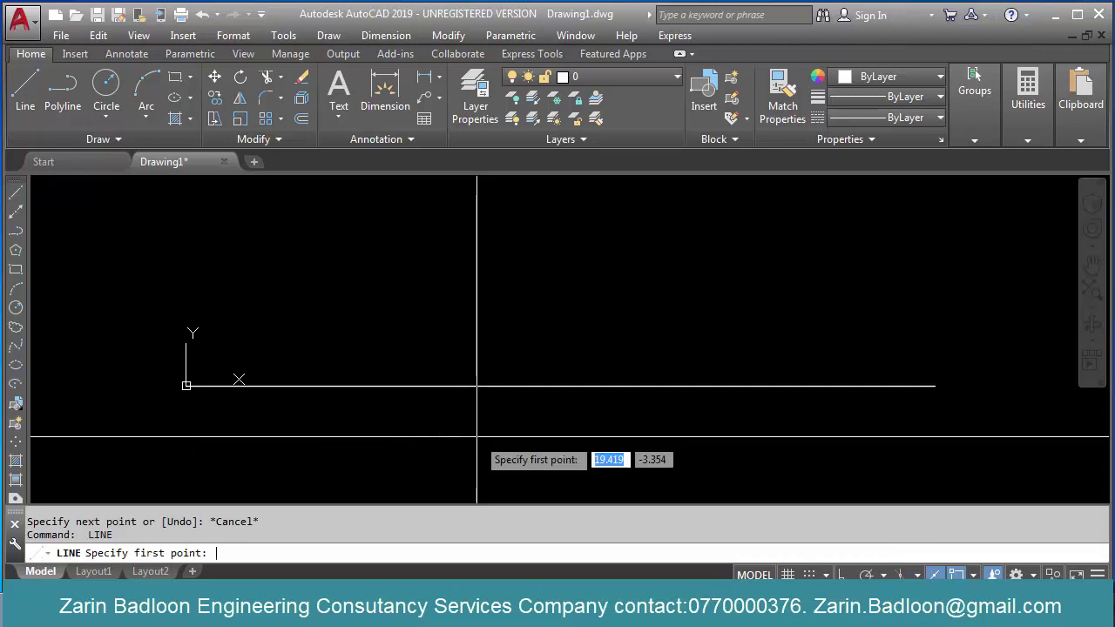
{"action": "type", "text": "50"}
{"action": "key", "text": "Tab"}
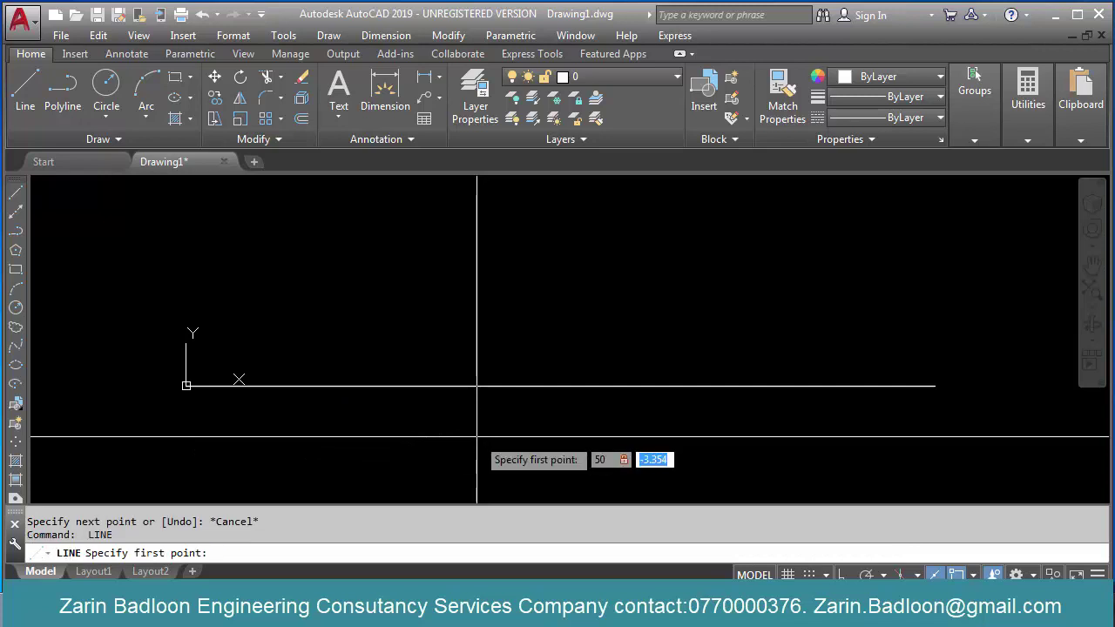
{"action": "type", "text": "50"}
{"action": "key", "text": "Return"}
{"action": "scroll", "coordinate": [462, 461], "scroll_direction": "down", "scroll_amount": 5}
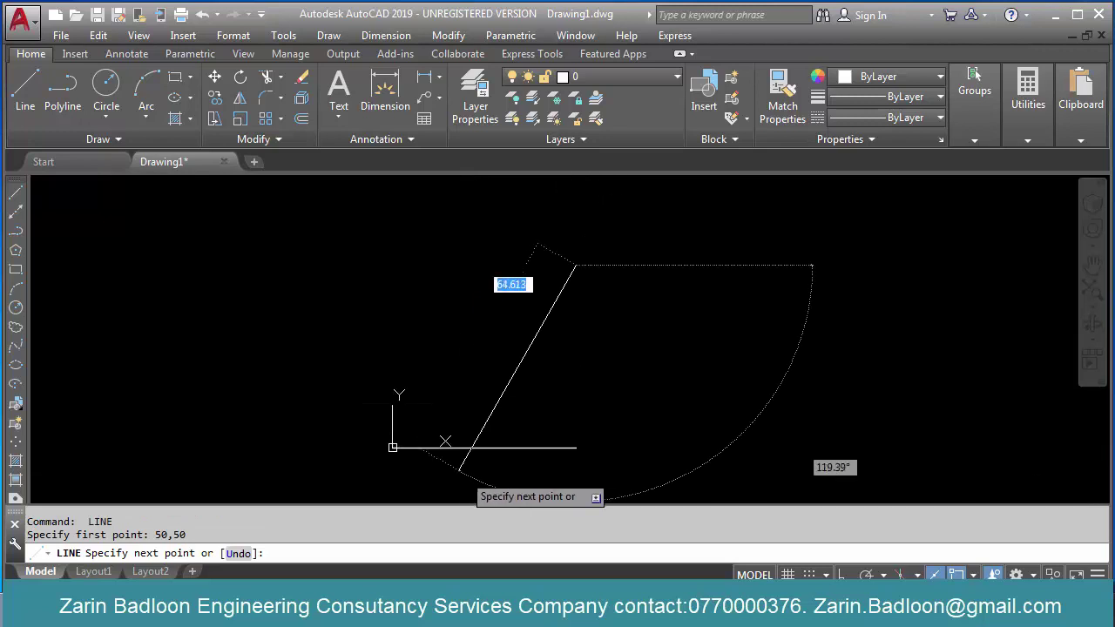
{"action": "scroll", "coordinate": [462, 472], "scroll_direction": "down", "scroll_amount": 2}
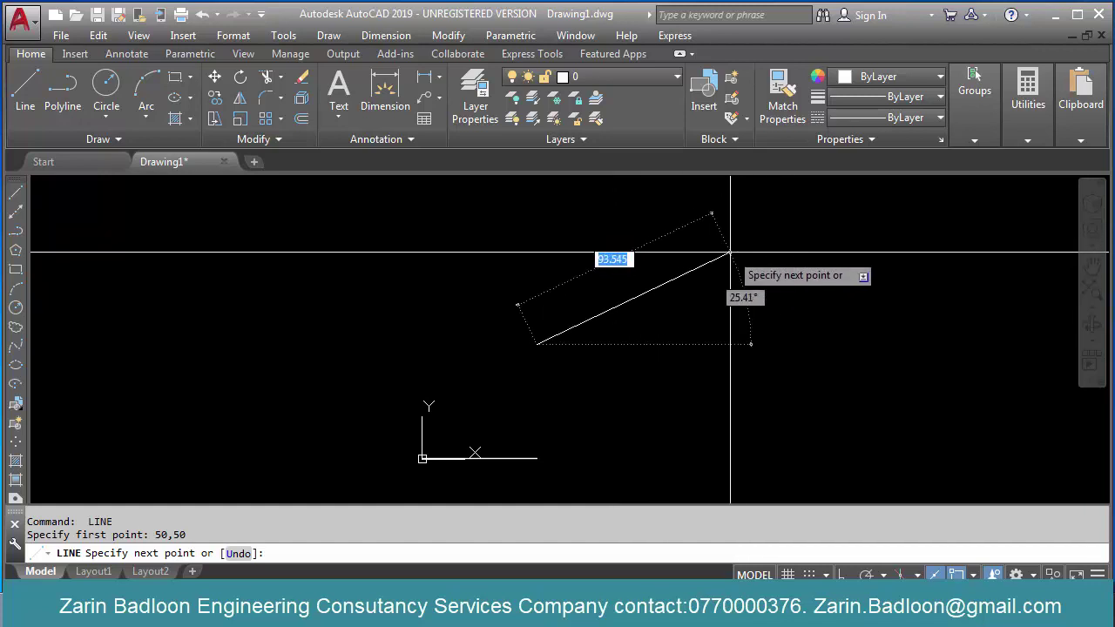
{"action": "type", "text": "30,30"}
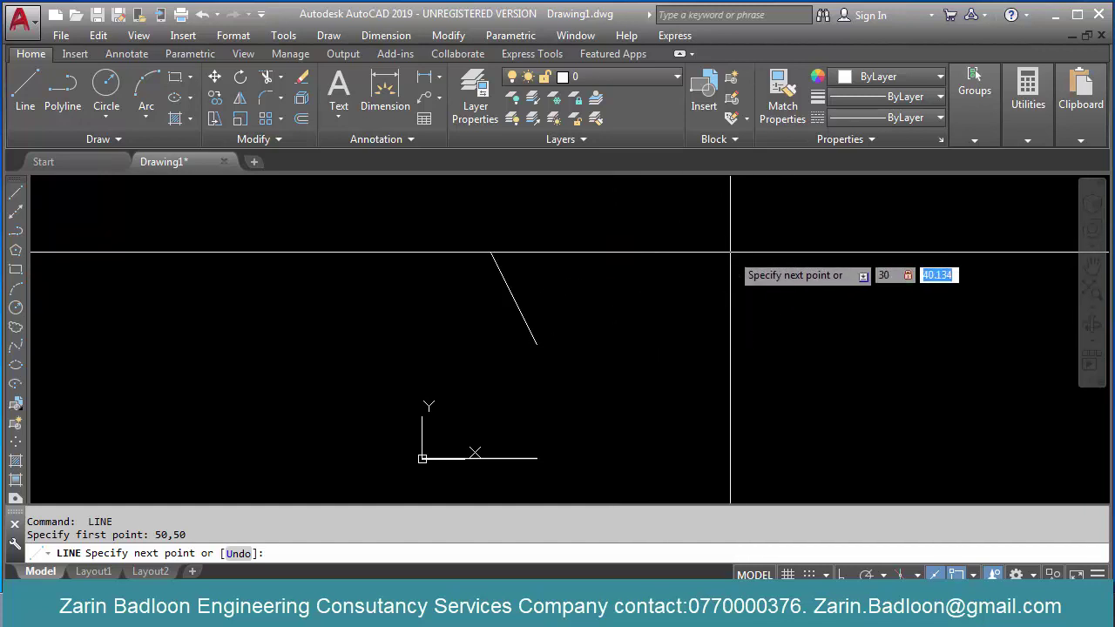
{"action": "key", "text": "Return"}
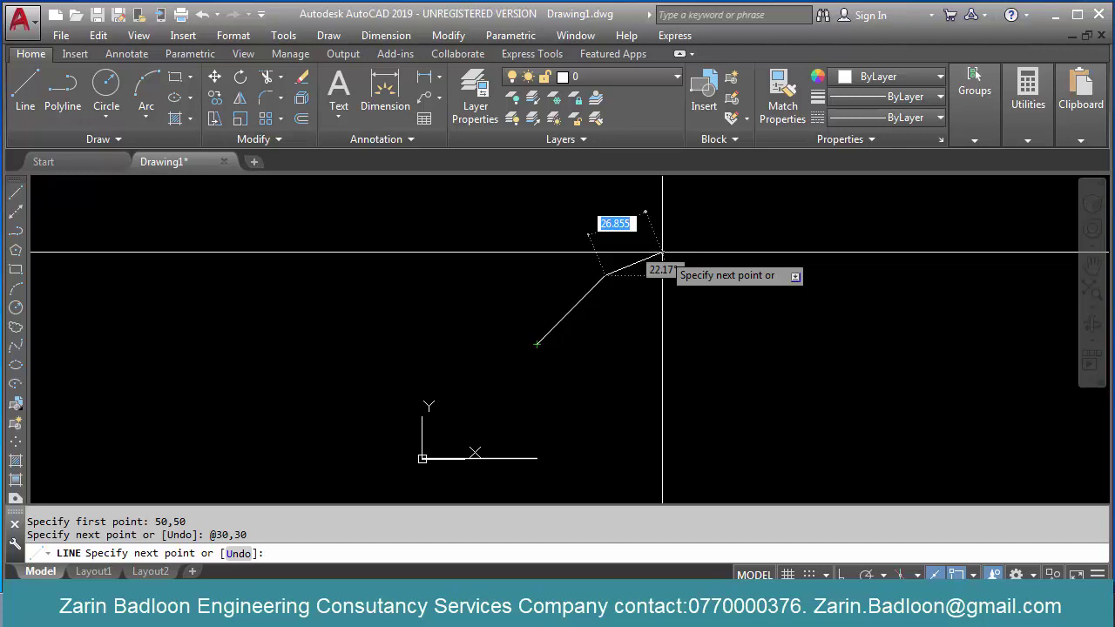
Step: Continue the chain with a vertical segment to relative coordinates 0,20
{"action": "type", "text": "0"}
{"action": "key", "text": "Tab"}
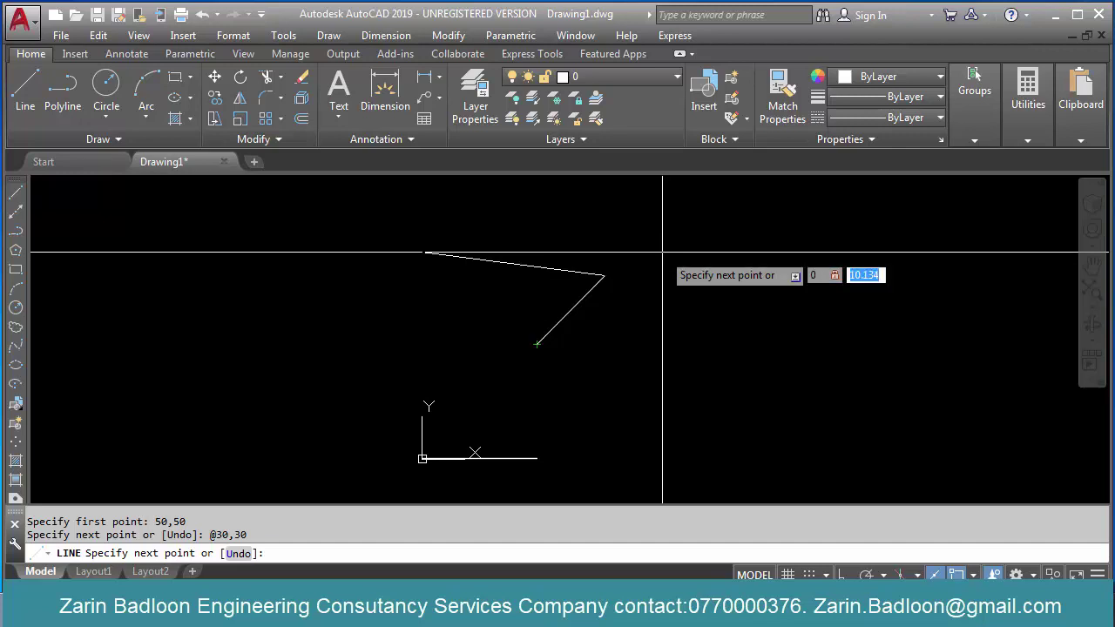
{"action": "type", "text": "20"}
{"action": "key", "text": "Return"}
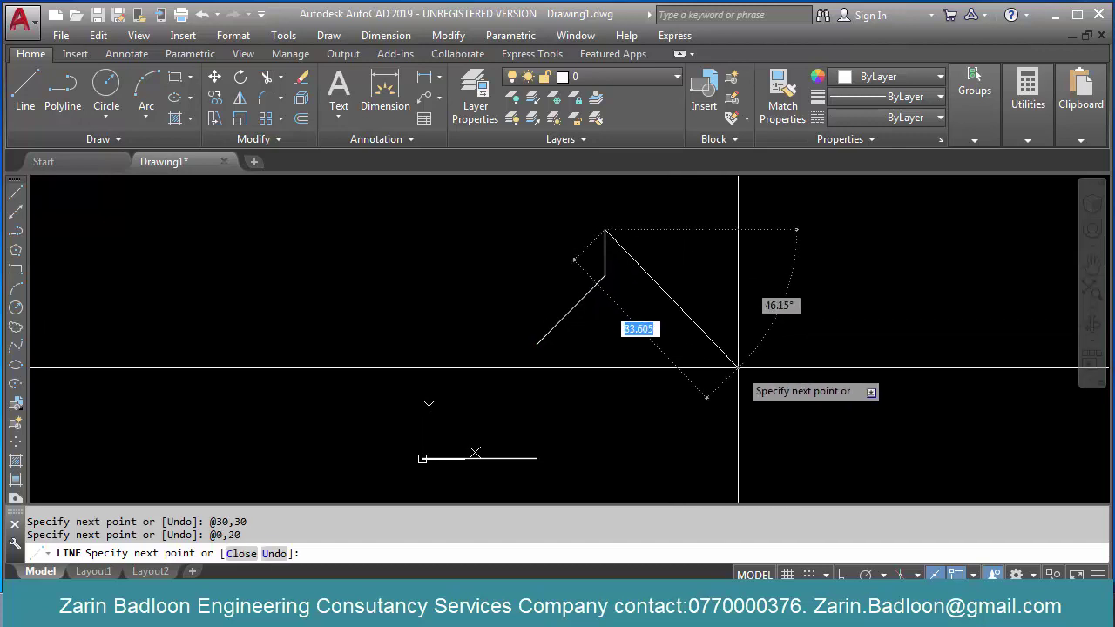
Step: Continue the line chain from the top of the vertical segment to relative coordinates -30,30
{"action": "scroll", "coordinate": [738, 369], "scroll_direction": "down", "scroll_amount": 4}
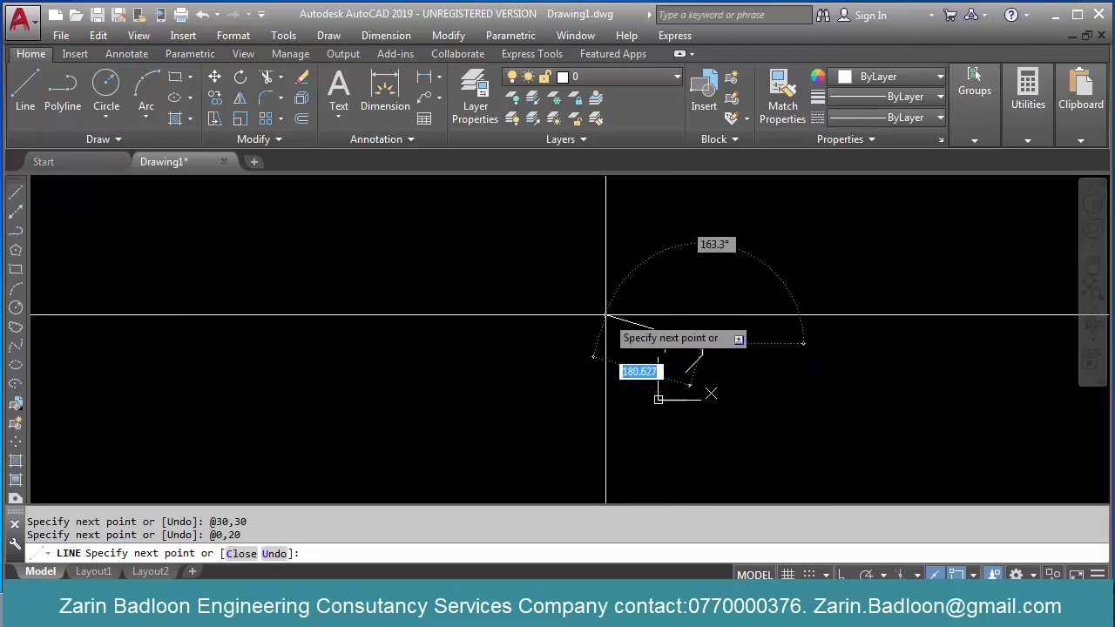
{"action": "scroll", "coordinate": [612, 311], "scroll_direction": "up", "scroll_amount": 2}
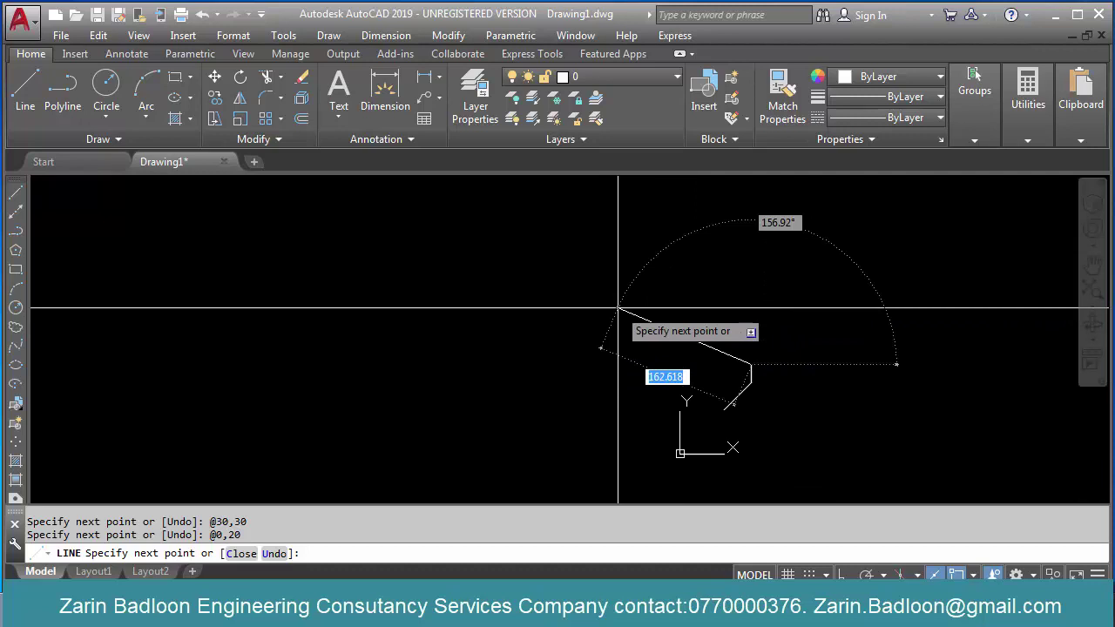
{"action": "type", "text": "-30"}
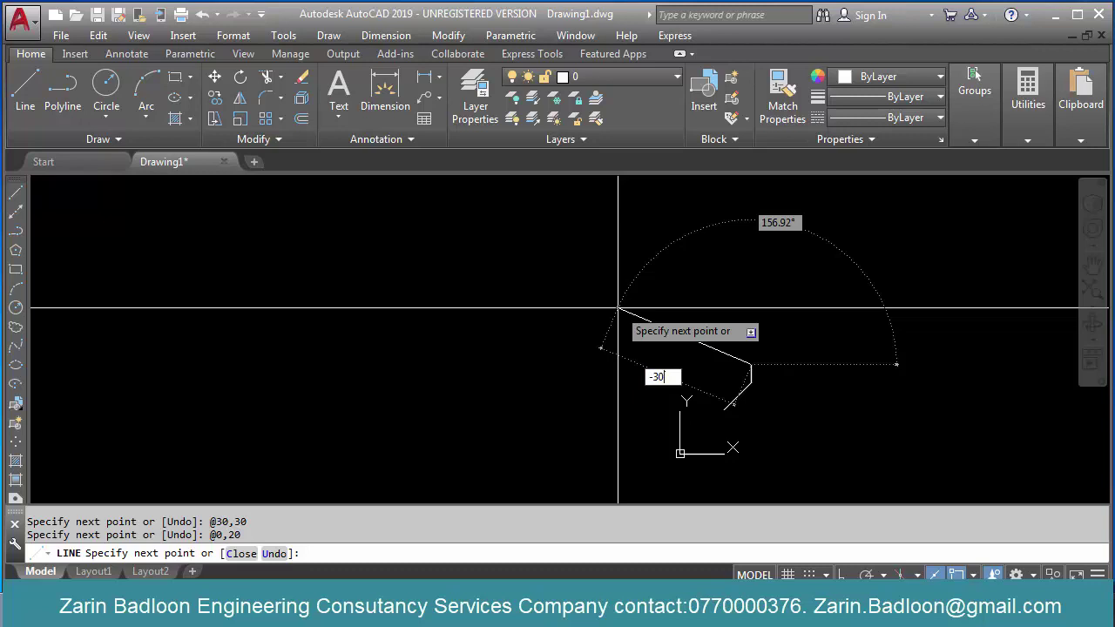
{"action": "key", "text": "Tab"}
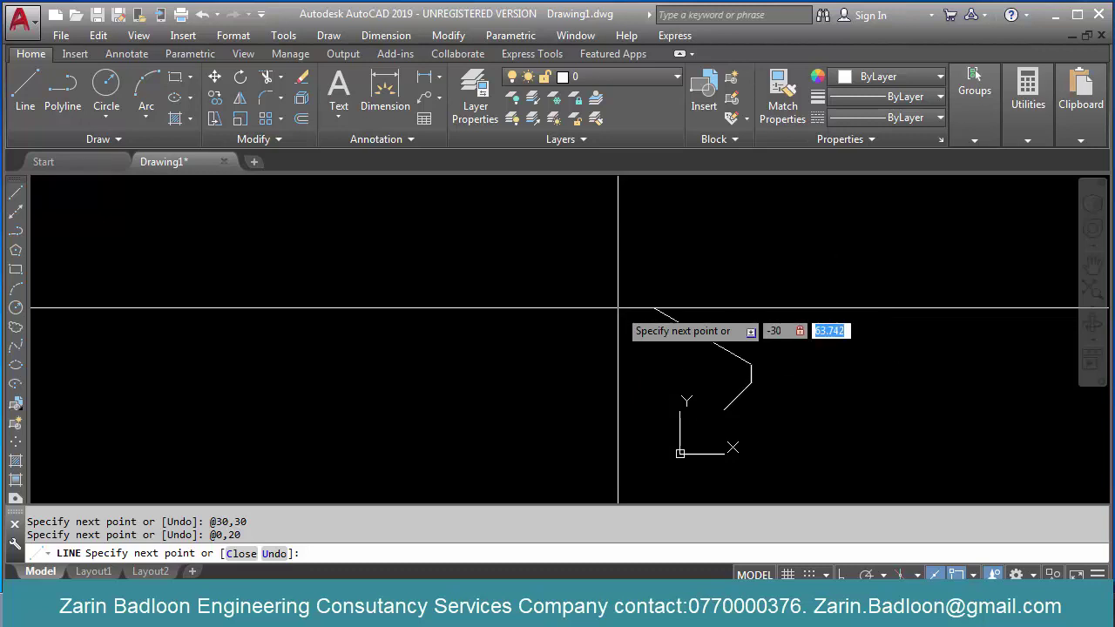
{"action": "type", "text": "30"}
{"action": "key", "text": "Return"}
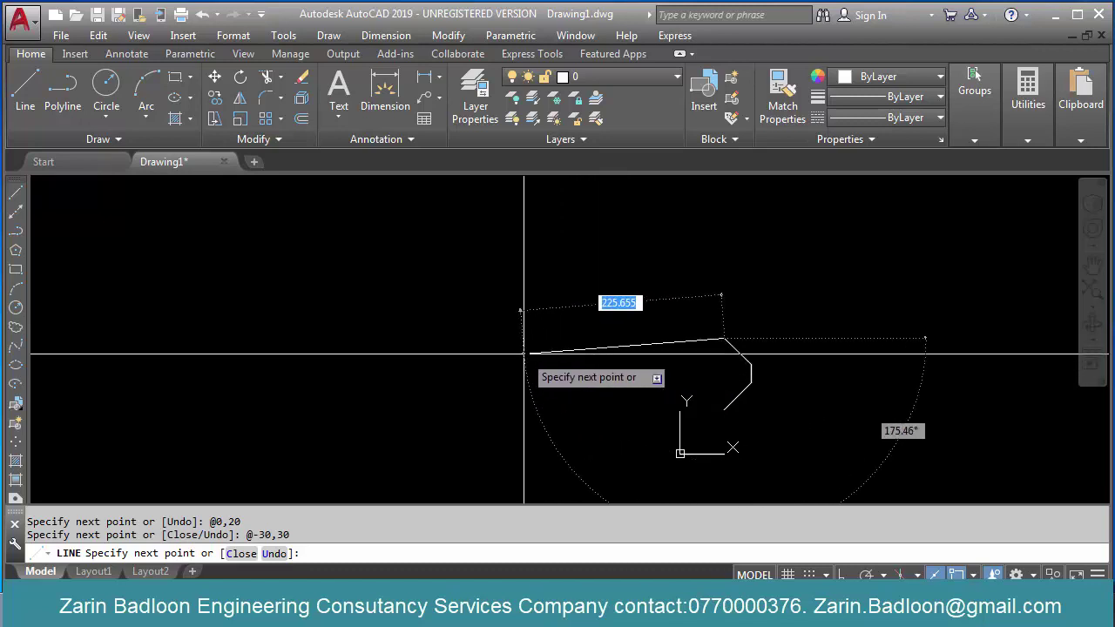
Step: Add a horizontal segment to the chain, running to relative coordinates -25,0
{"action": "type", "text": "-25"}
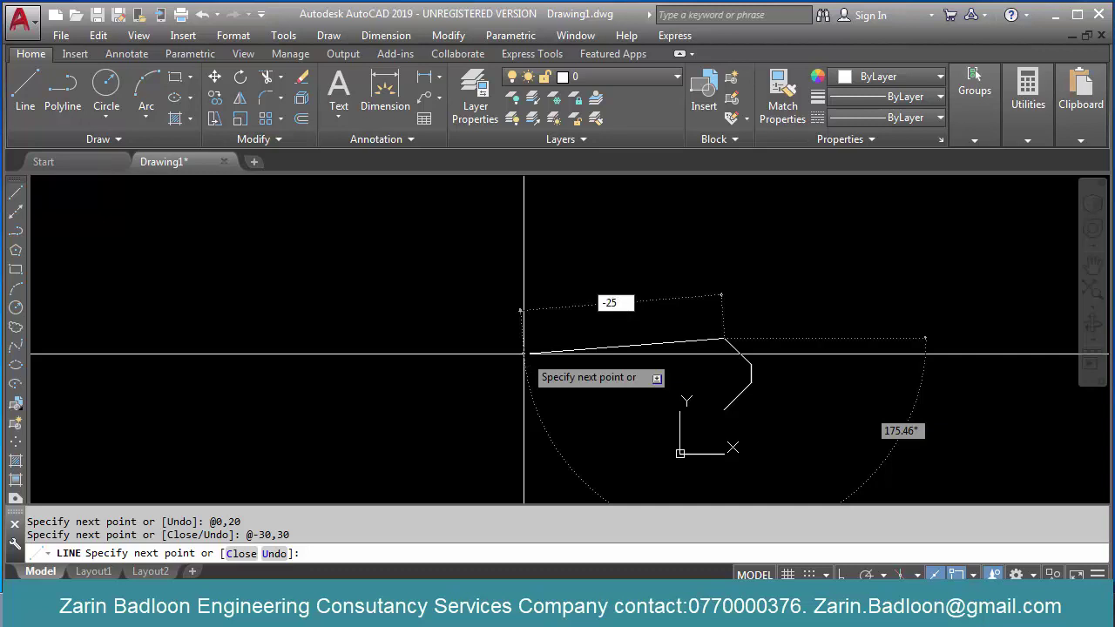
{"action": "key", "text": "Tab"}
{"action": "type", "text": "0"}
{"action": "key", "text": "Return"}
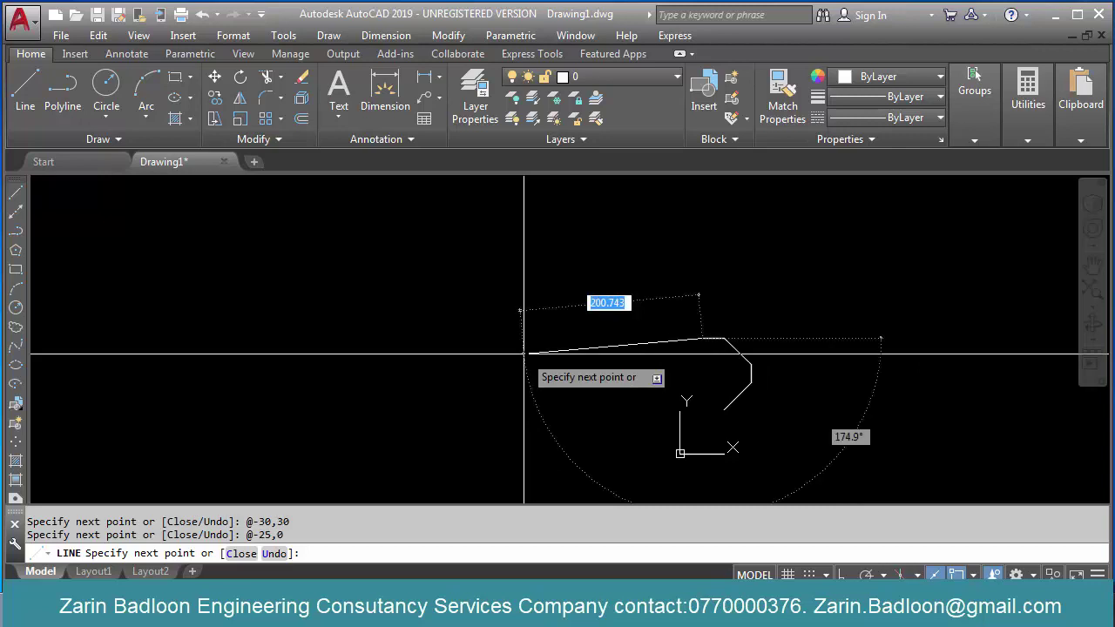
Step: Extend the chain with a segment to relative coordinates -30,-30 and end the Line command
{"action": "scroll", "coordinate": [610, 401], "scroll_direction": "down", "scroll_amount": 3}
{"action": "scroll", "coordinate": [662, 392], "scroll_direction": "up", "scroll_amount": 9}
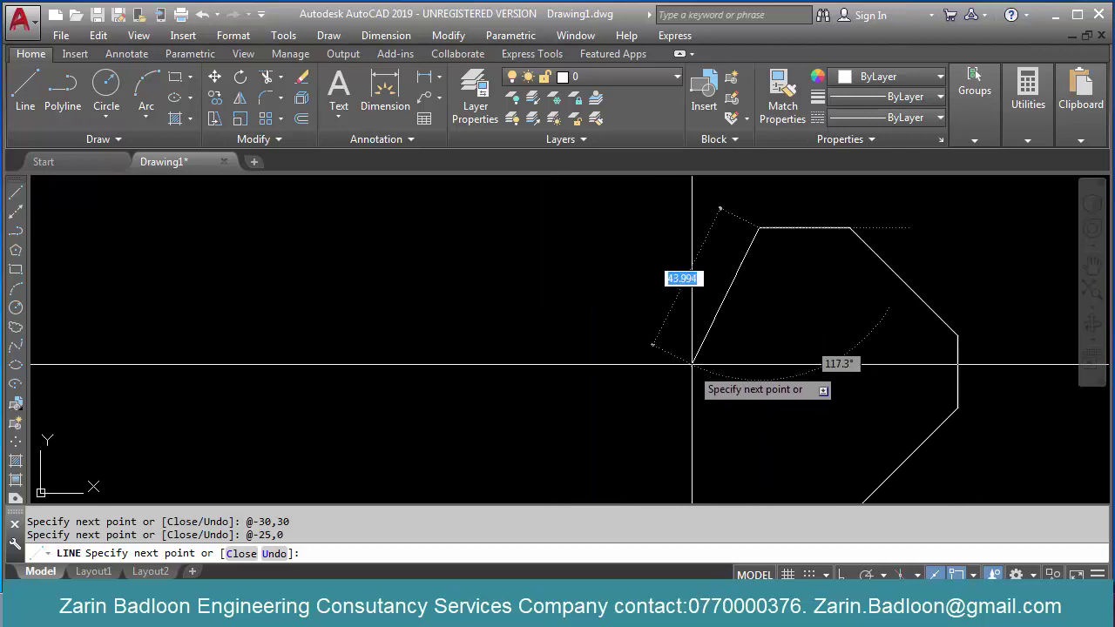
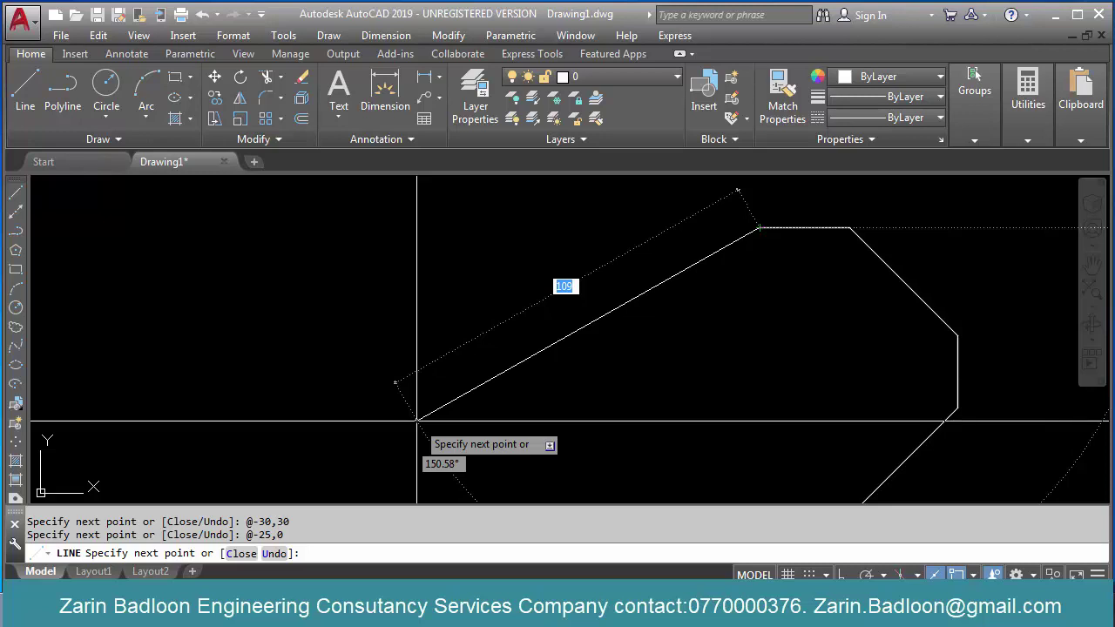
{"action": "type", "text": "-"}
{"action": "key", "text": "Tab"}
{"action": "type", "text": "-30"}
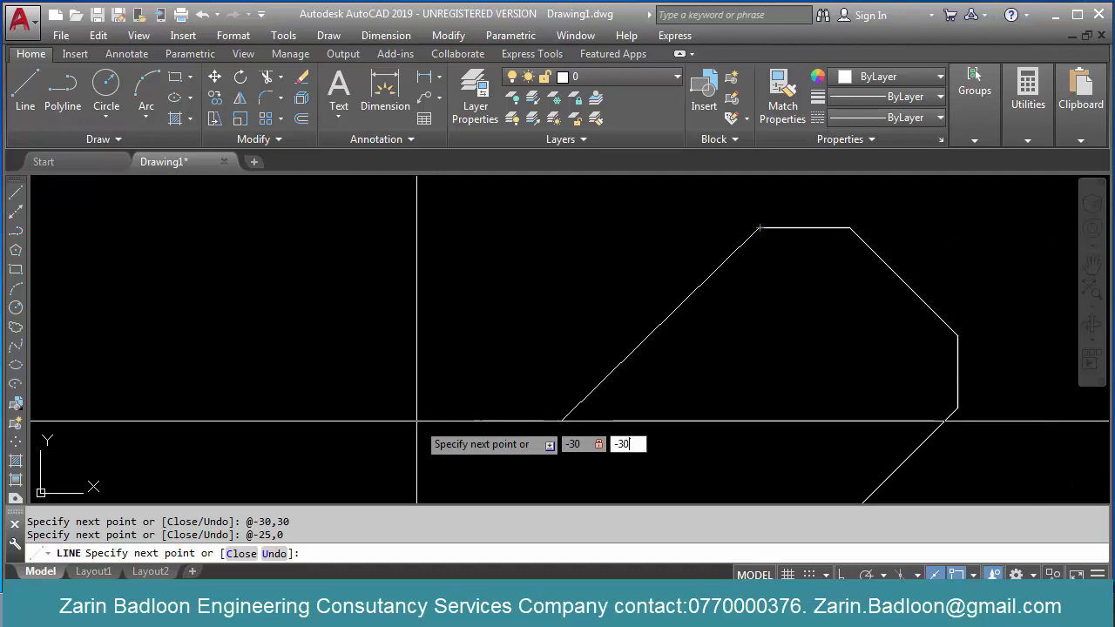
{"action": "key", "text": "Return"}
{"action": "scroll", "coordinate": [506, 328], "scroll_direction": "down", "scroll_amount": 2}
{"action": "scroll", "coordinate": [579, 415], "scroll_direction": "up", "scroll_amount": 2}
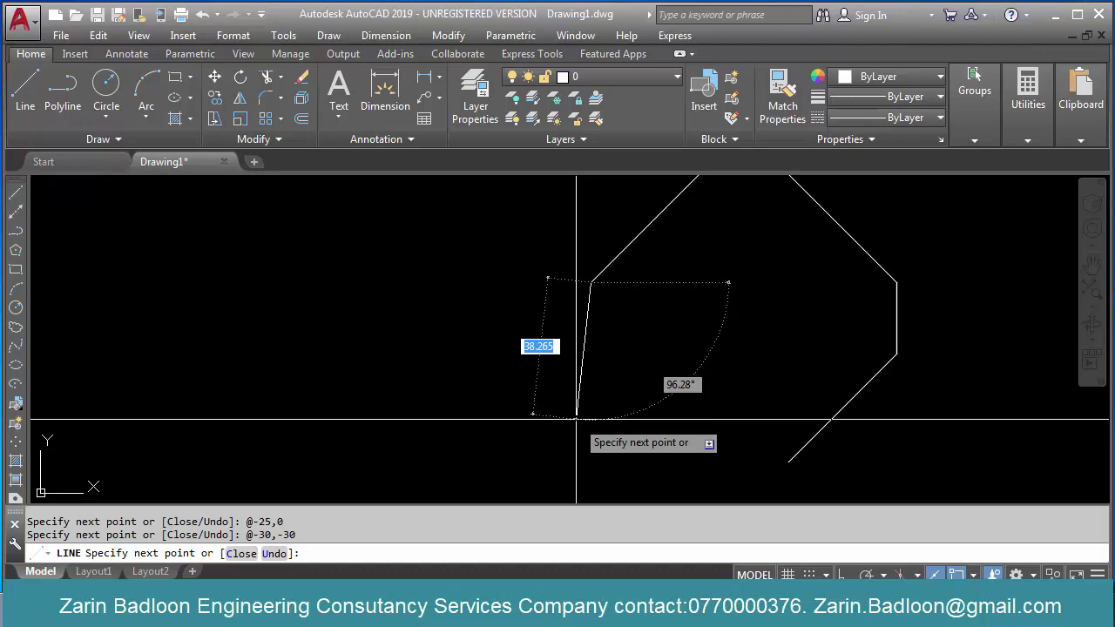
{"action": "key", "text": "Return"}
{"action": "scroll", "coordinate": [498, 391], "scroll_direction": "down", "scroll_amount": 6}
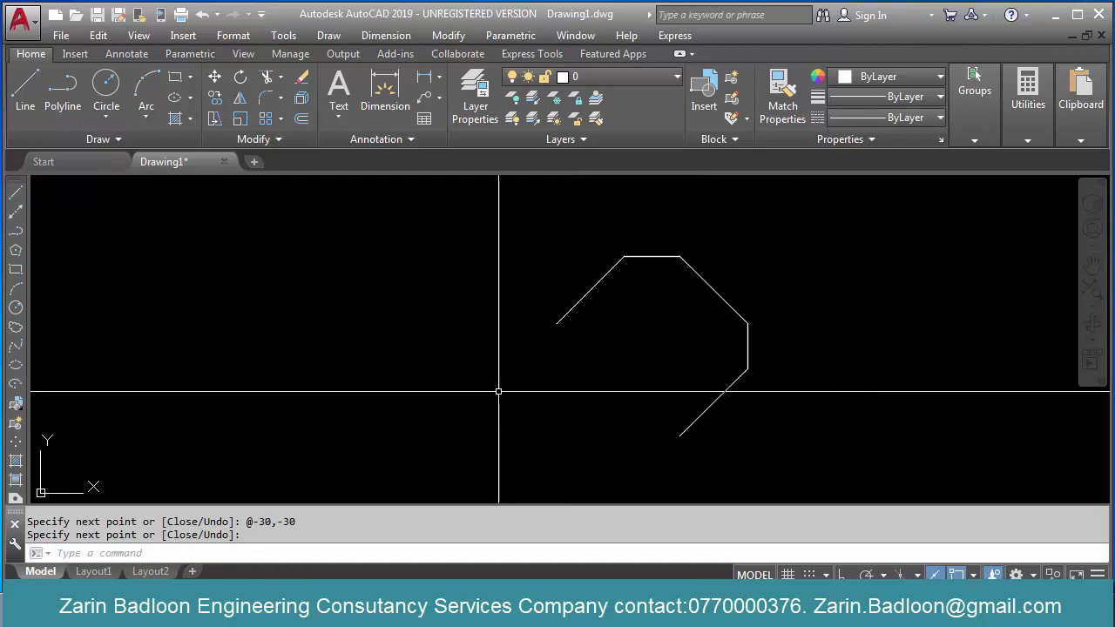
{"action": "scroll", "coordinate": [547, 408], "scroll_direction": "up", "scroll_amount": 4}
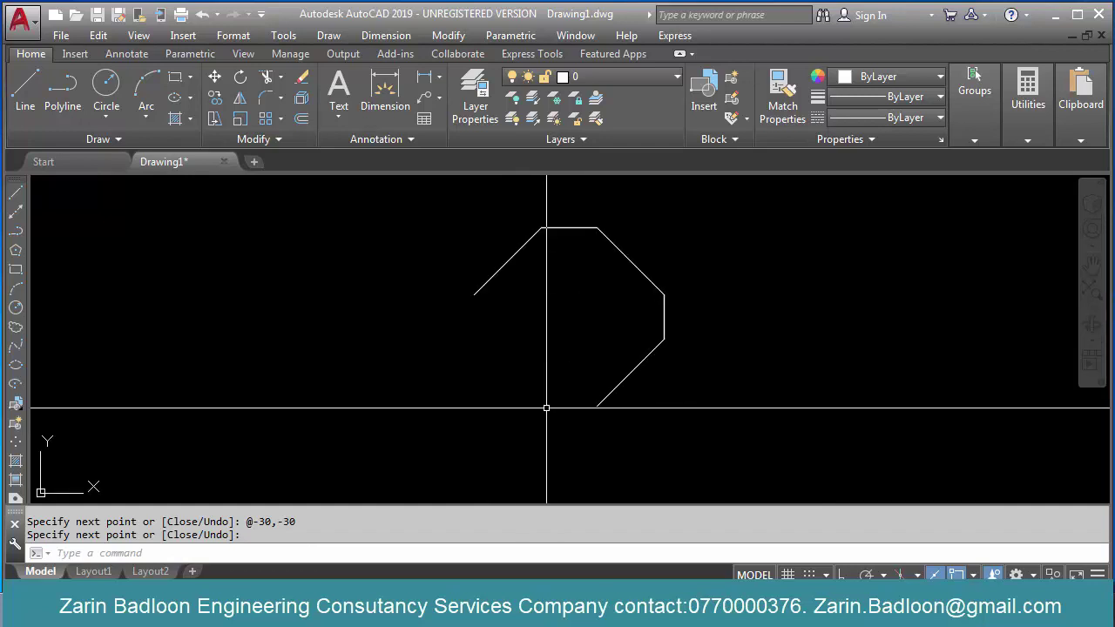
Step: Draw a separate horizontal line 180 long below the open chain, with Ortho mode turned on
{"action": "key", "text": "Escape"}
{"action": "type", "text": "L"}
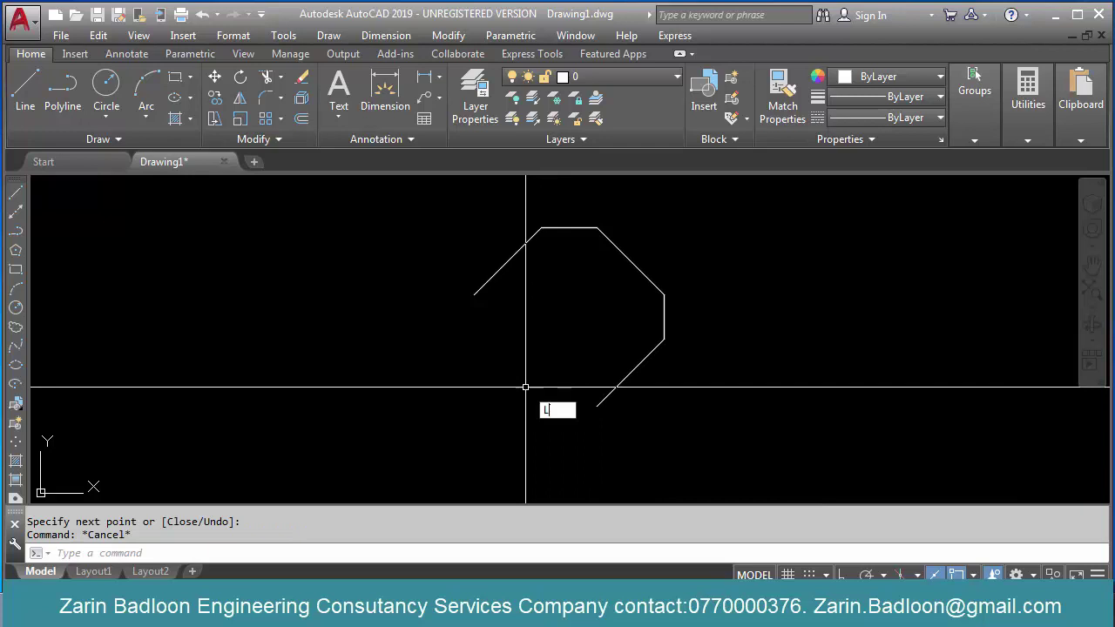
{"action": "key", "text": "Return"}
{"action": "left_click", "coordinate": [478, 449]}
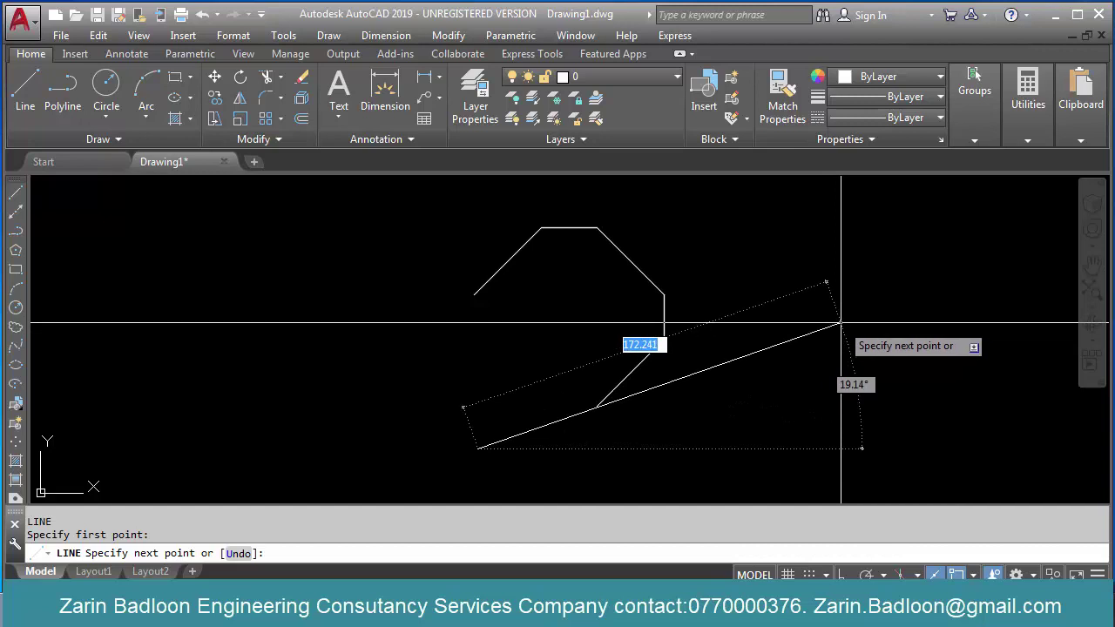
{"action": "key", "text": "F8"}
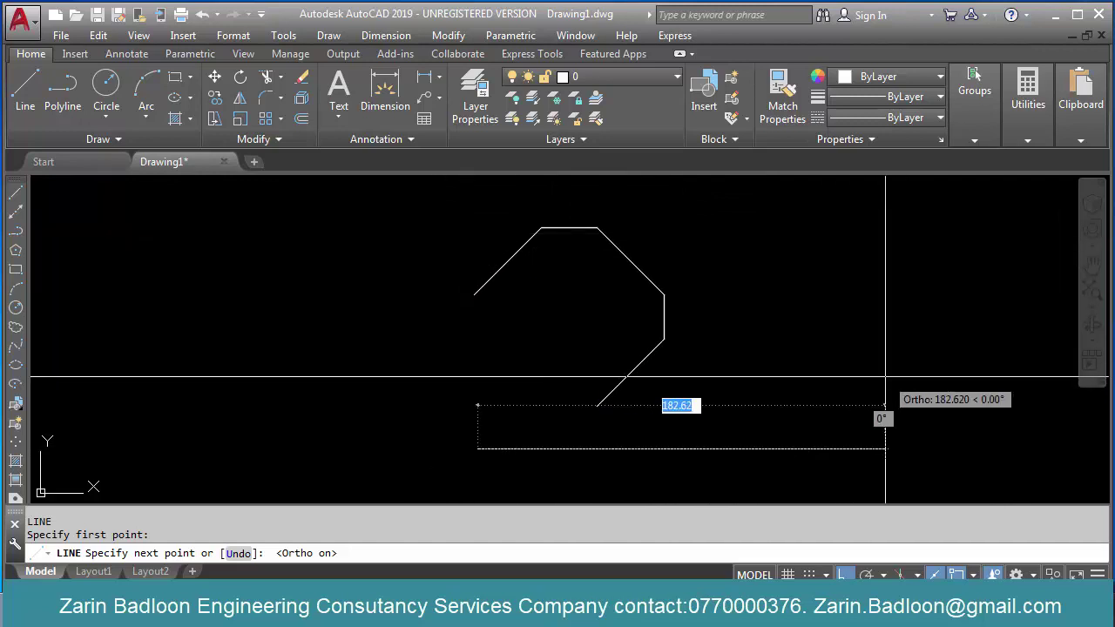
{"action": "type", "text": "180"}
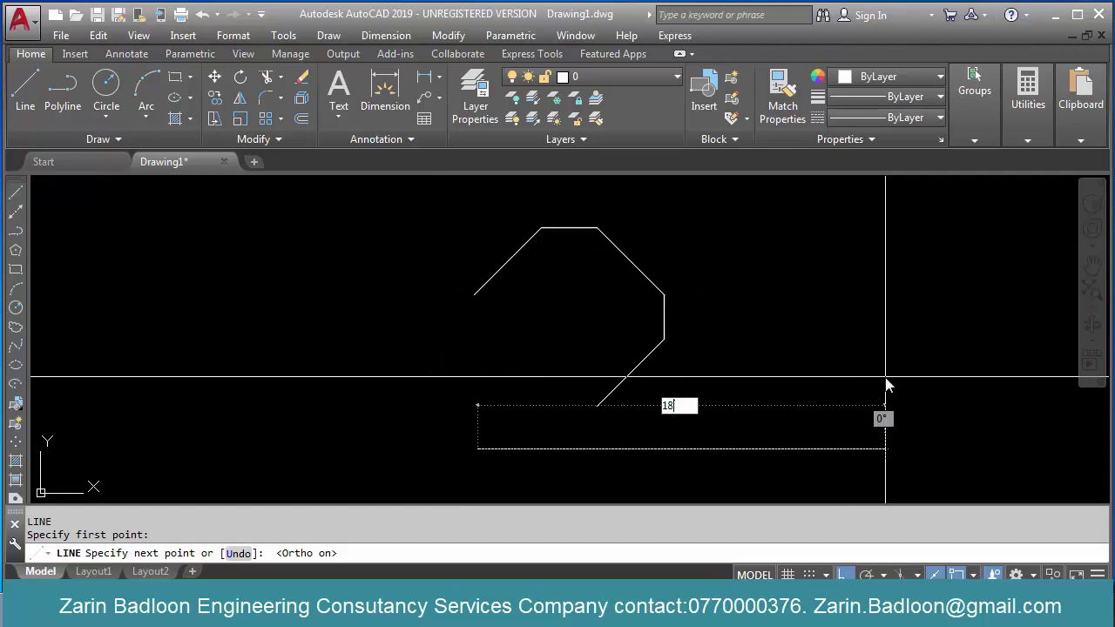
{"action": "key", "text": "Return"}
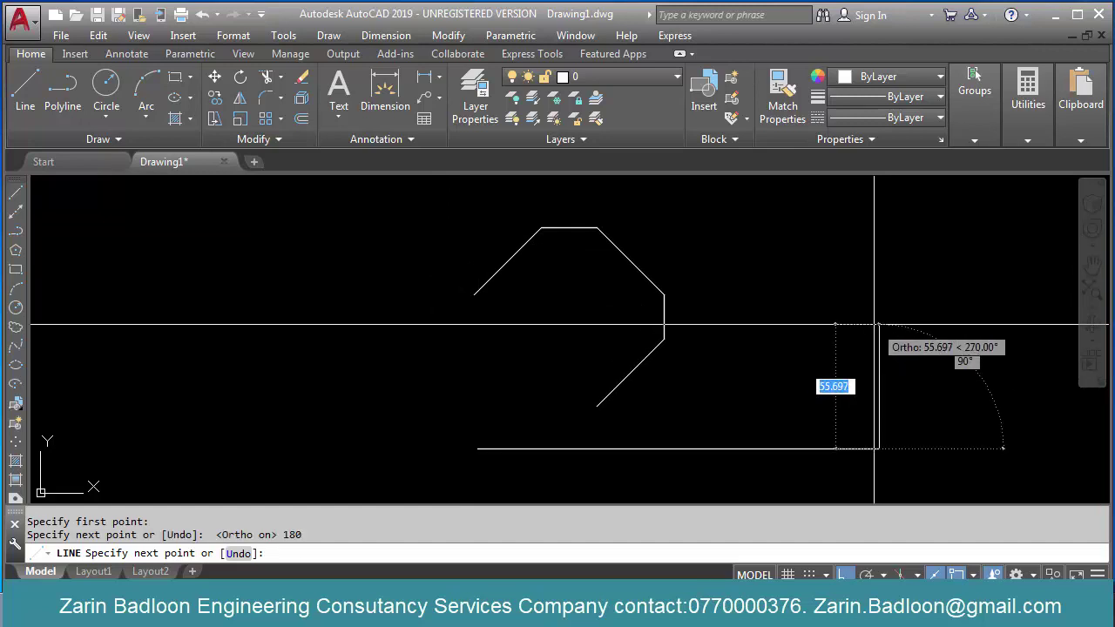
{"action": "key", "text": "Escape"}
{"action": "scroll", "coordinate": [737, 349], "scroll_direction": "down", "scroll_amount": 2}
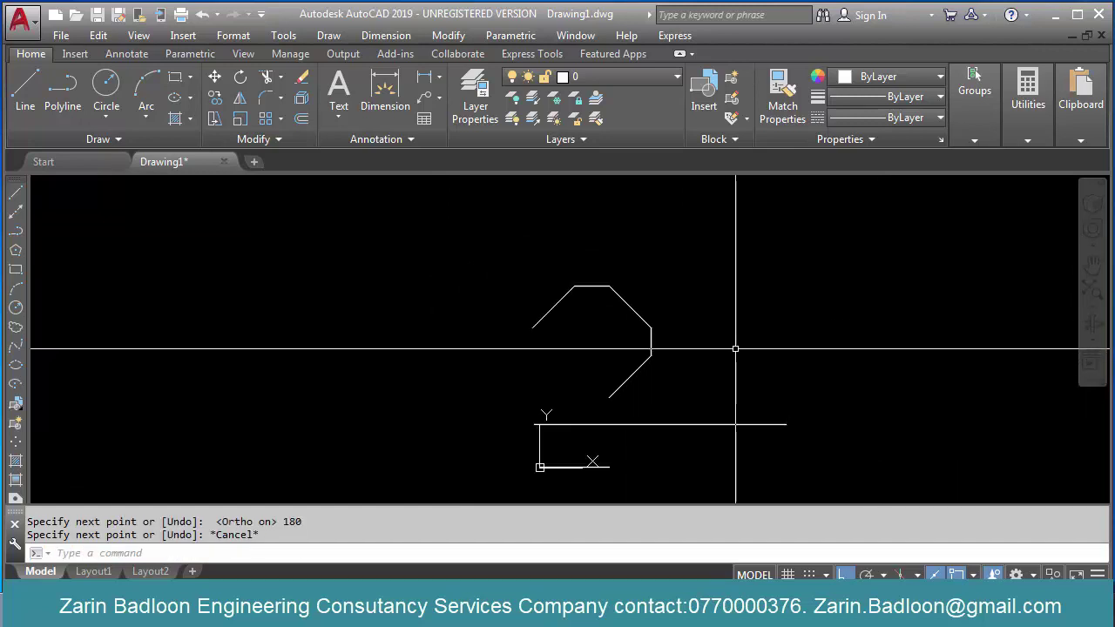
Step: Erase the 180 long line and all segments of the open chain
{"action": "type", "text": "E"}
{"action": "key", "text": "Return"}
{"action": "left_click", "coordinate": [765, 306]}
{"action": "left_click", "coordinate": [595, 438]}
{"action": "key", "text": "space"}
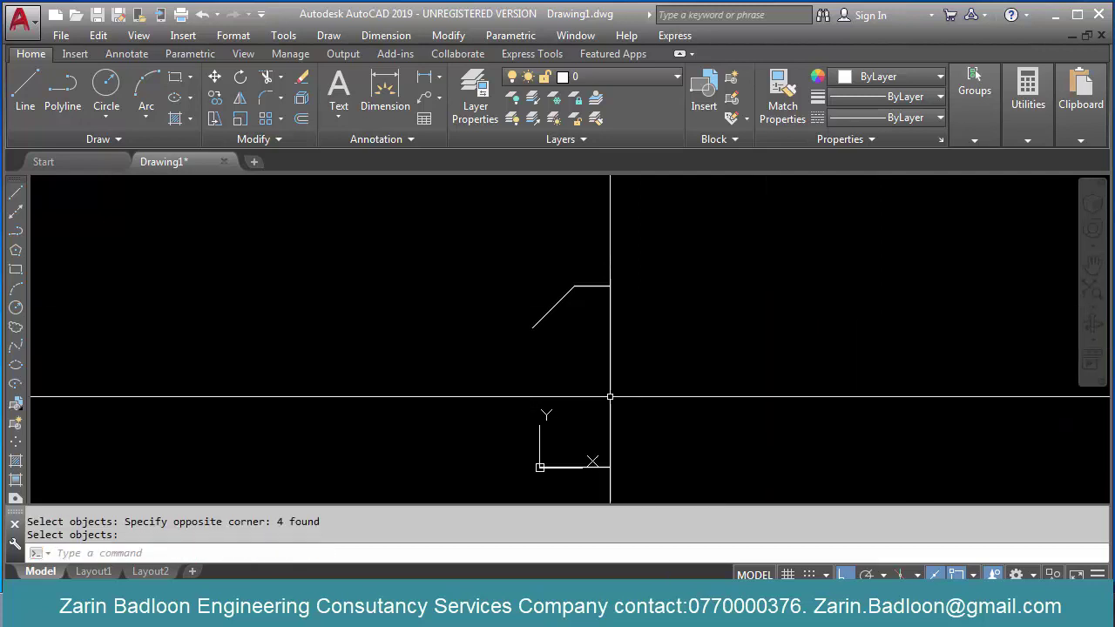
{"action": "left_click", "coordinate": [657, 256]}
{"action": "left_click", "coordinate": [558, 335]}
{"action": "key", "text": "space"}
{"action": "middle_click_drag", "start_coordinate": [675, 470], "coordinate": [692, 418]}
{"action": "middle_click_drag", "start_coordinate": [816, 360], "coordinate": [570, 381]}
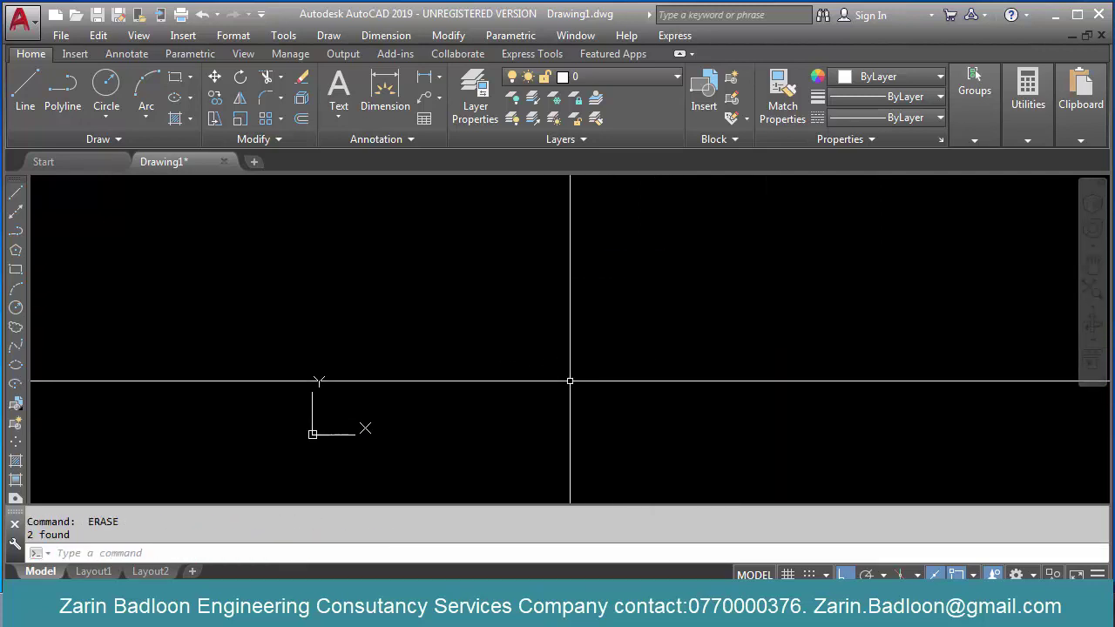
Step: Start a rectangle with Ortho on, drawing a 2000 long side rightward from a free point and a 1500 long side upward
{"action": "type", "text": "L"}
{"action": "key", "text": "Return"}
{"action": "left_click", "coordinate": [465, 428]}
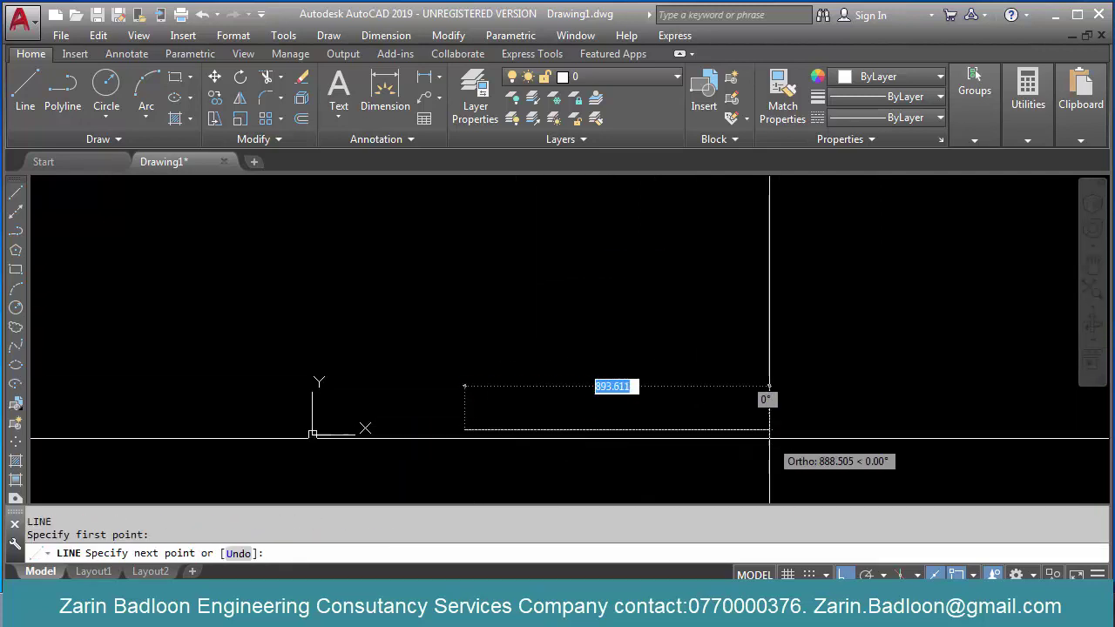
{"action": "type", "text": "2000"}
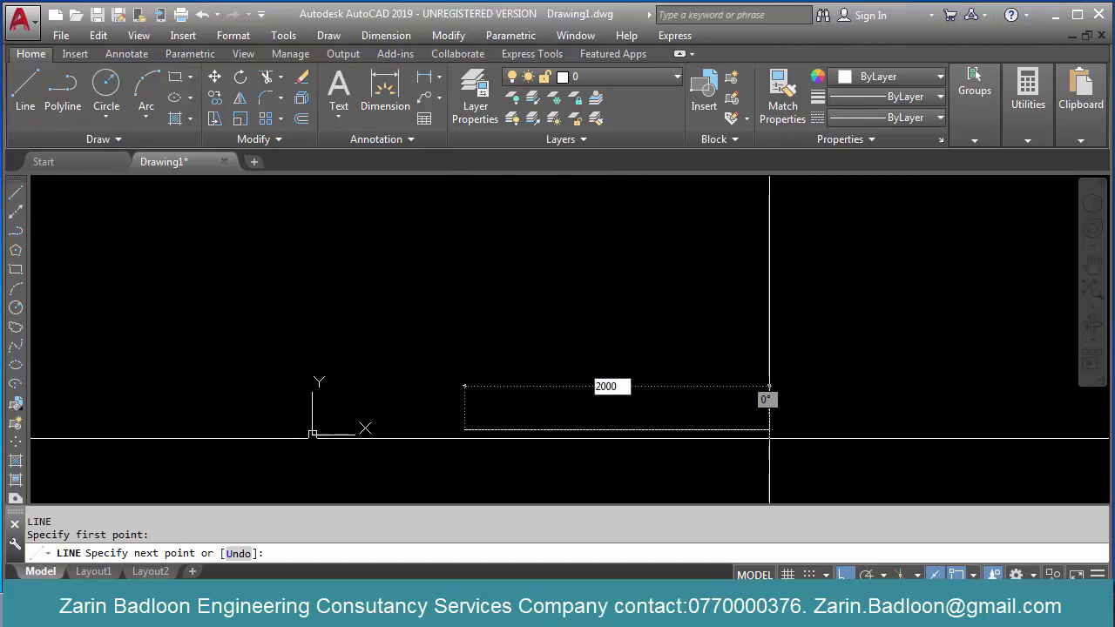
{"action": "key", "text": "Return"}
{"action": "scroll", "coordinate": [724, 438], "scroll_direction": "down", "scroll_amount": 6}
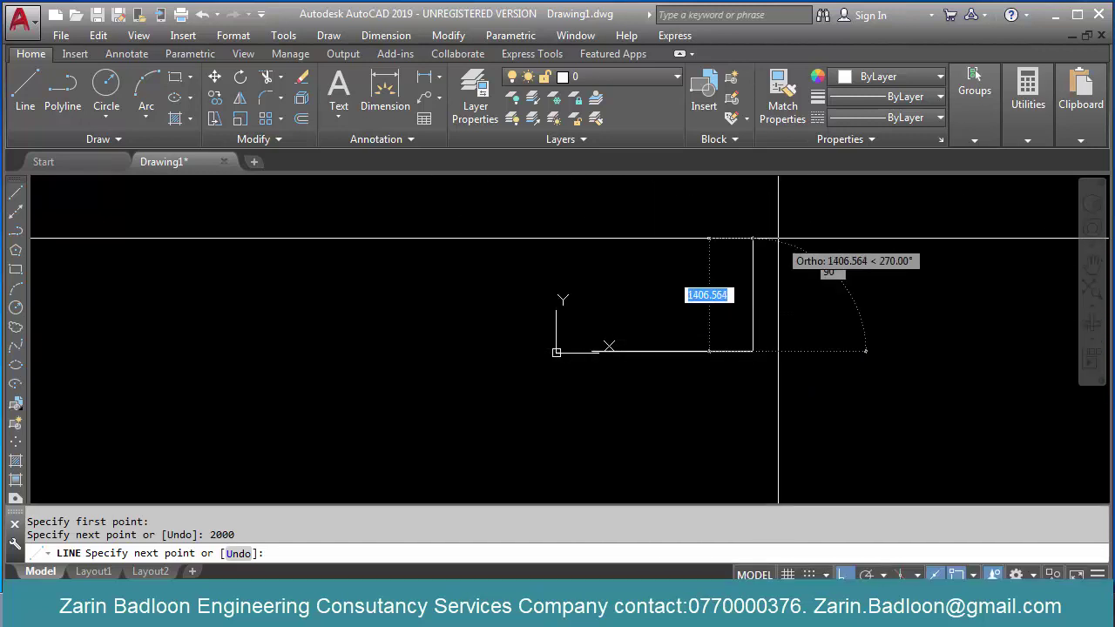
{"action": "type", "text": "1500"}
{"action": "key", "text": "Return"}
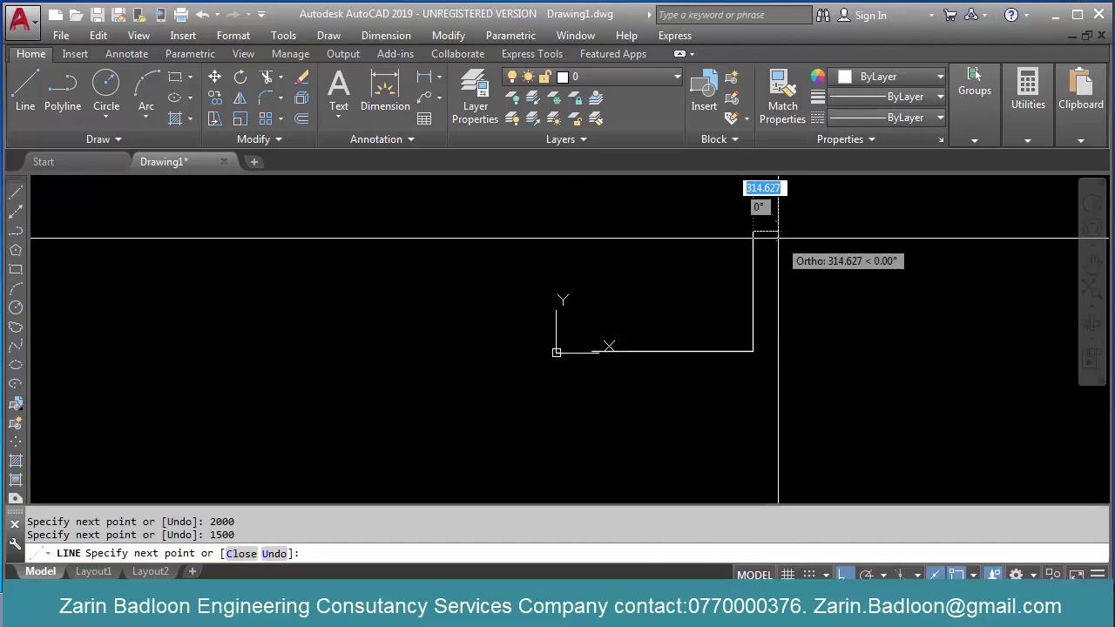
Step: Draw the rectangle's 2000 long upper side leftward and finish the outline with the Close option
{"action": "type", "text": "2000"}
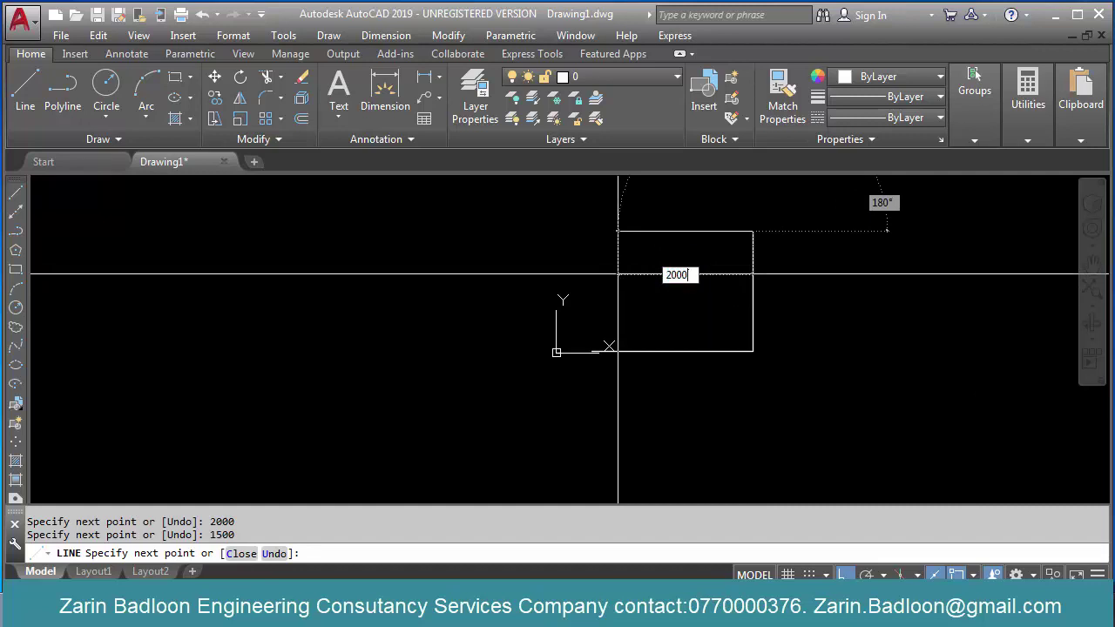
{"action": "key", "text": "Return"}
{"action": "type", "text": "C"}
{"action": "key", "text": "Return"}
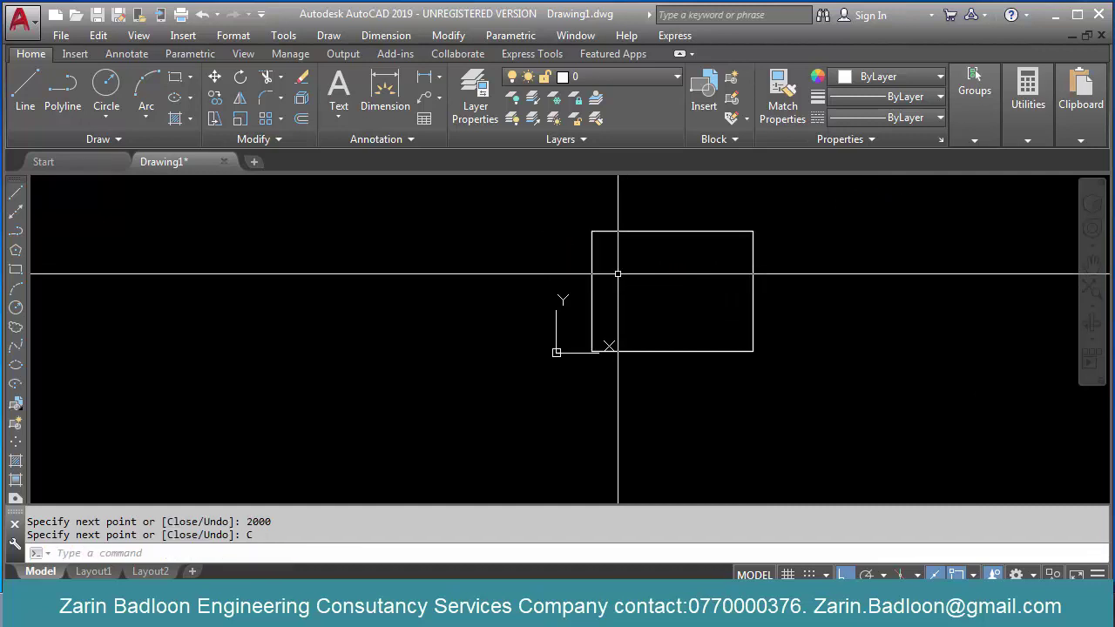
{"action": "middle_click_drag", "start_coordinate": [729, 366], "coordinate": [674, 416]}
{"action": "scroll", "coordinate": [675, 417], "scroll_direction": "up", "scroll_amount": 4}
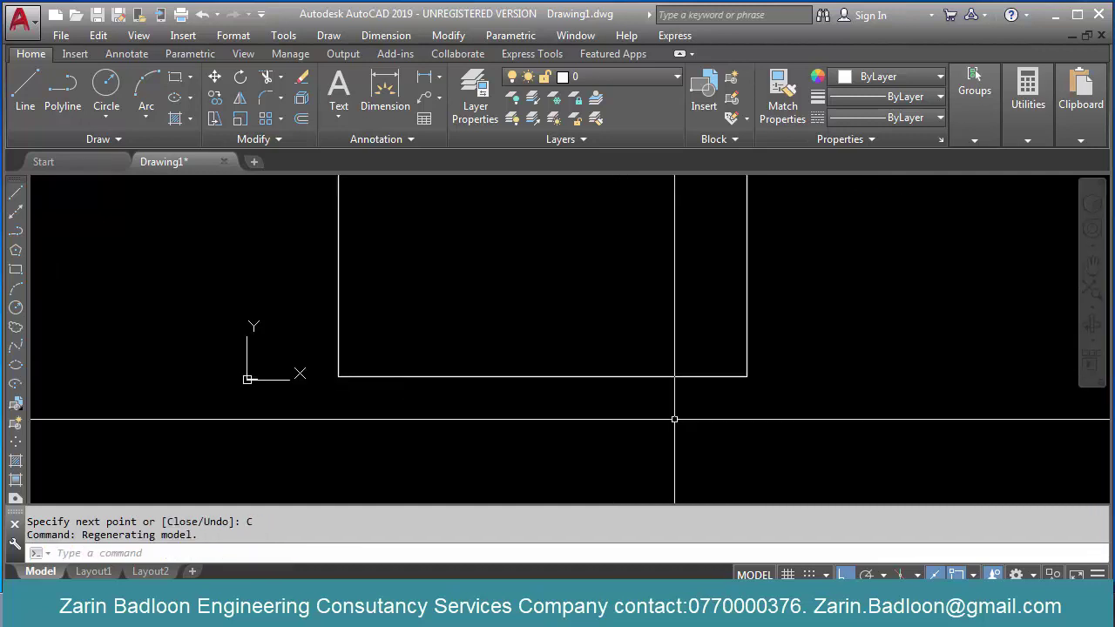
{"action": "scroll", "coordinate": [739, 435], "scroll_direction": "down", "scroll_amount": 4}
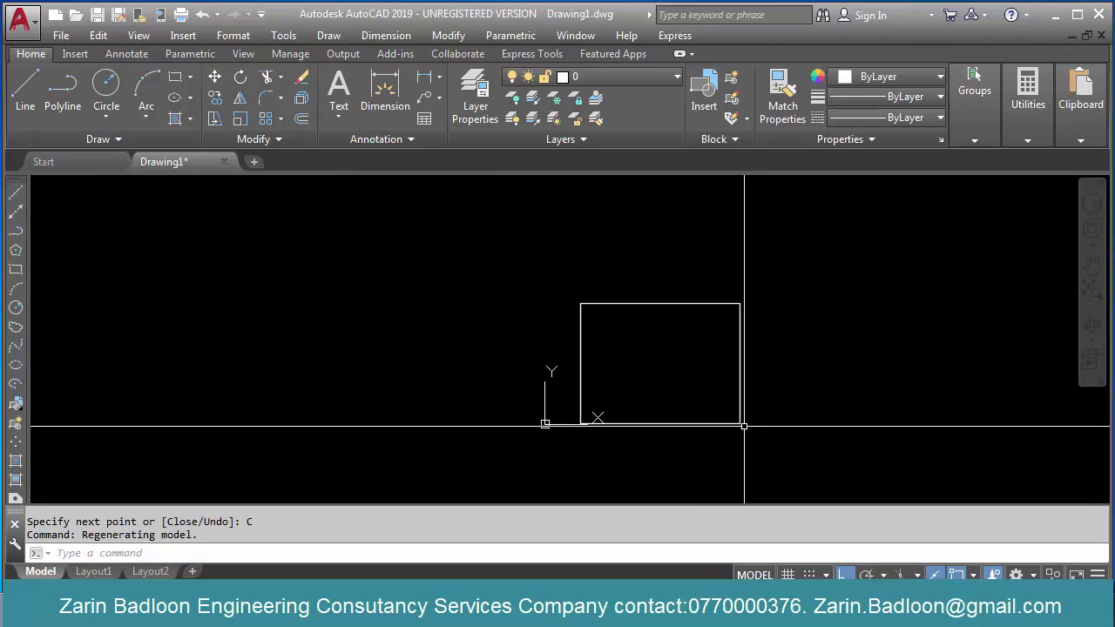
Step: With Ortho off, draw an irregular freehand zigzag of connected lines starting below the rectangle and bending around to its right
{"action": "key", "text": "Return"}
{"action": "left_click", "coordinate": [595, 428]}
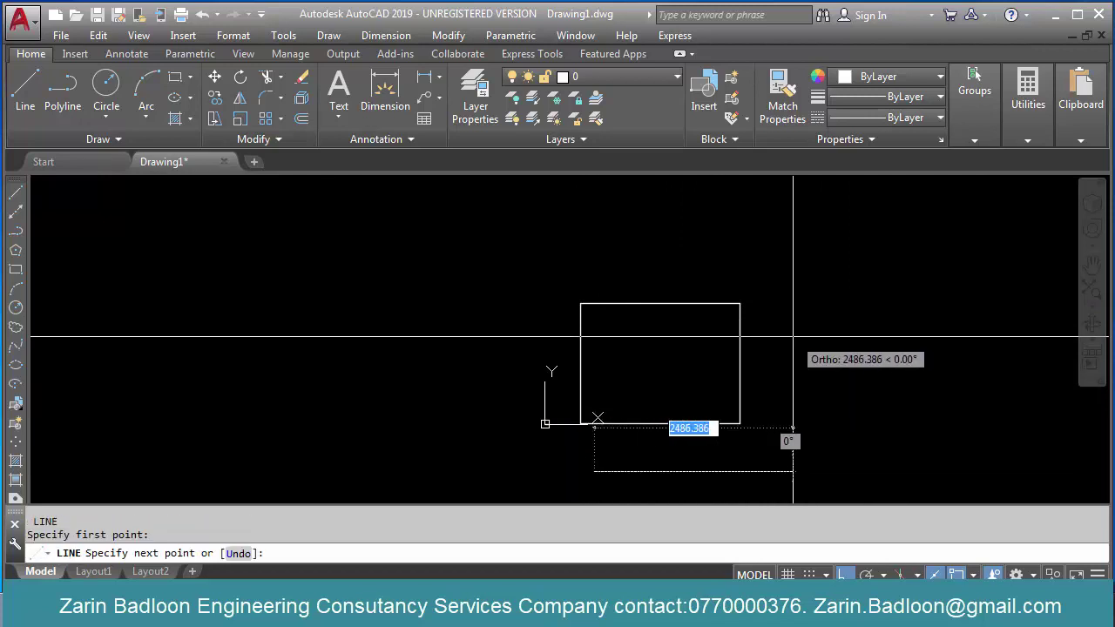
{"action": "key", "text": "F8"}
{"action": "left_click", "coordinate": [796, 300]}
{"action": "left_click", "coordinate": [958, 363]}
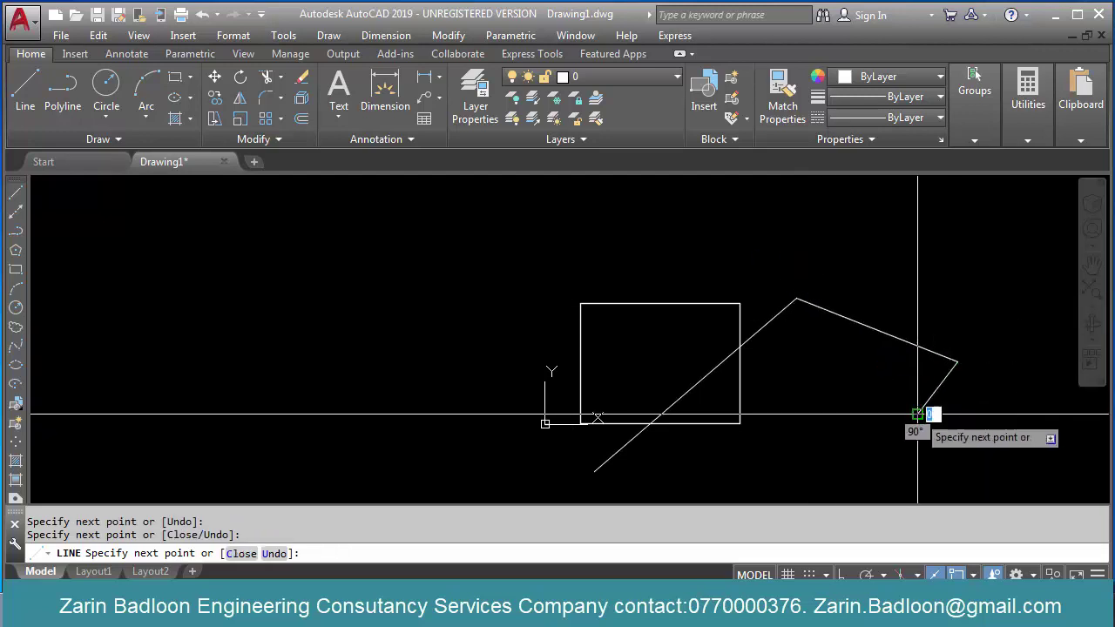
{"action": "left_click", "coordinate": [919, 415]}
{"action": "left_click", "coordinate": [832, 349]}
{"action": "left_click", "coordinate": [832, 447]}
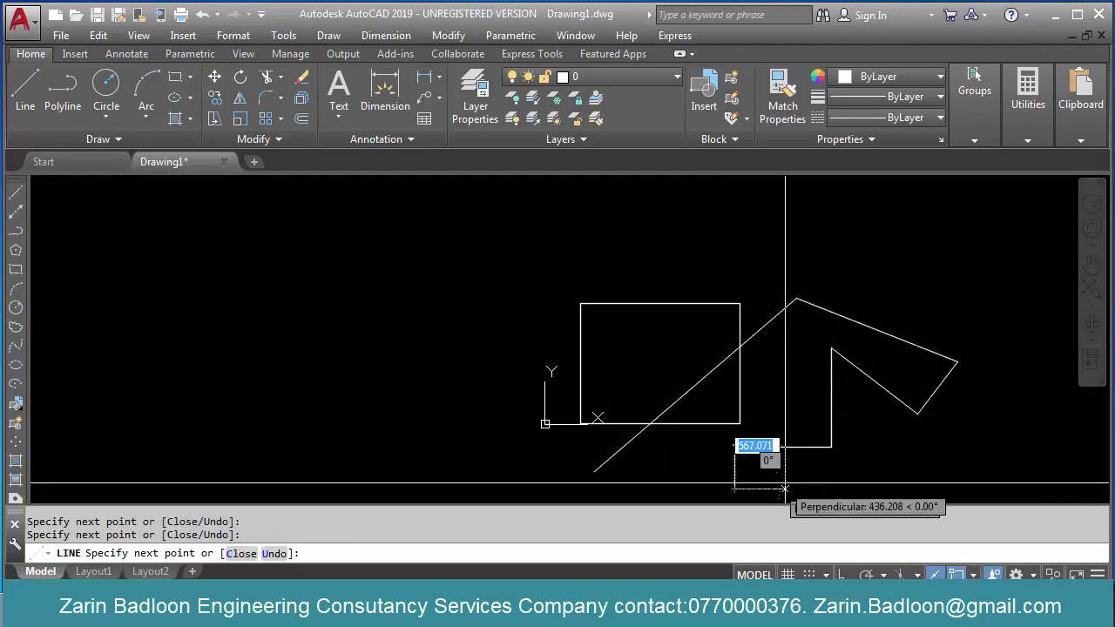
{"action": "left_click", "coordinate": [786, 486]}
Step: Add a last freehand corner to the zigzag and close it back to its first point
{"action": "scroll", "coordinate": [871, 427], "scroll_direction": "down", "scroll_amount": 6}
{"action": "scroll", "coordinate": [860, 470], "scroll_direction": "up", "scroll_amount": 2}
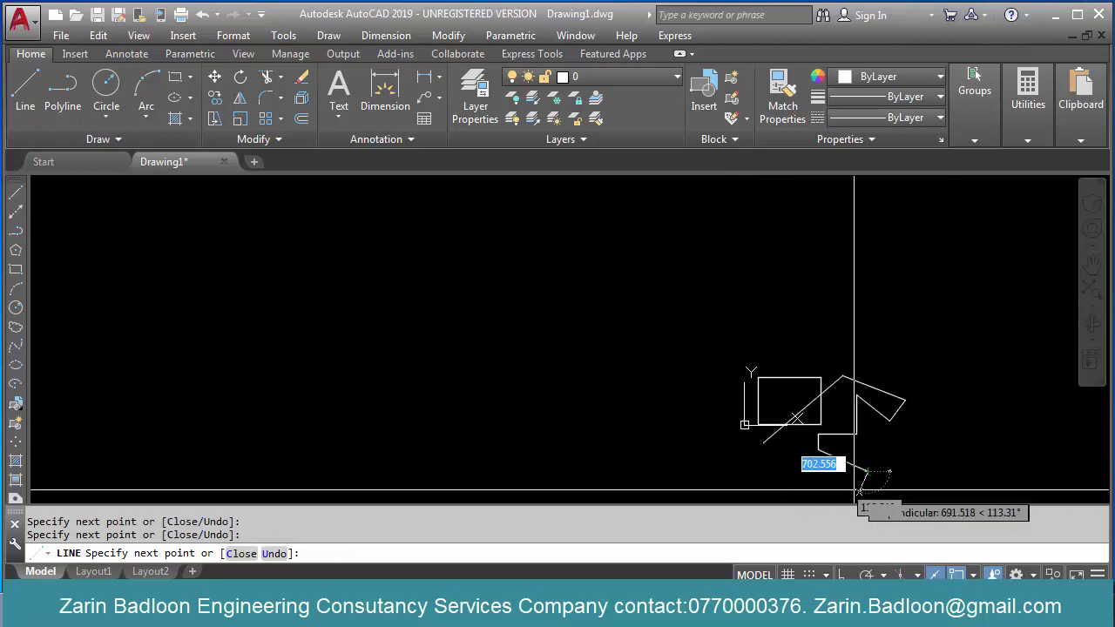
{"action": "type", "text": "c"}
{"action": "key", "text": "Return"}
{"action": "scroll", "coordinate": [771, 475], "scroll_direction": "up", "scroll_amount": 2}
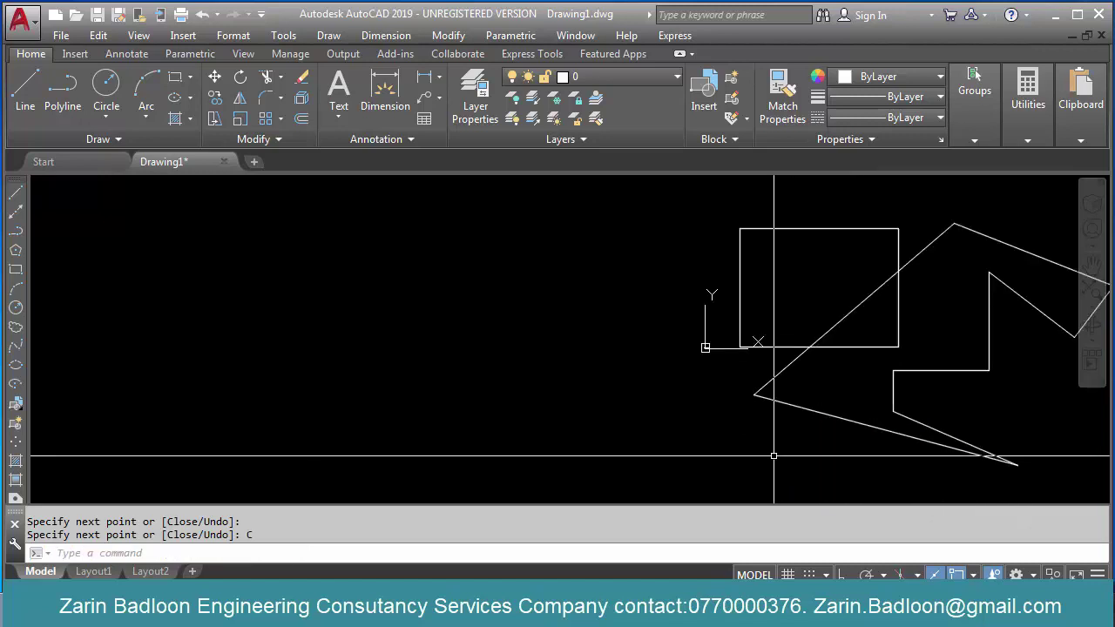
{"action": "middle_click_drag", "start_coordinate": [693, 465], "coordinate": [675, 473]}
{"action": "scroll", "coordinate": [545, 419], "scroll_direction": "down", "scroll_amount": 6}
{"action": "scroll", "coordinate": [657, 406], "scroll_direction": "up", "scroll_amount": 4}
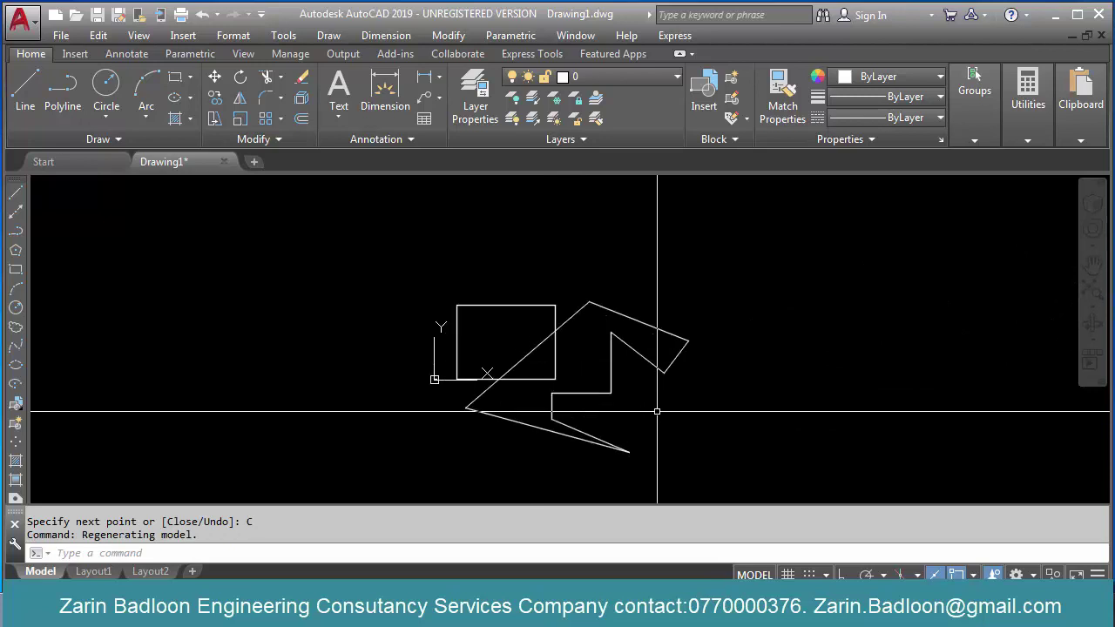
Step: Erase the closed zigzag and the rectangle, leaving the drawing area empty
{"action": "type", "text": "E"}
{"action": "key", "text": "Return"}
{"action": "left_click", "coordinate": [739, 299]}
{"action": "left_click", "coordinate": [470, 453]}
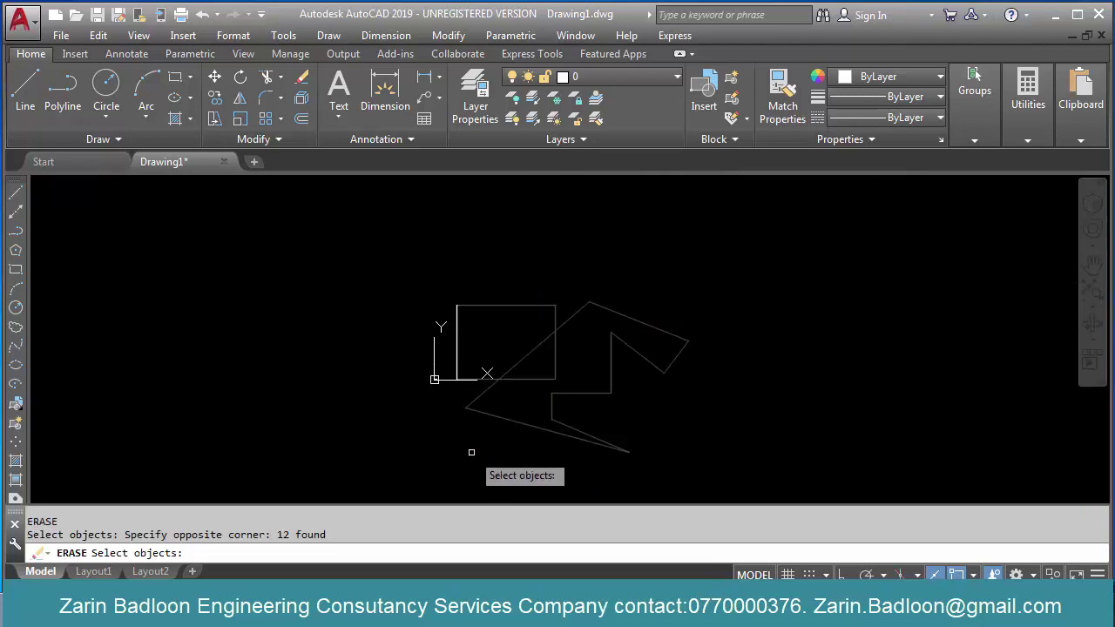
{"action": "left_click", "coordinate": [650, 266]}
{"action": "left_click", "coordinate": [432, 382]}
{"action": "key", "text": "Return"}
{"action": "key", "text": "Escape"}
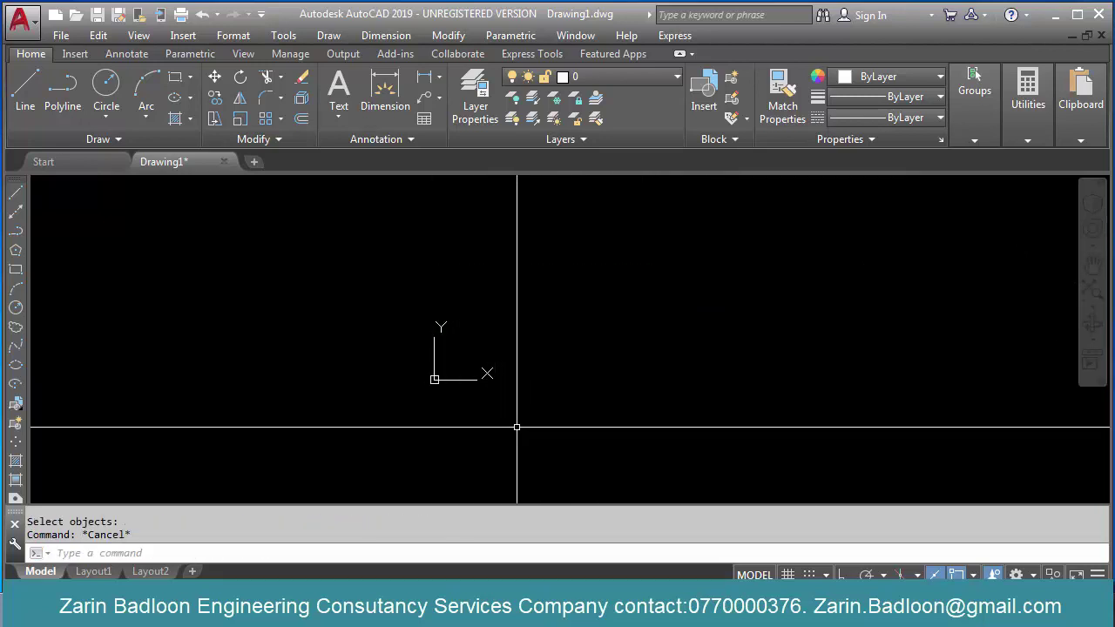
{"action": "key", "text": "Escape"}
Step: Draw a line from a free point using relative polar input with length 3000 and angle 45°
{"action": "scroll", "coordinate": [599, 330], "scroll_direction": "up", "scroll_amount": 3}
{"action": "type", "text": "L"}
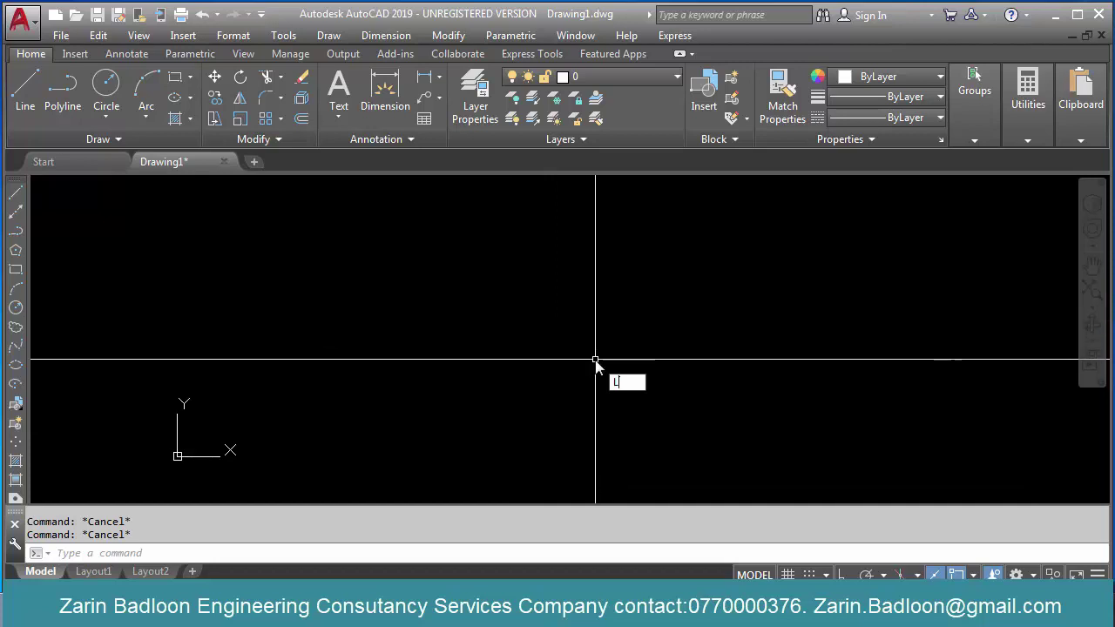
{"action": "key", "text": "Return"}
{"action": "left_click", "coordinate": [421, 441]}
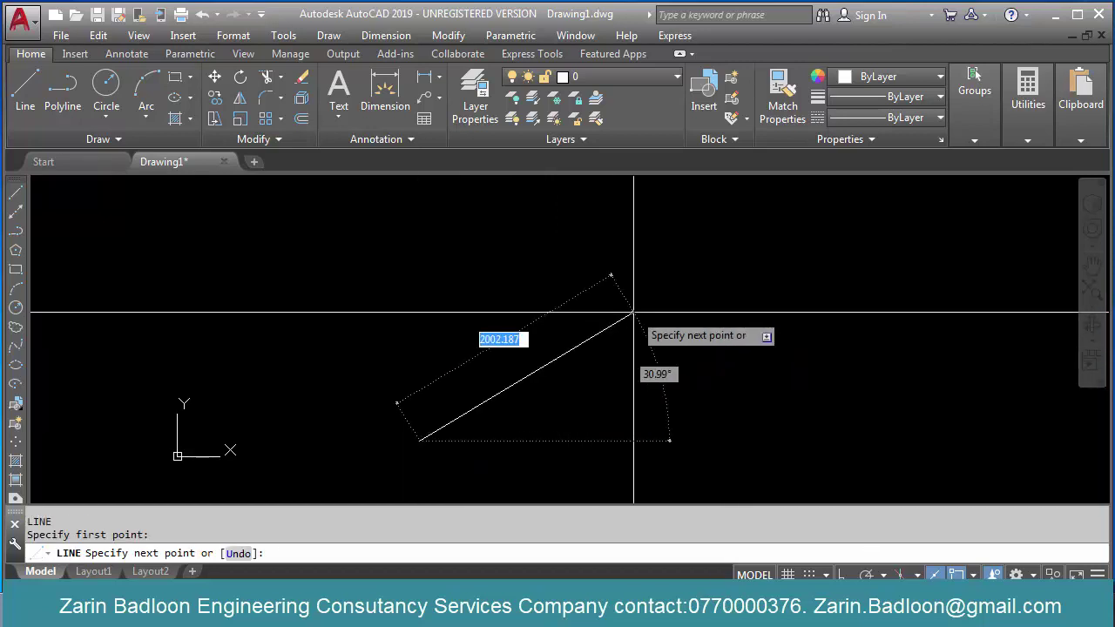
{"action": "key", "text": "F8"}
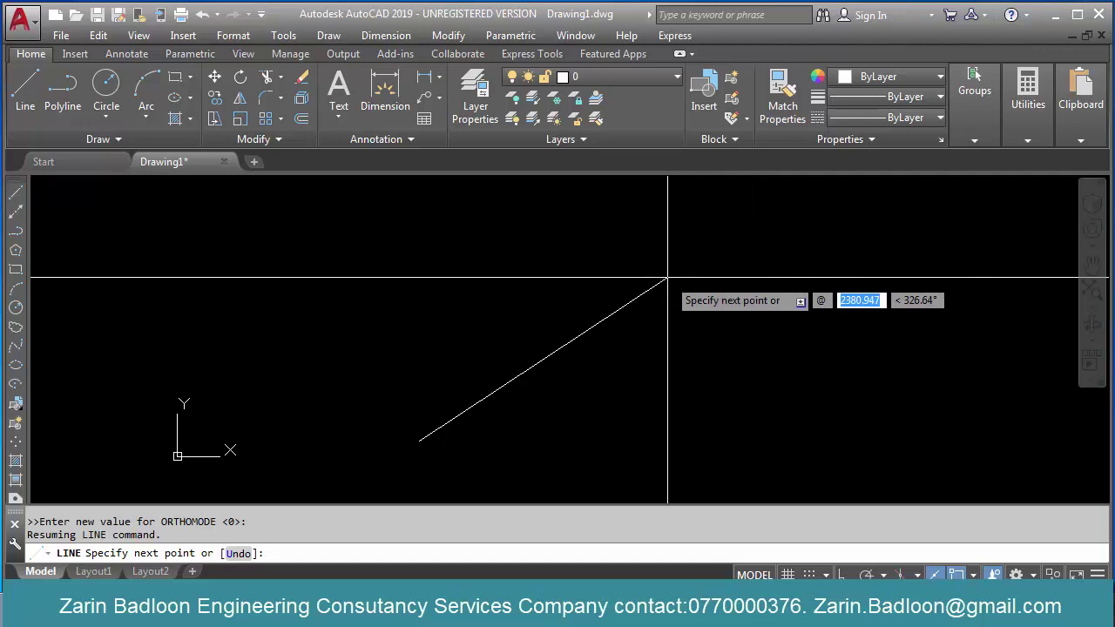
{"action": "type", "text": "3000"}
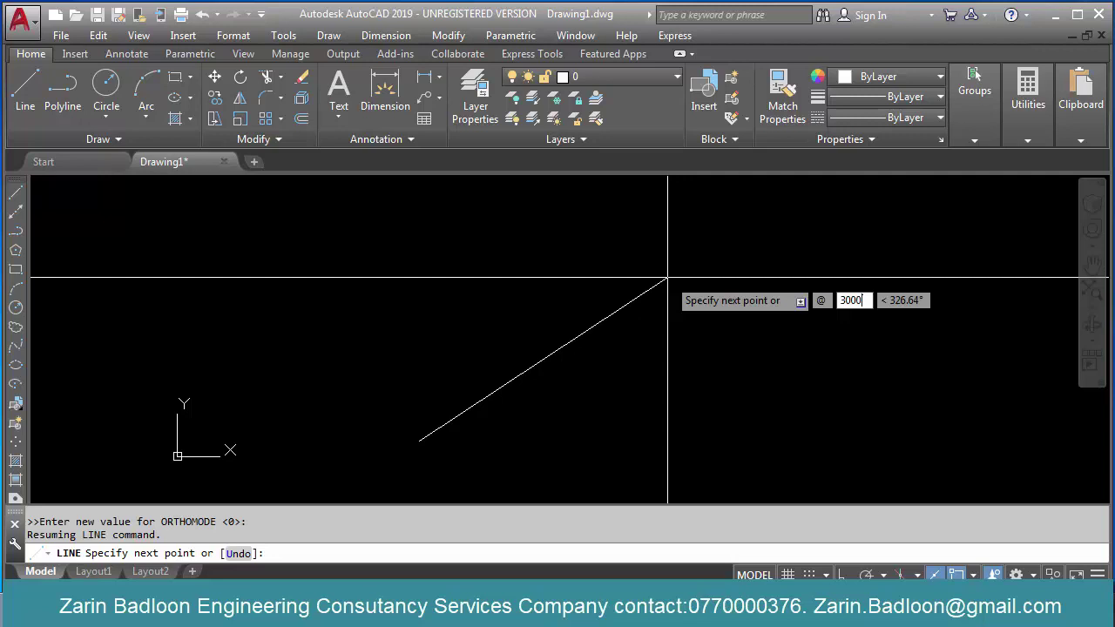
{"action": "key", "text": "Tab"}
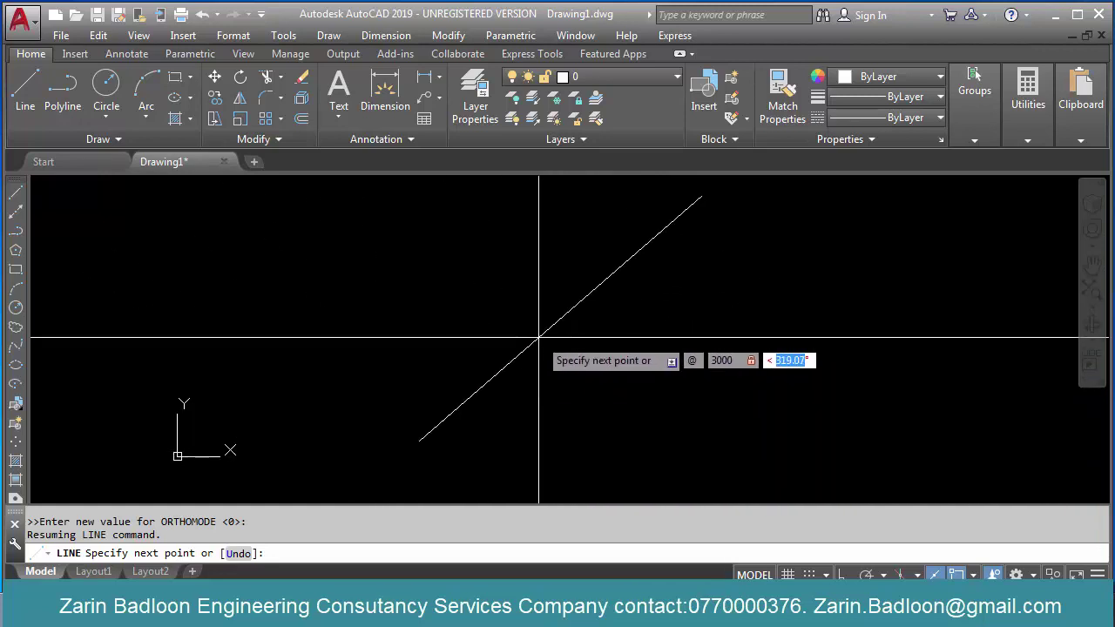
{"action": "type", "text": "45"}
{"action": "key", "text": "Return"}
{"action": "key", "text": "Return"}
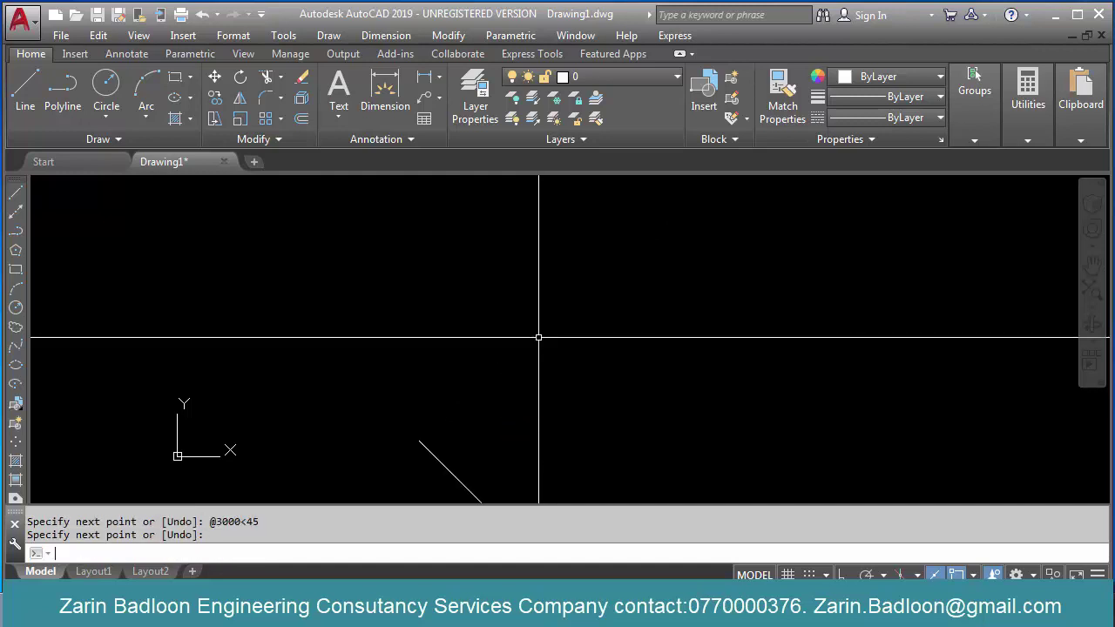
Step: Draw a horizontal reference line with Ortho on, running rightward from the start point of the 45° line
{"action": "scroll", "coordinate": [531, 301], "scroll_direction": "down", "scroll_amount": 3}
{"action": "scroll", "coordinate": [526, 339], "scroll_direction": "up", "scroll_amount": 2}
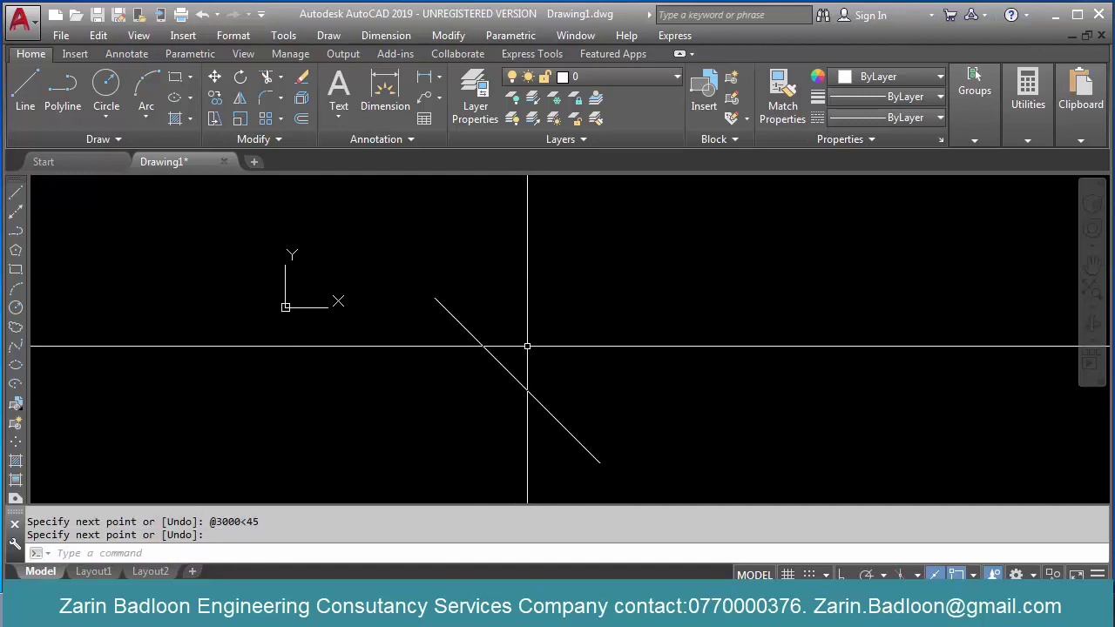
{"action": "type", "text": "l"}
{"action": "key", "text": "Return"}
{"action": "left_click", "coordinate": [436, 299]}
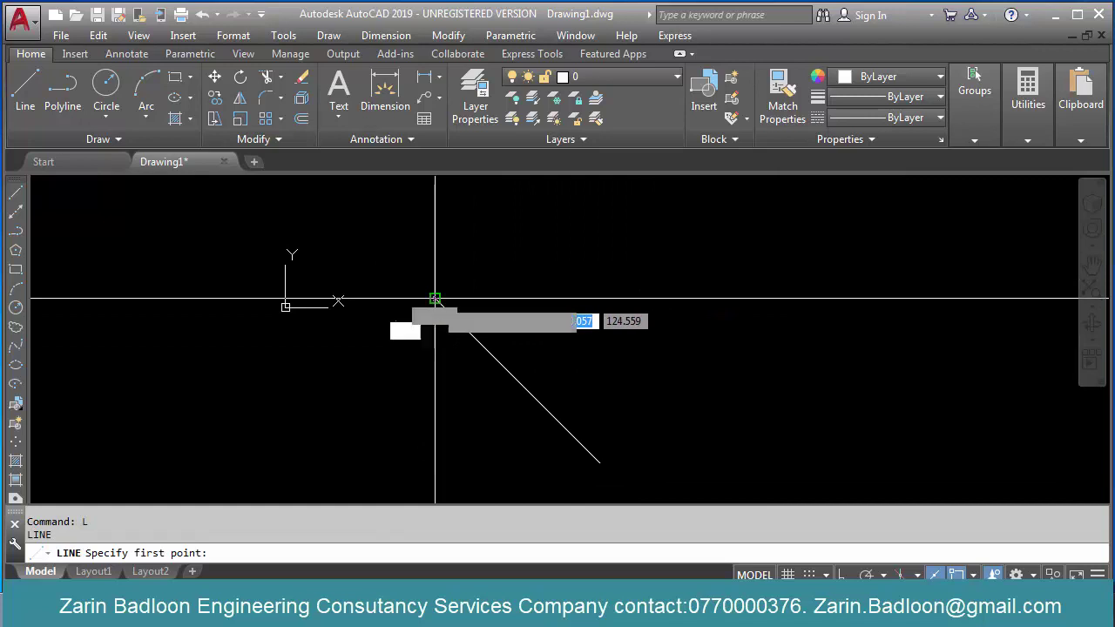
{"action": "key", "text": "F8"}
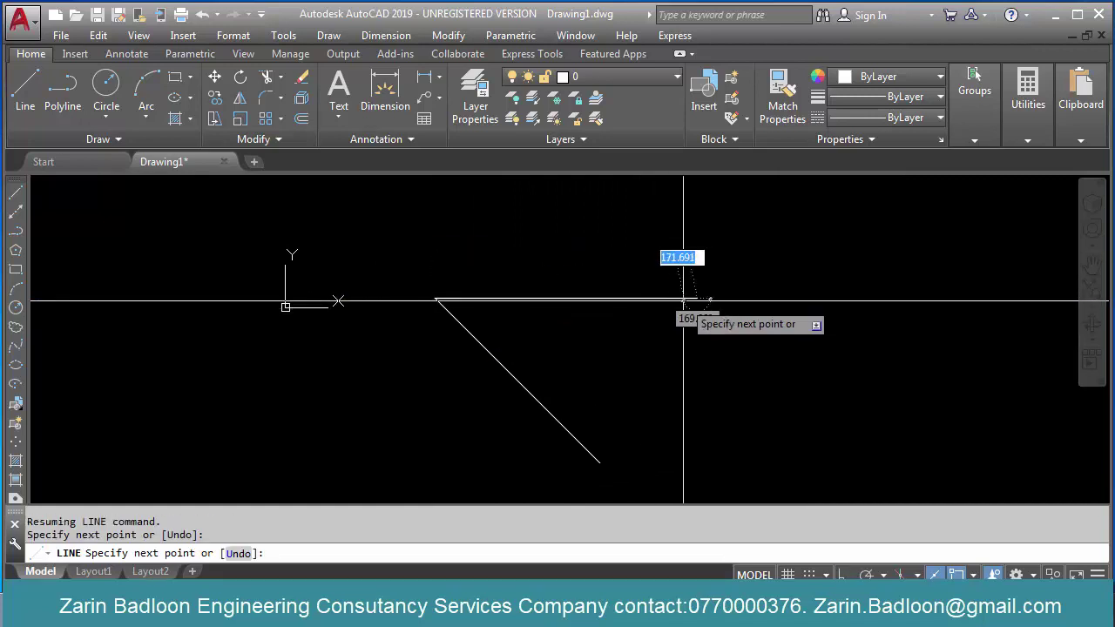
{"action": "left_click", "coordinate": [697, 309]}
Step: Turn off the clockwise angle direction in the drawing units and apply the change
{"action": "type", "text": "un"}
{"action": "key", "text": "Return"}
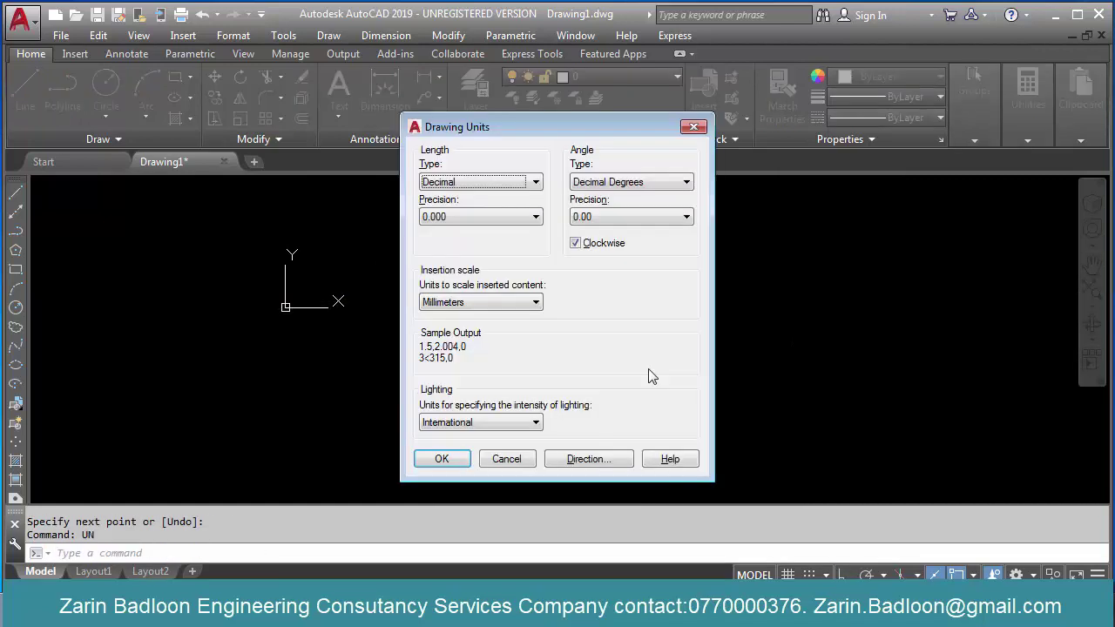
{"action": "left_click", "coordinate": [575, 244]}
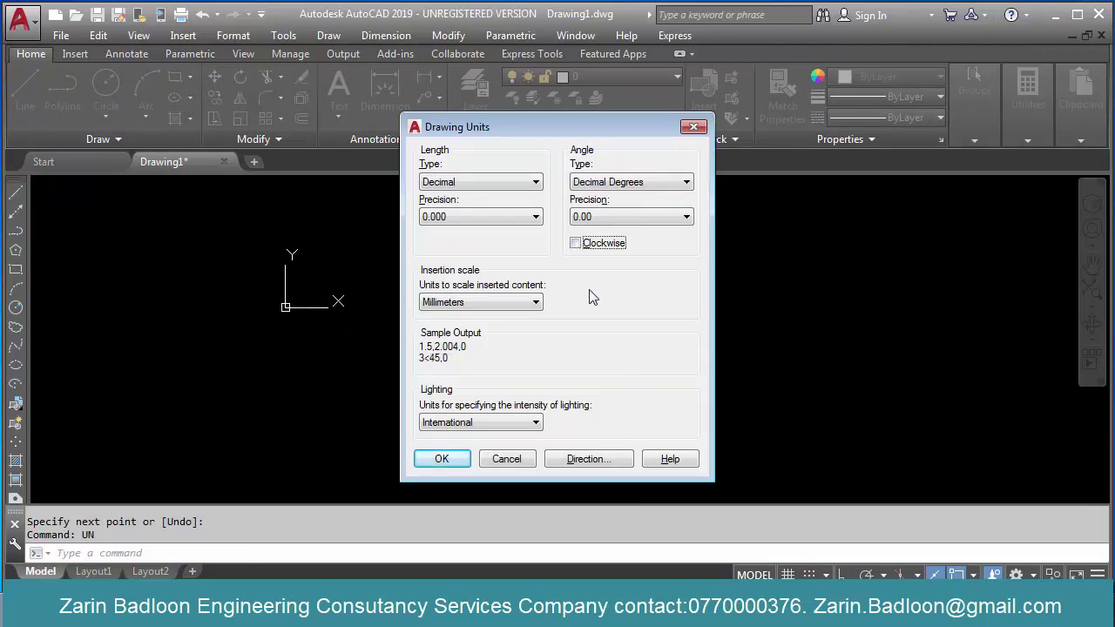
{"action": "left_click", "coordinate": [441, 459]}
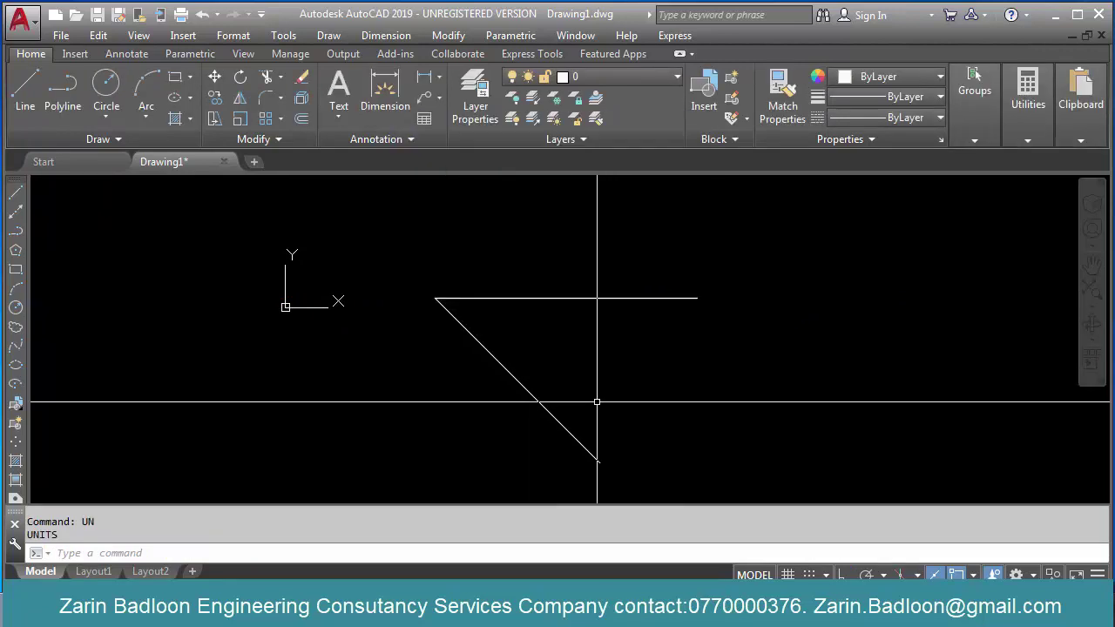
Step: Draw a line from the shared start point of the two lines with relative length 3000 and angle 45°
{"action": "middle_click_drag", "start_coordinate": [571, 408], "coordinate": [462, 416]}
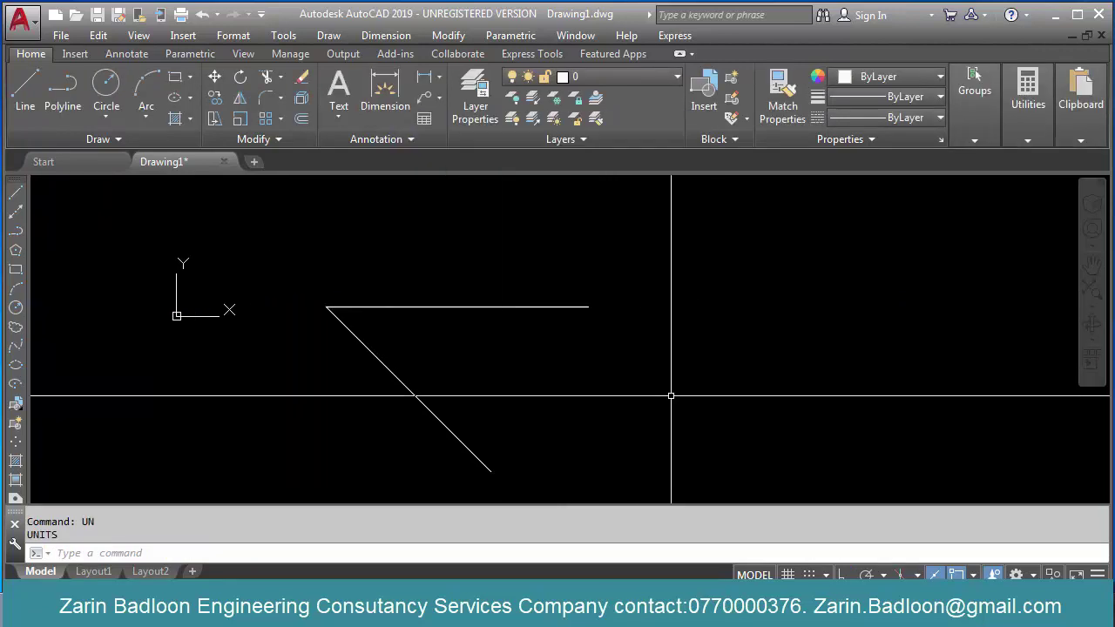
{"action": "type", "text": "l"}
{"action": "key", "text": "Return"}
{"action": "left_click", "coordinate": [327, 307]}
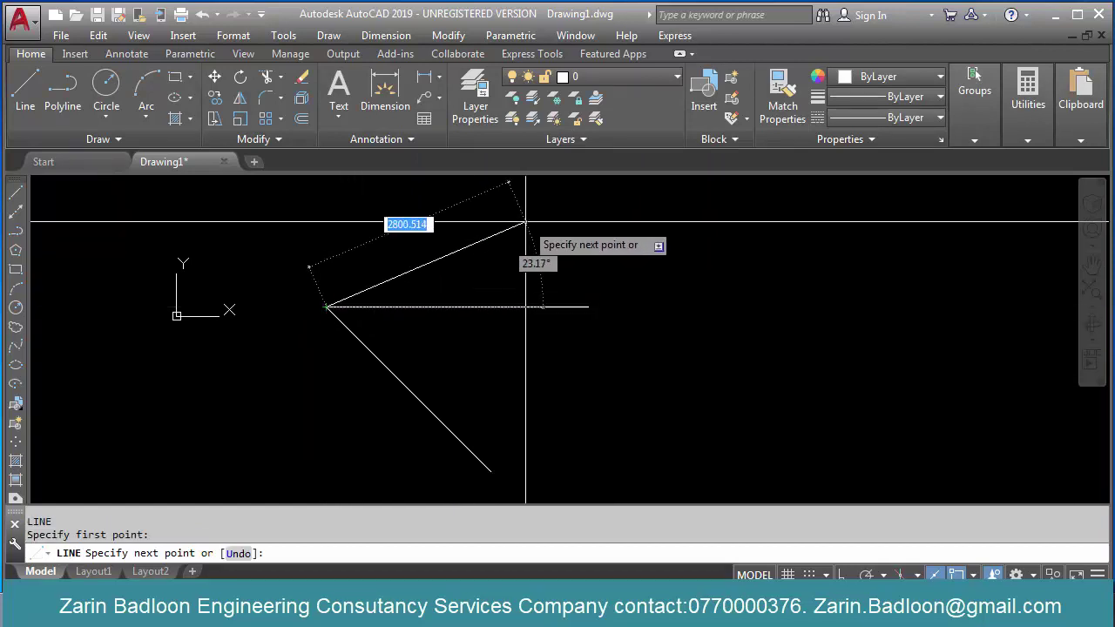
{"action": "key", "text": "shift"}
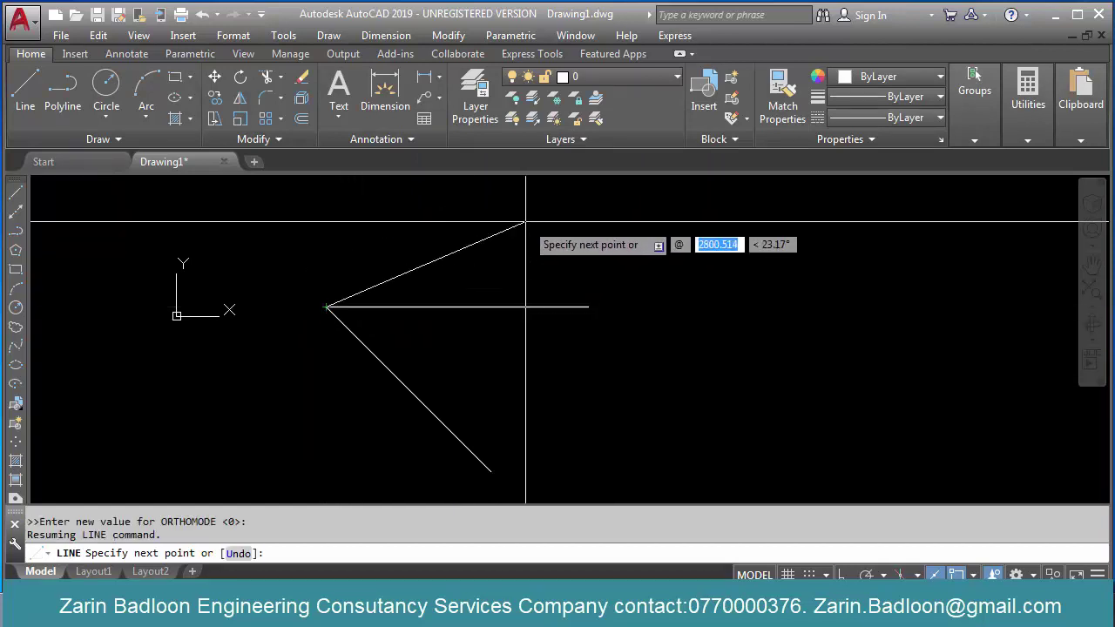
{"action": "type", "text": "3000"}
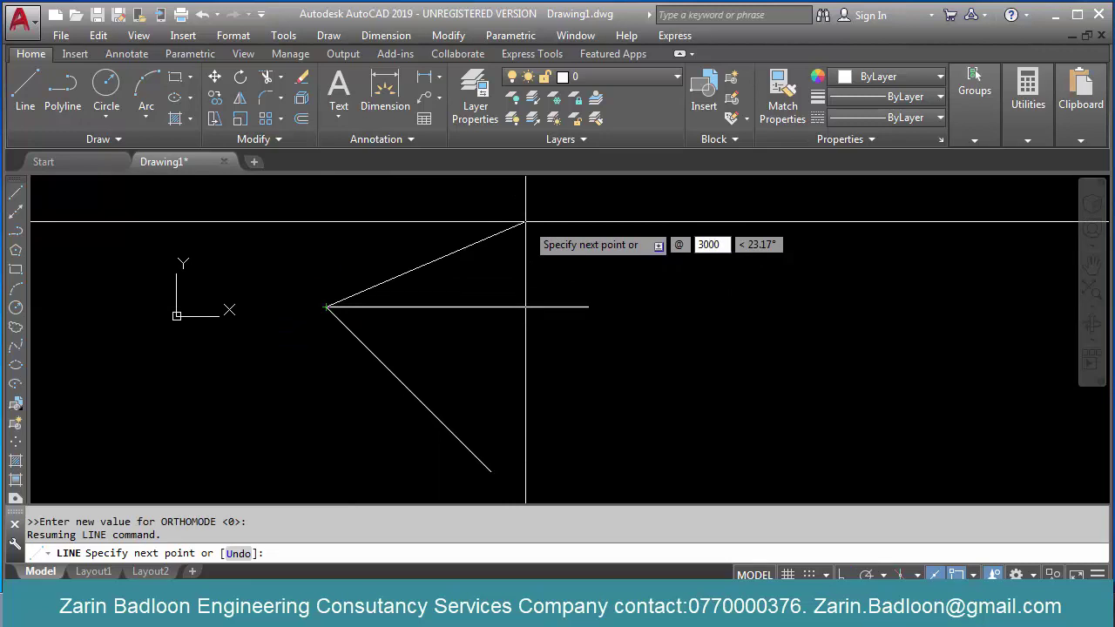
{"action": "key", "text": "Tab"}
{"action": "type", "text": "45"}
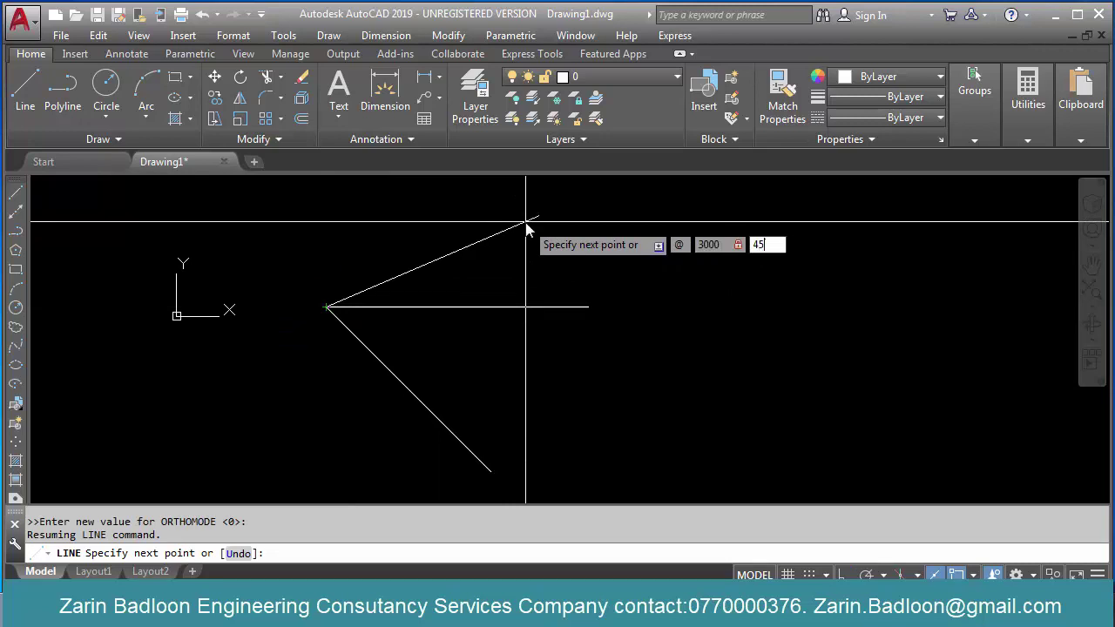
{"action": "key", "text": "Return"}
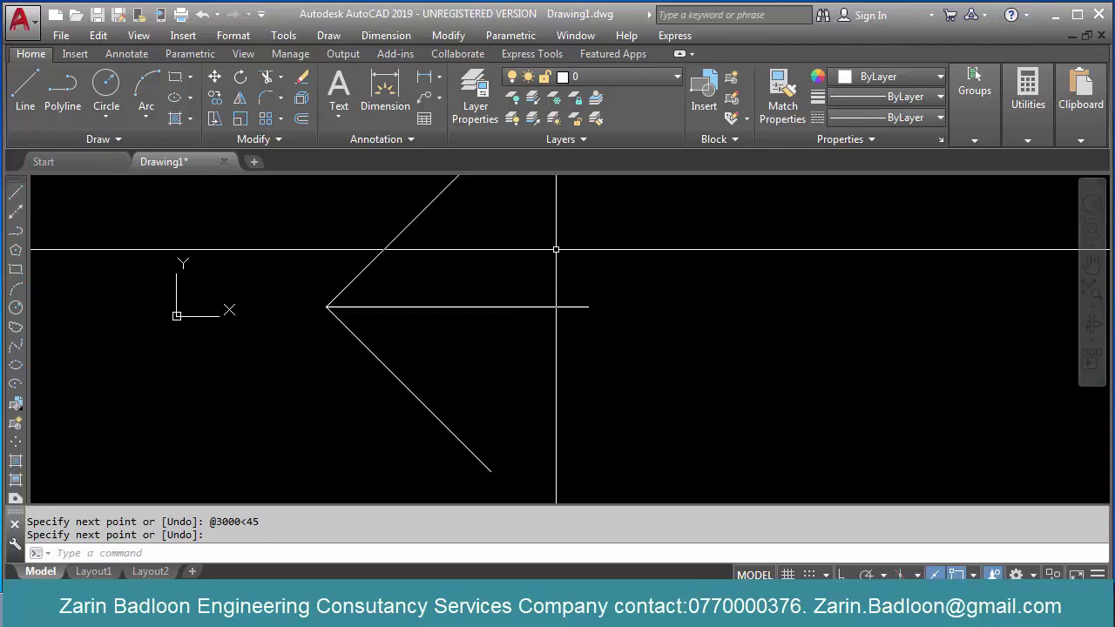
Step: Draw a separate line from a free point to the right of the others with relative length 4000 and angle 30°
{"action": "scroll", "coordinate": [694, 306], "scroll_direction": "down", "scroll_amount": 2}
{"action": "mouse_move", "coordinate": [688, 383]}
{"action": "middle_mouse_down"}
{"action": "mouse_move", "coordinate": [678, 406]}
{"action": "mouse_move", "coordinate": [550, 418]}
{"action": "middle_mouse_up"}
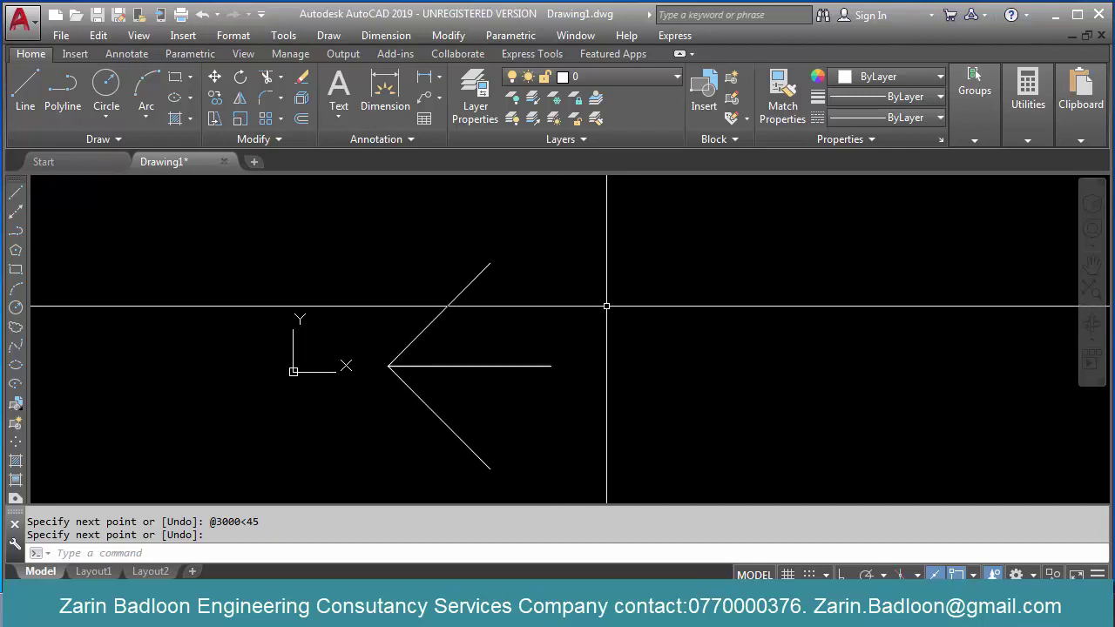
{"action": "type", "text": "l"}
{"action": "key", "text": "Return"}
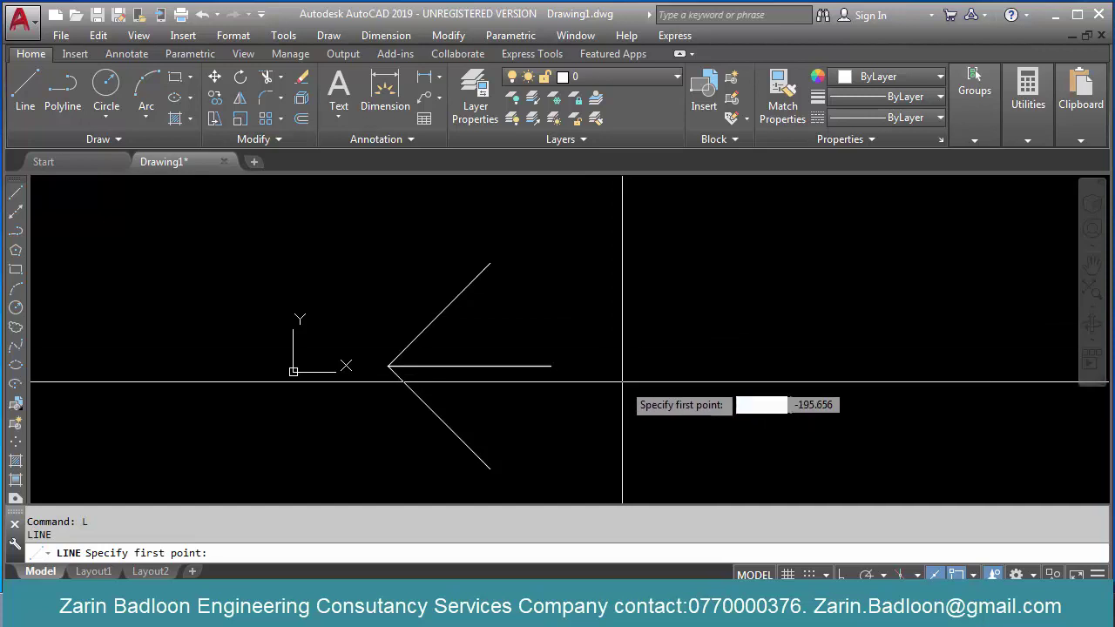
{"action": "left_click", "coordinate": [622, 382]}
{"action": "type", "text": "@"}
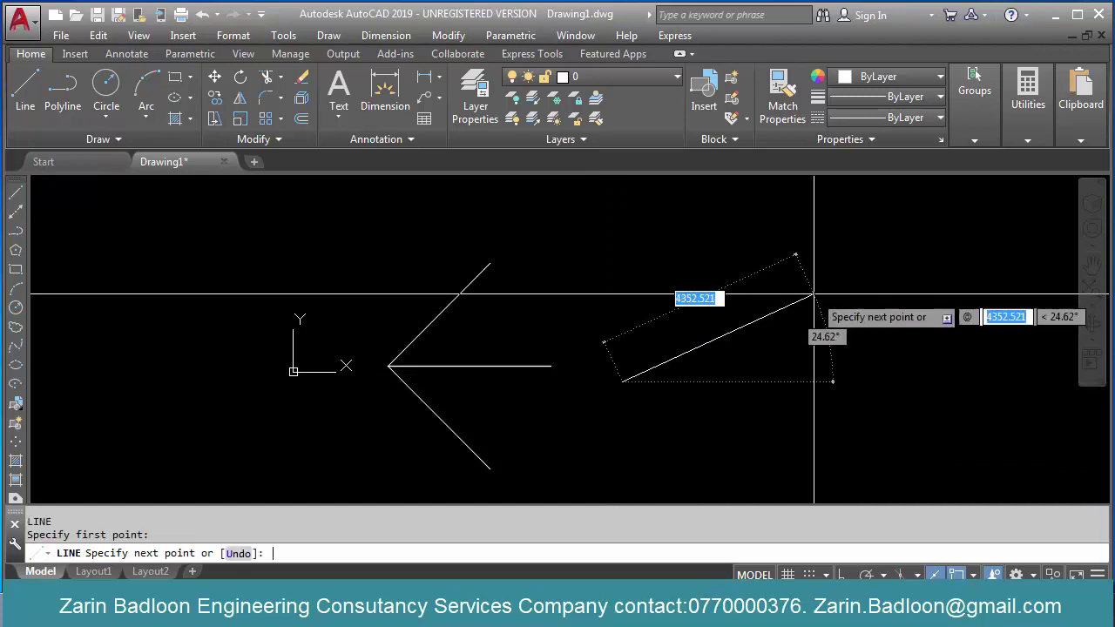
{"action": "type", "text": "4000"}
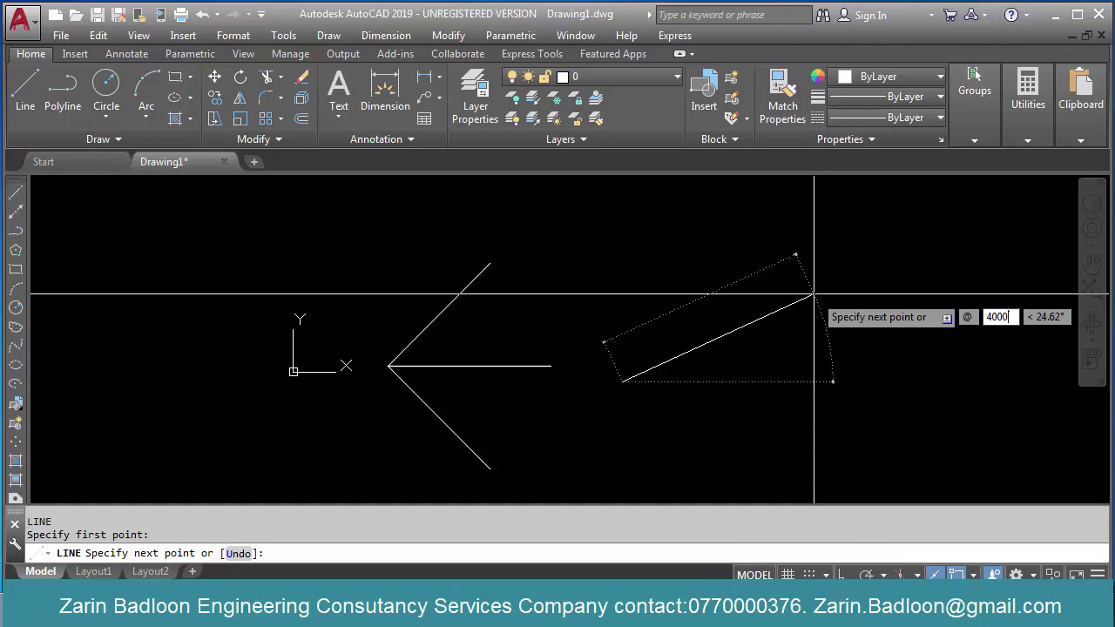
{"action": "key", "text": "Tab"}
{"action": "type", "text": "30"}
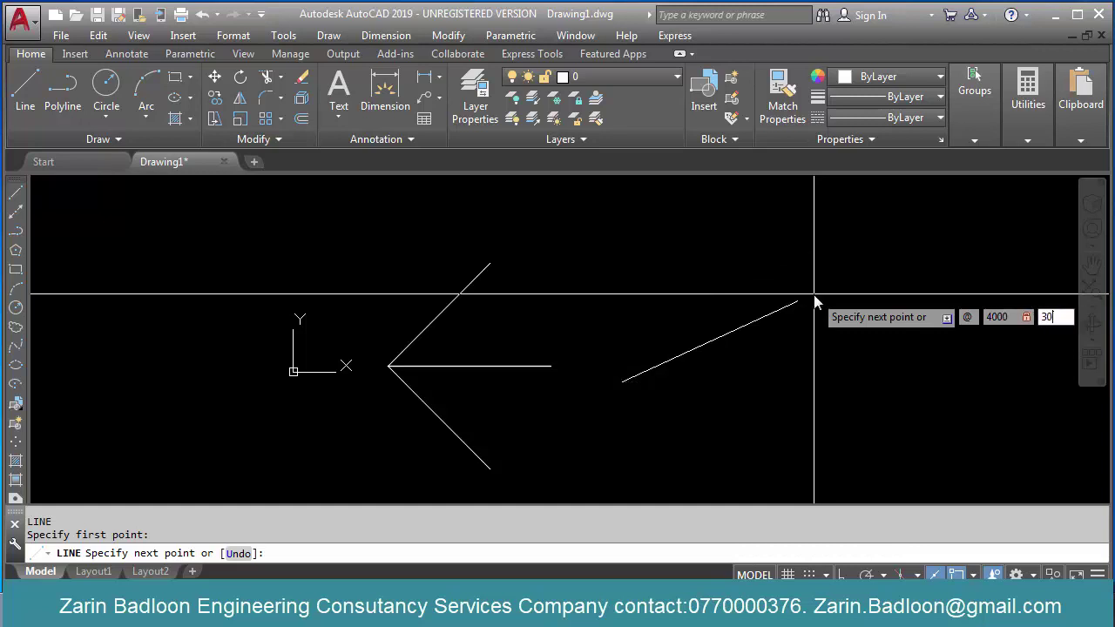
{"action": "key", "text": "Return"}
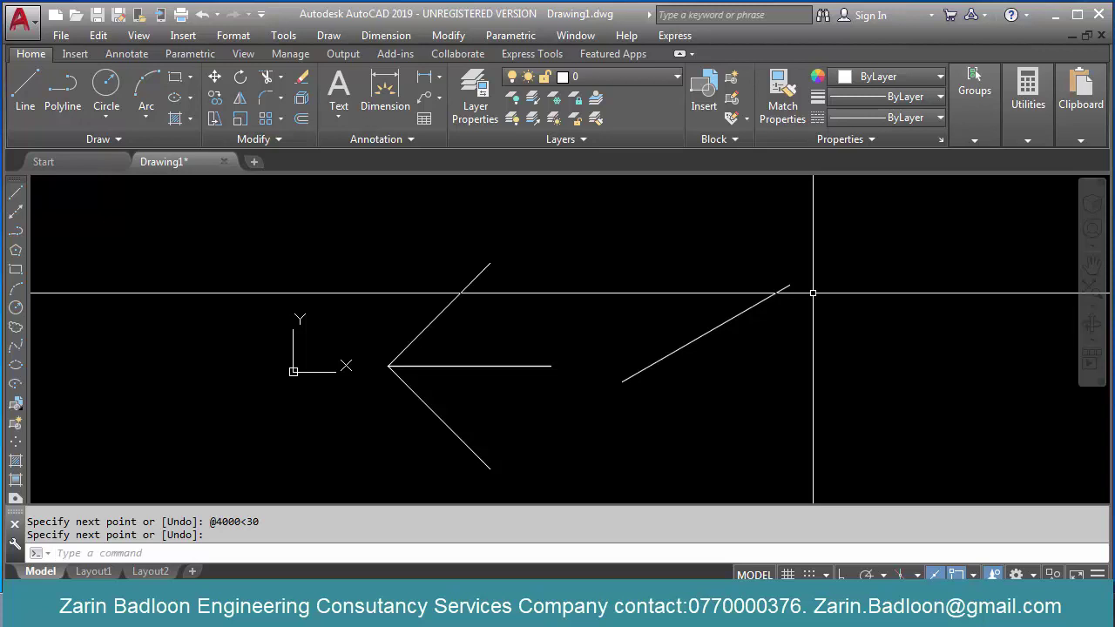
Step: Erase all four lines in the drawing with a crossing selection around them
{"action": "key", "text": "Return"}
{"action": "type", "text": "e"}
{"action": "key", "text": "Return"}
{"action": "left_click", "coordinate": [828, 238]}
{"action": "left_click", "coordinate": [369, 443]}
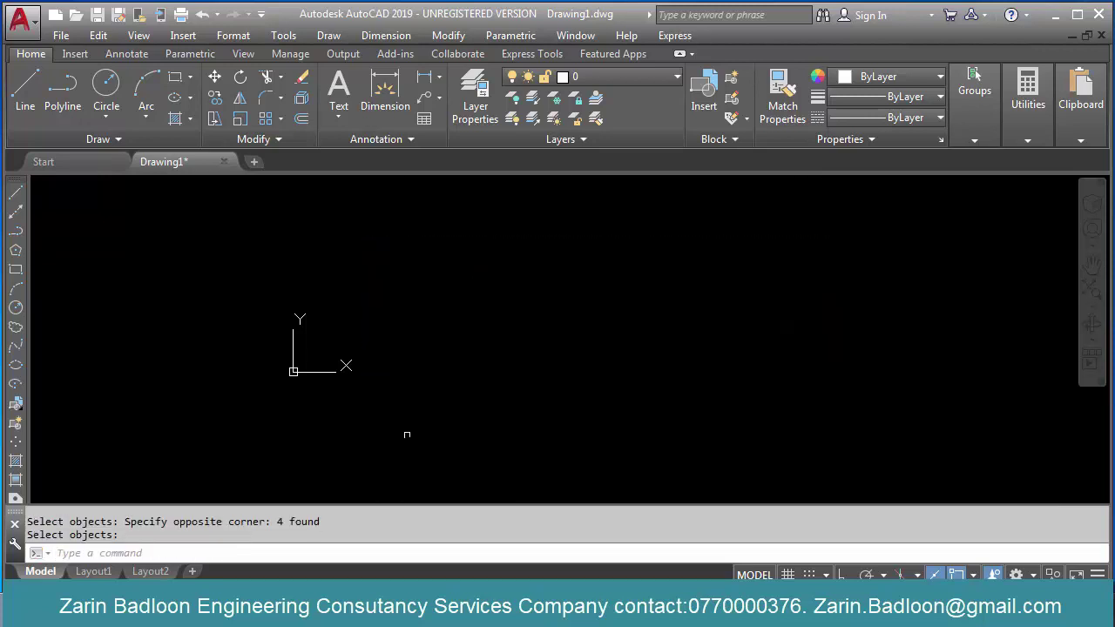
{"action": "key", "text": "Return"}
{"action": "key", "text": "Escape"}
{"action": "key", "text": "Escape"}
{"action": "scroll", "coordinate": [392, 336], "scroll_direction": "up", "scroll_amount": 2}
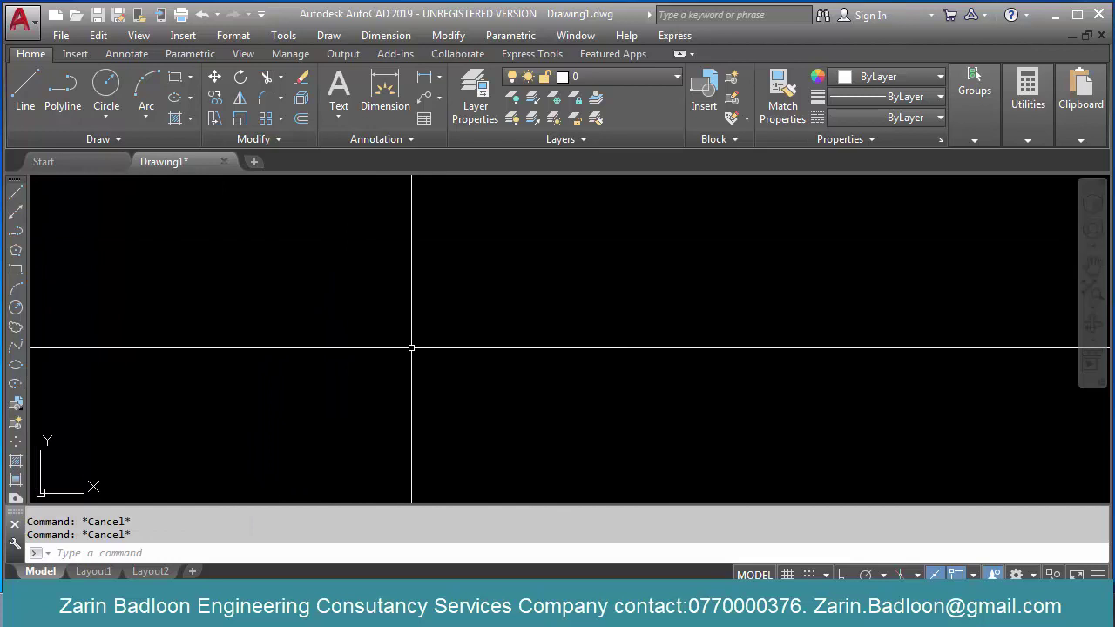
Step: Open Plan.dwg from the Auto CAD folder, view its floor plan, and return to Drawing1
{"action": "left_click", "coordinate": [80, 16]}
{"action": "left_click", "coordinate": [431, 178]}
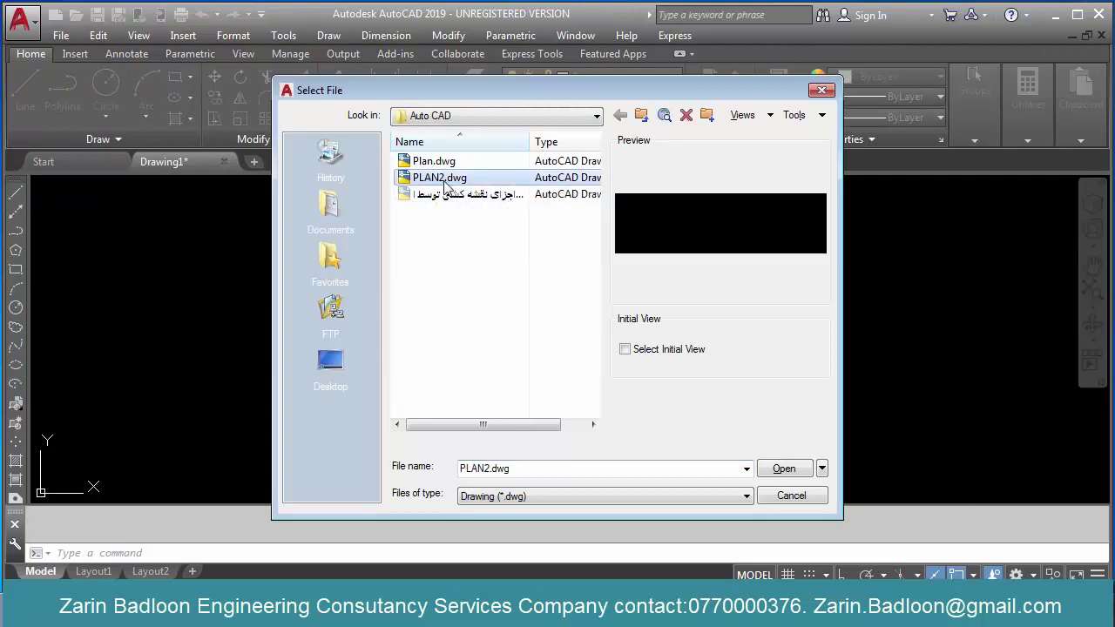
{"action": "left_click", "coordinate": [439, 163]}
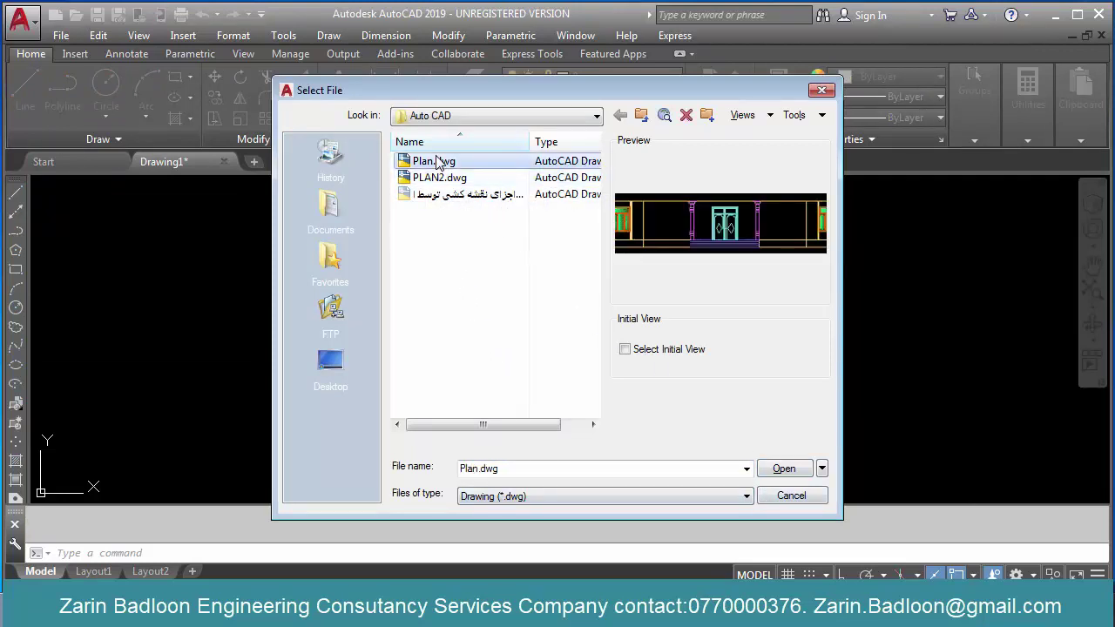
{"action": "left_click", "coordinate": [782, 468]}
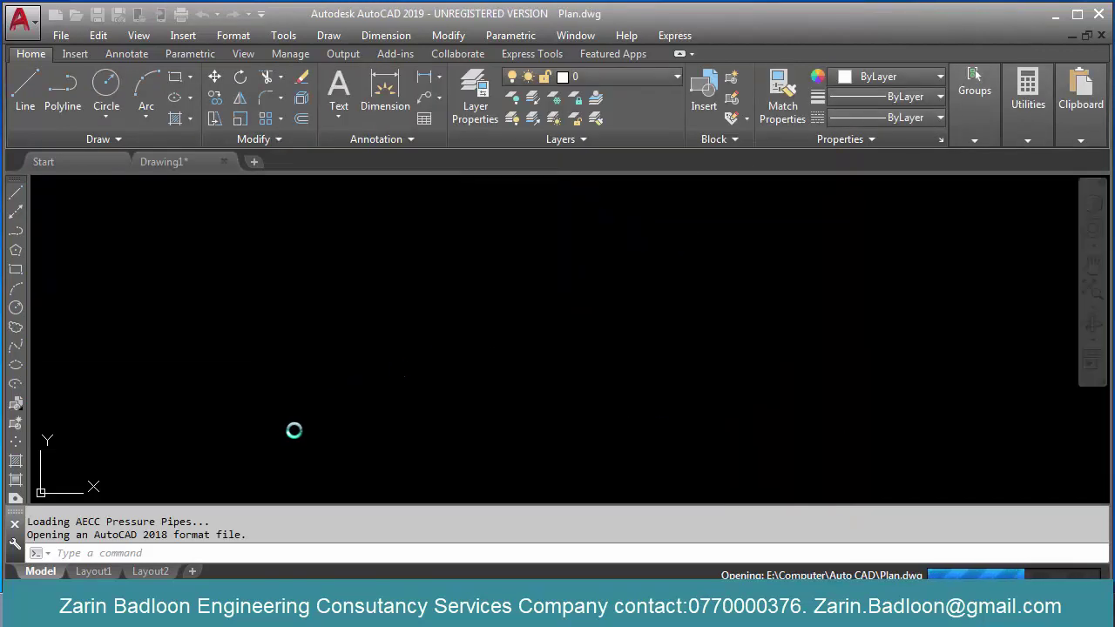
{"action": "scroll", "coordinate": [527, 276], "scroll_direction": "down", "scroll_amount": 12}
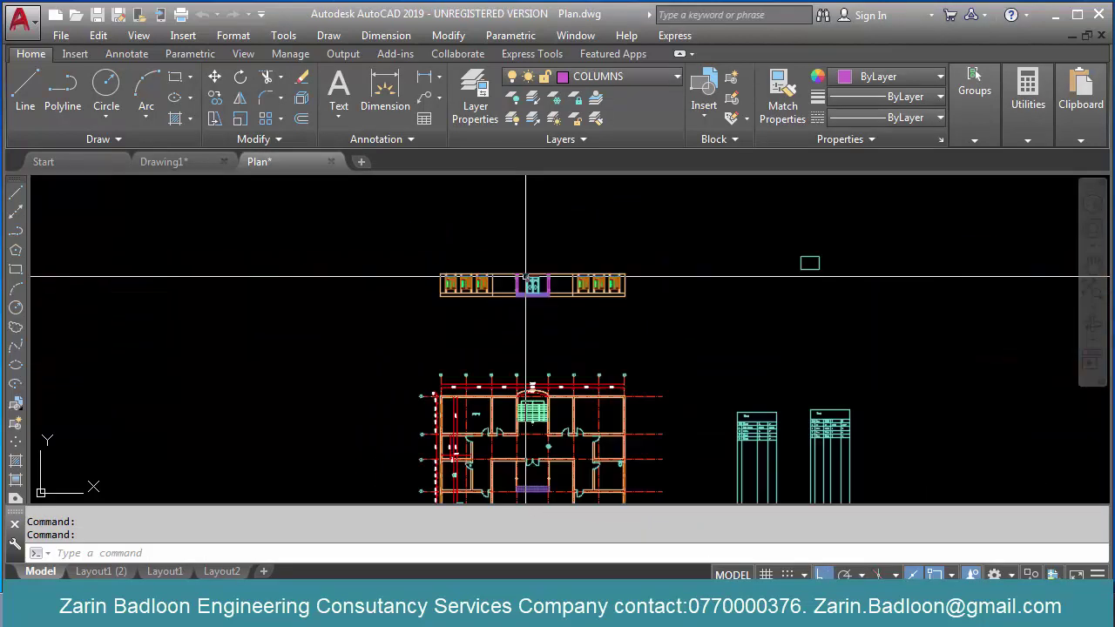
{"action": "middle_click_drag", "start_coordinate": [521, 366], "coordinate": [526, 361]}
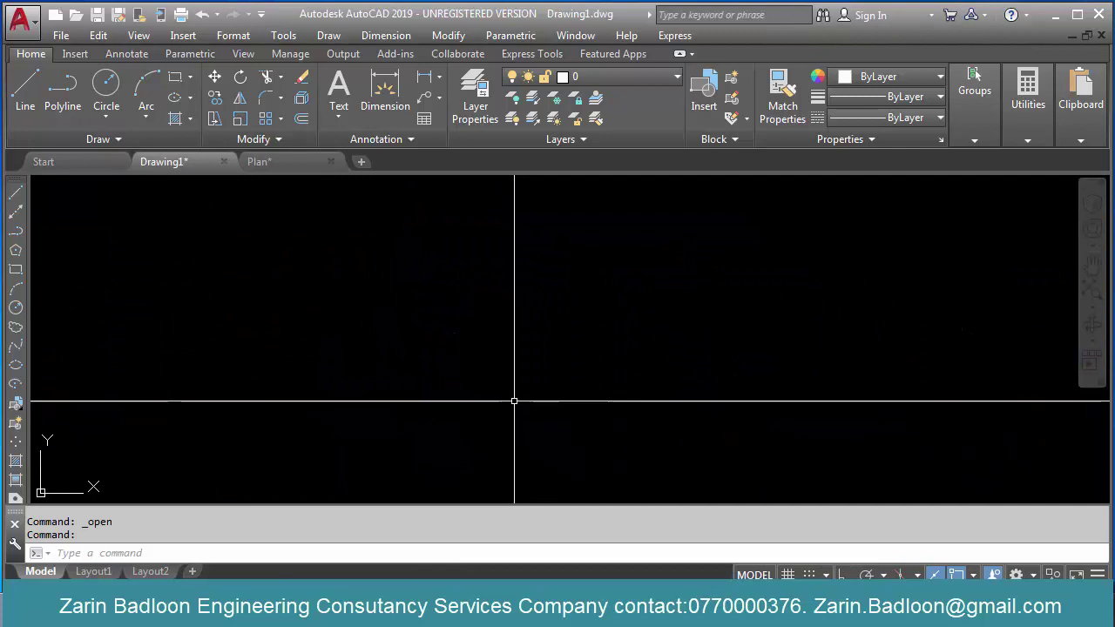
{"action": "type", "text": "XL"}
{"action": "key", "text": "Return"}
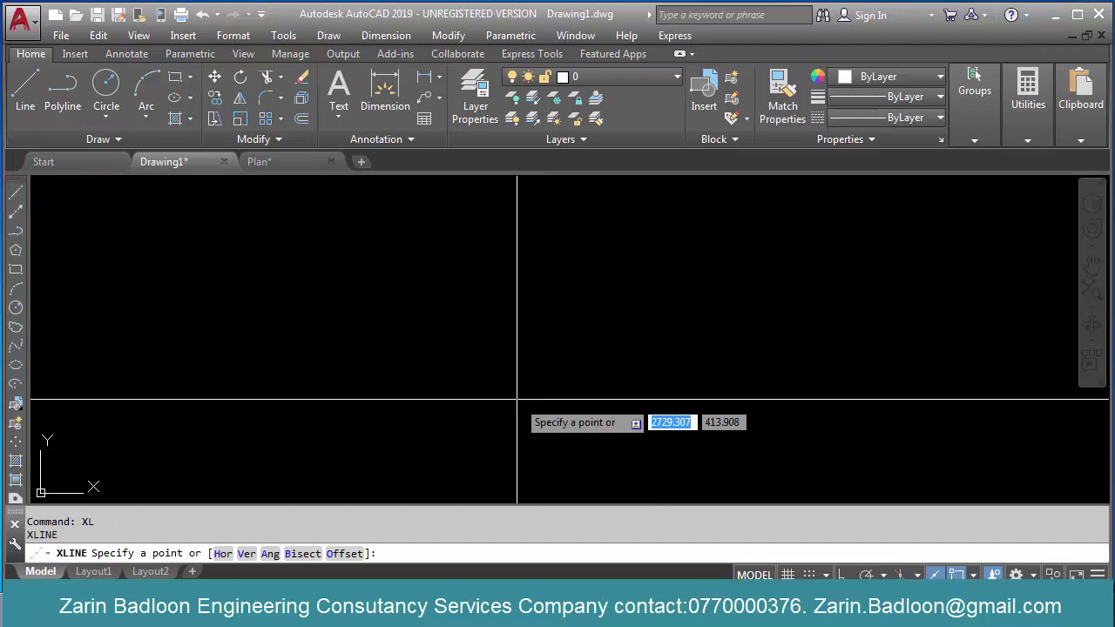
{"action": "key", "text": "Escape"}
{"action": "type", "text": "L"}
{"action": "key", "text": "Return"}
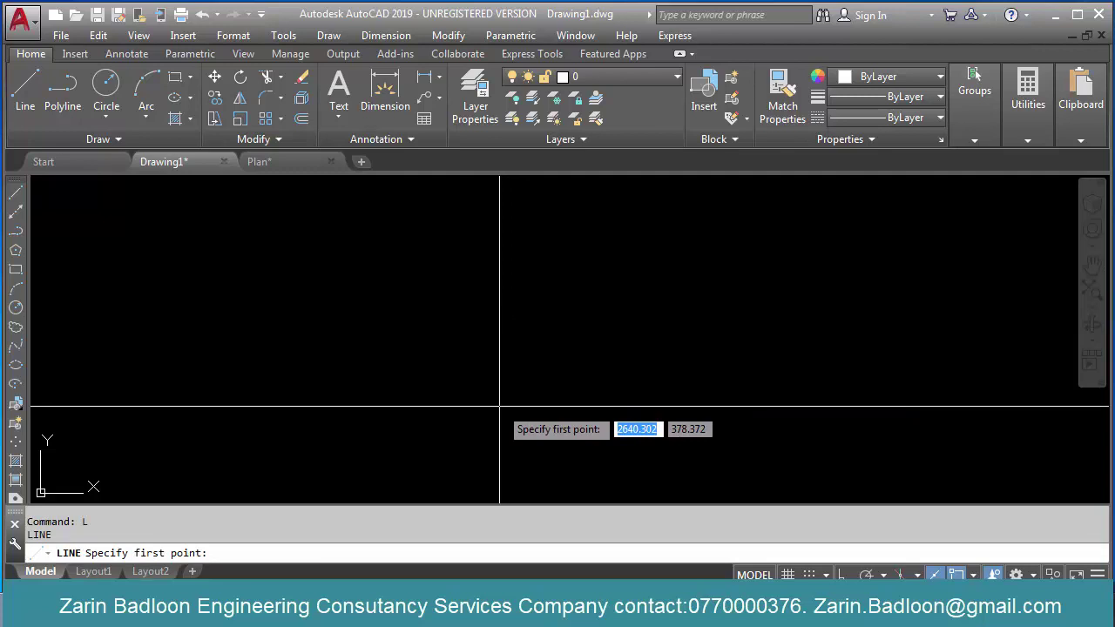
{"action": "key", "text": "Escape"}
Step: Draw a full fan of construction lines (XLINE) radiating in many directions from one common point
{"action": "type", "text": "X"}
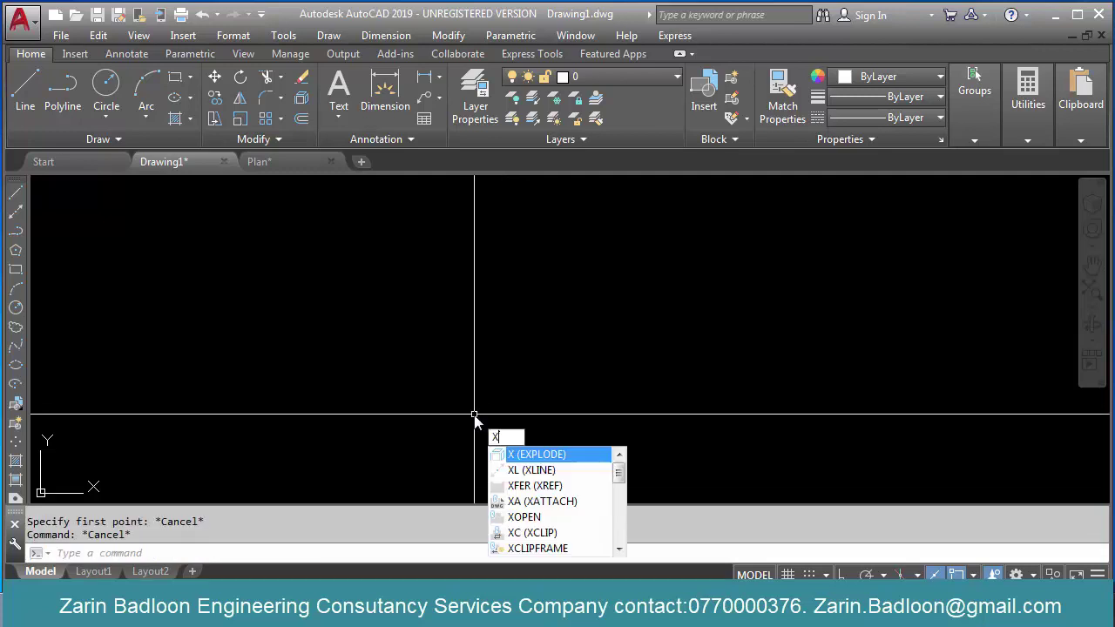
{"action": "type", "text": "L"}
{"action": "key", "text": "Return"}
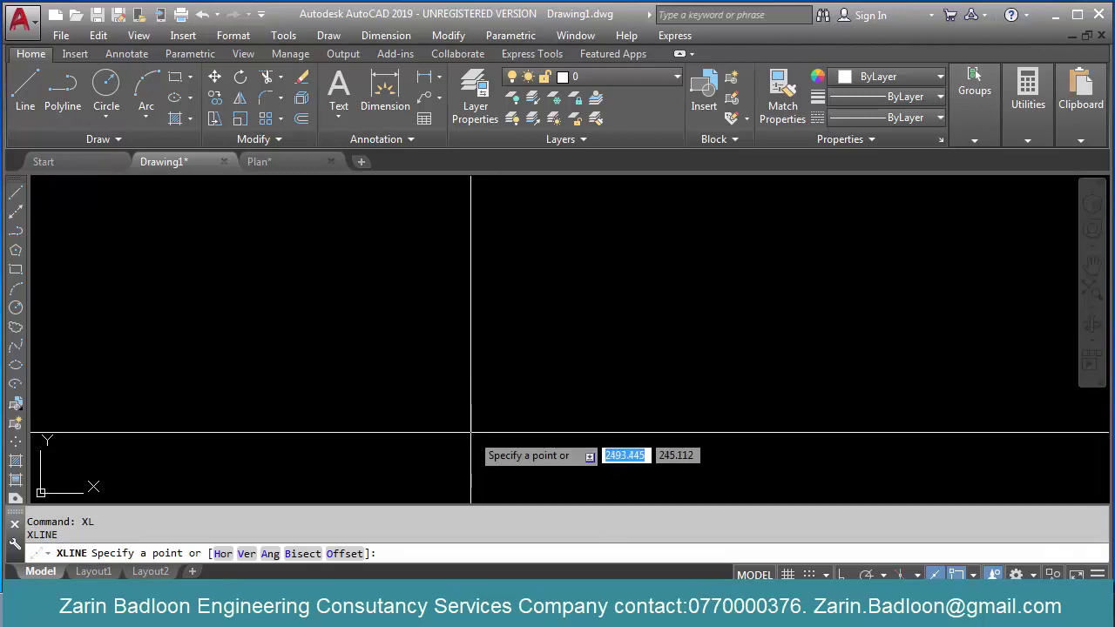
{"action": "left_click", "coordinate": [472, 432]}
{"action": "left_click", "coordinate": [521, 373]}
{"action": "left_click", "coordinate": [516, 330]}
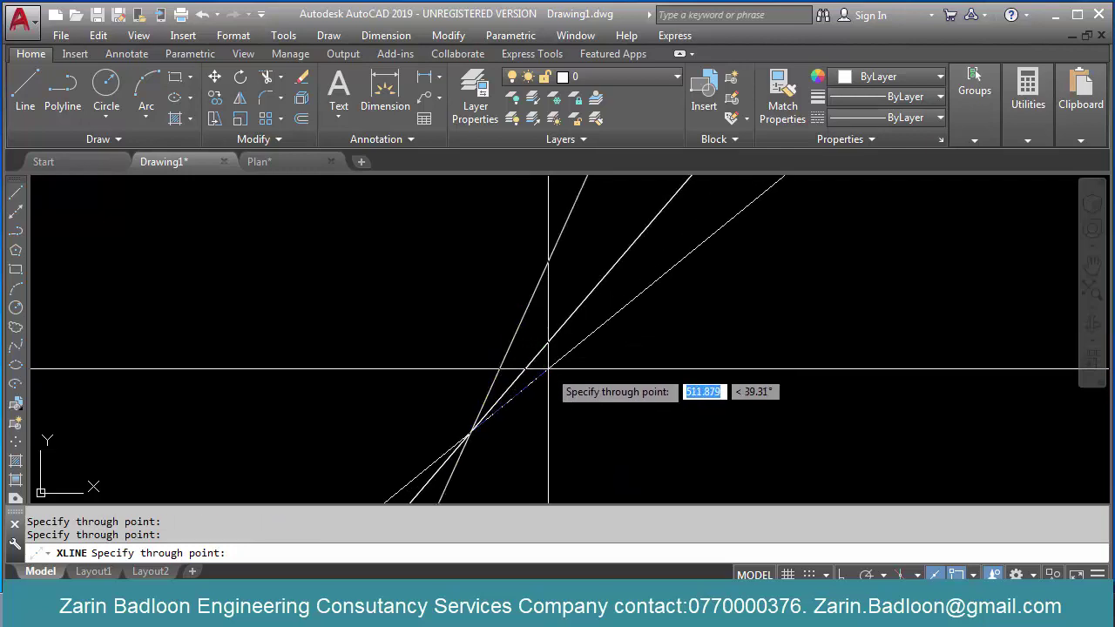
{"action": "left_click", "coordinate": [549, 370]}
{"action": "left_click", "coordinate": [557, 394]}
{"action": "left_click", "coordinate": [558, 418]}
{"action": "left_click", "coordinate": [542, 448]}
{"action": "left_click", "coordinate": [508, 462]}
{"action": "left_click", "coordinate": [443, 328]}
{"action": "left_click", "coordinate": [465, 300]}
{"action": "left_click", "coordinate": [483, 271]}
{"action": "left_click", "coordinate": [505, 259]}
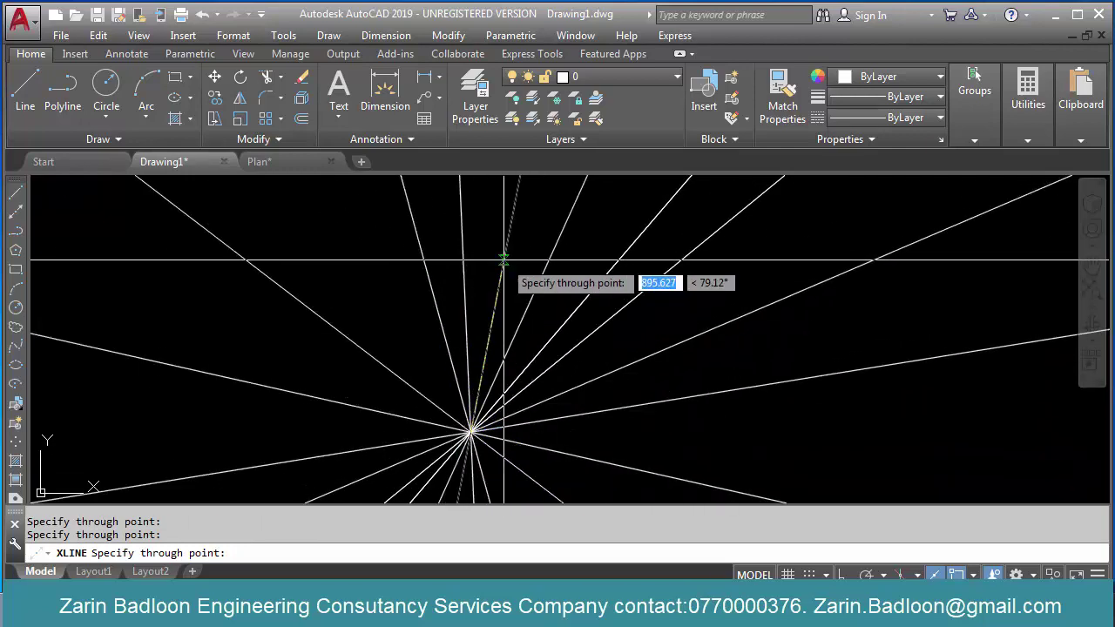
{"action": "left_click", "coordinate": [407, 249]}
{"action": "left_click", "coordinate": [321, 259]}
{"action": "left_click", "coordinate": [284, 267]}
{"action": "left_click", "coordinate": [227, 289]}
{"action": "left_click", "coordinate": [217, 328]}
{"action": "left_click", "coordinate": [214, 339]}
{"action": "left_click", "coordinate": [214, 357]}
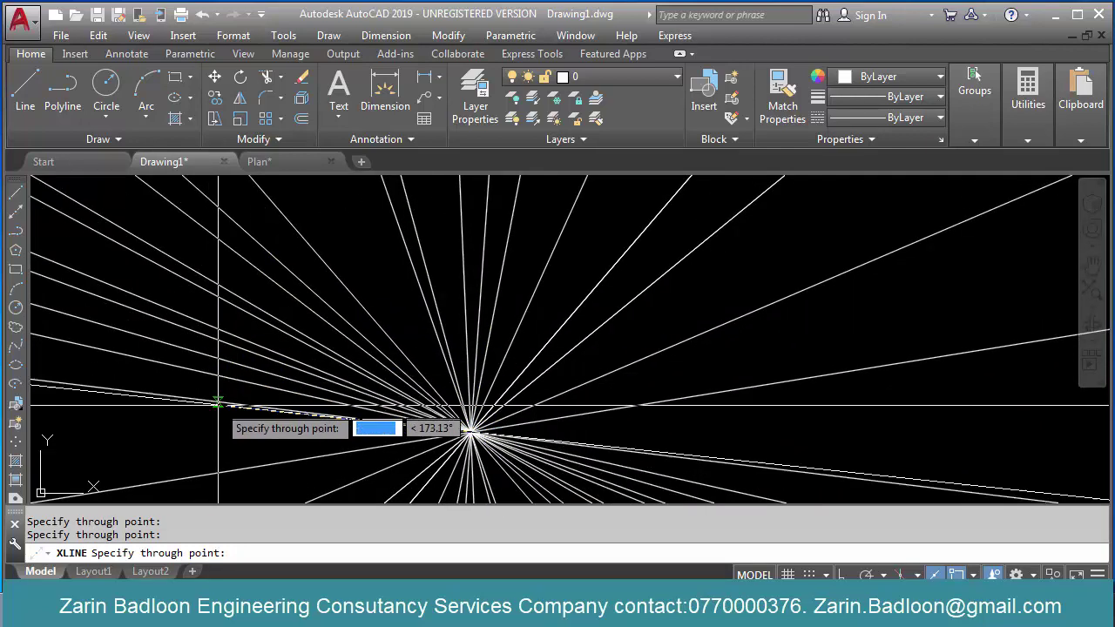
{"action": "left_click", "coordinate": [219, 402]}
{"action": "left_click", "coordinate": [220, 419]}
{"action": "left_click", "coordinate": [221, 437]}
{"action": "left_click", "coordinate": [228, 458]}
{"action": "left_click", "coordinate": [677, 286]}
{"action": "left_click", "coordinate": [730, 279]}
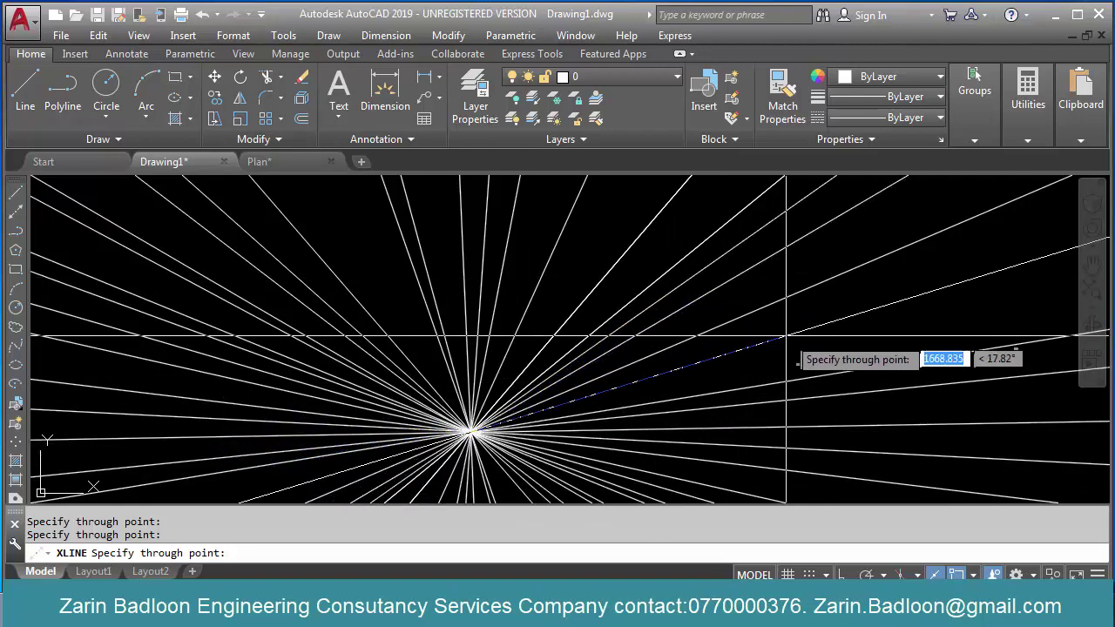
{"action": "left_click", "coordinate": [788, 343]}
{"action": "left_click", "coordinate": [827, 303]}
{"action": "left_click", "coordinate": [848, 351]}
{"action": "key", "text": "Escape"}
{"action": "scroll", "coordinate": [810, 362], "scroll_direction": "down", "scroll_amount": 5}
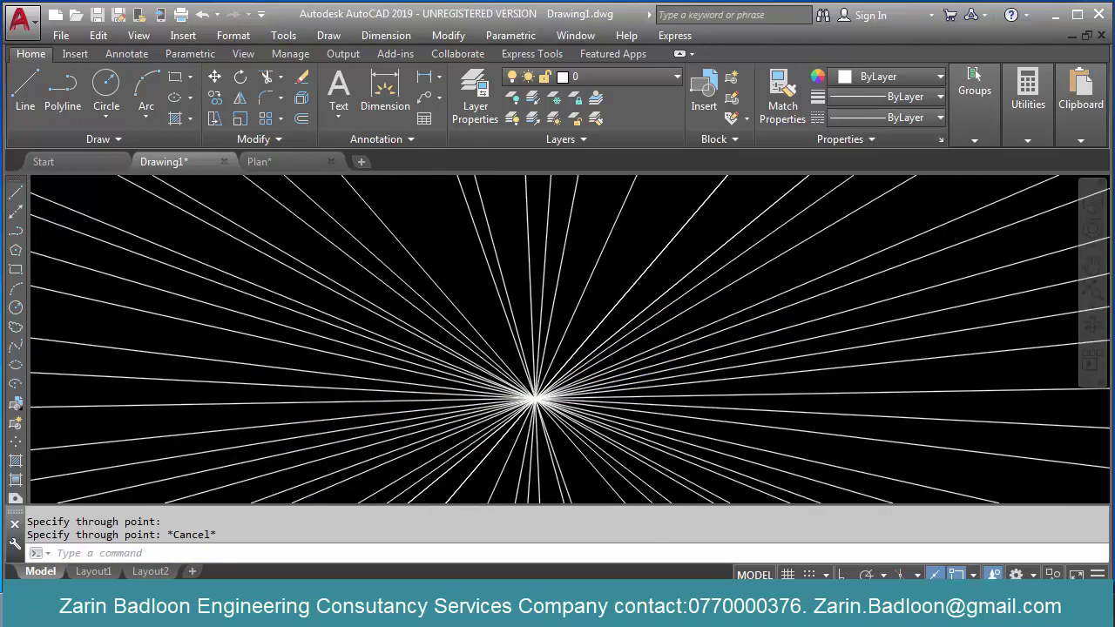
{"action": "scroll", "coordinate": [592, 349], "scroll_direction": "up", "scroll_amount": 5}
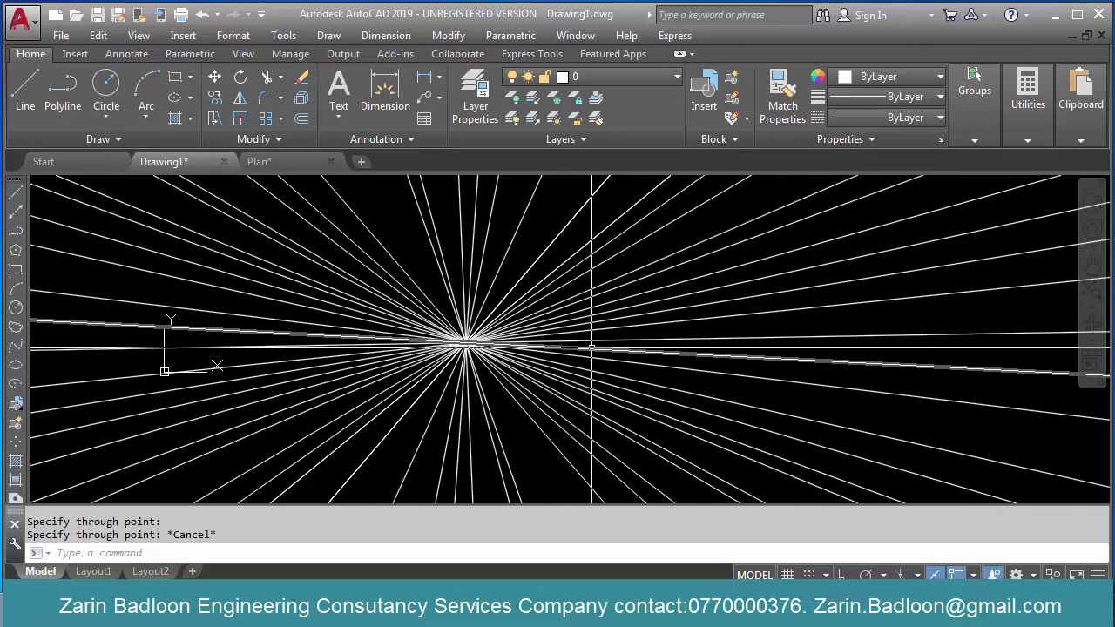
Step: Erase all the radiating construction lines by crossing-selecting their common centre
{"action": "type", "text": "e"}
{"action": "key", "text": "Return"}
{"action": "left_click", "coordinate": [549, 241]}
{"action": "left_click", "coordinate": [436, 366]}
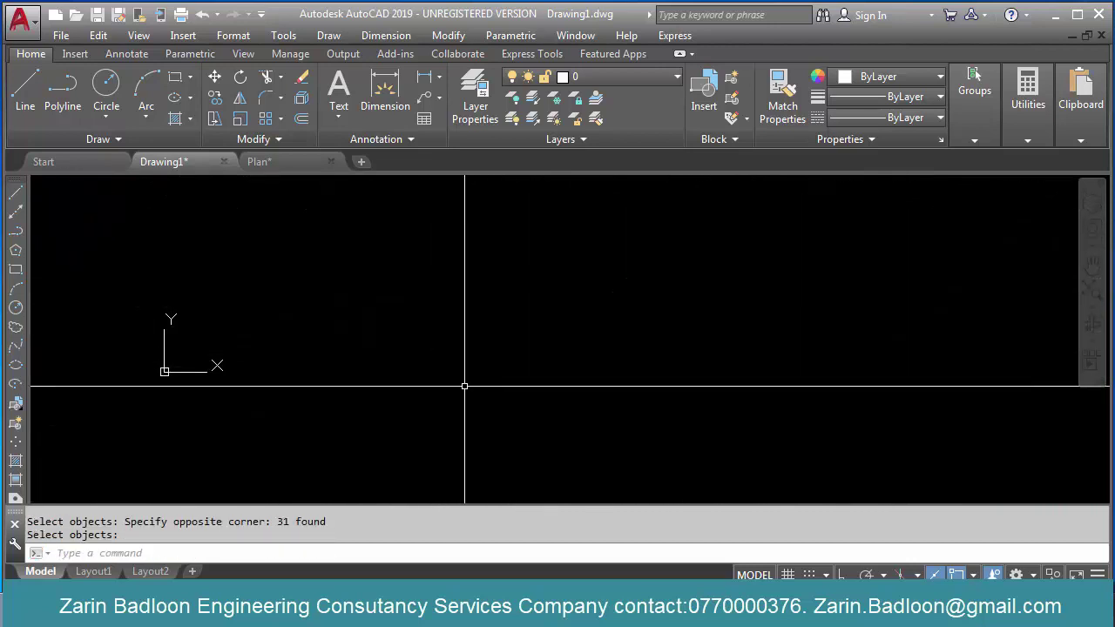
{"action": "key", "text": "Escape"}
Step: Draw eight unevenly spaced horizontal construction lines with the XLINE Hor option
{"action": "type", "text": "xl"}
{"action": "key", "text": "Return"}
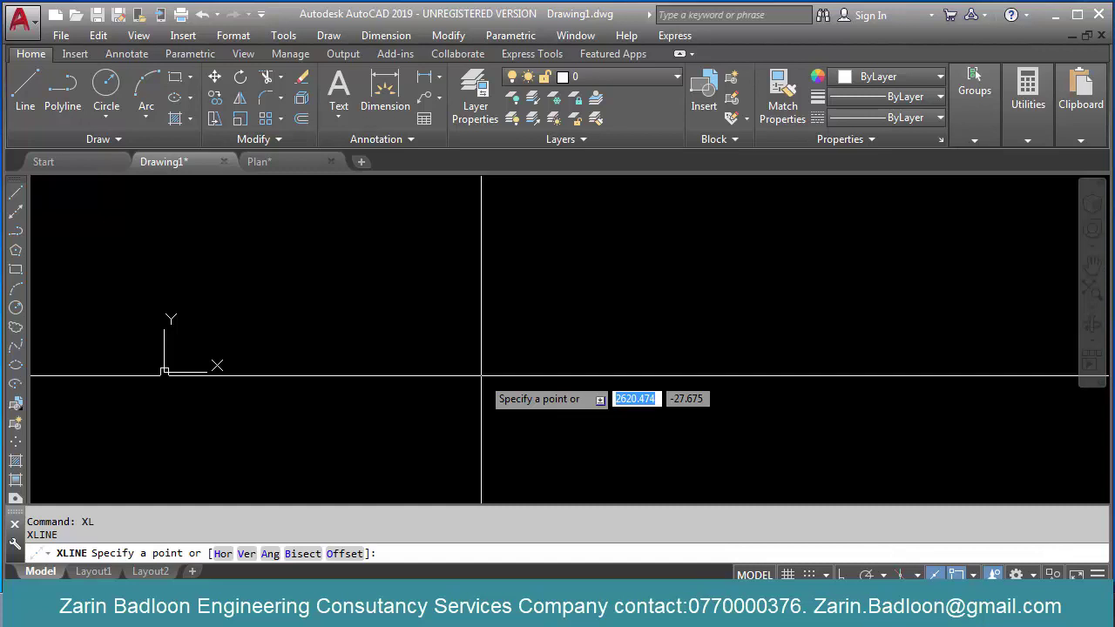
{"action": "type", "text": "h"}
{"action": "key", "text": "Return"}
{"action": "left_click", "coordinate": [488, 421]}
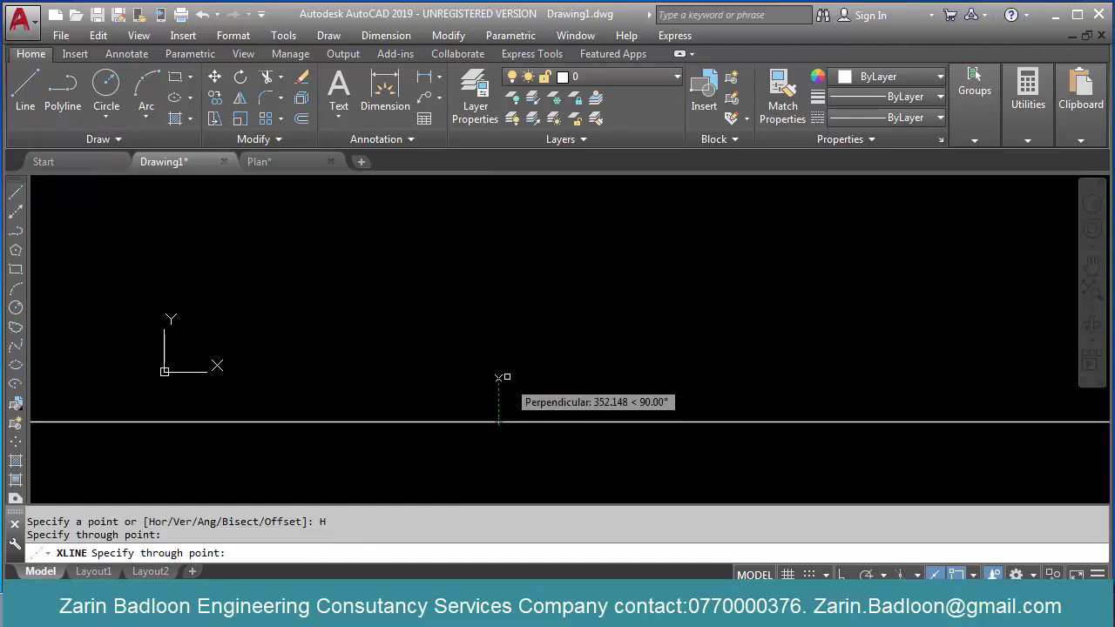
{"action": "left_click", "coordinate": [501, 376]}
{"action": "left_click", "coordinate": [534, 328]}
{"action": "left_click", "coordinate": [542, 290]}
{"action": "left_click", "coordinate": [549, 244]}
{"action": "left_click", "coordinate": [554, 218]}
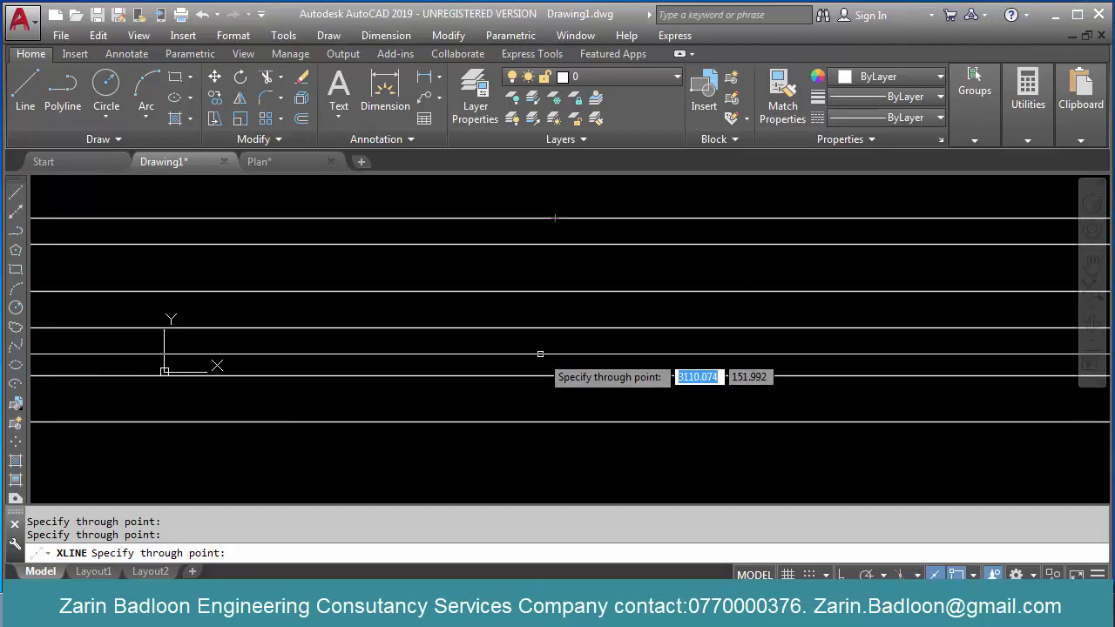
{"action": "left_click", "coordinate": [531, 389]}
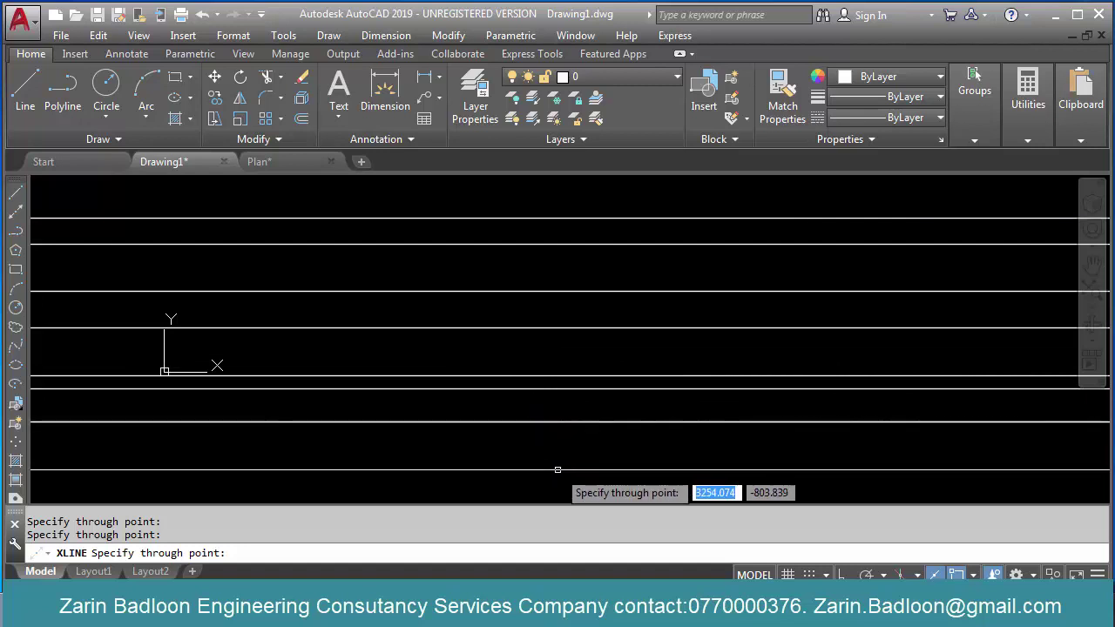
{"action": "key", "text": "Escape"}
{"action": "key", "text": "Escape"}
Step: Draw a row of unevenly spaced vertical construction lines across the horizontal ones with the XLINE Ver option
{"action": "key", "text": "Return"}
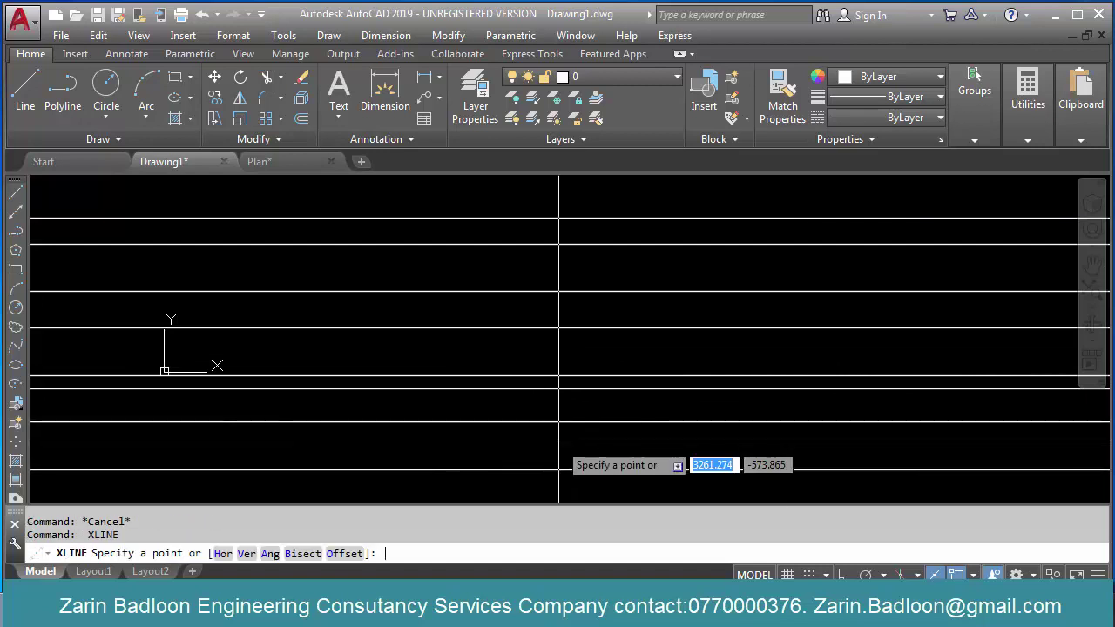
{"action": "type", "text": "v"}
{"action": "key", "text": "Return"}
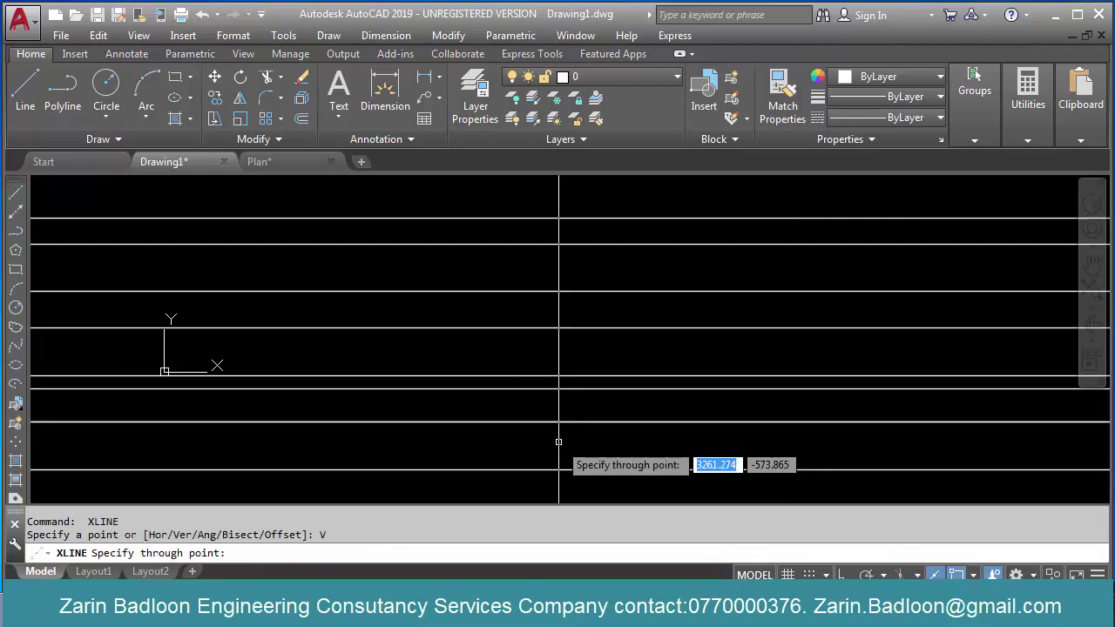
{"action": "left_click", "coordinate": [532, 425]}
{"action": "left_click", "coordinate": [572, 416]}
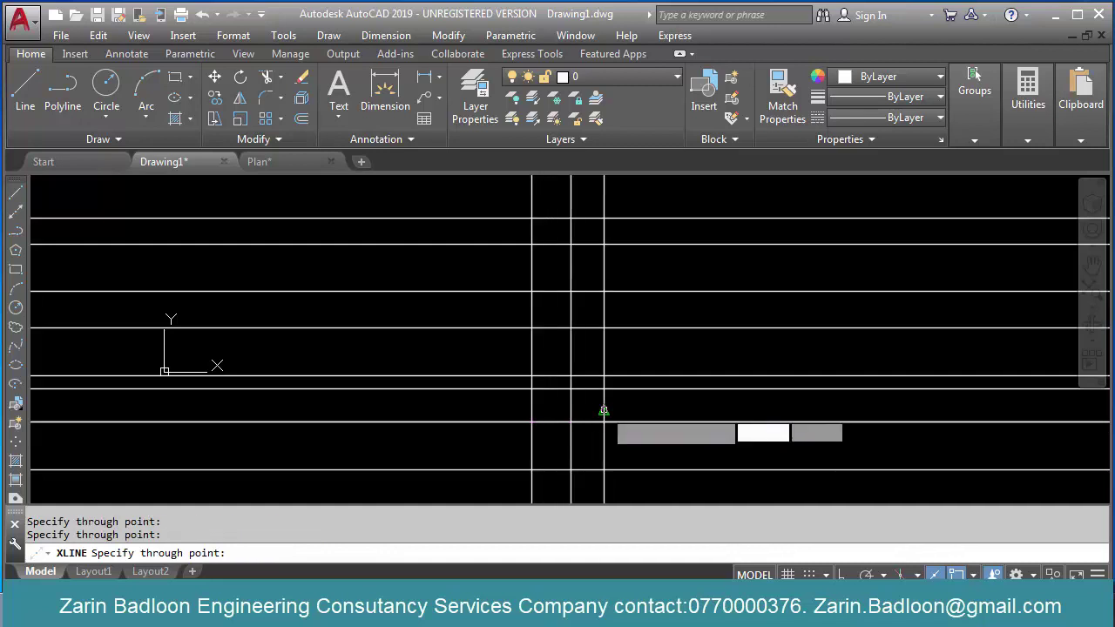
{"action": "left_click", "coordinate": [603, 406]}
{"action": "left_click", "coordinate": [631, 403]}
{"action": "left_click", "coordinate": [660, 401]}
{"action": "left_click", "coordinate": [704, 394]}
{"action": "left_click", "coordinate": [739, 387]}
{"action": "left_click", "coordinate": [800, 381]}
{"action": "left_click", "coordinate": [818, 380]}
{"action": "left_click", "coordinate": [842, 378]}
{"action": "left_click", "coordinate": [865, 378]}
{"action": "left_click", "coordinate": [913, 378]}
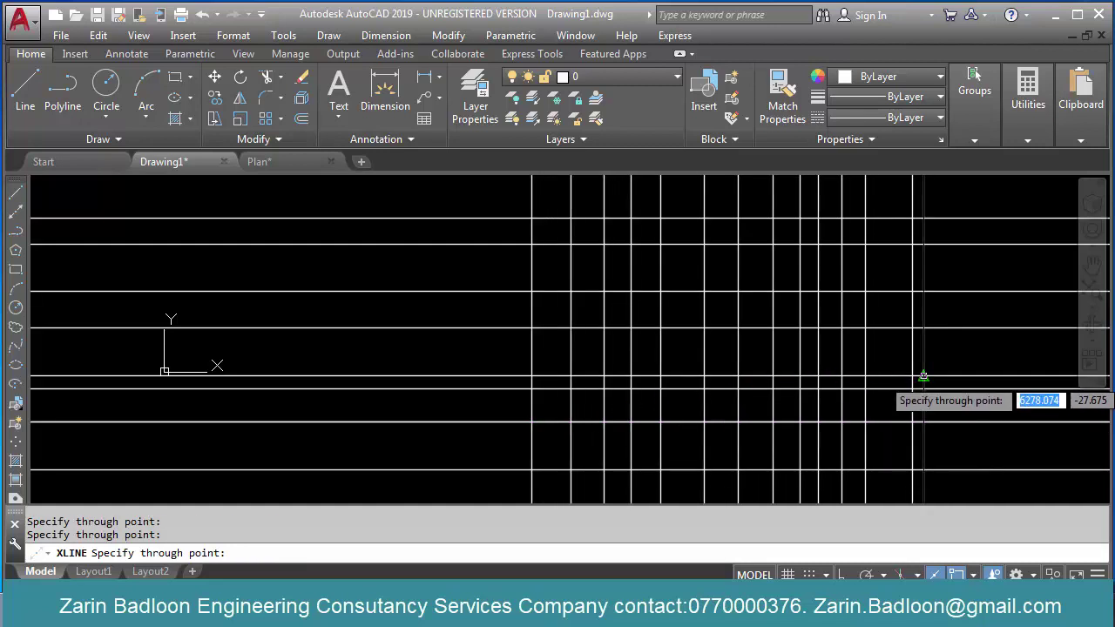
{"action": "left_click", "coordinate": [924, 377]}
{"action": "left_click", "coordinate": [946, 377]}
{"action": "left_click", "coordinate": [965, 380]}
{"action": "scroll", "coordinate": [627, 414], "scroll_direction": "down", "scroll_amount": 6}
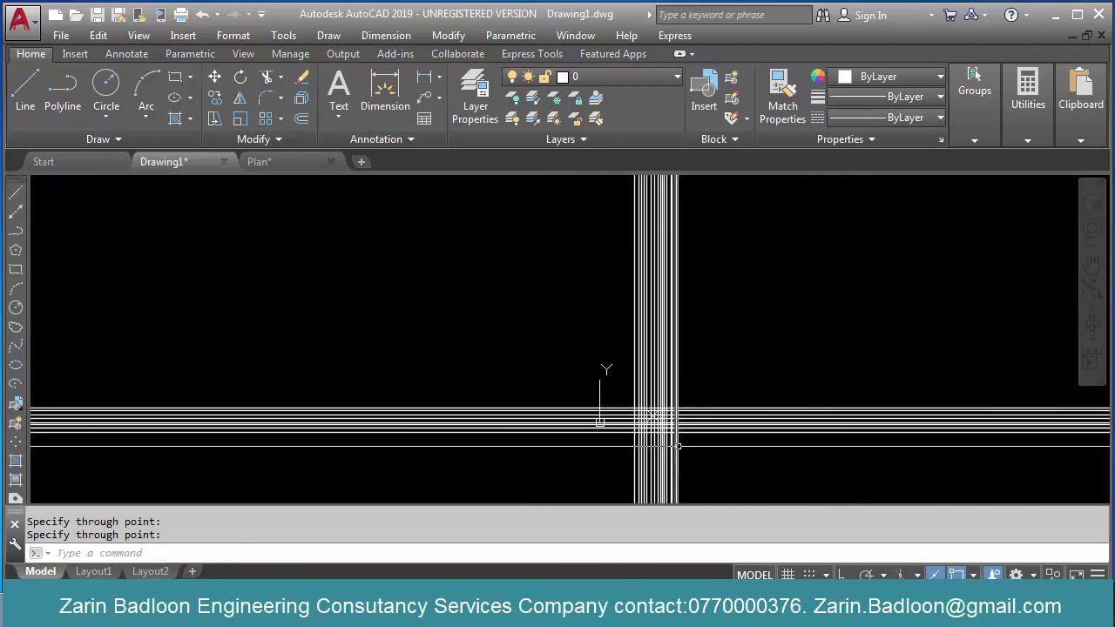
Step: In the Plan drawing, place a vertical construction line through the floor plan's lower-right outer wall corner
{"action": "left_click", "coordinate": [279, 164]}
{"action": "scroll", "coordinate": [523, 366], "scroll_direction": "up", "scroll_amount": 4}
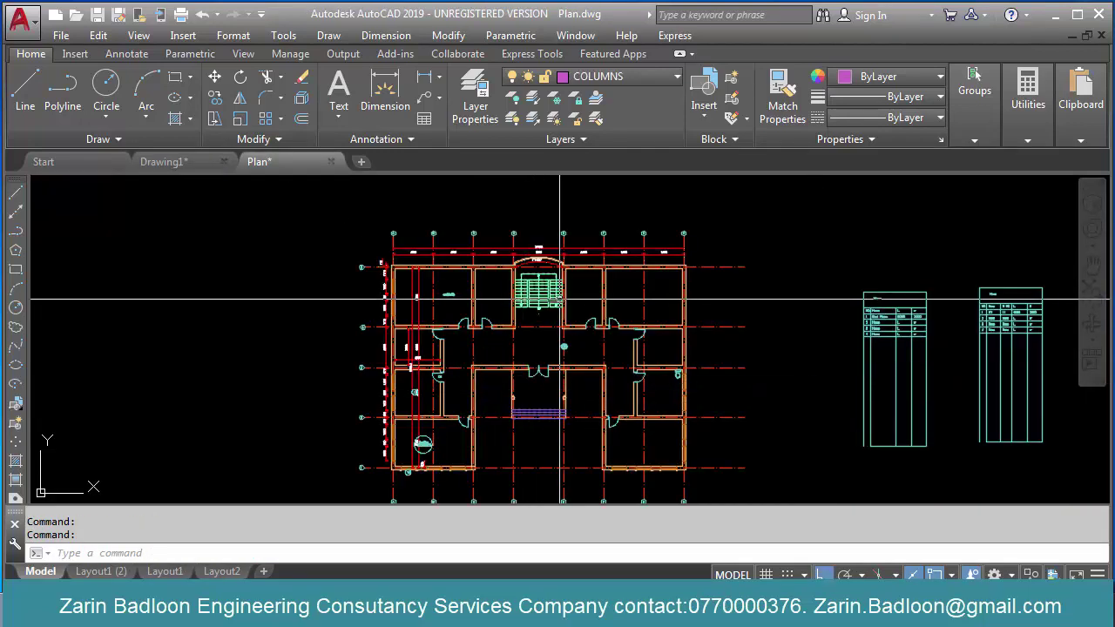
{"action": "scroll", "coordinate": [519, 304], "scroll_direction": "down", "scroll_amount": 4}
{"action": "scroll", "coordinate": [566, 314], "scroll_direction": "up", "scroll_amount": 6}
{"action": "scroll", "coordinate": [580, 337], "scroll_direction": "down", "scroll_amount": 6}
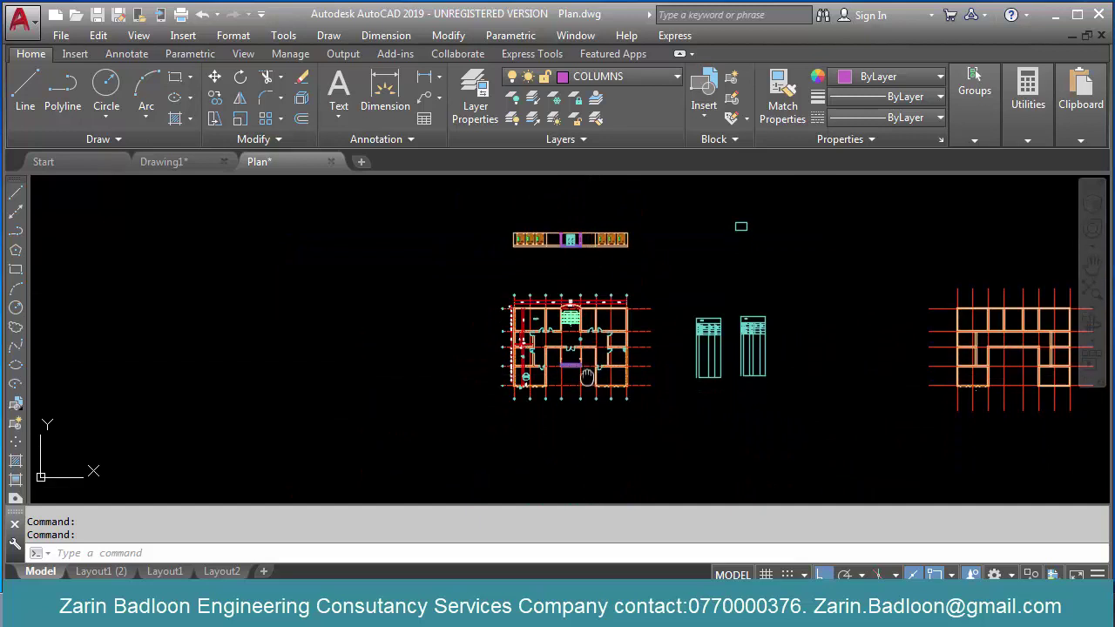
{"action": "scroll", "coordinate": [601, 376], "scroll_direction": "up", "scroll_amount": 4}
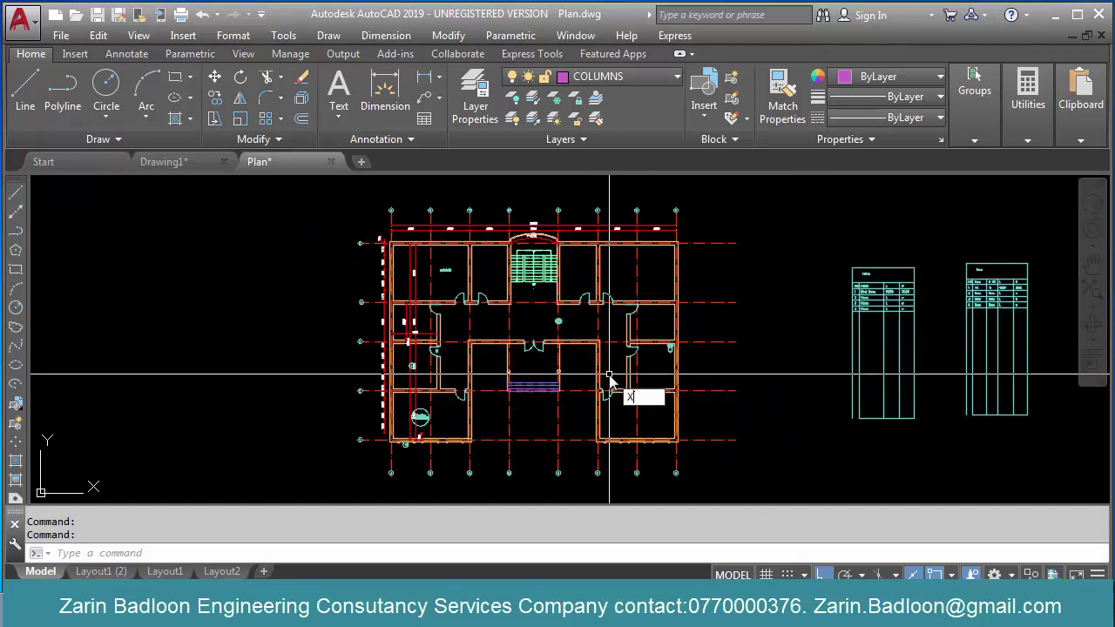
{"action": "type", "text": "L"}
{"action": "key", "text": "Return"}
{"action": "type", "text": "V"}
{"action": "key", "text": "Return"}
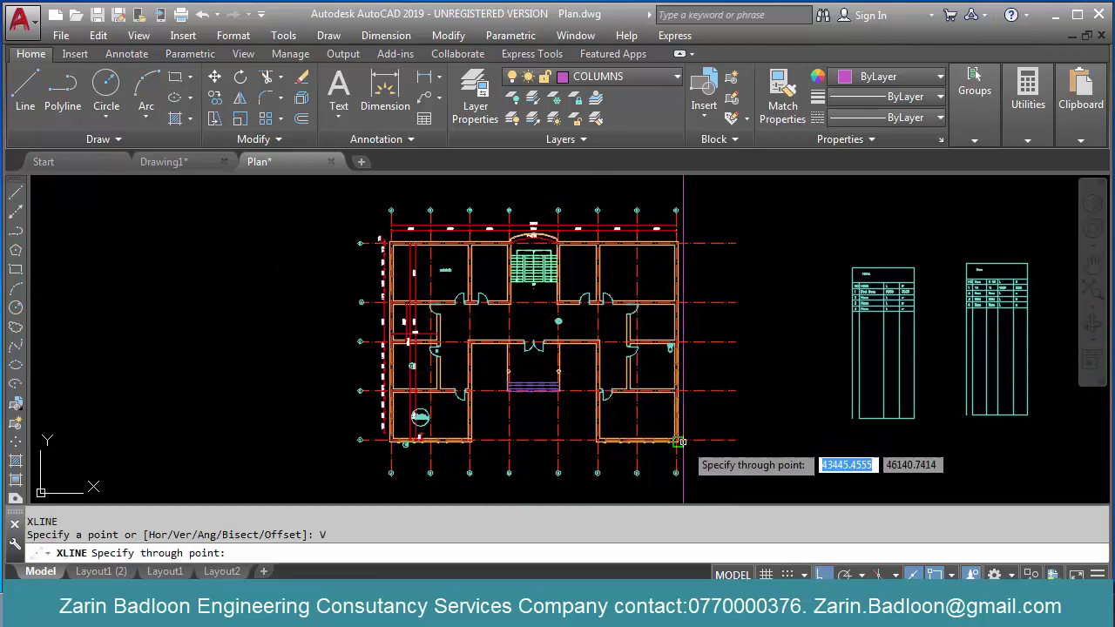
{"action": "scroll", "coordinate": [676, 440], "scroll_direction": "up", "scroll_amount": 5}
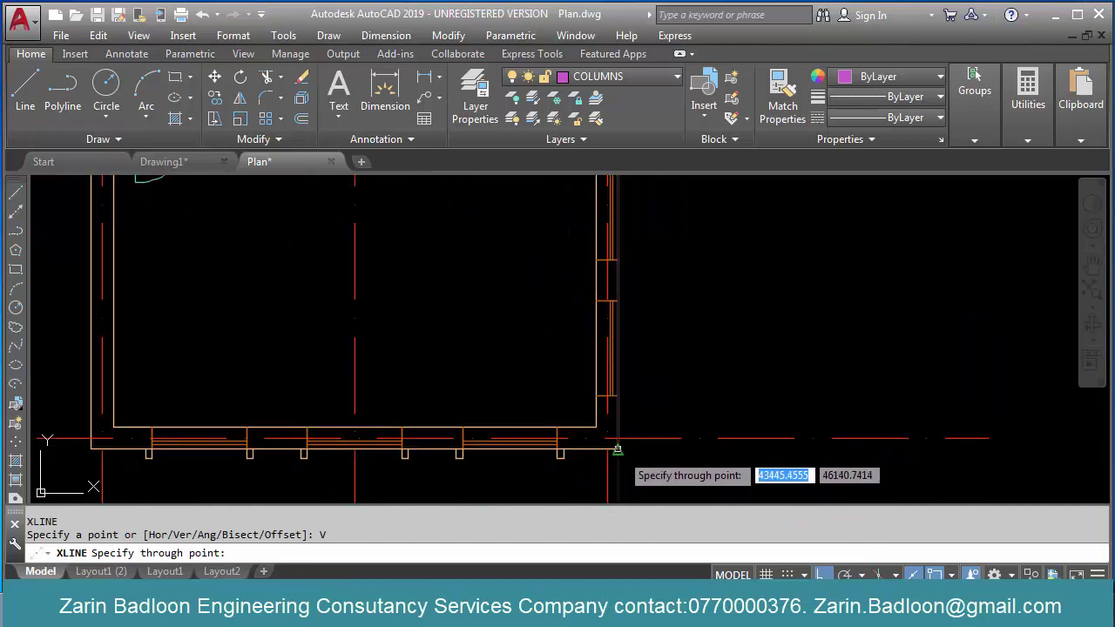
{"action": "left_click", "coordinate": [618, 453]}
Step: Place vertical construction lines through both edges of the three rightmost small pilasters along the plan's lower-right outer wall
{"action": "scroll", "coordinate": [557, 427], "scroll_direction": "up", "scroll_amount": 5}
{"action": "left_click", "coordinate": [533, 419]}
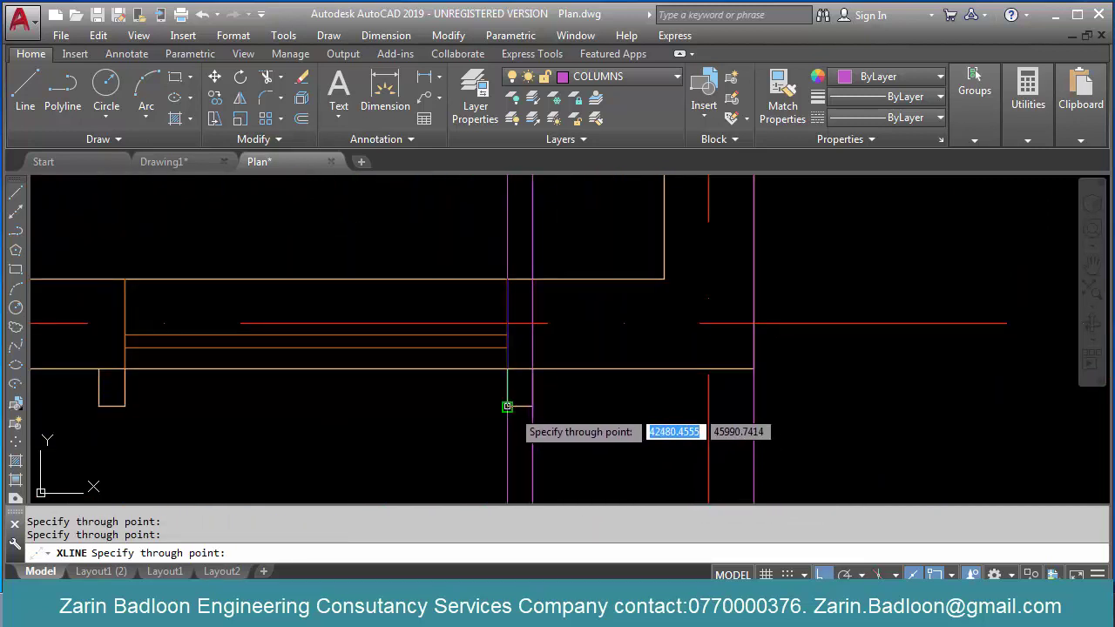
{"action": "left_click", "coordinate": [508, 404]}
{"action": "scroll", "coordinate": [689, 441], "scroll_direction": "down", "scroll_amount": 2}
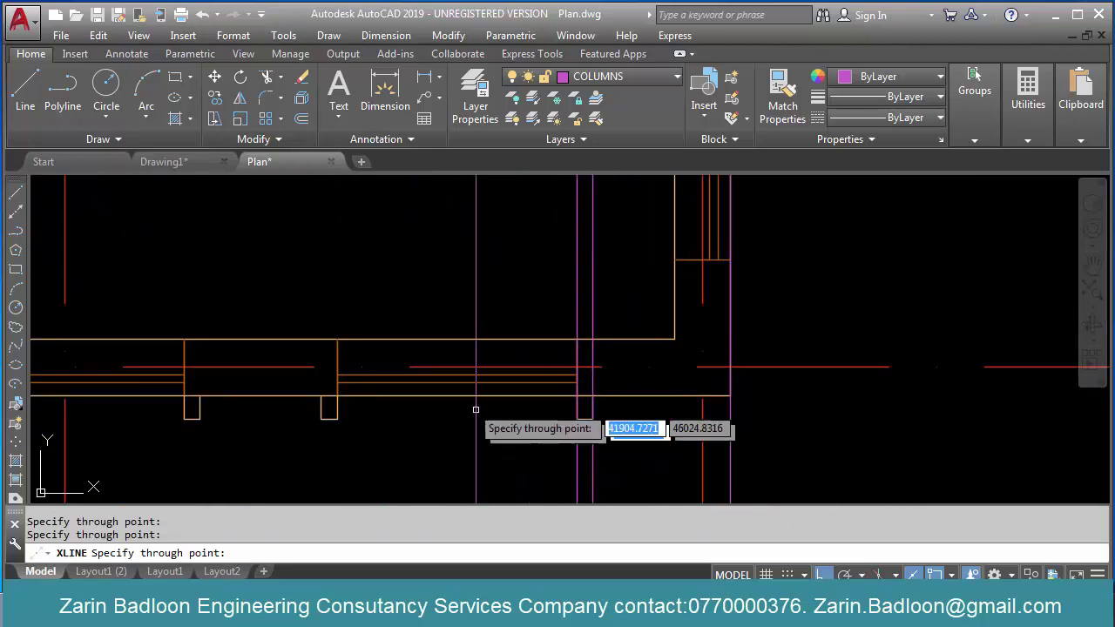
{"action": "left_click", "coordinate": [337, 420]}
{"action": "left_click", "coordinate": [321, 418]}
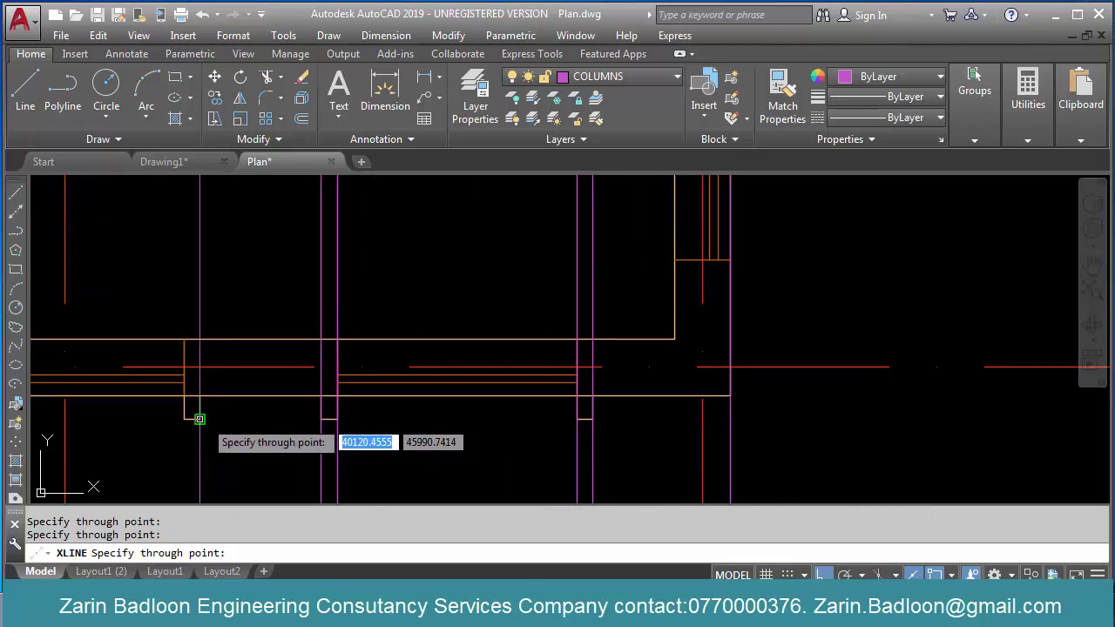
{"action": "left_click", "coordinate": [200, 419]}
{"action": "left_click", "coordinate": [184, 422]}
Step: Add vertical construction lines through both edges of the next two pilasters to the left on the same wall
{"action": "scroll", "coordinate": [628, 429], "scroll_direction": "down", "scroll_amount": 4}
{"action": "scroll", "coordinate": [368, 424], "scroll_direction": "up", "scroll_amount": 4}
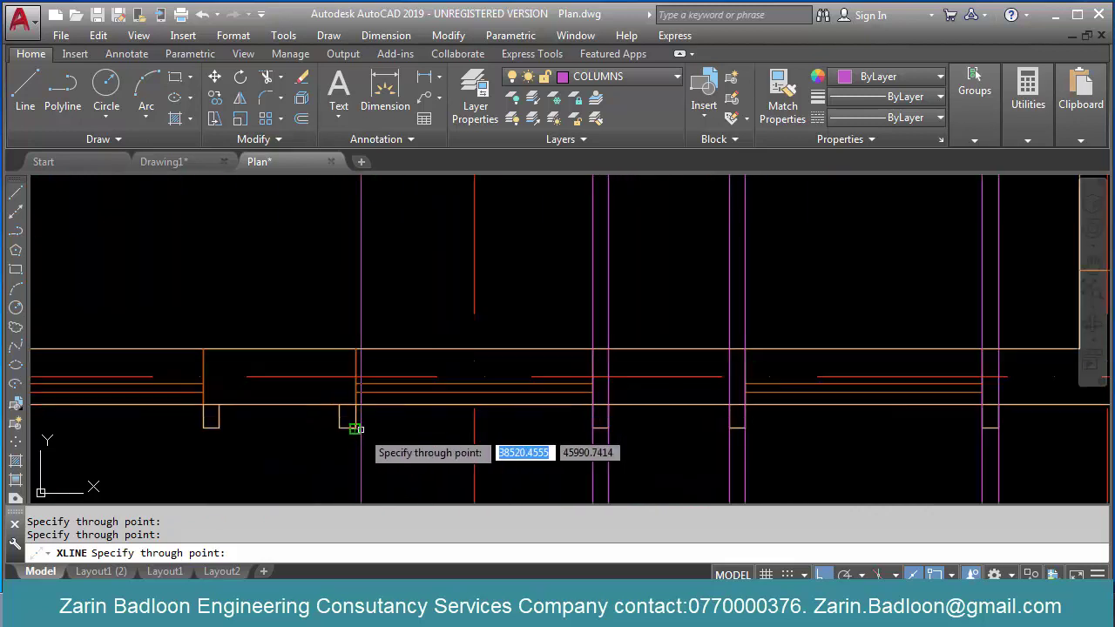
{"action": "left_click", "coordinate": [357, 428]}
{"action": "left_click", "coordinate": [339, 426]}
{"action": "left_click", "coordinate": [219, 425]}
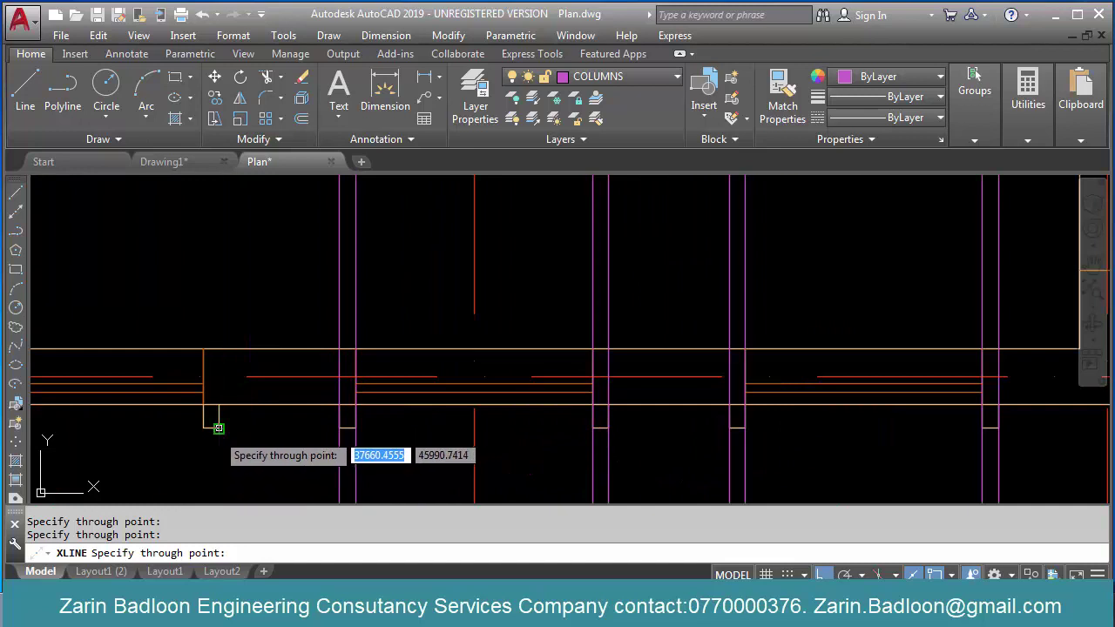
{"action": "left_click", "coordinate": [200, 429]}
{"action": "key", "text": "Return"}
Step: Compare the vertical construction lines with the window pilasters and end wall in both the elevation and the floor plan
{"action": "scroll", "coordinate": [350, 499], "scroll_direction": "down", "scroll_amount": 10}
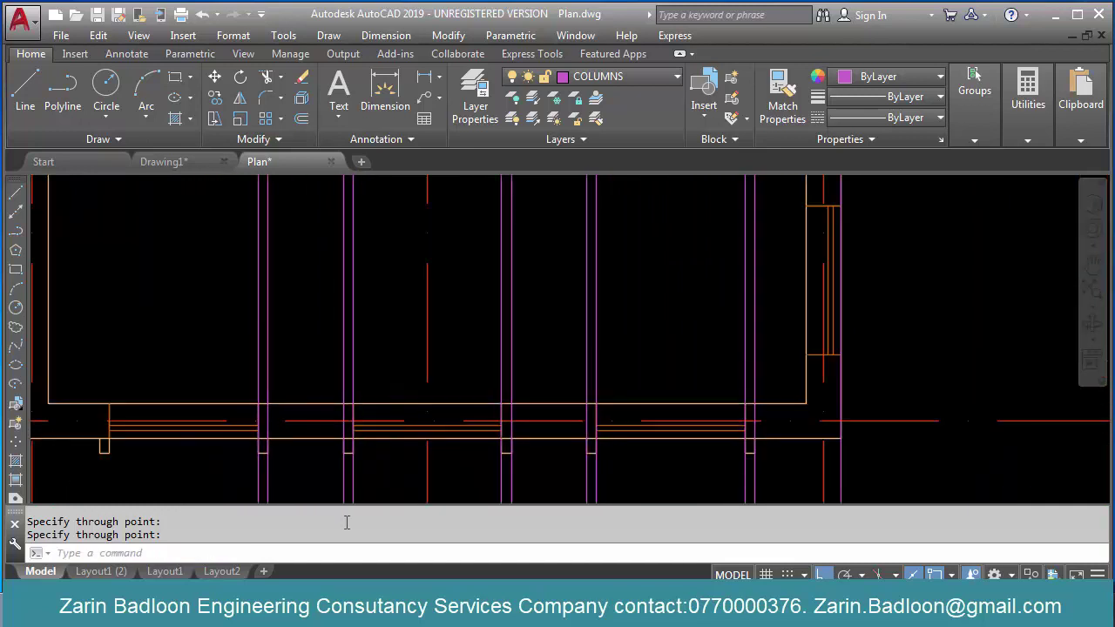
{"action": "middle_click_drag", "start_coordinate": [466, 230], "coordinate": [550, 464]}
{"action": "scroll", "coordinate": [569, 433], "scroll_direction": "down", "scroll_amount": 4}
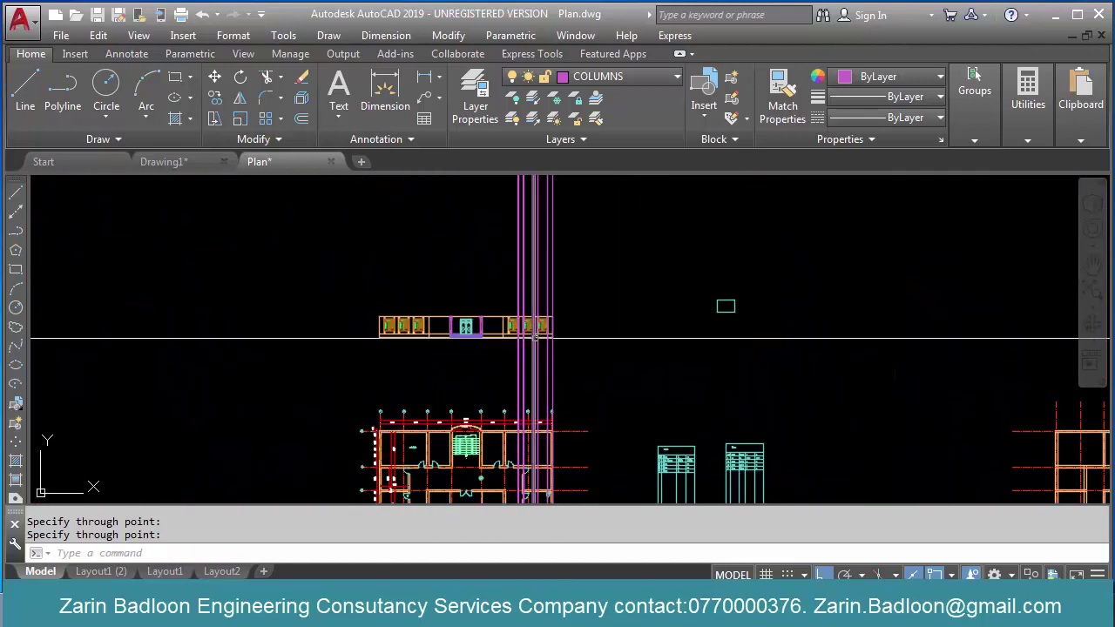
{"action": "scroll", "coordinate": [541, 338], "scroll_direction": "up", "scroll_amount": 6}
{"action": "scroll", "coordinate": [543, 367], "scroll_direction": "up", "scroll_amount": 5}
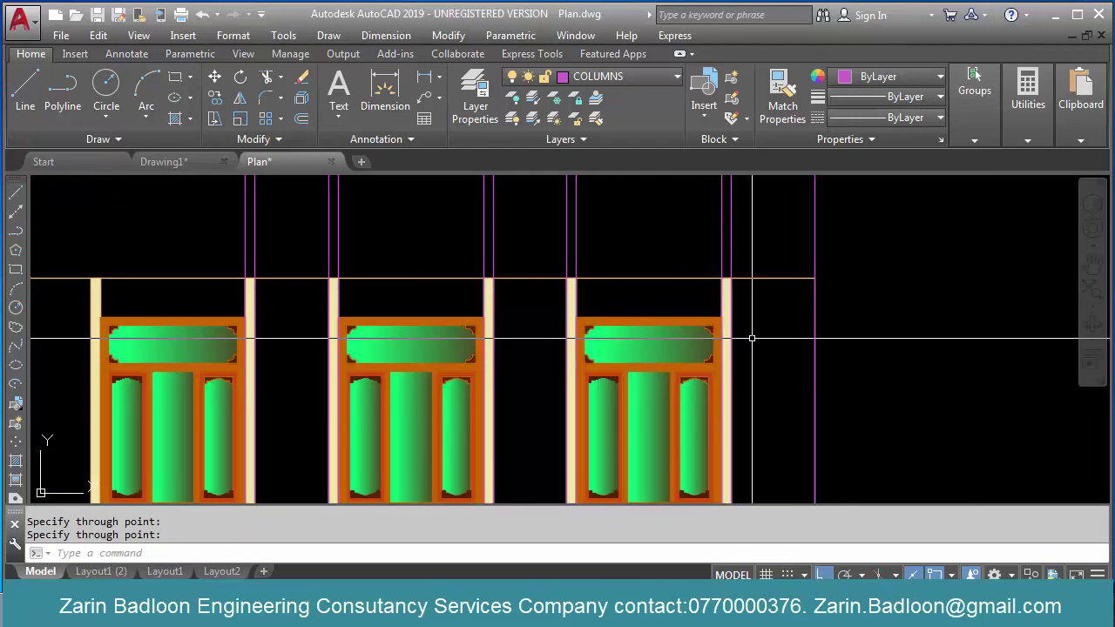
{"action": "scroll", "coordinate": [756, 308], "scroll_direction": "down", "scroll_amount": 5}
{"action": "middle_click_drag", "start_coordinate": [740, 389], "coordinate": [750, 343]}
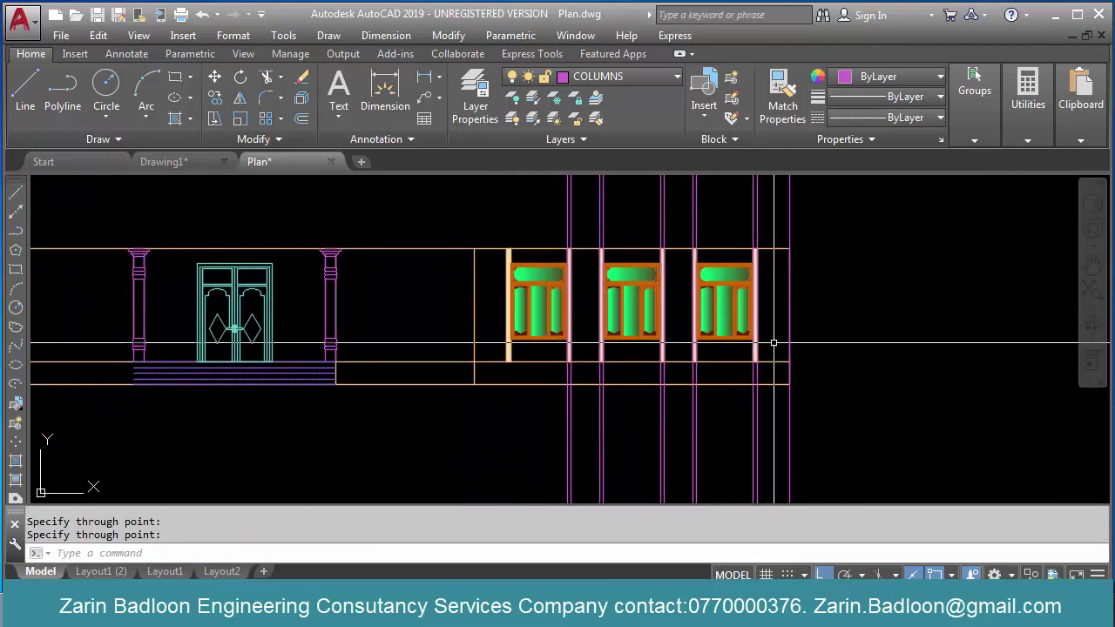
{"action": "scroll", "coordinate": [739, 253], "scroll_direction": "down", "scroll_amount": 11}
{"action": "scroll", "coordinate": [750, 354], "scroll_direction": "up", "scroll_amount": 9}
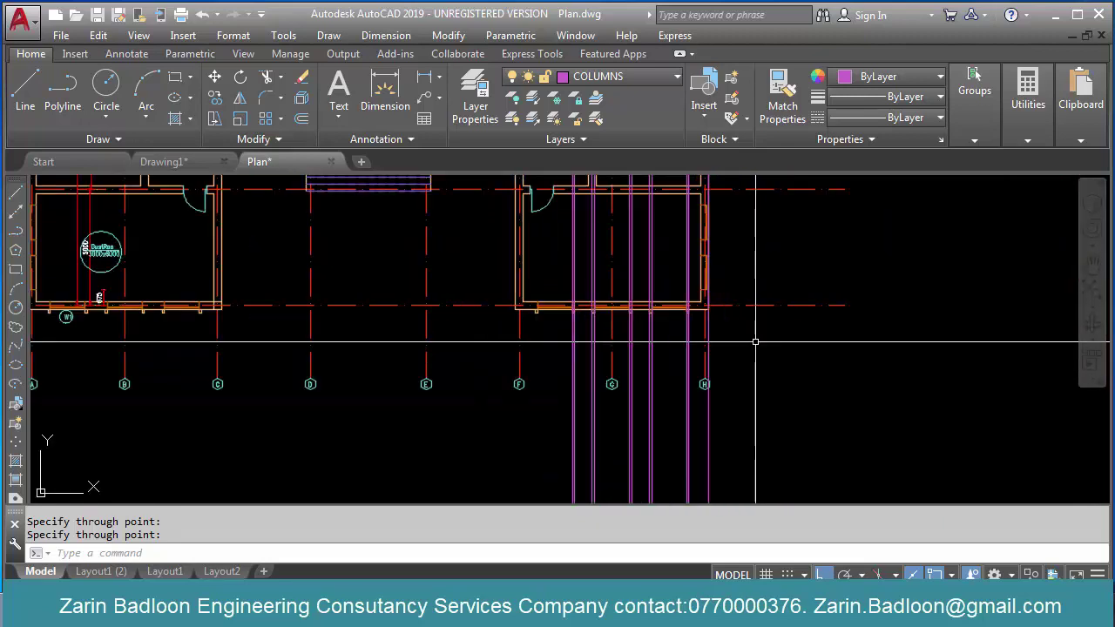
{"action": "scroll", "coordinate": [702, 315], "scroll_direction": "up", "scroll_amount": 8}
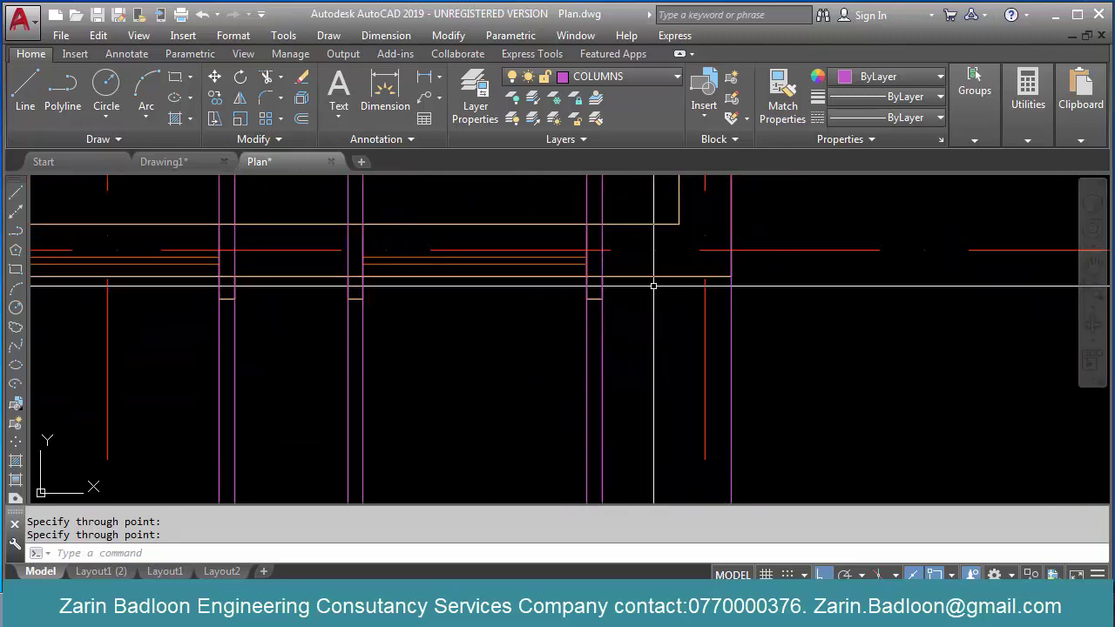
{"action": "scroll", "coordinate": [594, 441], "scroll_direction": "down", "scroll_amount": 6}
{"action": "scroll", "coordinate": [596, 451], "scroll_direction": "down", "scroll_amount": 6}
{"action": "middle_click_drag", "start_coordinate": [660, 252], "coordinate": [535, 280]}
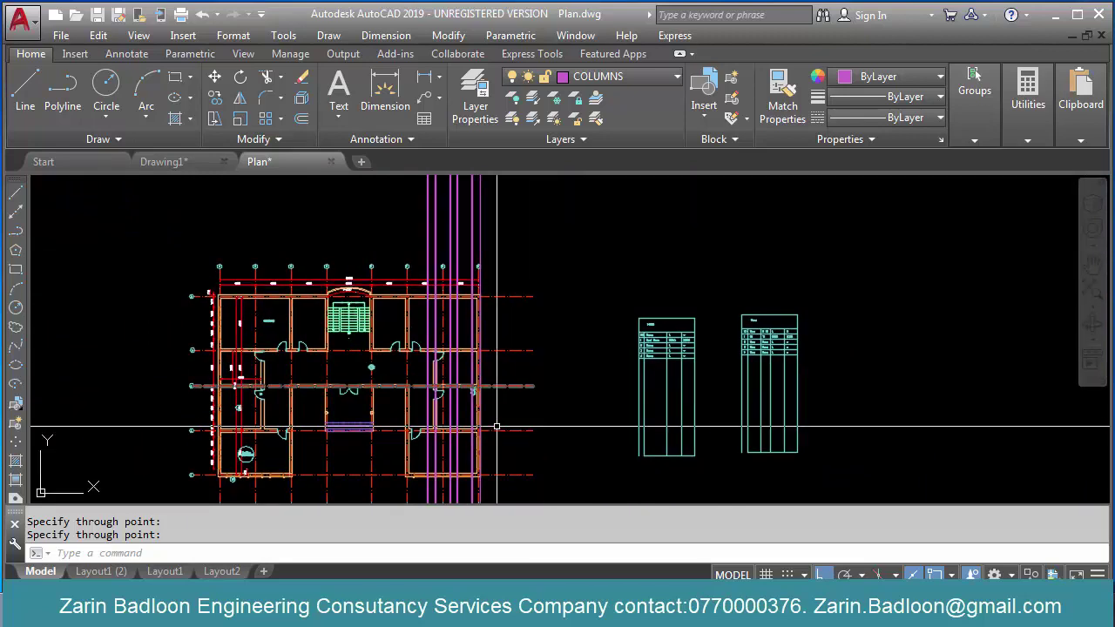
{"action": "middle_click_drag", "start_coordinate": [490, 497], "coordinate": [540, 385]}
{"action": "scroll", "coordinate": [551, 464], "scroll_direction": "down", "scroll_amount": 6}
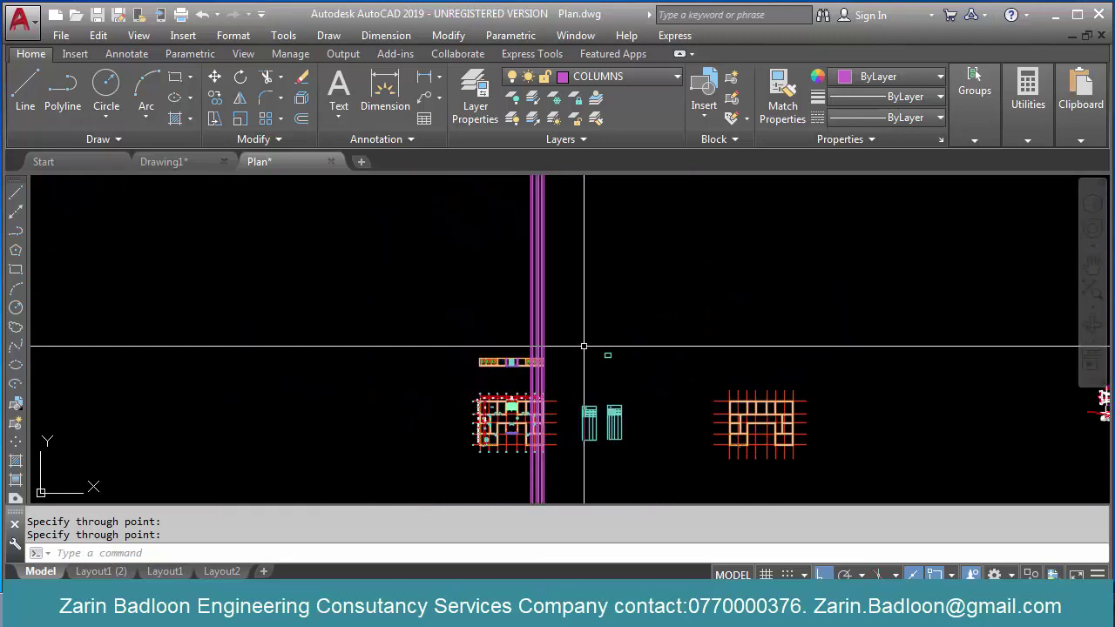
{"action": "scroll", "coordinate": [517, 378], "scroll_direction": "up", "scroll_amount": 6}
{"action": "scroll", "coordinate": [625, 314], "scroll_direction": "up", "scroll_amount": 6}
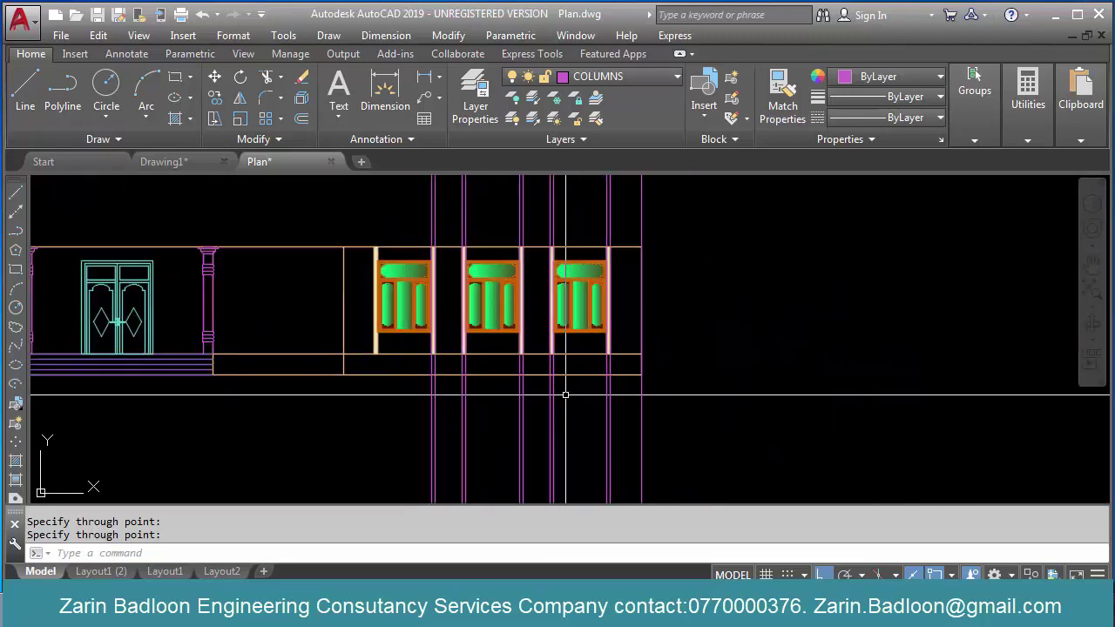
{"action": "scroll", "coordinate": [565, 394], "scroll_direction": "down", "scroll_amount": 6}
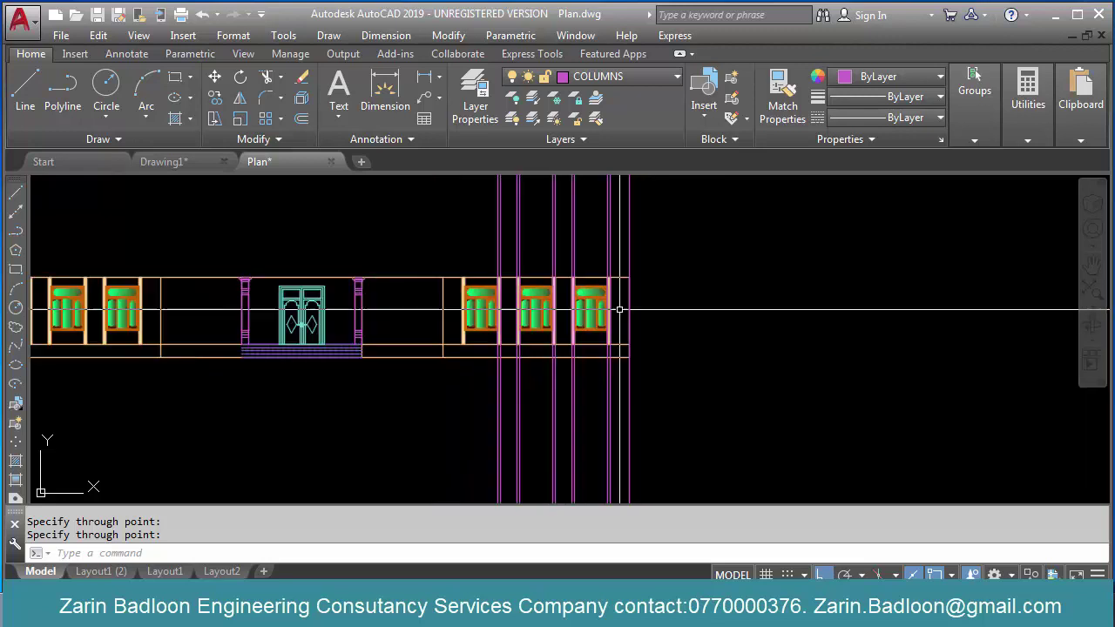
Step: Erase all the vertical construction lines from the Plan drawing with a crossing selection just below the elevation
{"action": "scroll", "coordinate": [664, 345], "scroll_direction": "up", "scroll_amount": 3}
{"action": "type", "text": "e"}
{"action": "key", "text": "Return"}
{"action": "left_click", "coordinate": [668, 337]}
{"action": "left_click", "coordinate": [524, 383]}
{"action": "key", "text": "Return"}
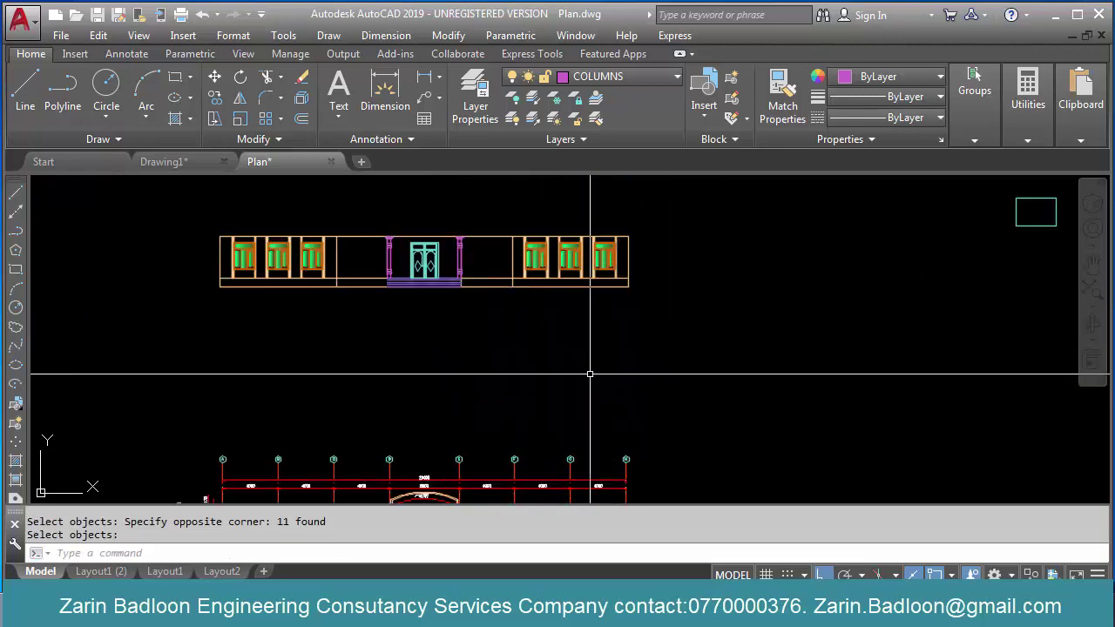
Step: Switch back to Drawing1 and bring the crossing horizontal and vertical construction lines into view
{"action": "scroll", "coordinate": [573, 314], "scroll_direction": "down", "scroll_amount": 2}
{"action": "middle_click_drag", "start_coordinate": [565, 362], "coordinate": [597, 308]}
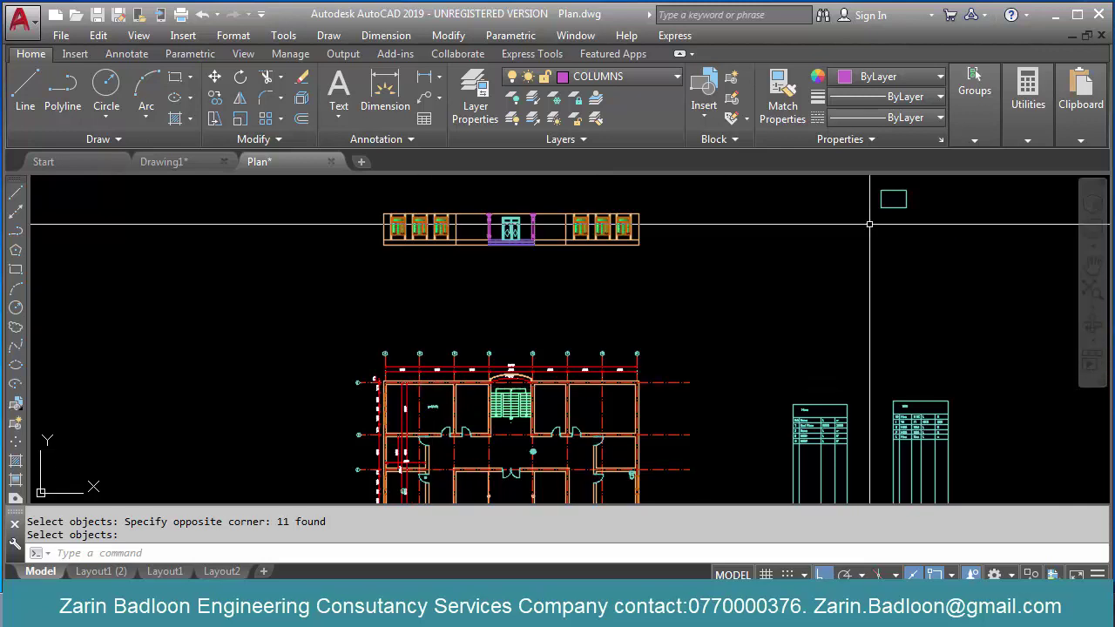
{"action": "left_click", "coordinate": [164, 161]}
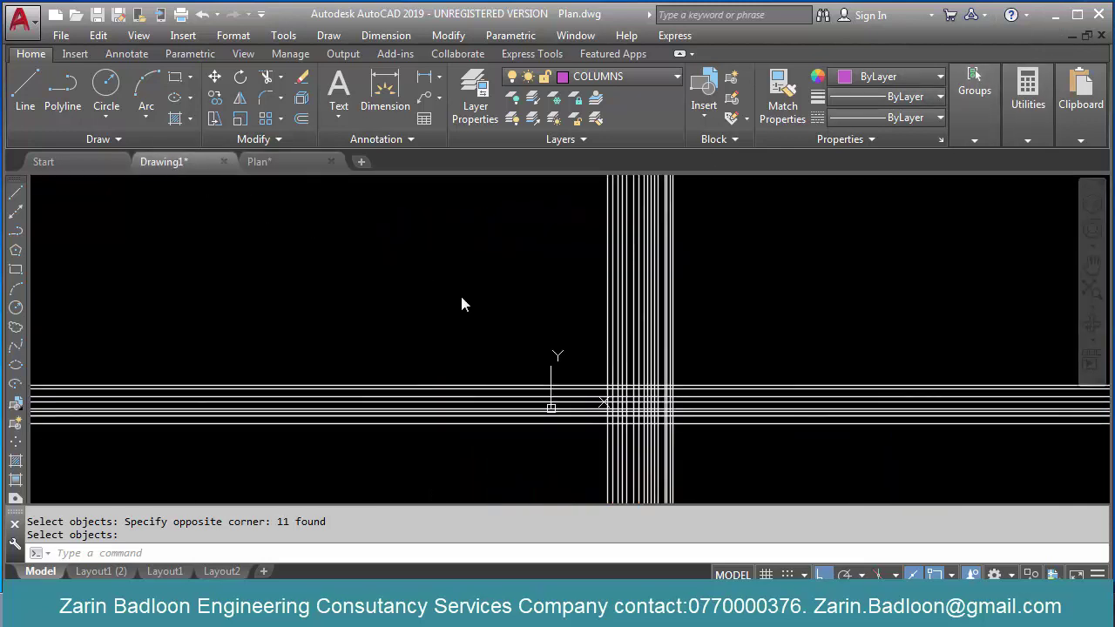
{"action": "middle_click_drag", "start_coordinate": [615, 417], "coordinate": [589, 396]}
{"action": "scroll", "coordinate": [665, 416], "scroll_direction": "up", "scroll_amount": 4}
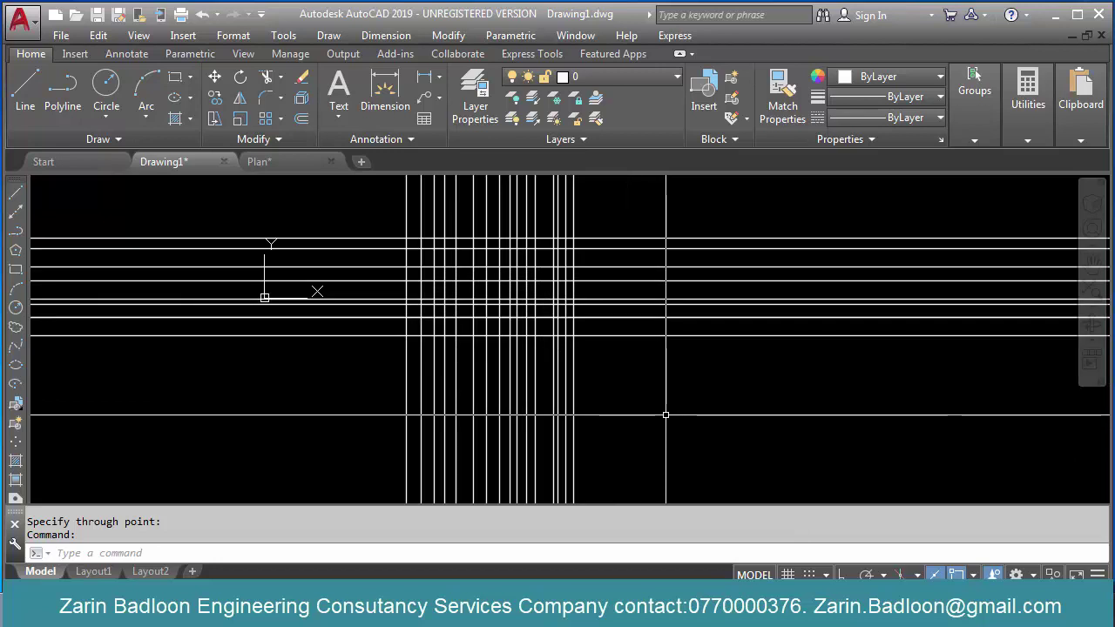
Step: Draw ten parallel construction lines at 45 degrees beside the vertical ones with the XLINE Ang option
{"action": "type", "text": "L"}
{"action": "key", "text": "Return"}
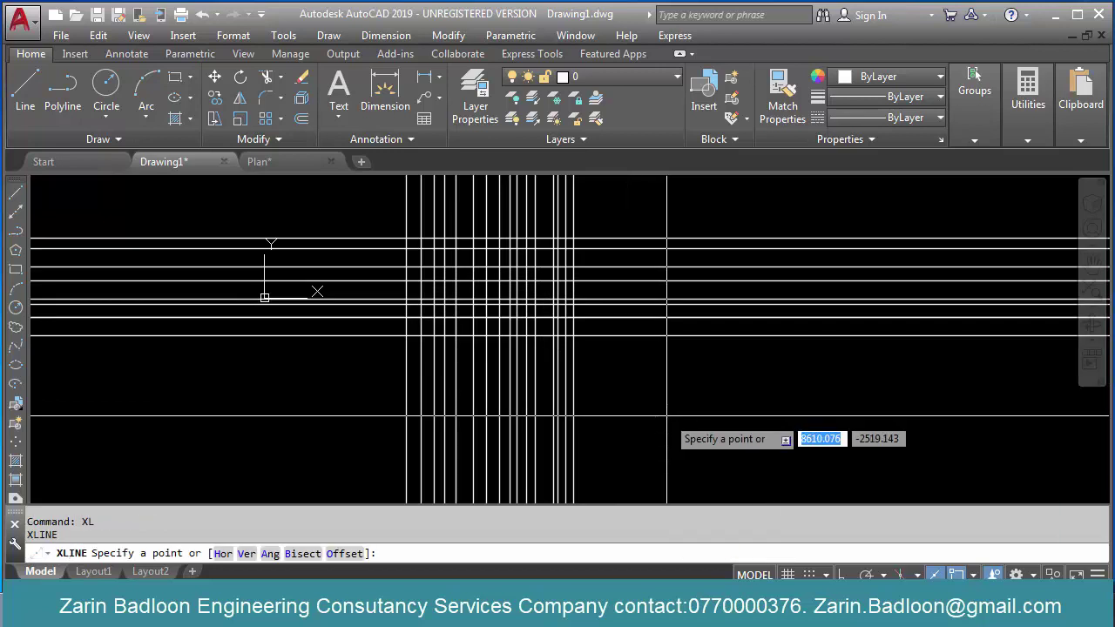
{"action": "type", "text": "A"}
{"action": "key", "text": "Return"}
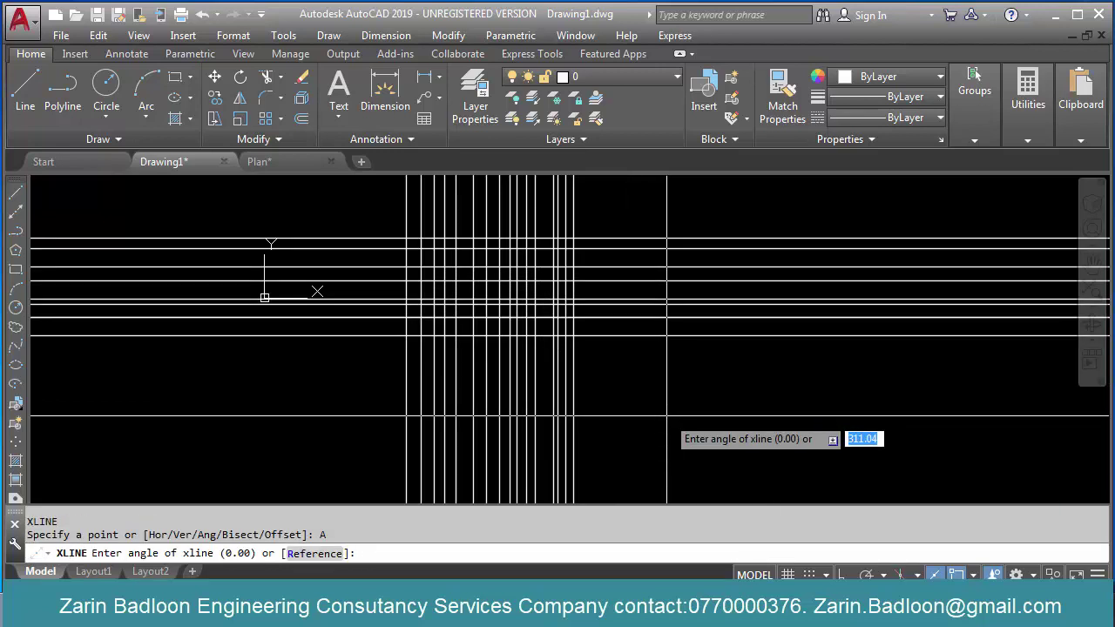
{"action": "key", "text": "Return"}
{"action": "left_click", "coordinate": [646, 387]}
{"action": "left_click", "coordinate": [674, 405]}
{"action": "left_click", "coordinate": [700, 421]}
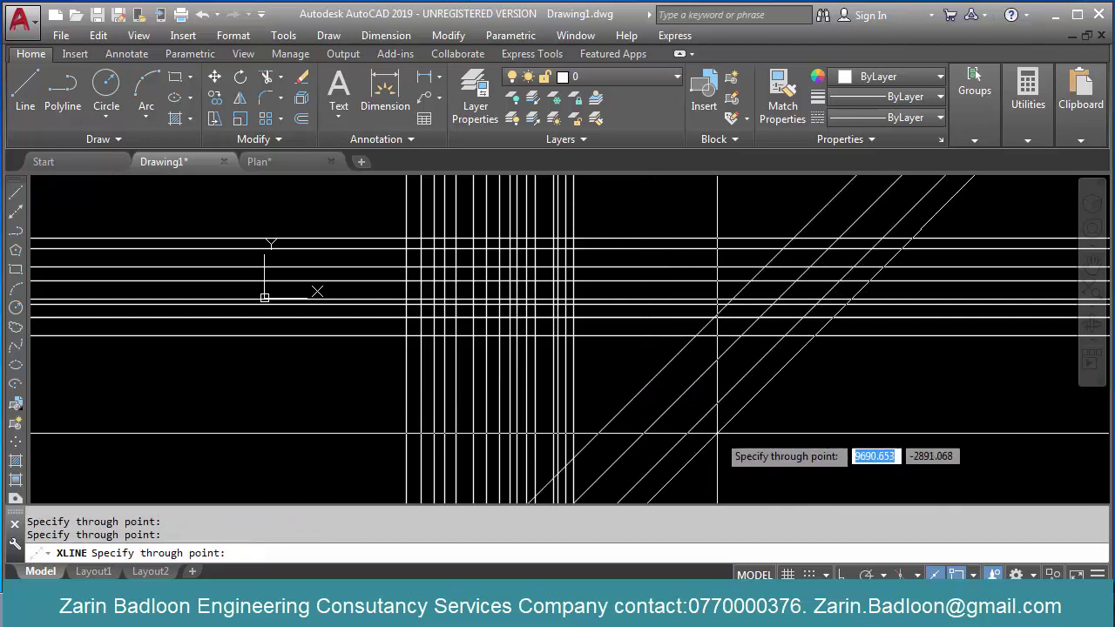
{"action": "left_click", "coordinate": [720, 433]}
{"action": "left_click", "coordinate": [750, 446]}
{"action": "left_click", "coordinate": [768, 451]}
{"action": "left_click", "coordinate": [802, 463]}
{"action": "left_click", "coordinate": [826, 467]}
{"action": "left_click", "coordinate": [864, 473]}
{"action": "left_click", "coordinate": [897, 476]}
{"action": "key", "text": "Return"}
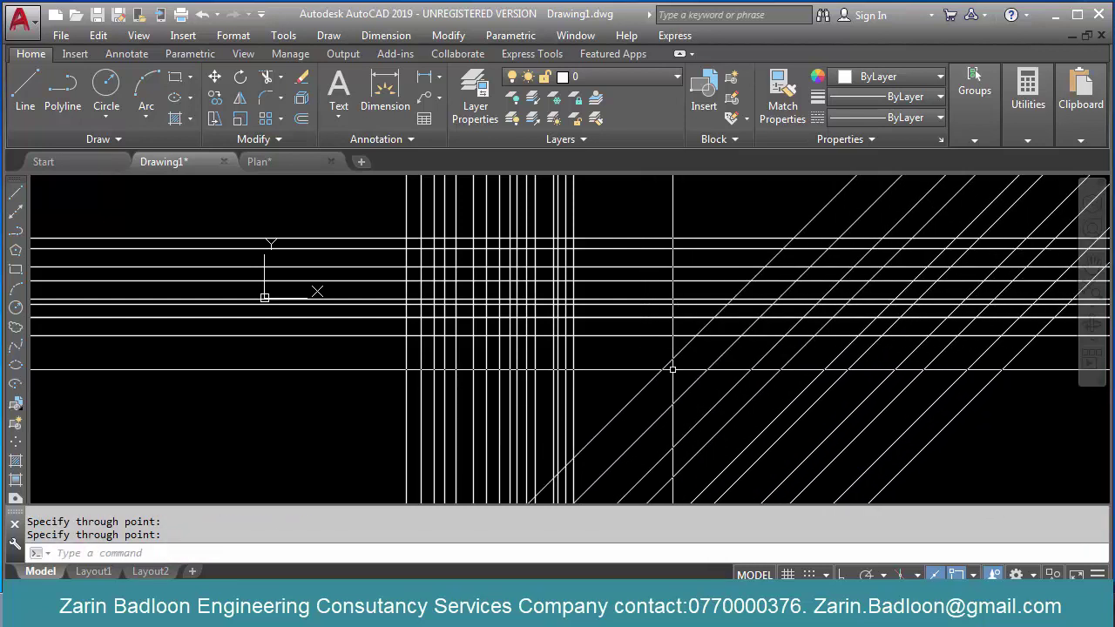
Step: Draw a series of parallel construction lines at 30 degrees across the 45-degree ones with the XLINE Ang option
{"action": "type", "text": "XL"}
{"action": "key", "text": "Return"}
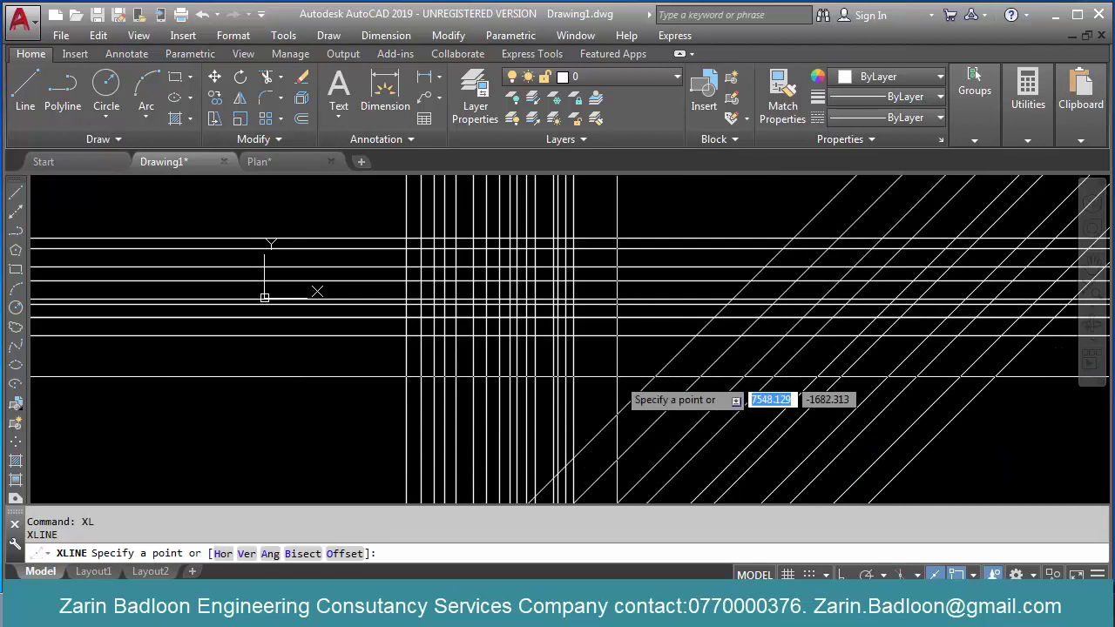
{"action": "type", "text": "A"}
{"action": "key", "text": "Return"}
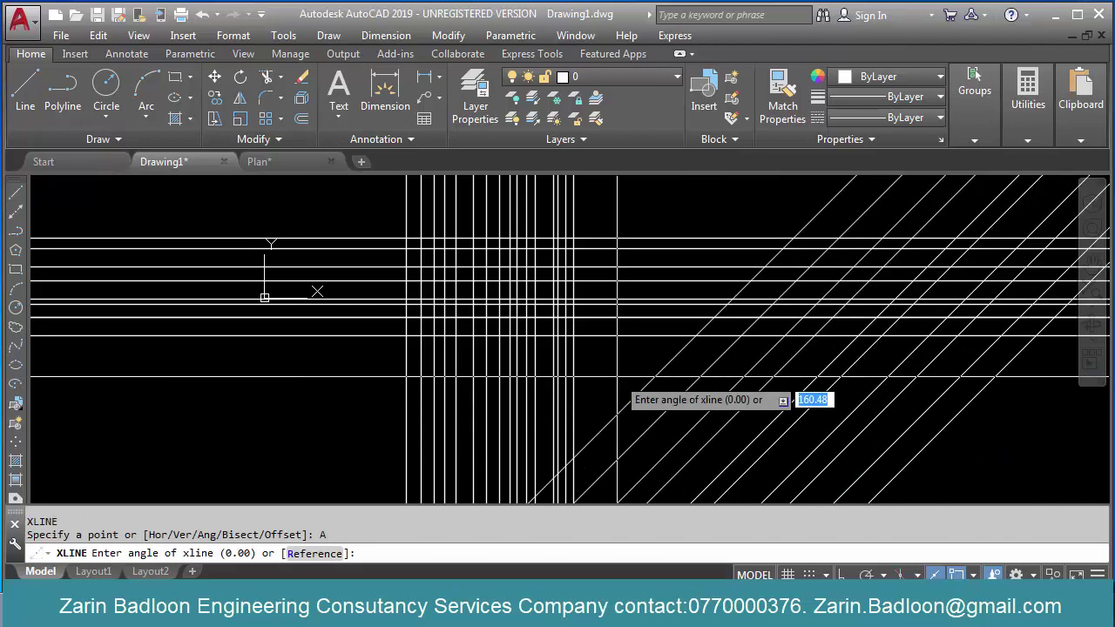
{"action": "scroll", "coordinate": [406, 410], "scroll_direction": "down", "scroll_amount": 3}
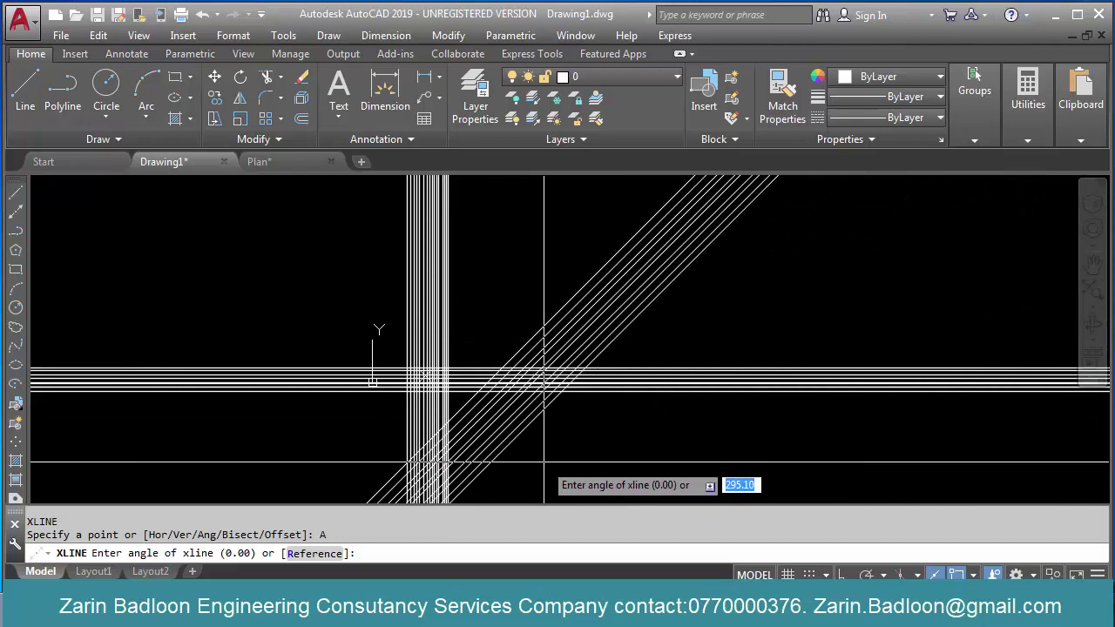
{"action": "type", "text": "30"}
{"action": "key", "text": "Return"}
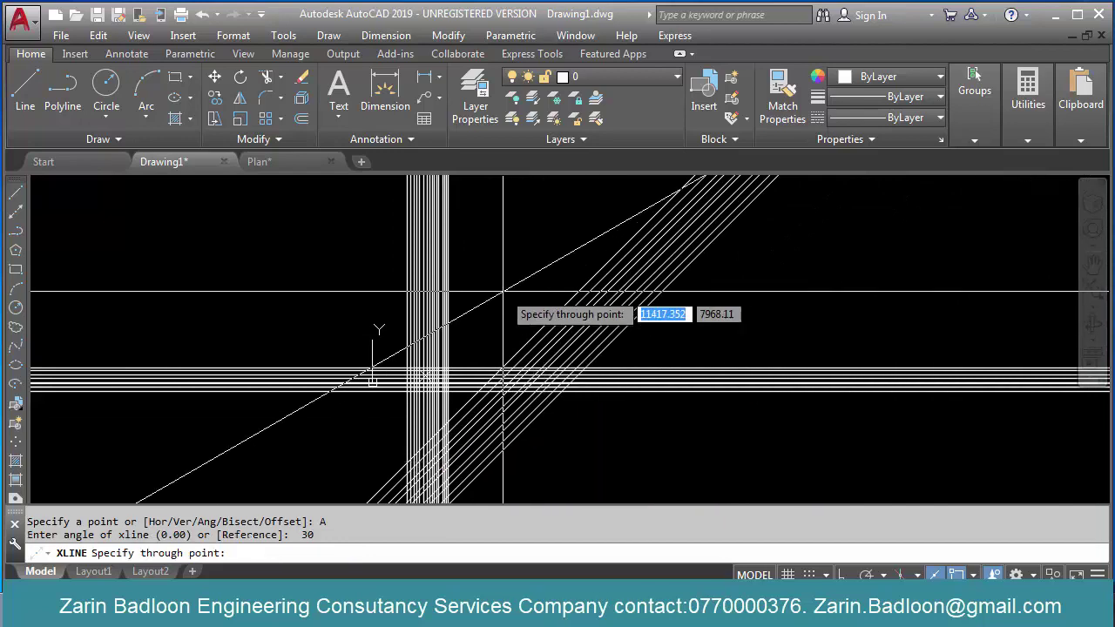
{"action": "left_click", "coordinate": [549, 344]}
{"action": "left_click", "coordinate": [572, 374]}
{"action": "left_click", "coordinate": [579, 387]}
{"action": "left_click", "coordinate": [590, 404]}
{"action": "left_click", "coordinate": [602, 421]}
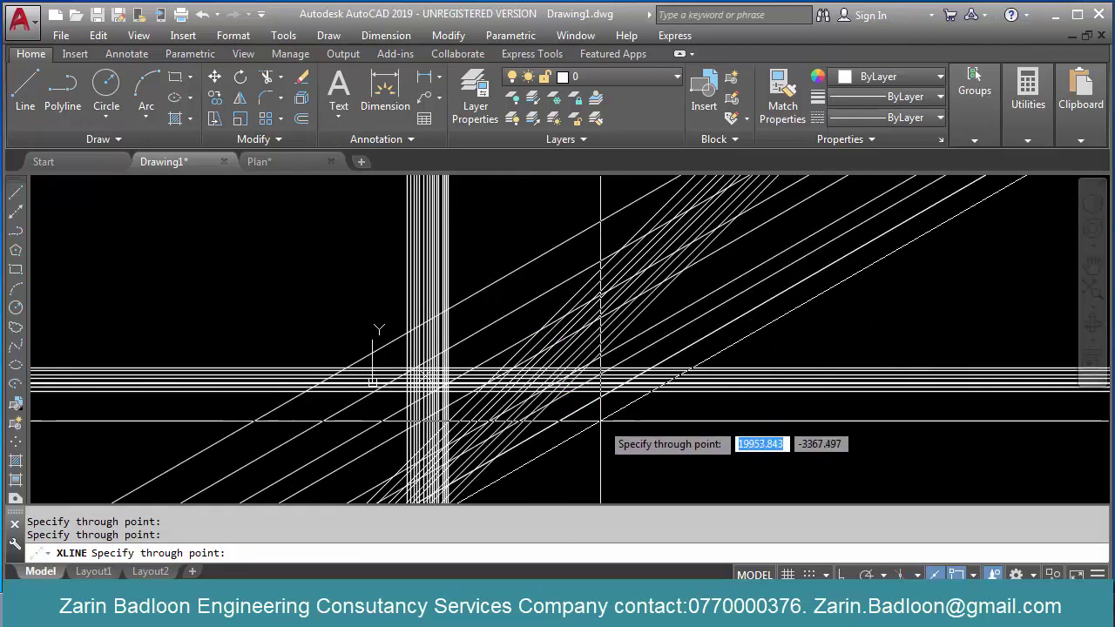
{"action": "left_click", "coordinate": [614, 439]}
{"action": "left_click", "coordinate": [631, 467]}
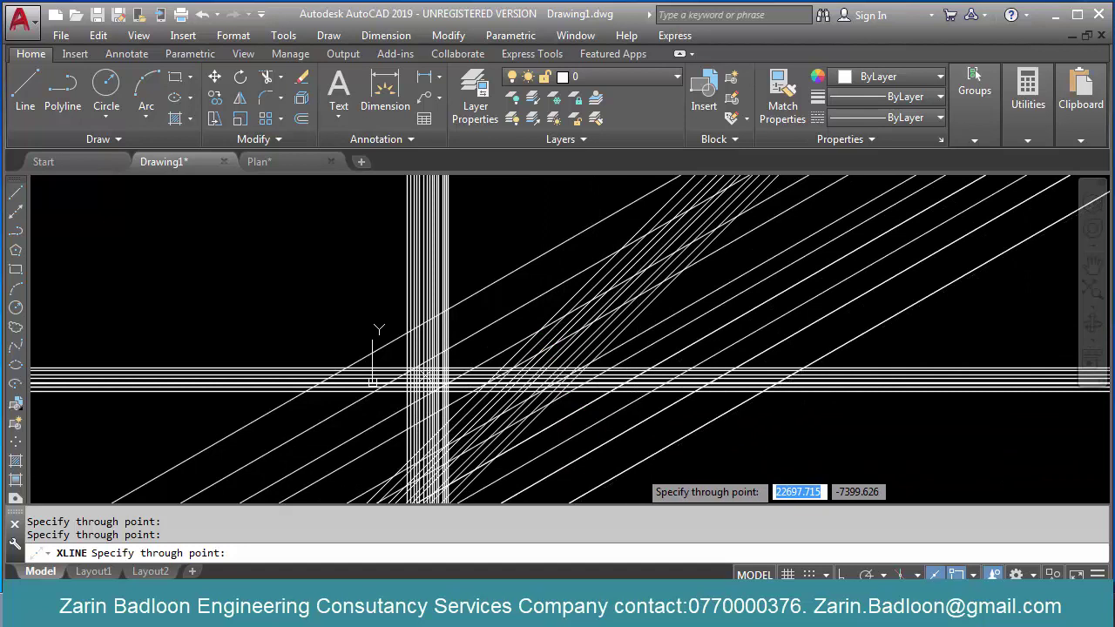
{"action": "key", "text": "Return"}
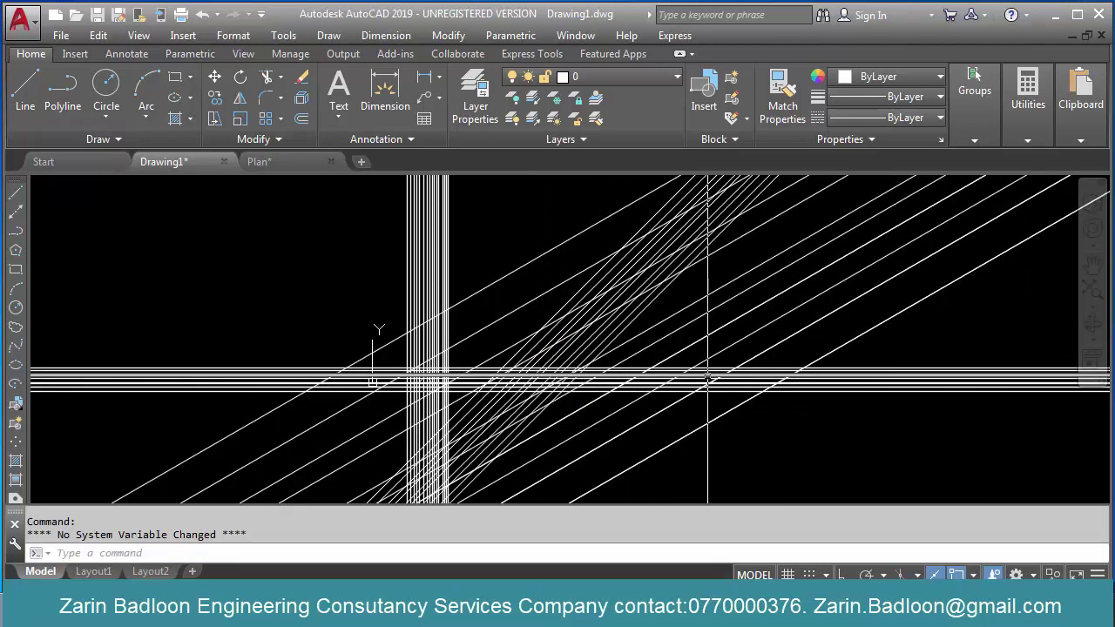
{"action": "middle_click_drag", "start_coordinate": [759, 455], "coordinate": [722, 393]}
{"action": "type", "text": "L"}
{"action": "key", "text": "Return"}
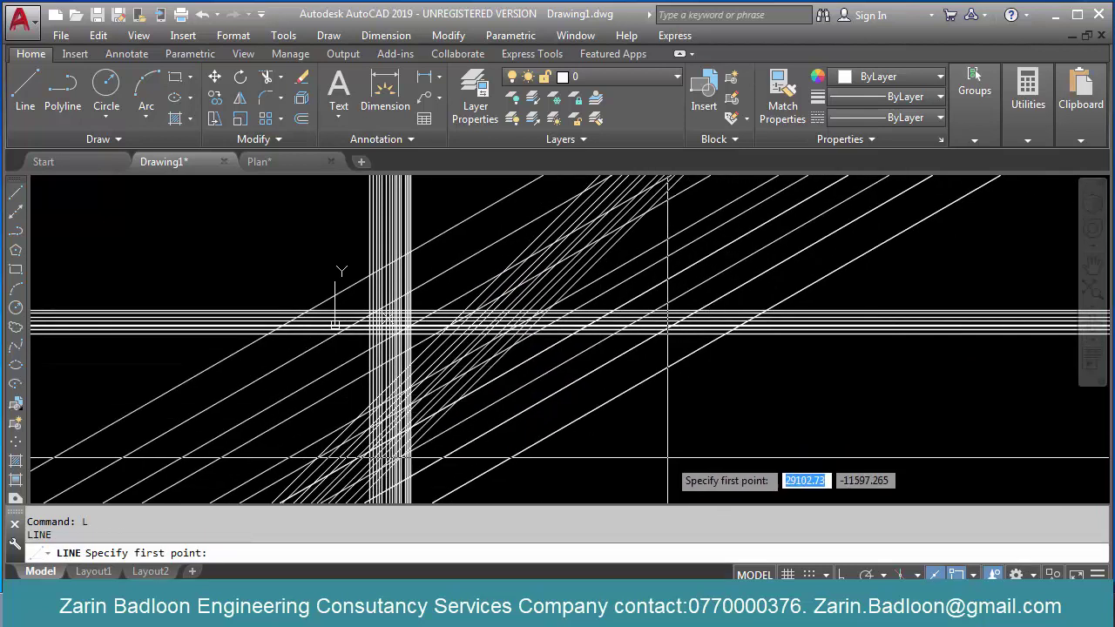
{"action": "left_click", "coordinate": [668, 456]}
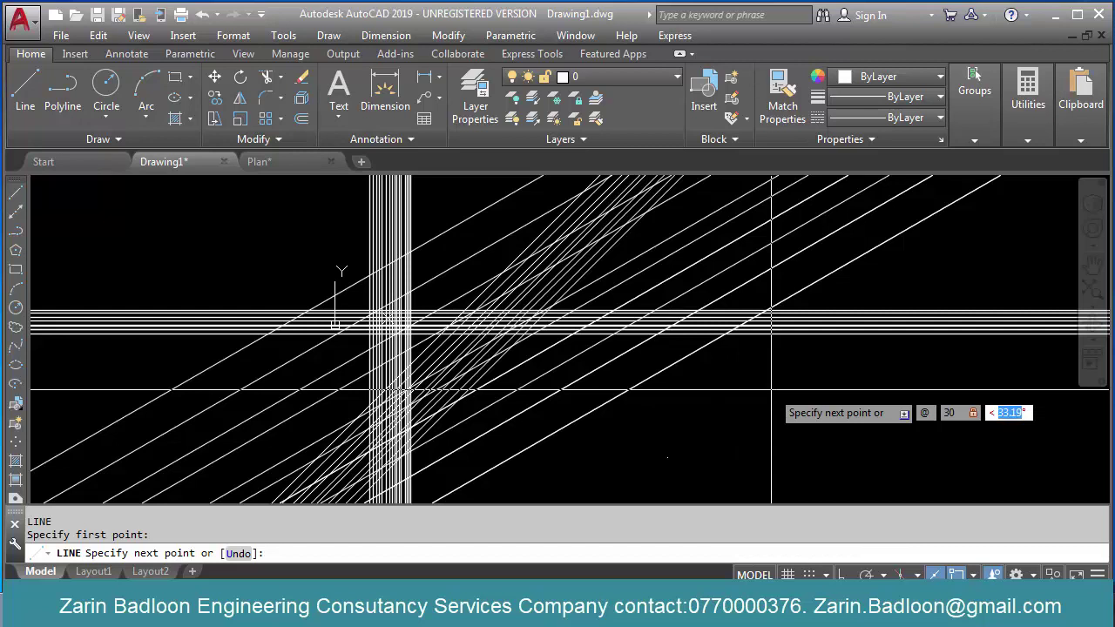
{"action": "key", "text": "Escape"}
{"action": "key", "text": "Escape"}
Step: Draw another series of parallel construction lines at 45 degrees across the 30-degree ones with the XLINE Ang option
{"action": "type", "text": "x"}
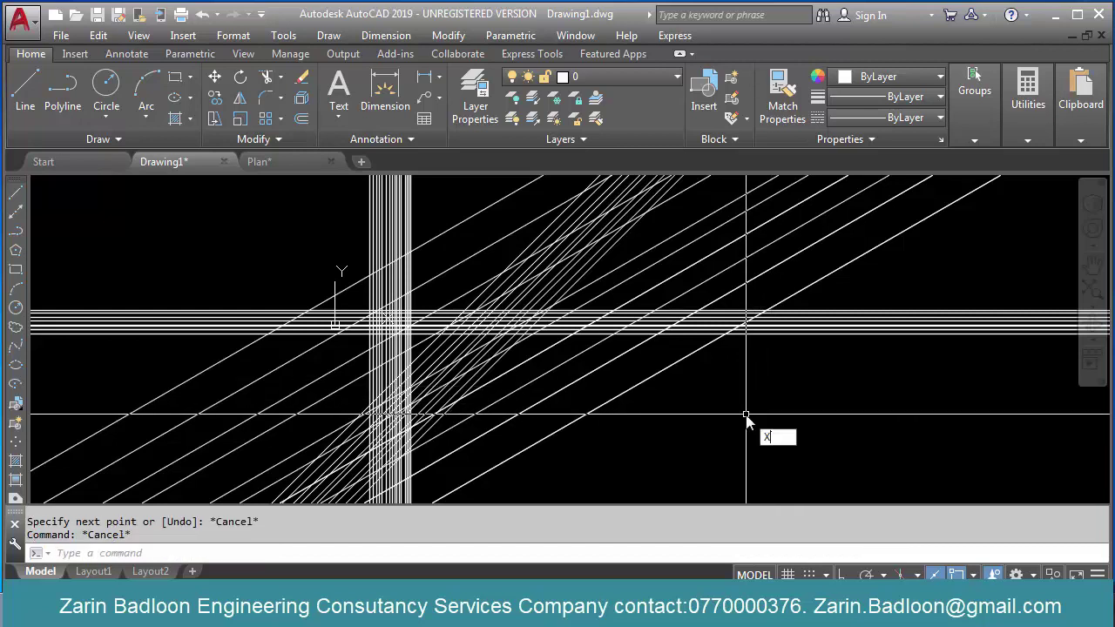
{"action": "type", "text": "l"}
{"action": "key", "text": "Return"}
{"action": "type", "text": "A"}
{"action": "key", "text": "Return"}
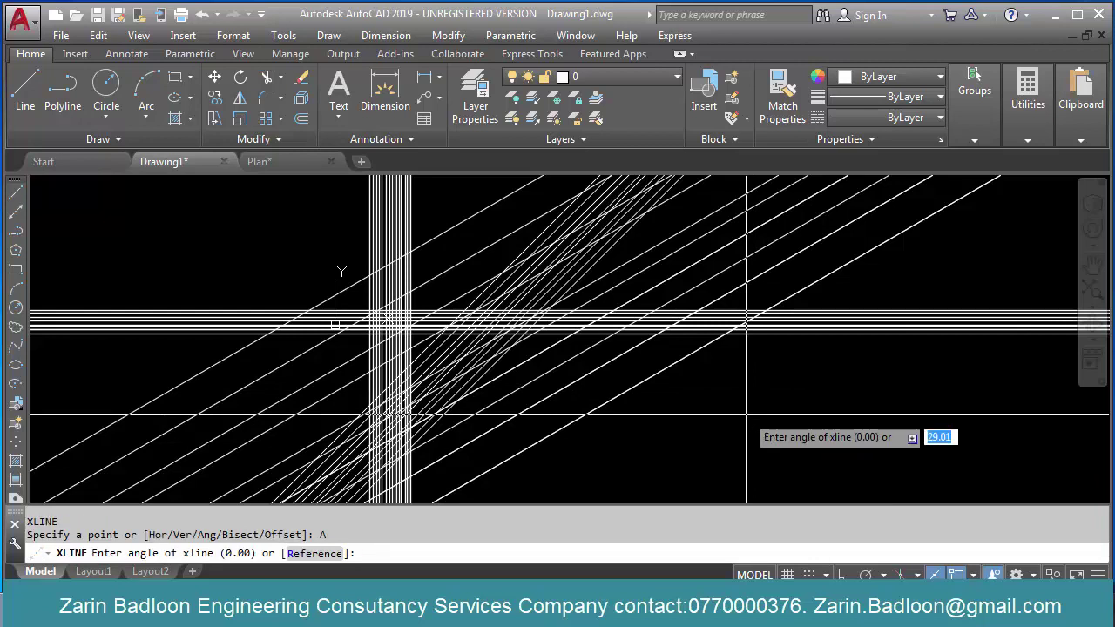
{"action": "key", "text": "Return"}
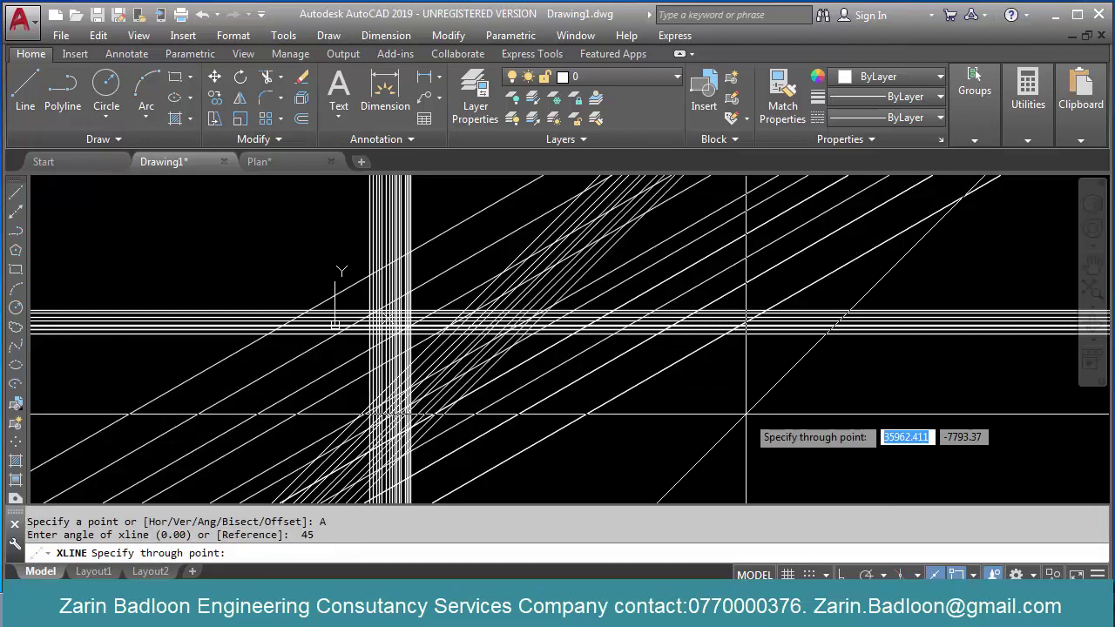
{"action": "left_click", "coordinate": [658, 426]}
{"action": "left_click", "coordinate": [685, 433]}
{"action": "left_click", "coordinate": [737, 432]}
{"action": "left_click", "coordinate": [770, 431]}
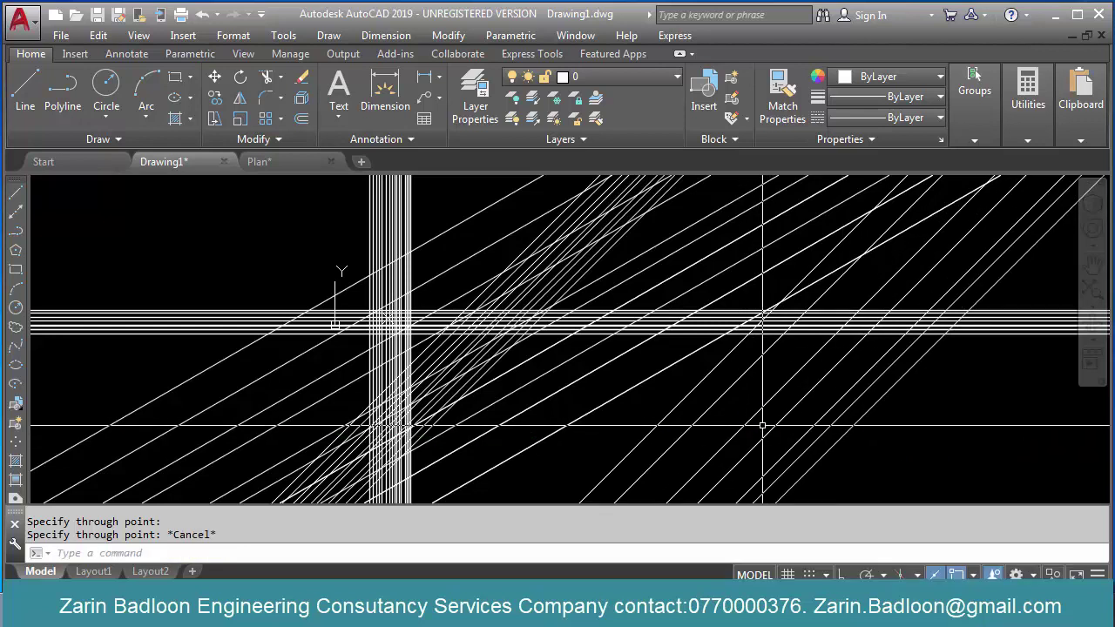
{"action": "key", "text": "Escape"}
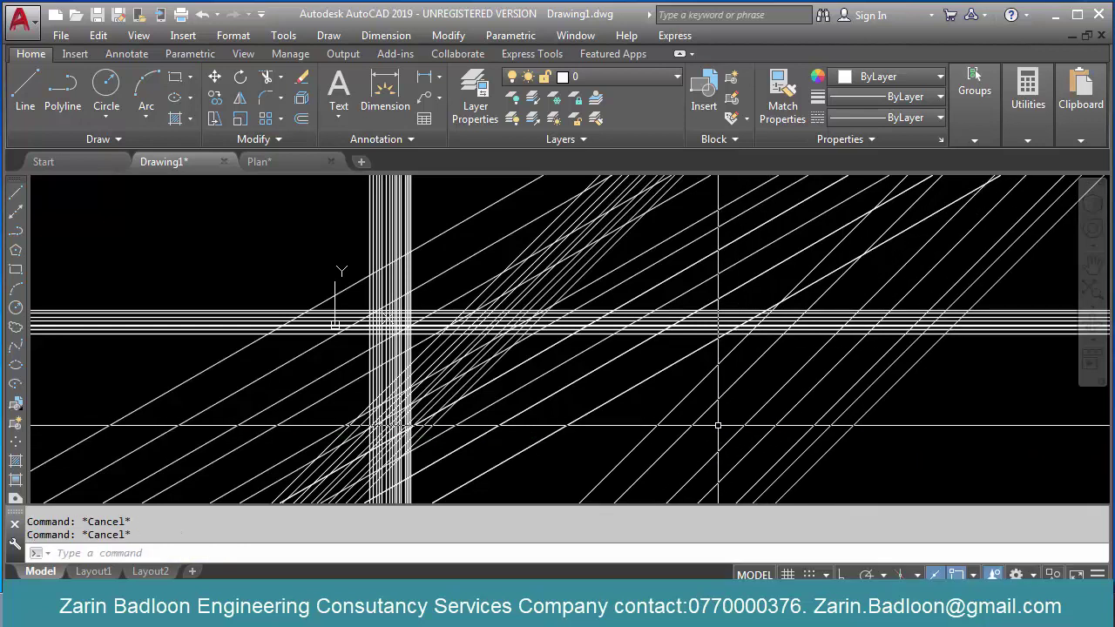
{"action": "scroll", "coordinate": [718, 425], "scroll_direction": "up", "scroll_amount": 6}
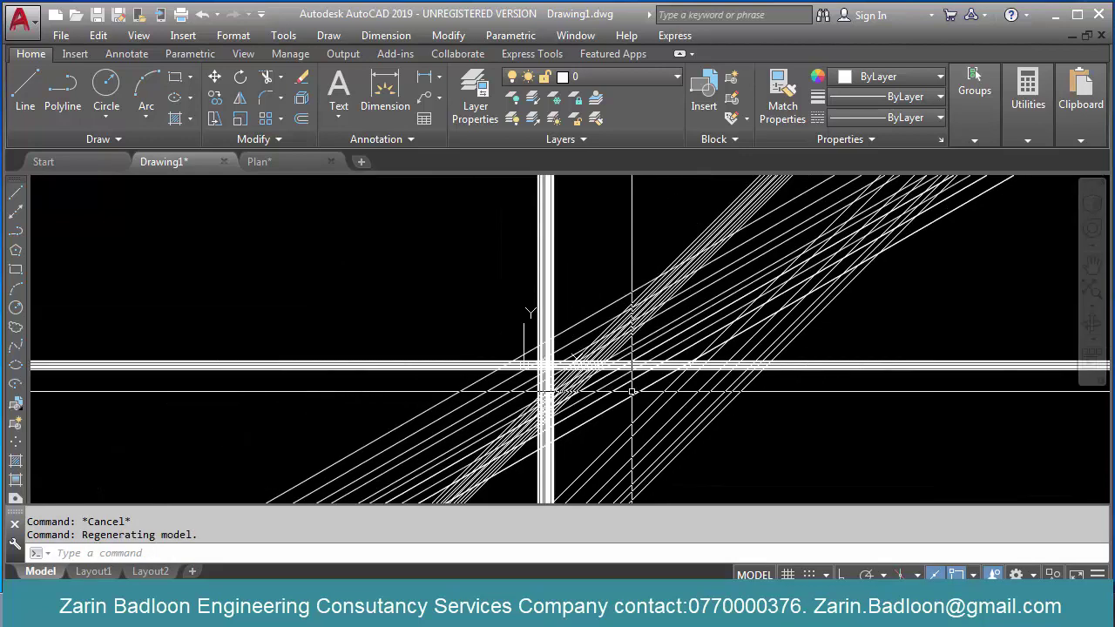
{"action": "scroll", "coordinate": [612, 426], "scroll_direction": "down", "scroll_amount": 5}
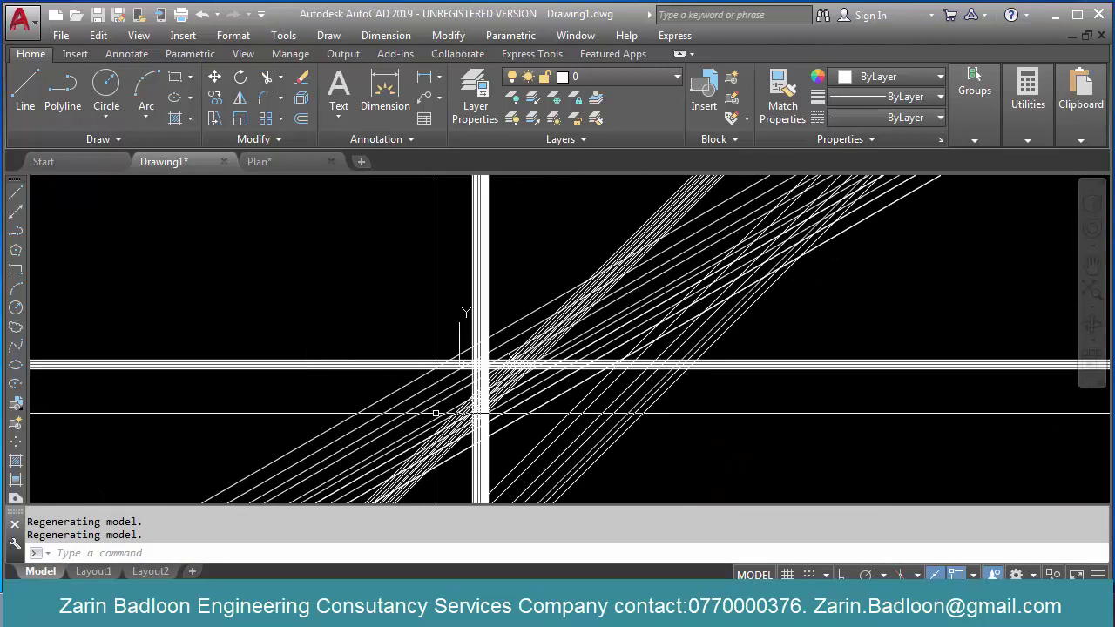
{"action": "type", "text": "xl"}
{"action": "key", "text": "Return"}
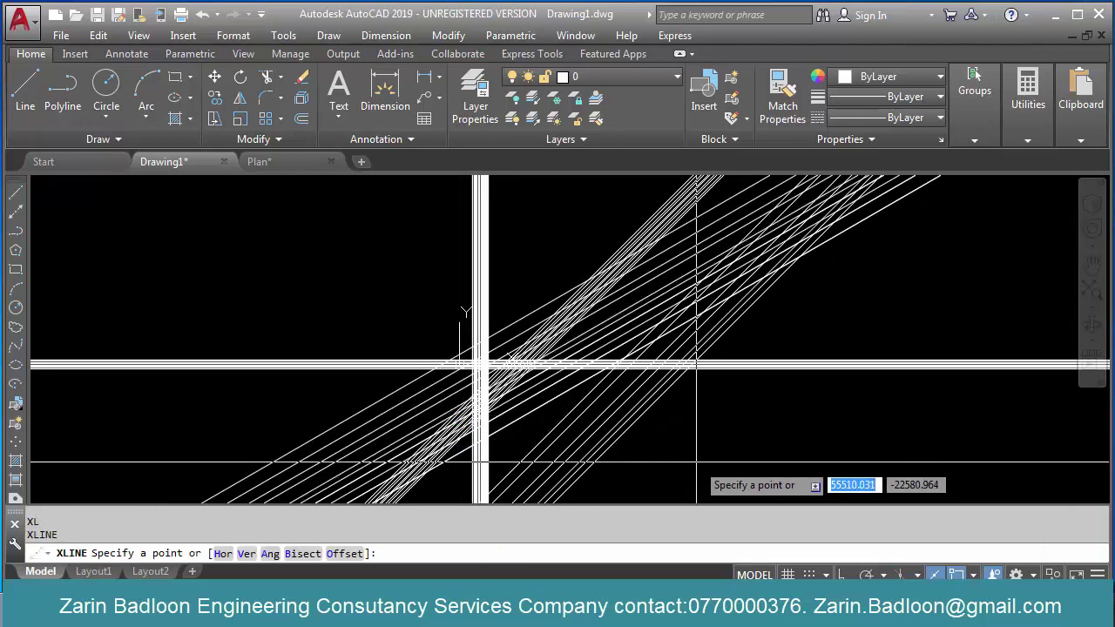
{"action": "key", "text": "Escape"}
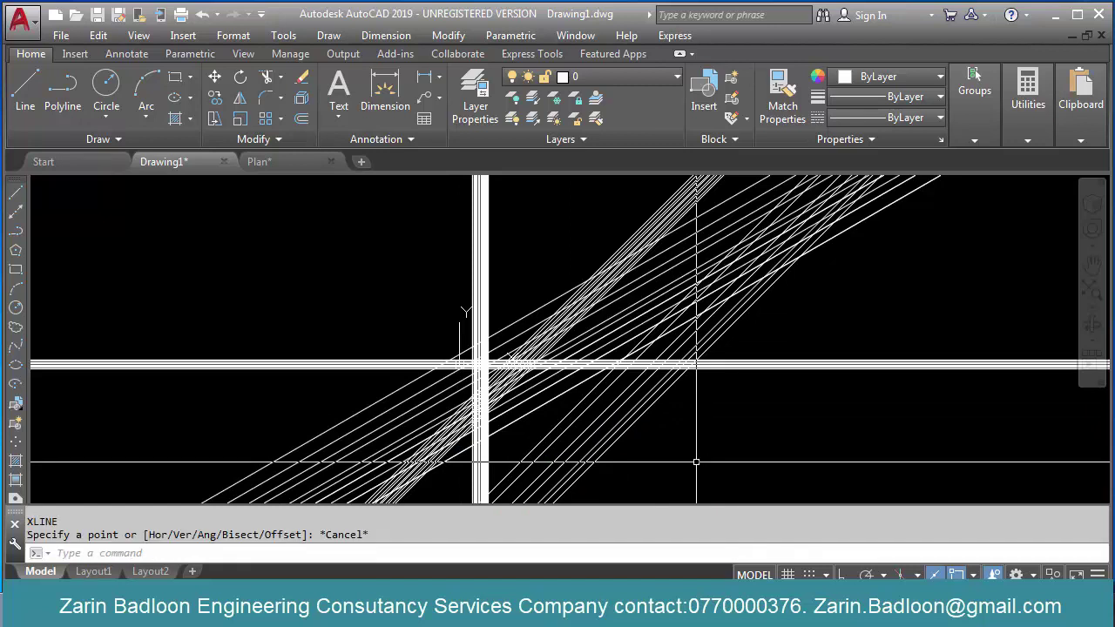
{"action": "type", "text": "l"}
{"action": "key", "text": "Return"}
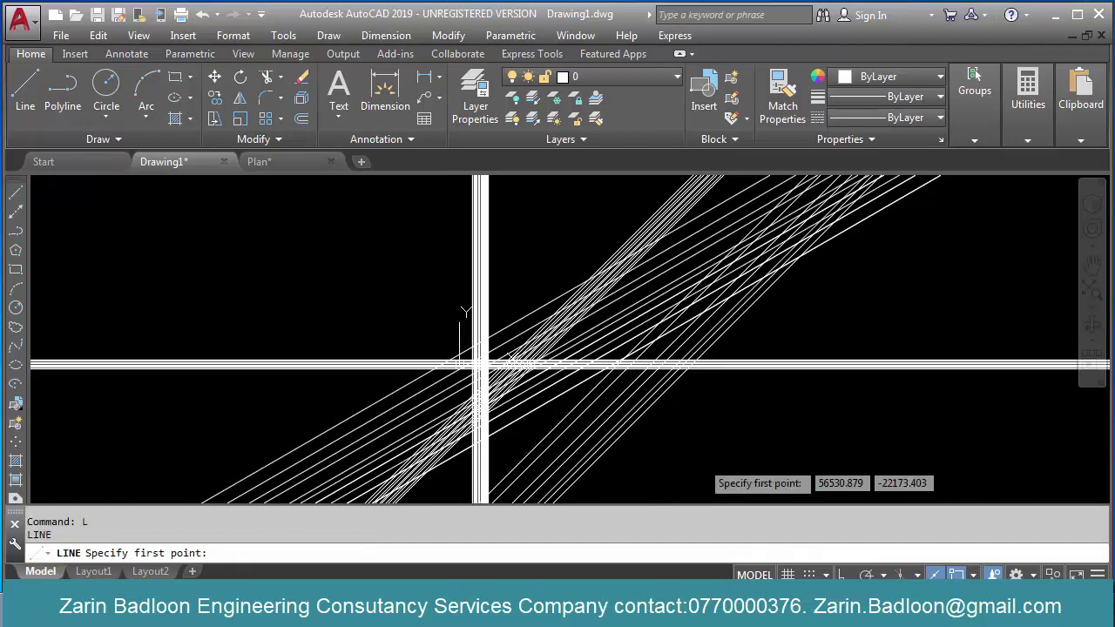
{"action": "key", "text": "Escape"}
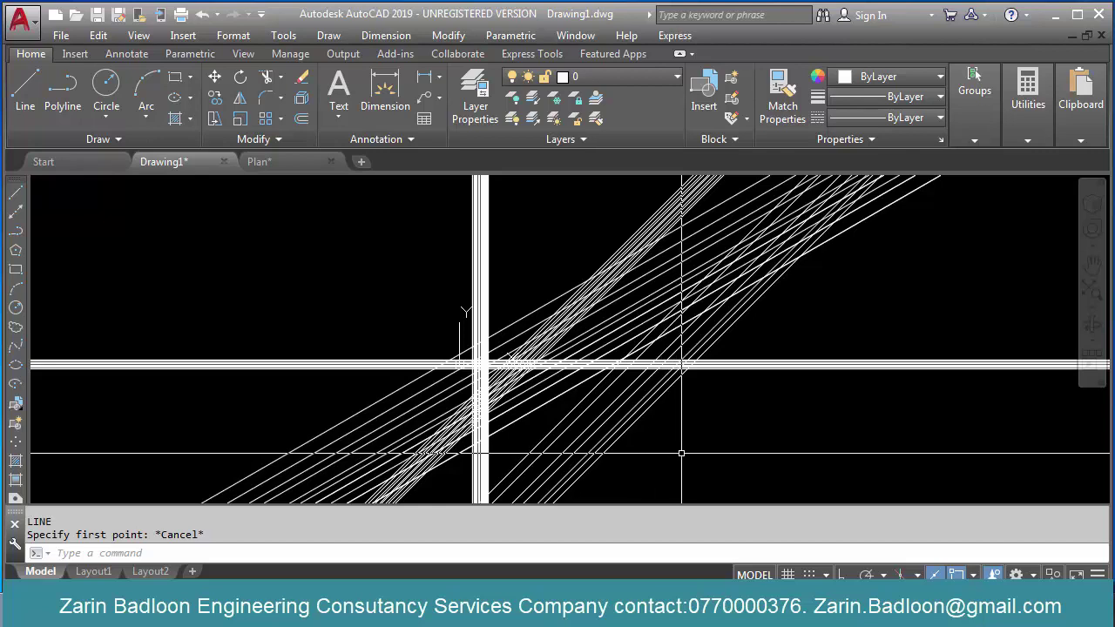
Step: Erase all the horizontal, vertical and angled construction lines with a crossing selection over their intersection area
{"action": "left_click", "coordinate": [802, 312]}
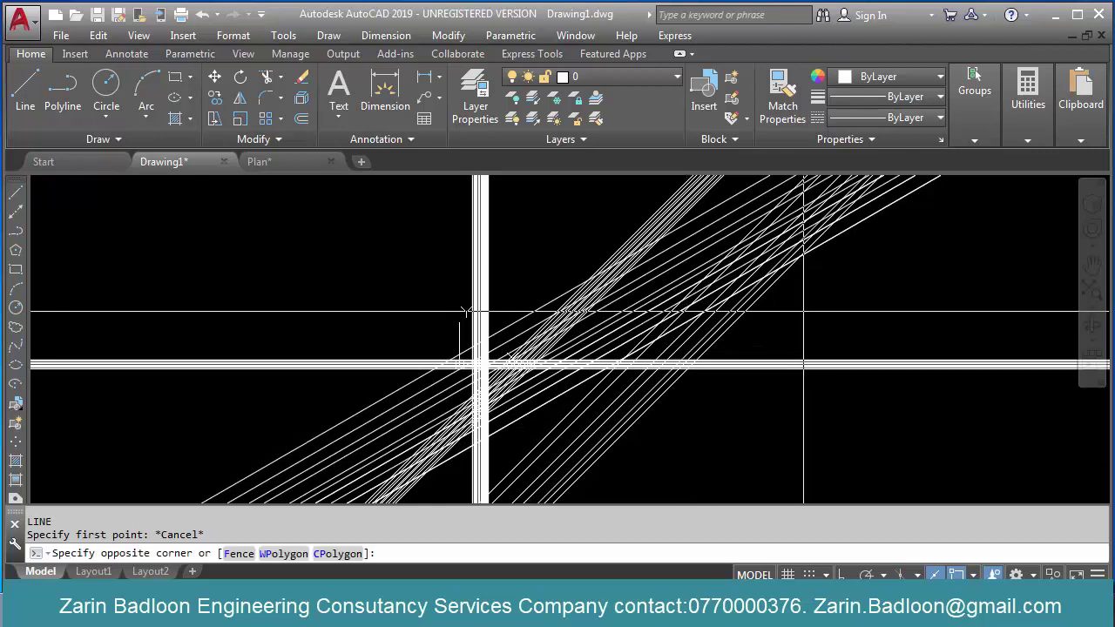
{"action": "left_click", "coordinate": [394, 419]}
{"action": "type", "text": "e"}
{"action": "key", "text": "Return"}
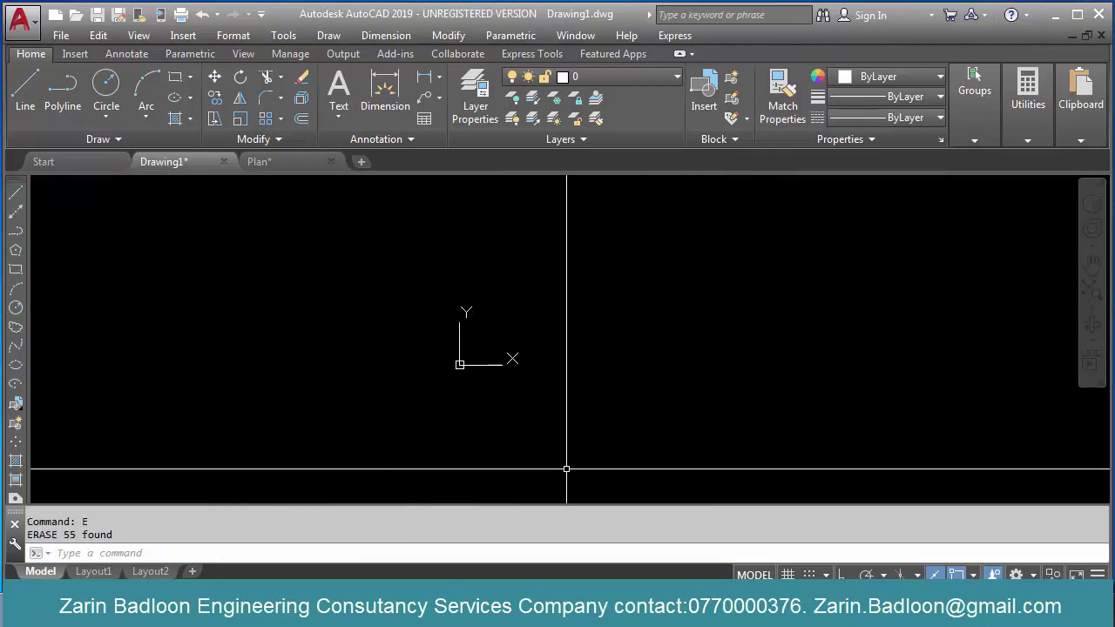
Step: Draw four horizontal construction lines one below another in the empty drawing with the XLINE Hor option
{"action": "scroll", "coordinate": [483, 358], "scroll_direction": "up", "scroll_amount": 5}
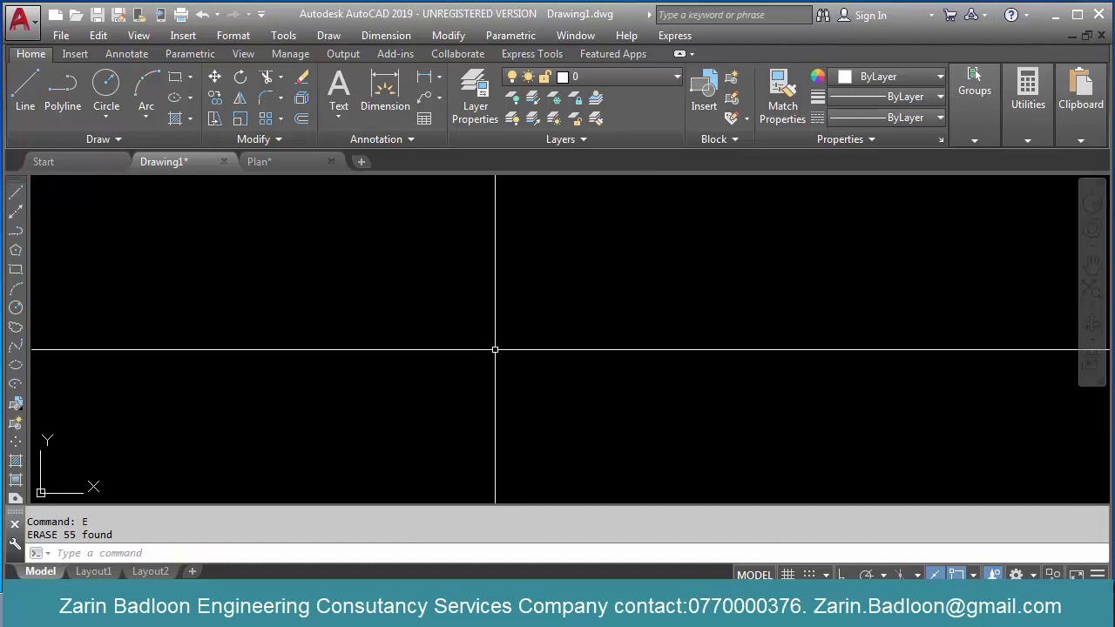
{"action": "type", "text": "xl"}
{"action": "key", "text": "Return"}
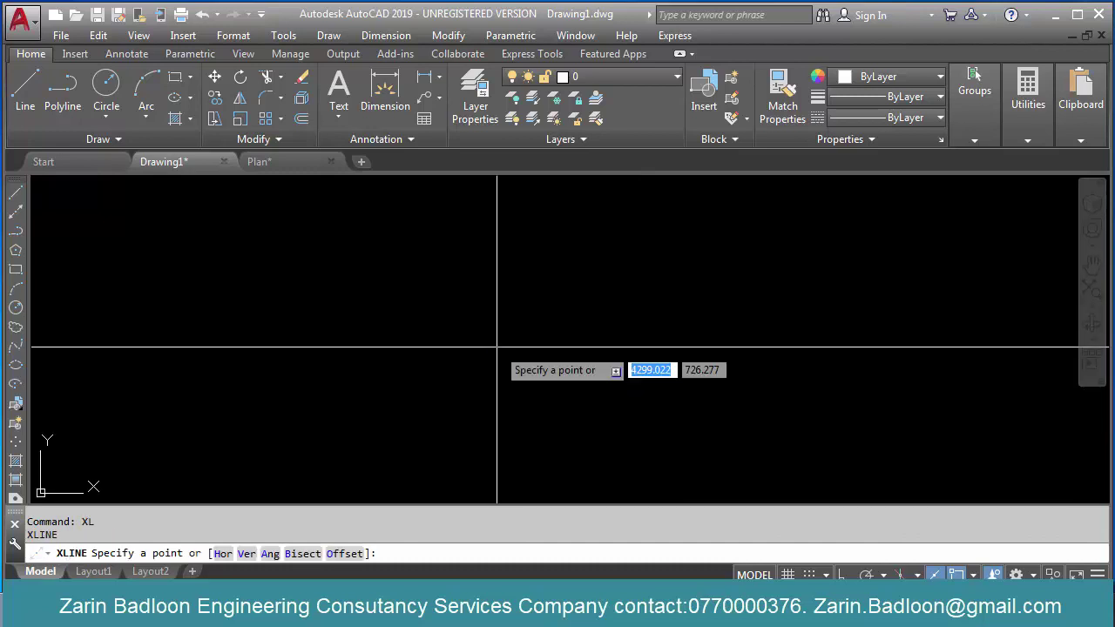
{"action": "type", "text": "h"}
{"action": "key", "text": "Return"}
{"action": "left_click", "coordinate": [497, 360]}
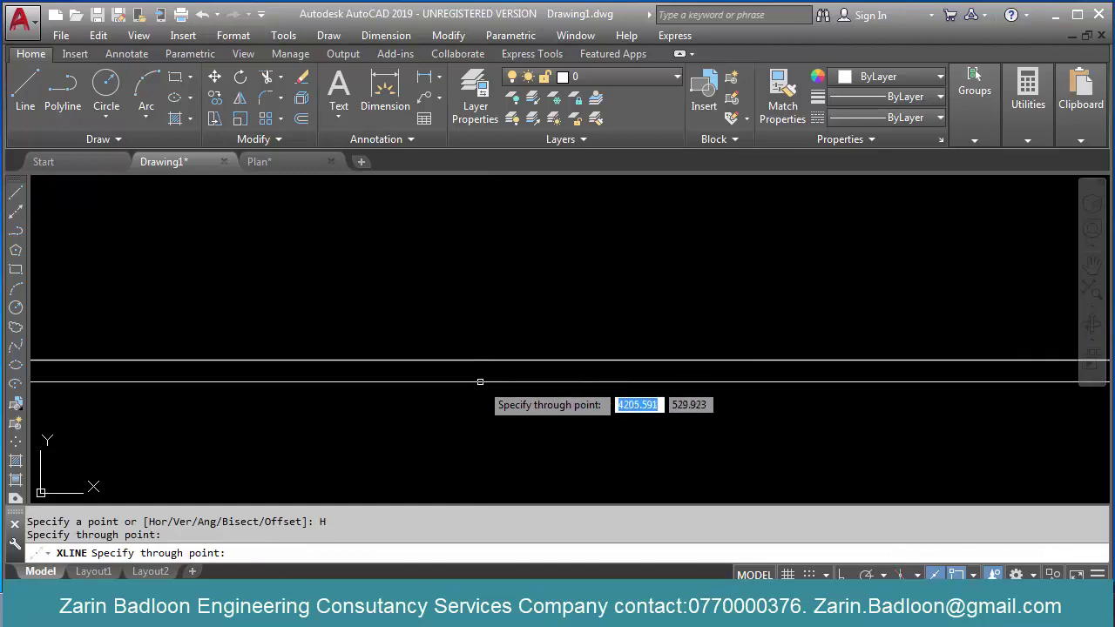
{"action": "left_click", "coordinate": [497, 381]}
{"action": "left_click", "coordinate": [496, 398]}
{"action": "left_click", "coordinate": [495, 423]}
{"action": "key", "text": "Return"}
Step: Draw seven vertical construction lines across the horizontal ones with the XLINE Ver option
{"action": "key", "text": "Return"}
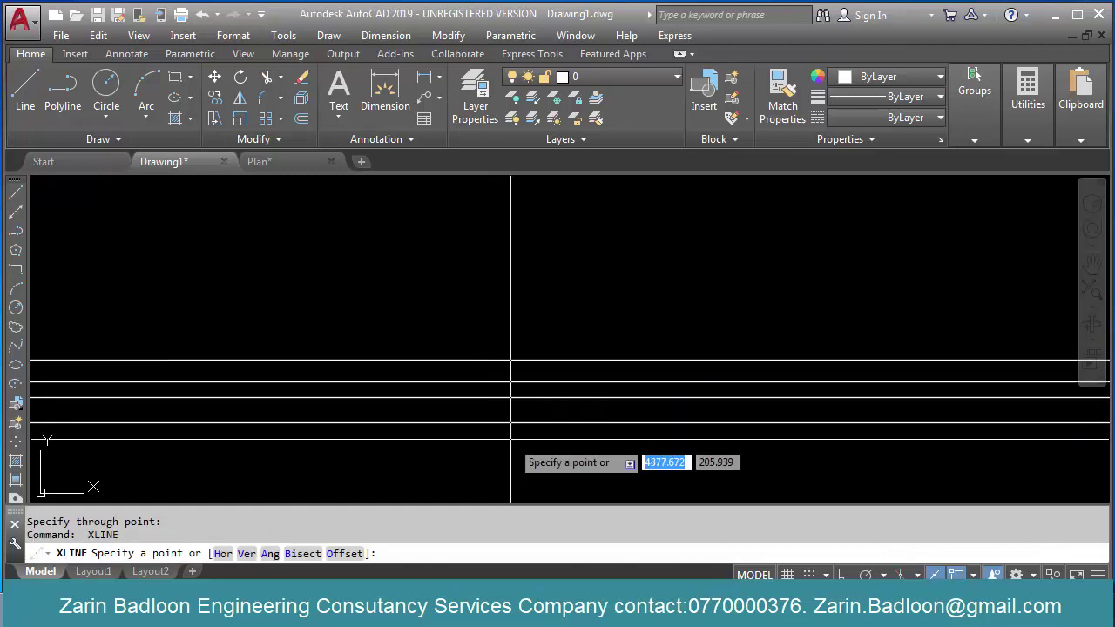
{"action": "type", "text": "v"}
{"action": "key", "text": "Return"}
{"action": "left_click", "coordinate": [493, 426]}
{"action": "left_click", "coordinate": [527, 425]}
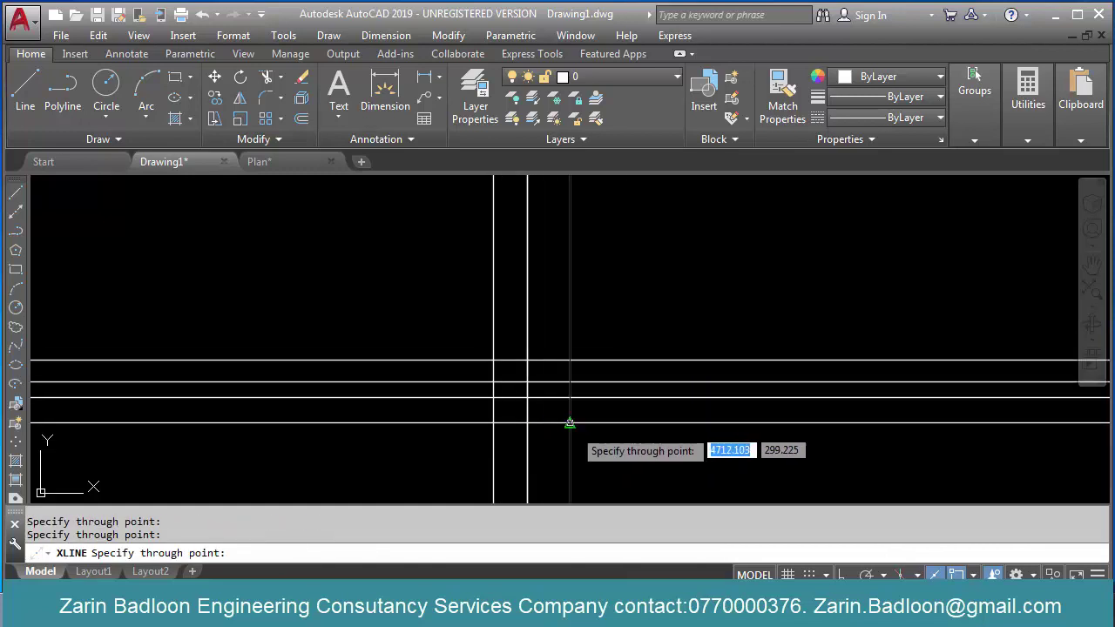
{"action": "left_click", "coordinate": [570, 423]}
{"action": "left_click", "coordinate": [618, 424]}
{"action": "left_click", "coordinate": [644, 425]}
{"action": "left_click", "coordinate": [720, 426]}
{"action": "key", "text": "Return"}
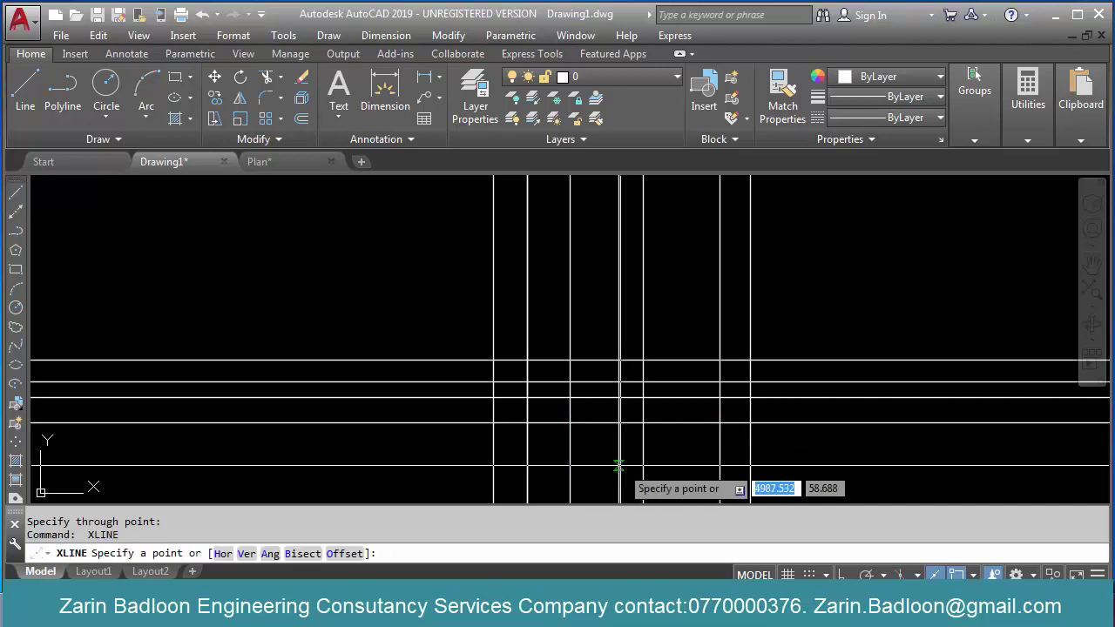
{"action": "key", "text": "Escape"}
Step: Draw a series of parallel inclined construction lines across the horizontal and vertical grid with the XLINE Ang option
{"action": "key", "text": "Return"}
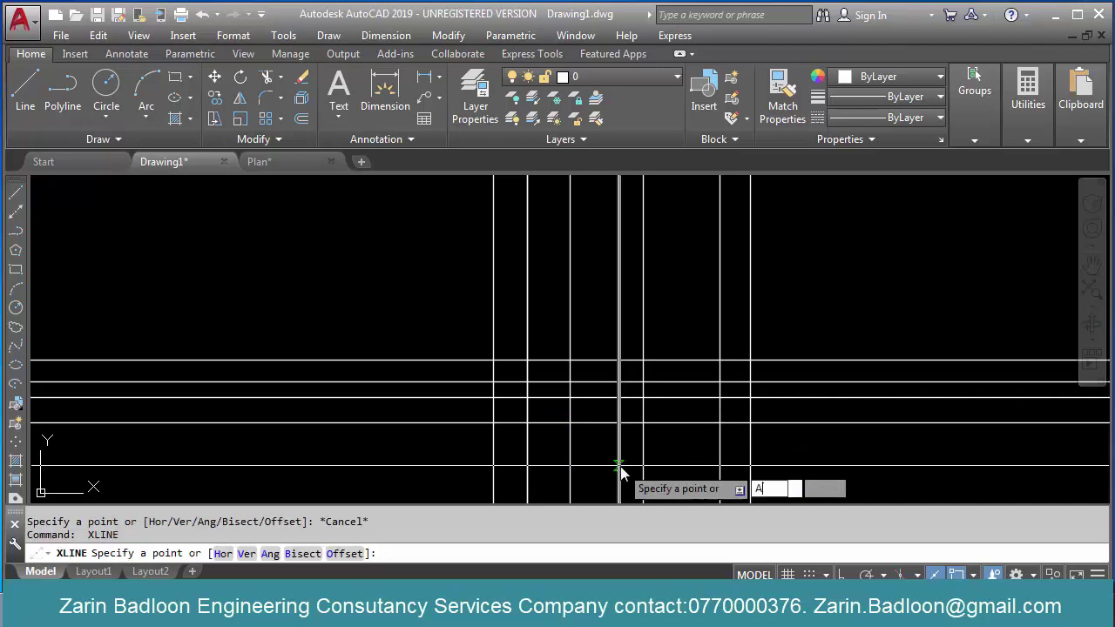
{"action": "key", "text": "Return"}
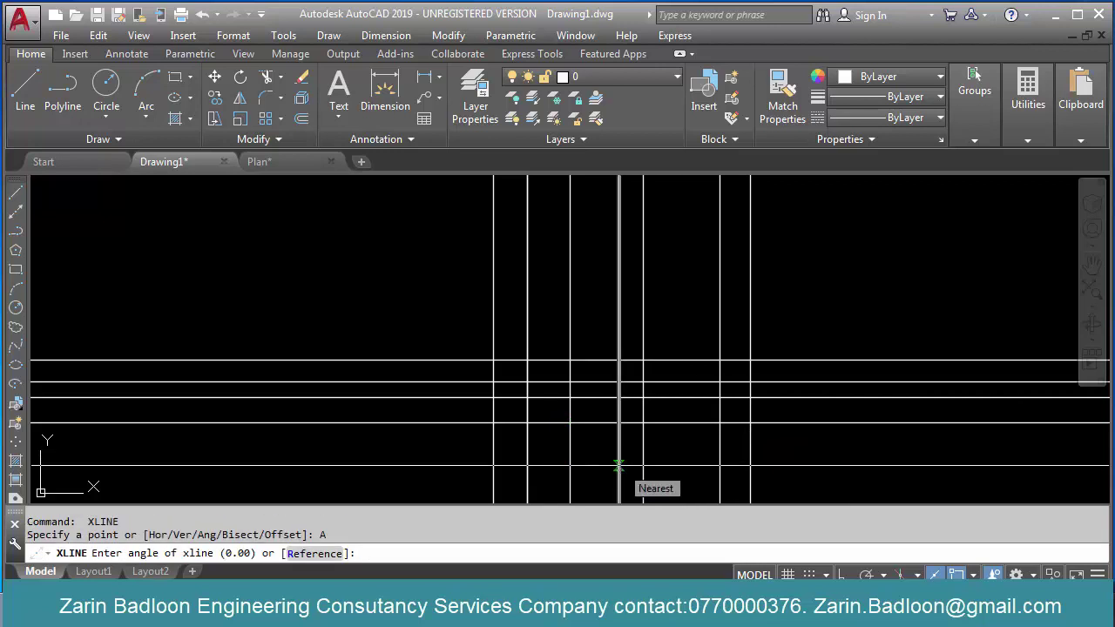
{"action": "key", "text": "Return"}
{"action": "left_click", "coordinate": [716, 473]}
{"action": "left_click", "coordinate": [657, 413]}
{"action": "left_click", "coordinate": [640, 384]}
{"action": "left_click", "coordinate": [611, 341]}
{"action": "left_click", "coordinate": [578, 304]}
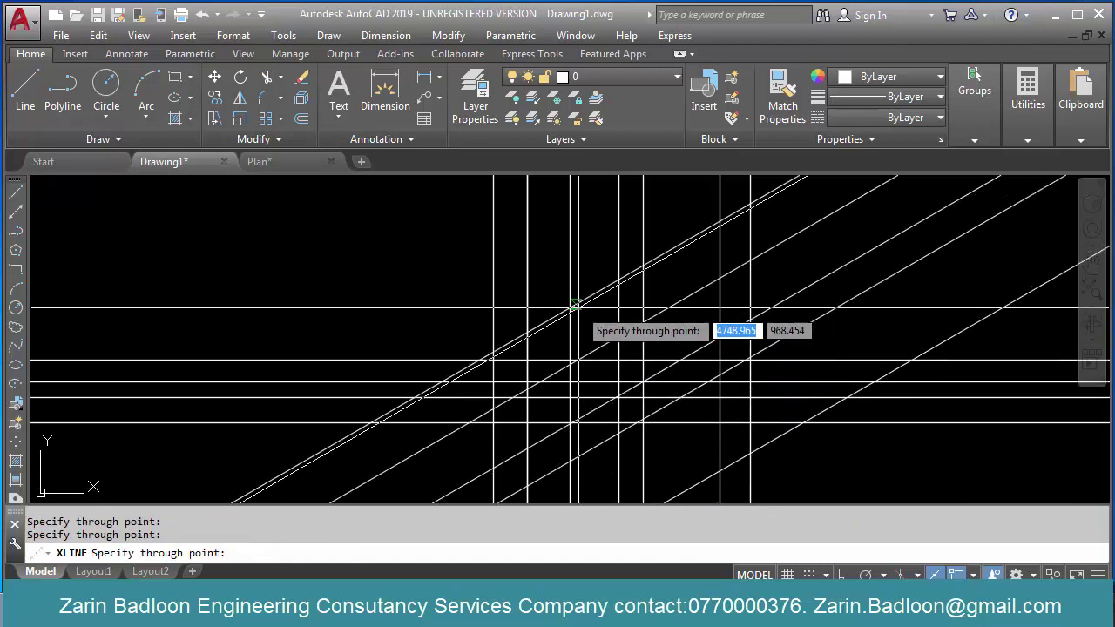
{"action": "left_click", "coordinate": [496, 271]}
{"action": "key", "text": "Return"}
{"action": "scroll", "coordinate": [499, 271], "scroll_direction": "down", "scroll_amount": 2}
{"action": "key", "text": "Return"}
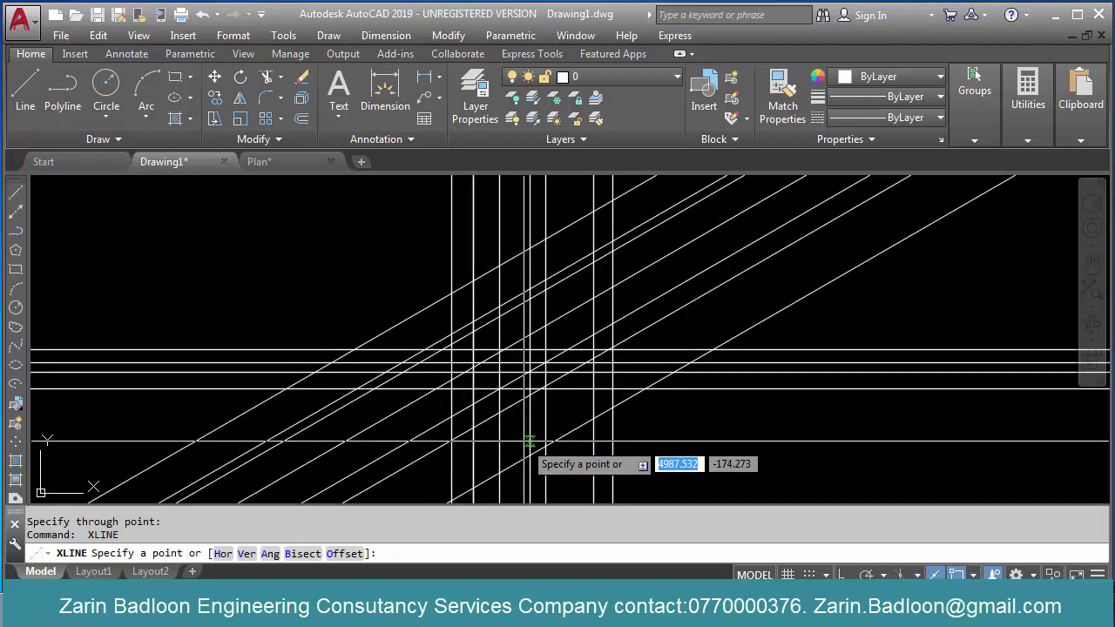
{"action": "key", "text": "Escape"}
Step: Draw an open acute angle below the horizontal construction lines from a steep line and a horizontal line about 2675 units long
{"action": "scroll", "coordinate": [353, 373], "scroll_direction": "down", "scroll_amount": 6}
{"action": "middle_click_drag", "start_coordinate": [476, 410], "coordinate": [468, 354]}
{"action": "scroll", "coordinate": [443, 366], "scroll_direction": "up", "scroll_amount": 4}
{"action": "type", "text": "l"}
{"action": "key", "text": "Return"}
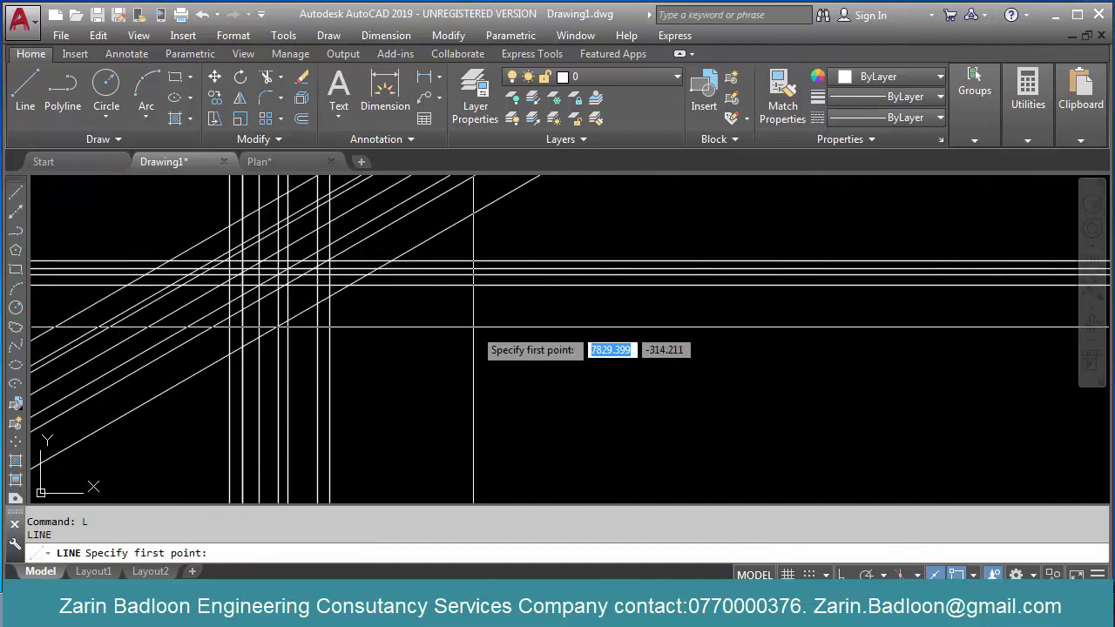
{"action": "left_click", "coordinate": [438, 400]}
{"action": "left_click", "coordinate": [449, 427]}
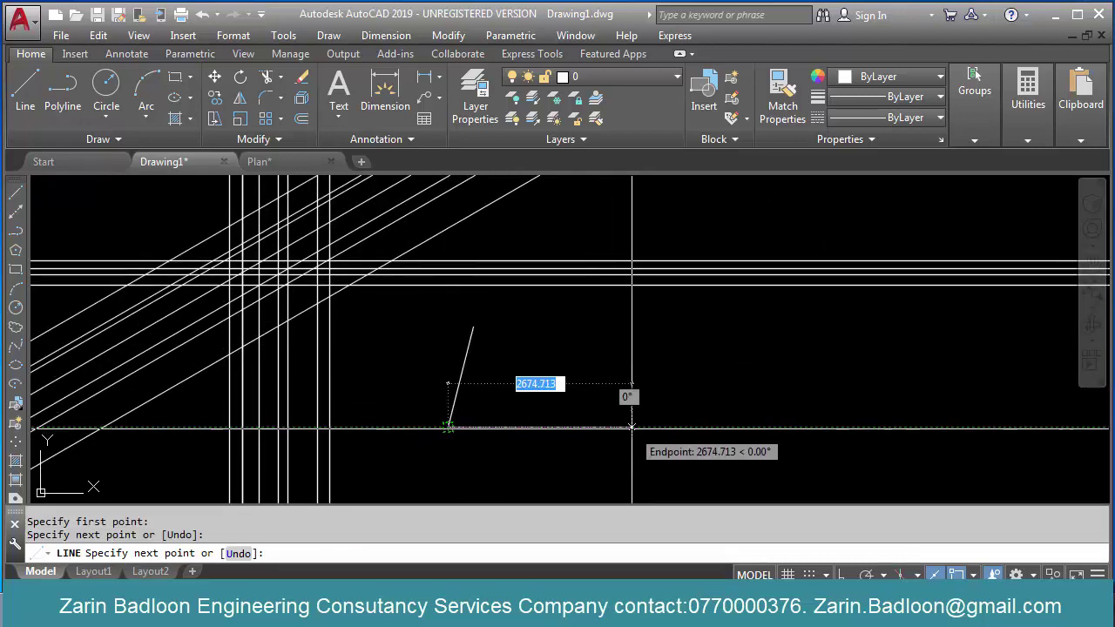
{"action": "left_click", "coordinate": [632, 427]}
{"action": "key", "text": "Return"}
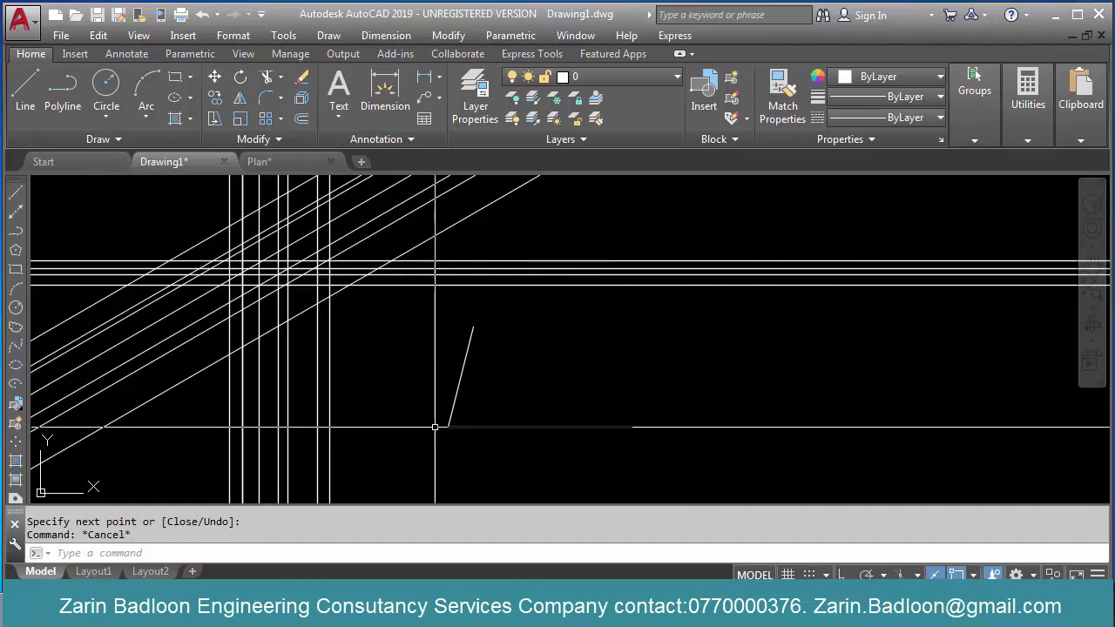
Step: Draw an open right-angle corner beside the acute angle from a horizontal line and a vertical line running down
{"action": "middle_click_drag", "start_coordinate": [444, 426], "coordinate": [541, 406]}
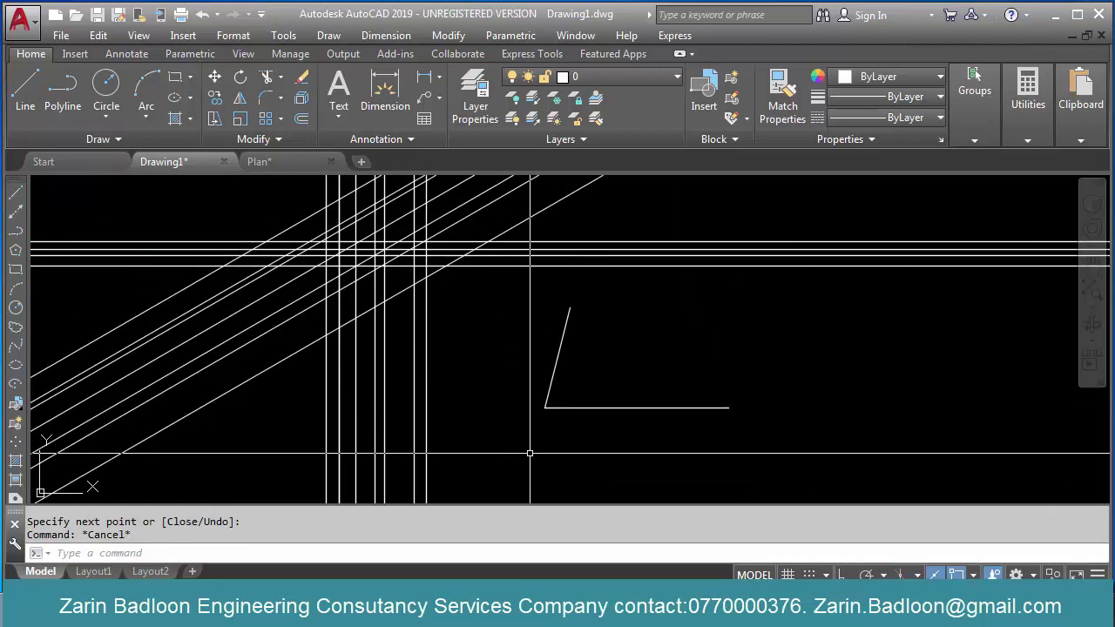
{"action": "scroll", "coordinate": [654, 374], "scroll_direction": "down", "scroll_amount": 5}
{"action": "scroll", "coordinate": [724, 386], "scroll_direction": "up", "scroll_amount": 3}
{"action": "type", "text": "l"}
{"action": "key", "text": "Return"}
{"action": "left_click", "coordinate": [726, 363]}
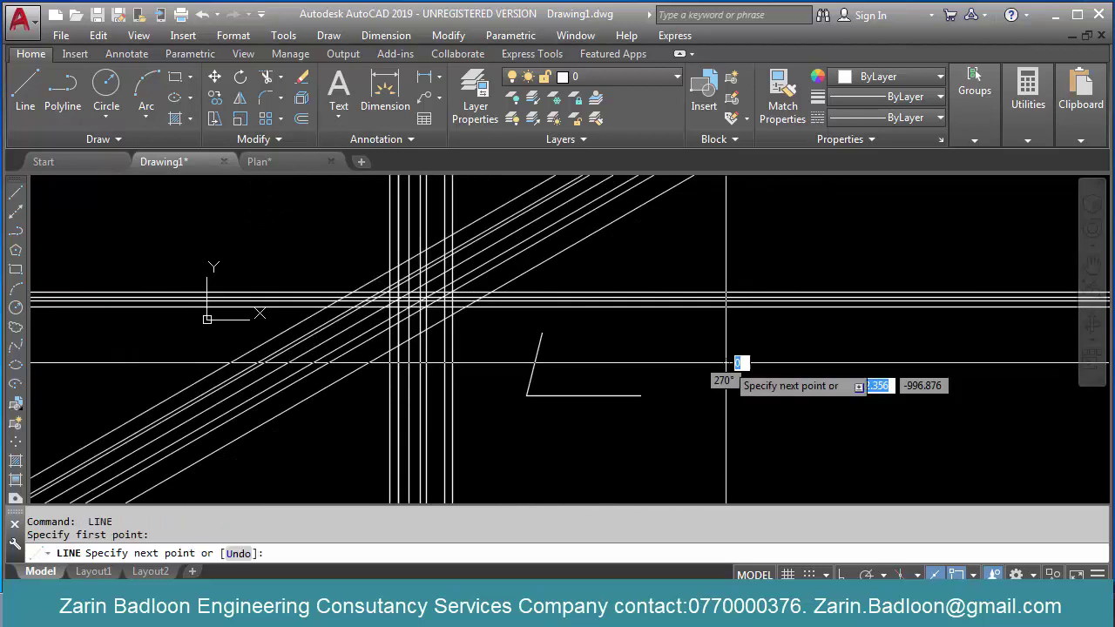
{"action": "left_click", "coordinate": [903, 364]}
{"action": "left_click", "coordinate": [903, 450]}
{"action": "key", "text": "Return"}
Step: Draw a second open acute angle below the first one from a line sloping down to the vertex and a horizontal line
{"action": "key", "text": "Return"}
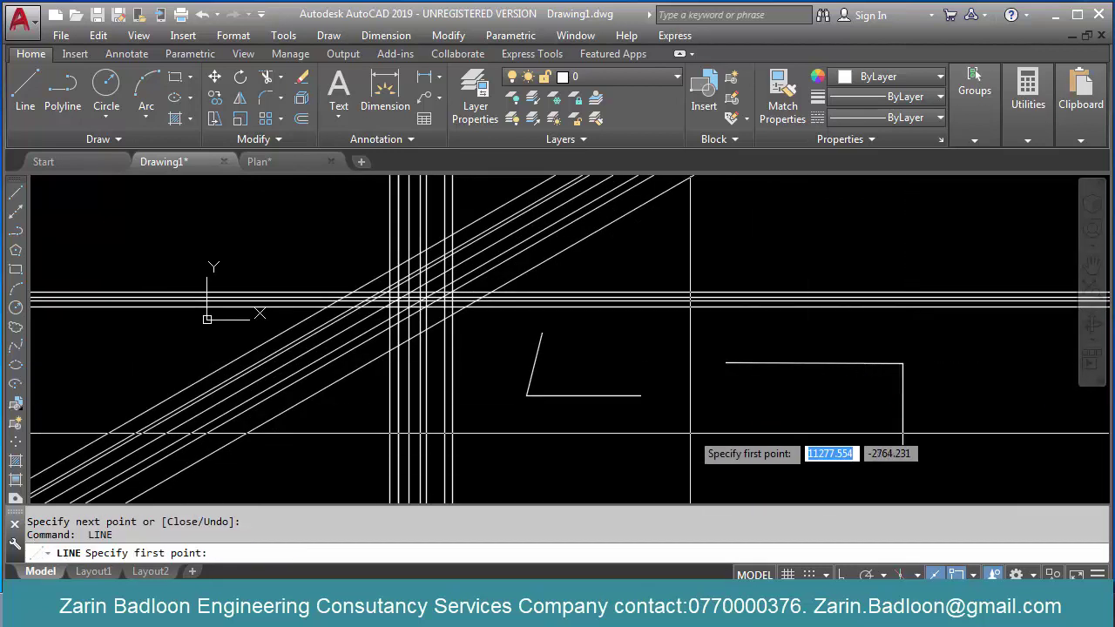
{"action": "left_click", "coordinate": [691, 433]}
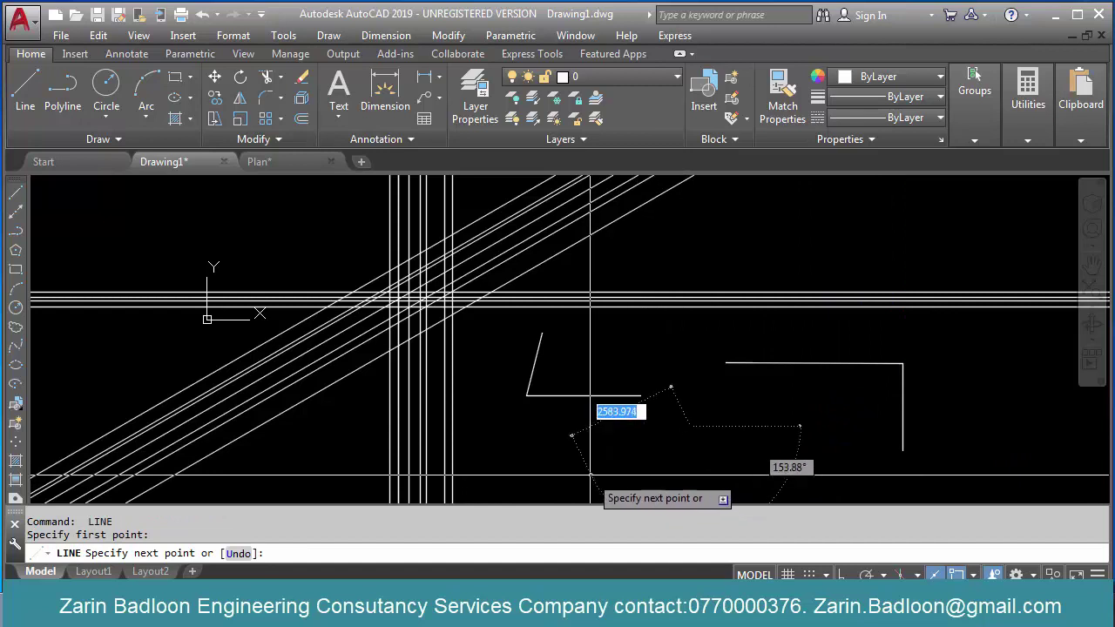
{"action": "scroll", "coordinate": [607, 429], "scroll_direction": "down", "scroll_amount": 2}
{"action": "left_click", "coordinate": [617, 468]}
{"action": "left_click", "coordinate": [684, 468]}
{"action": "key", "text": "Return"}
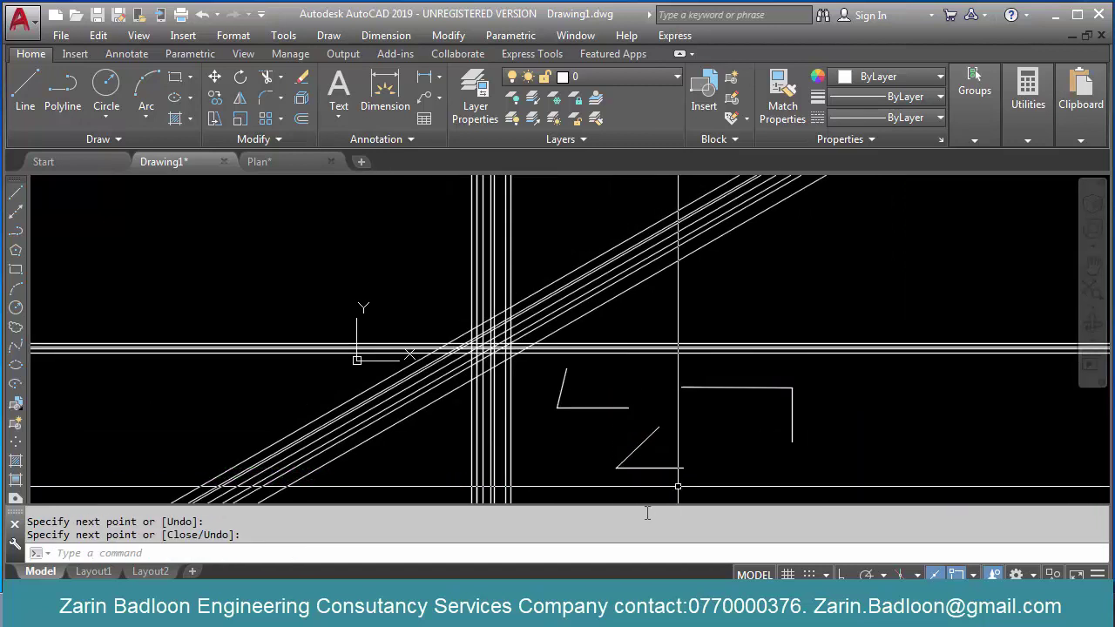
Step: Draw a construction line bisecting the lower acute angle with the XLINE Bisect option, using its vertex and both leg endpoints
{"action": "middle_click_drag", "start_coordinate": [636, 489], "coordinate": [715, 463]}
{"action": "scroll", "coordinate": [717, 386], "scroll_direction": "up", "scroll_amount": 2}
{"action": "middle_click_drag", "start_coordinate": [718, 386], "coordinate": [681, 309]}
{"action": "type", "text": "L"}
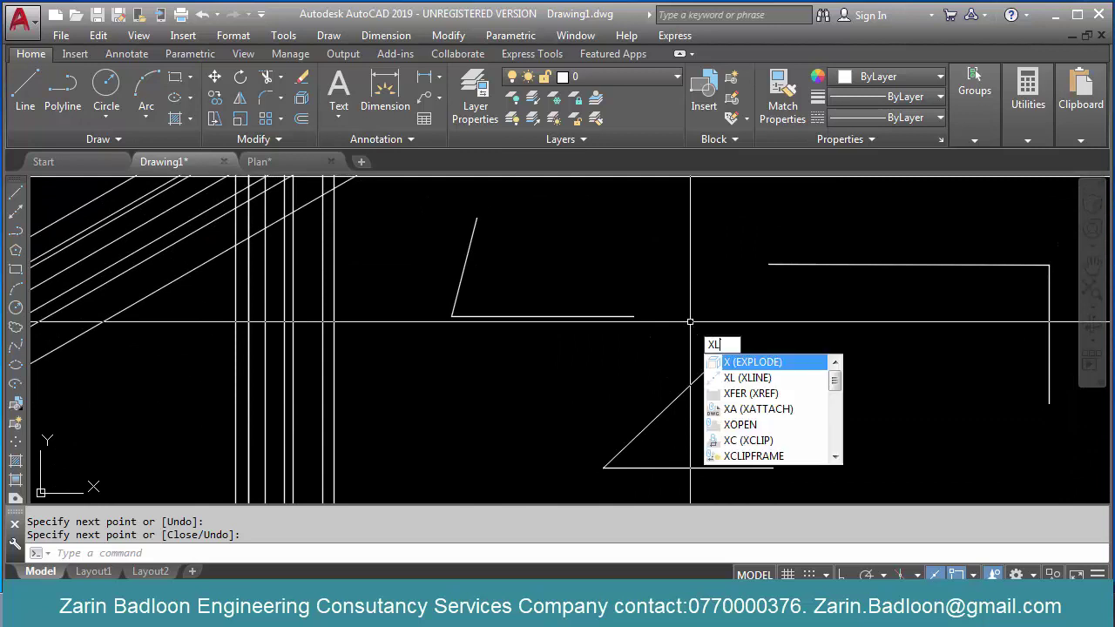
{"action": "key", "text": "Return"}
{"action": "type", "text": "B"}
{"action": "key", "text": "Return"}
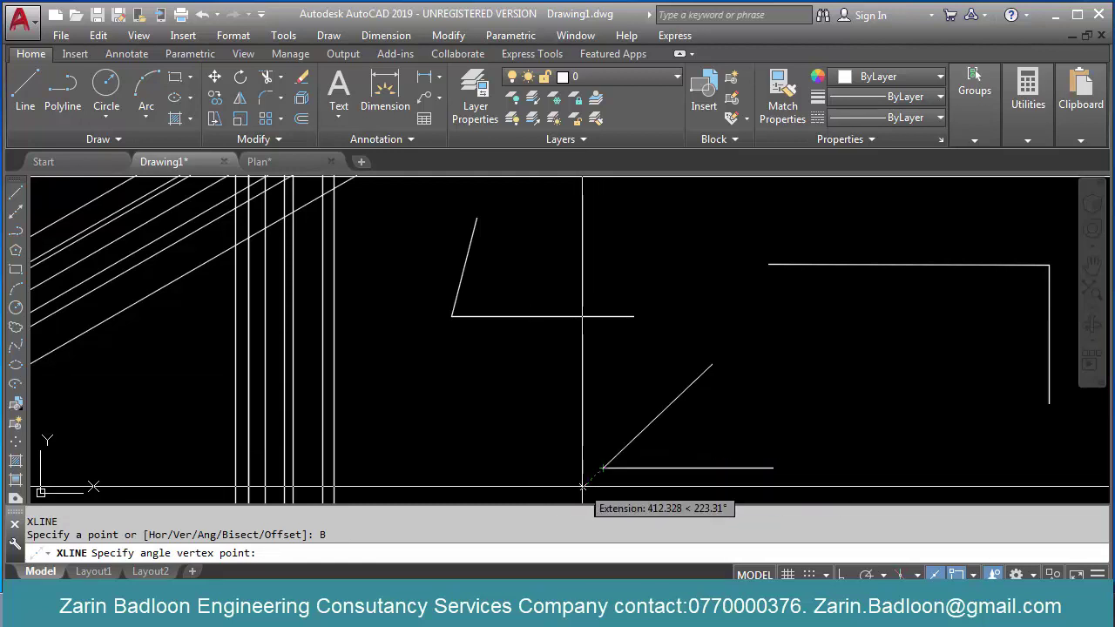
{"action": "left_click", "coordinate": [602, 468]}
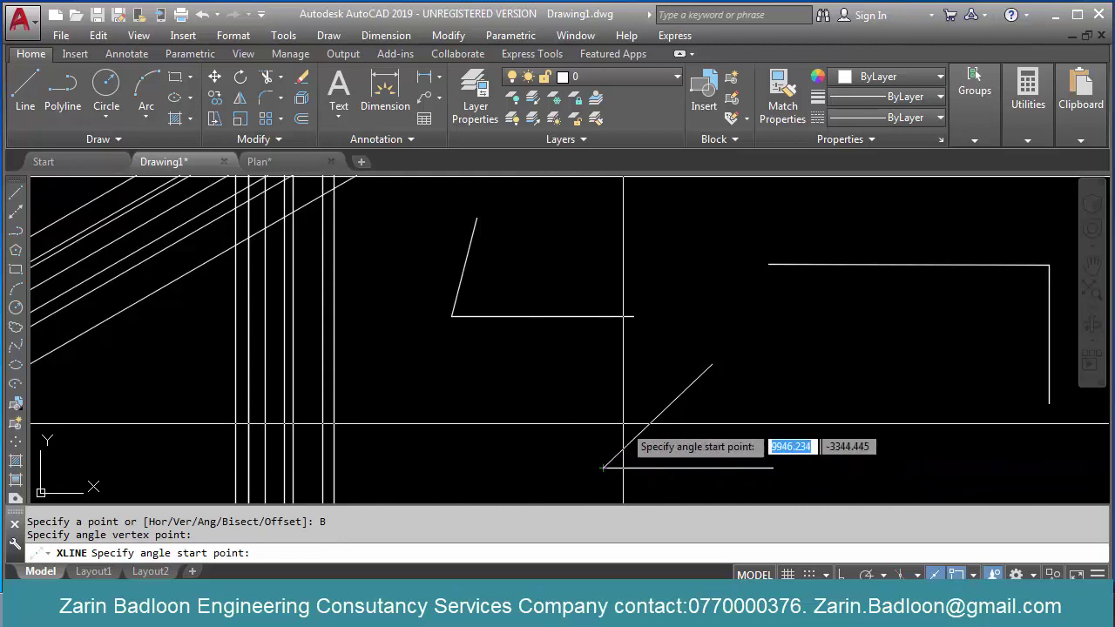
{"action": "left_click", "coordinate": [772, 468]}
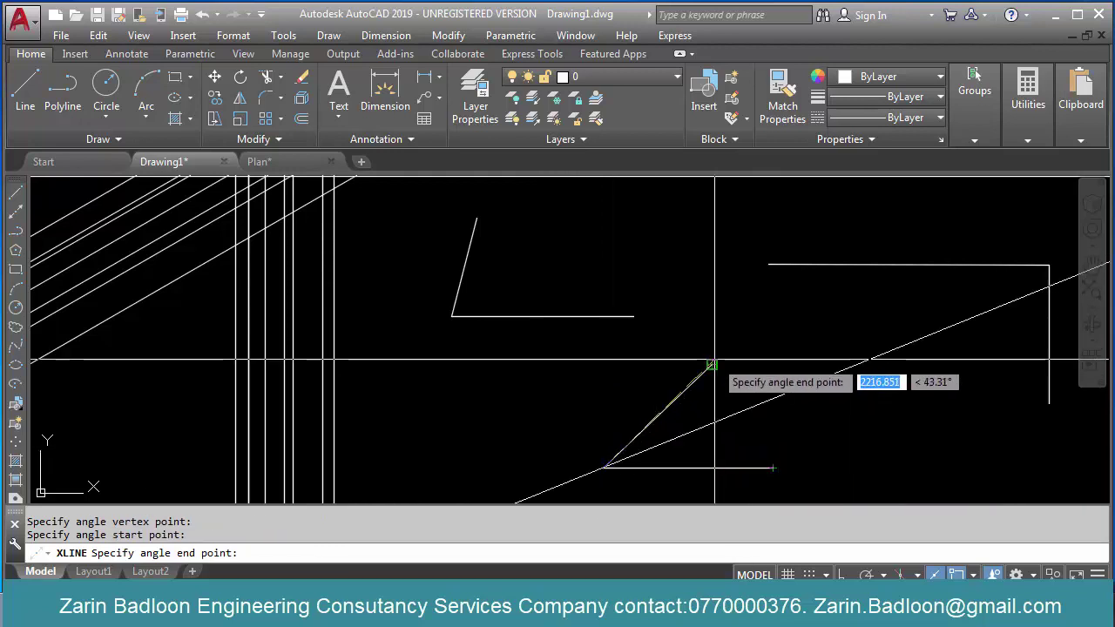
{"action": "left_click", "coordinate": [712, 362]}
{"action": "key", "text": "Escape"}
Step: Draw a construction line bisecting the right-angle corner with the XLINE Bisect option, from its vertex and the two leg ends
{"action": "scroll", "coordinate": [779, 331], "scroll_direction": "down", "scroll_amount": 5}
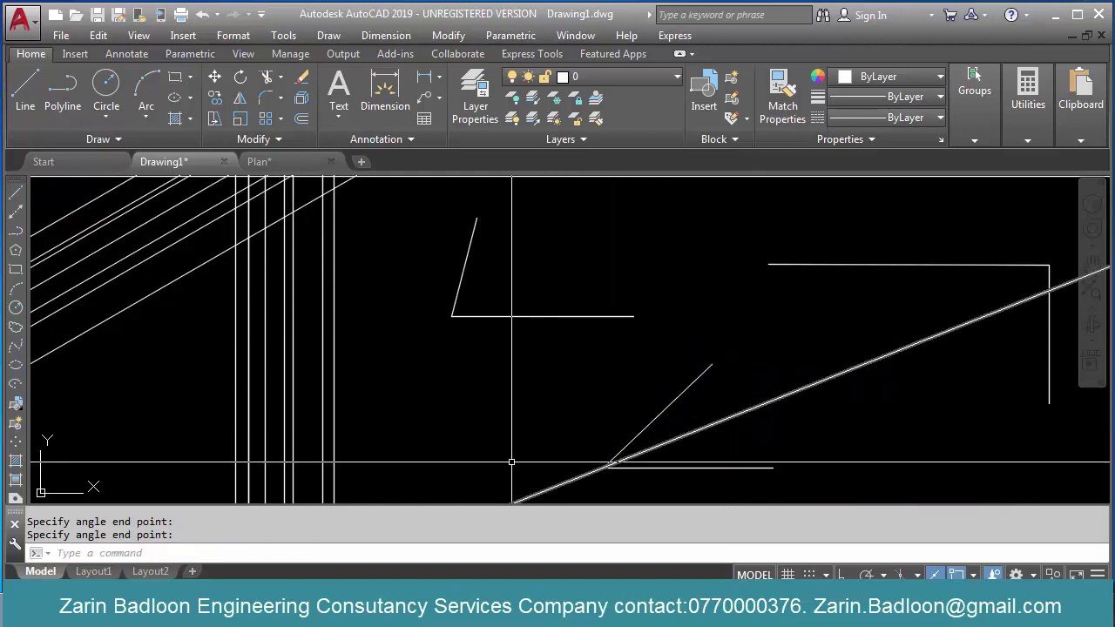
{"action": "key", "text": "Return"}
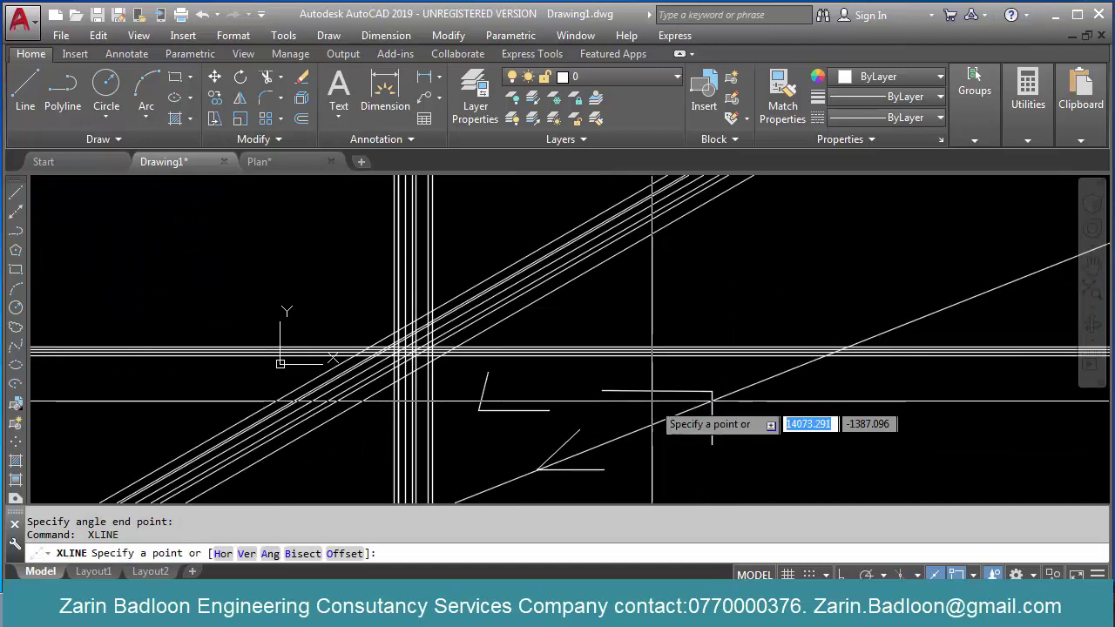
{"action": "type", "text": "B"}
{"action": "key", "text": "Return"}
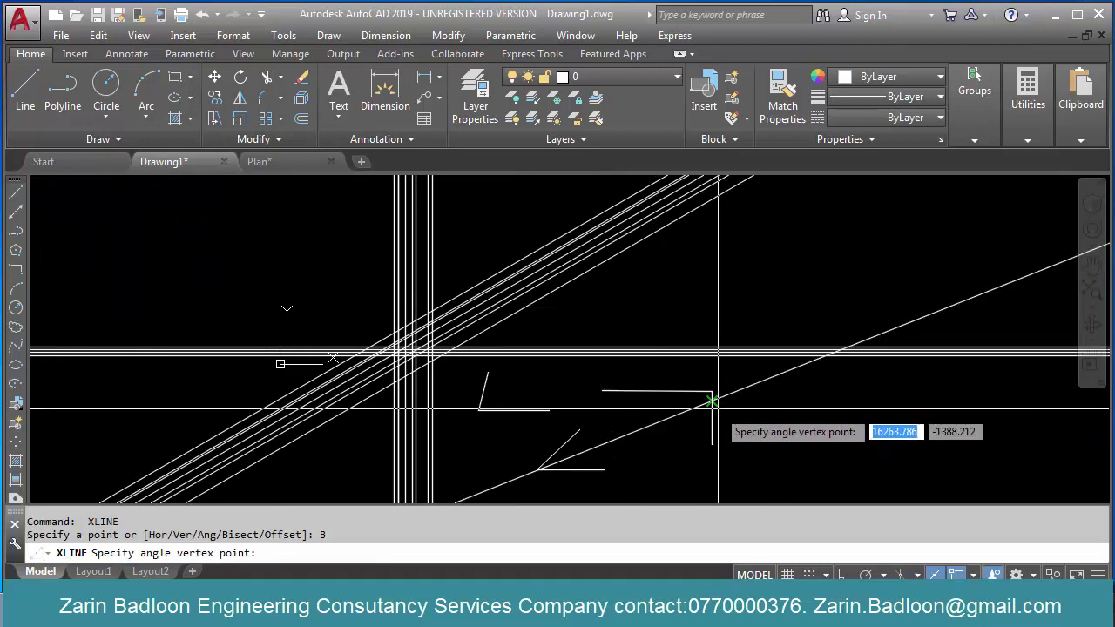
{"action": "left_click", "coordinate": [713, 392]}
{"action": "left_click", "coordinate": [712, 443]}
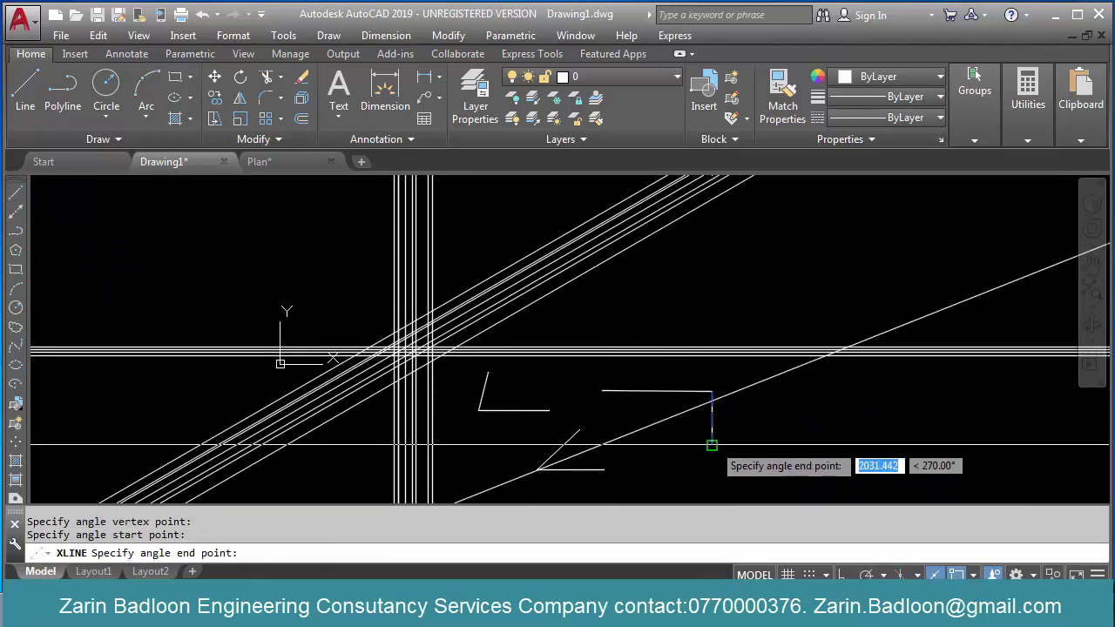
{"action": "left_click", "coordinate": [602, 391]}
{"action": "key", "text": "Return"}
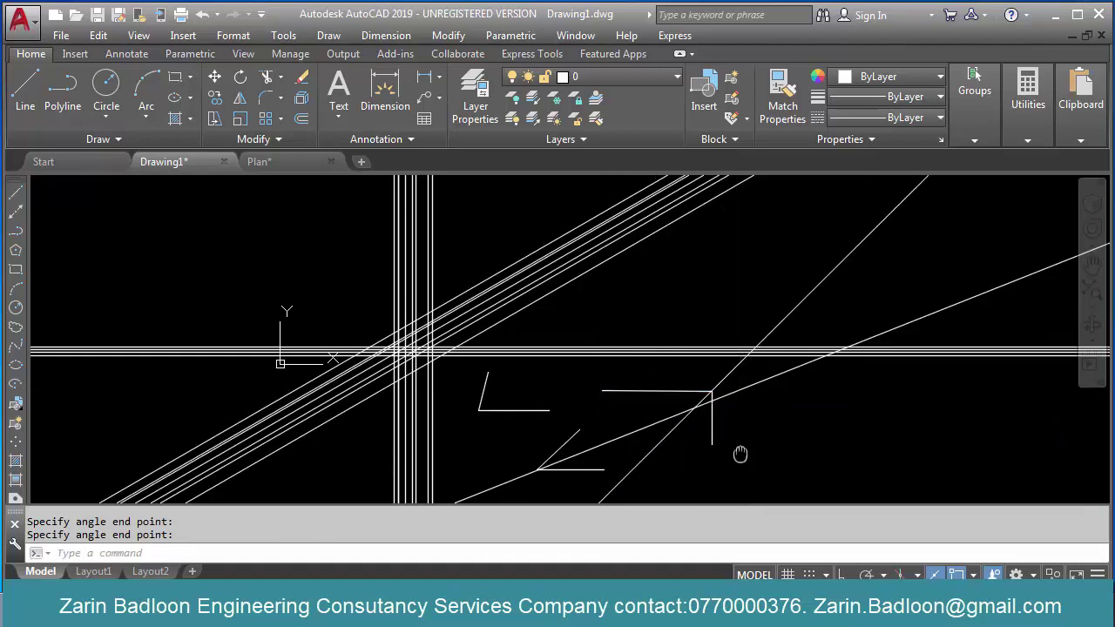
Step: Bisect the upper acute angle, beside the vertical construction lines, with an XLINE Bisect construction line through its vertex
{"action": "middle_click_drag", "start_coordinate": [735, 442], "coordinate": [850, 415]}
{"action": "scroll", "coordinate": [687, 380], "scroll_direction": "up", "scroll_amount": 4}
{"action": "key", "text": "Return"}
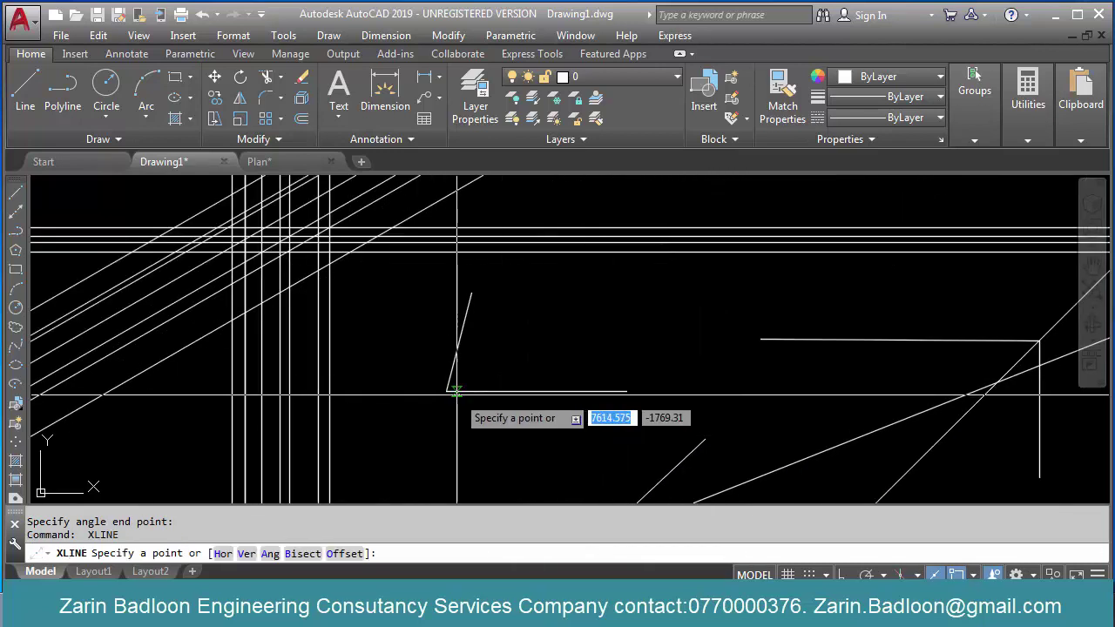
{"action": "type", "text": "B"}
{"action": "key", "text": "Return"}
{"action": "left_click", "coordinate": [447, 391]}
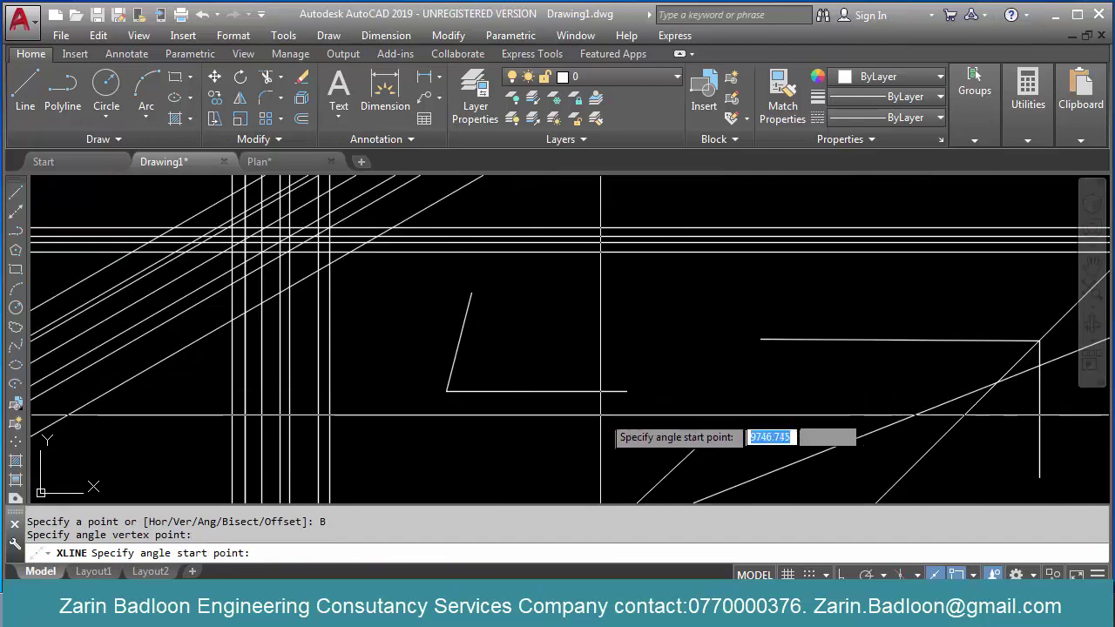
{"action": "left_click", "coordinate": [628, 391]}
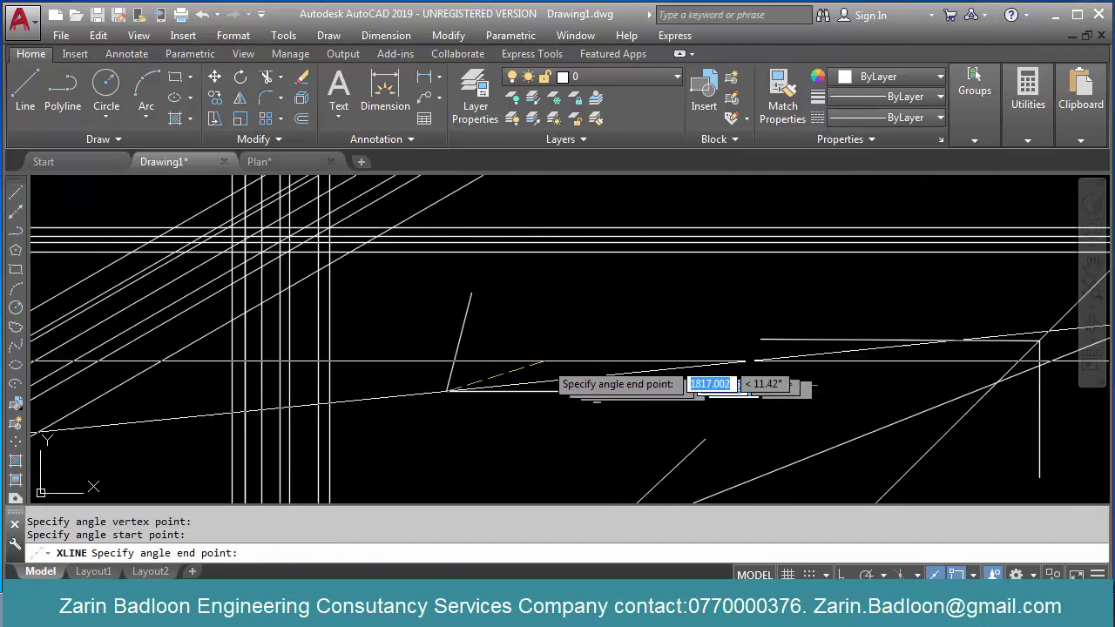
{"action": "left_click", "coordinate": [471, 293]}
{"action": "key", "text": "Return"}
Step: Erase all the construction lines and the three angle figures, including the leftover horizontal leg of the lower acute angle
{"action": "scroll", "coordinate": [560, 386], "scroll_direction": "down", "scroll_amount": 3}
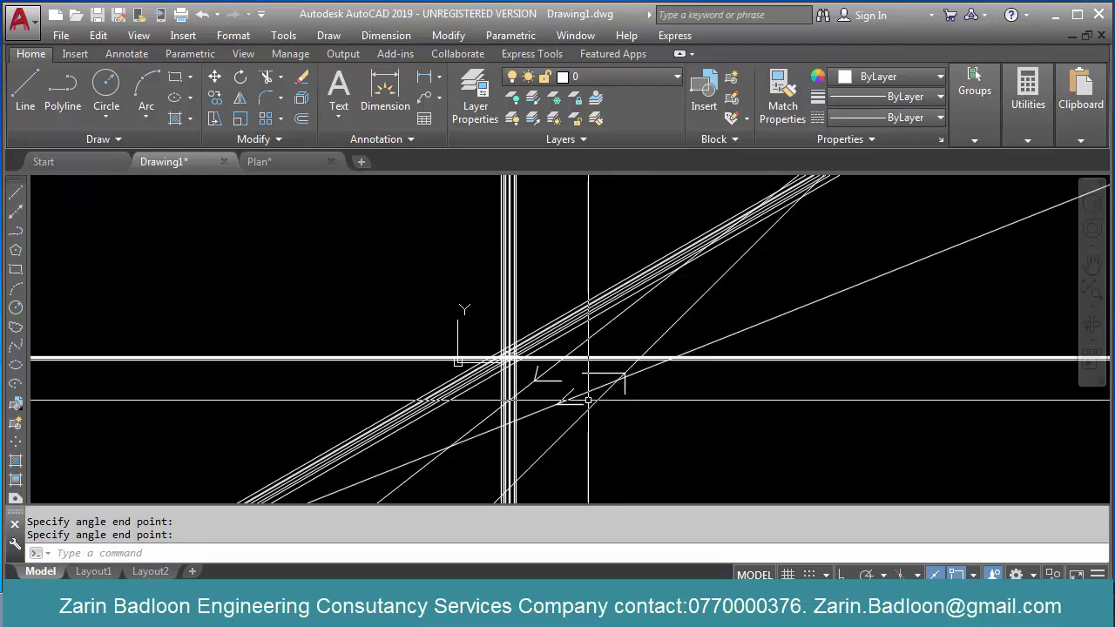
{"action": "scroll", "coordinate": [589, 401], "scroll_direction": "up", "scroll_amount": 4}
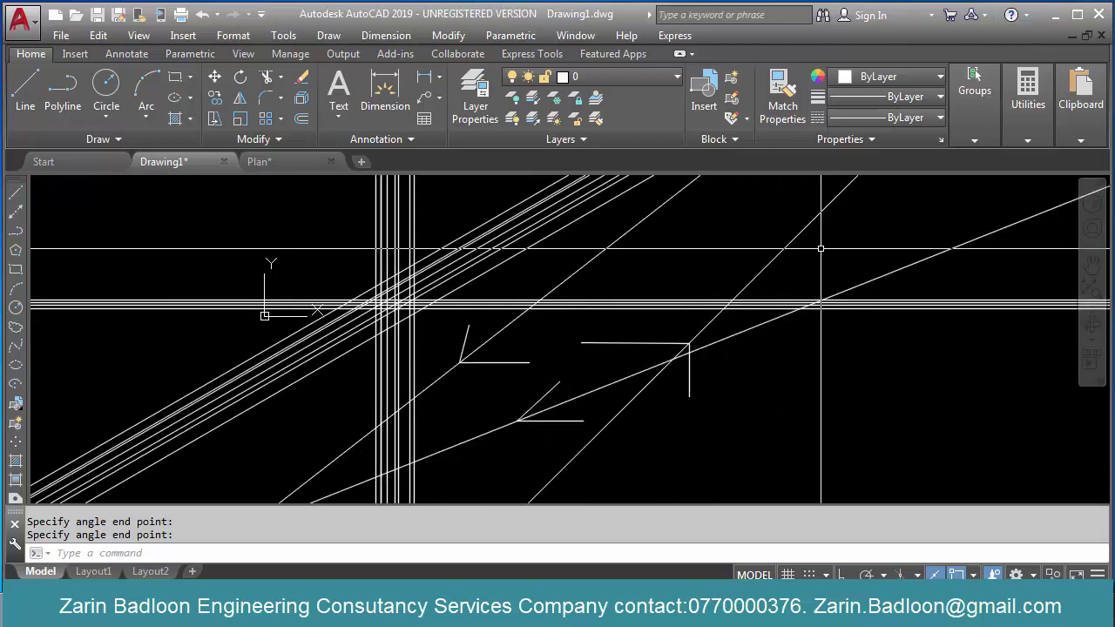
{"action": "left_click", "coordinate": [846, 239]}
{"action": "left_click", "coordinate": [393, 386]}
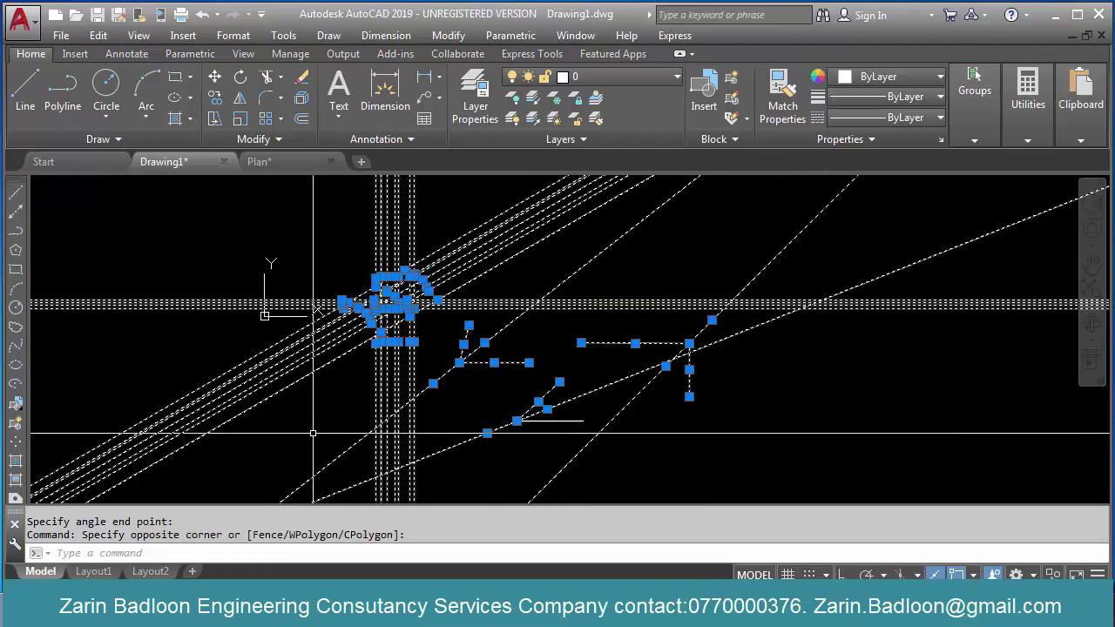
{"action": "type", "text": "e"}
{"action": "key", "text": "Return"}
{"action": "left_click", "coordinate": [552, 401]}
{"action": "left_click", "coordinate": [518, 442]}
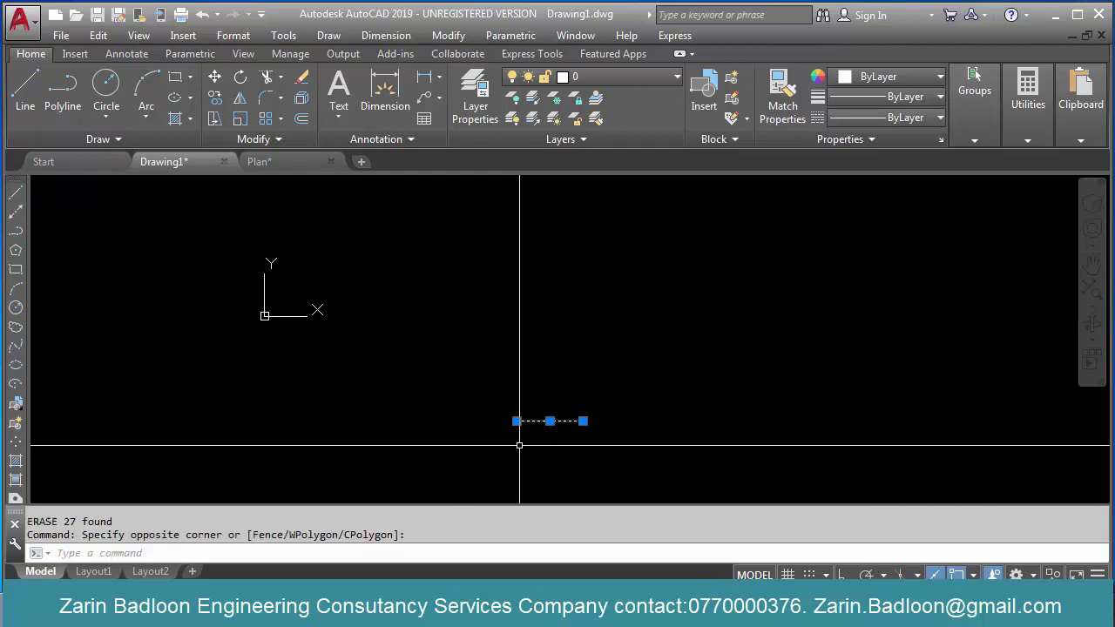
{"action": "key", "text": "Delete"}
Step: Draw an open four-segment zigzag polyline in the empty drawing, starting with a segment sloping down to the left
{"action": "scroll", "coordinate": [352, 263], "scroll_direction": "up", "scroll_amount": 2}
{"action": "scroll", "coordinate": [352, 264], "scroll_direction": "up", "scroll_amount": 3}
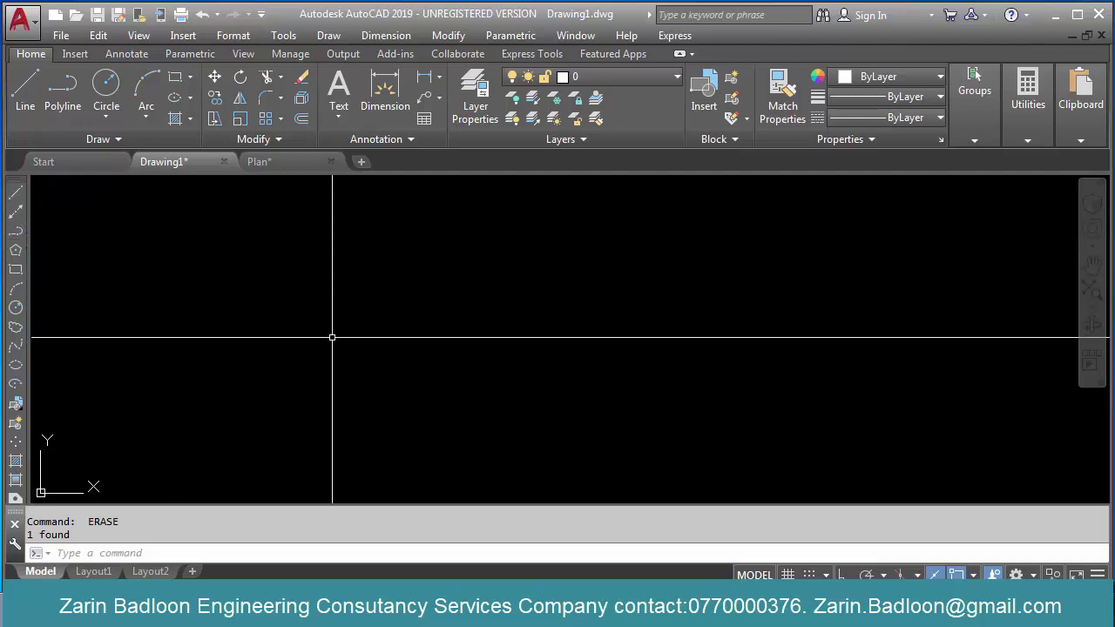
{"action": "key", "text": "Escape"}
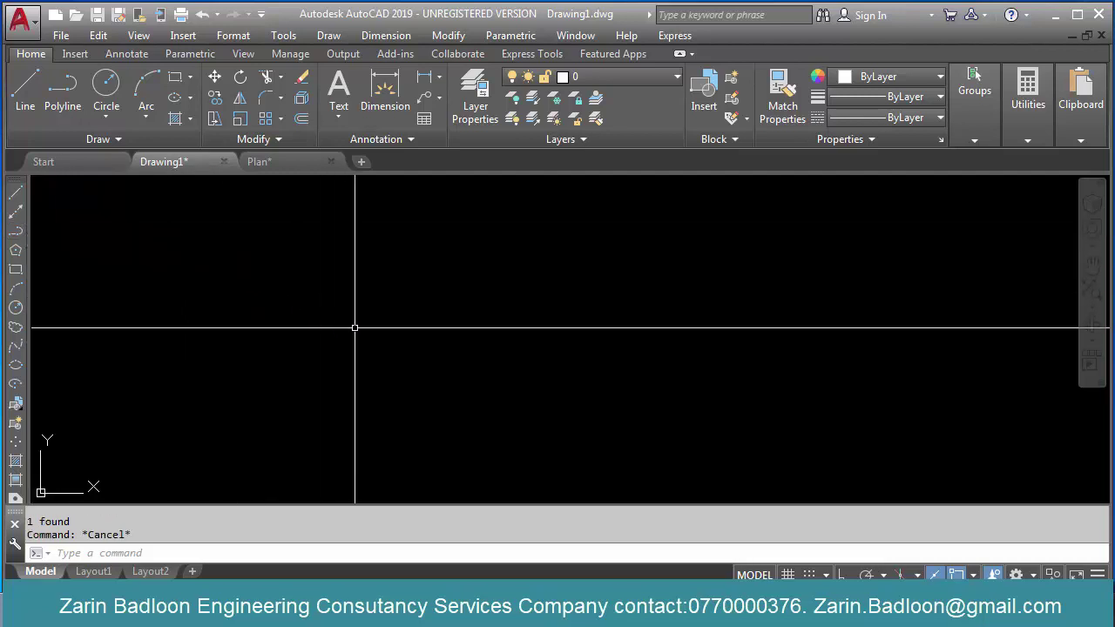
{"action": "type", "text": "pl"}
{"action": "key", "text": "Return"}
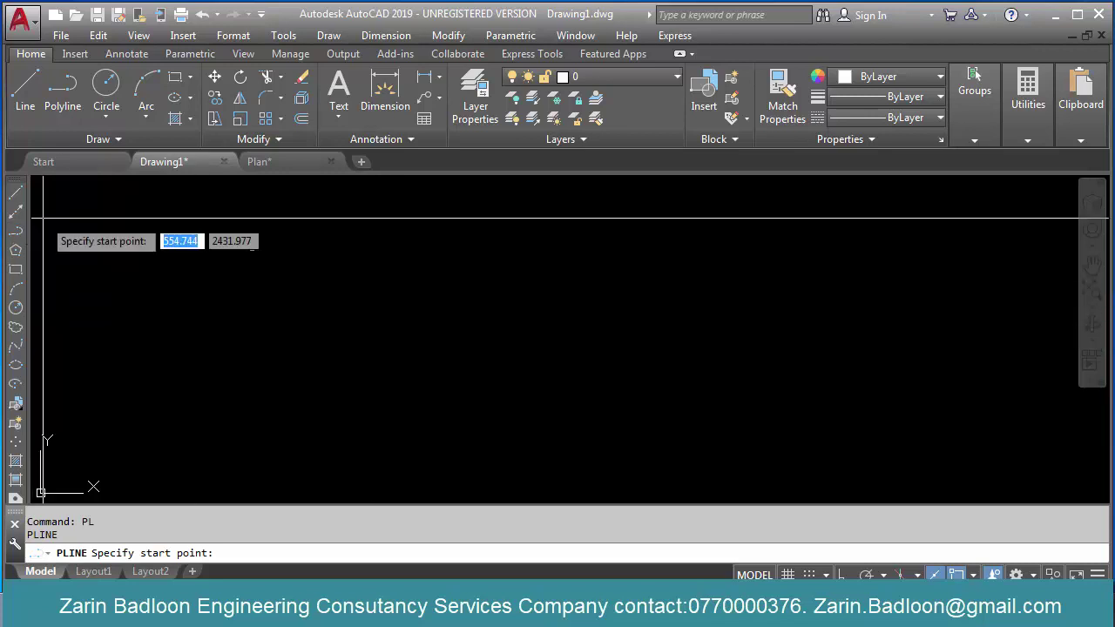
{"action": "left_click", "coordinate": [330, 35]}
{"action": "left_click", "coordinate": [538, 309]}
{"action": "left_click", "coordinate": [539, 300]}
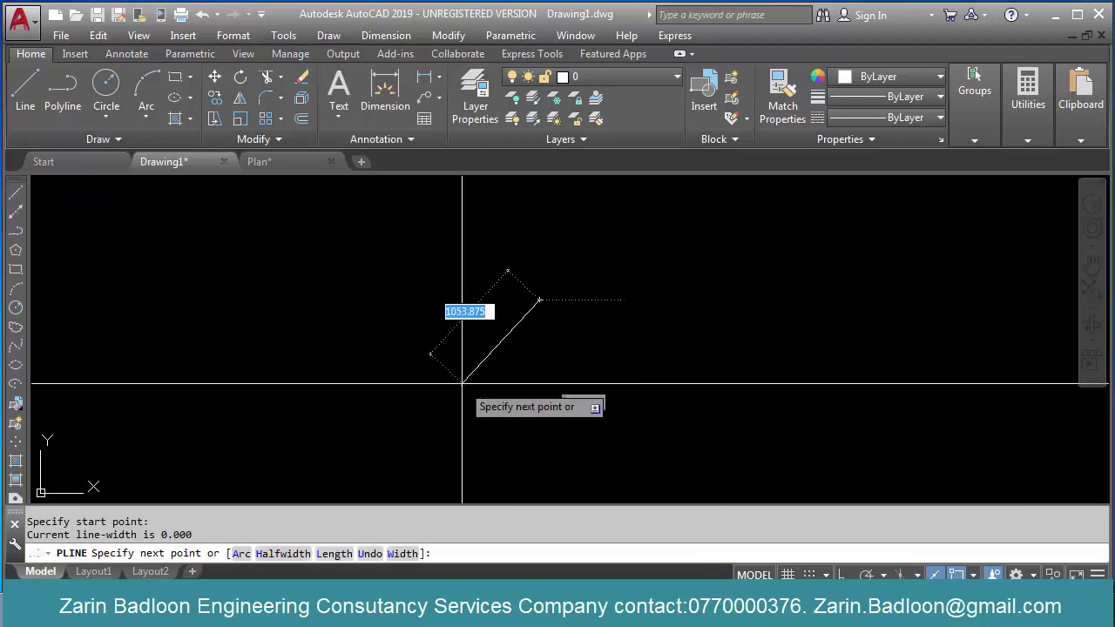
{"action": "left_click", "coordinate": [452, 391]}
{"action": "left_click", "coordinate": [588, 404]}
{"action": "left_click", "coordinate": [662, 308]}
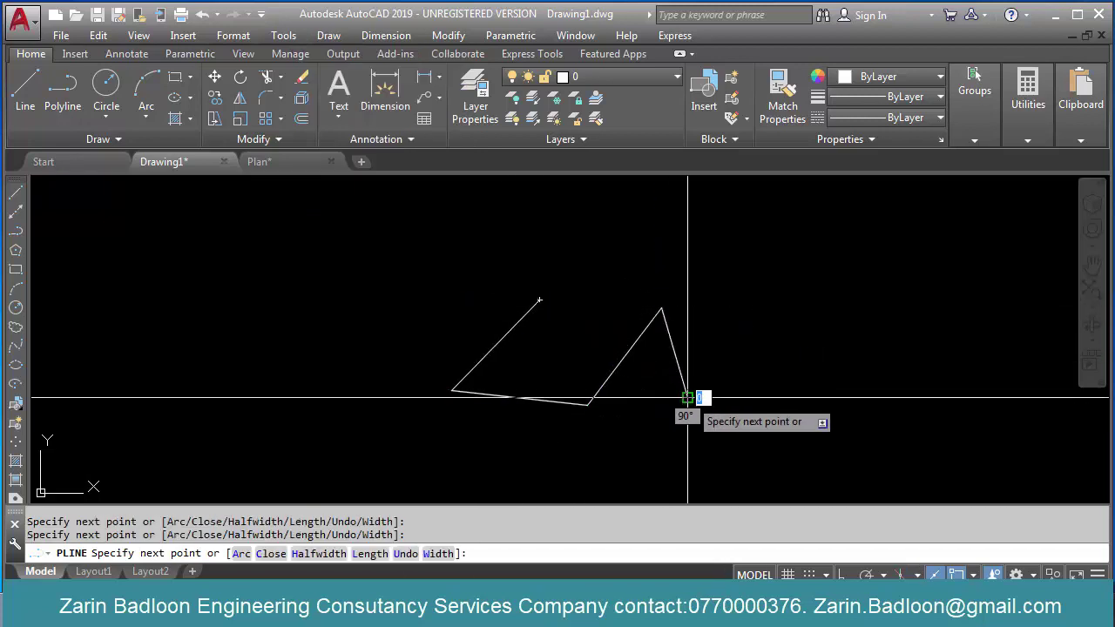
{"action": "left_click", "coordinate": [688, 398]}
{"action": "key", "text": "Return"}
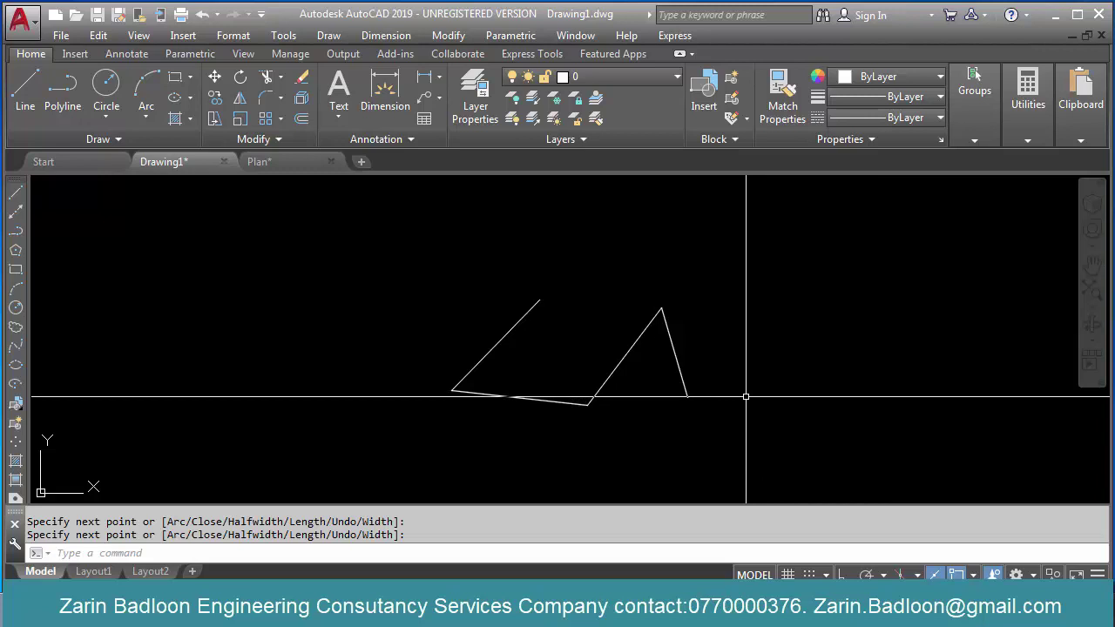
Step: Select the zigzag polyline to examine whether its segments form a single object, and clear the selection
{"action": "left_click", "coordinate": [671, 341]}
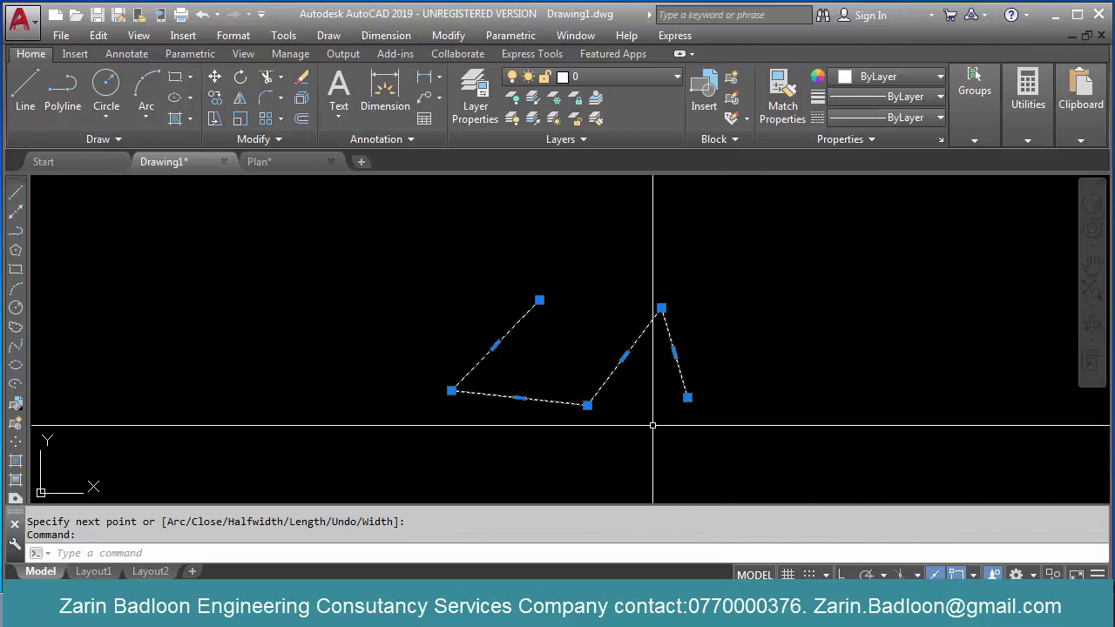
{"action": "left_click", "coordinate": [675, 372]}
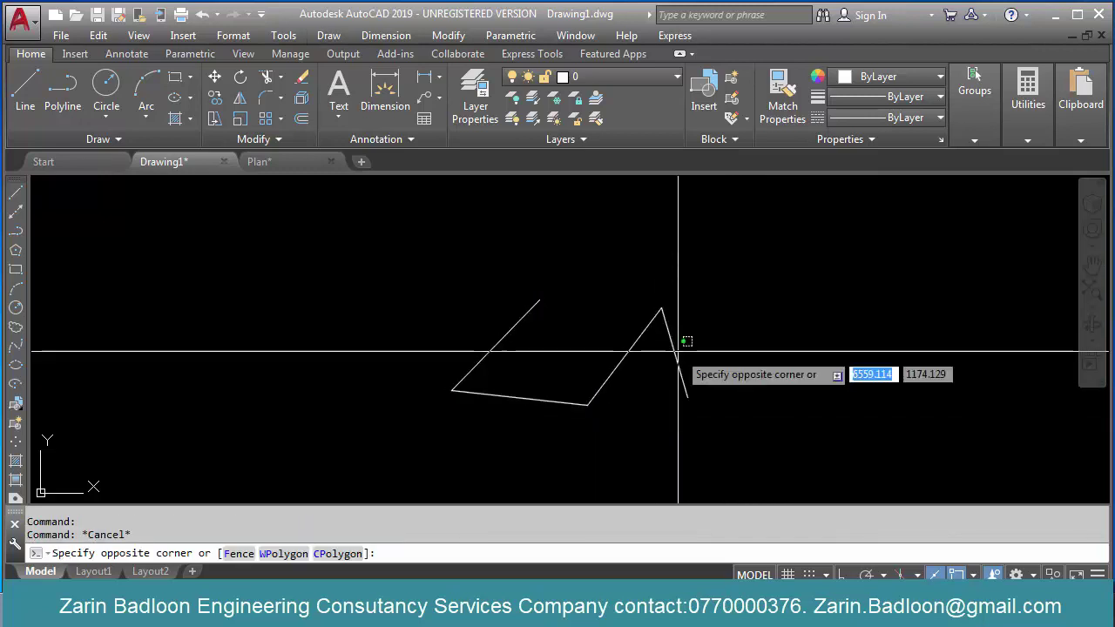
{"action": "left_click", "coordinate": [673, 368]}
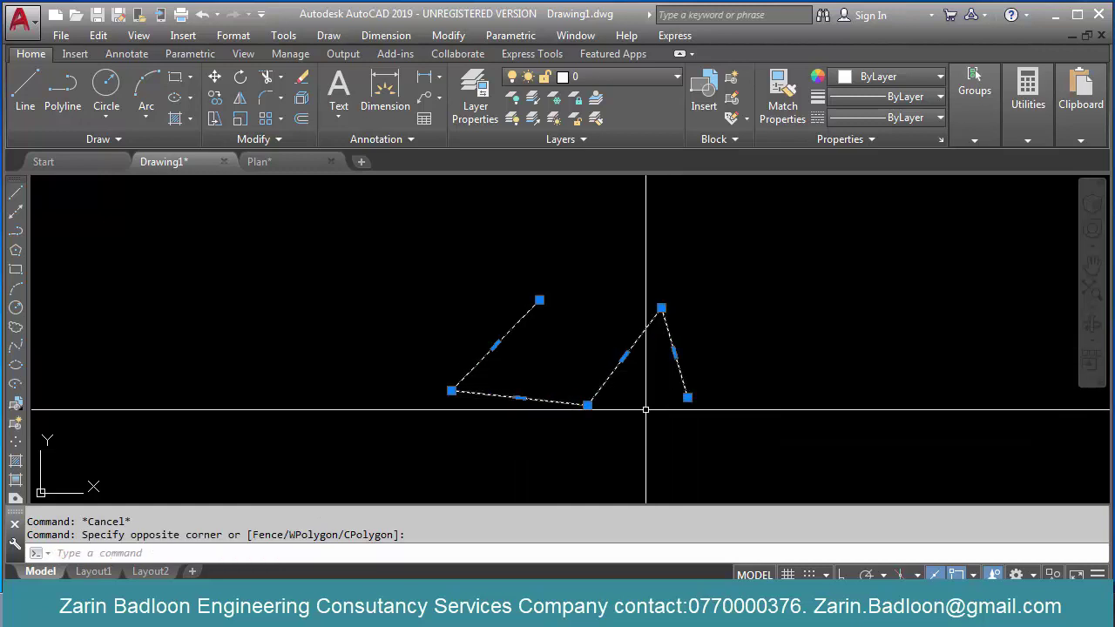
{"action": "key", "text": "Escape"}
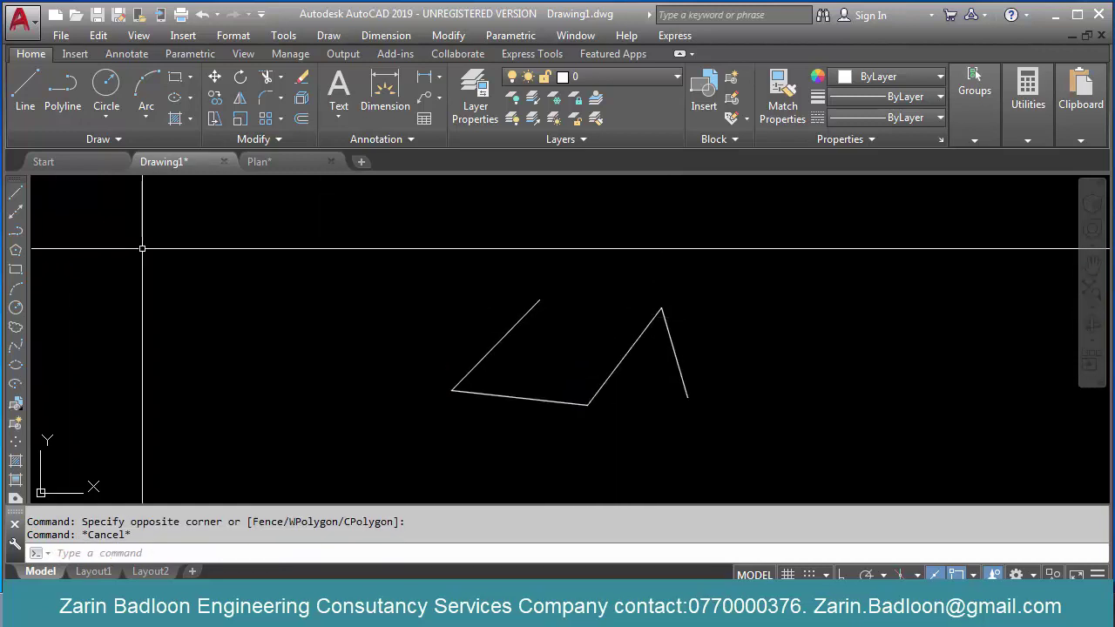
Step: Draw a similar open zigzag of four LINE segments to the left of the polyline, ending with a vertical segment running down
{"action": "type", "text": "l"}
{"action": "key", "text": "Return"}
{"action": "left_click", "coordinate": [253, 254]}
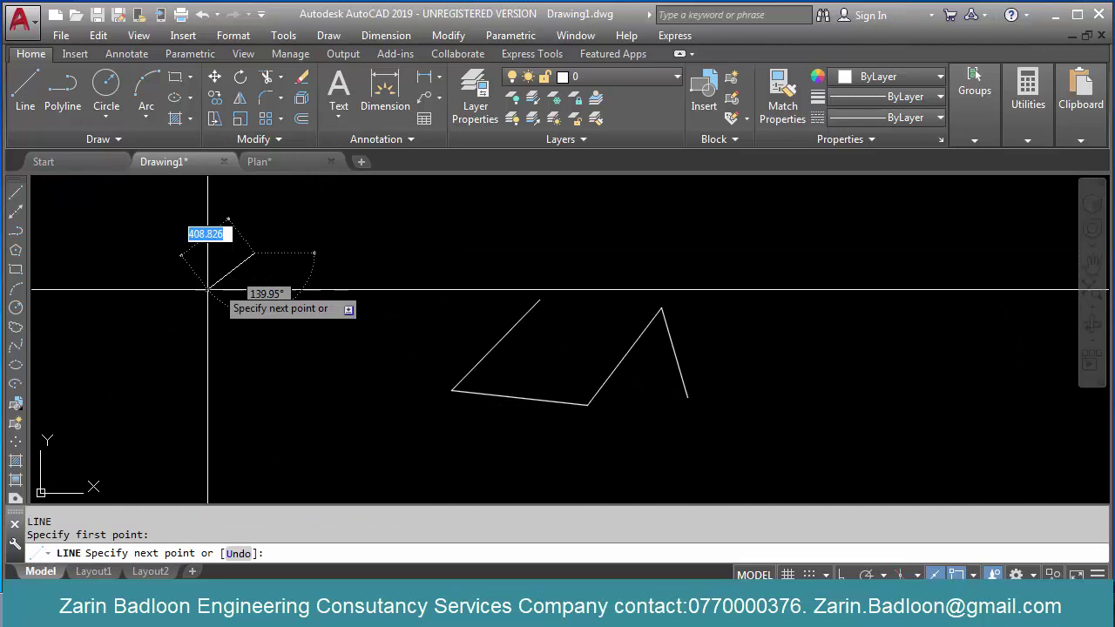
{"action": "left_click", "coordinate": [109, 352]}
{"action": "left_click", "coordinate": [286, 363]}
{"action": "left_click", "coordinate": [379, 291]}
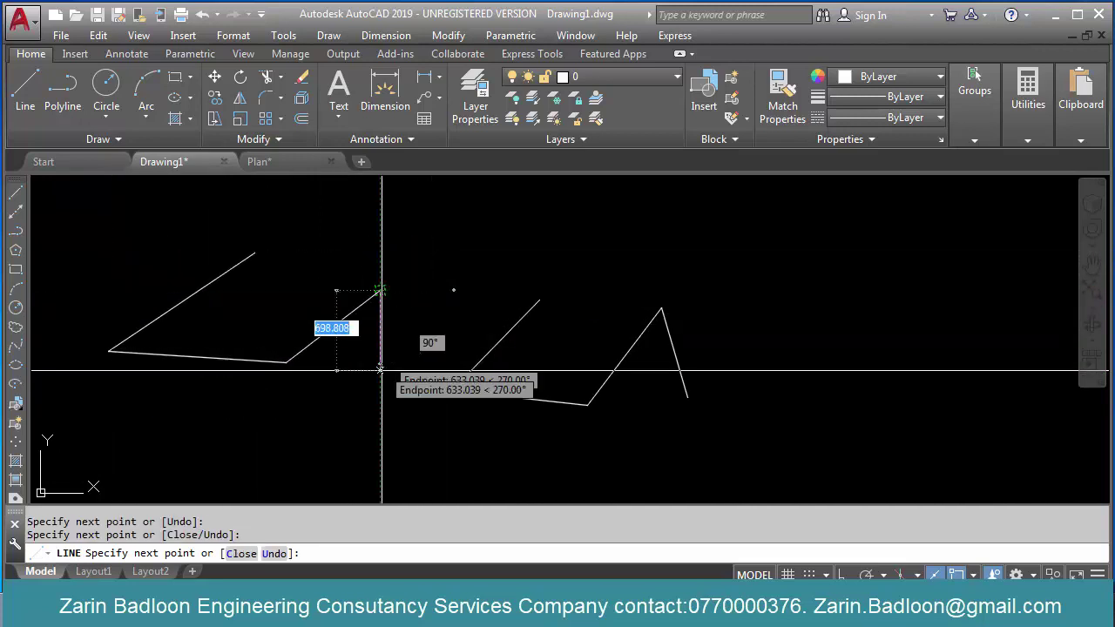
{"action": "left_click", "coordinate": [380, 414]}
{"action": "key", "text": "Return"}
Step: Compare how the LINE zigzag and the polyline select by picking one segment of each and clearing the selection
{"action": "left_click", "coordinate": [328, 329]}
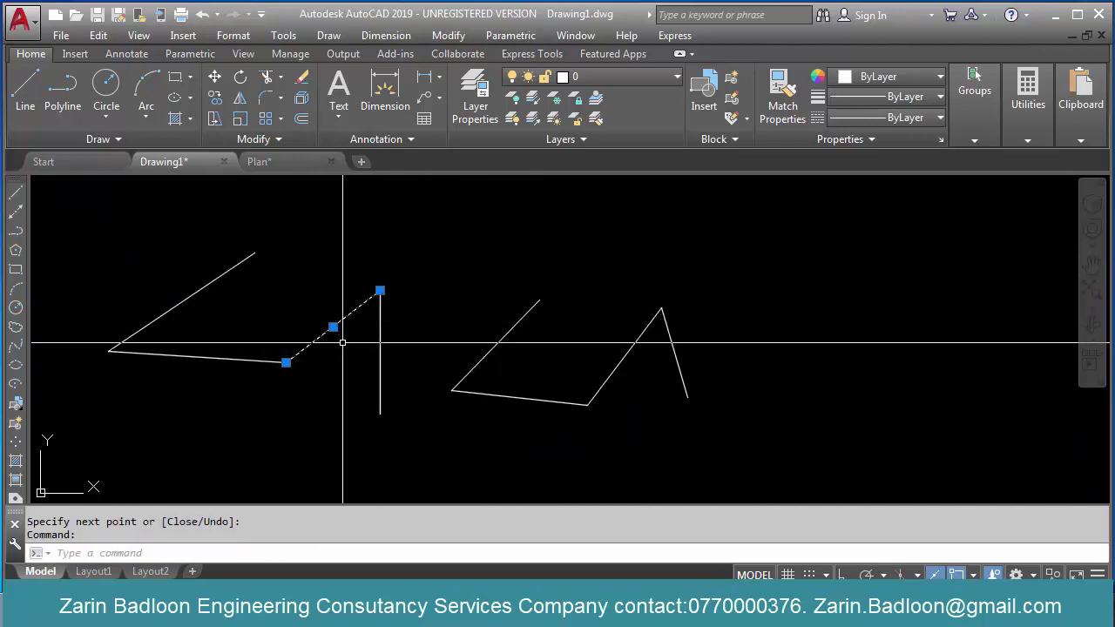
{"action": "key", "text": "Escape"}
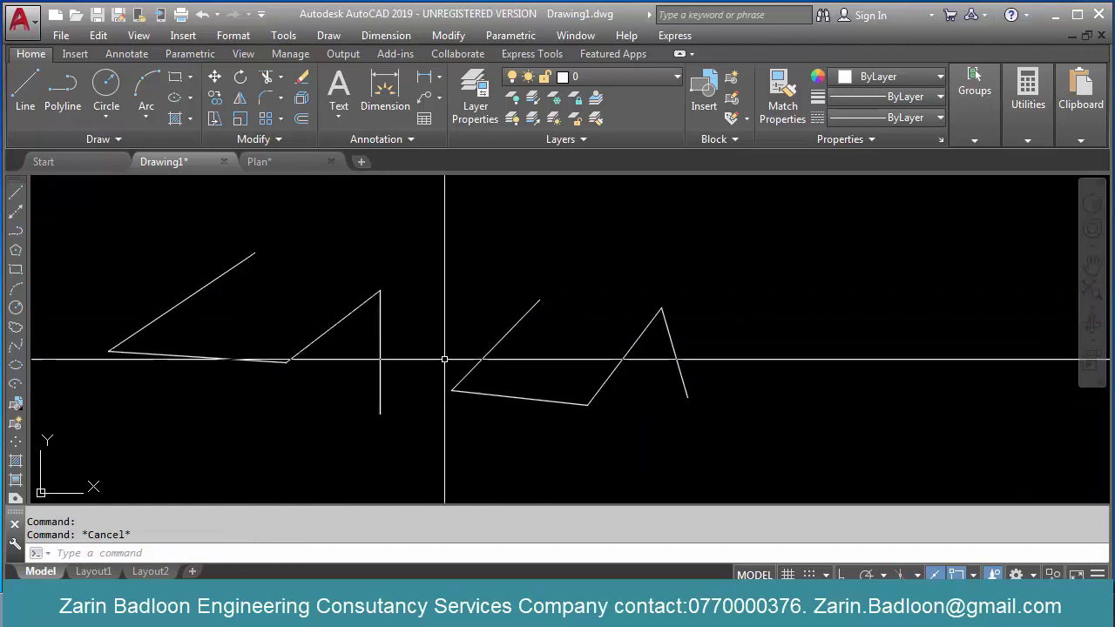
{"action": "left_click", "coordinate": [465, 389]}
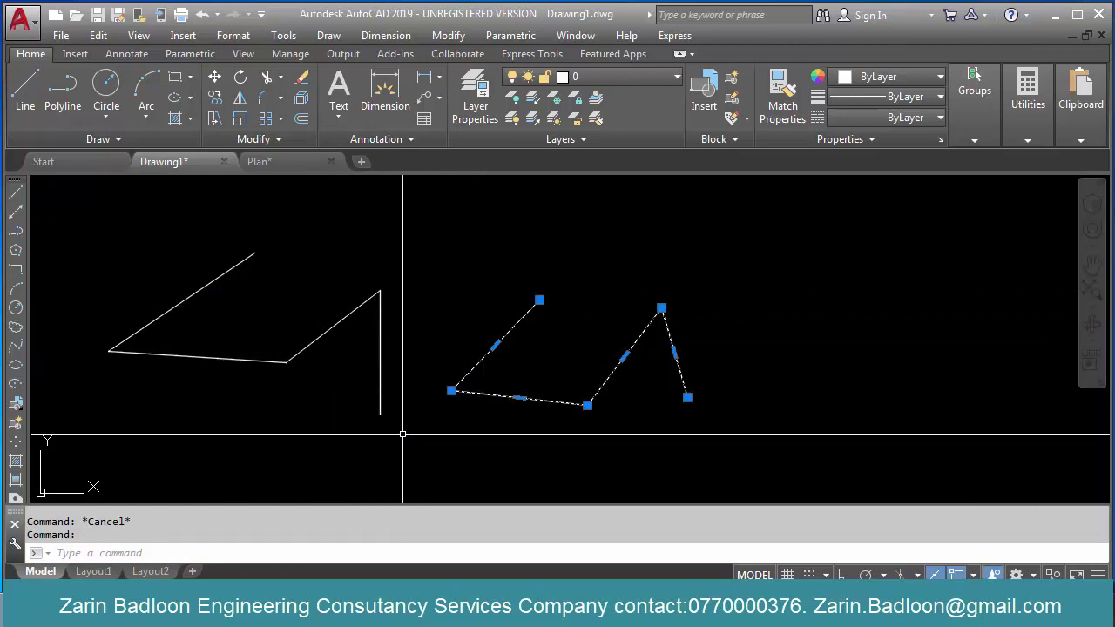
{"action": "key", "text": "Escape"}
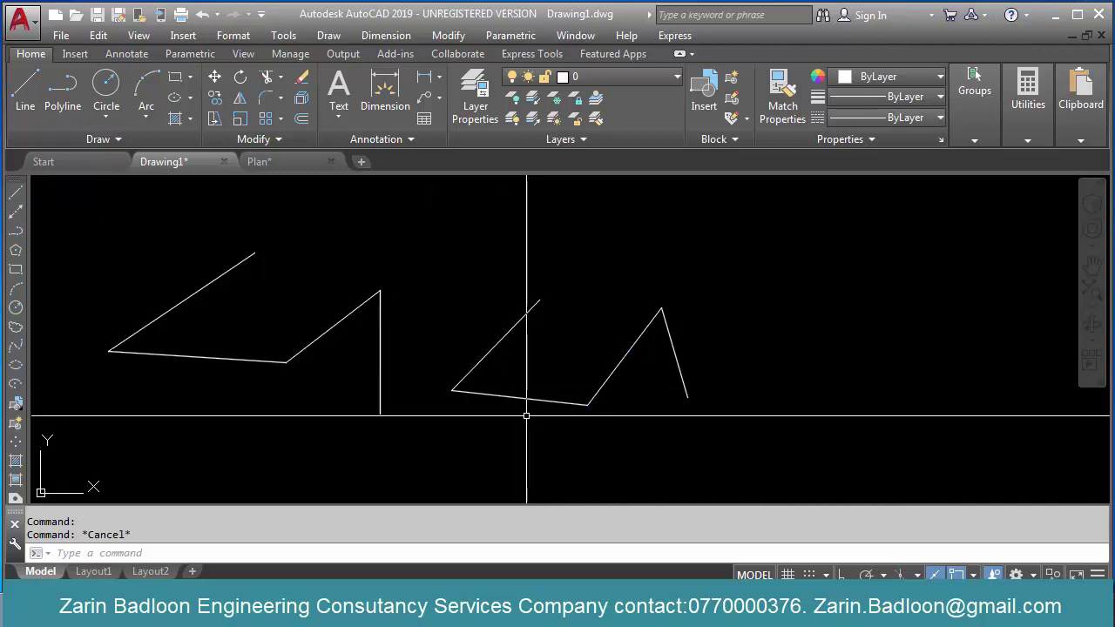
{"action": "left_click", "coordinate": [540, 399]}
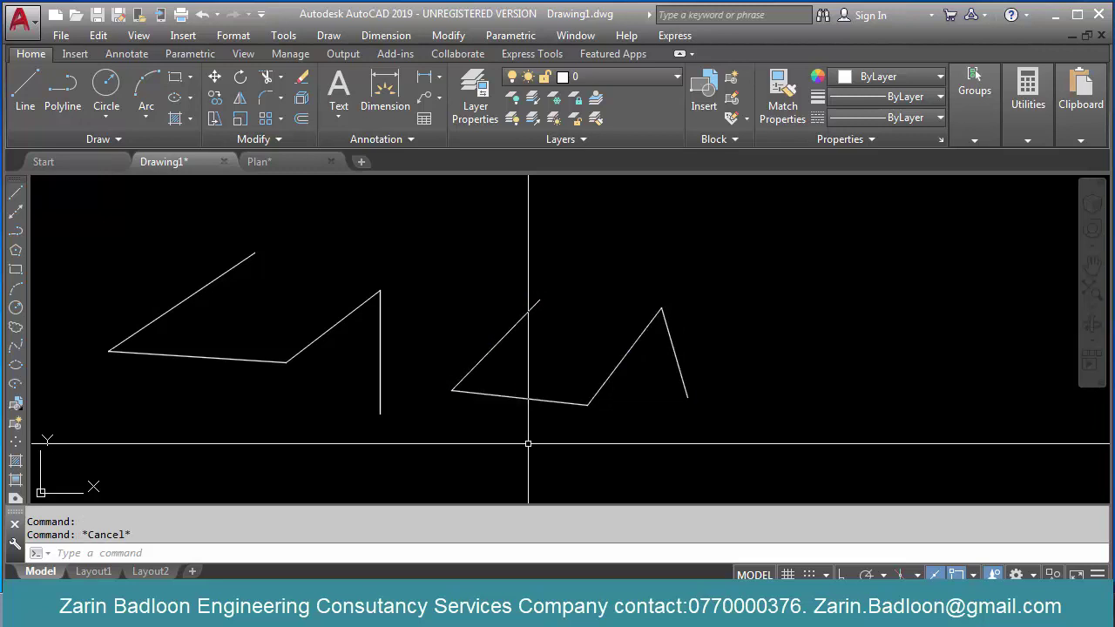
Step: Stretch the polyline's lower-right end vertex onto its start point so the shape becomes a closed quadrilateral
{"action": "left_click", "coordinate": [667, 347]}
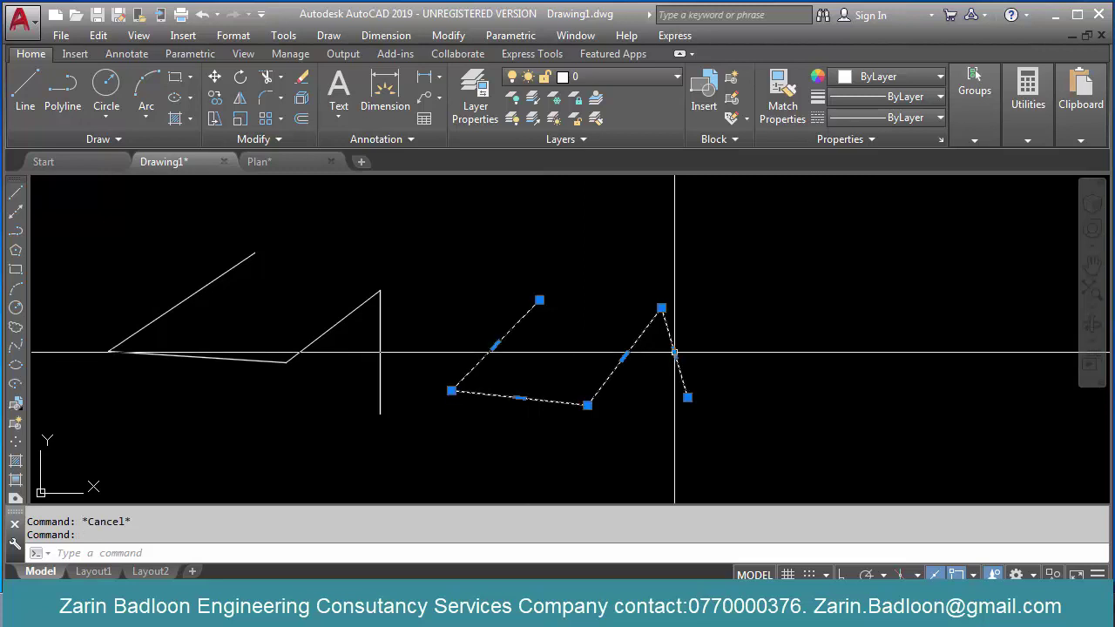
{"action": "left_click", "coordinate": [687, 397]}
{"action": "key", "text": "Escape"}
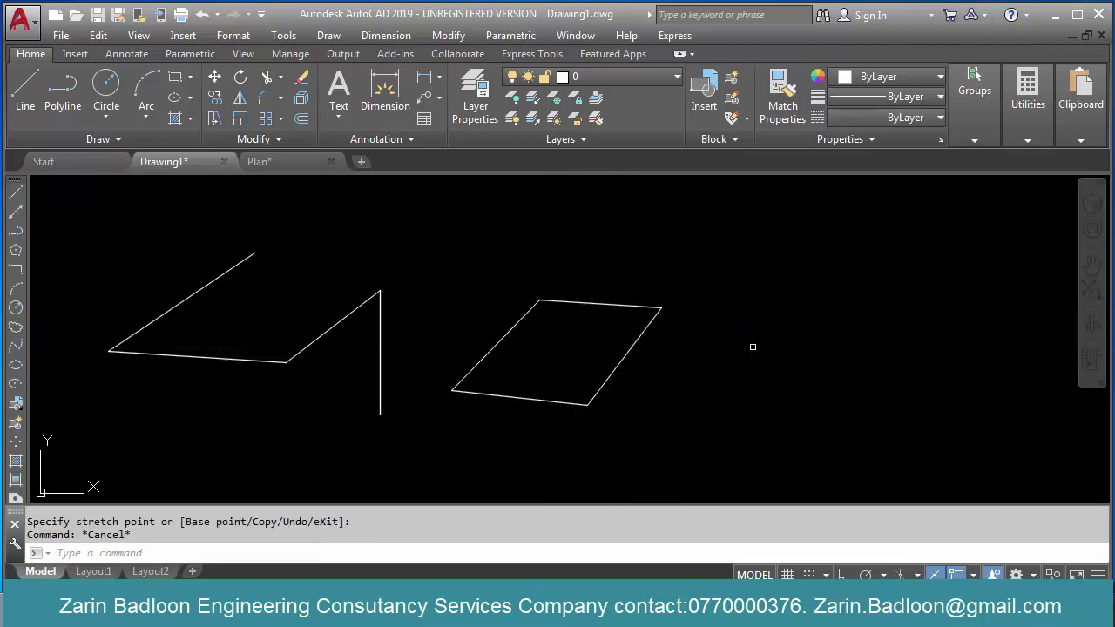
Step: Stretch the lower end of the LINE zigzag's vertical segment onto the zigzag's start point to close the outline
{"action": "left_click", "coordinate": [380, 377]}
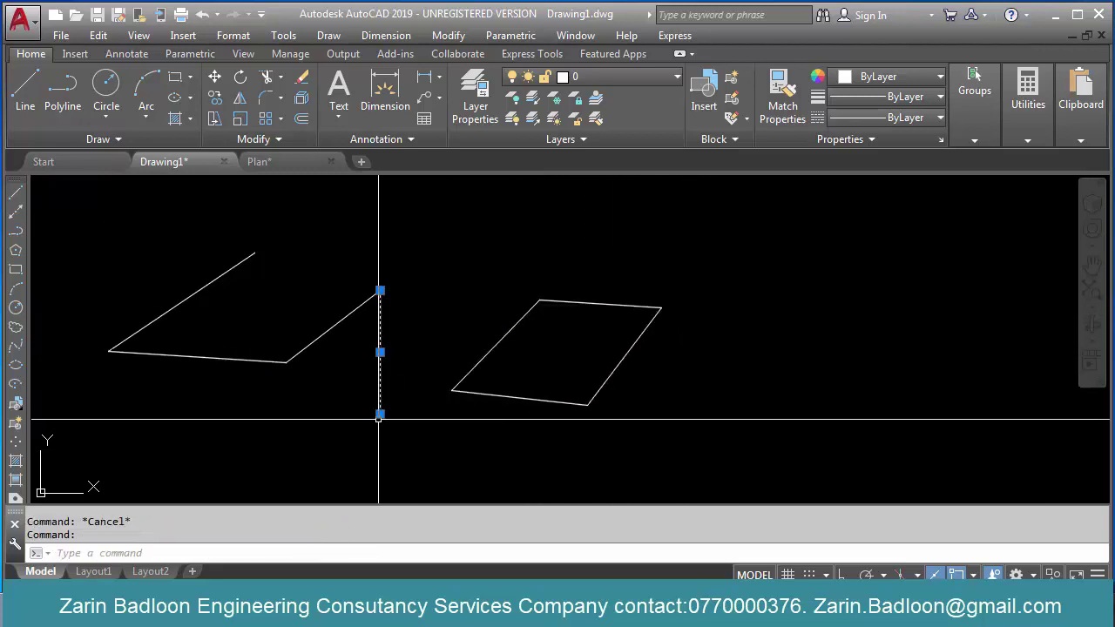
{"action": "left_click", "coordinate": [380, 413]}
{"action": "left_click", "coordinate": [255, 254]}
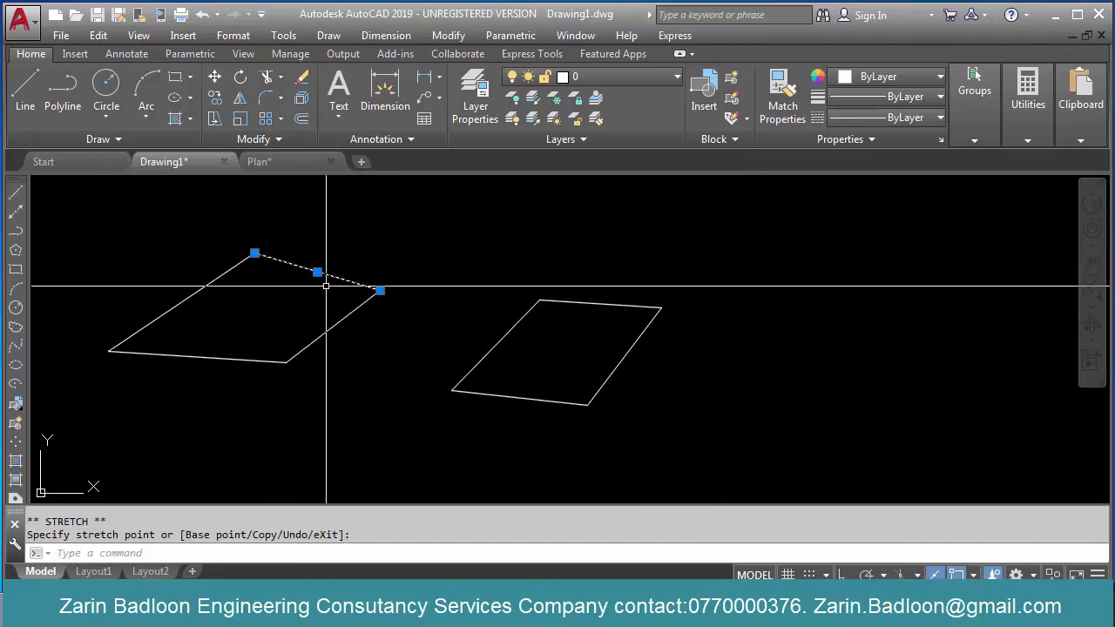
{"action": "key", "text": "Escape"}
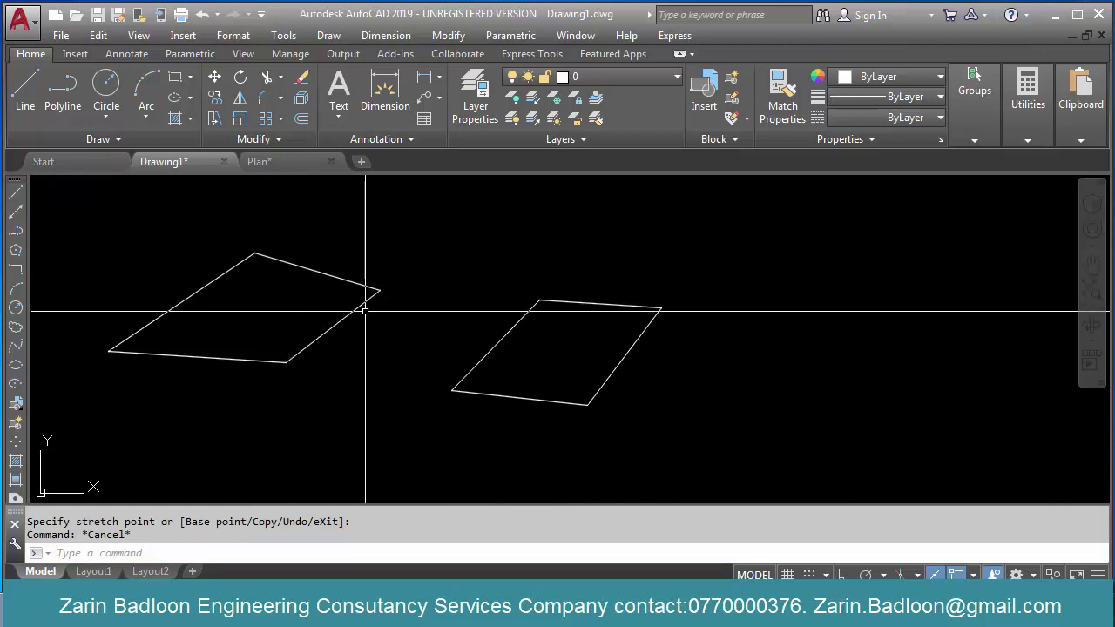
Step: Extrude the closed line outline and the closed polyline together to a freely picked height
{"action": "type", "text": "XT"}
{"action": "key", "text": "Return"}
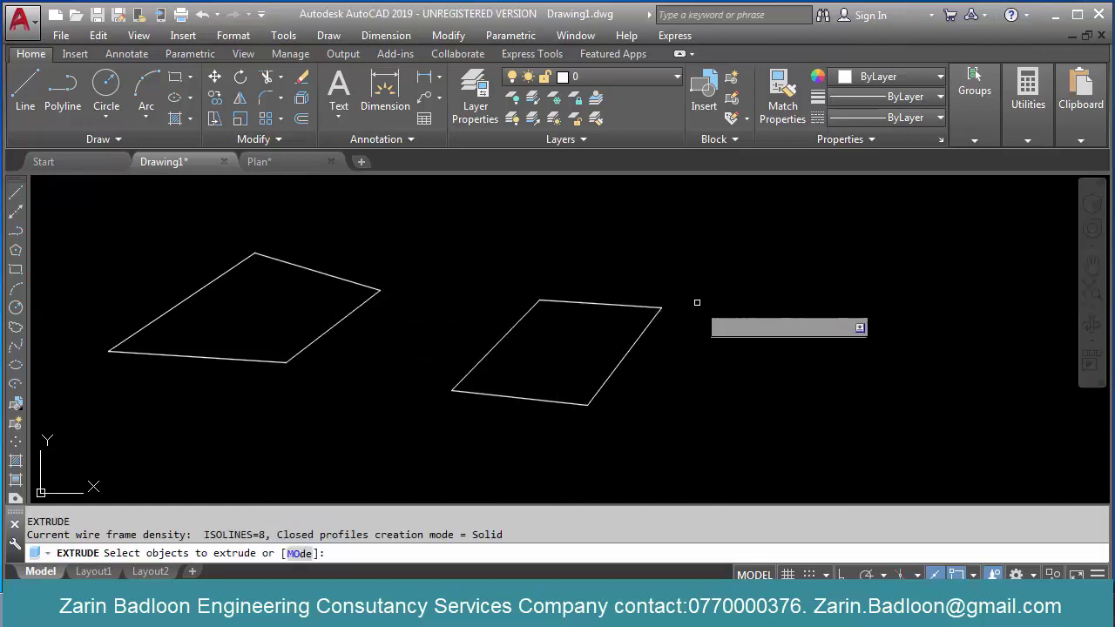
{"action": "left_click", "coordinate": [700, 278]}
{"action": "left_click", "coordinate": [144, 422]}
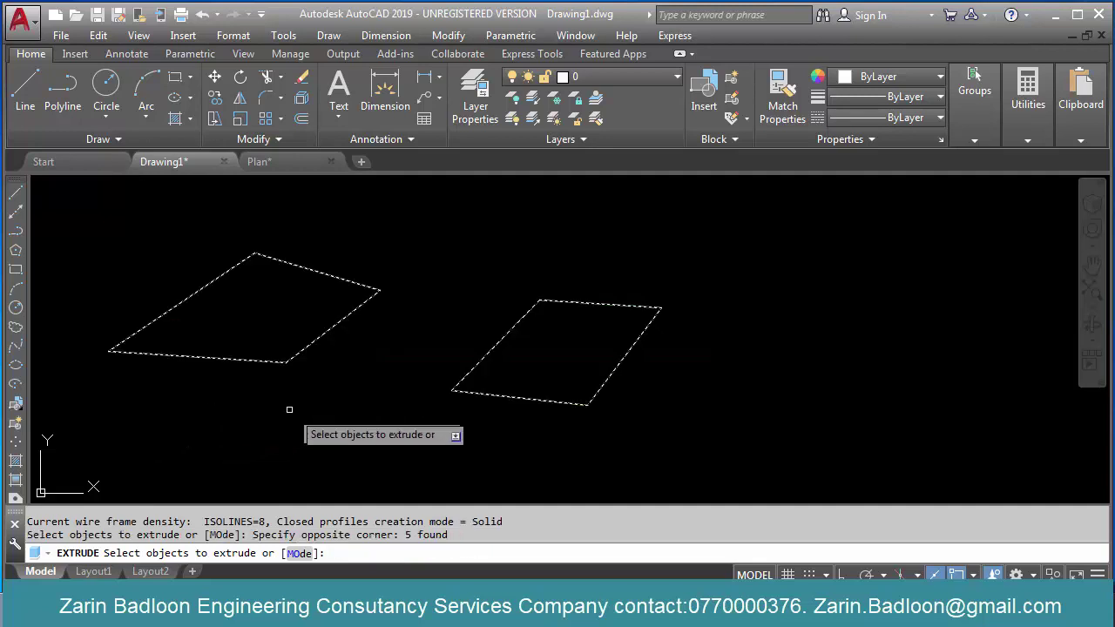
{"action": "key", "text": "Return"}
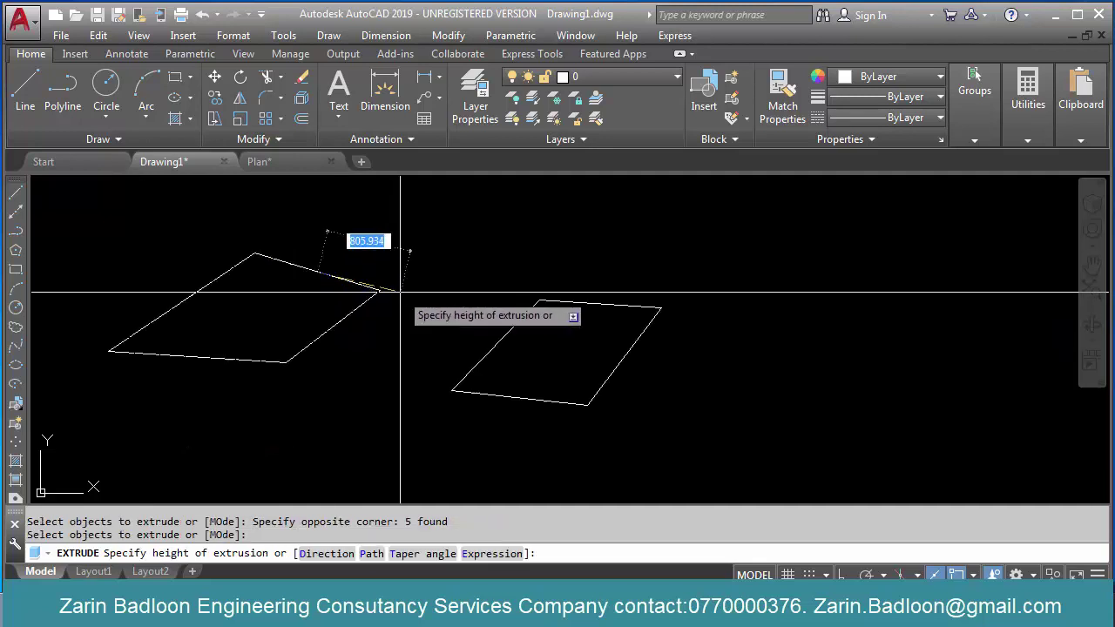
{"action": "left_click", "coordinate": [471, 211]}
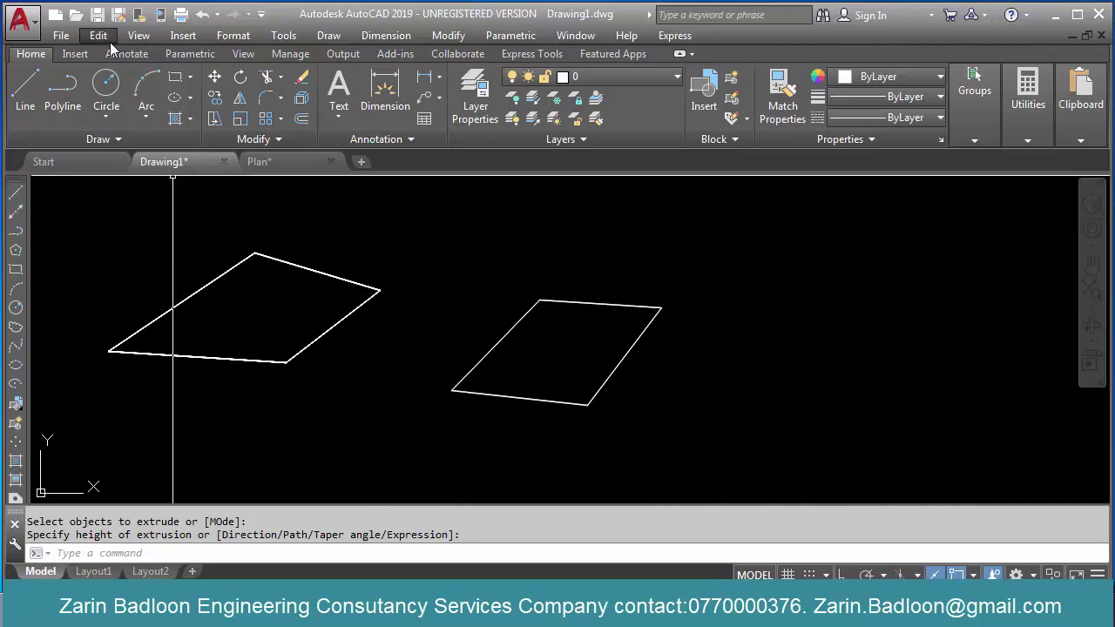
Step: Show the extruded shapes in the SW Isometric view with the Realistic visual style
{"action": "left_click", "coordinate": [137, 37]}
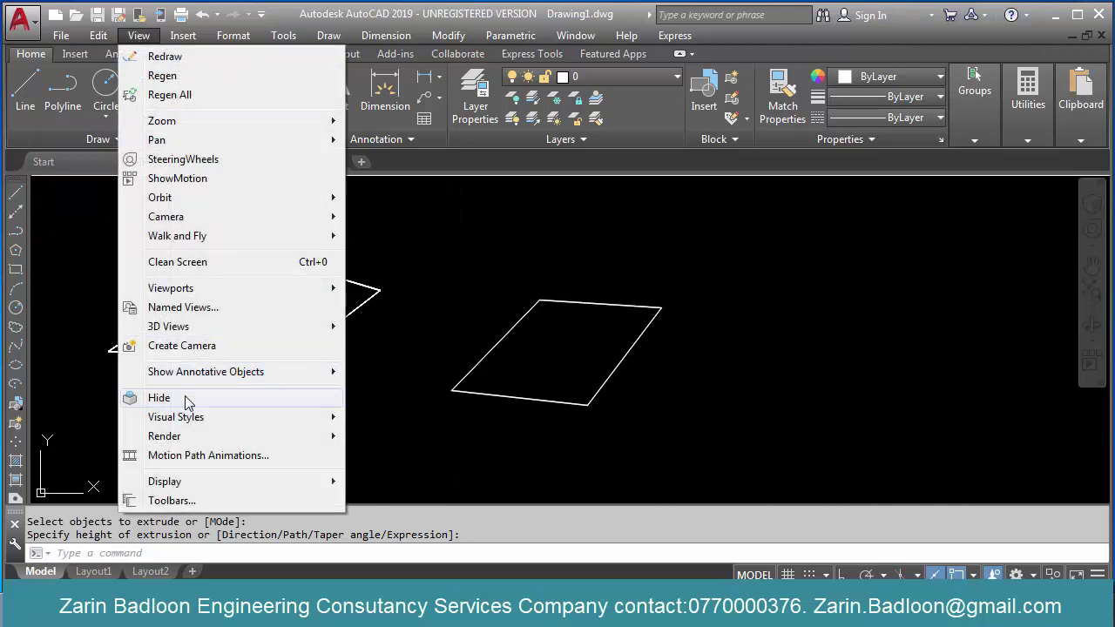
{"action": "mouse_move", "coordinate": [190, 328]}
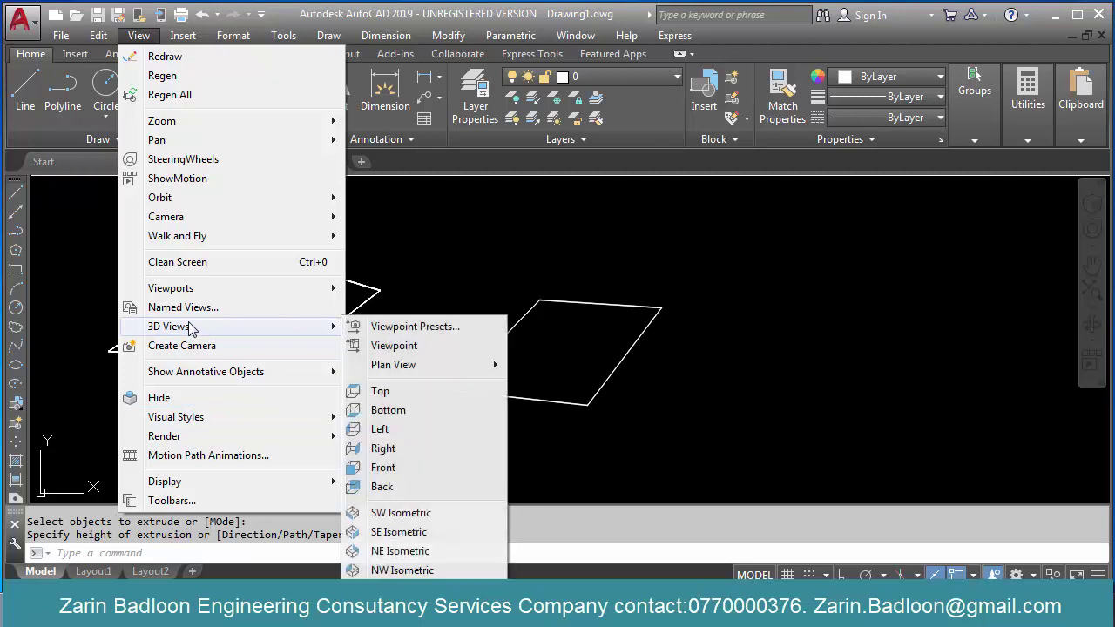
{"action": "left_click", "coordinate": [380, 514]}
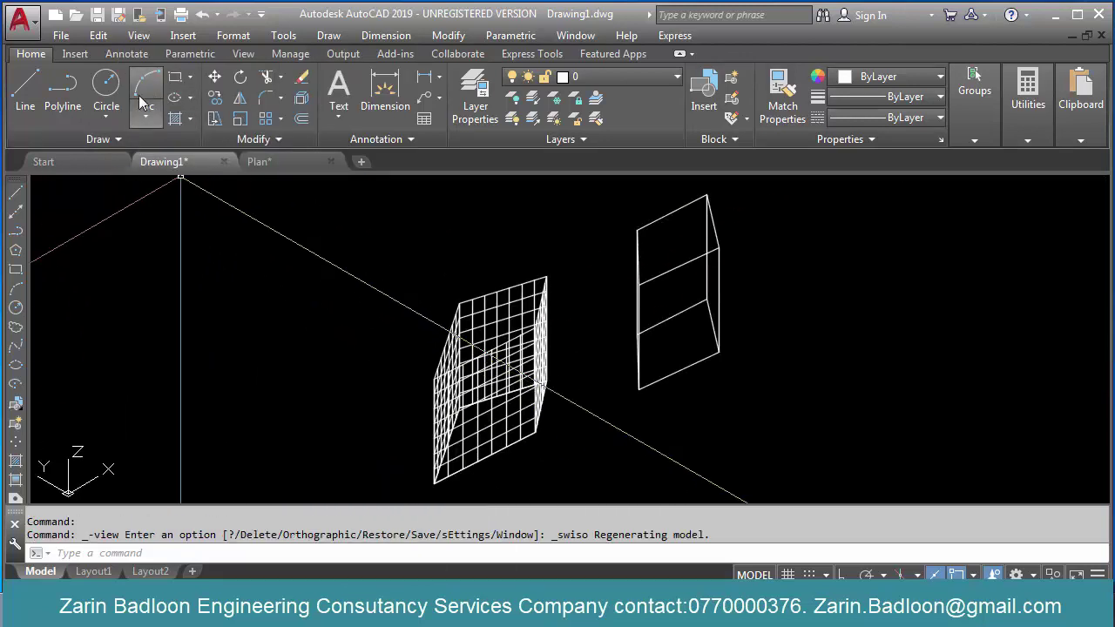
{"action": "left_click", "coordinate": [140, 36]}
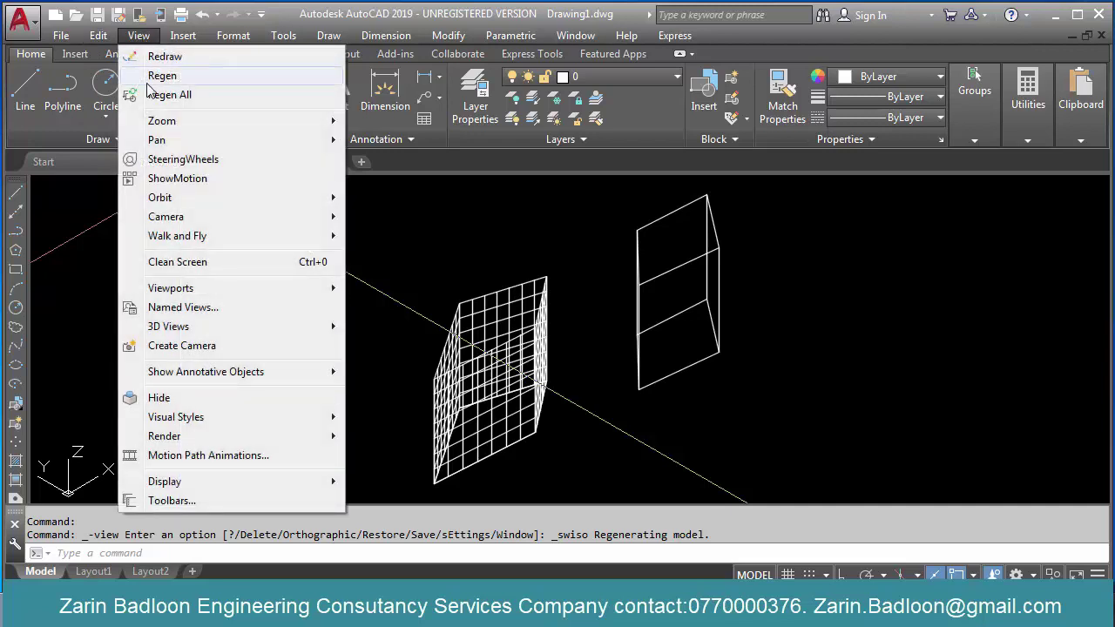
{"action": "mouse_move", "coordinate": [194, 421]}
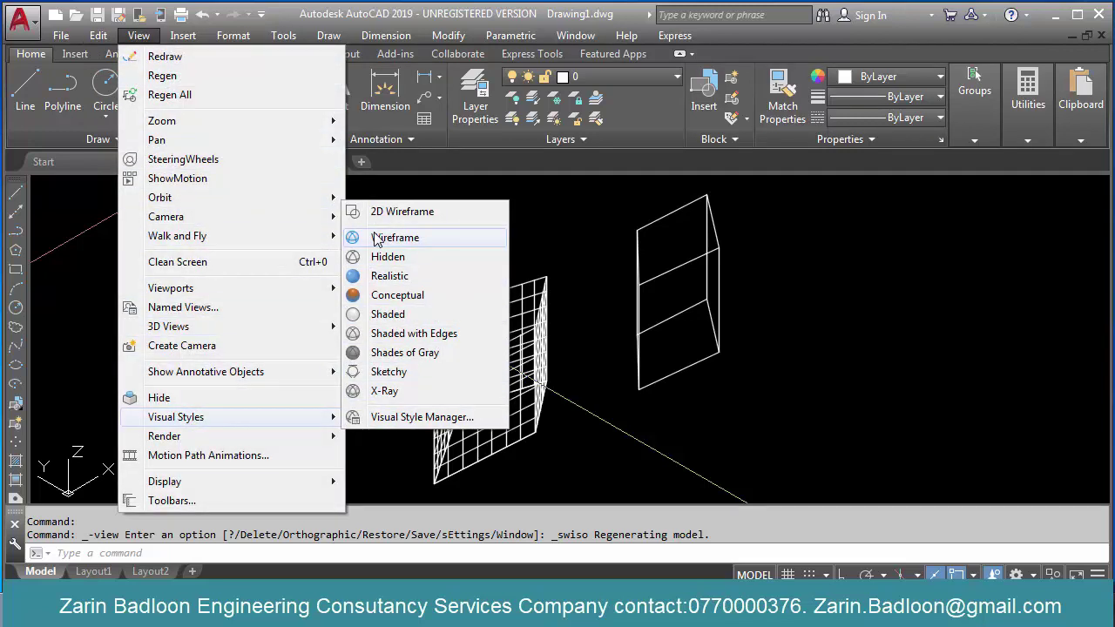
{"action": "left_click", "coordinate": [388, 276]}
{"action": "scroll", "coordinate": [685, 369], "scroll_direction": "up", "scroll_amount": 3}
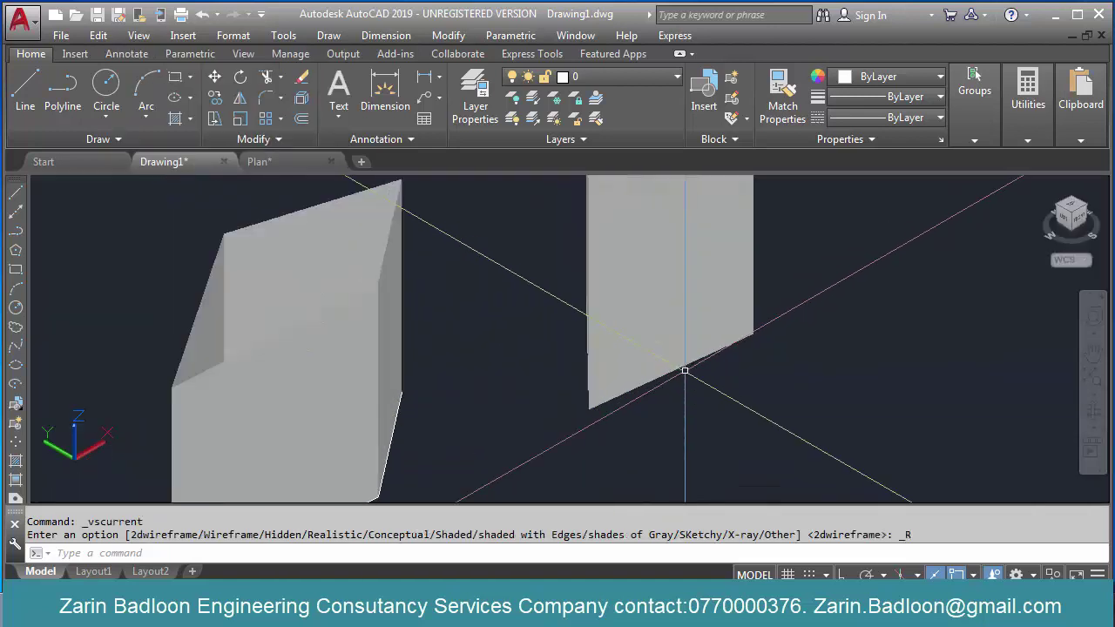
{"action": "scroll", "coordinate": [359, 338], "scroll_direction": "up", "scroll_amount": 2}
{"action": "scroll", "coordinate": [331, 312], "scroll_direction": "down", "scroll_amount": 2}
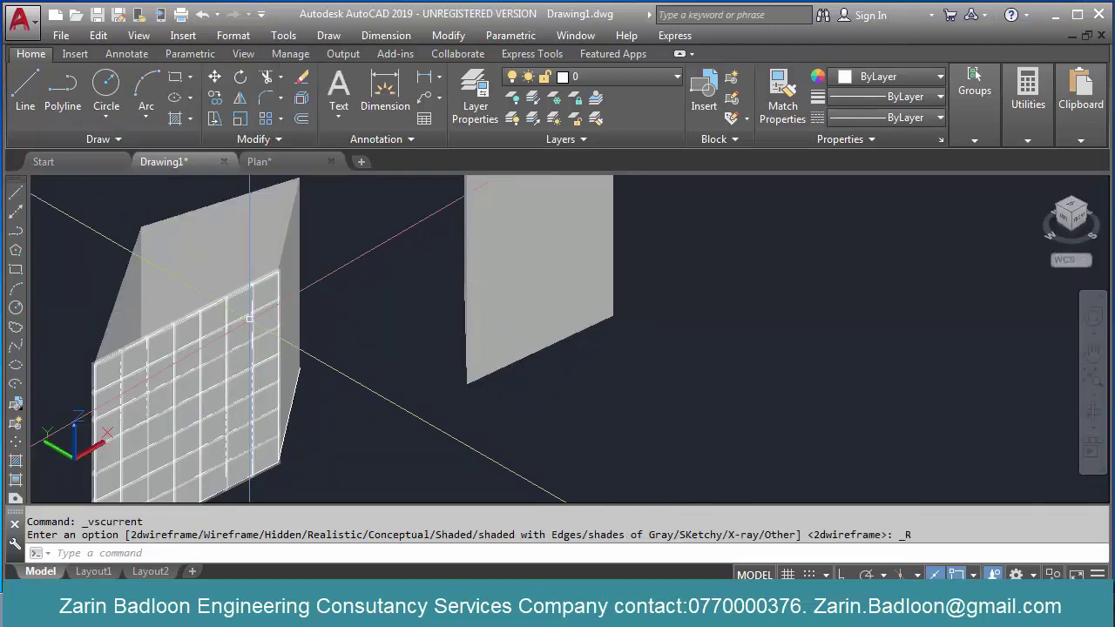
Step: Erase the rear wall of the shape extruded from separate lines
{"action": "left_click", "coordinate": [250, 320]}
{"action": "key", "text": "Escape"}
{"action": "left_click", "coordinate": [273, 281]}
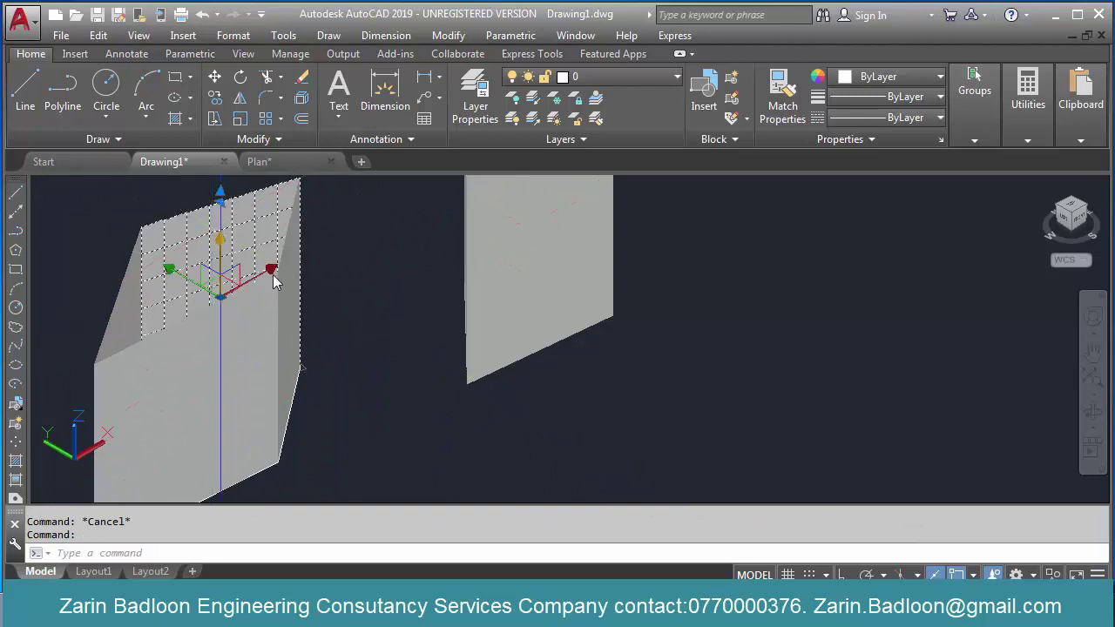
{"action": "type", "text": "e"}
{"action": "key", "text": "Return"}
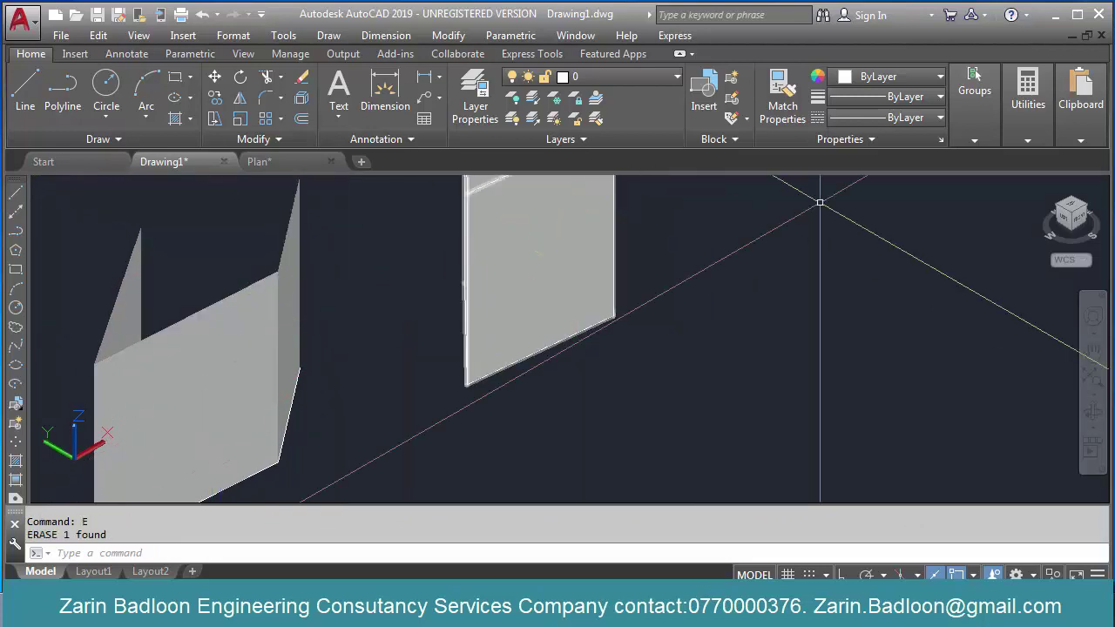
Step: Compare the extrusions by selecting the polyline's solid and two walls of the line-based shape, and clear the selection
{"action": "scroll", "coordinate": [759, 398], "scroll_direction": "down", "scroll_amount": 3}
{"action": "scroll", "coordinate": [714, 348], "scroll_direction": "up", "scroll_amount": 3}
{"action": "left_click", "coordinate": [706, 353]}
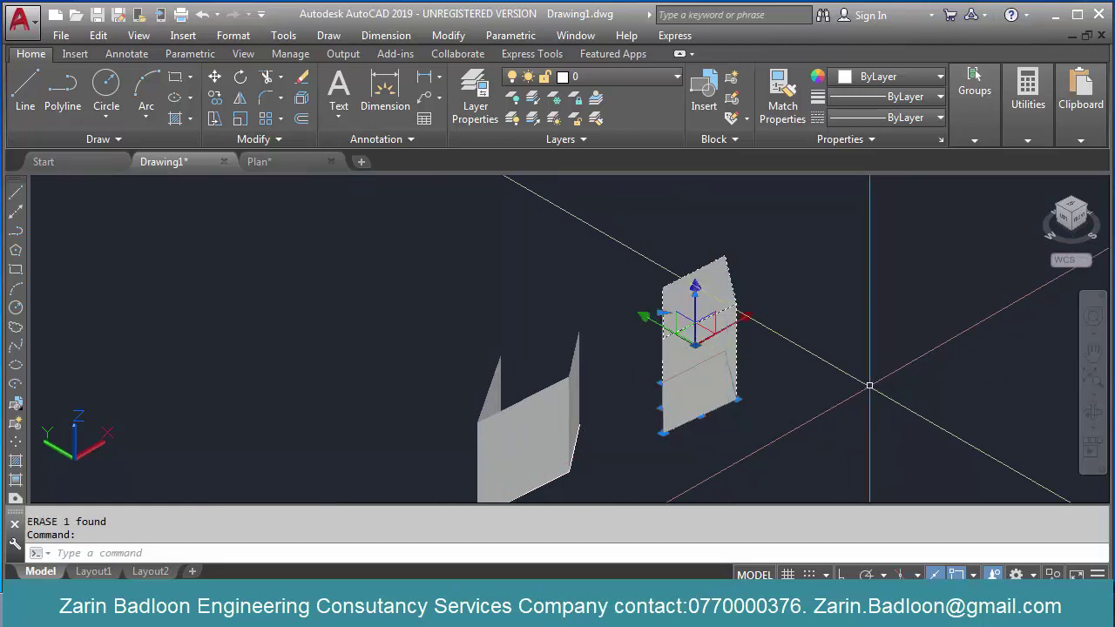
{"action": "left_click", "coordinate": [576, 394]}
{"action": "scroll", "coordinate": [582, 389], "scroll_direction": "up", "scroll_amount": 1}
{"action": "left_click", "coordinate": [582, 389]}
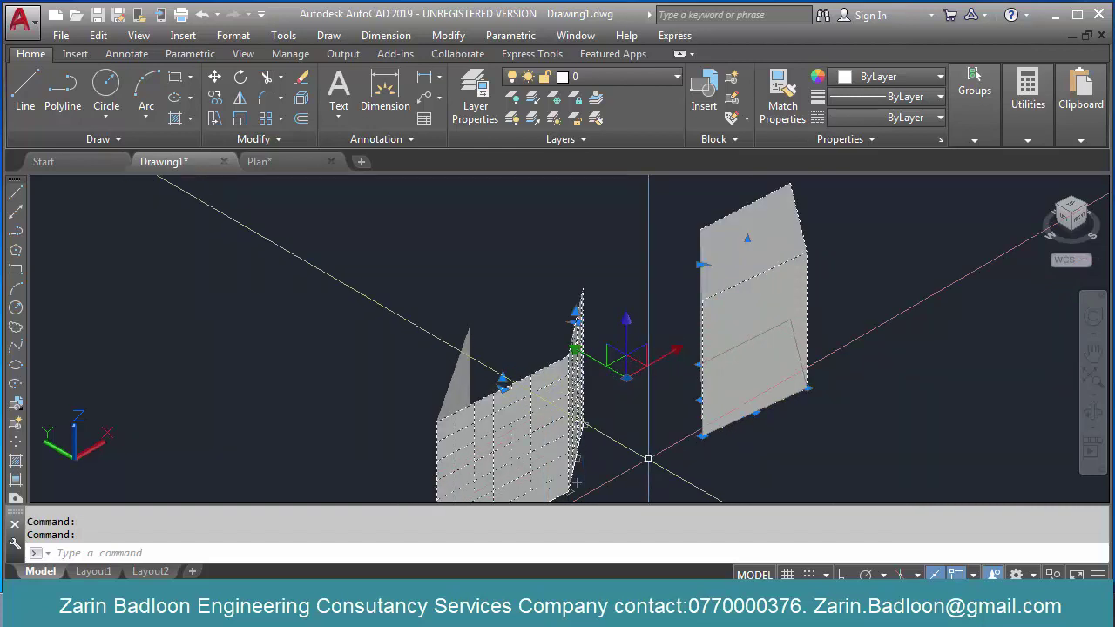
{"action": "key", "text": "Escape"}
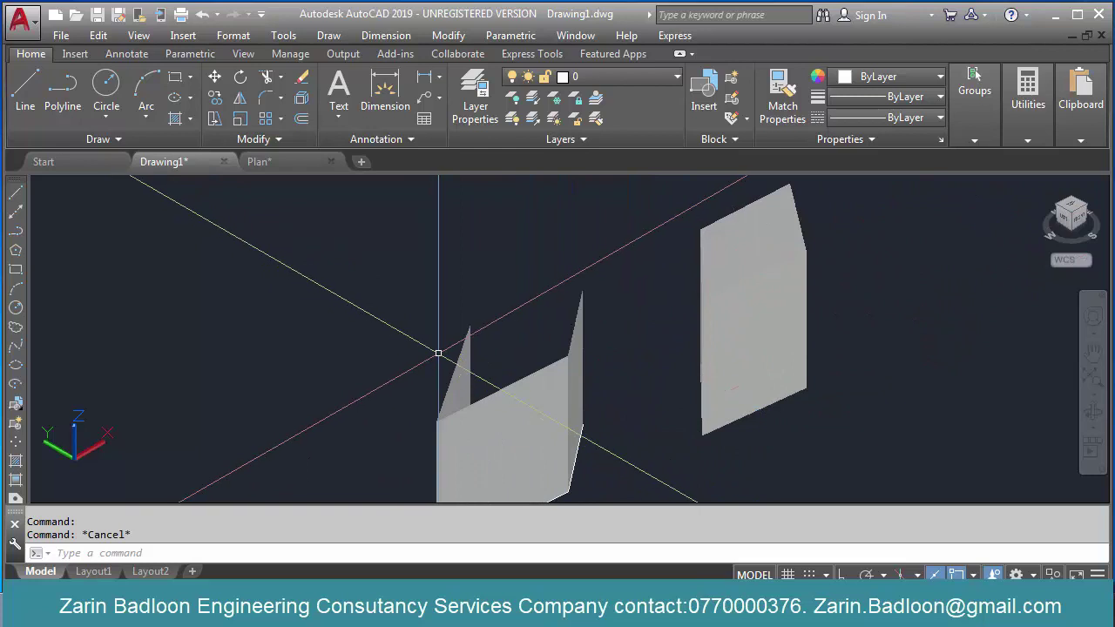
Step: Undo the erasing, view changes, extrusion and endpoint stretches, back through the drawing of the LINE zigzag
{"action": "key", "text": "ctrl+z"}
{"action": "key", "text": "ctrl+z"}
{"action": "key", "text": "ctrl+z"}
{"action": "key", "text": "ctrl+z"}
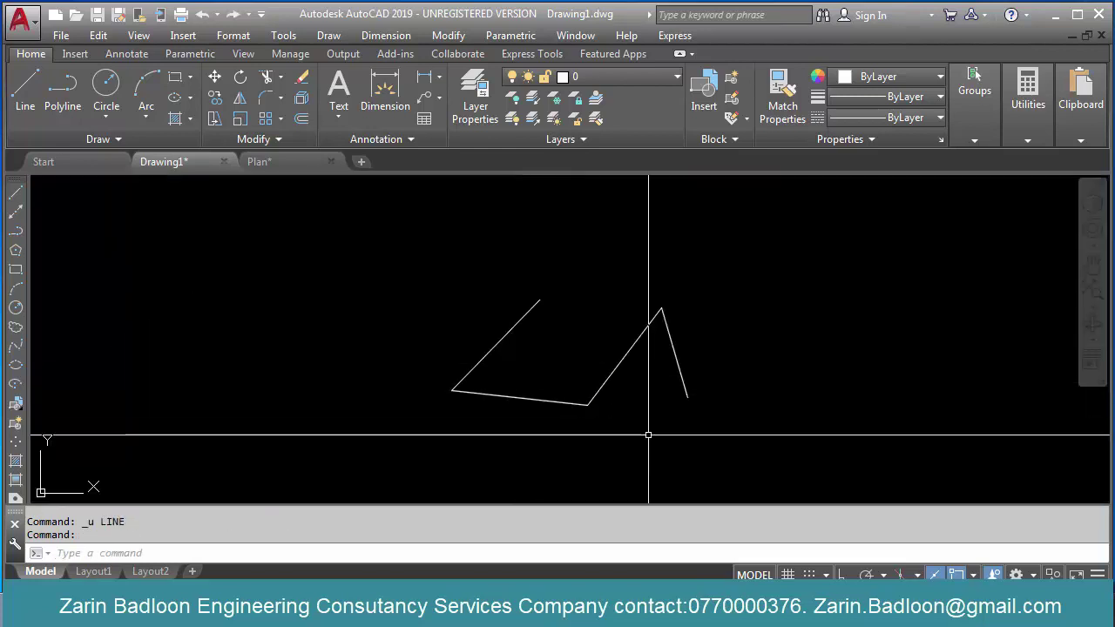
Step: Erase the remaining open zigzag polyline to empty the drawing area
{"action": "left_click", "coordinate": [797, 326]}
{"action": "left_click", "coordinate": [473, 472]}
{"action": "type", "text": "E"}
{"action": "key", "text": "Return"}
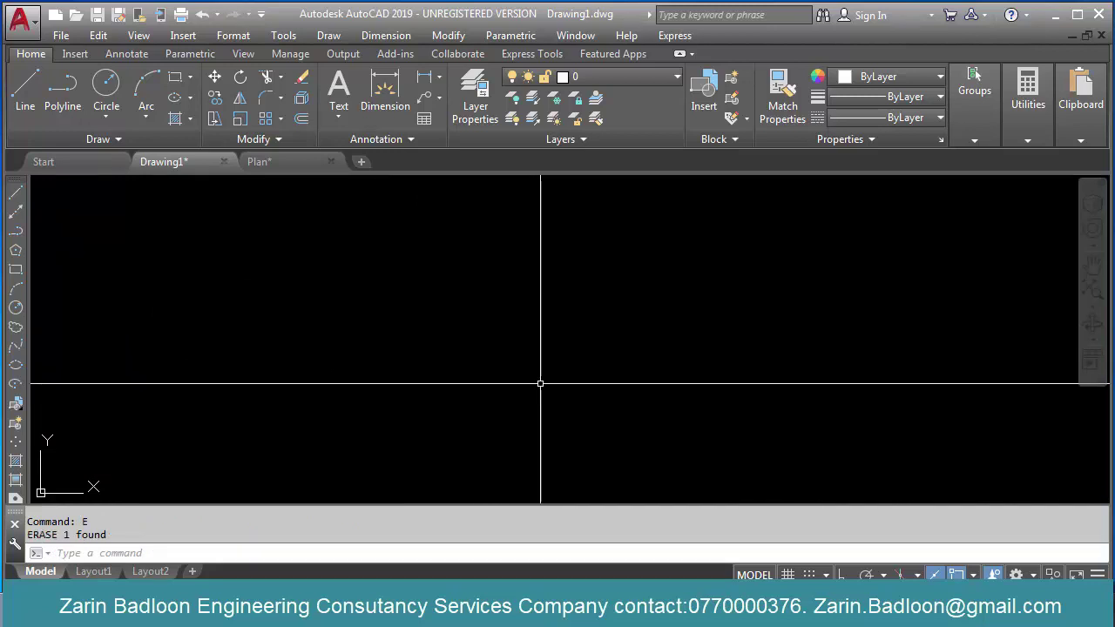
{"action": "type", "text": "P"}
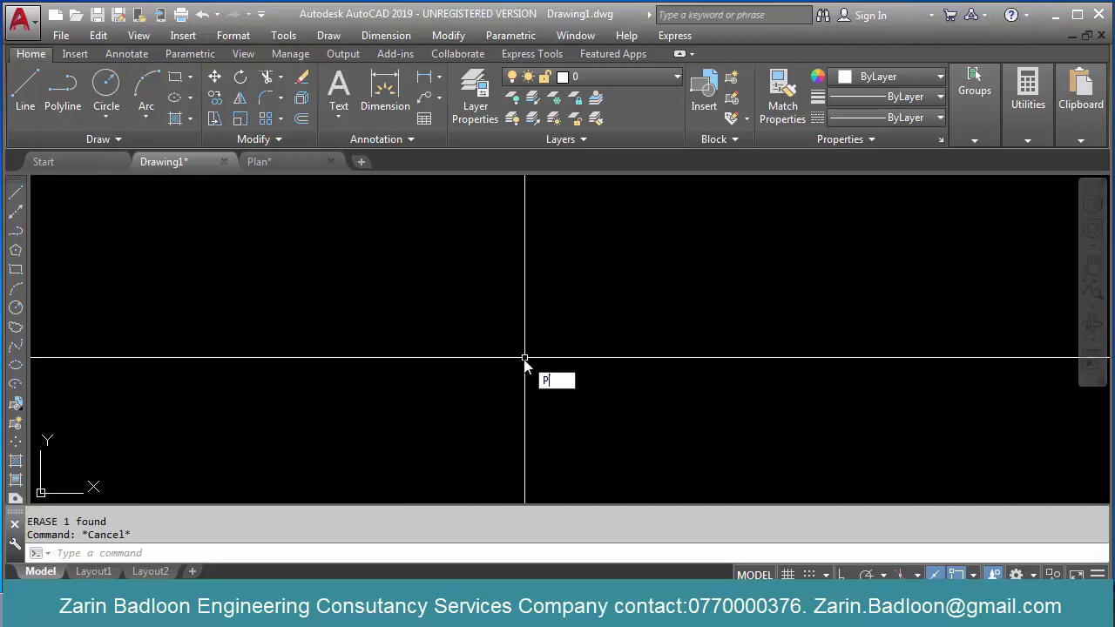
{"action": "type", "text": "L"}
{"action": "key", "text": "Return"}
{"action": "key", "text": "Escape"}
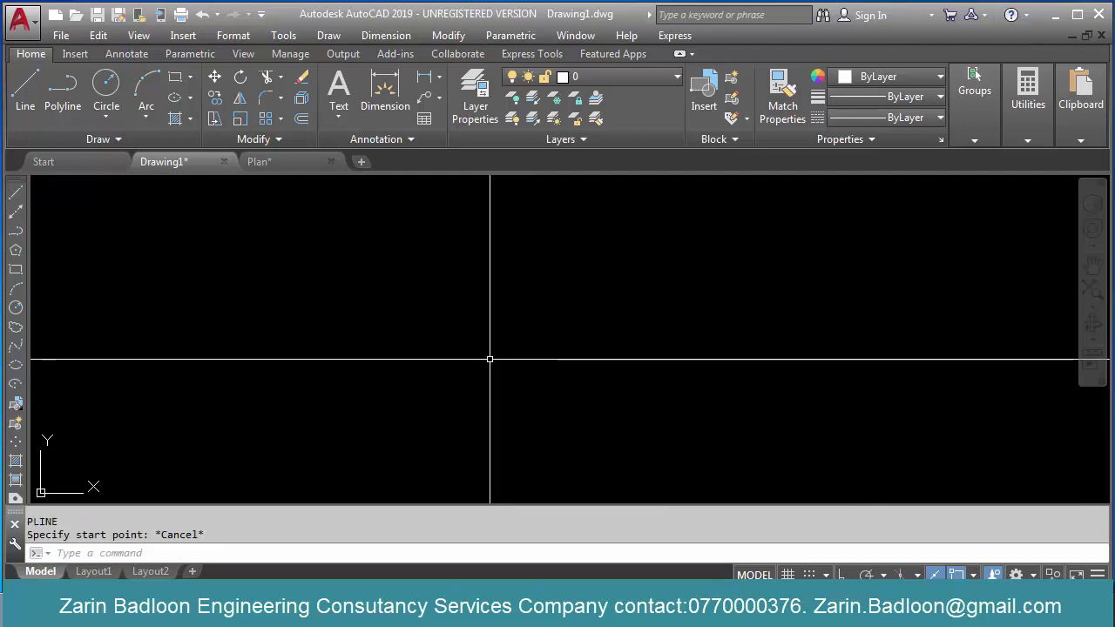
{"action": "type", "text": "XL"}
{"action": "key", "text": "Return"}
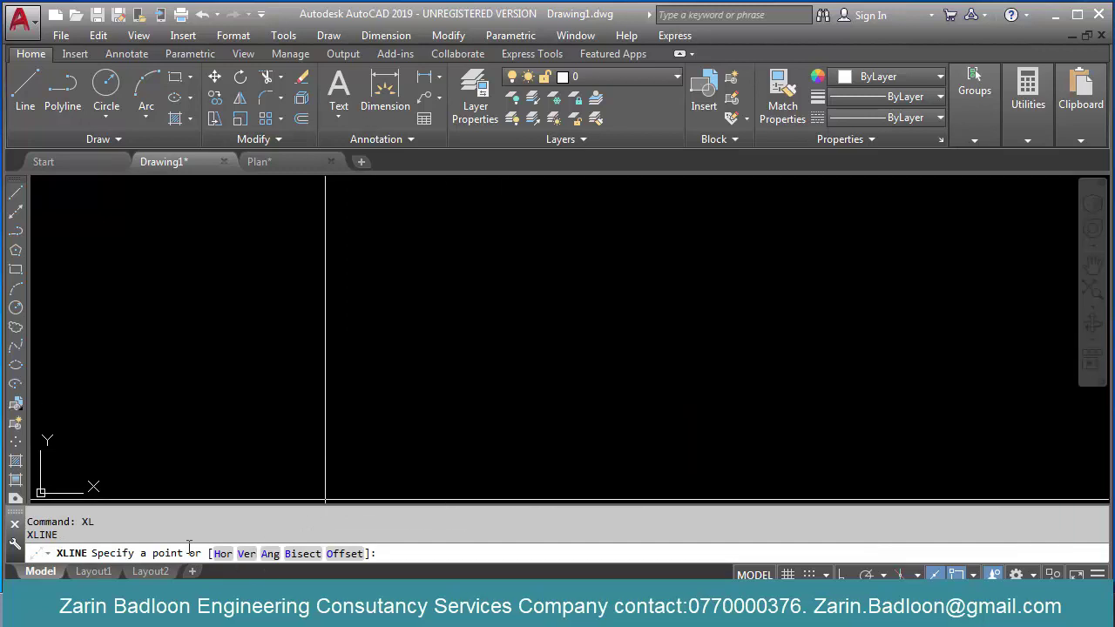
{"action": "key", "text": "Escape"}
{"action": "key", "text": "Escape"}
{"action": "key", "text": "Escape"}
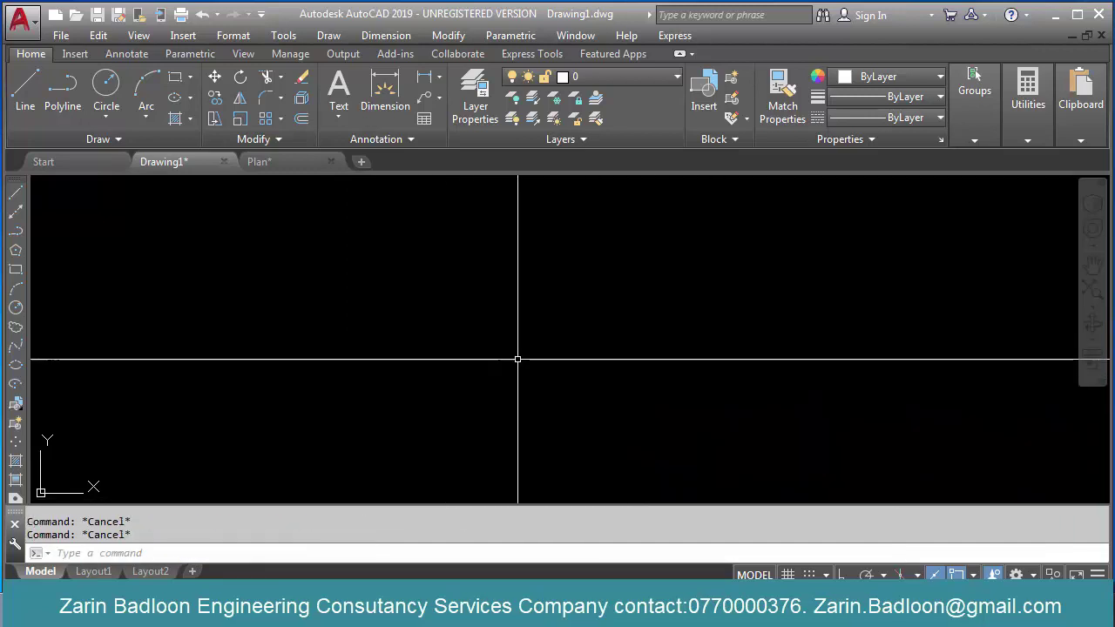
{"action": "type", "text": "P"}
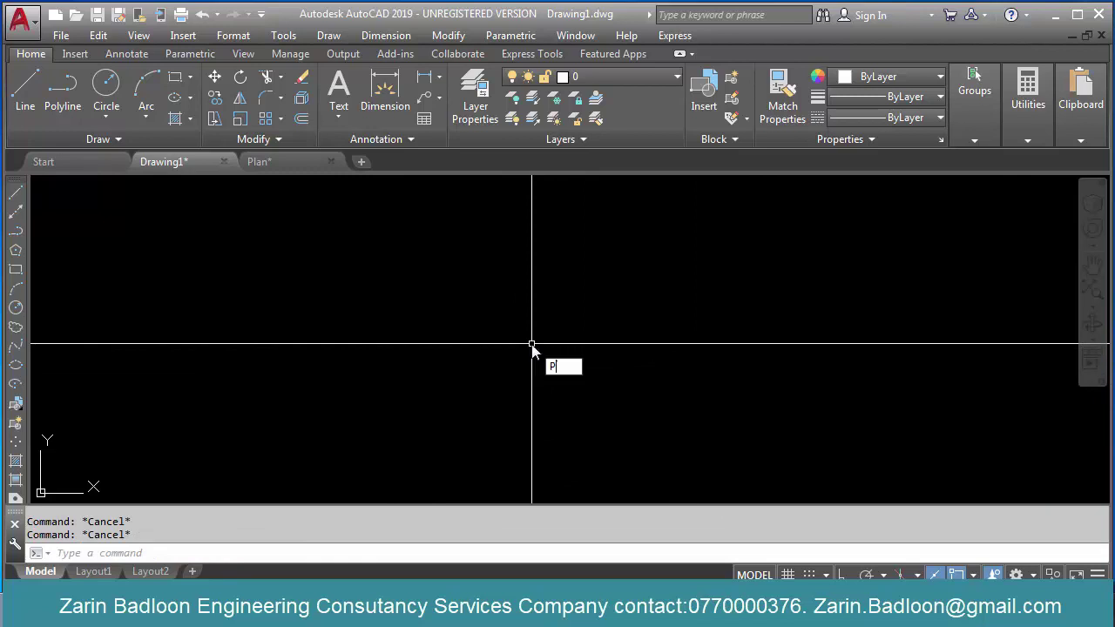
{"action": "type", "text": "L"}
{"action": "key", "text": "Return"}
{"action": "left_click", "coordinate": [332, 382]}
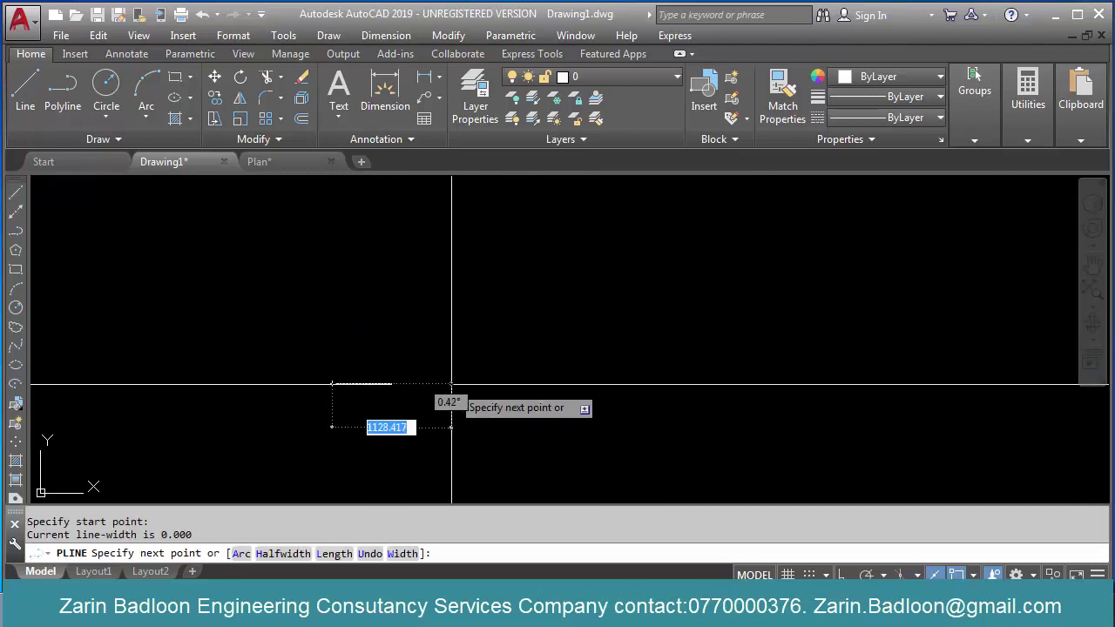
{"action": "key", "text": "Escape"}
Step: Draw an open zigzag polyline of four segments, the first 2000 long, and check how it selects
{"action": "type", "text": "P"}
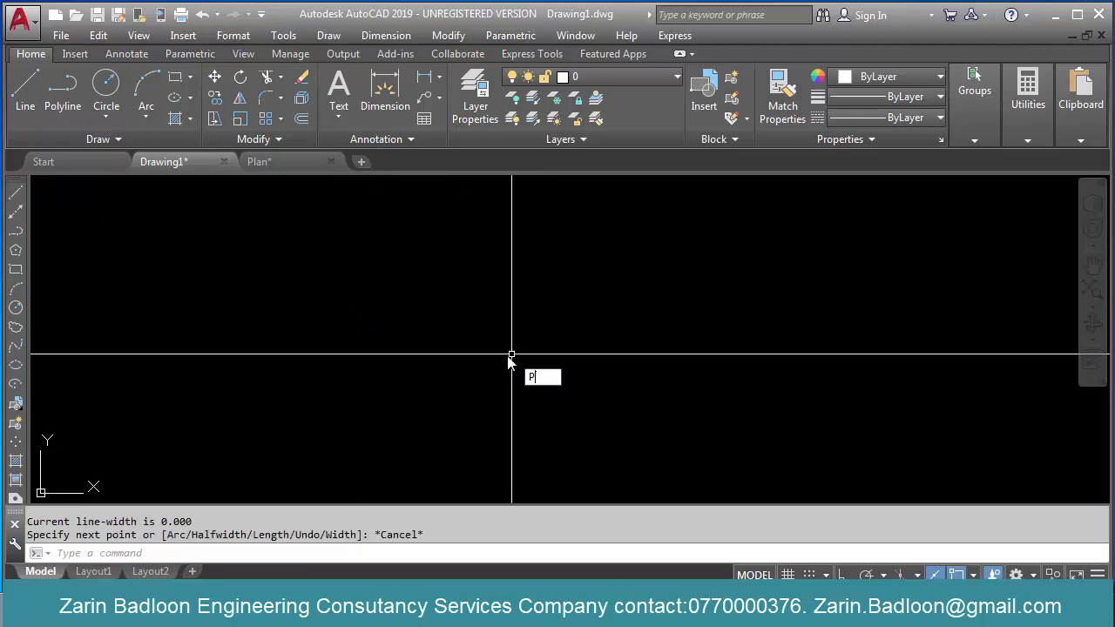
{"action": "type", "text": "L"}
{"action": "key", "text": "Return"}
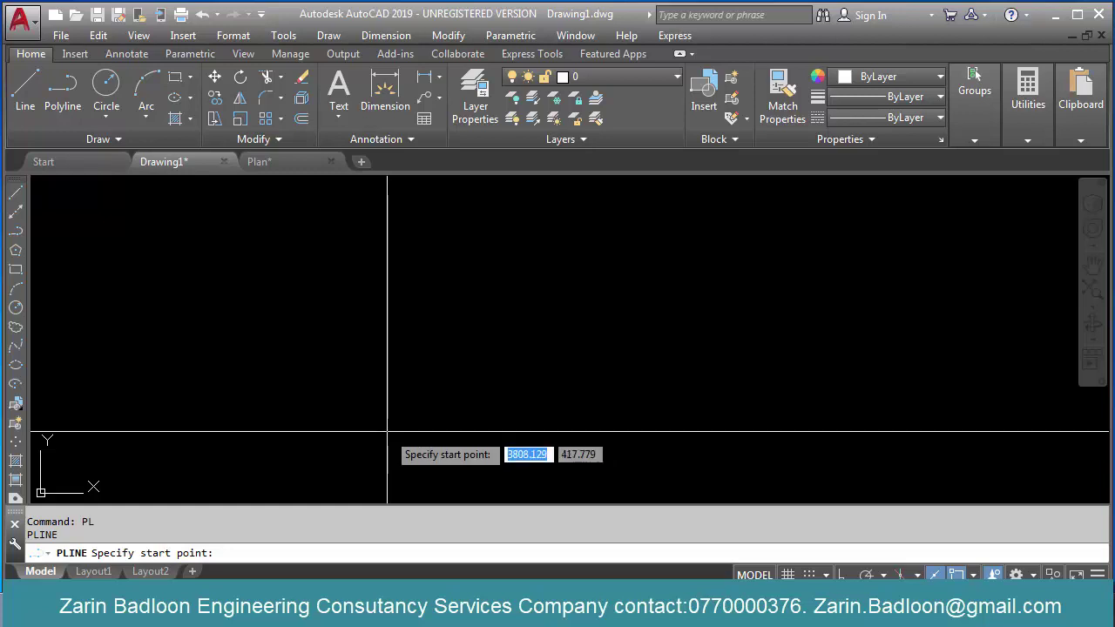
{"action": "left_click", "coordinate": [347, 449]}
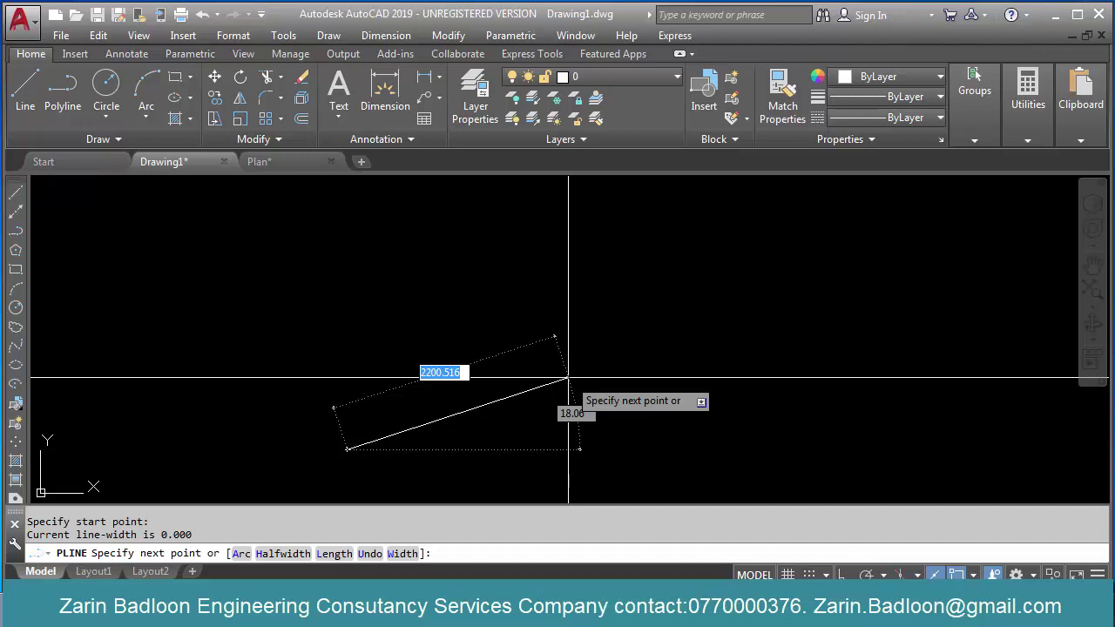
{"action": "type", "text": "2000"}
{"action": "key", "text": "Return"}
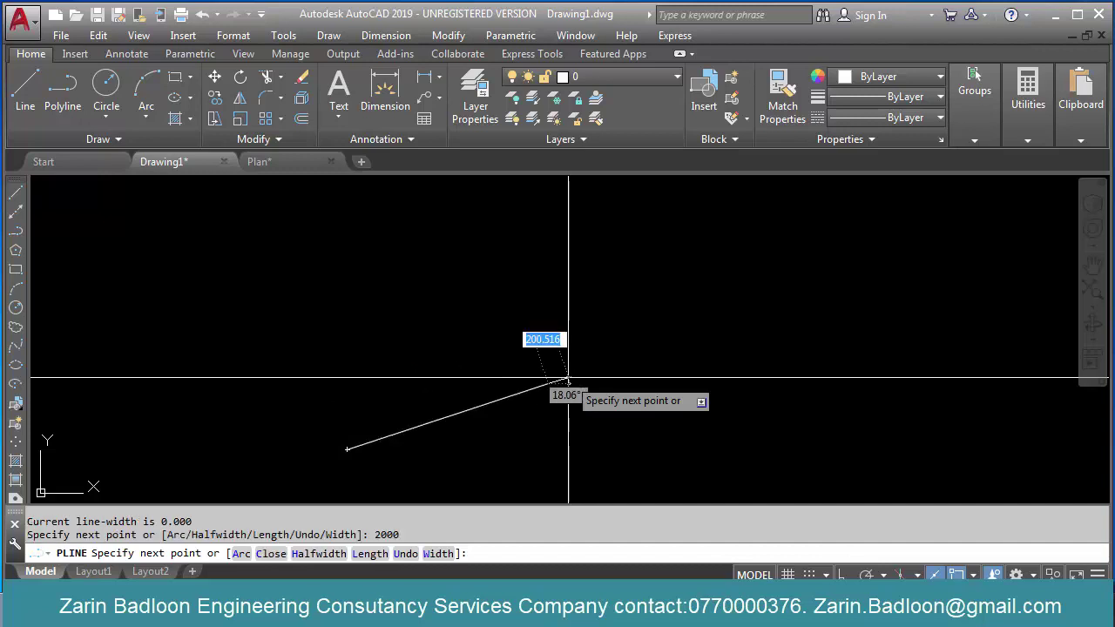
{"action": "left_click", "coordinate": [627, 299]}
{"action": "left_click", "coordinate": [779, 384]}
{"action": "left_click", "coordinate": [912, 286]}
{"action": "key", "text": "Return"}
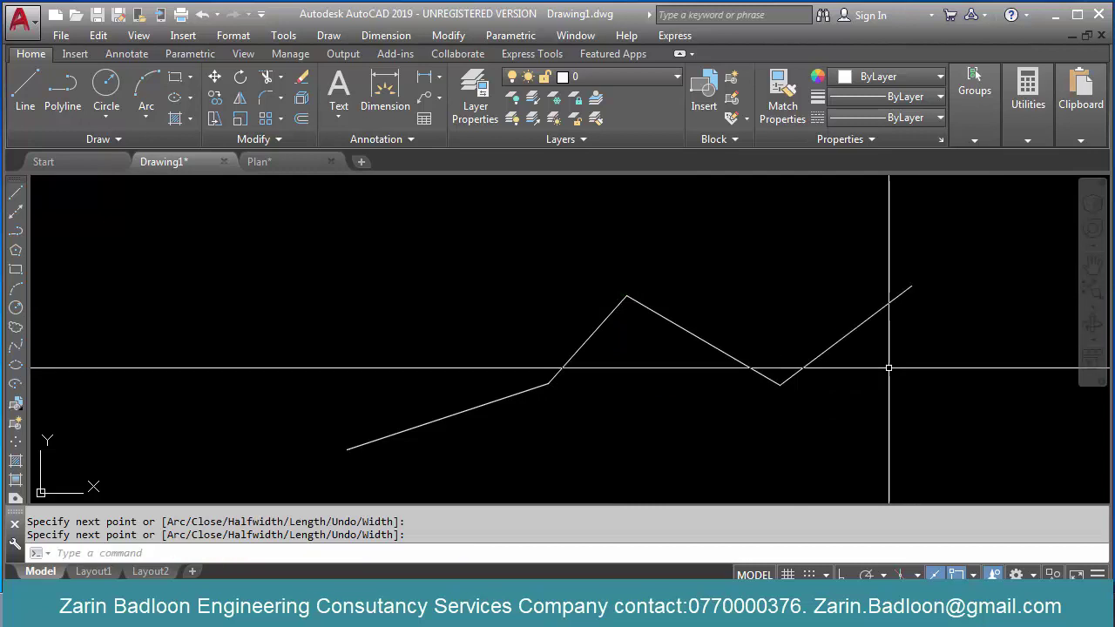
{"action": "left_click", "coordinate": [834, 342]}
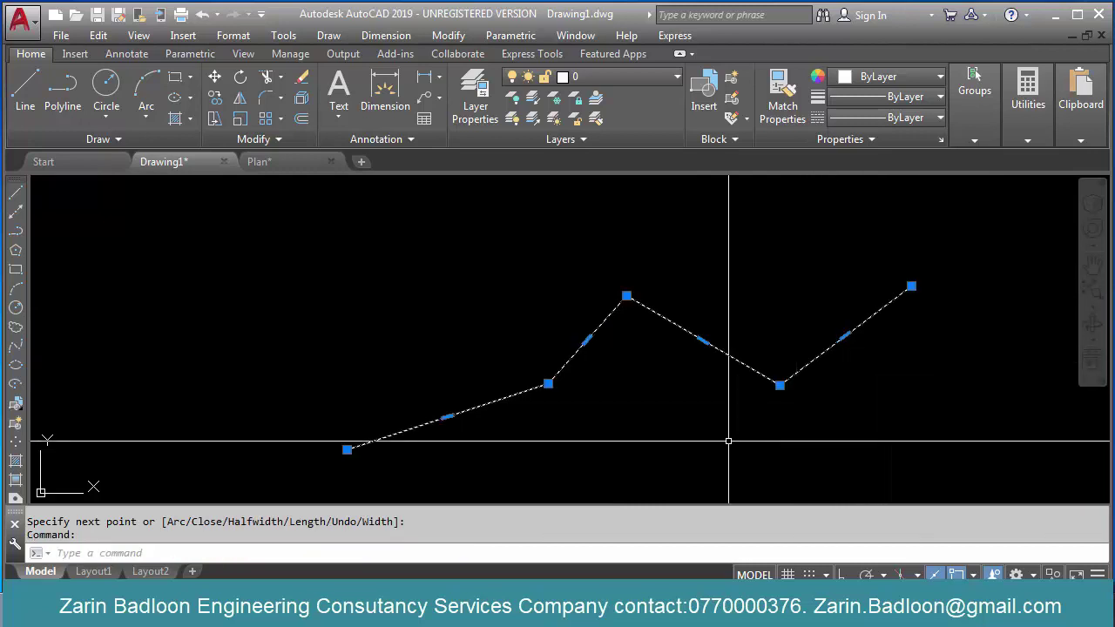
{"action": "key", "text": "Escape"}
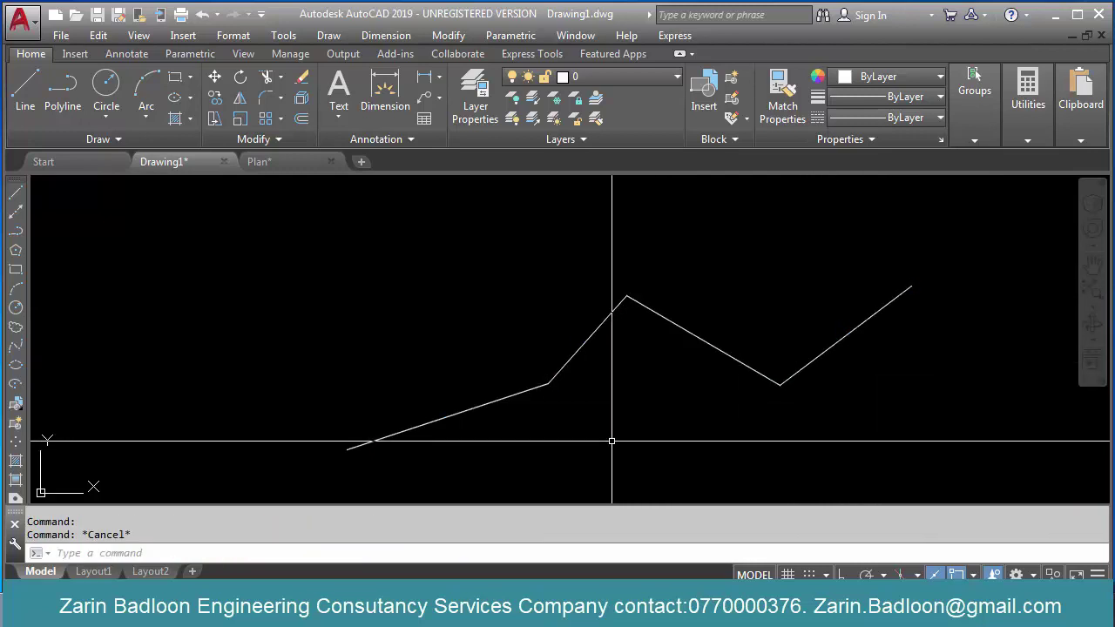
Step: Draw an open chain of three separate line segments above the zigzag polyline
{"action": "type", "text": "l"}
{"action": "key", "text": "Return"}
{"action": "left_click", "coordinate": [263, 408]}
{"action": "left_click", "coordinate": [445, 314]}
{"action": "left_click", "coordinate": [562, 221]}
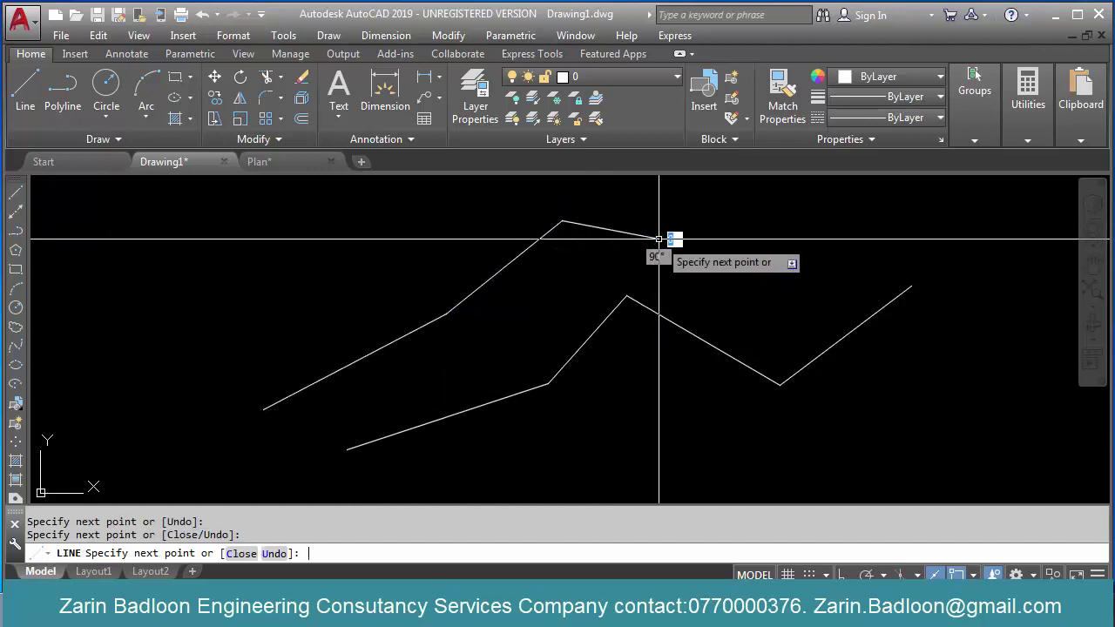
{"action": "key", "text": "Return"}
Step: Select the chain's last line segment and the zigzag polyline, and move the line segment away from its chain by its midpoint grip
{"action": "left_click", "coordinate": [622, 228]}
{"action": "left_click", "coordinate": [593, 248]}
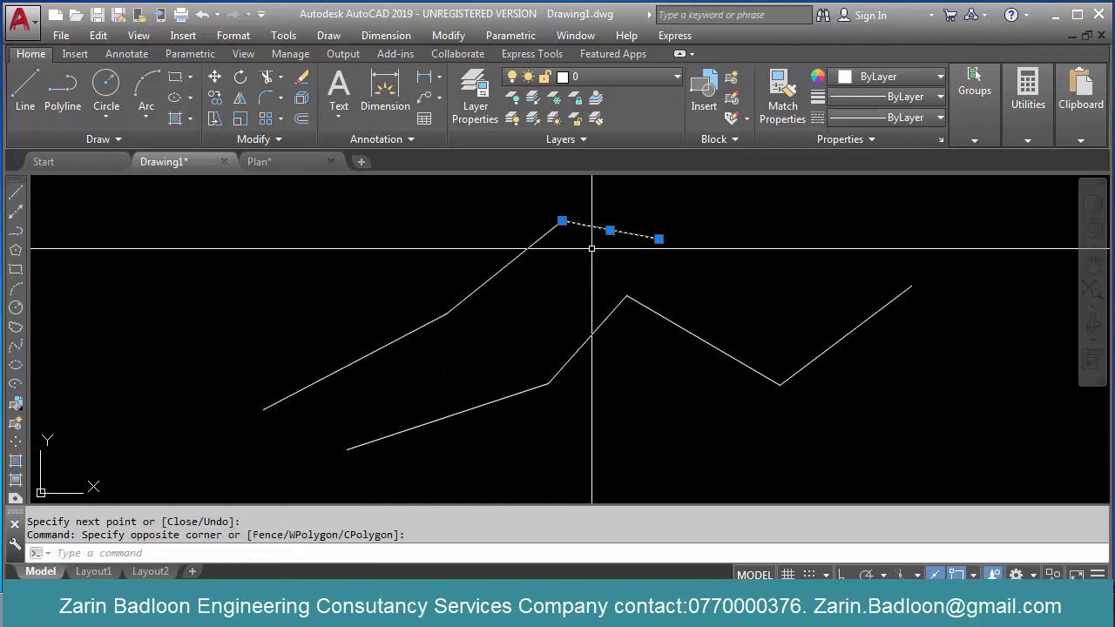
{"action": "left_click", "coordinate": [663, 322]}
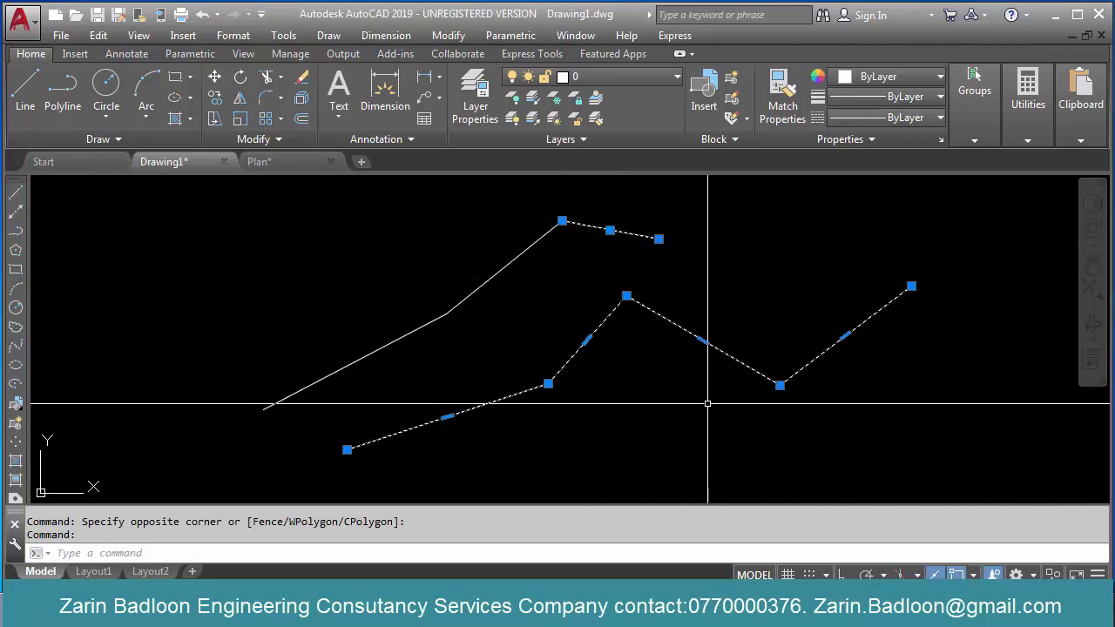
{"action": "left_click", "coordinate": [610, 230]}
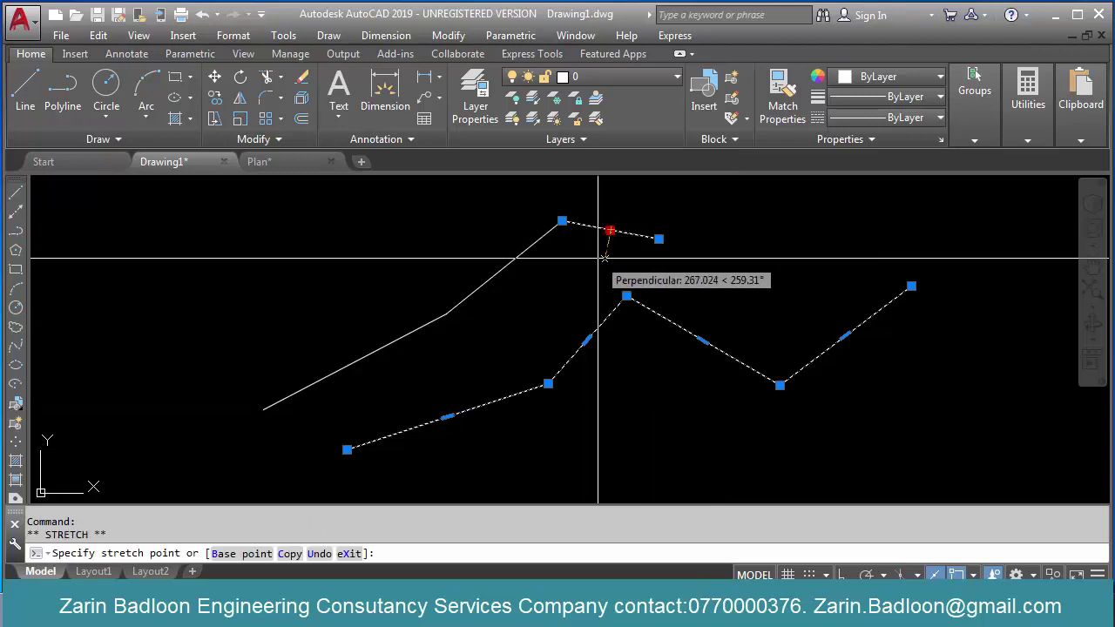
{"action": "left_click", "coordinate": [400, 251]}
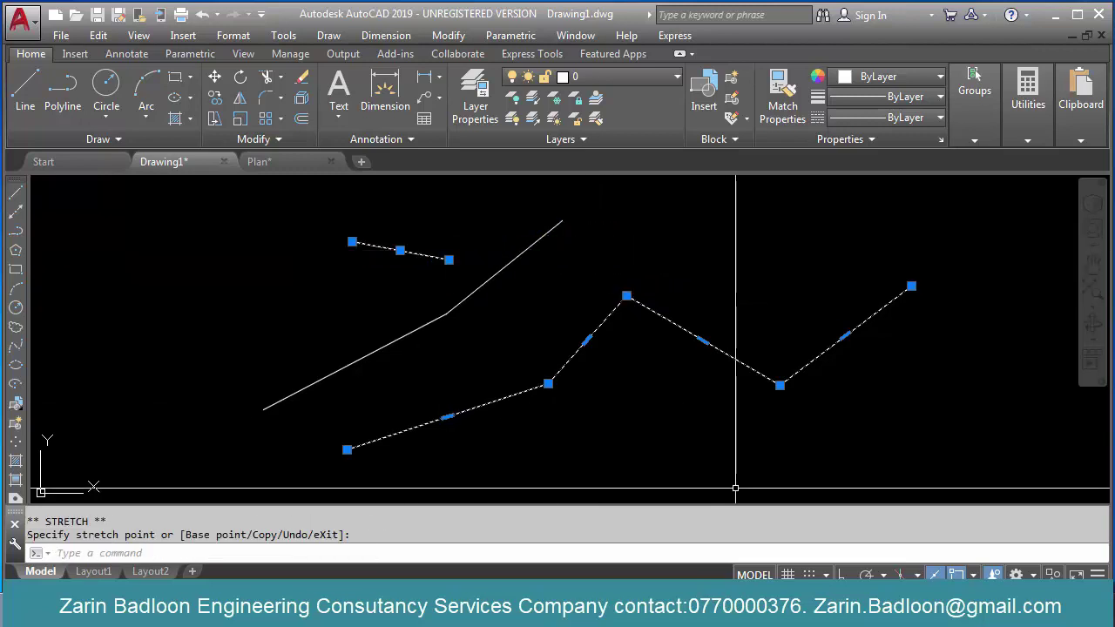
Step: Stretch the polyline's third segment up and to the right by its midpoint grip, and add a vertex above that segment
{"action": "left_click", "coordinate": [702, 340]}
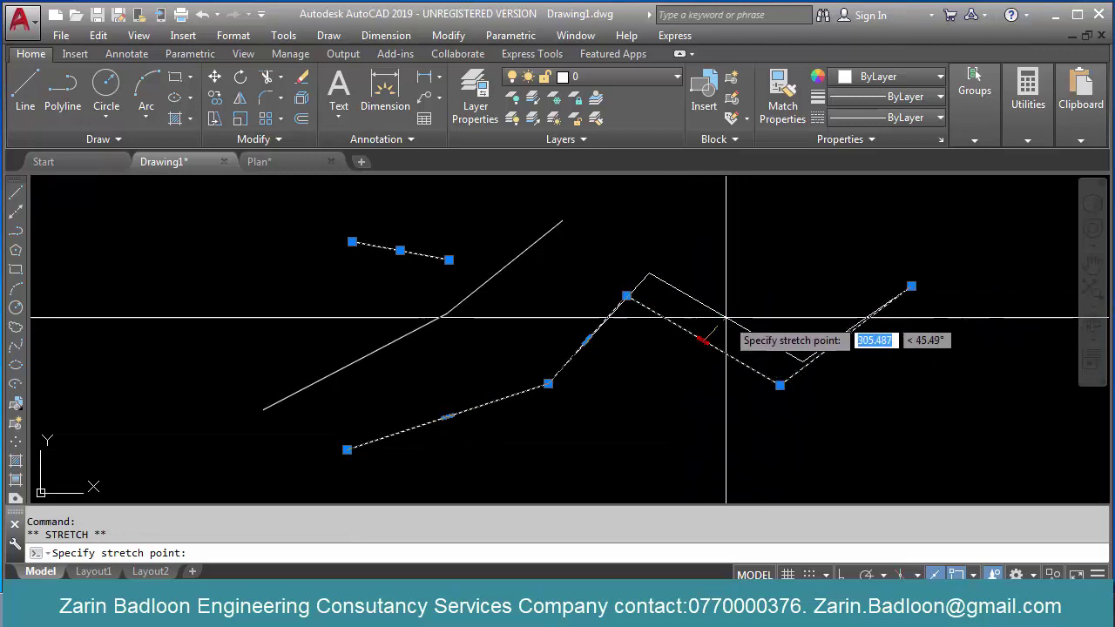
{"action": "left_click", "coordinate": [724, 313]}
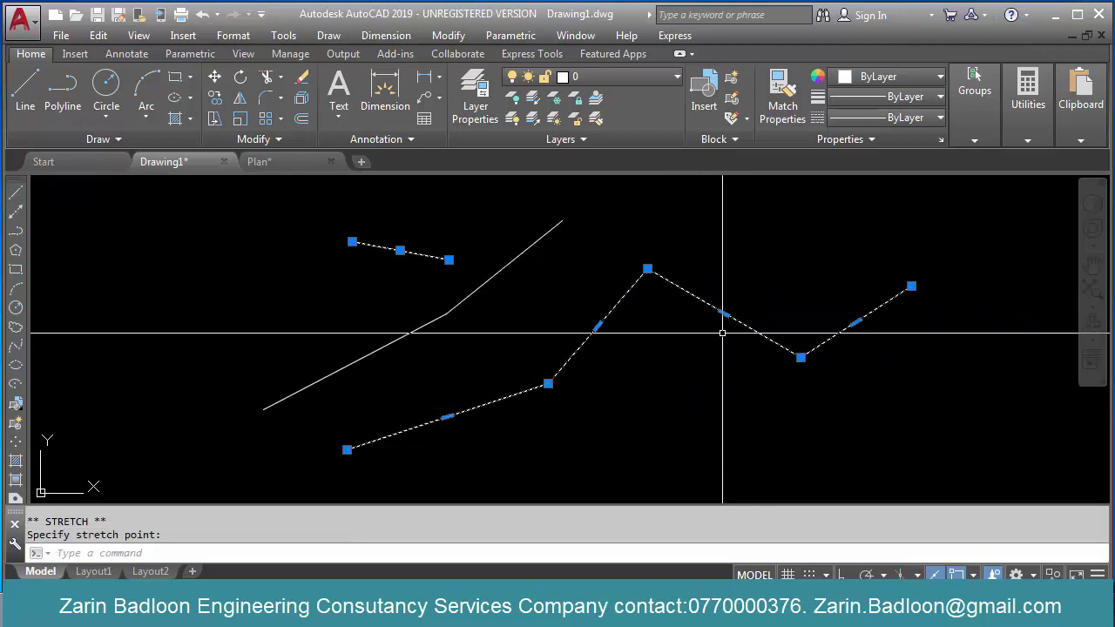
{"action": "mouse_move", "coordinate": [721, 314]}
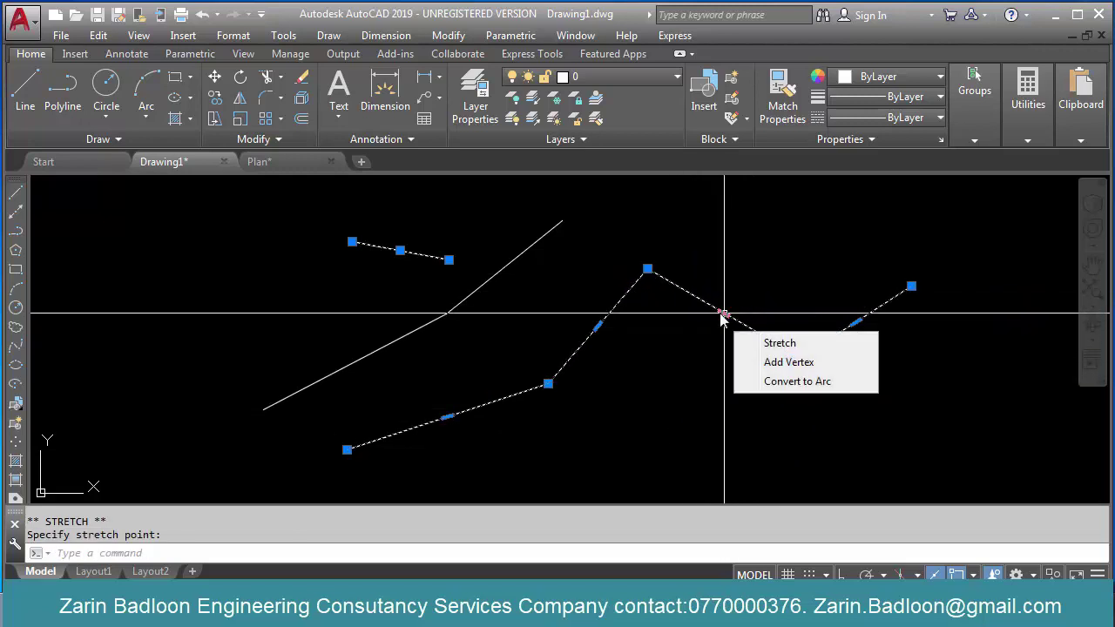
{"action": "left_click", "coordinate": [789, 363]}
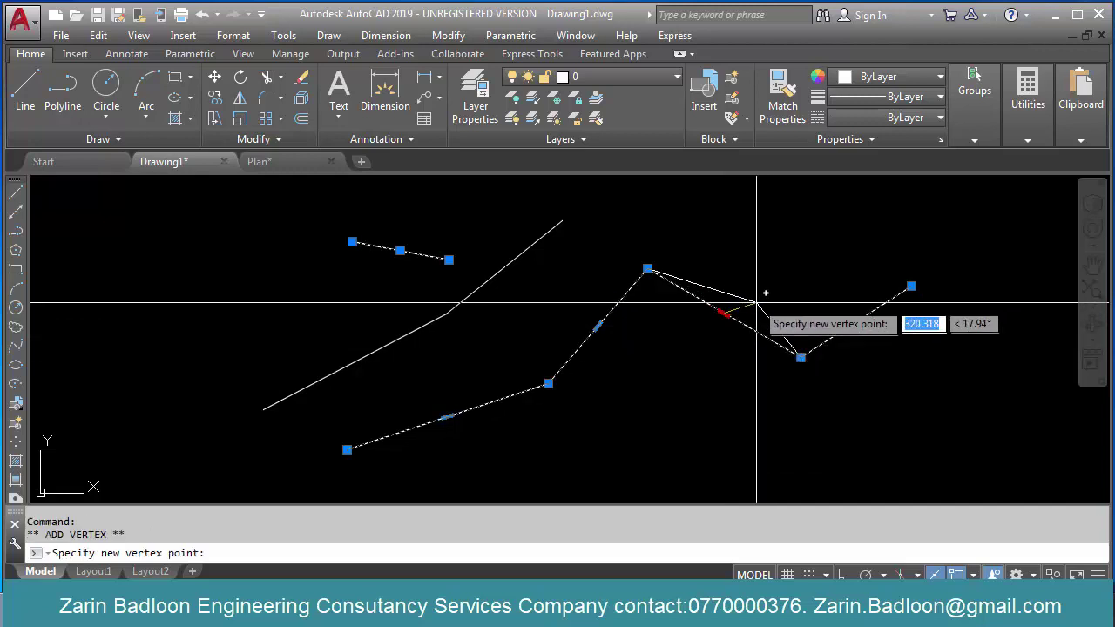
{"action": "left_click", "coordinate": [763, 264]}
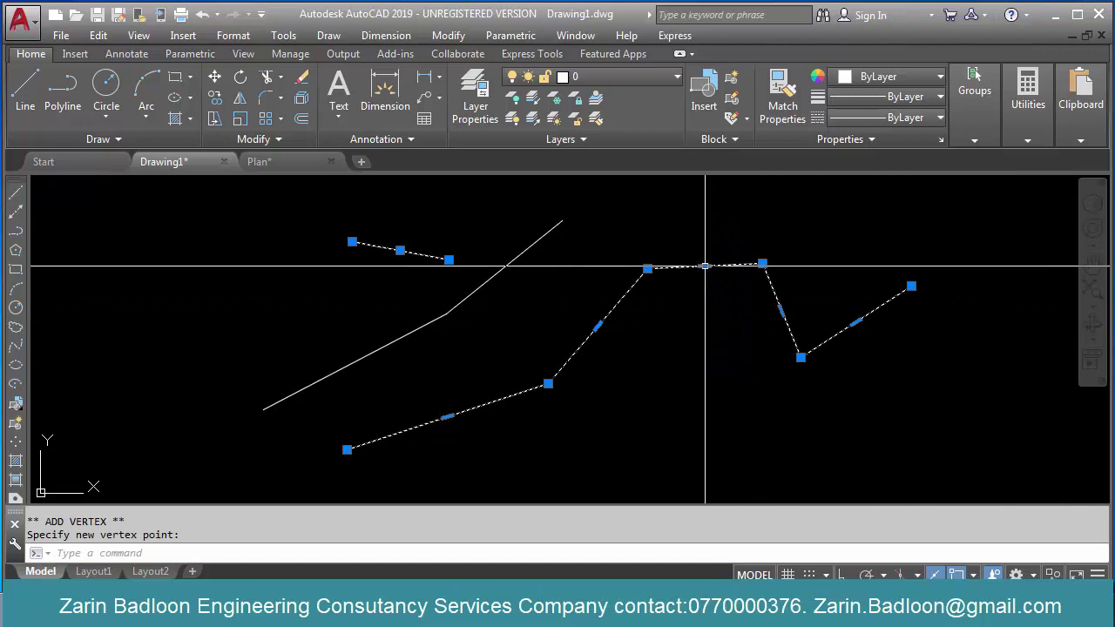
Step: Convert the polyline's nearly horizontal segment before the new vertex to an upward-bulging arc, and clear the selection
{"action": "mouse_move", "coordinate": [705, 265]}
{"action": "left_click", "coordinate": [750, 333]}
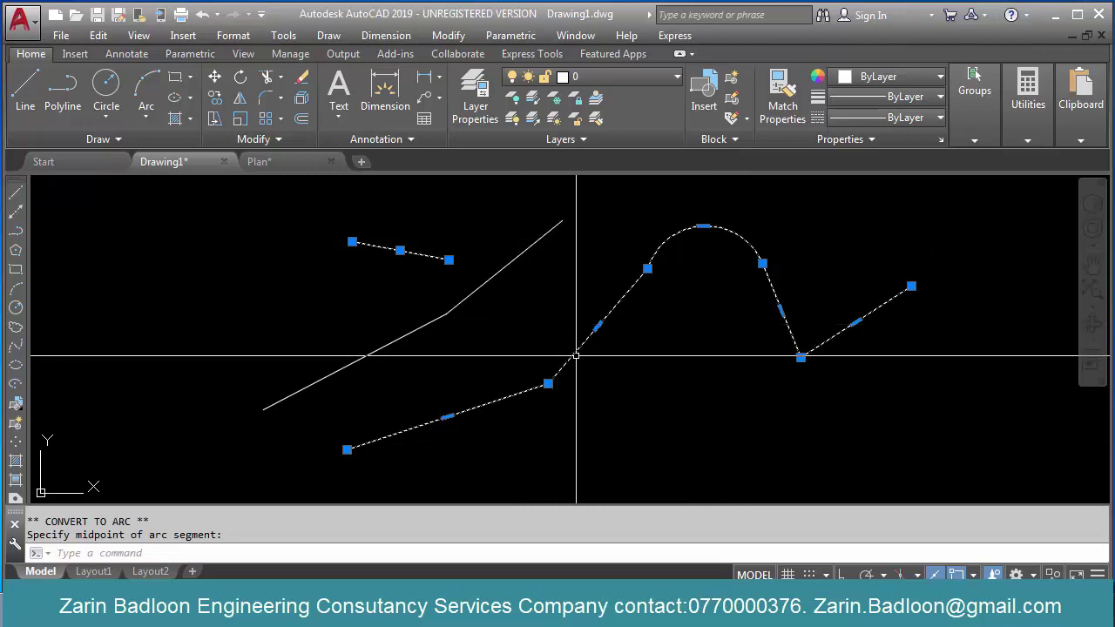
{"action": "scroll", "coordinate": [578, 356], "scroll_direction": "down", "scroll_amount": 2}
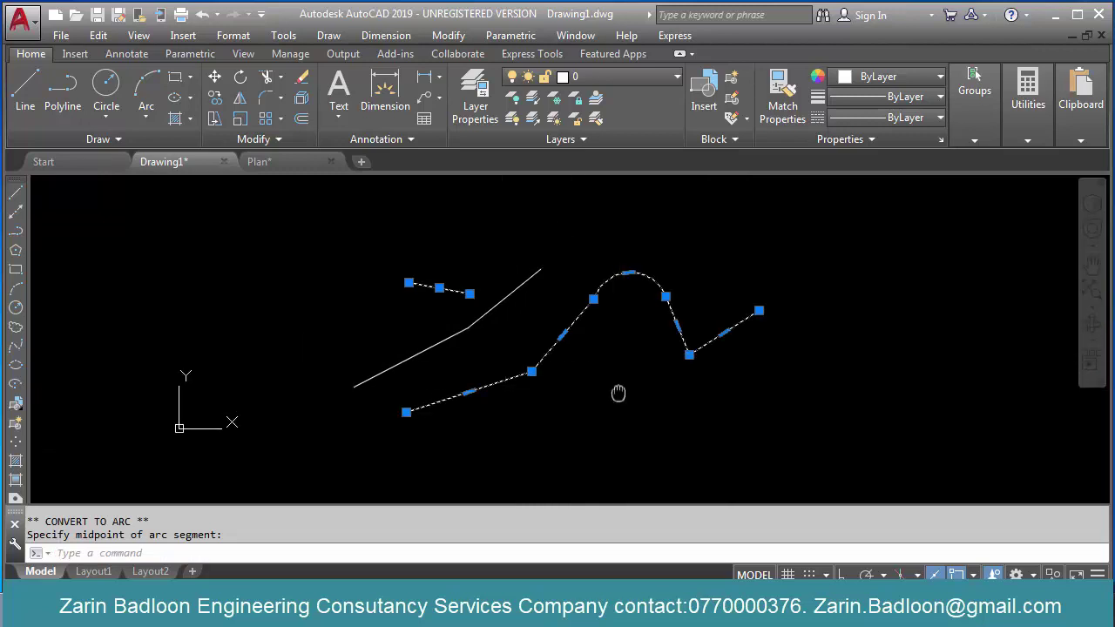
{"action": "middle_click_drag", "start_coordinate": [618, 393], "coordinate": [647, 392]}
{"action": "key", "text": "Escape"}
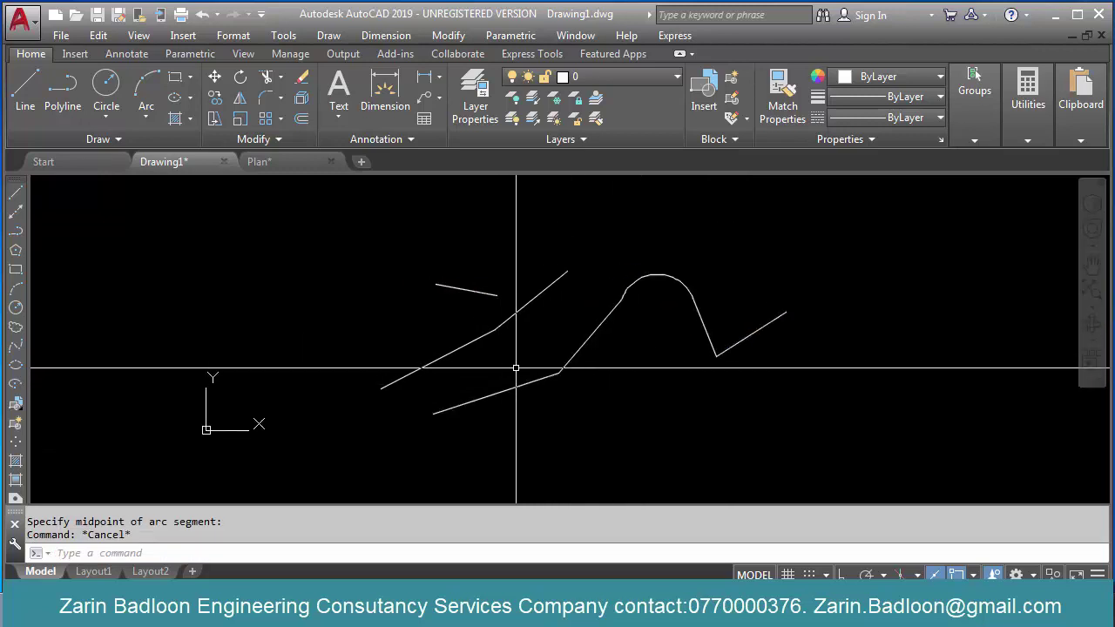
Step: Draw an open polyline of three straight segments below the existing shapes, starting with a long, nearly horizontal one
{"action": "type", "text": "PL"}
{"action": "key", "text": "Return"}
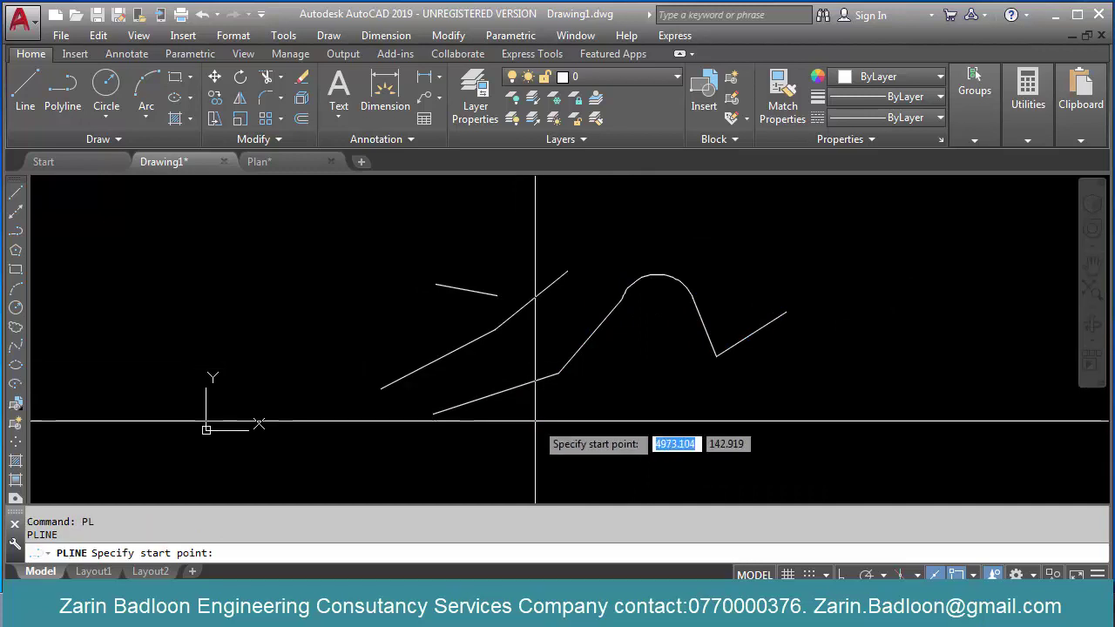
{"action": "left_click", "coordinate": [538, 437]}
{"action": "left_click", "coordinate": [758, 443]}
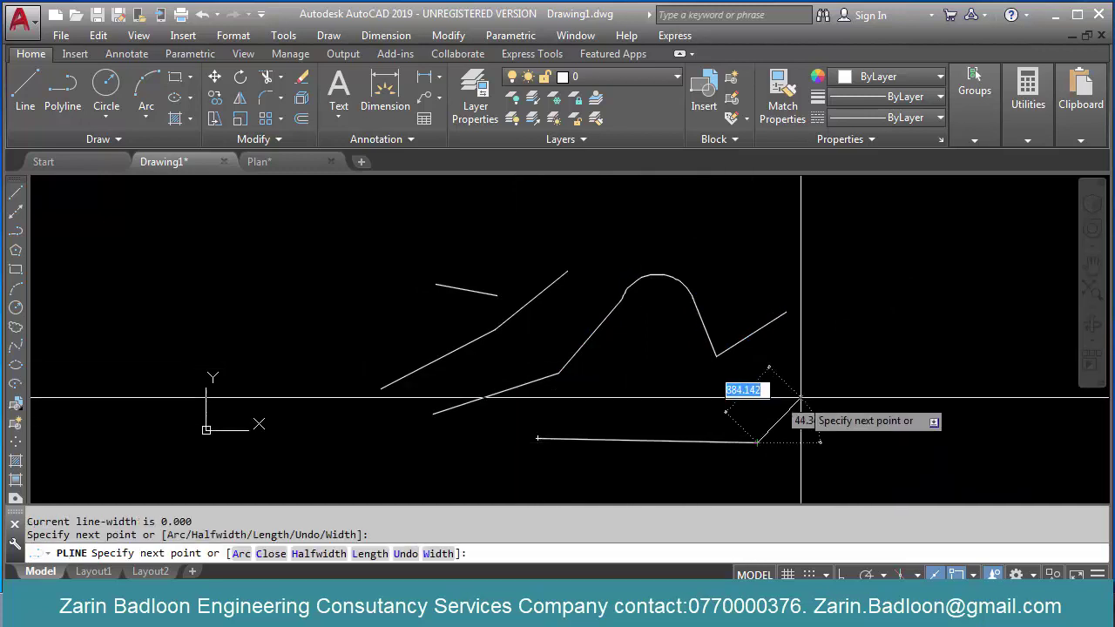
{"action": "left_click", "coordinate": [816, 353]}
{"action": "left_click", "coordinate": [886, 398]}
{"action": "key", "text": "Escape"}
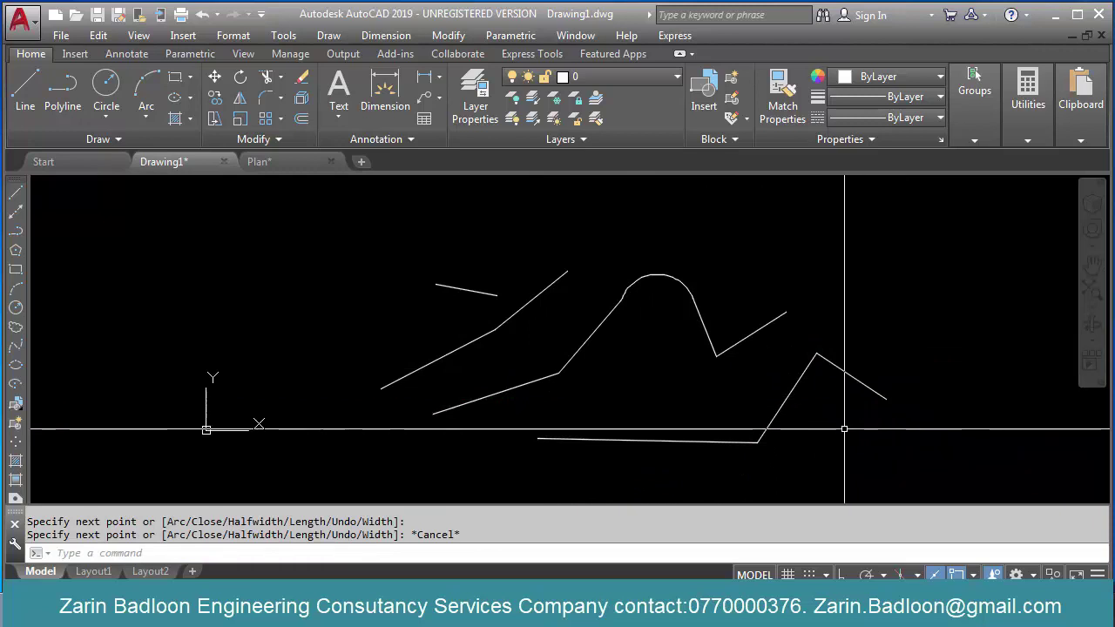
Step: Start another polyline to the right of the existing shapes with two connected arc segments forming an S-curve
{"action": "key", "text": "Return"}
{"action": "scroll", "coordinate": [557, 391], "scroll_direction": "down", "scroll_amount": 3}
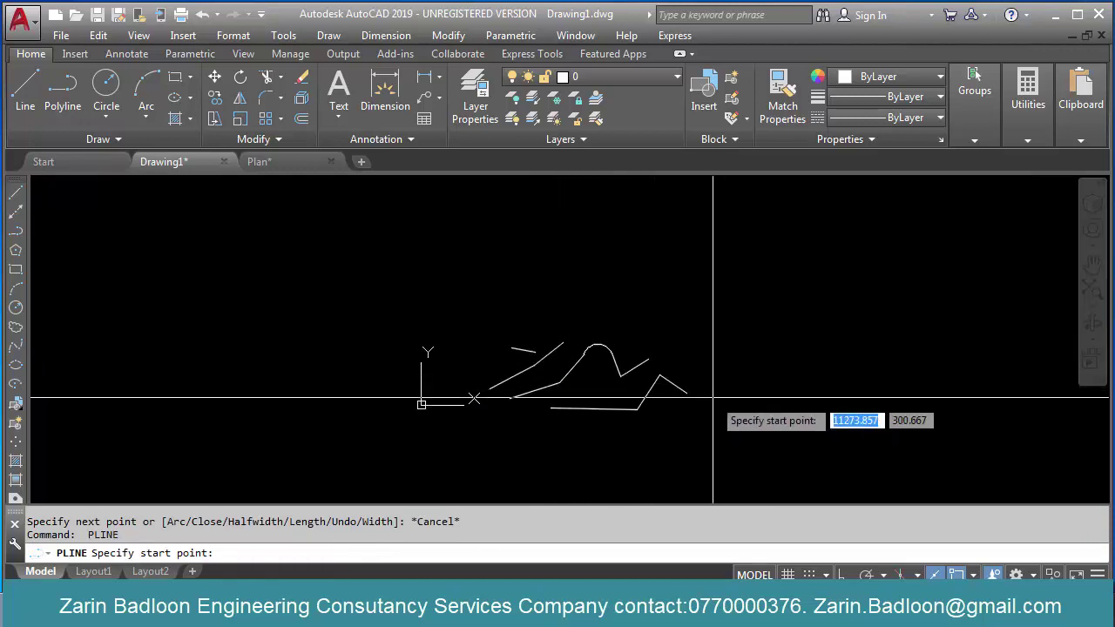
{"action": "left_click", "coordinate": [715, 409]}
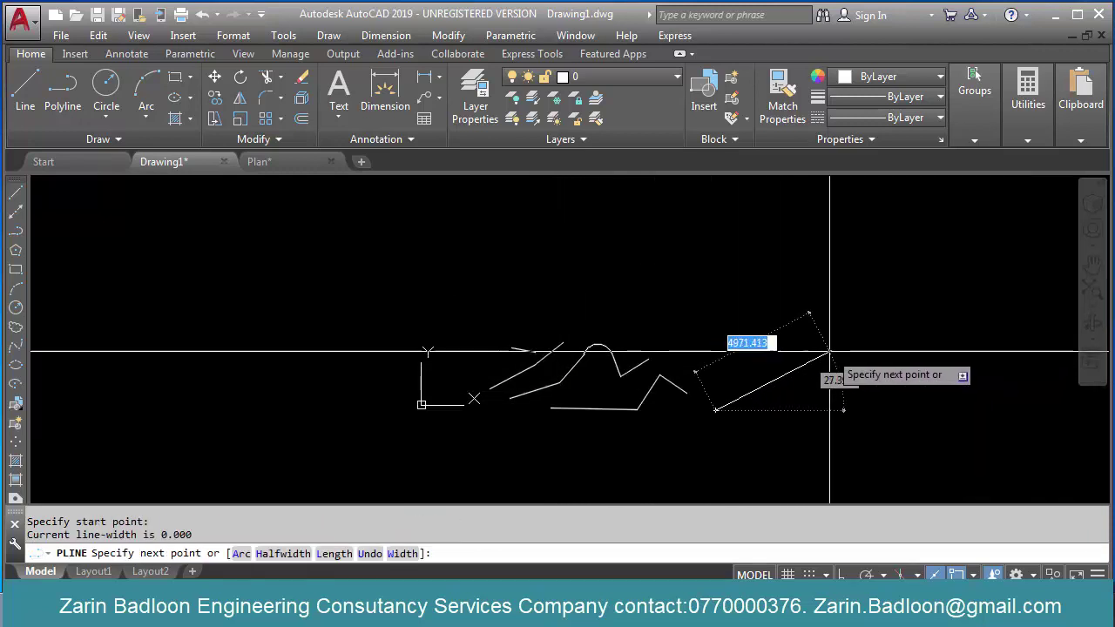
{"action": "key", "text": "Return"}
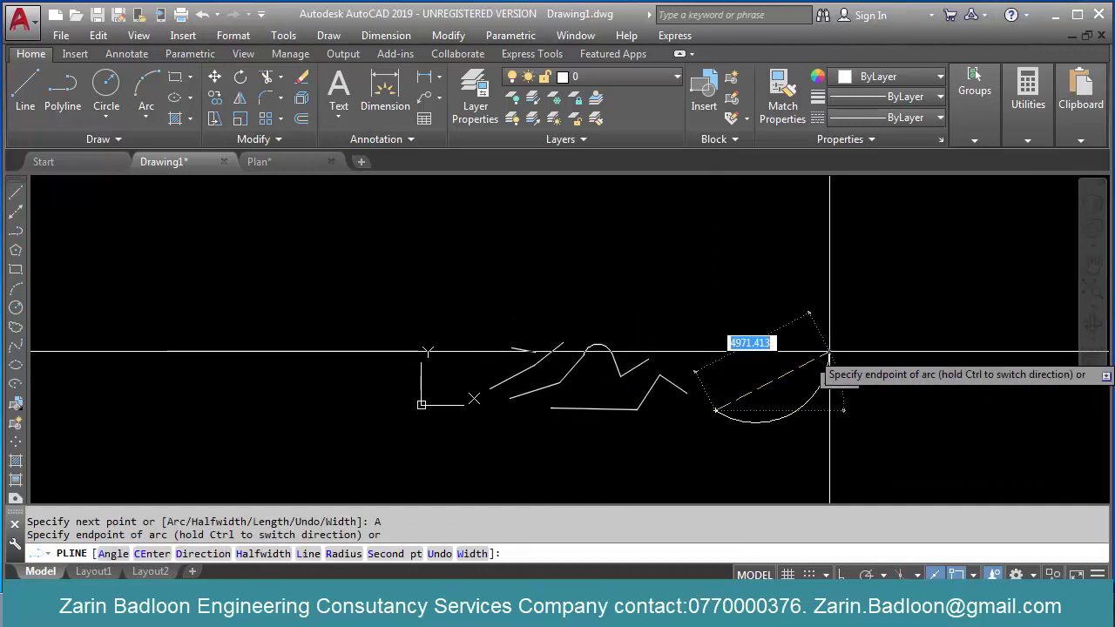
{"action": "left_click", "coordinate": [830, 352]}
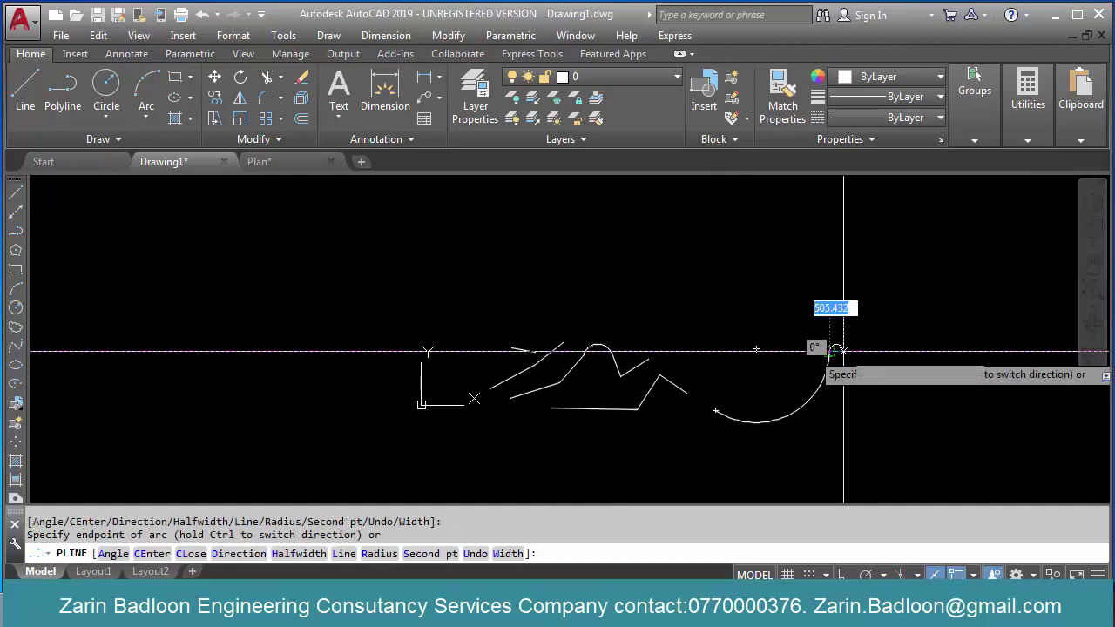
{"action": "left_click", "coordinate": [915, 313]}
{"action": "middle_click_drag", "start_coordinate": [996, 398], "coordinate": [937, 364]}
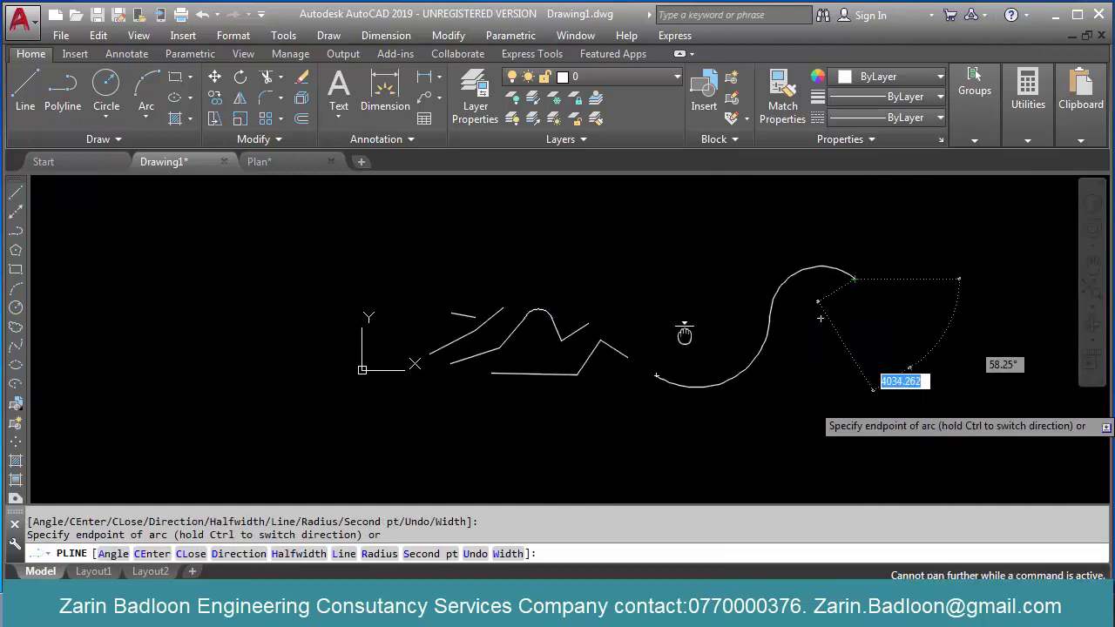
Step: Continue the S-curve polyline with three straight segments and a small arc segment, and finish it
{"action": "type", "text": "L"}
{"action": "key", "text": "Return"}
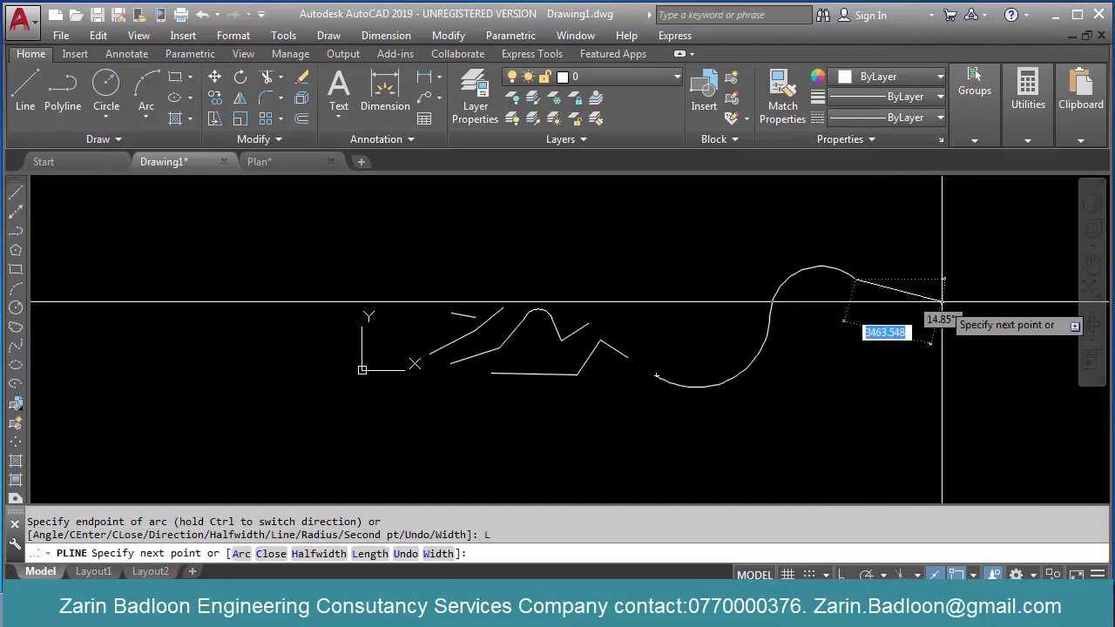
{"action": "left_click", "coordinate": [943, 303]}
{"action": "left_click", "coordinate": [959, 374]}
{"action": "left_click", "coordinate": [882, 405]}
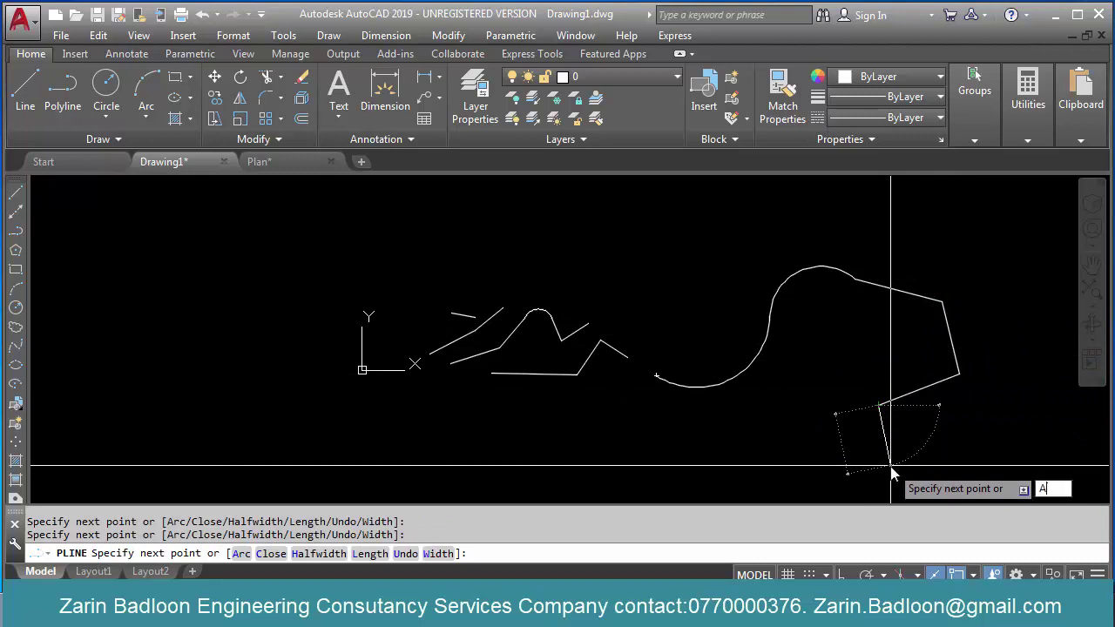
{"action": "type", "text": "A"}
{"action": "key", "text": "Return"}
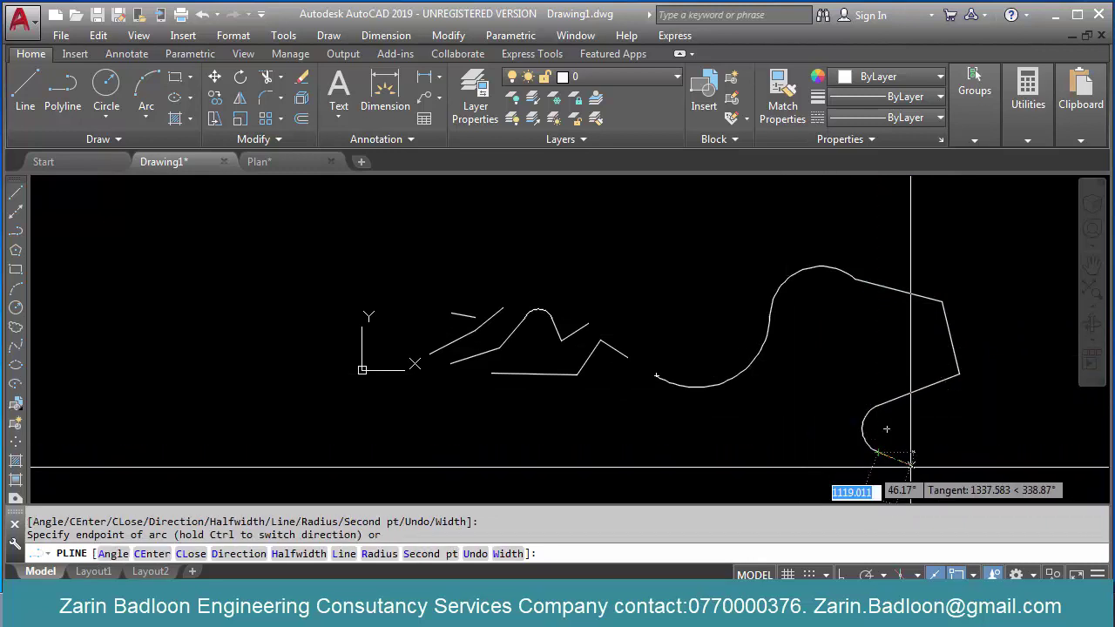
{"action": "key", "text": "Return"}
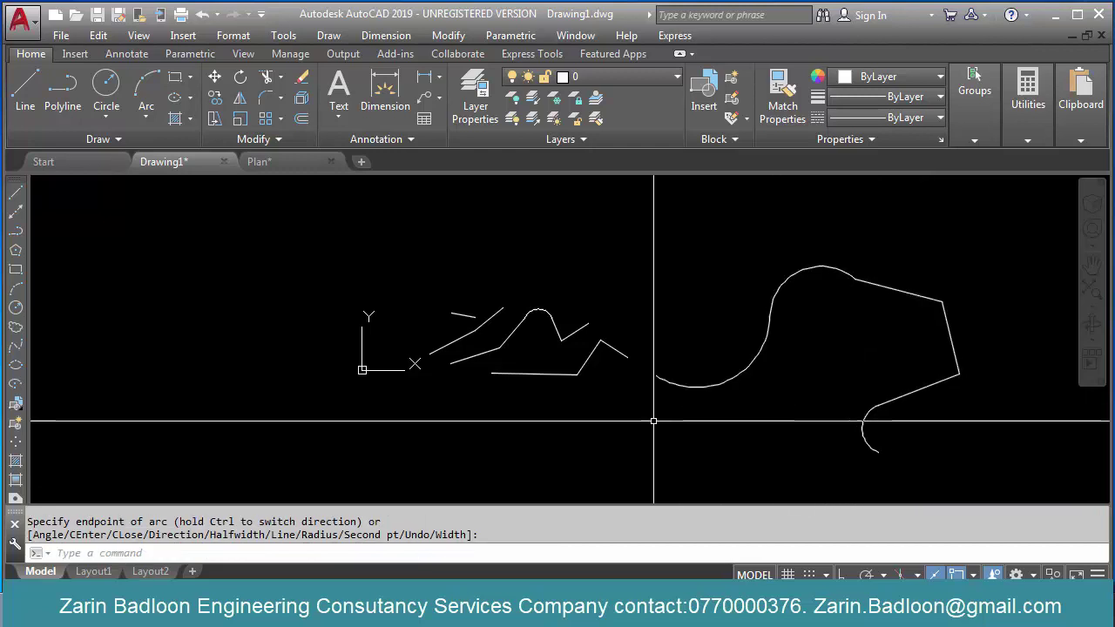
Step: Erase all the lines and polylines with a crossing window to empty the drawing area
{"action": "scroll", "coordinate": [654, 421], "scroll_direction": "down", "scroll_amount": 4}
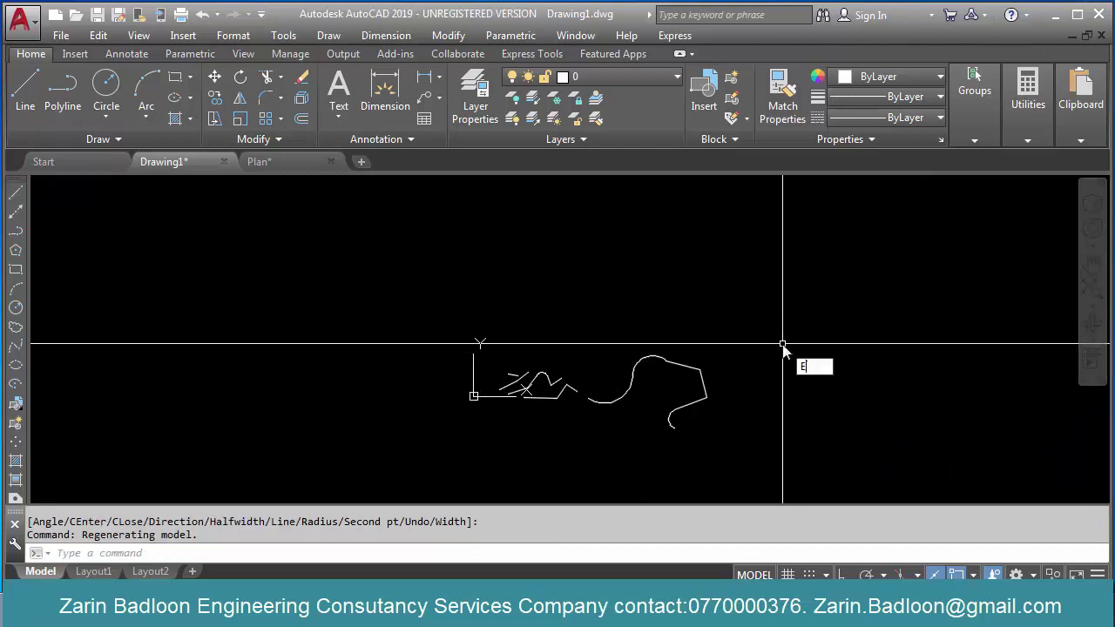
{"action": "key", "text": "Return"}
{"action": "left_click", "coordinate": [784, 336]}
{"action": "left_click", "coordinate": [498, 441]}
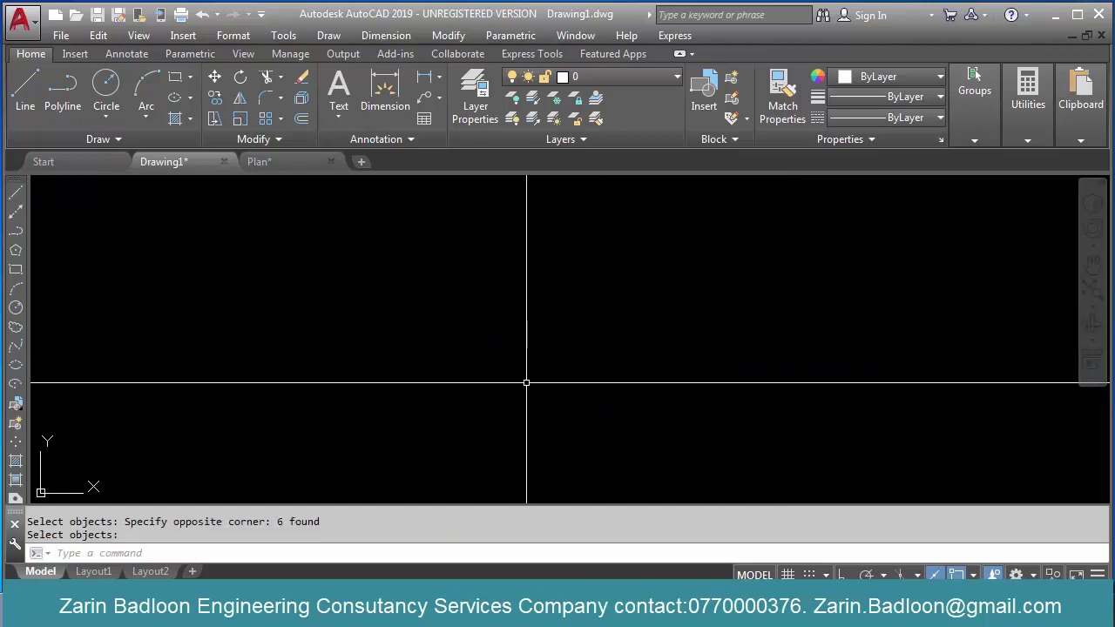
Step: Draw an upright rectangle by two opposite corners in the empty drawing area
{"action": "type", "text": "C"}
{"action": "key", "text": "Return"}
{"action": "left_click", "coordinate": [520, 427]}
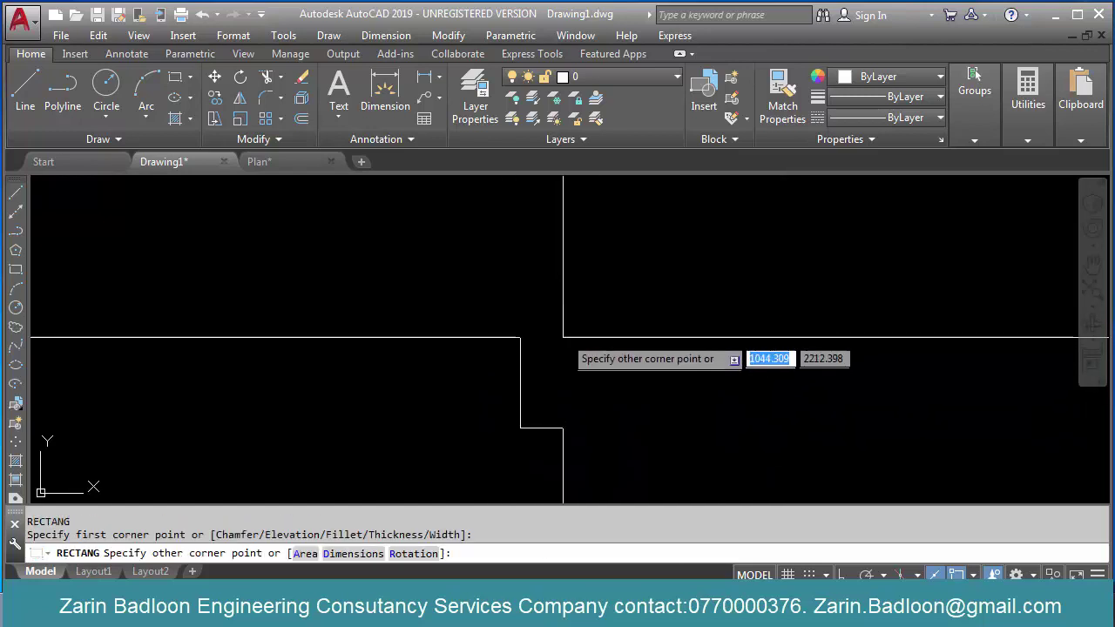
{"action": "left_click", "coordinate": [628, 276]}
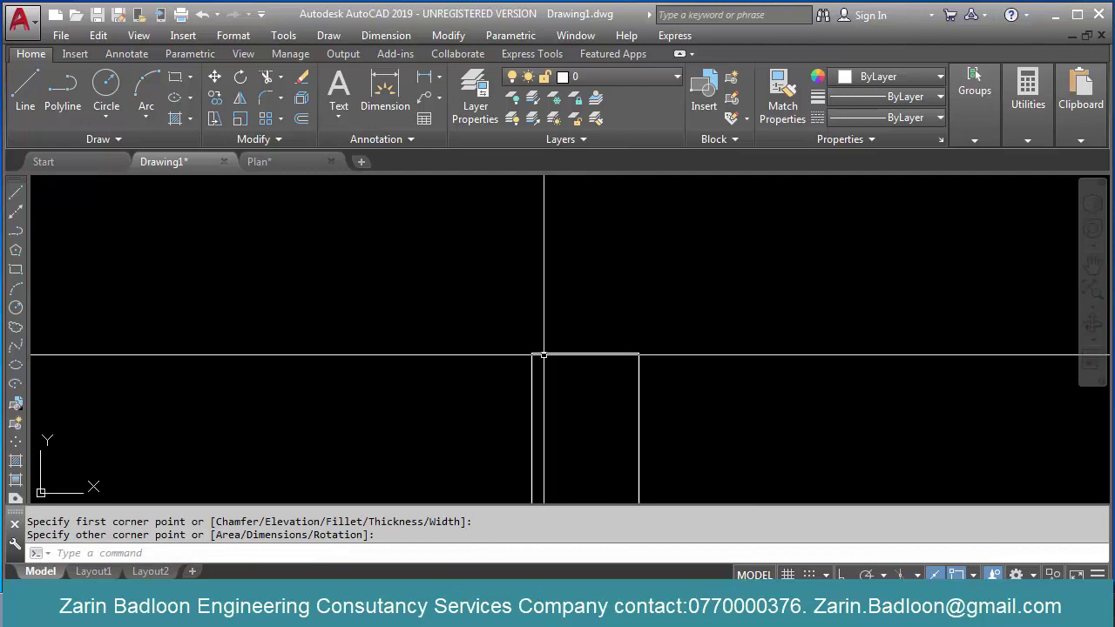
Step: Draw a three-point arc bulging above the rectangle's top edge, with both ends on that edge
{"action": "scroll", "coordinate": [543, 355], "scroll_direction": "up", "scroll_amount": 2}
{"action": "type", "text": "a"}
{"action": "key", "text": "Return"}
{"action": "left_click", "coordinate": [557, 353]}
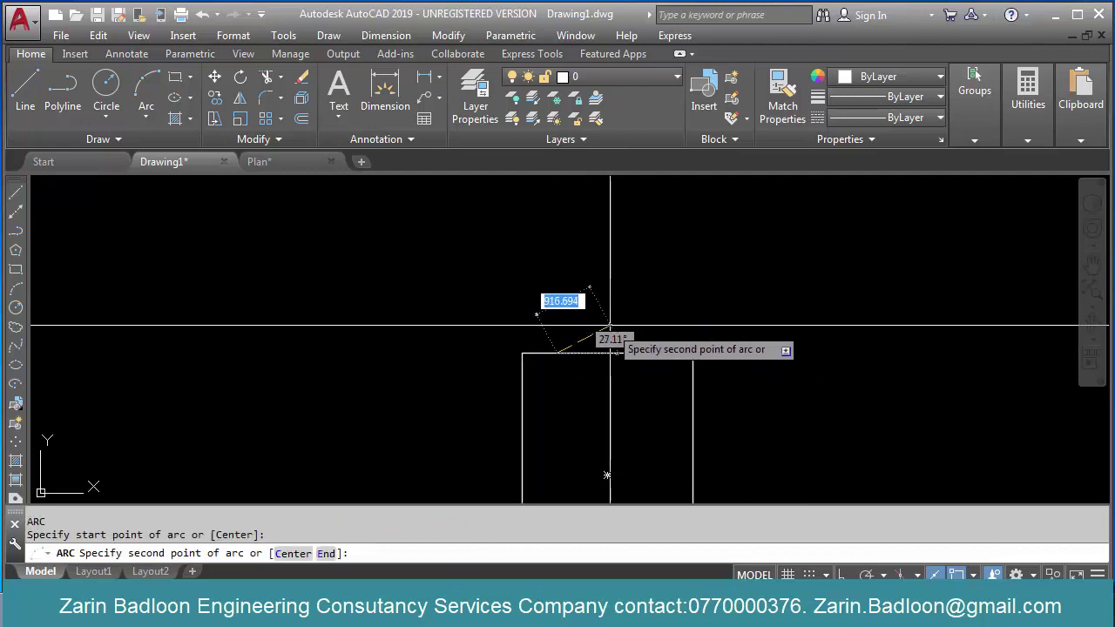
{"action": "left_click", "coordinate": [610, 327]}
{"action": "left_click", "coordinate": [660, 353]}
{"action": "key", "text": "Escape"}
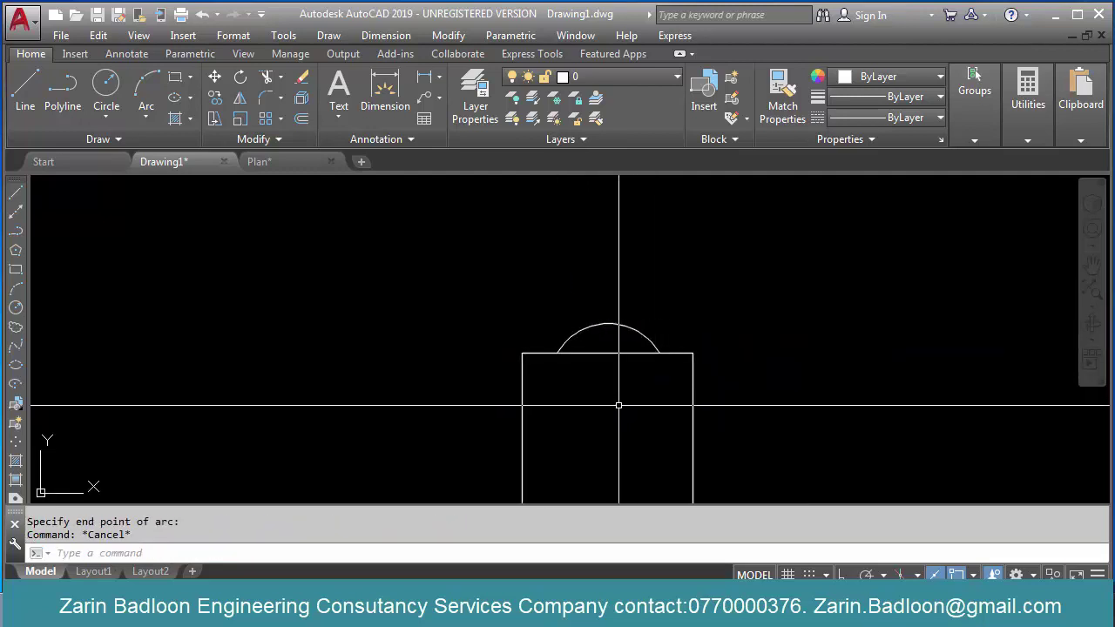
Step: Trim away the part of the rectangle's top edge beneath the arc, using all objects as cutting edges
{"action": "type", "text": "tr"}
{"action": "key", "text": "Return"}
{"action": "key", "text": "Return"}
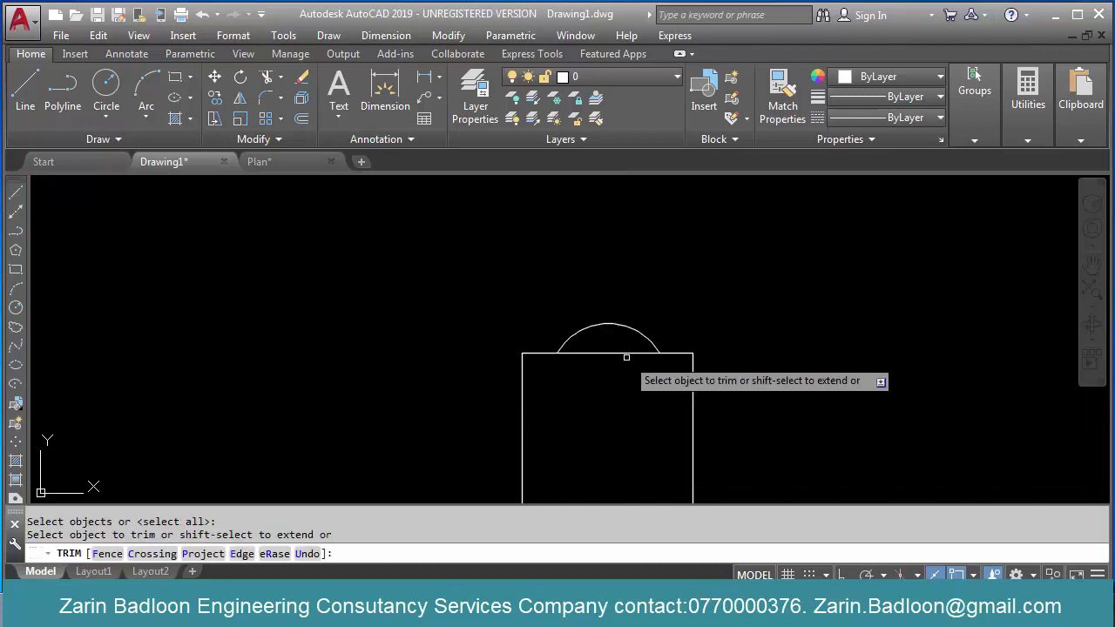
{"action": "key", "text": "Return"}
{"action": "scroll", "coordinate": [689, 311], "scroll_direction": "down", "scroll_amount": 4}
{"action": "scroll", "coordinate": [698, 367], "scroll_direction": "up", "scroll_amount": 4}
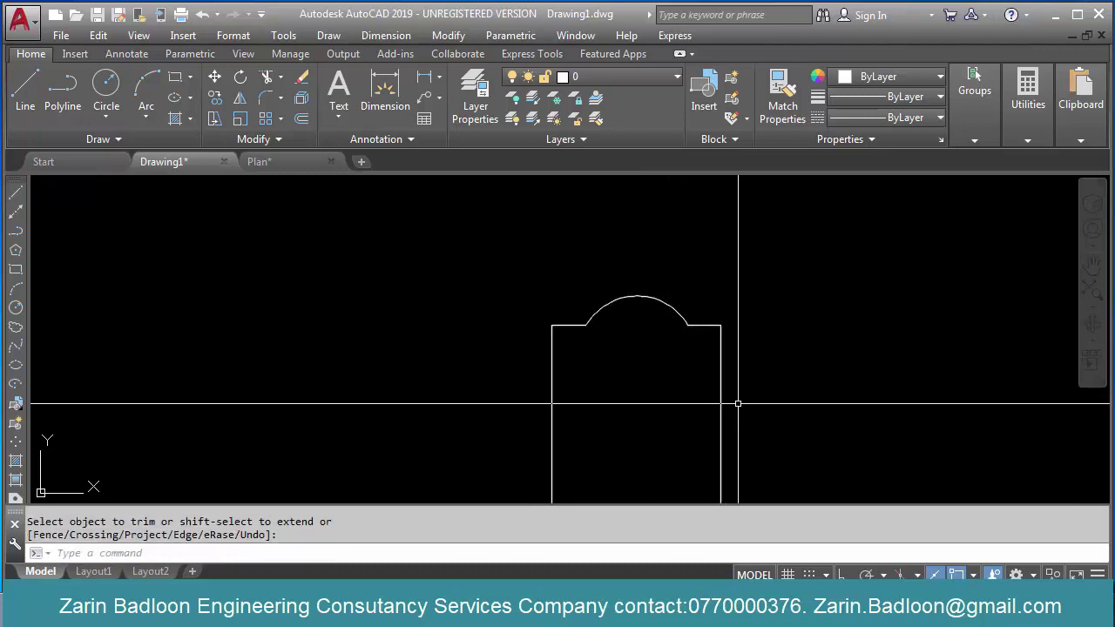
{"action": "middle_click_drag", "start_coordinate": [712, 419], "coordinate": [721, 397]}
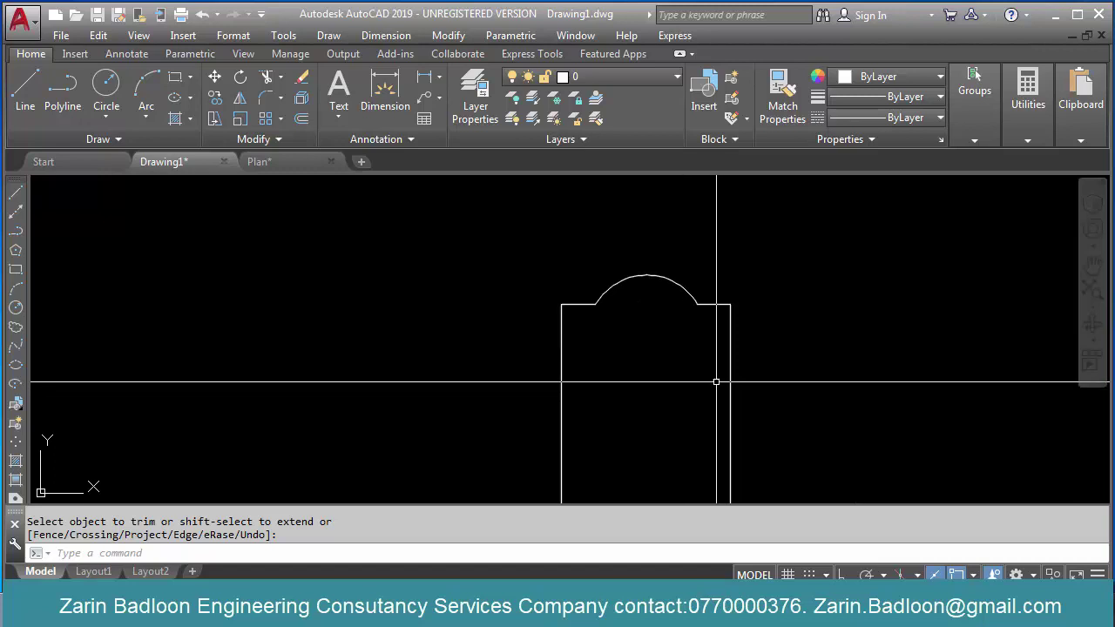
{"action": "middle_click_drag", "start_coordinate": [685, 390], "coordinate": [681, 328]}
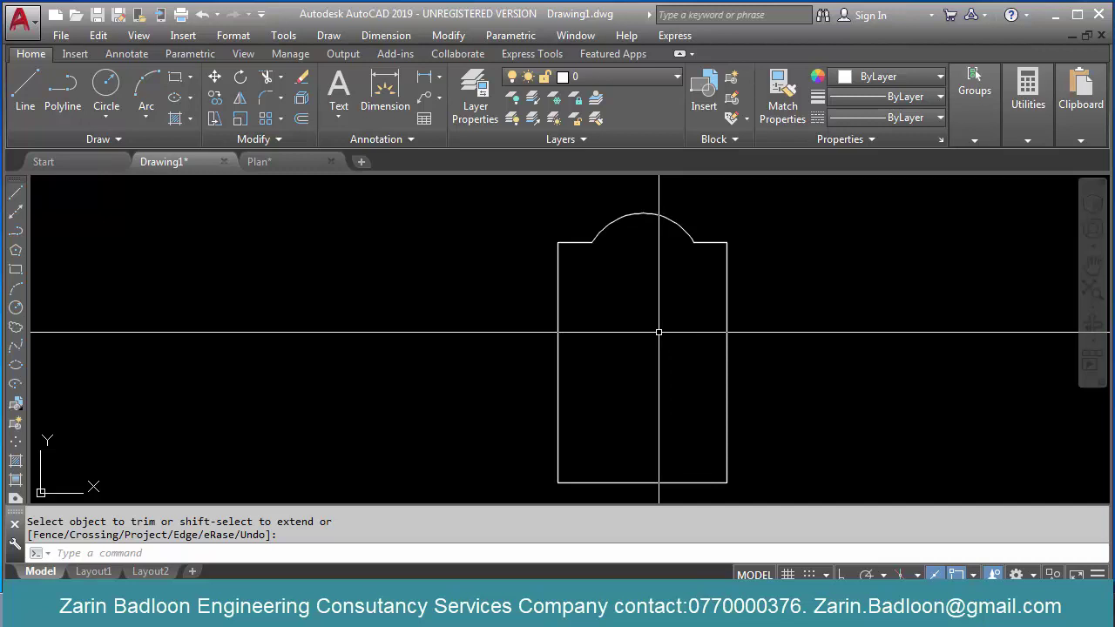
Step: Trace the outline's left side and short top-left edge as a polyline, and try an arc segment ending below the top-right edge, undoing that segment
{"action": "key", "text": "Return"}
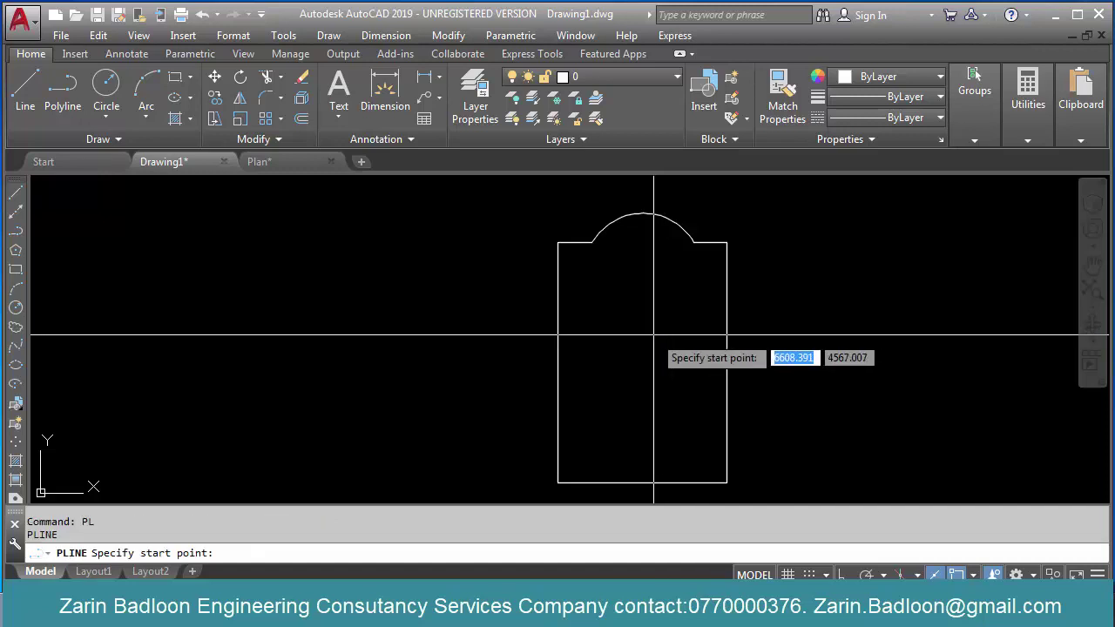
{"action": "left_click", "coordinate": [558, 482]}
{"action": "left_click", "coordinate": [557, 242]}
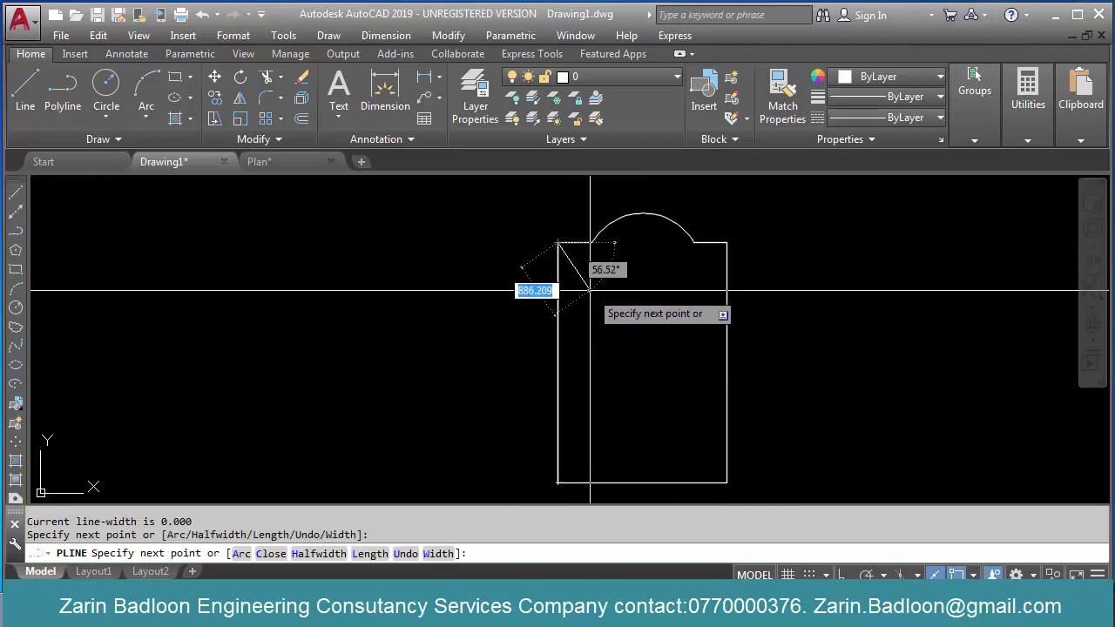
{"action": "left_click", "coordinate": [591, 242]}
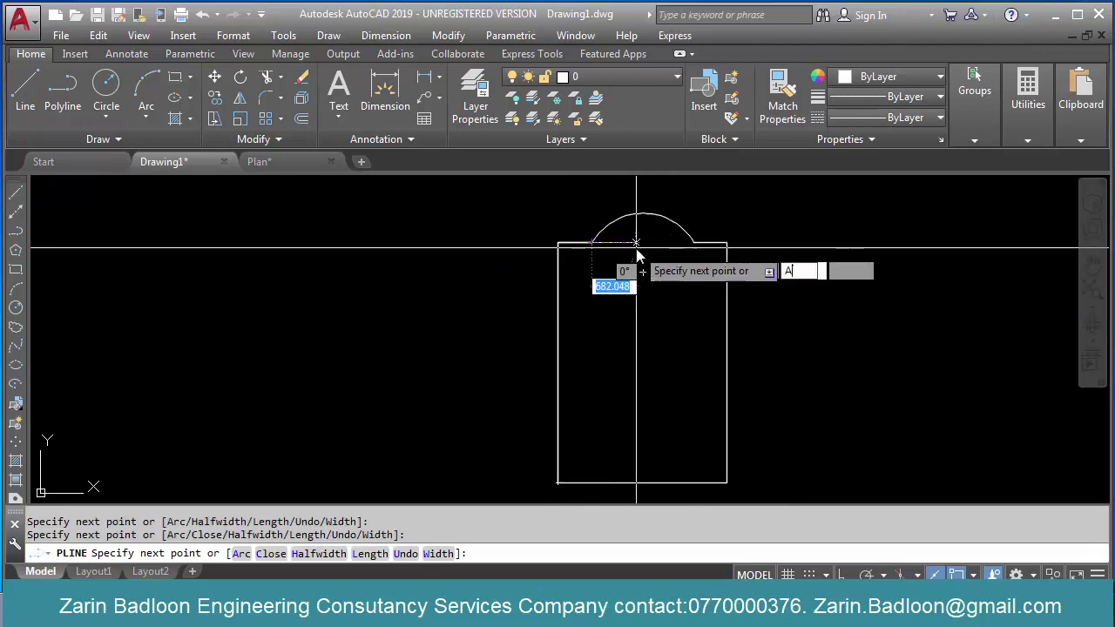
{"action": "key", "text": "Return"}
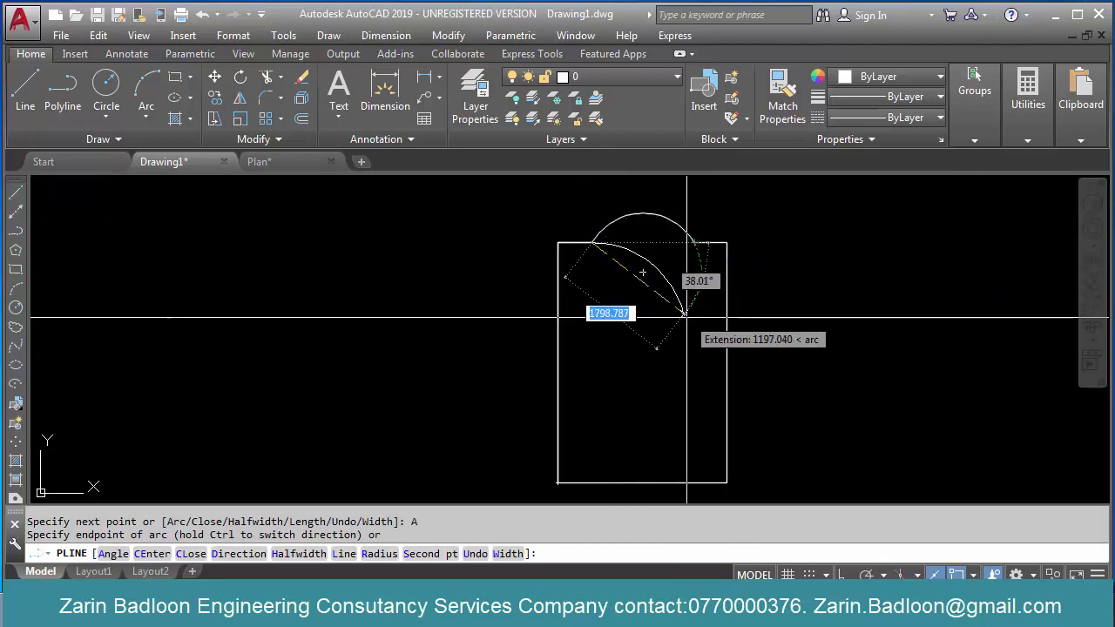
{"action": "scroll", "coordinate": [692, 249], "scroll_direction": "up", "scroll_amount": 4}
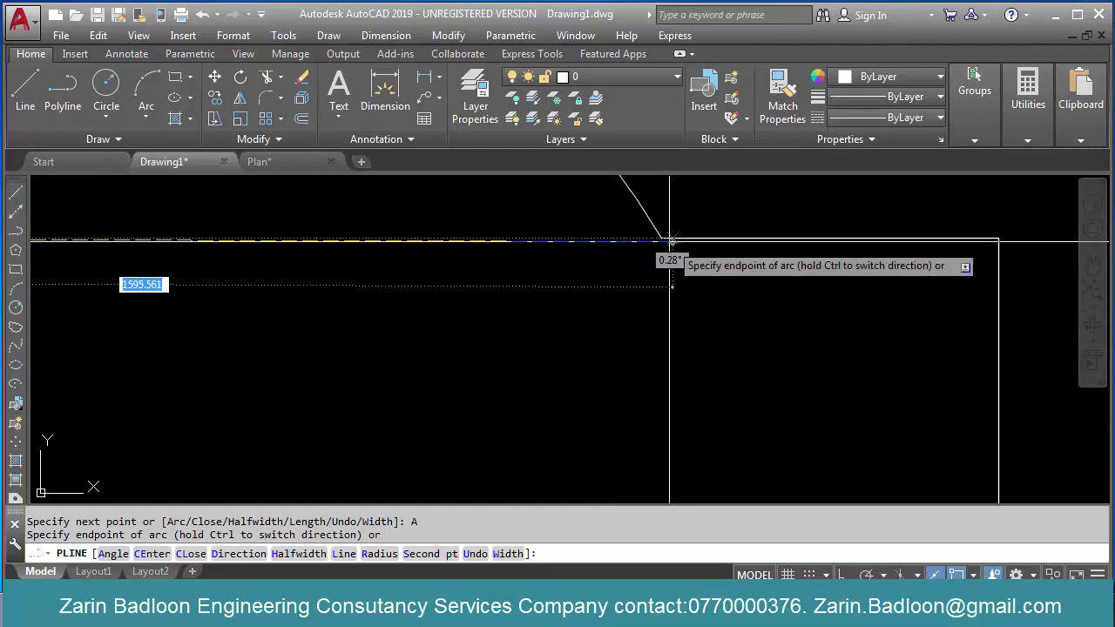
{"action": "right_click", "coordinate": [728, 347]}
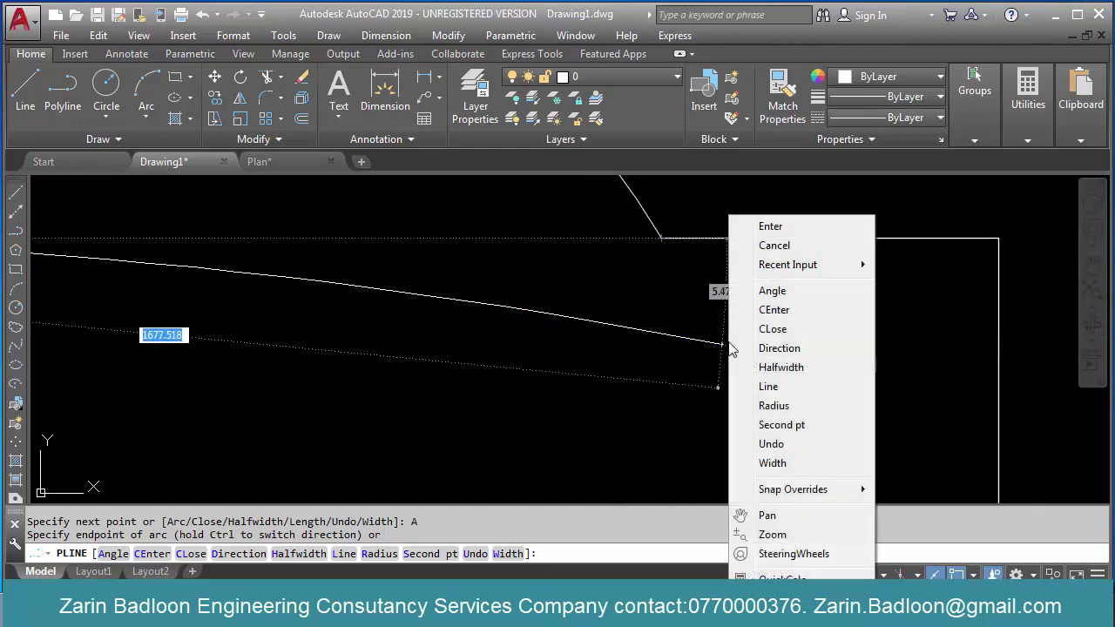
{"action": "left_click", "coordinate": [674, 330]}
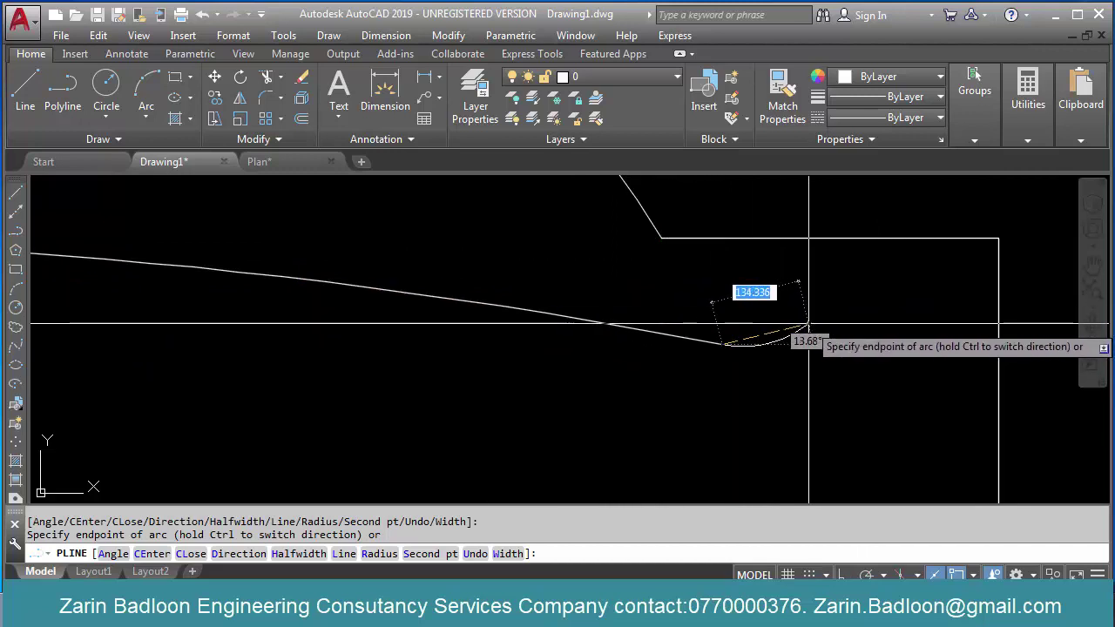
{"action": "key", "text": "ctrl+z"}
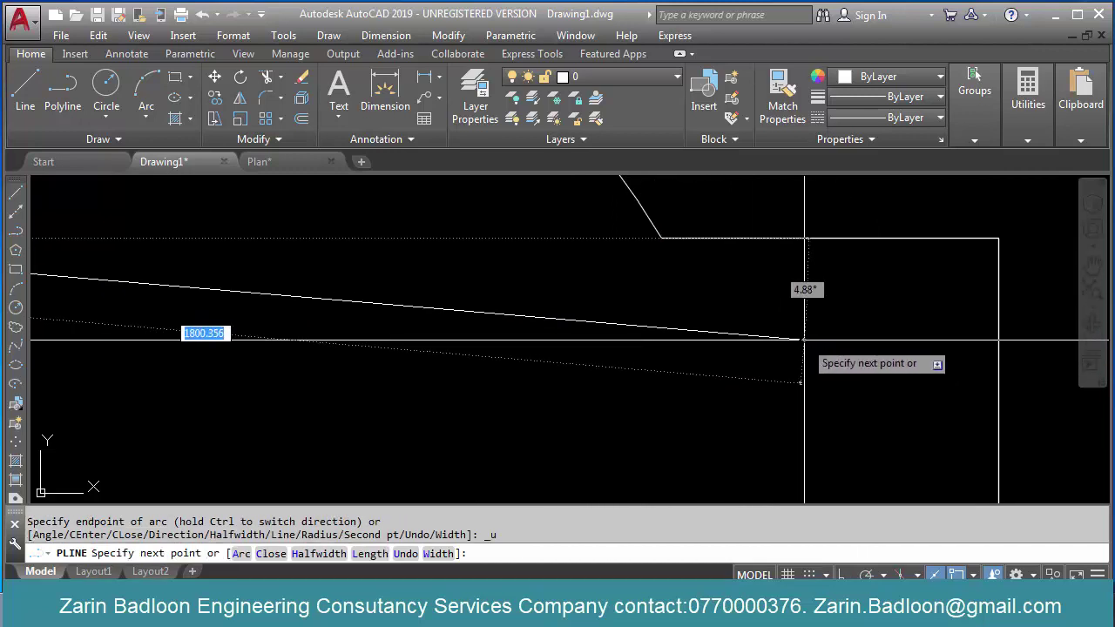
Step: Continue the polyline straight across to the arch's right end, along to the top-right corner and partway down the right side
{"action": "scroll", "coordinate": [804, 338], "scroll_direction": "down", "scroll_amount": 4}
{"action": "scroll", "coordinate": [743, 324], "scroll_direction": "up", "scroll_amount": 6}
{"action": "scroll", "coordinate": [842, 200], "scroll_direction": "up", "scroll_amount": 5}
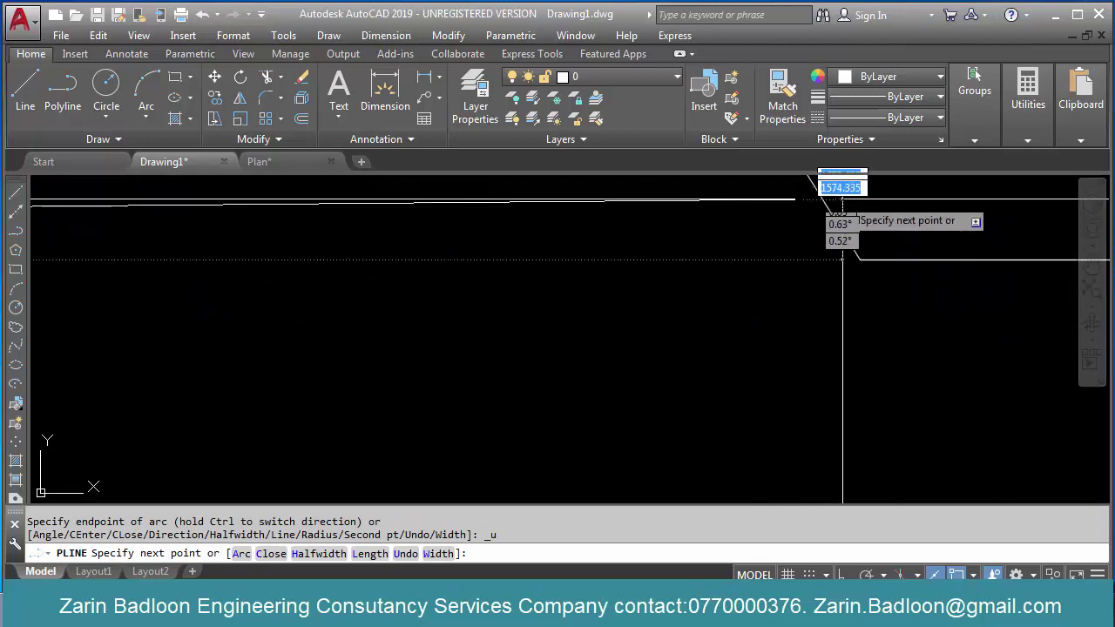
{"action": "left_click", "coordinate": [856, 253]}
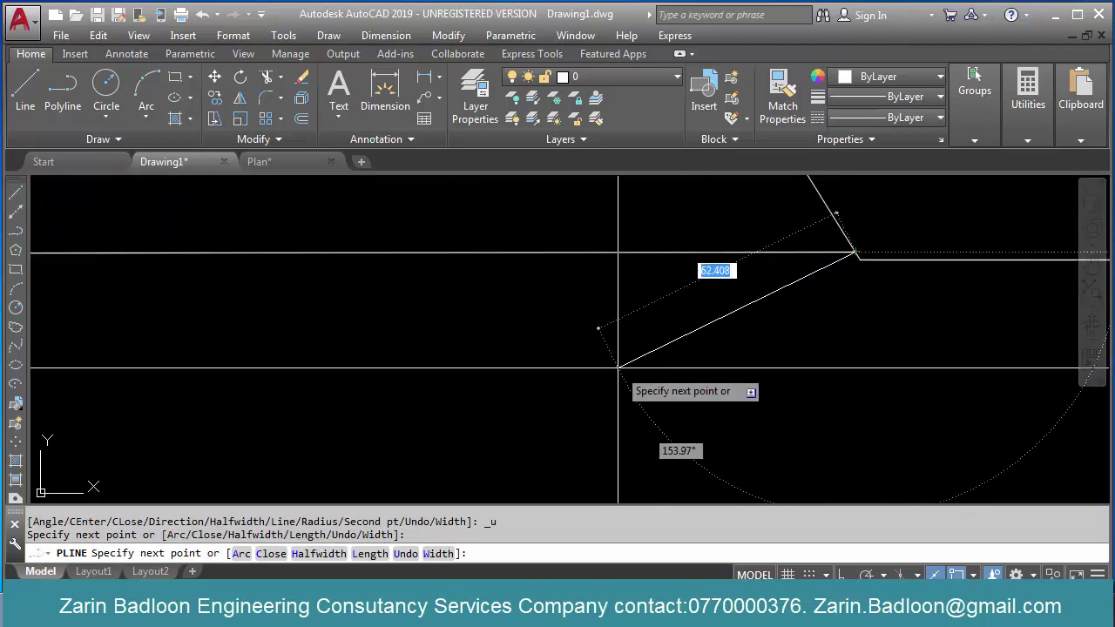
{"action": "scroll", "coordinate": [609, 362], "scroll_direction": "down", "scroll_amount": 6}
{"action": "type", "text": "L"}
{"action": "key", "text": "Return"}
{"action": "scroll", "coordinate": [566, 366], "scroll_direction": "up", "scroll_amount": 6}
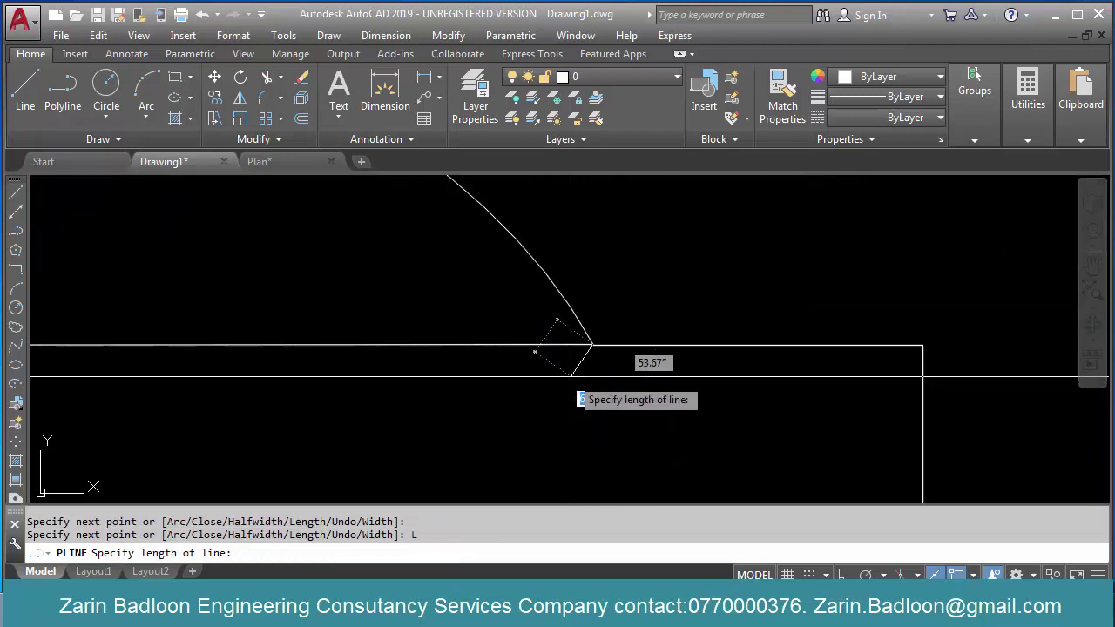
{"action": "left_click", "coordinate": [790, 396]}
{"action": "key", "text": "Return"}
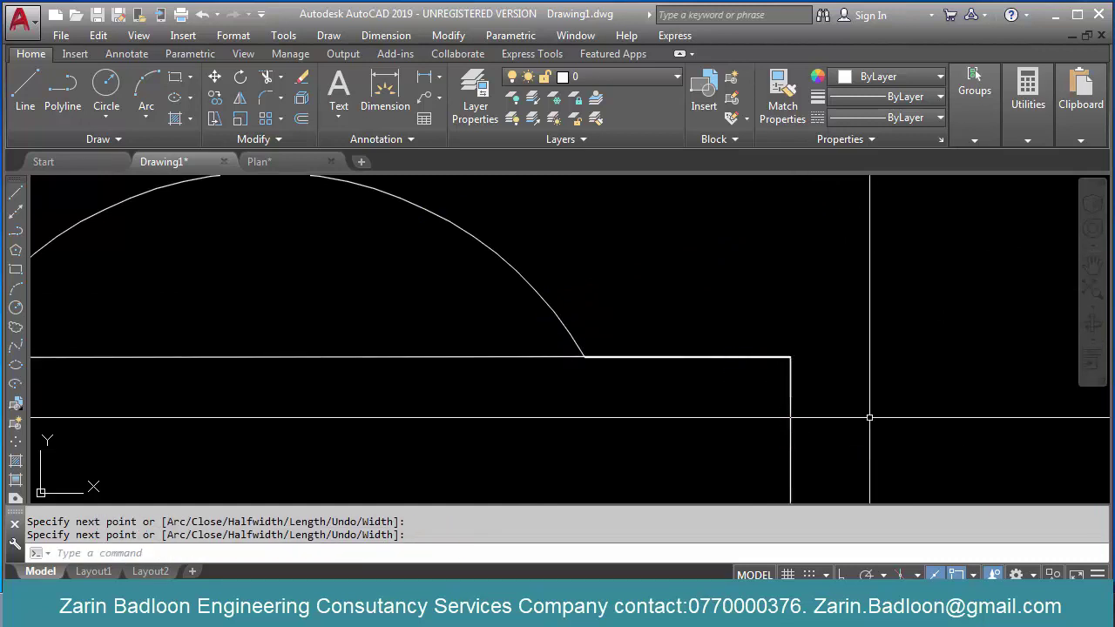
Step: Try stretching the straight segment beneath the arch downward by its midpoint, and undo the stretch and the whole polyline
{"action": "left_click", "coordinate": [545, 357]}
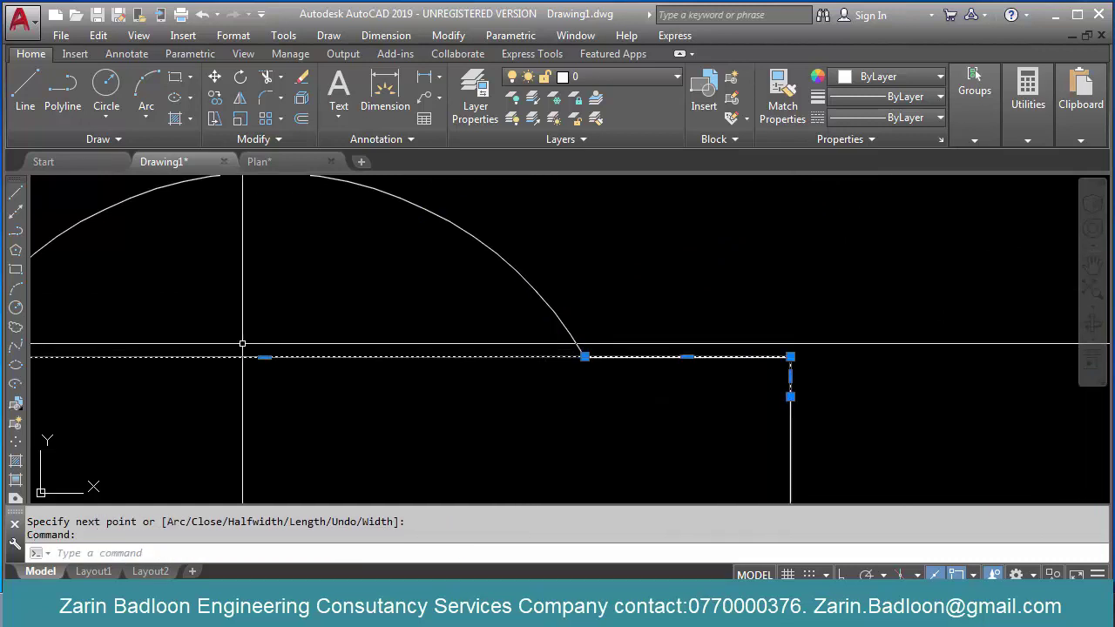
{"action": "left_click", "coordinate": [265, 358]}
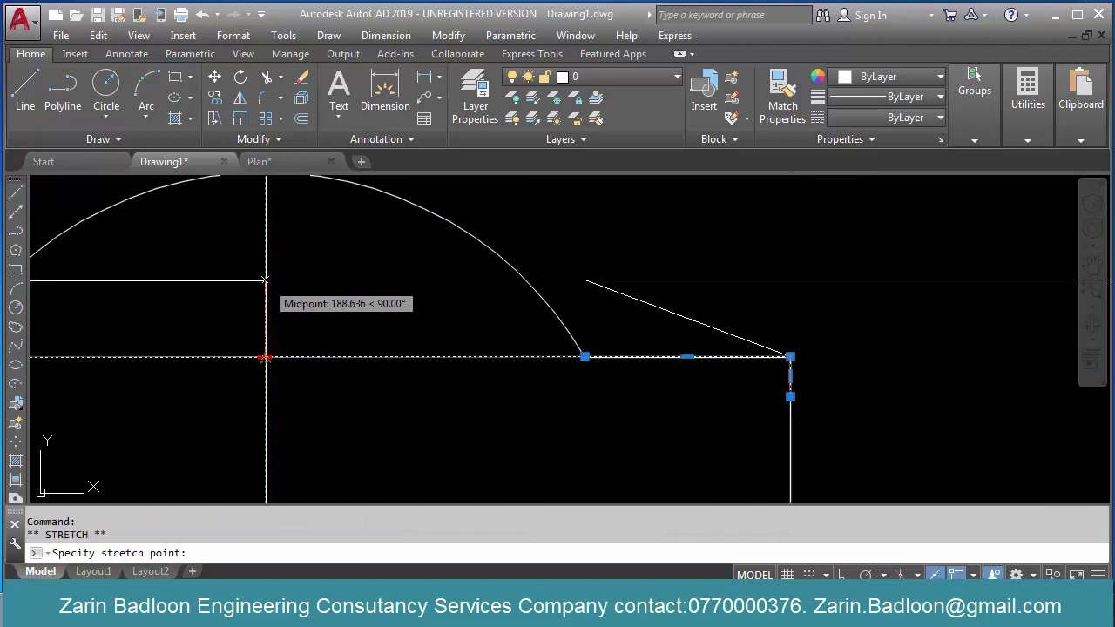
{"action": "scroll", "coordinate": [273, 279], "scroll_direction": "down", "scroll_amount": 4}
{"action": "scroll", "coordinate": [300, 306], "scroll_direction": "up", "scroll_amount": 6}
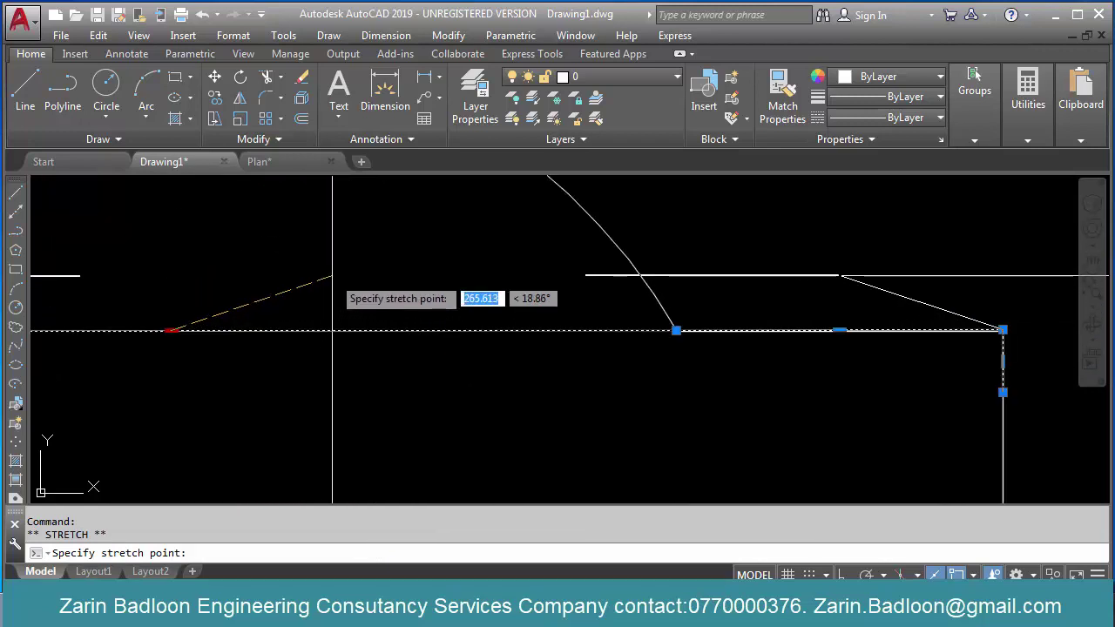
{"action": "scroll", "coordinate": [335, 321], "scroll_direction": "down", "scroll_amount": 4}
{"action": "scroll", "coordinate": [336, 338], "scroll_direction": "up", "scroll_amount": 4}
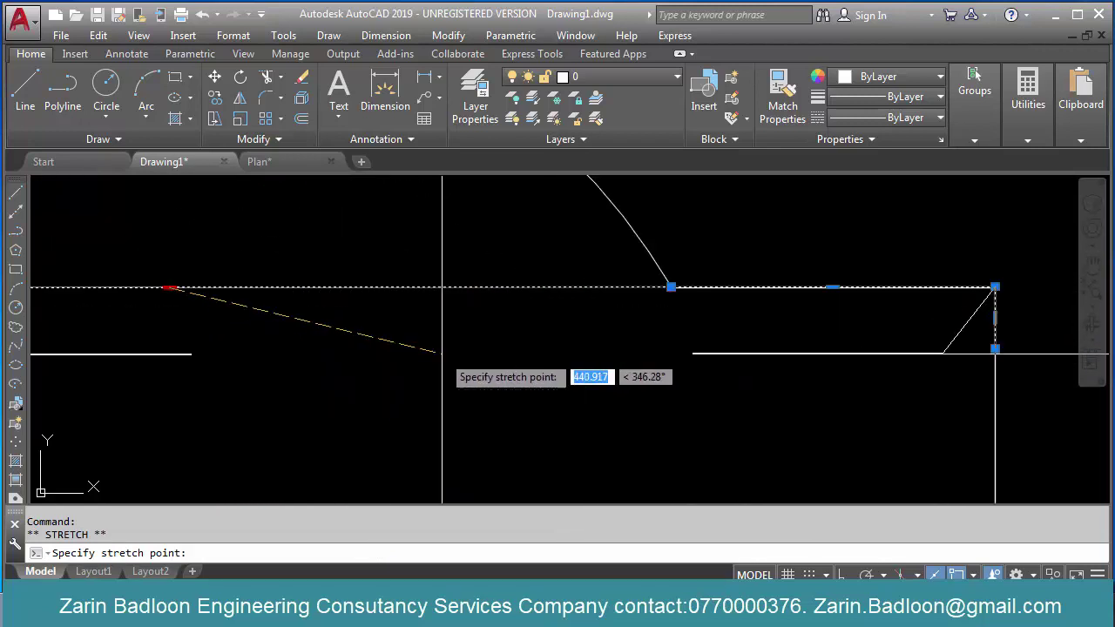
{"action": "left_click", "coordinate": [410, 356]}
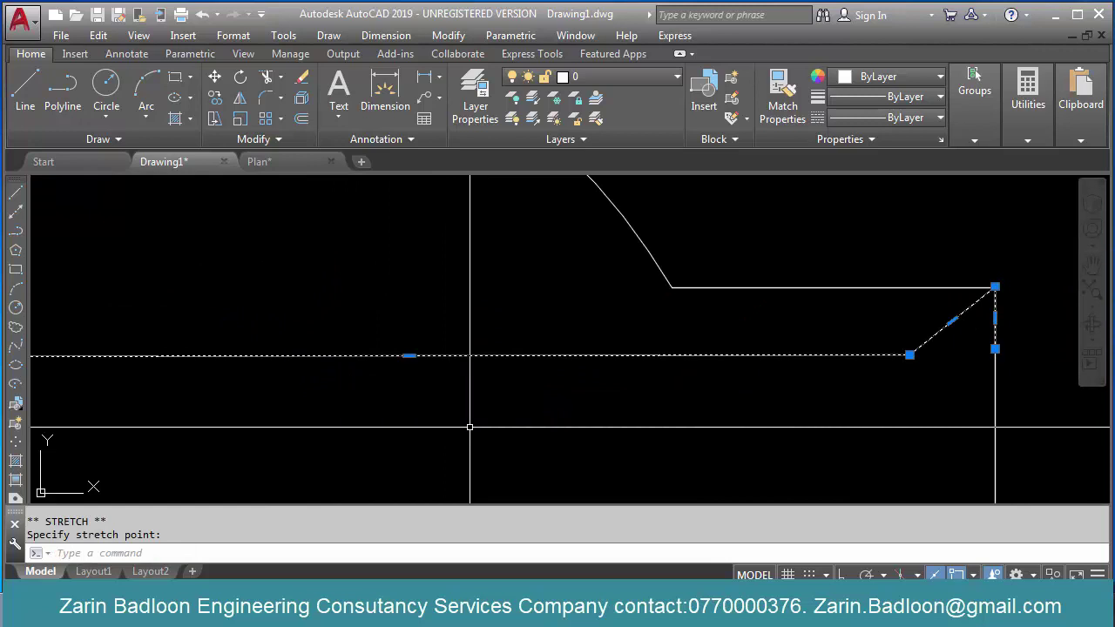
{"action": "key", "text": "ctrl+z"}
{"action": "key", "text": "ctrl+z"}
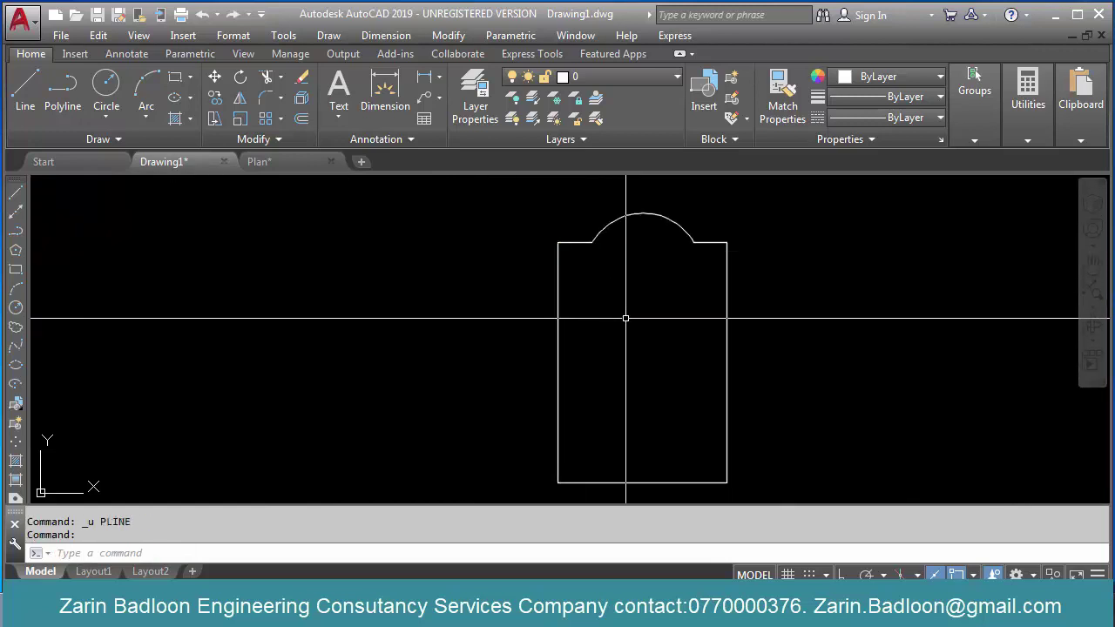
Step: Draw a polyline from the outline's bottom-left corner up the left side to the arch's left end, adding an arc segment to the arch's right end
{"action": "type", "text": "L"}
{"action": "key", "text": "Return"}
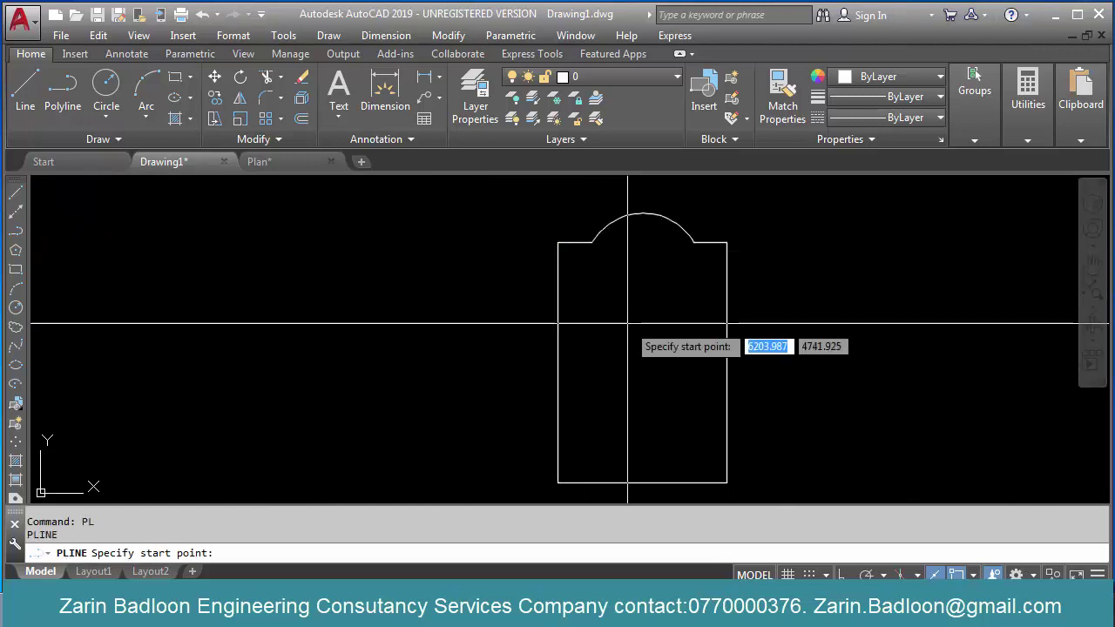
{"action": "left_click", "coordinate": [557, 482]}
{"action": "left_click", "coordinate": [558, 242]}
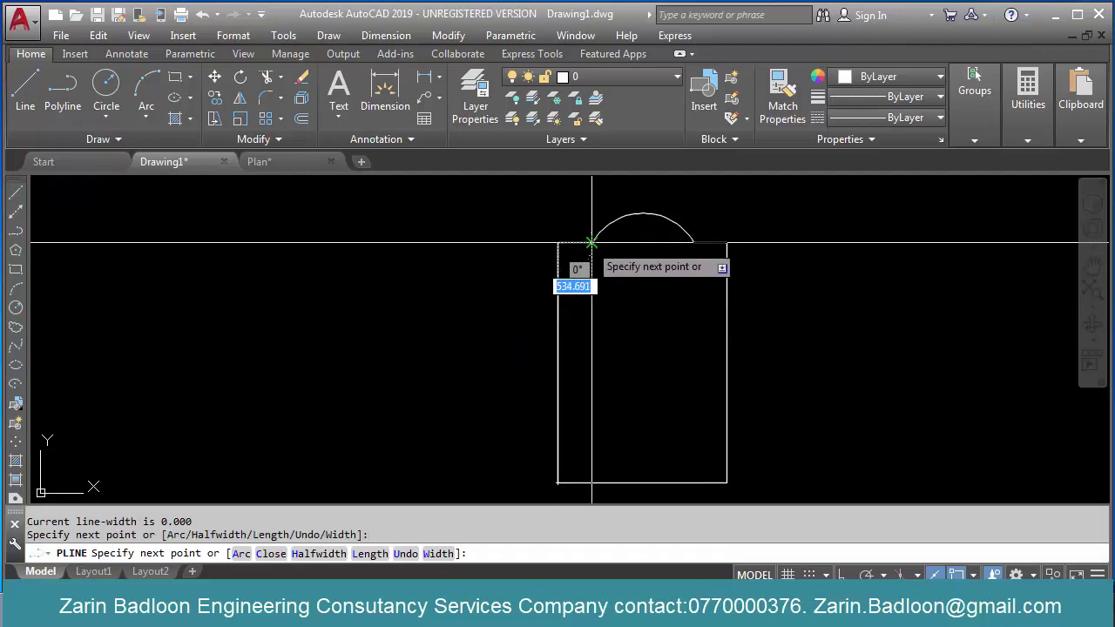
{"action": "left_click", "coordinate": [592, 242]}
{"action": "scroll", "coordinate": [650, 284], "scroll_direction": "up", "scroll_amount": 8}
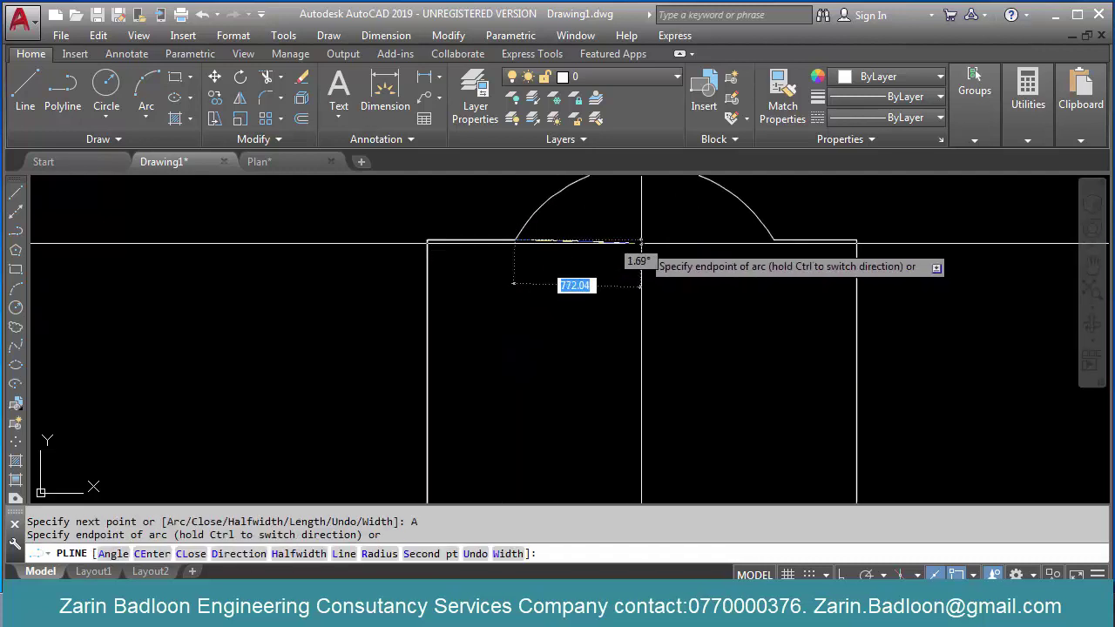
{"action": "left_click", "coordinate": [774, 204]}
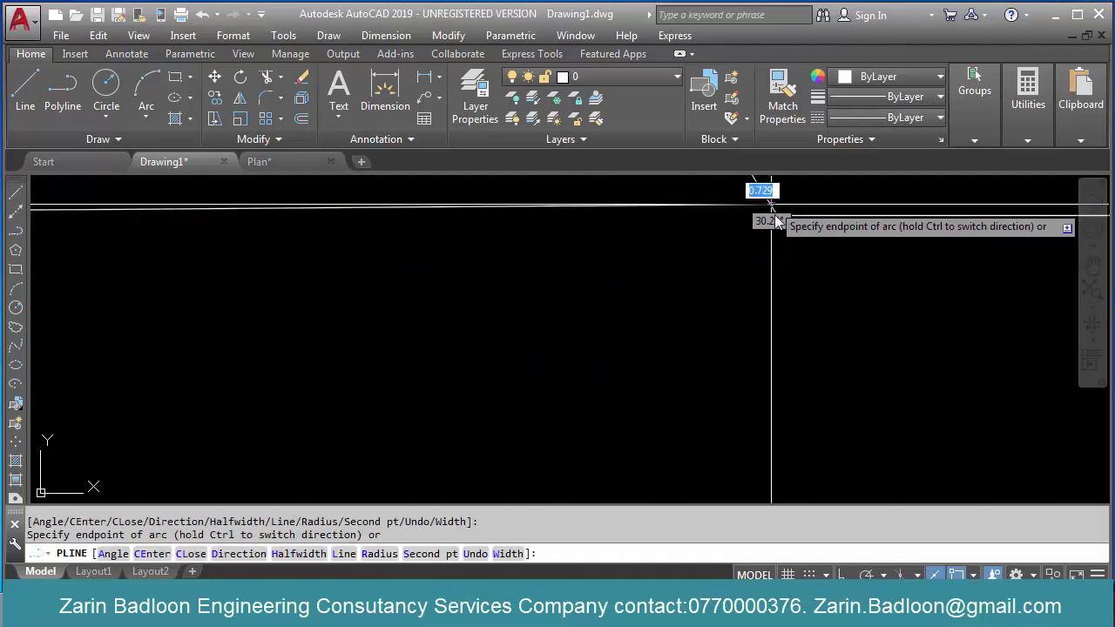
Step: Switch the polyline to line segments and continue it to the top-right corner and partway down the right side, ending it there
{"action": "scroll", "coordinate": [658, 298], "scroll_direction": "down", "scroll_amount": 4}
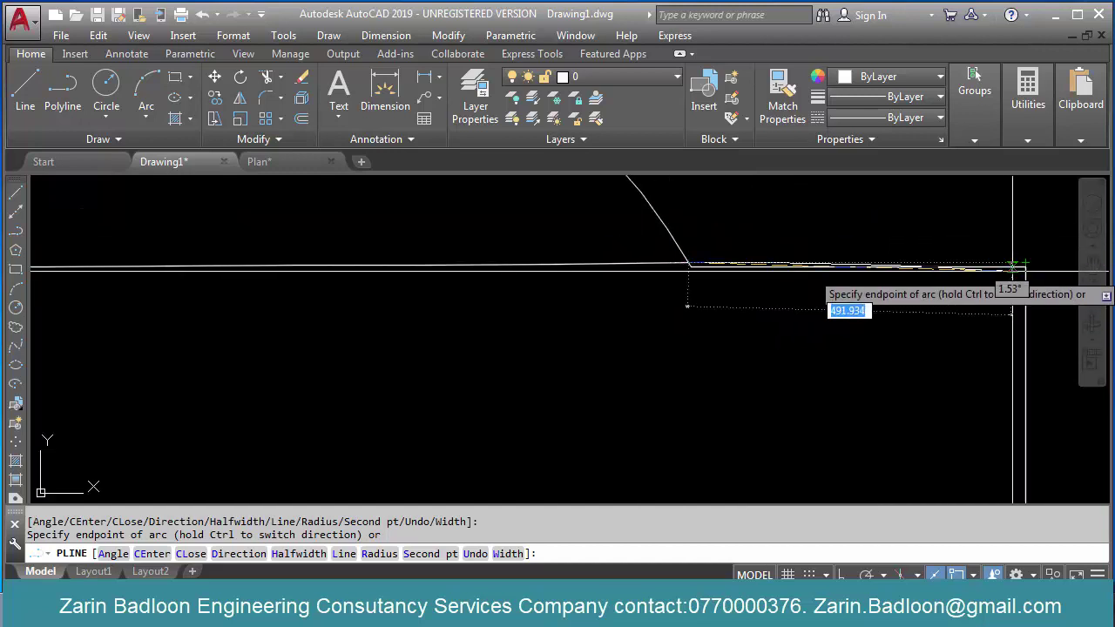
{"action": "type", "text": "L"}
{"action": "key", "text": "Return"}
{"action": "scroll", "coordinate": [993, 262], "scroll_direction": "down", "scroll_amount": 9}
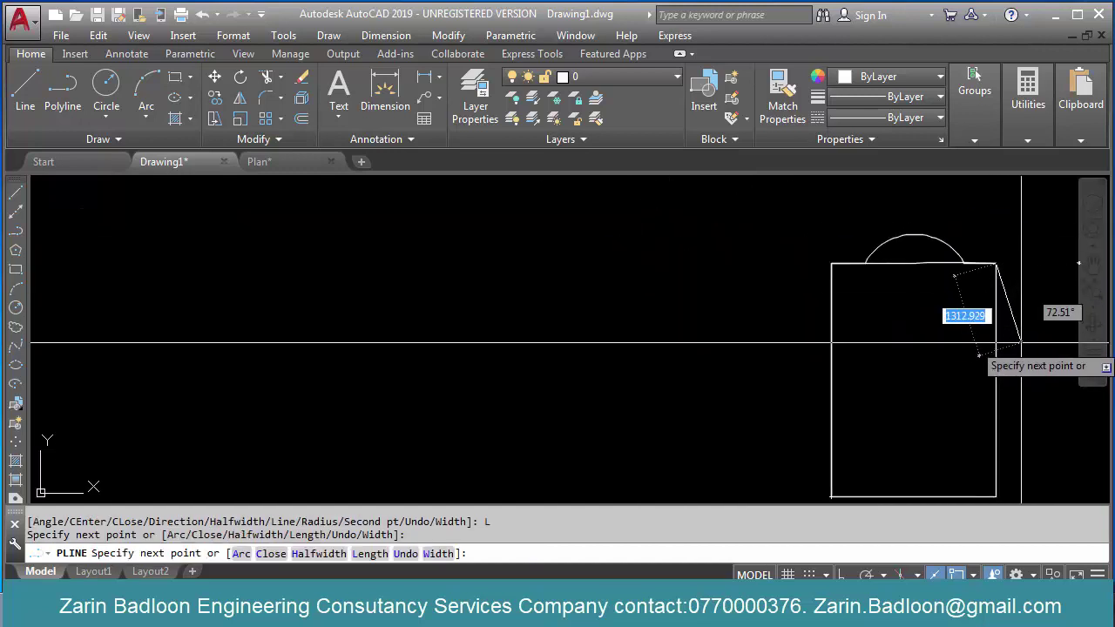
{"action": "key", "text": "Return"}
Step: Stretch the midpoint of the polyline's nearly flat arc segment up to the top of the existing arch
{"action": "scroll", "coordinate": [931, 255], "scroll_direction": "up", "scroll_amount": 4}
{"action": "left_click", "coordinate": [929, 291]}
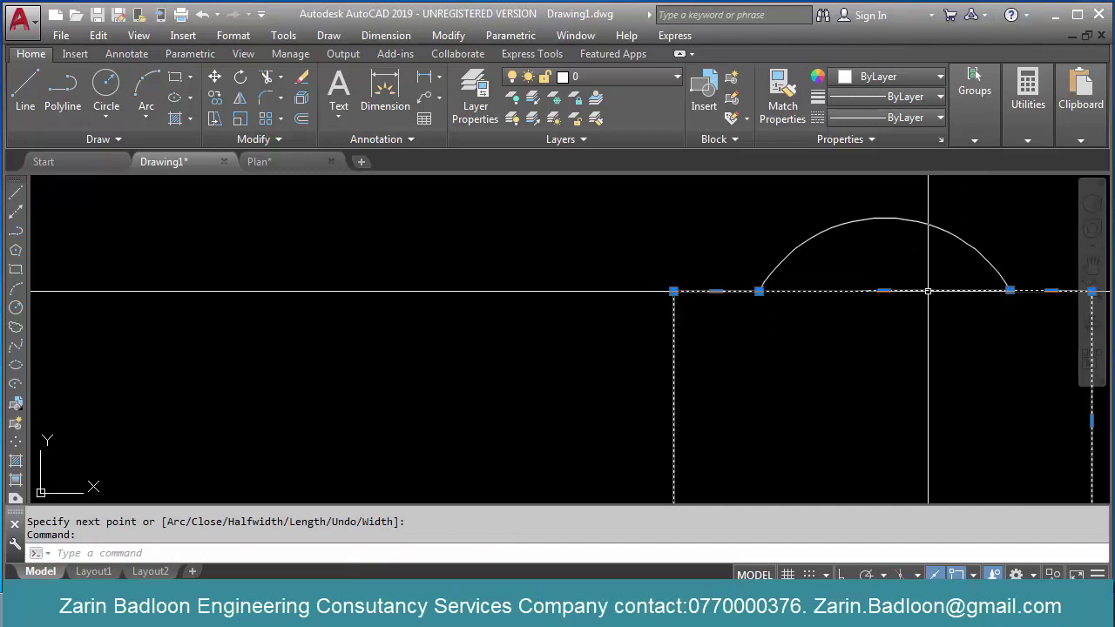
{"action": "left_click", "coordinate": [884, 293]}
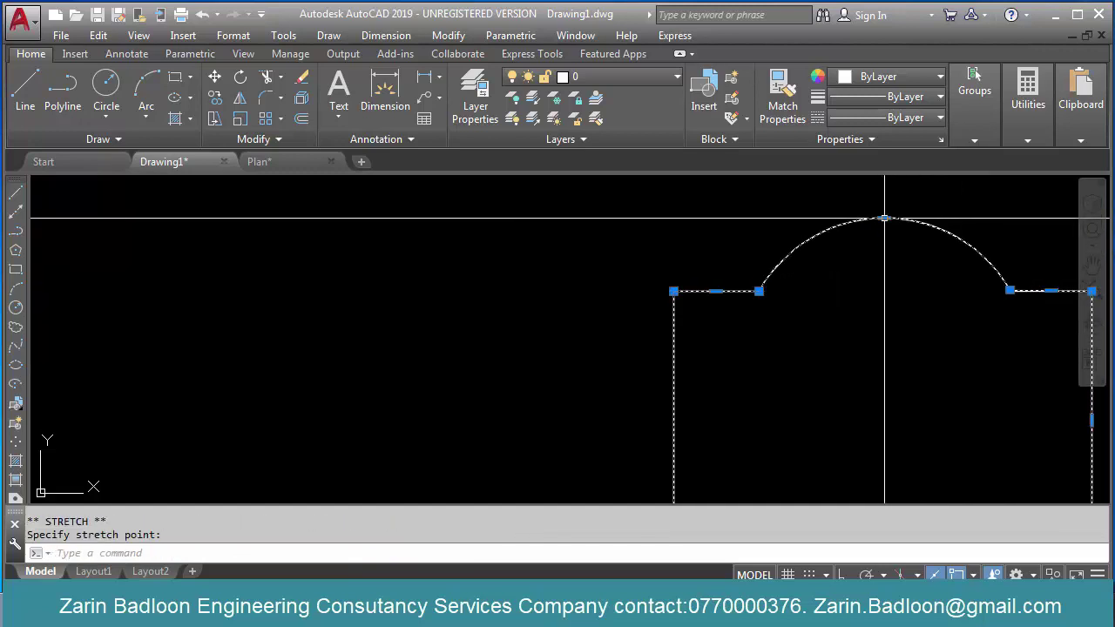
{"action": "middle_click_drag", "start_coordinate": [943, 315], "coordinate": [854, 332]}
{"action": "scroll", "coordinate": [759, 287], "scroll_direction": "up", "scroll_amount": 6}
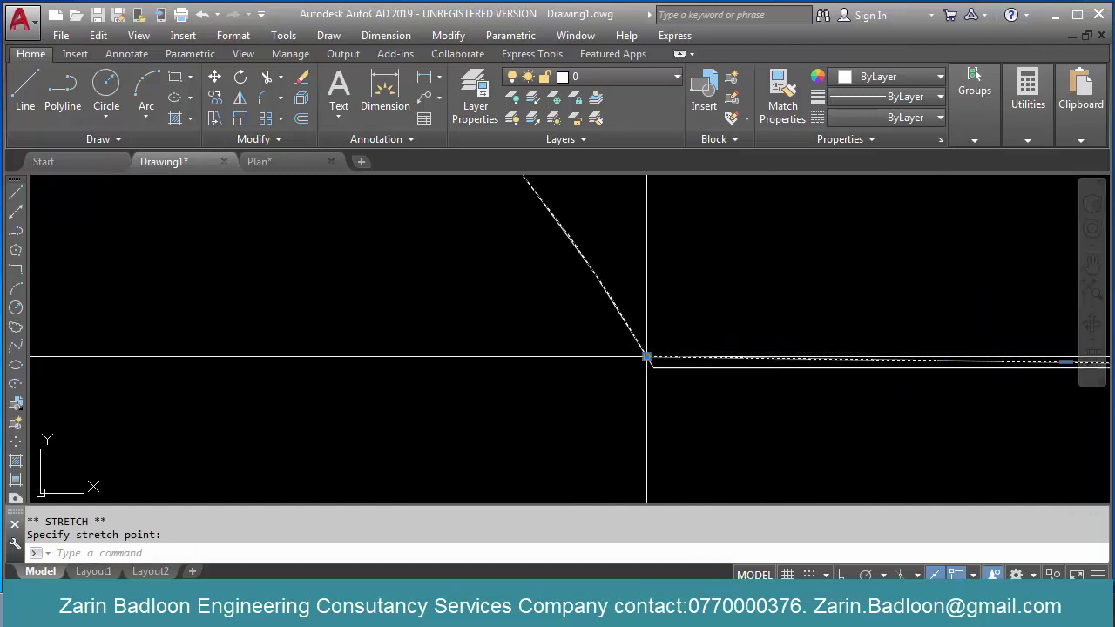
{"action": "key", "text": "Escape"}
{"action": "scroll", "coordinate": [650, 357], "scroll_direction": "down", "scroll_amount": 6}
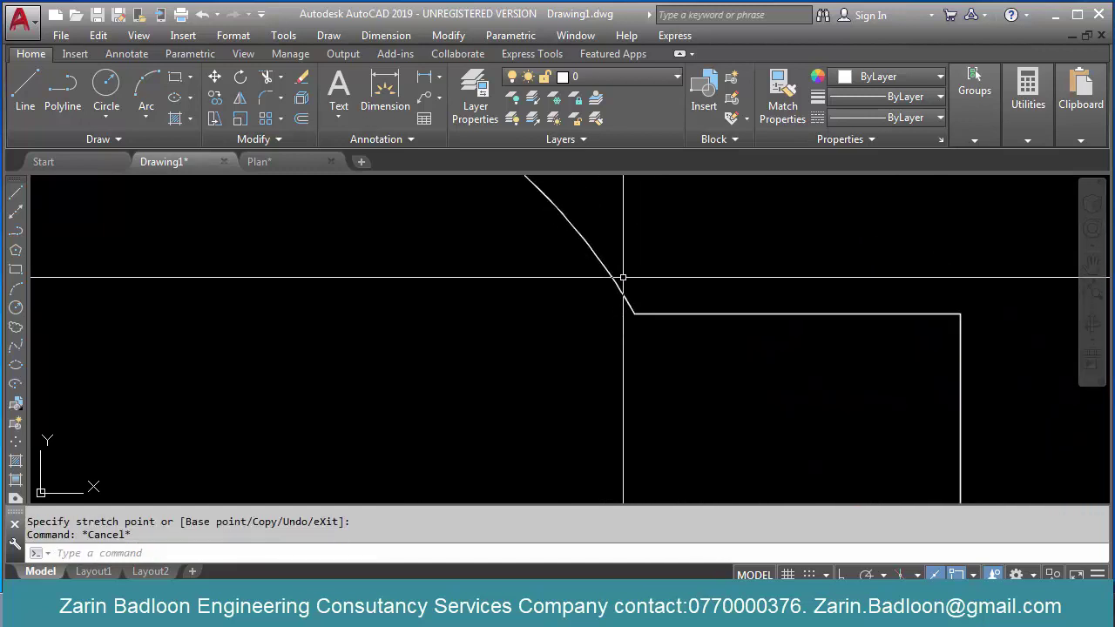
Step: Convert the polyline's arched segment to a straight line segment
{"action": "left_click", "coordinate": [613, 281]}
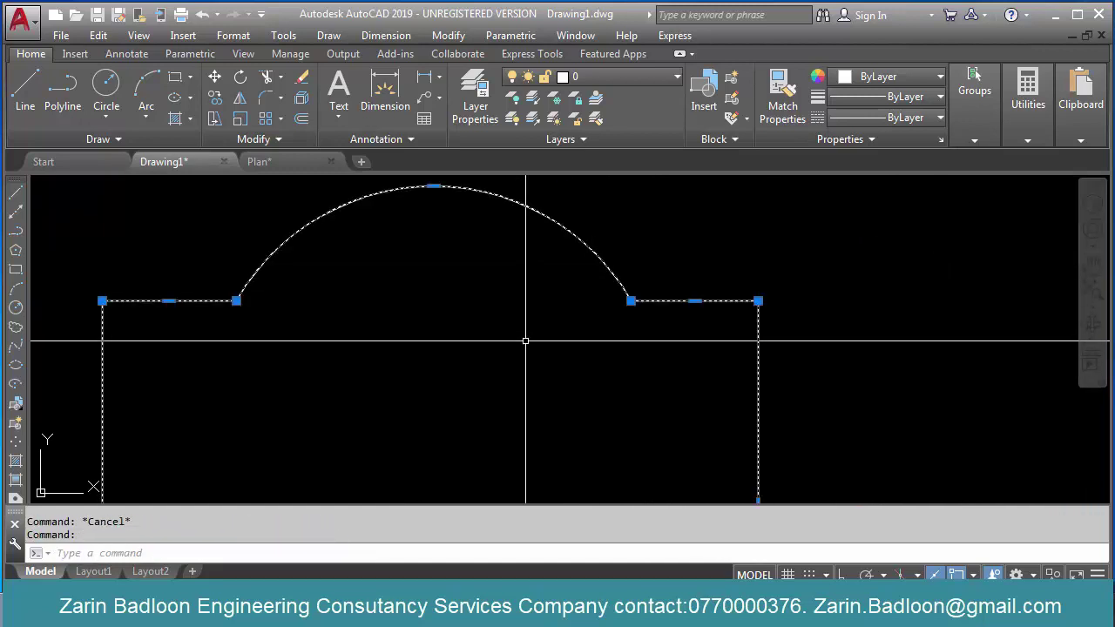
{"action": "mouse_move", "coordinate": [434, 186]}
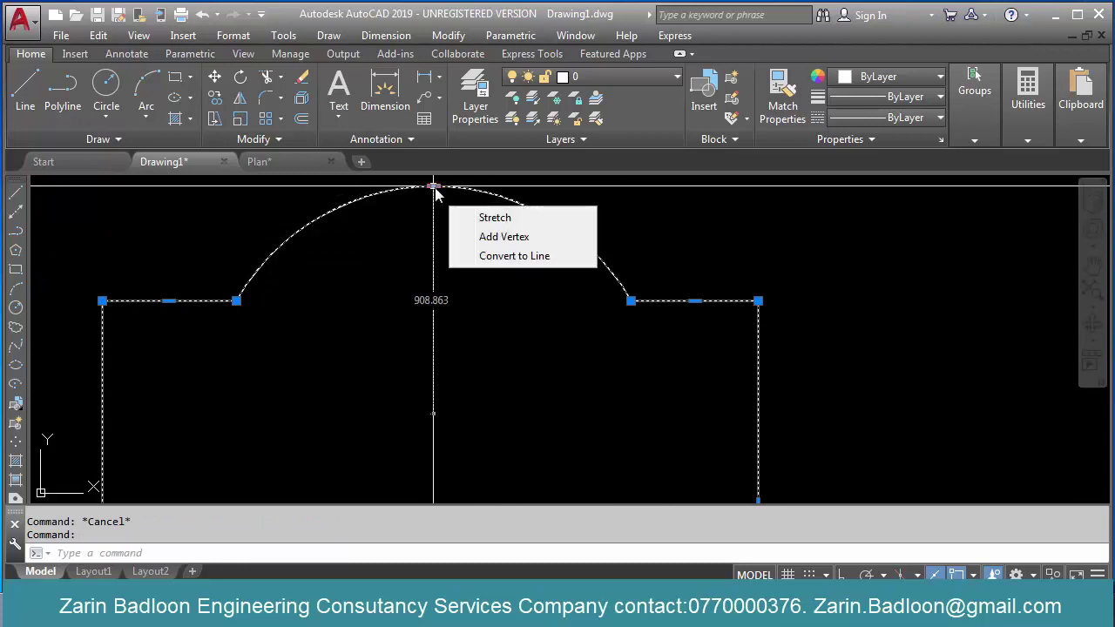
{"action": "left_click", "coordinate": [514, 256]}
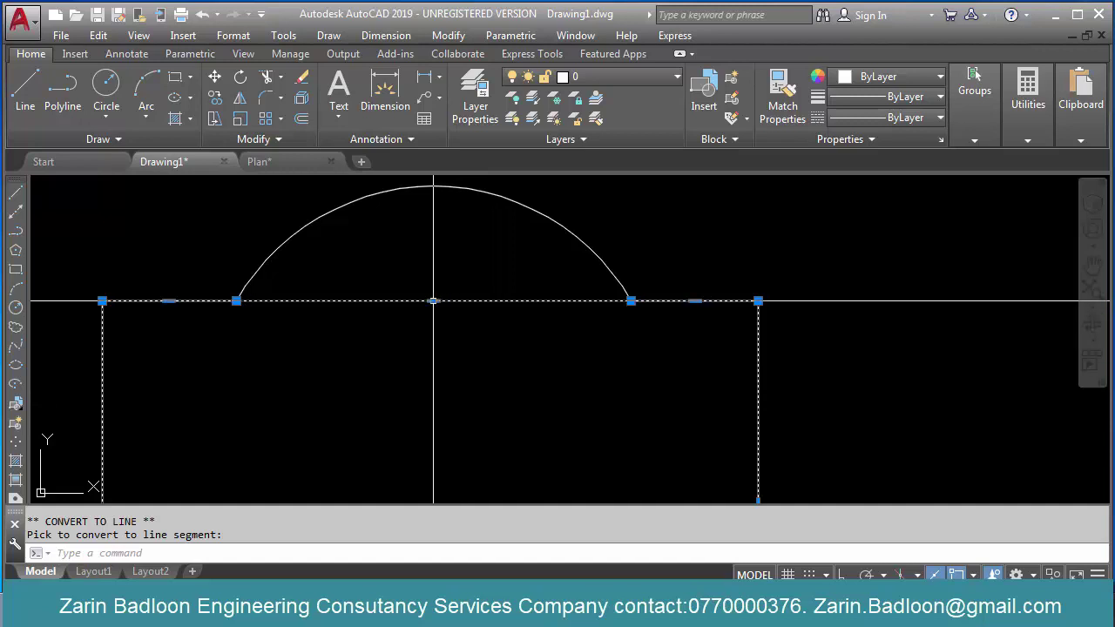
Step: Convert the straight segment beneath the arch back to an arc with its midpoint at the arch's top, and select the polyline
{"action": "mouse_move", "coordinate": [434, 302]}
{"action": "left_click", "coordinate": [491, 375]}
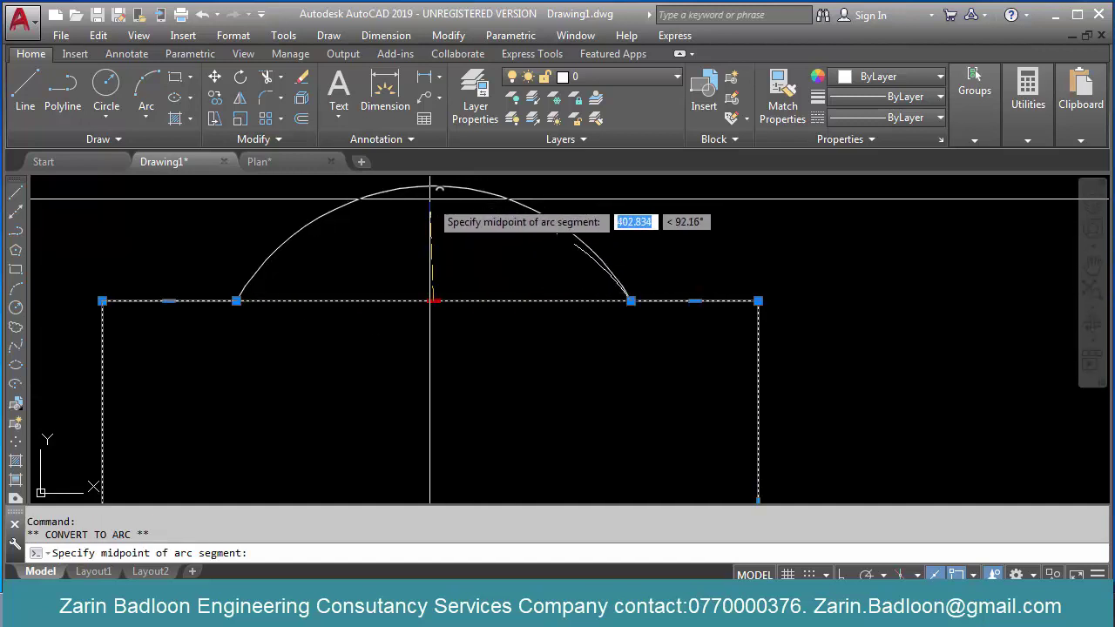
{"action": "key", "text": "Escape"}
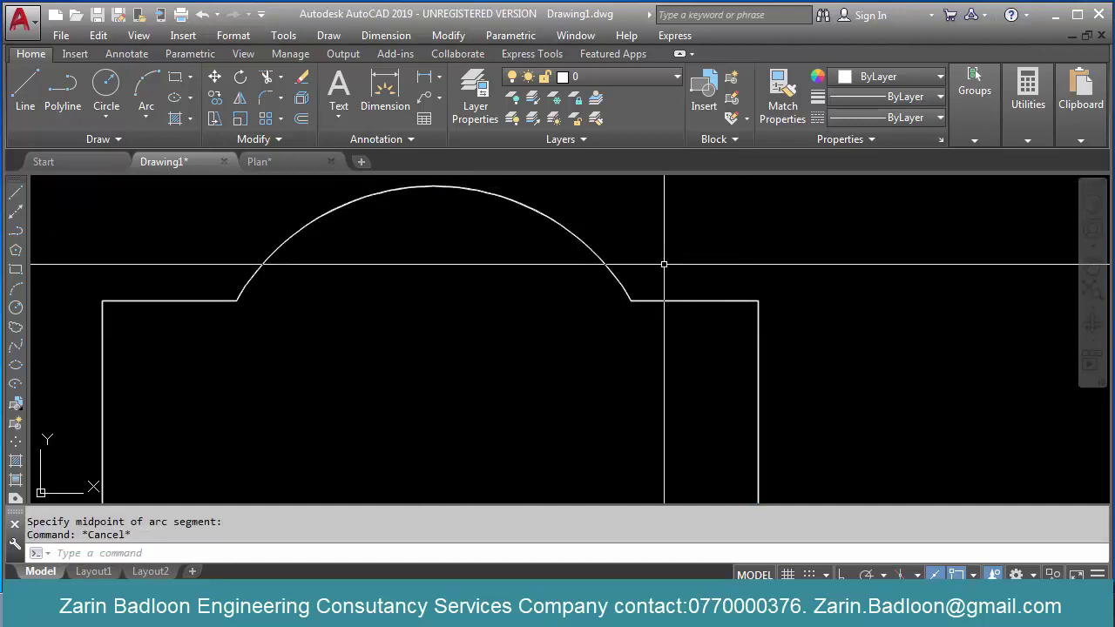
{"action": "left_click", "coordinate": [629, 301]}
{"action": "scroll", "coordinate": [629, 300], "scroll_direction": "down", "scroll_amount": 5}
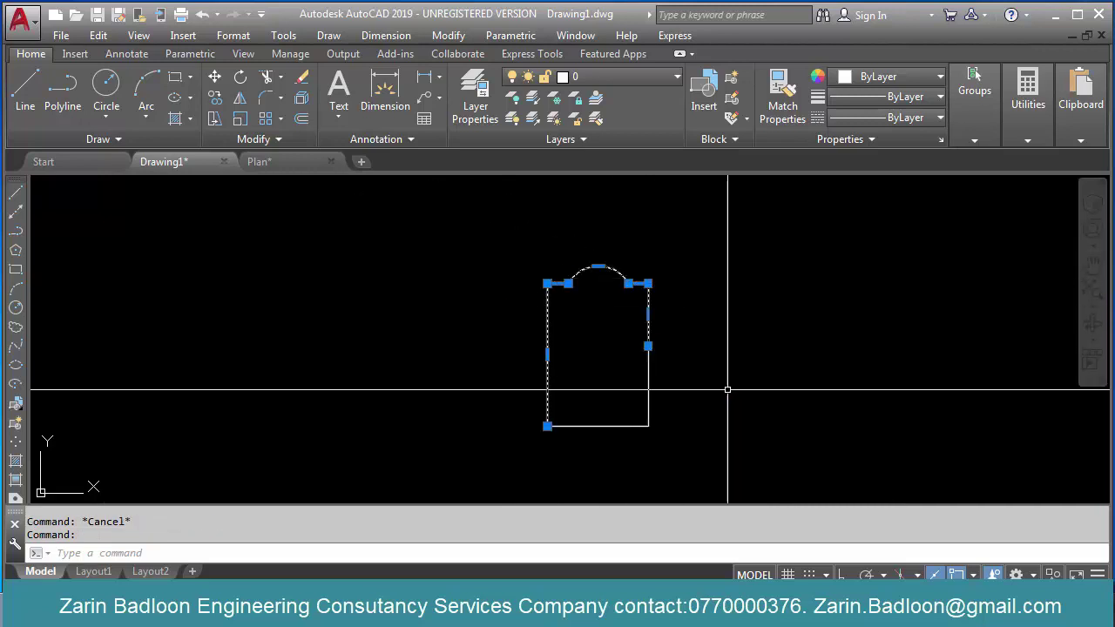
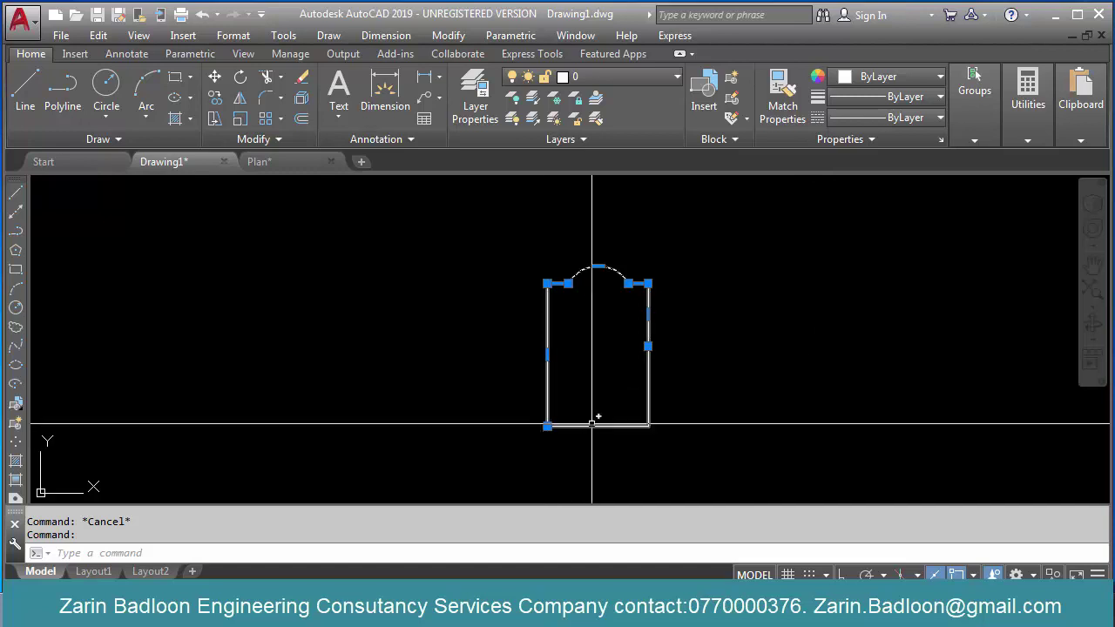
Step: Erase the arched outline with all its overlapping lines and polylines
{"action": "left_click", "coordinate": [651, 390]}
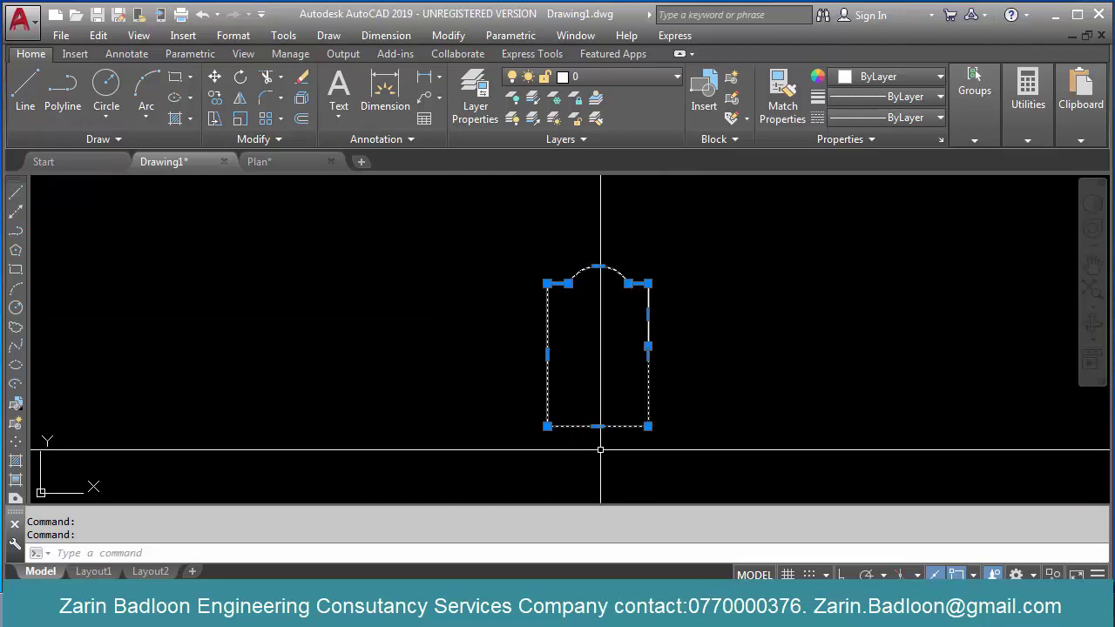
{"action": "key", "text": "Escape"}
{"action": "type", "text": "e"}
{"action": "key", "text": "Return"}
{"action": "left_click", "coordinate": [716, 251]}
{"action": "left_click", "coordinate": [513, 430]}
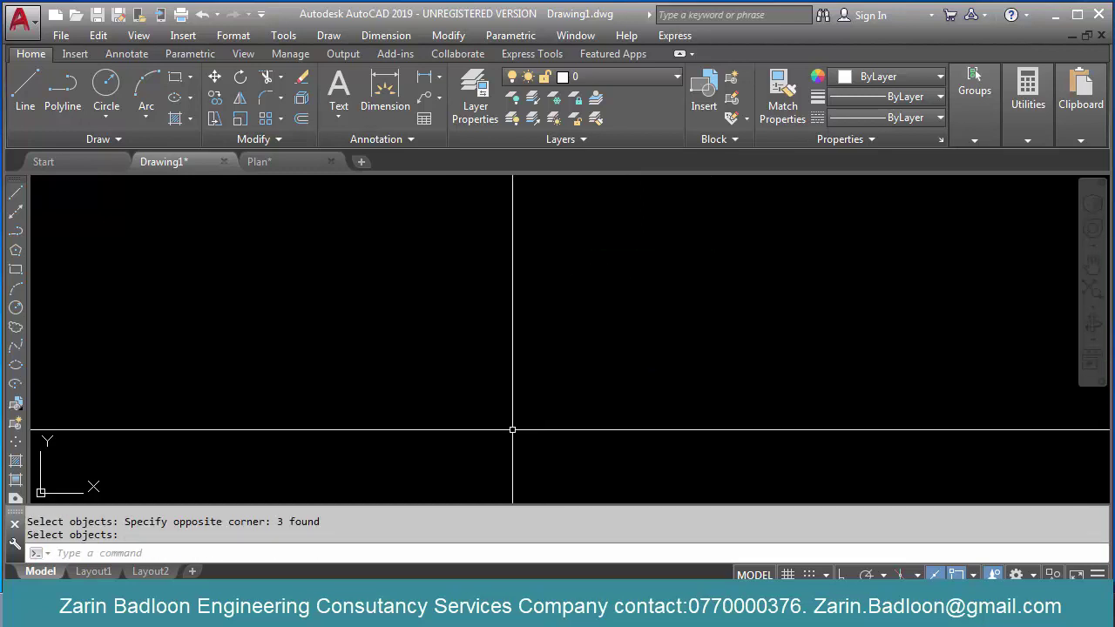
Step: Draw an open two-segment polyline with a long, slightly rising segment followed by a shorter, steep upward one
{"action": "key", "text": "Escape"}
{"action": "type", "text": "pl"}
{"action": "key", "text": "Return"}
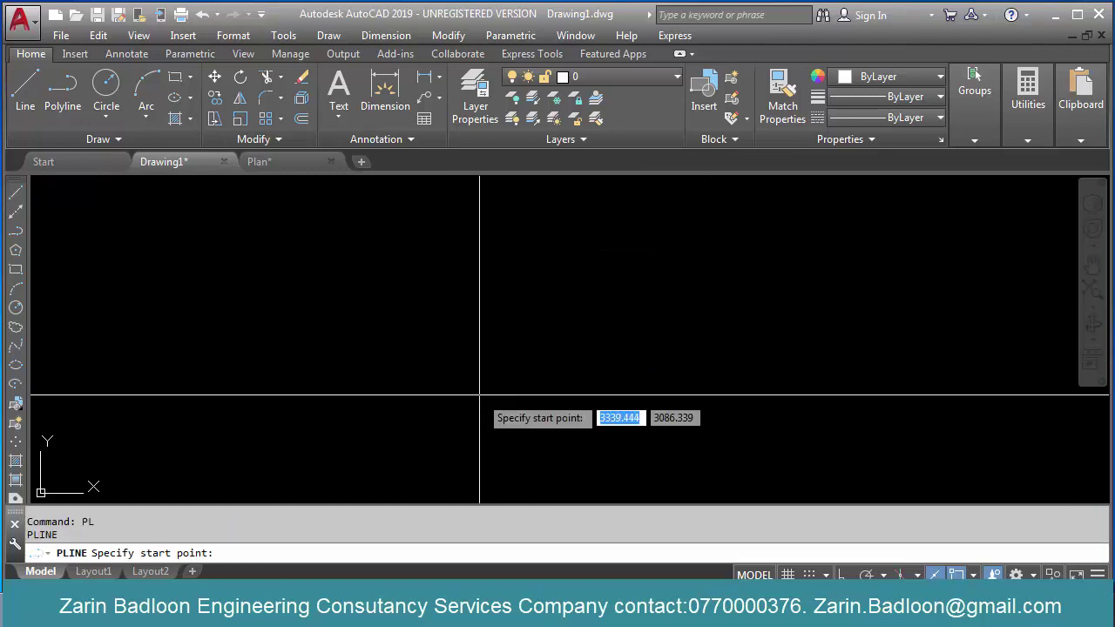
{"action": "left_click", "coordinate": [367, 435]}
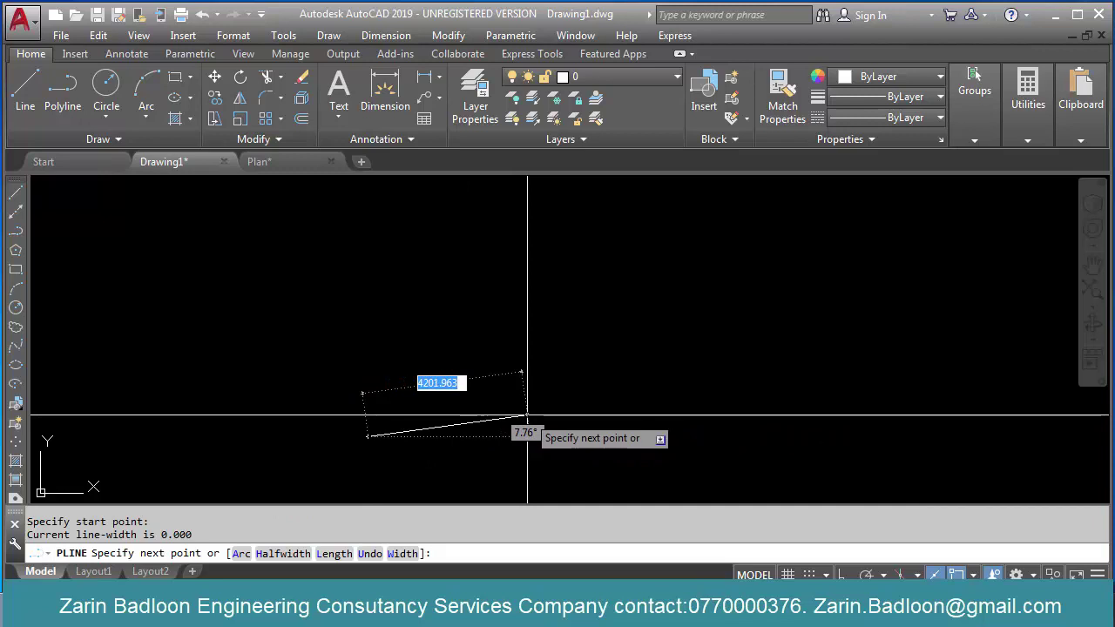
{"action": "left_click", "coordinate": [571, 403]}
{"action": "left_click", "coordinate": [600, 305]}
{"action": "key", "text": "Return"}
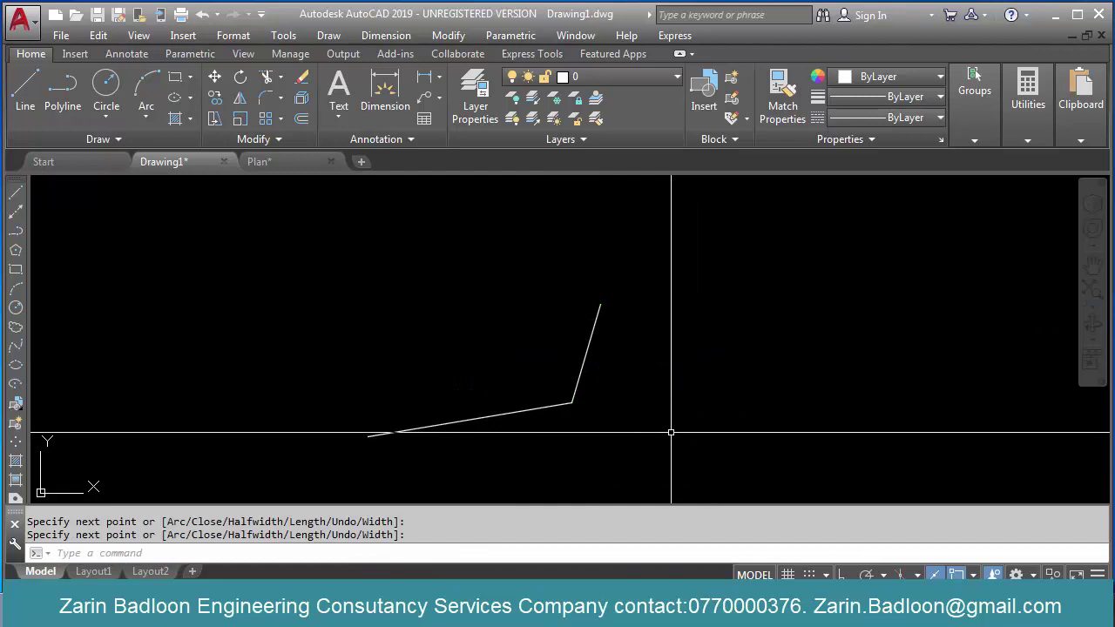
Step: Start a second polyline just right of the first one's corner, with starting width 150 and ending width 300
{"action": "key", "text": "Return"}
{"action": "left_click", "coordinate": [613, 423]}
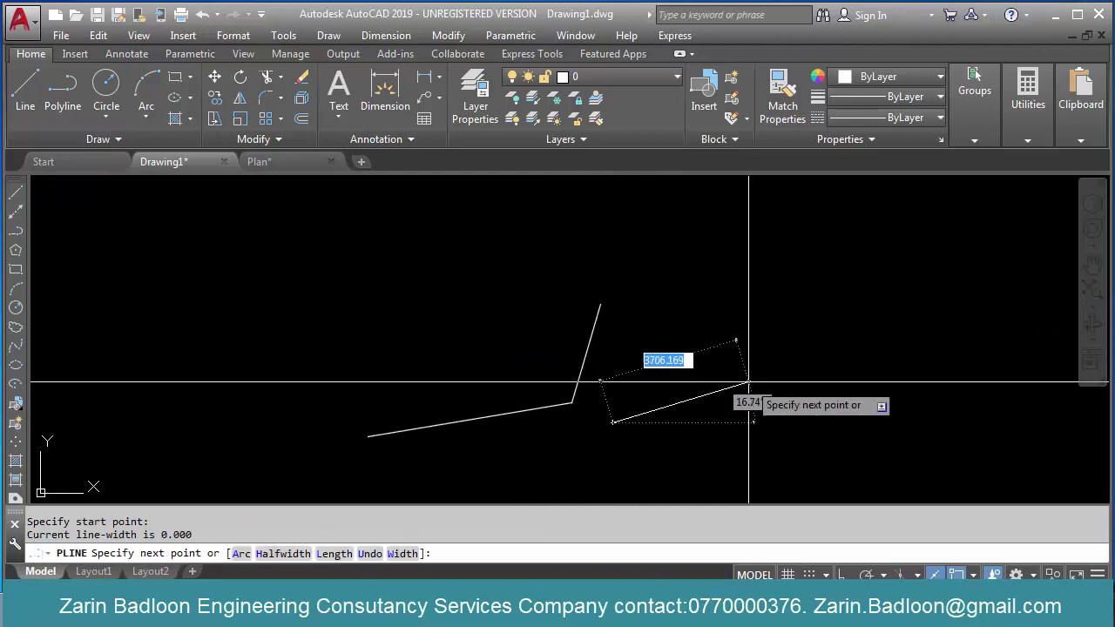
{"action": "type", "text": "W"}
{"action": "key", "text": "Return"}
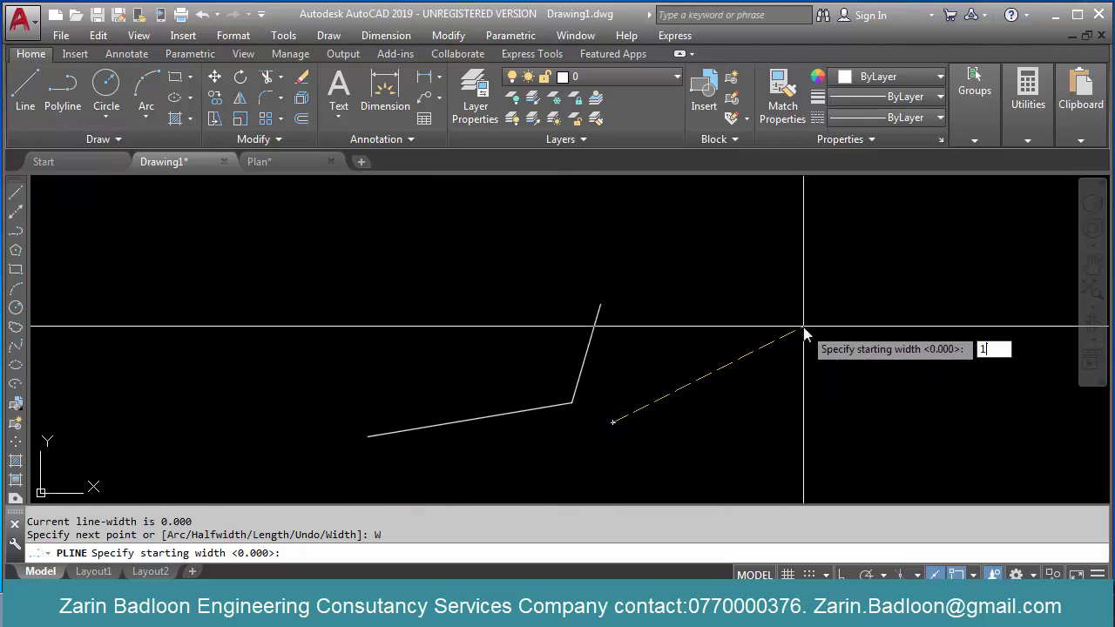
{"action": "key", "text": "Return"}
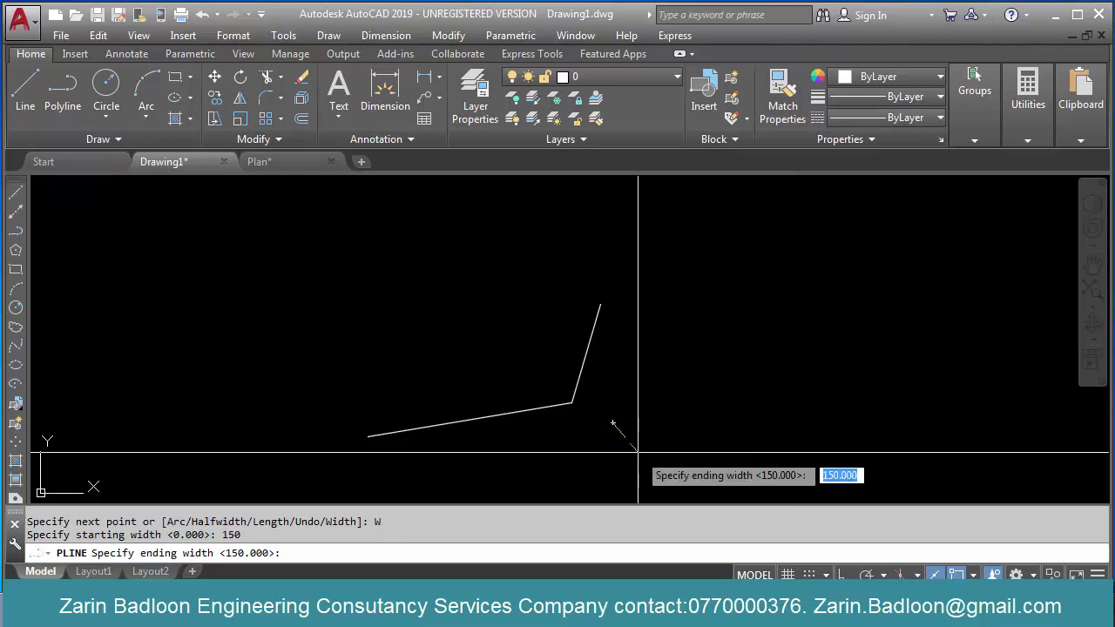
{"action": "scroll", "coordinate": [640, 462], "scroll_direction": "up", "scroll_amount": 5}
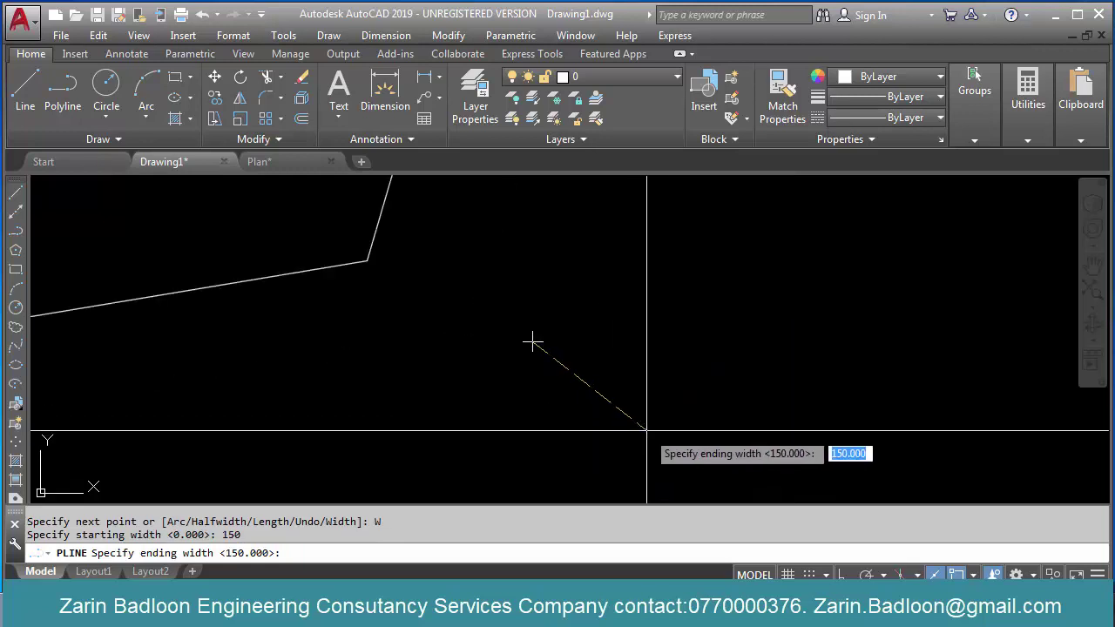
{"action": "key", "text": "Return"}
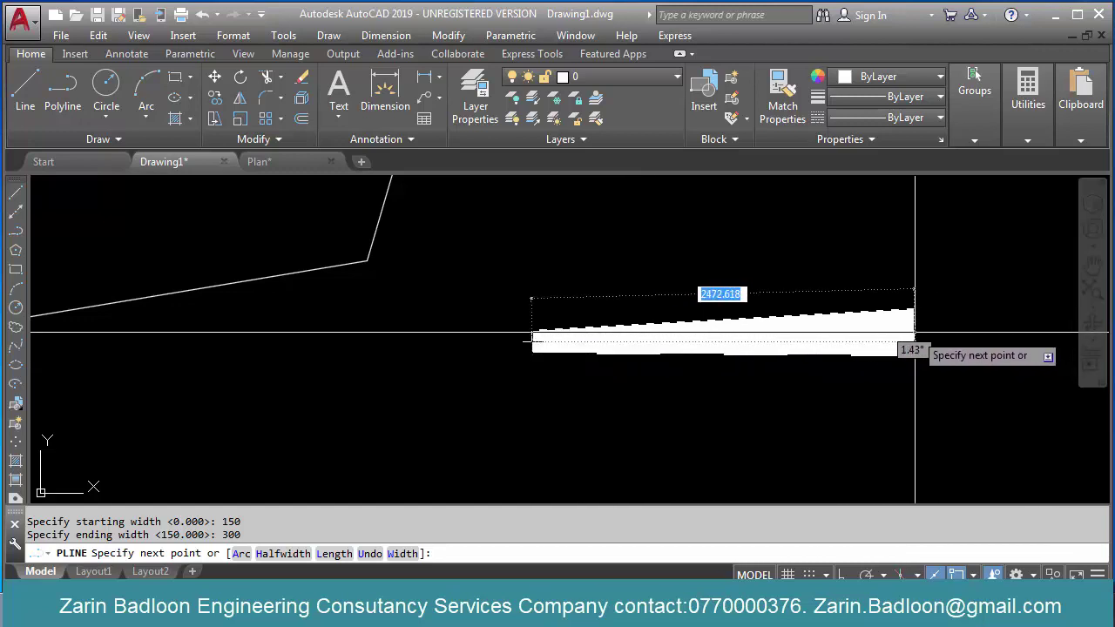
Step: Draw the wide polyline as a freehand zigzag: right, back across the thin polyline, then right again to an open end
{"action": "scroll", "coordinate": [610, 357], "scroll_direction": "down", "scroll_amount": 5}
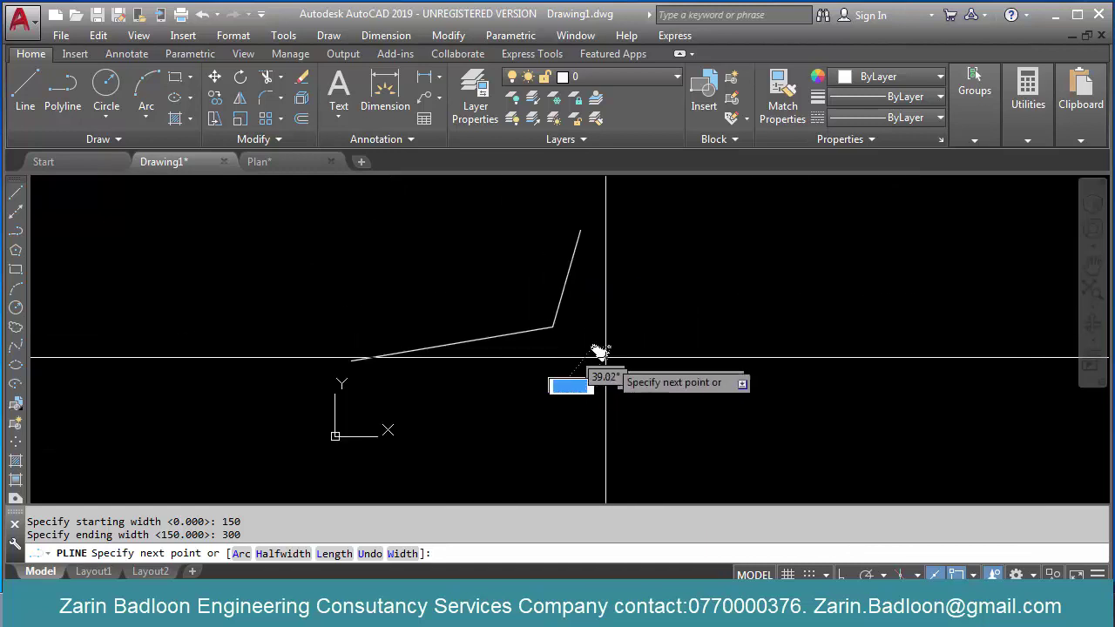
{"action": "left_click", "coordinate": [883, 348]}
{"action": "left_click", "coordinate": [874, 257]}
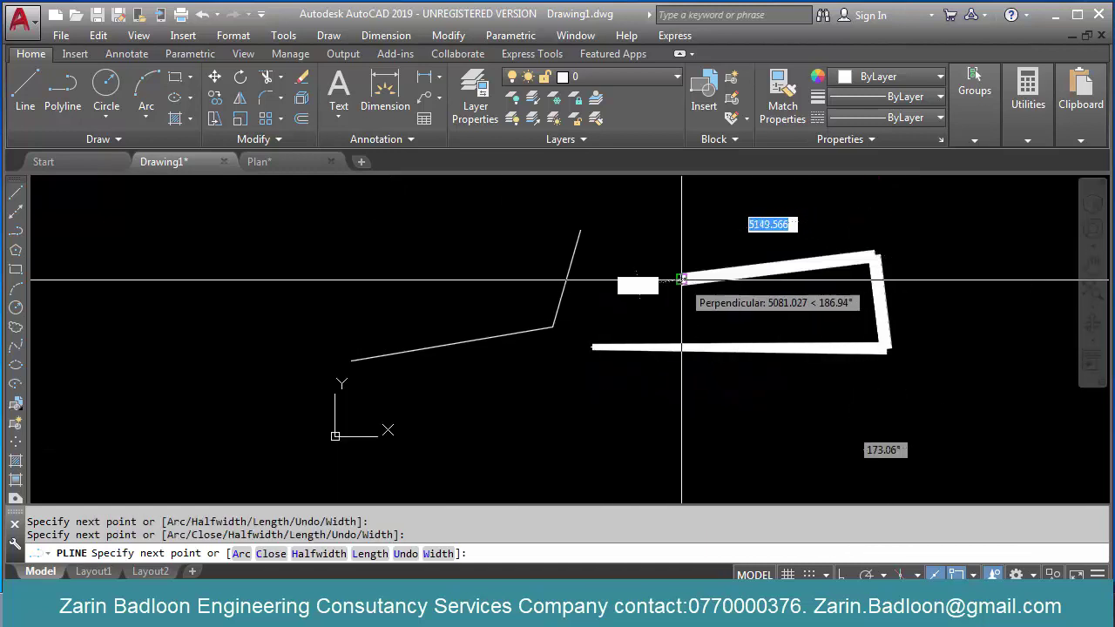
{"action": "left_click", "coordinate": [682, 279]}
{"action": "left_click", "coordinate": [659, 376]}
{"action": "left_click", "coordinate": [463, 257]}
{"action": "left_click", "coordinate": [447, 373]}
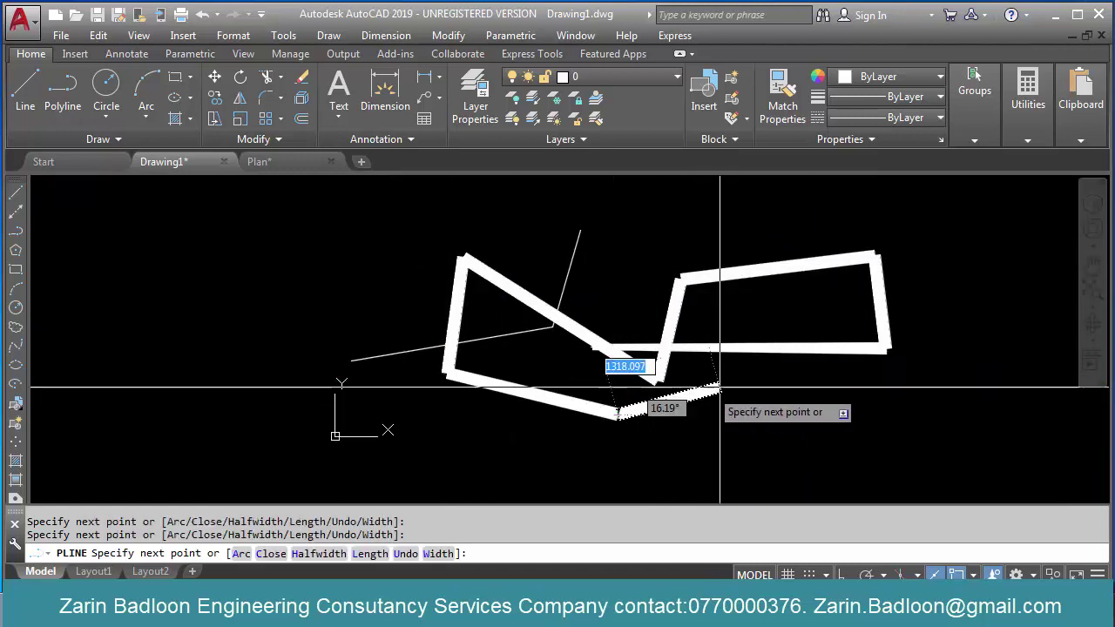
{"action": "left_click", "coordinate": [619, 411]}
{"action": "left_click", "coordinate": [760, 368]}
{"action": "left_click", "coordinate": [797, 445]}
{"action": "left_click", "coordinate": [909, 397]}
{"action": "key", "text": "Return"}
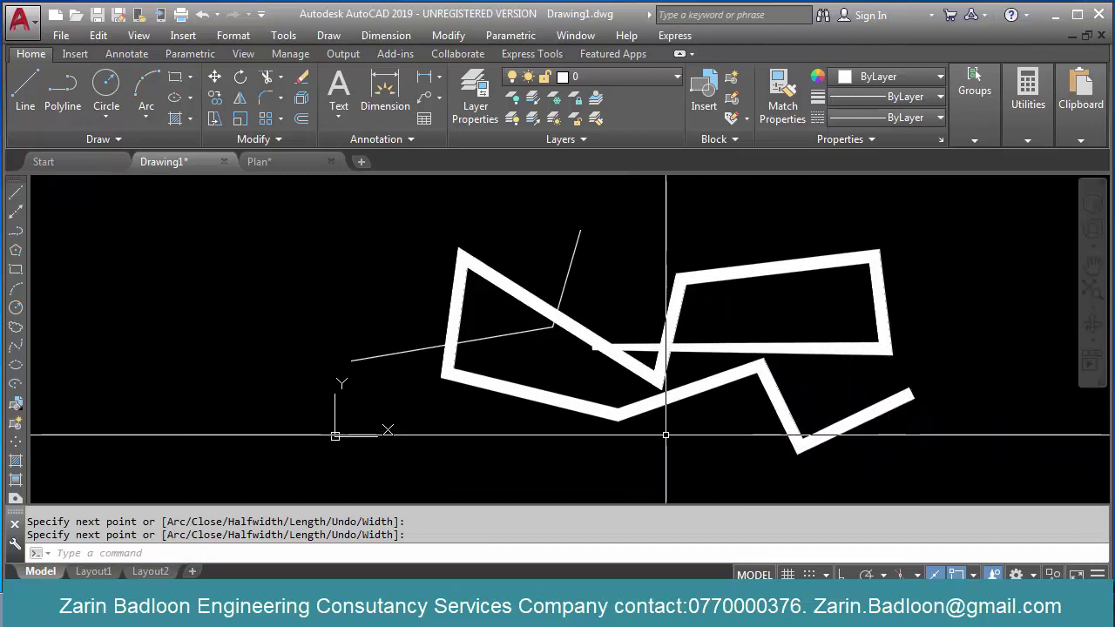
Step: Start a new polyline left of the zigzag with starting width 0 and ending width 400
{"action": "key", "text": "Return"}
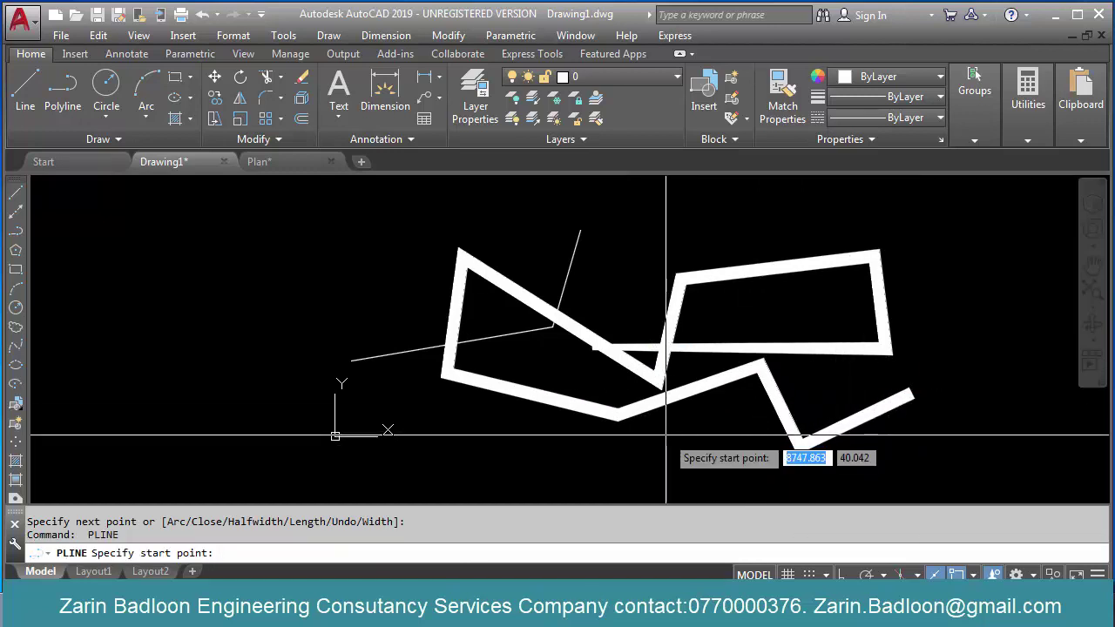
{"action": "left_click", "coordinate": [339, 291]}
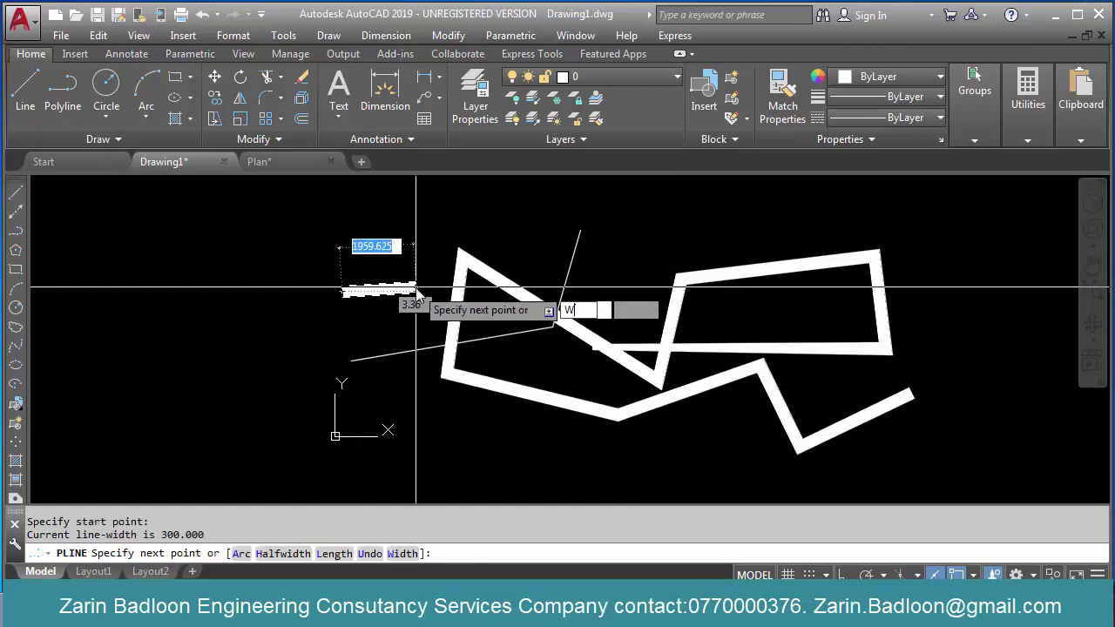
{"action": "key", "text": "Return"}
{"action": "type", "text": "0"}
{"action": "key", "text": "Return"}
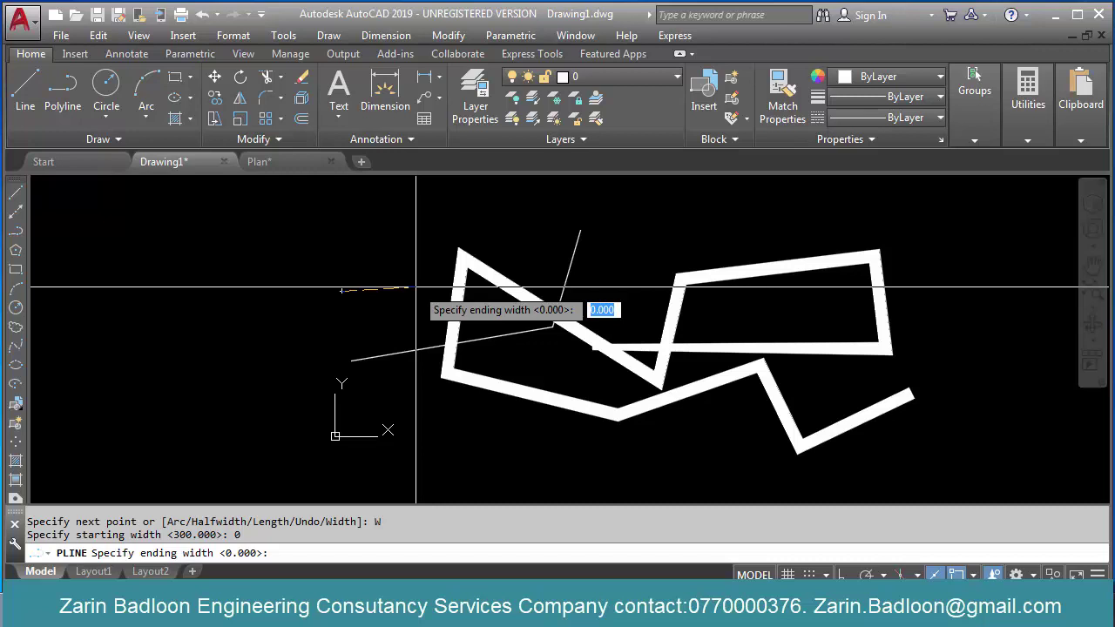
{"action": "type", "text": "400"}
{"action": "key", "text": "Return"}
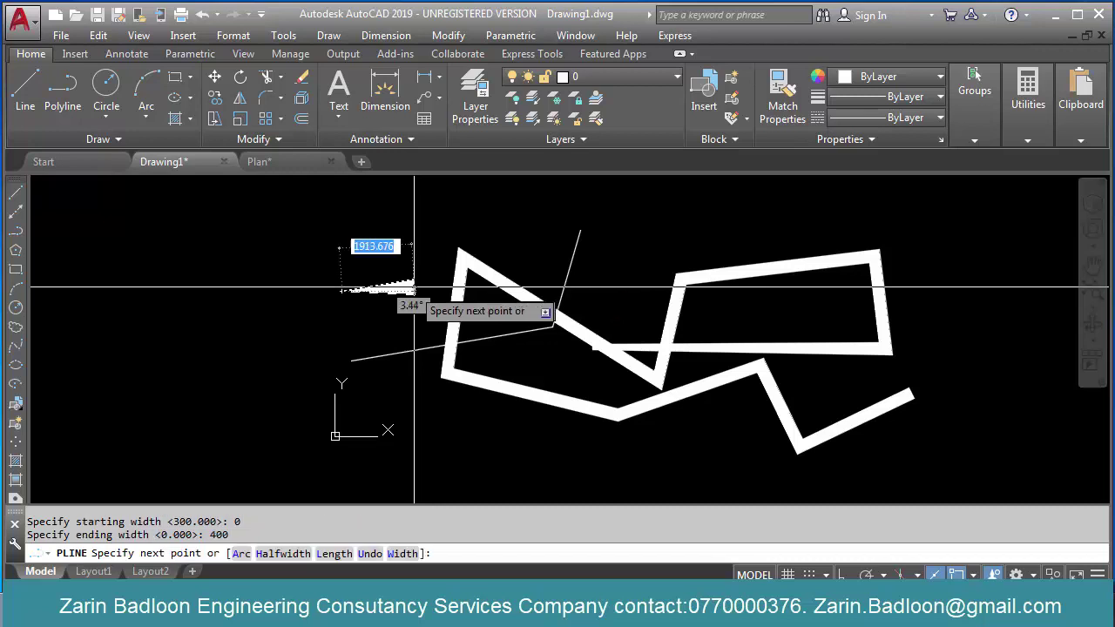
Step: Turn on Ortho and place a short horizontal segment to the right, forming a left-pointing arrowhead
{"action": "scroll", "coordinate": [392, 299], "scroll_direction": "up", "scroll_amount": 4}
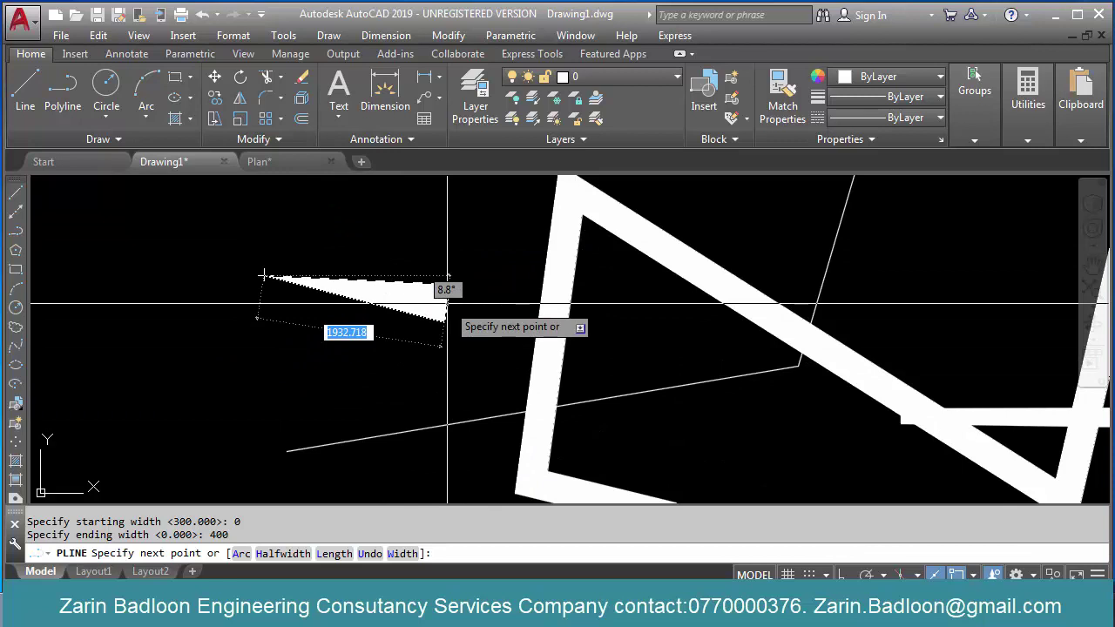
{"action": "key", "text": "F8"}
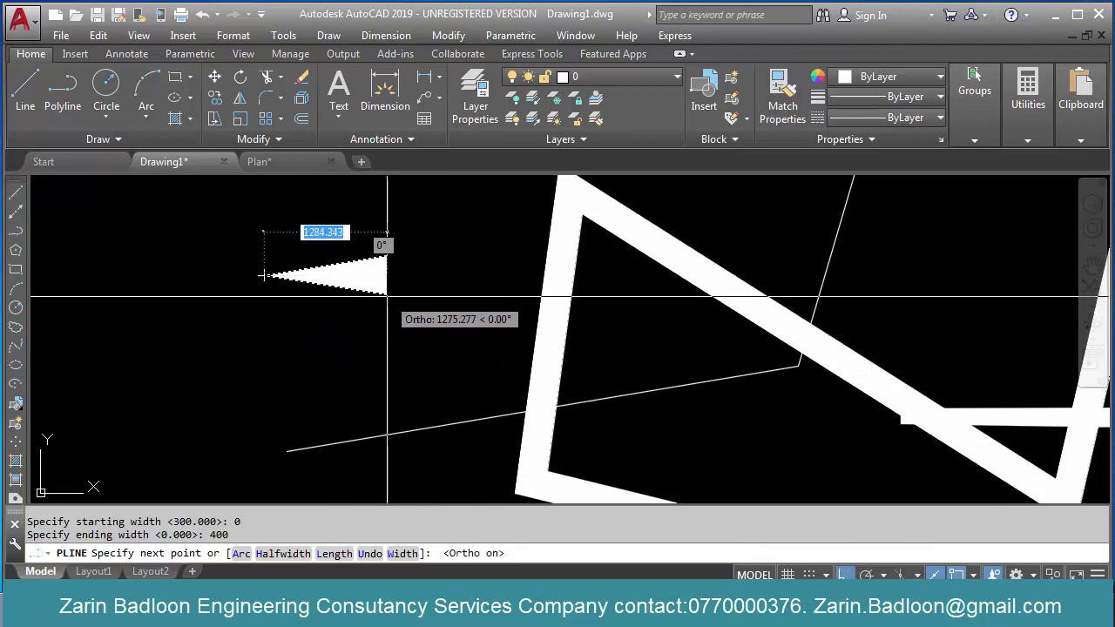
{"action": "scroll", "coordinate": [390, 298], "scroll_direction": "down", "scroll_amount": 2}
{"action": "scroll", "coordinate": [360, 299], "scroll_direction": "up", "scroll_amount": 2}
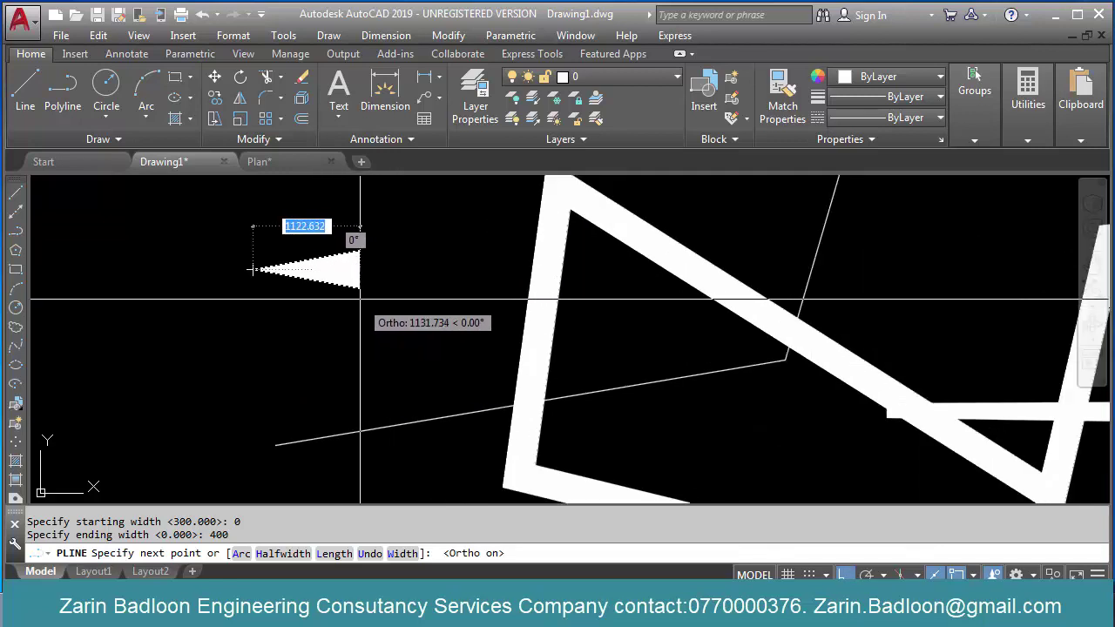
{"action": "scroll", "coordinate": [360, 299], "scroll_direction": "down", "scroll_amount": 2}
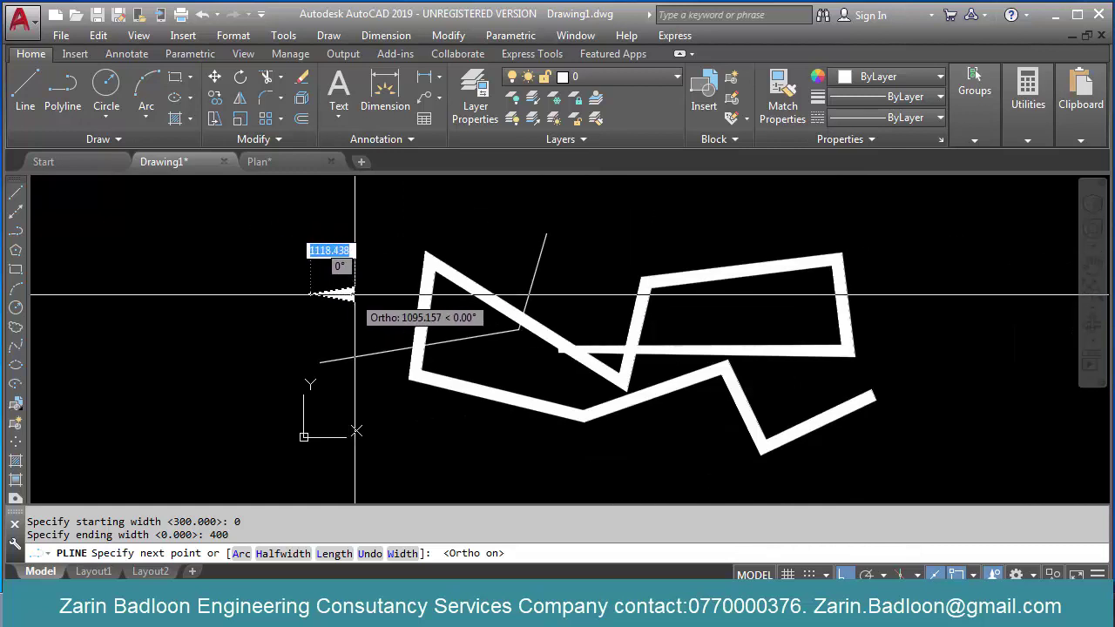
{"action": "left_click", "coordinate": [377, 336]}
{"action": "scroll", "coordinate": [408, 325], "scroll_direction": "up", "scroll_amount": 4}
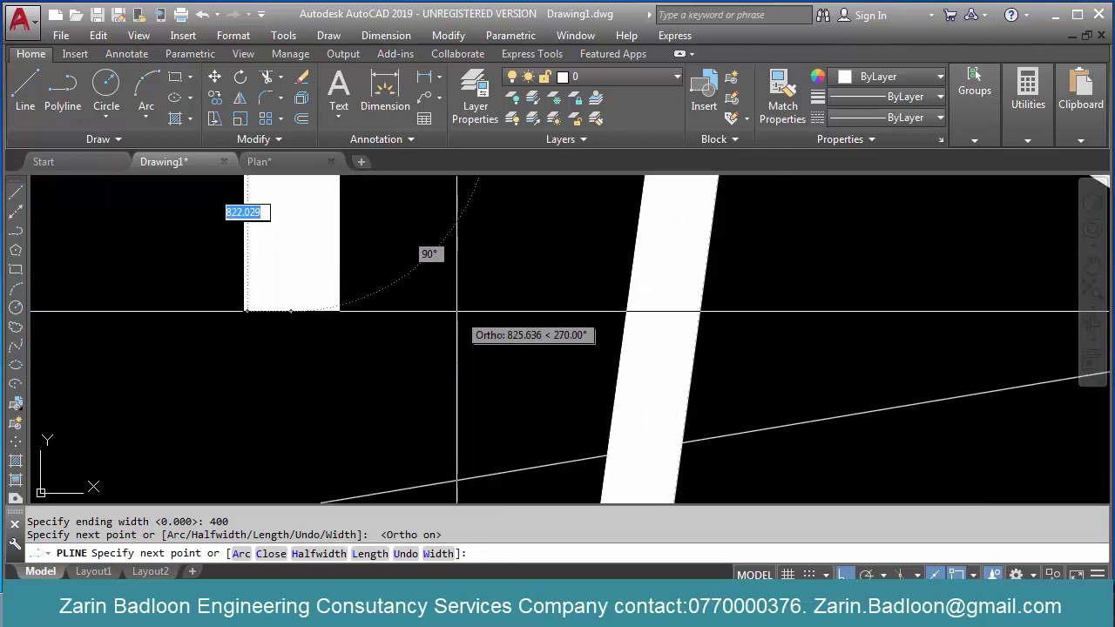
{"action": "scroll", "coordinate": [457, 310], "scroll_direction": "down", "scroll_amount": 4}
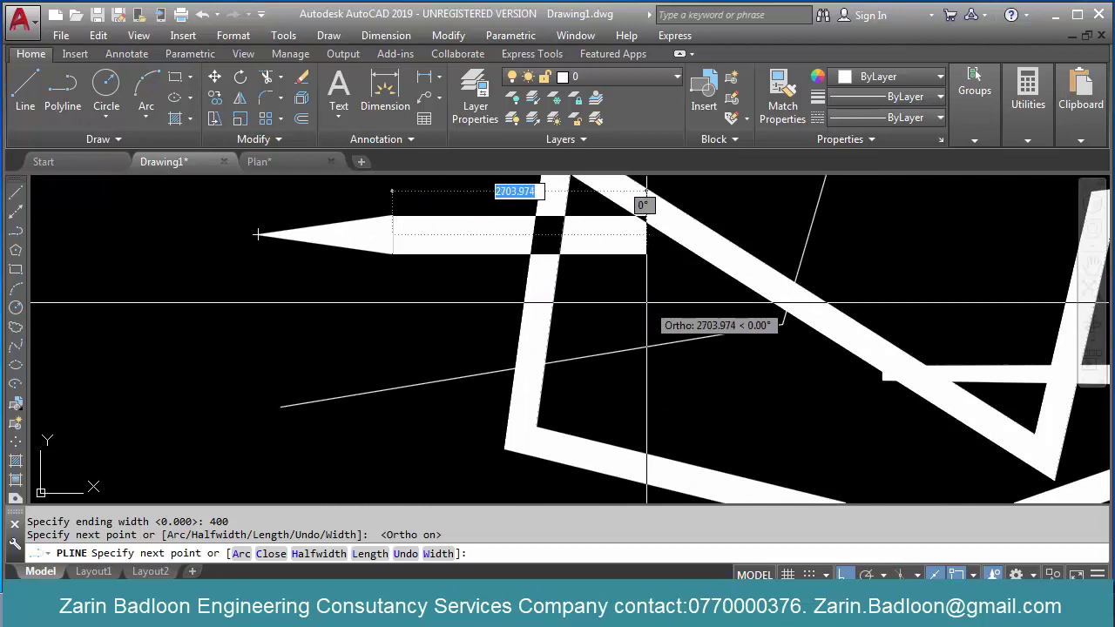
Step: Set both the starting and ending width of the arrow's next segment to 150
{"action": "type", "text": "W"}
{"action": "key", "text": "Return"}
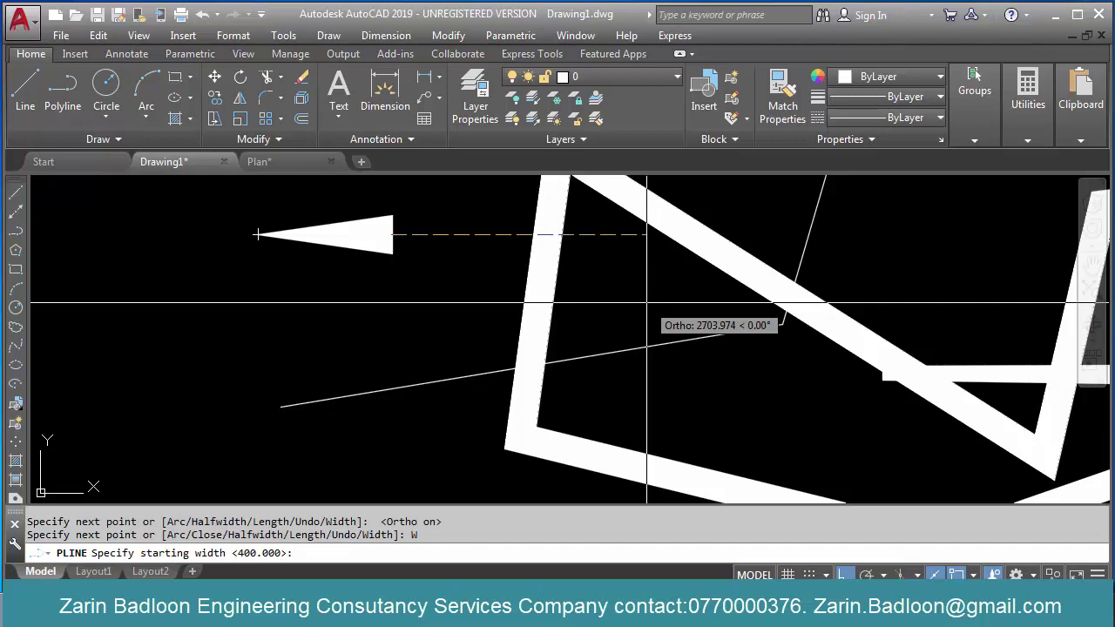
{"action": "type", "text": "1"}
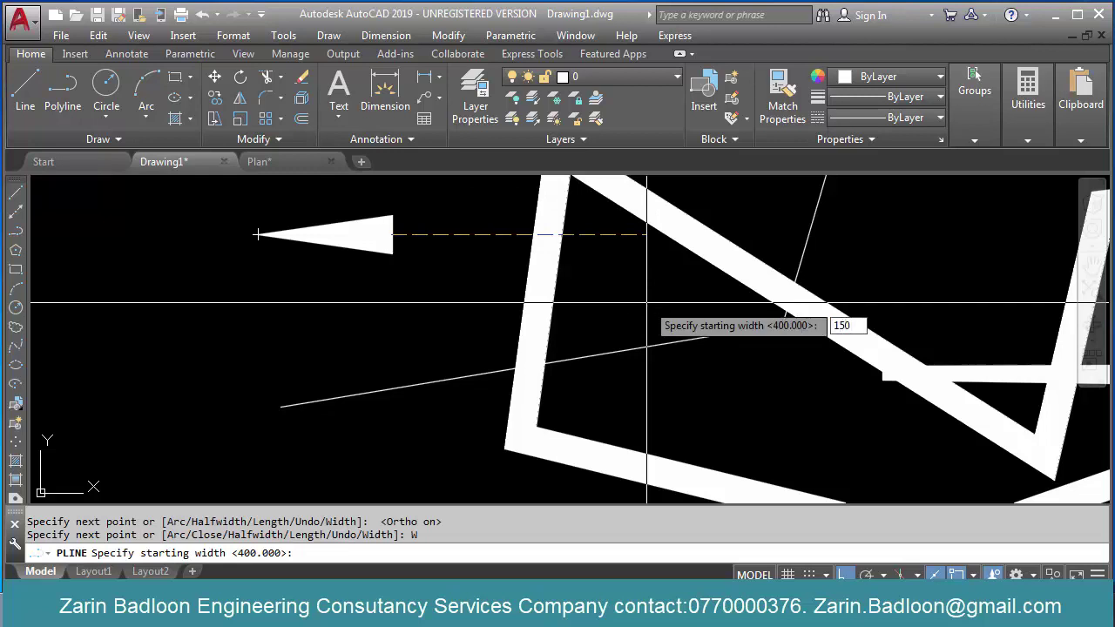
{"action": "type", "text": "50"}
{"action": "key", "text": "Return"}
{"action": "type", "text": "15"}
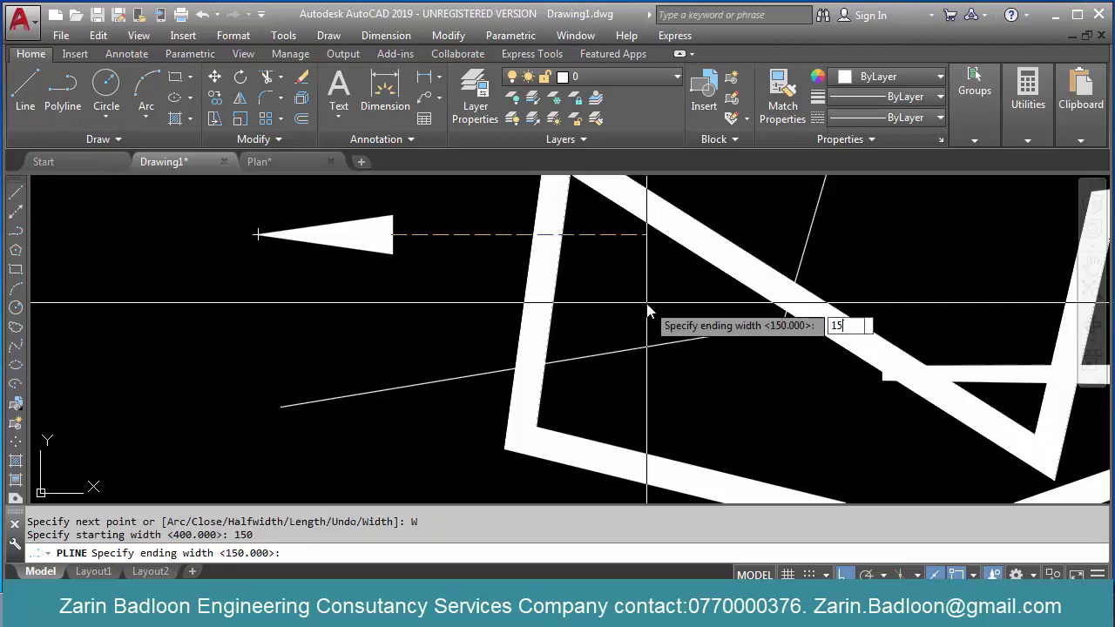
{"action": "type", "text": "0"}
{"action": "key", "text": "Return"}
Step: Draw the arrow's horizontal shaft about 5896 units to the right and end the polyline
{"action": "scroll", "coordinate": [629, 297], "scroll_direction": "down", "scroll_amount": 2}
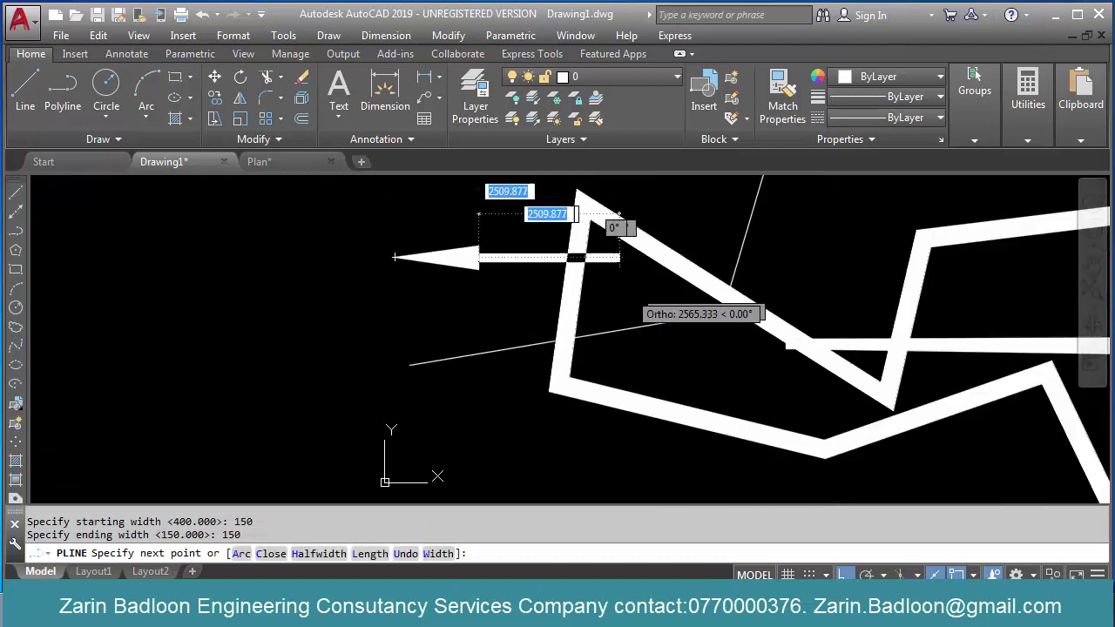
{"action": "scroll", "coordinate": [632, 298], "scroll_direction": "down", "scroll_amount": 2}
{"action": "scroll", "coordinate": [755, 299], "scroll_direction": "up", "scroll_amount": 2}
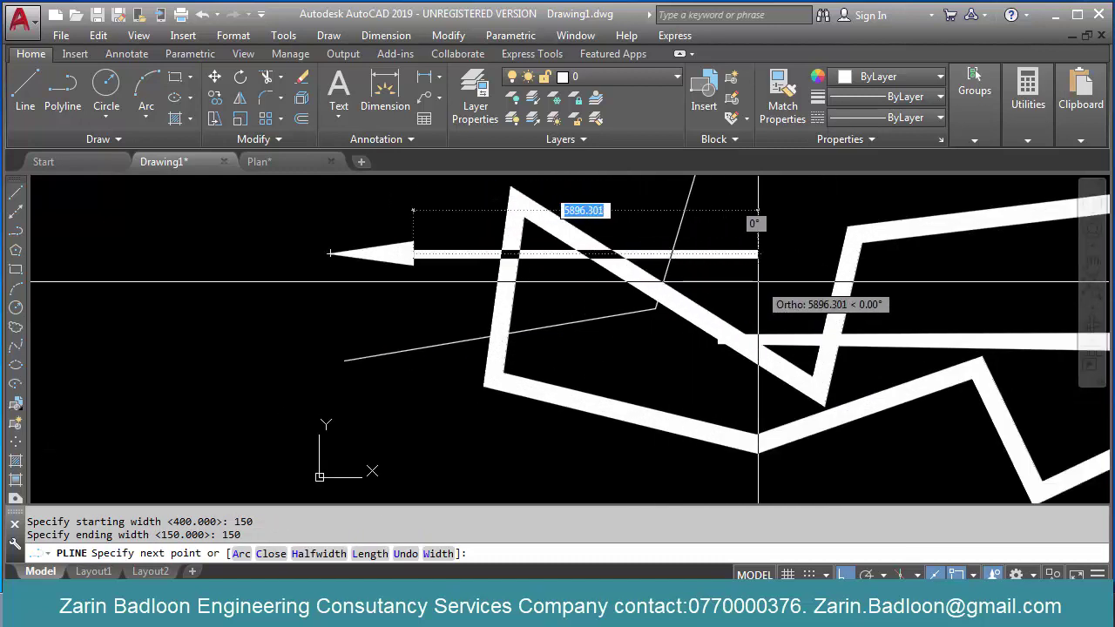
{"action": "left_click", "coordinate": [758, 282]}
{"action": "key", "text": "Return"}
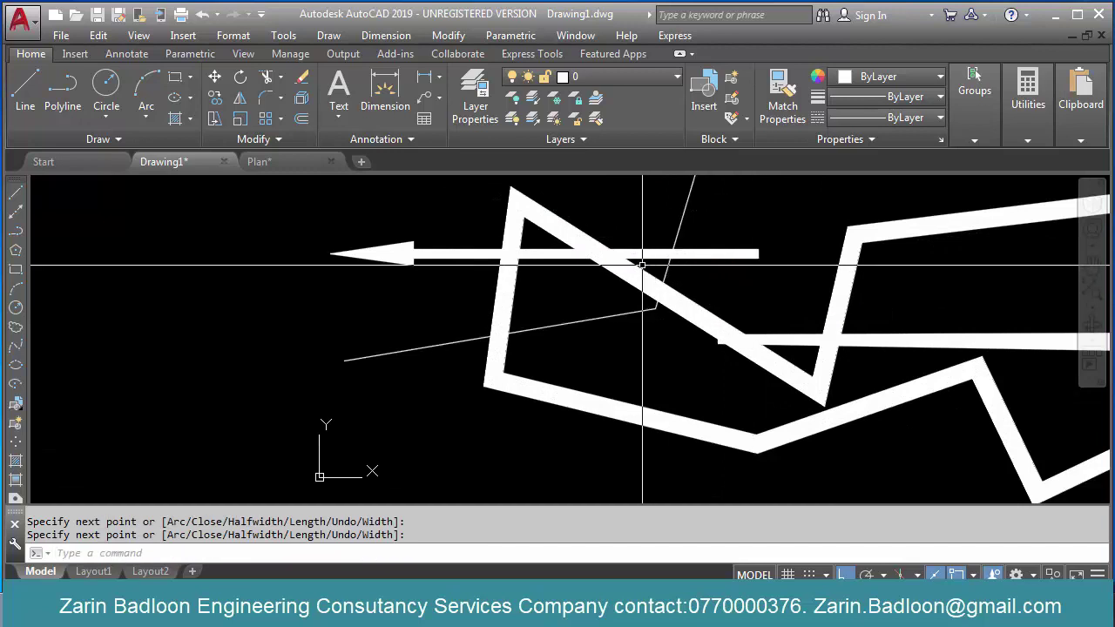
Step: Start another polyline above the existing shapes, tapering from width 0 to 400, and place its short horizontal arrowhead segment
{"action": "scroll", "coordinate": [610, 315], "scroll_direction": "down", "scroll_amount": 2}
{"action": "scroll", "coordinate": [581, 317], "scroll_direction": "up", "scroll_amount": 1}
{"action": "middle_click_drag", "start_coordinate": [580, 316], "coordinate": [561, 406]}
{"action": "key", "text": "Return"}
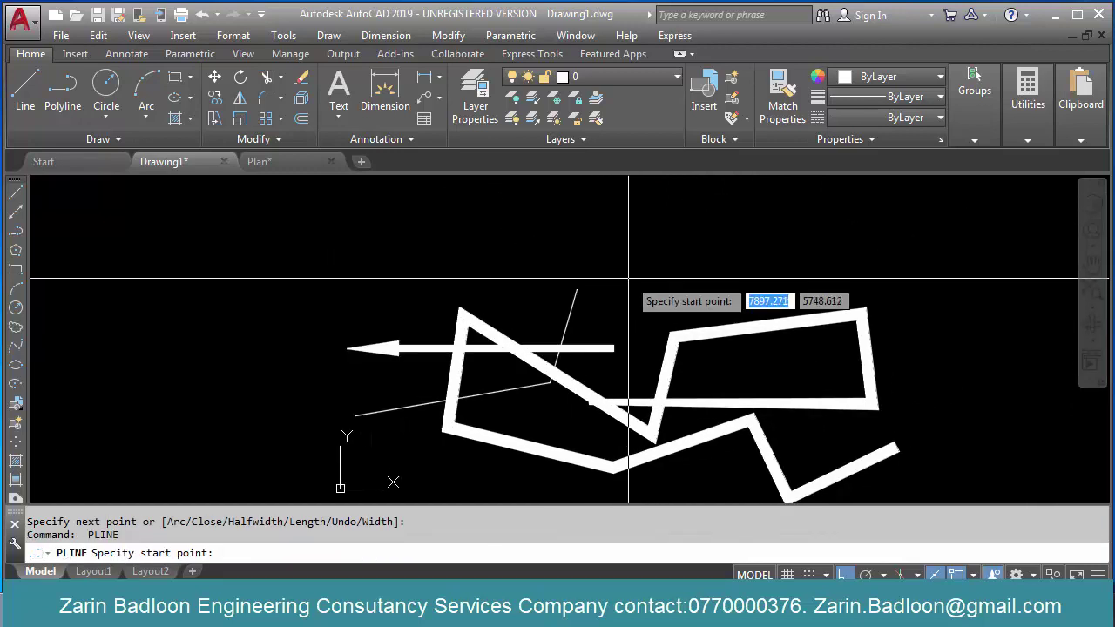
{"action": "left_click", "coordinate": [645, 279]}
{"action": "type", "text": "W"}
{"action": "key", "text": "Return"}
{"action": "type", "text": "0"}
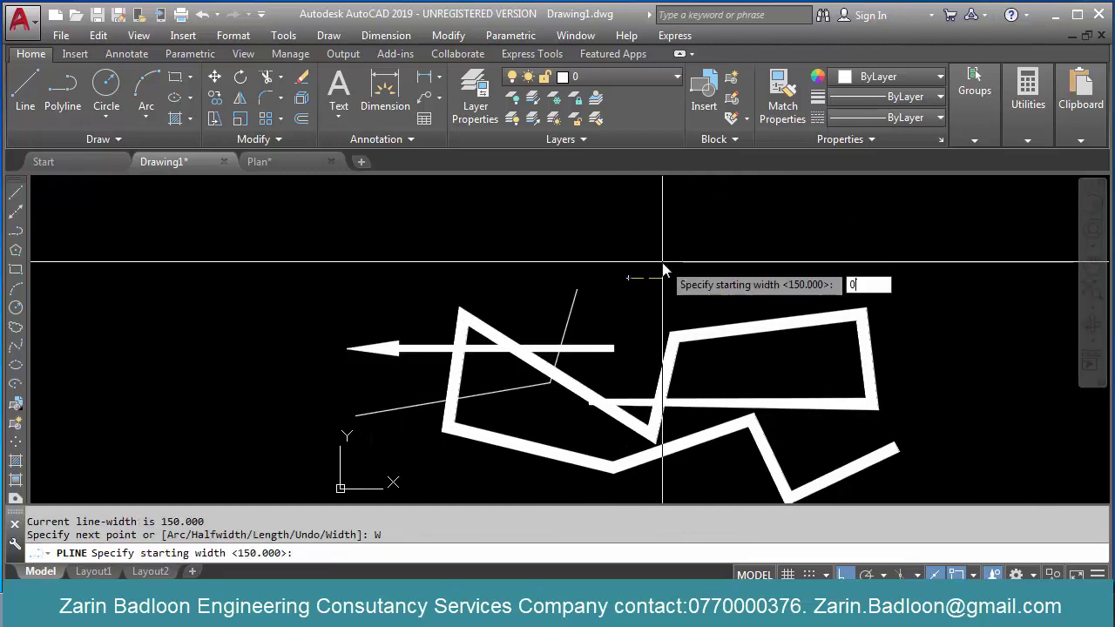
{"action": "key", "text": "Return"}
{"action": "type", "text": "400"}
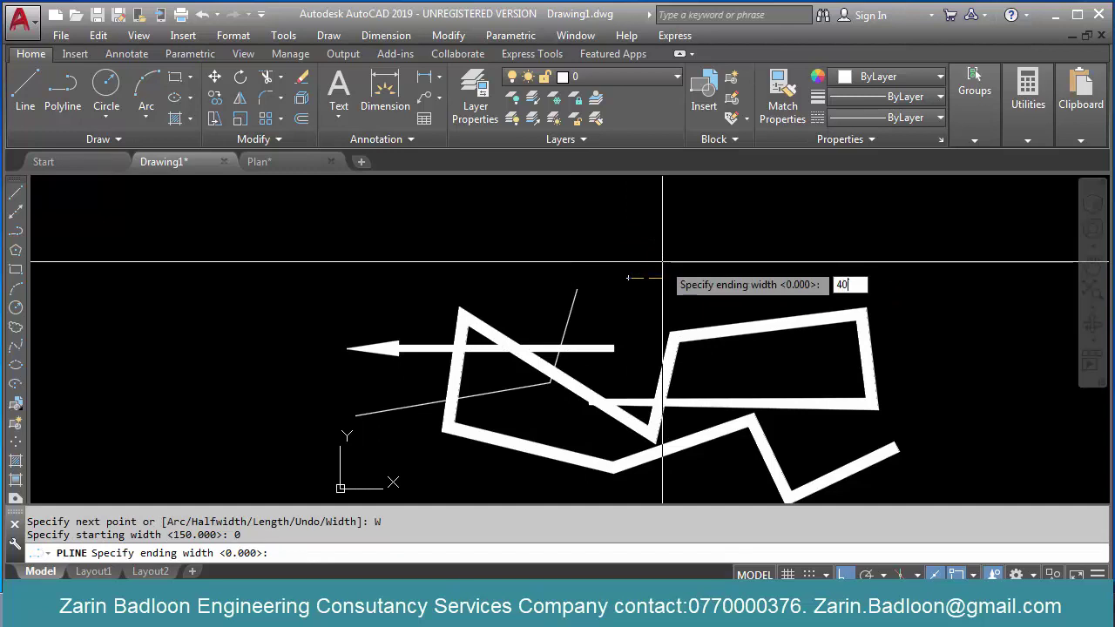
{"action": "key", "text": "Return"}
{"action": "scroll", "coordinate": [662, 262], "scroll_direction": "up", "scroll_amount": 2}
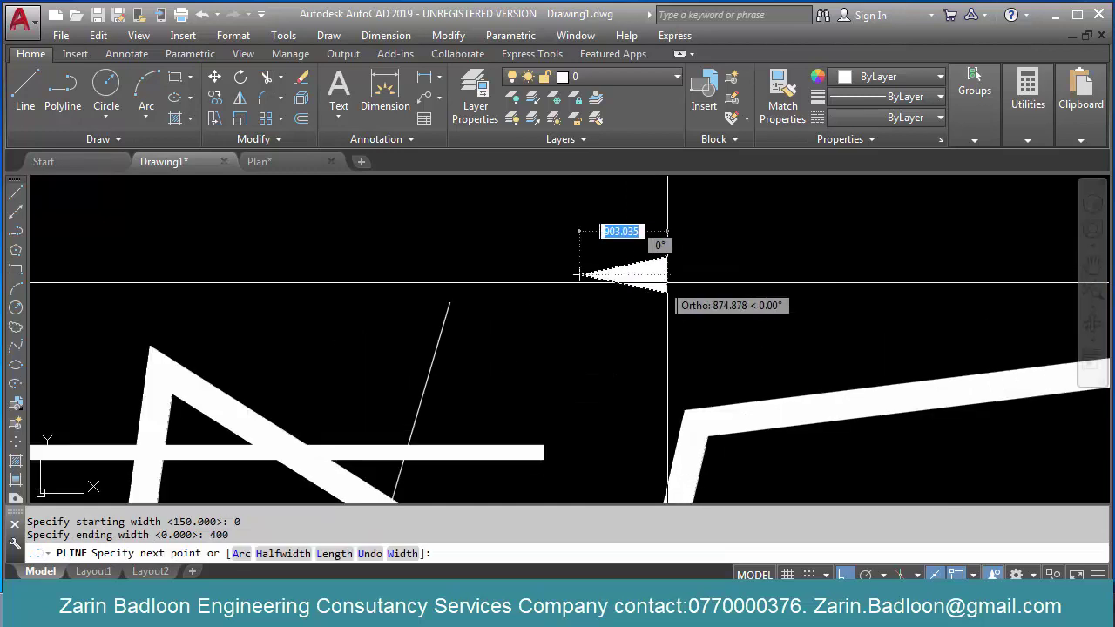
{"action": "left_click", "coordinate": [714, 276]}
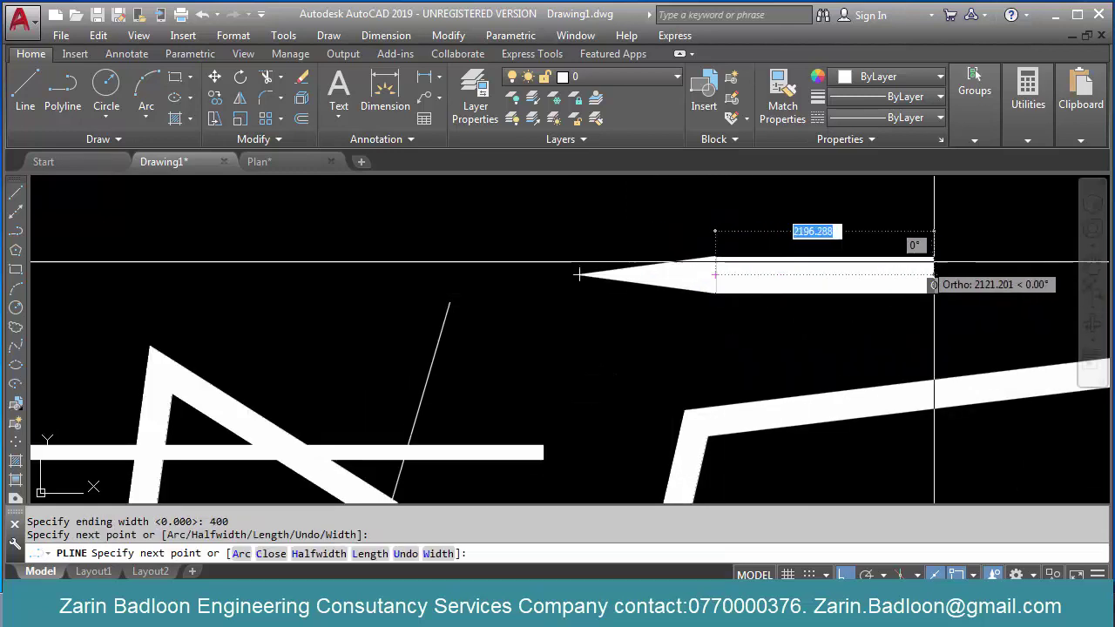
Step: Set the starting and ending width of the upper arrow's shaft segment to 150
{"action": "type", "text": "w"}
{"action": "key", "text": "Return"}
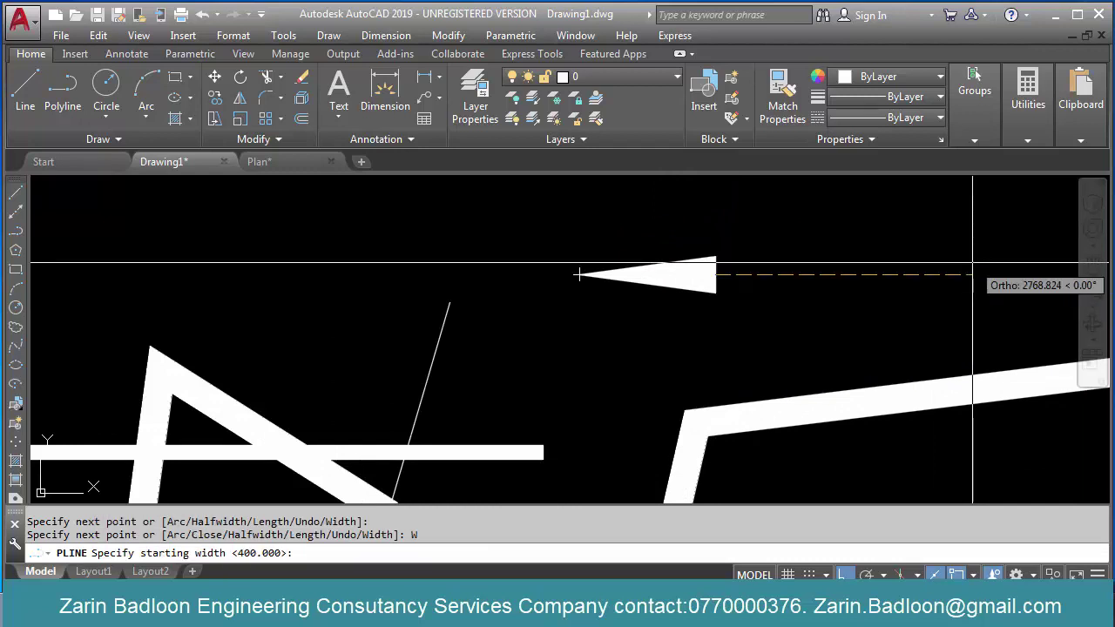
{"action": "type", "text": "150"}
{"action": "key", "text": "Return"}
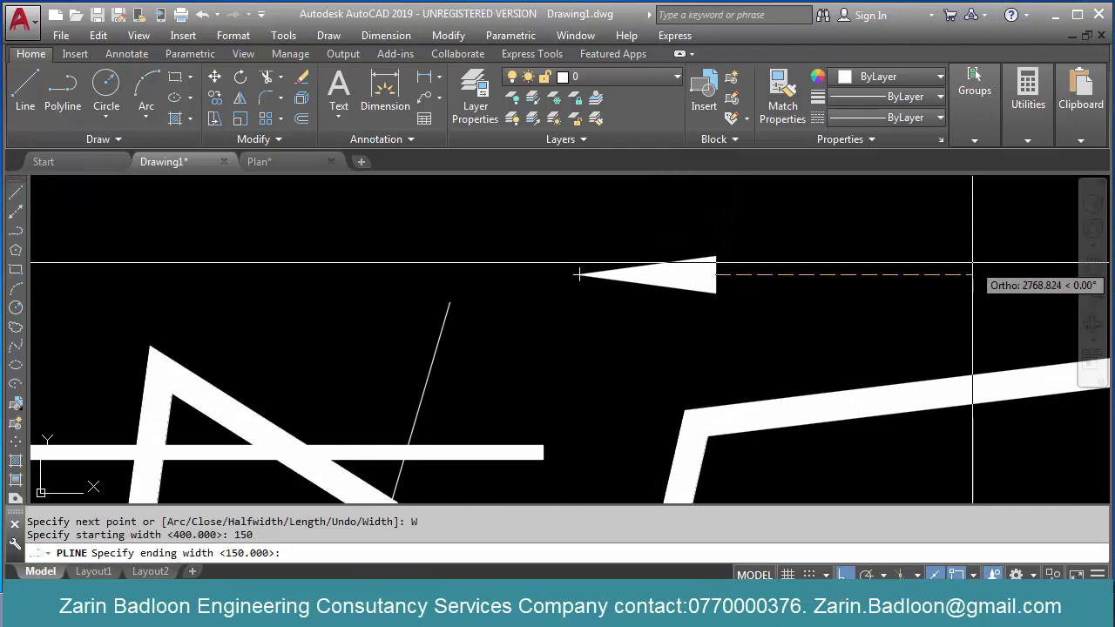
{"action": "type", "text": "150"}
{"action": "key", "text": "Return"}
Step: Turn off Ortho, draw the shaft as an arc curving down to the right with a chord of about 3761 units, and end the polyline
{"action": "scroll", "coordinate": [923, 327], "scroll_direction": "down", "scroll_amount": 2}
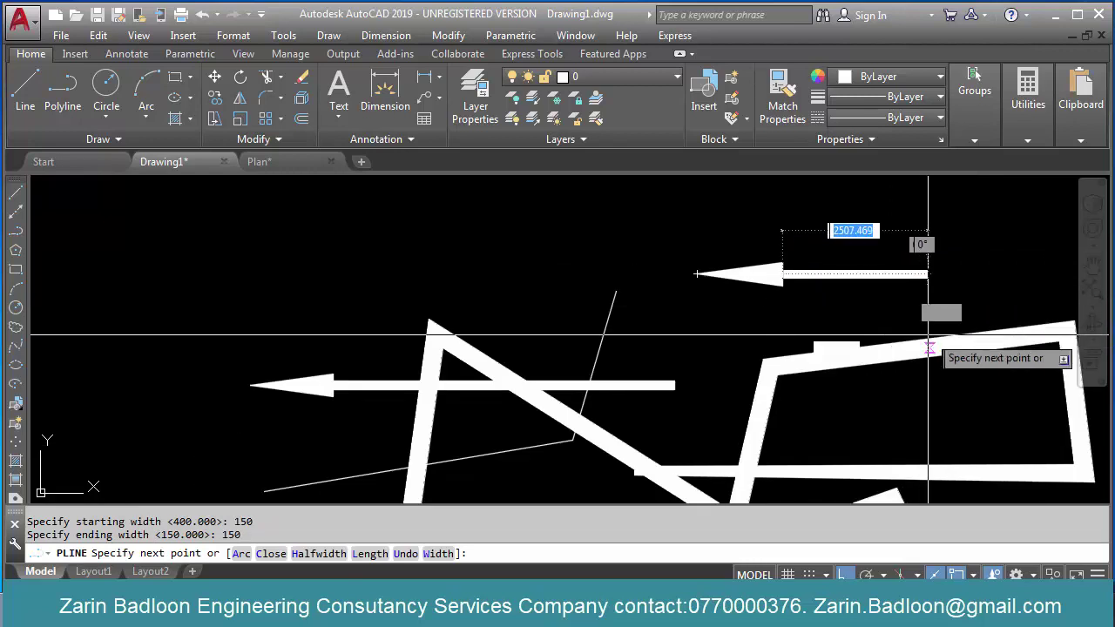
{"action": "key", "text": "F8"}
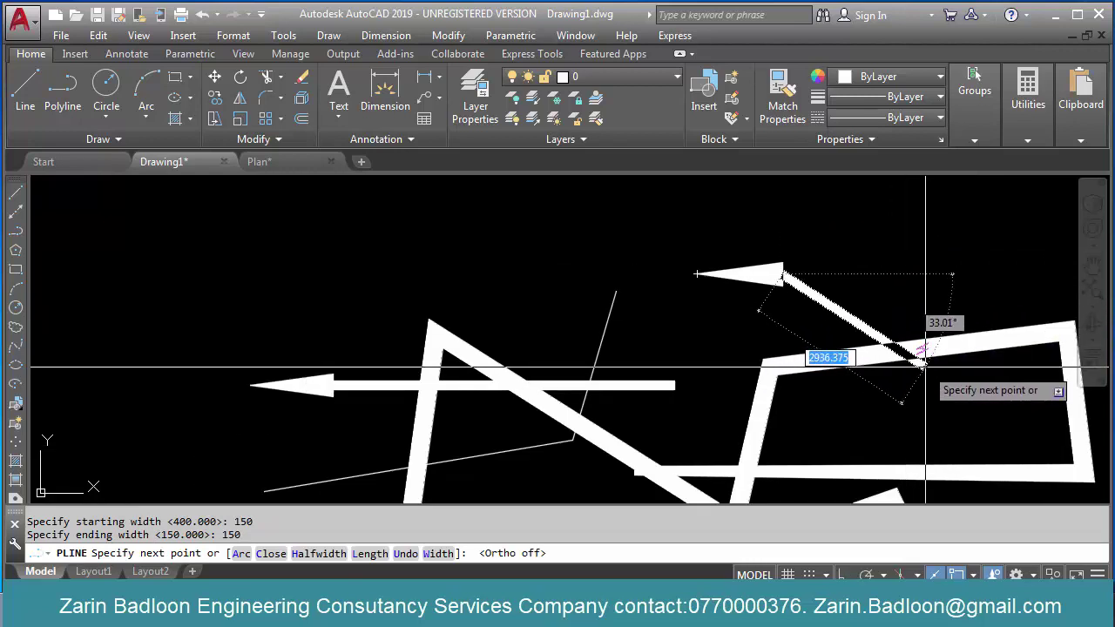
{"action": "type", "text": "A"}
{"action": "key", "text": "Return"}
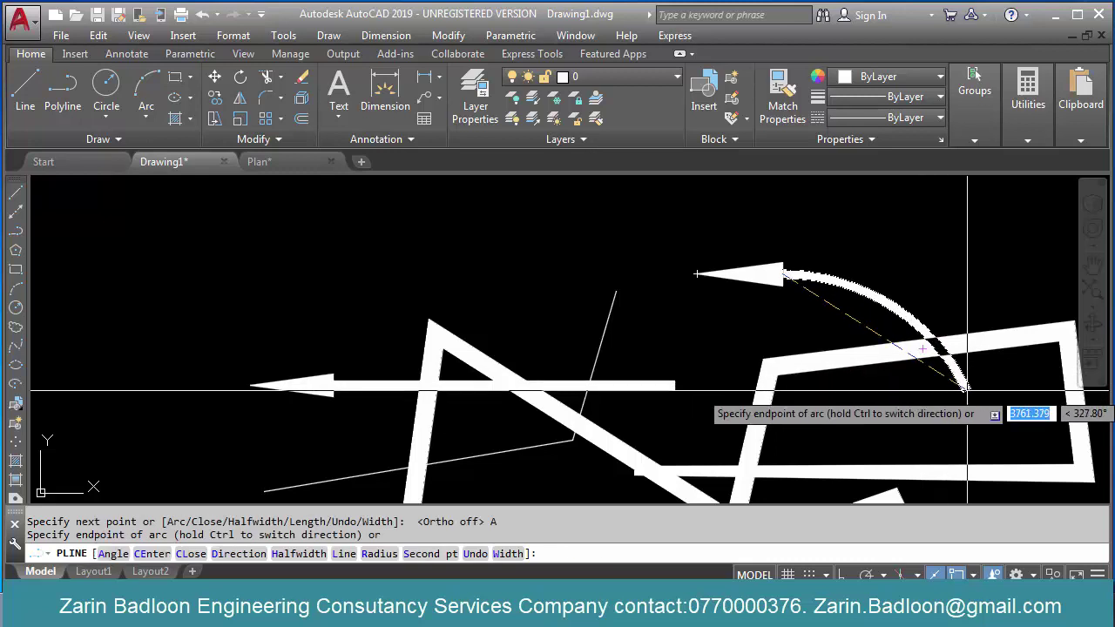
{"action": "left_click", "coordinate": [967, 390]}
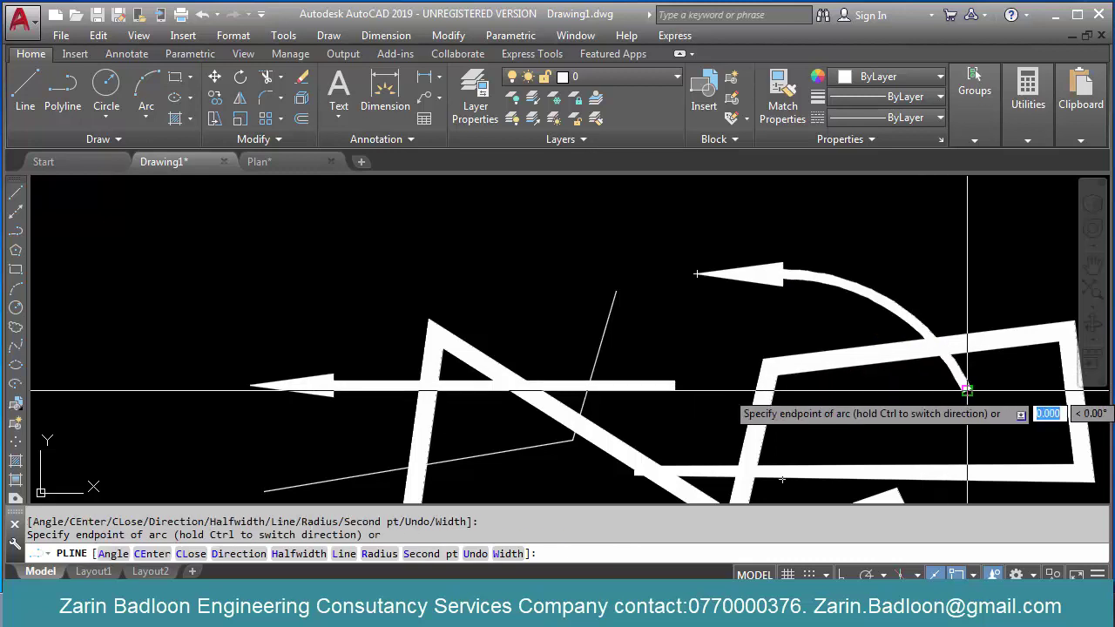
{"action": "left_click", "coordinate": [696, 273]}
{"action": "key", "text": "Return"}
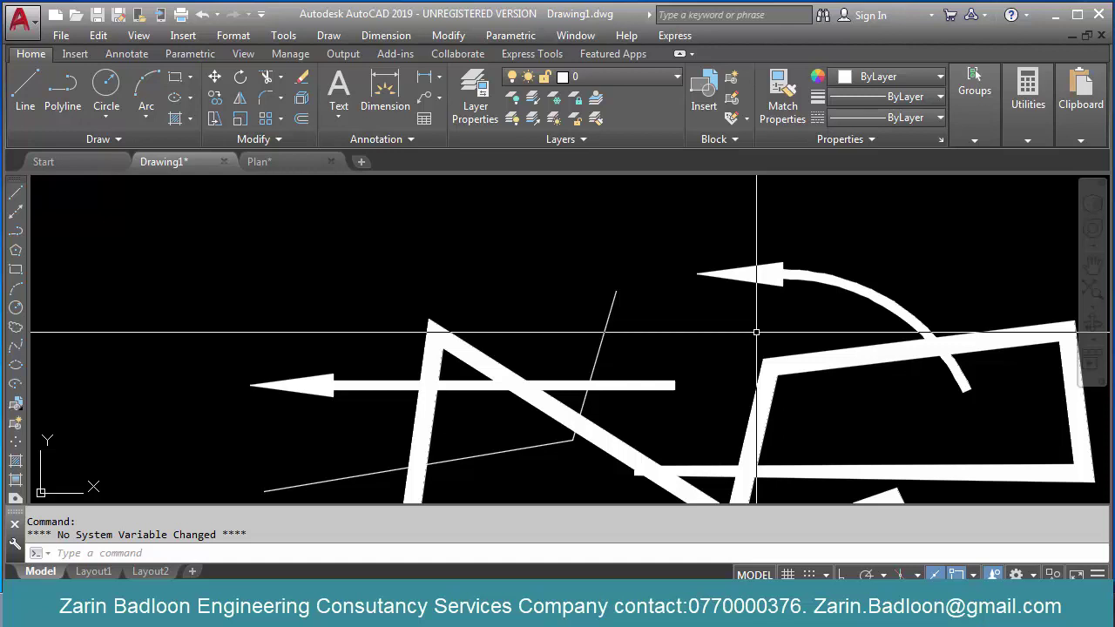
Step: Select the curved arrow to examine whether head and shaft form one object, and clear the selection
{"action": "scroll", "coordinate": [756, 332], "scroll_direction": "down", "scroll_amount": 5}
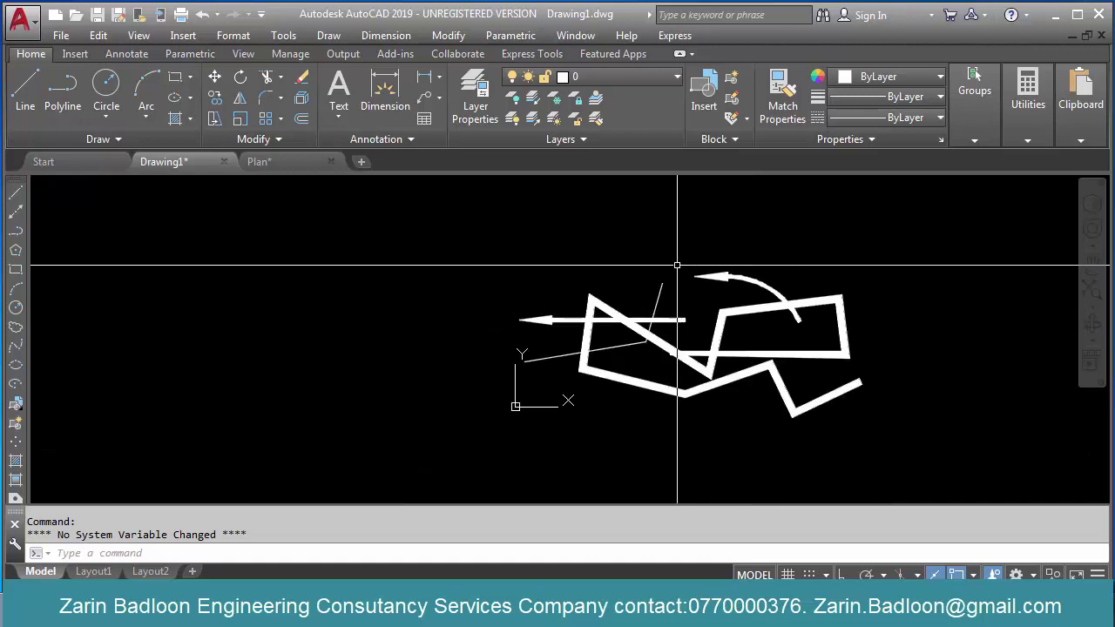
{"action": "scroll", "coordinate": [677, 261], "scroll_direction": "up", "scroll_amount": 3}
{"action": "scroll", "coordinate": [709, 262], "scroll_direction": "up", "scroll_amount": 2}
{"action": "left_click", "coordinate": [709, 266]}
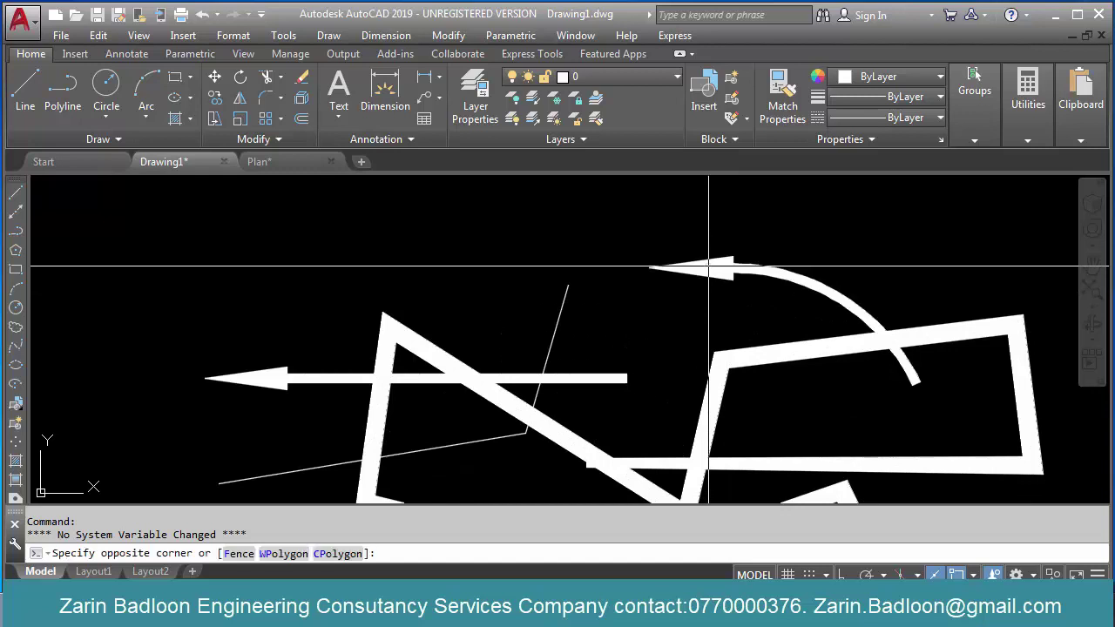
{"action": "left_click", "coordinate": [689, 300]}
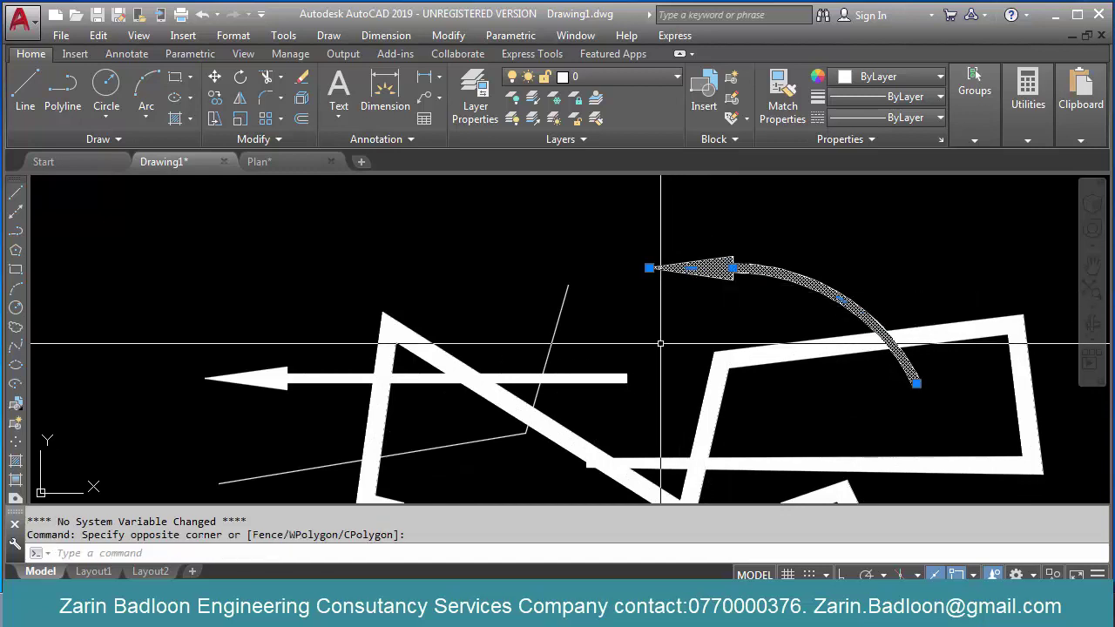
{"action": "key", "text": "Escape"}
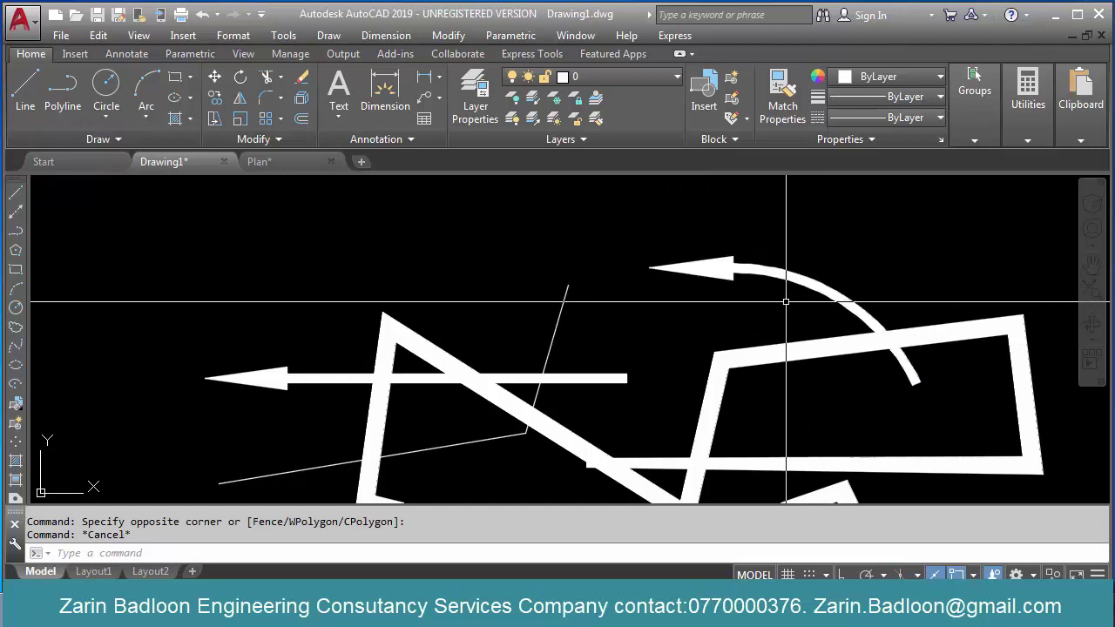
Step: Start a new polyline above the straight arrow and set its starting and ending half-width to 200
{"action": "middle_click_drag", "start_coordinate": [705, 297], "coordinate": [706, 282]}
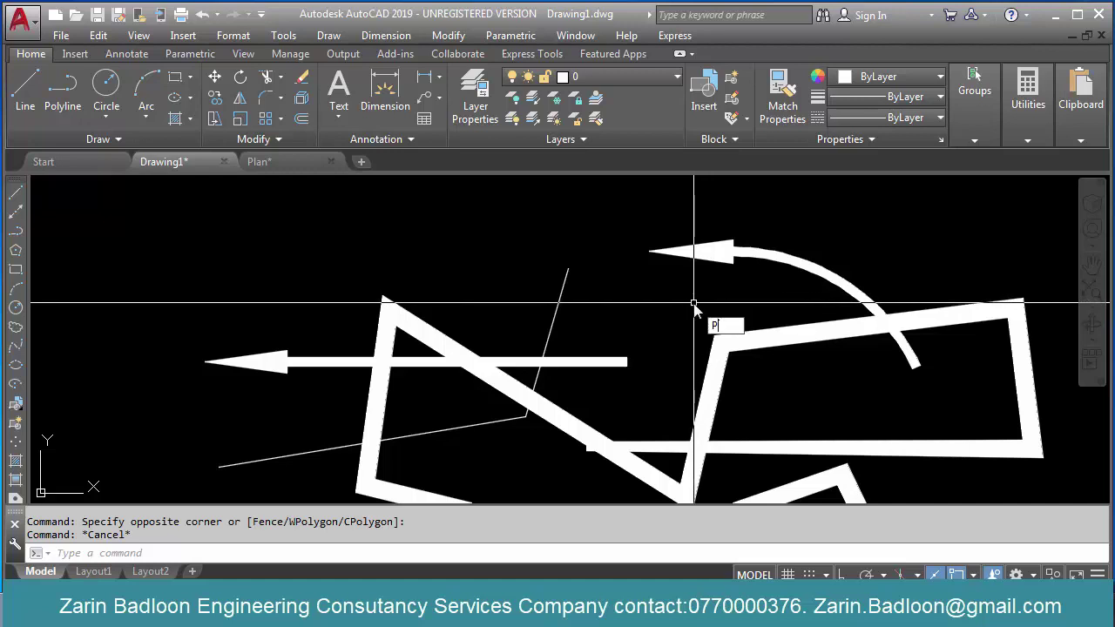
{"action": "type", "text": "L"}
{"action": "key", "text": "Return"}
{"action": "left_click", "coordinate": [424, 249]}
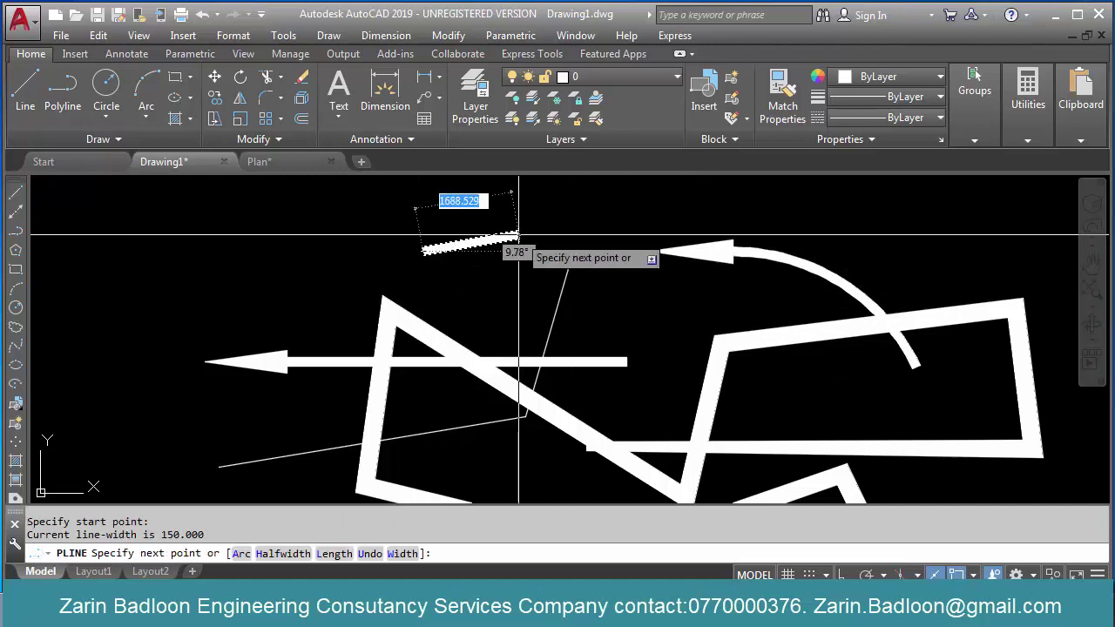
{"action": "key", "text": "Return"}
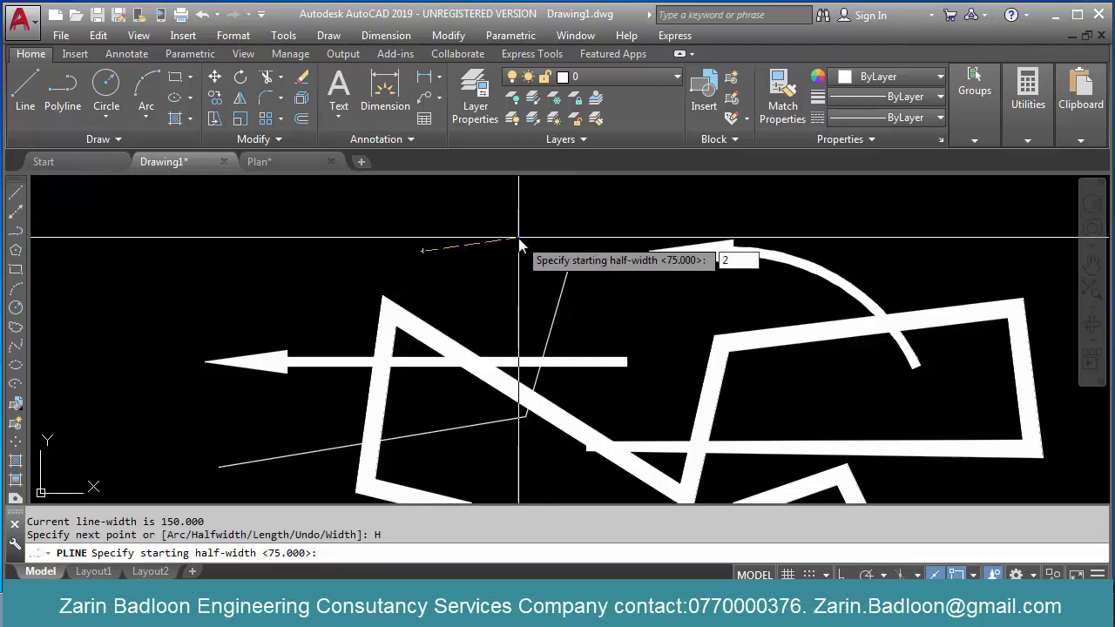
{"action": "key", "text": "Return"}
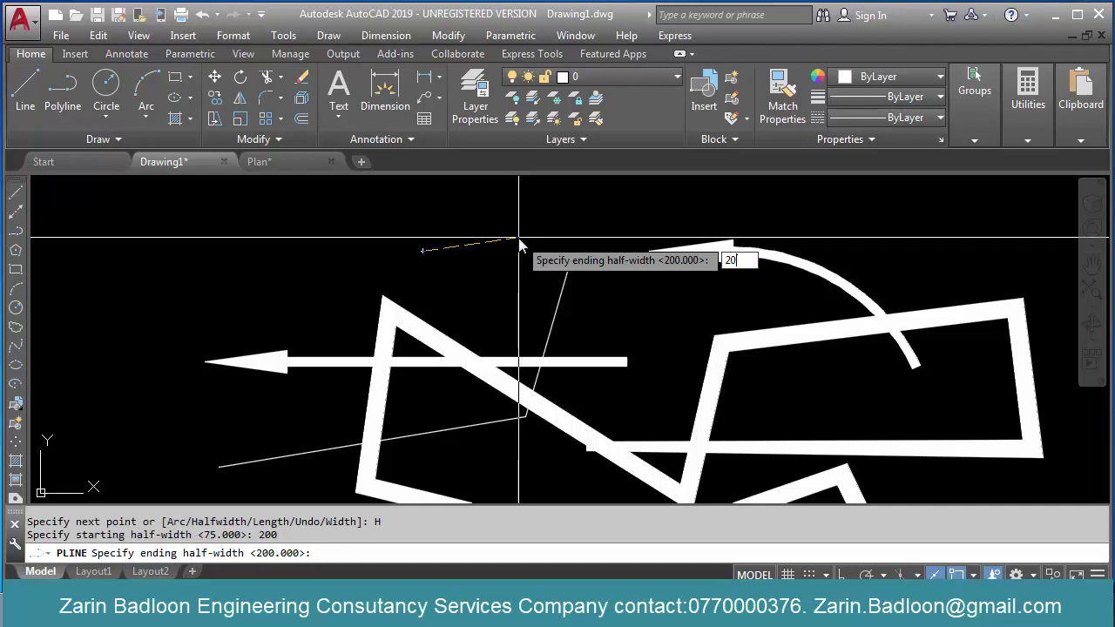
{"action": "type", "text": "200"}
{"action": "key", "text": "Return"}
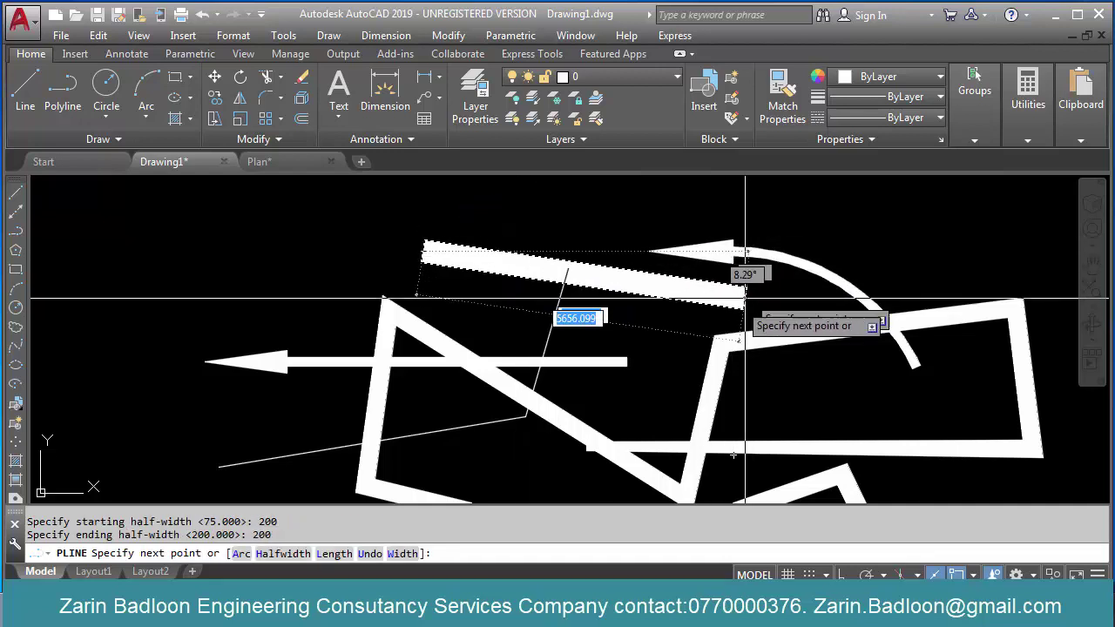
Step: Draw three thick zigzag segments between the straight and curved arrows and end the polyline
{"action": "scroll", "coordinate": [627, 360], "scroll_direction": "up", "scroll_amount": 2}
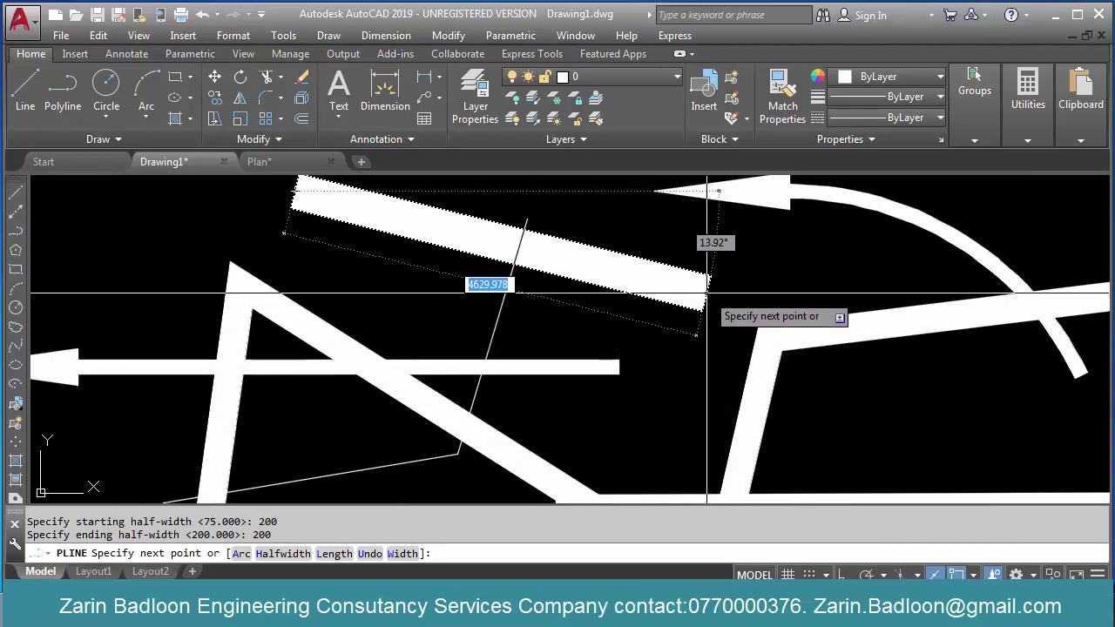
{"action": "left_click", "coordinate": [772, 250]}
{"action": "left_click", "coordinate": [669, 375]}
{"action": "left_click", "coordinate": [846, 390]}
{"action": "key", "text": "Return"}
{"action": "scroll", "coordinate": [604, 333], "scroll_direction": "down", "scroll_amount": 5}
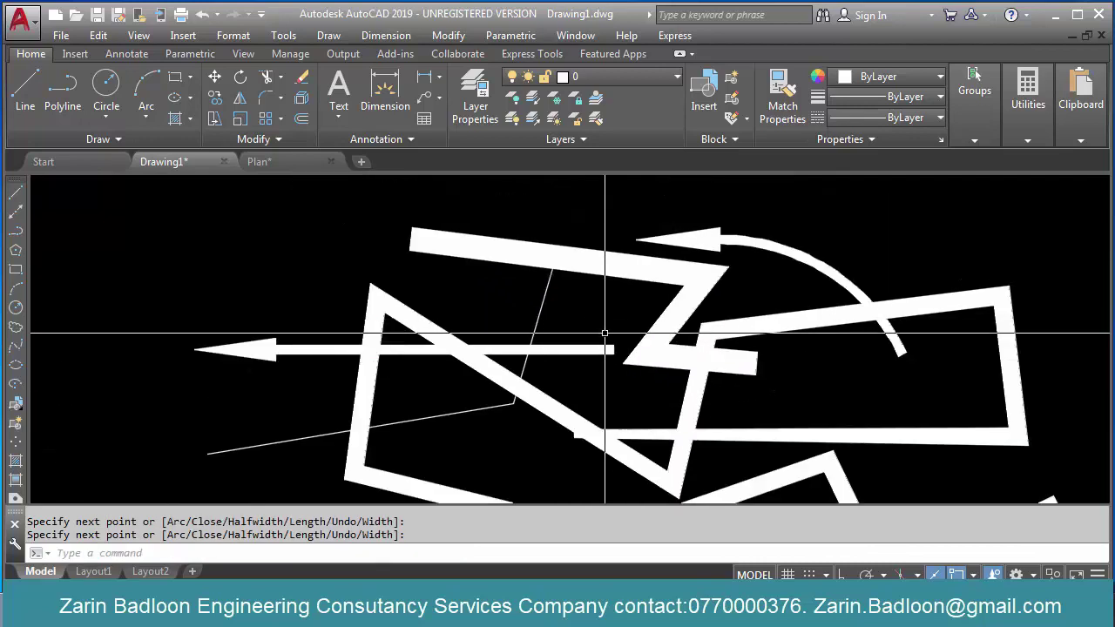
{"action": "middle_click_drag", "start_coordinate": [646, 375], "coordinate": [643, 328]}
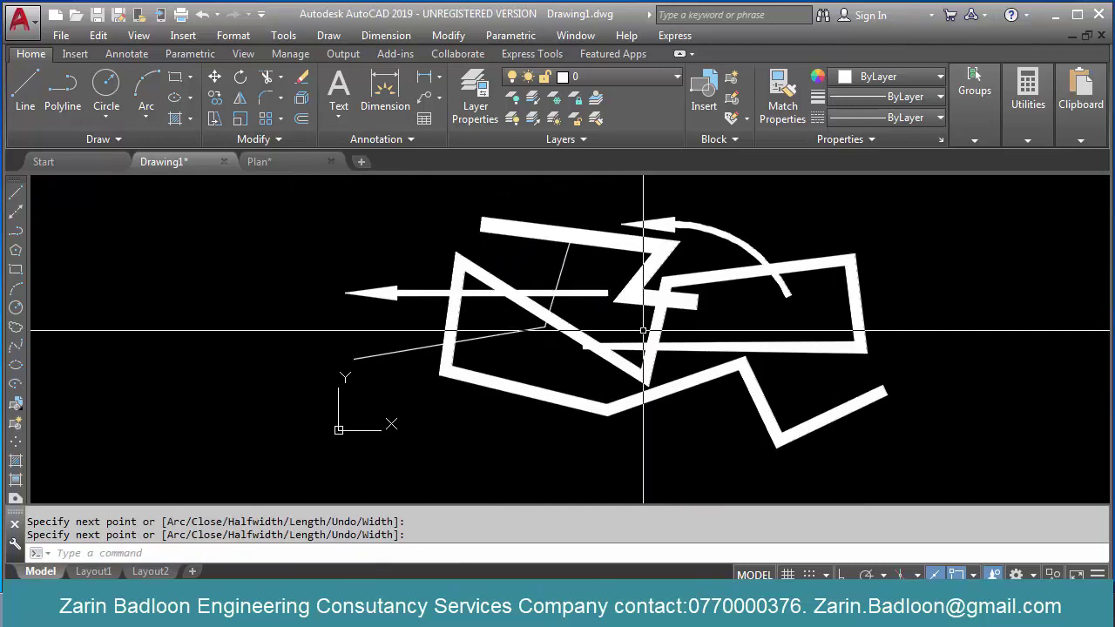
{"action": "key", "text": "Escape"}
{"action": "key", "text": "Escape"}
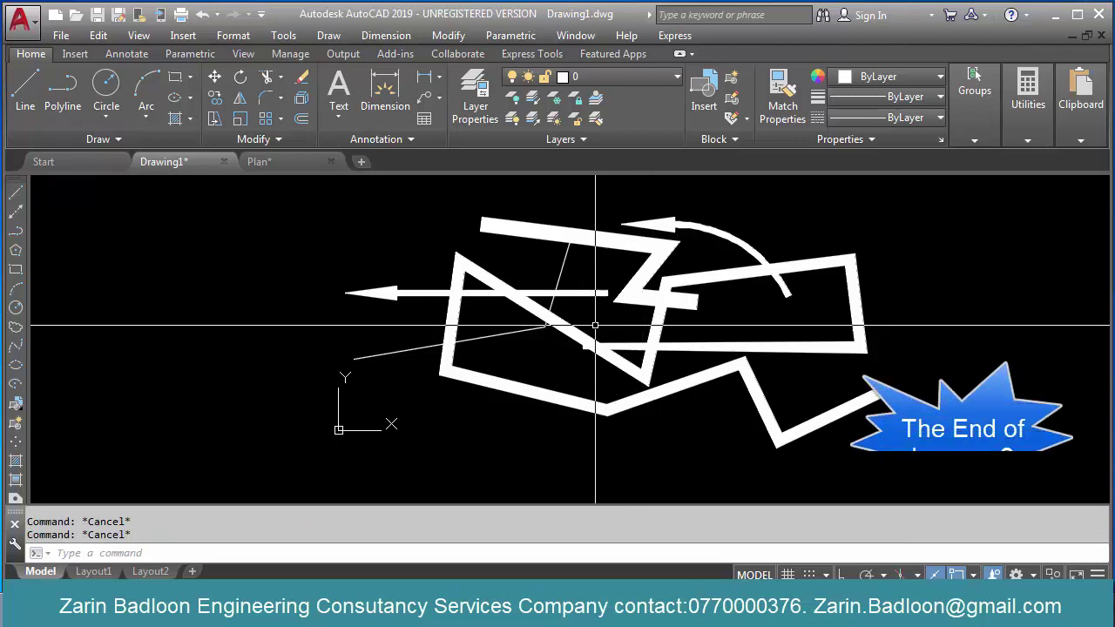
Step: Select all the polylines in the drawing with a crossing window and erase them
{"action": "left_click", "coordinate": [951, 232]}
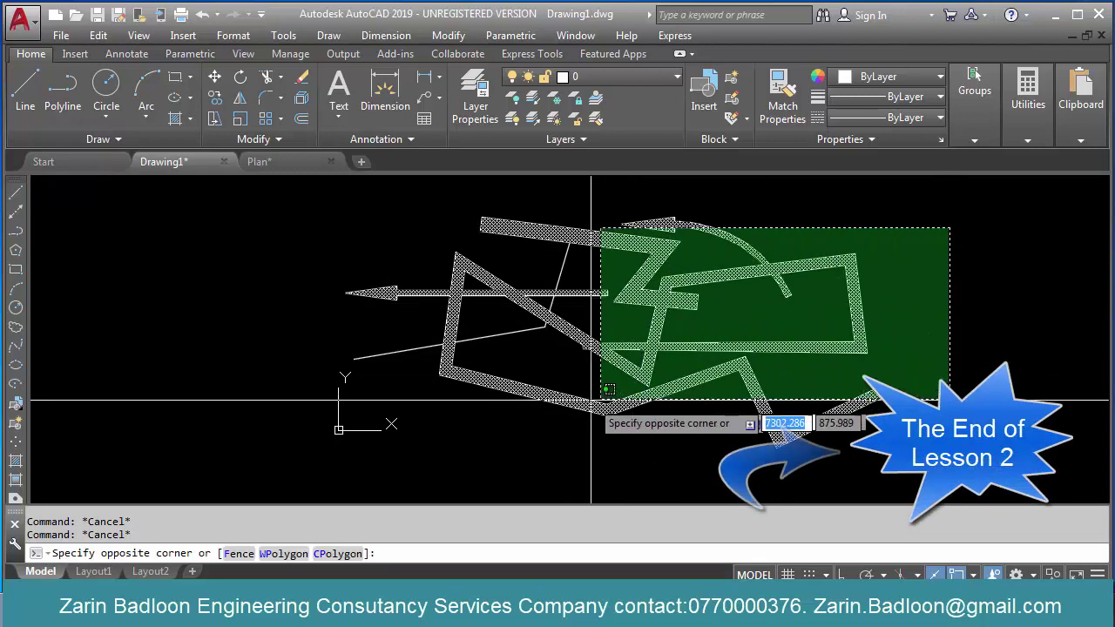
{"action": "left_click", "coordinate": [540, 419]}
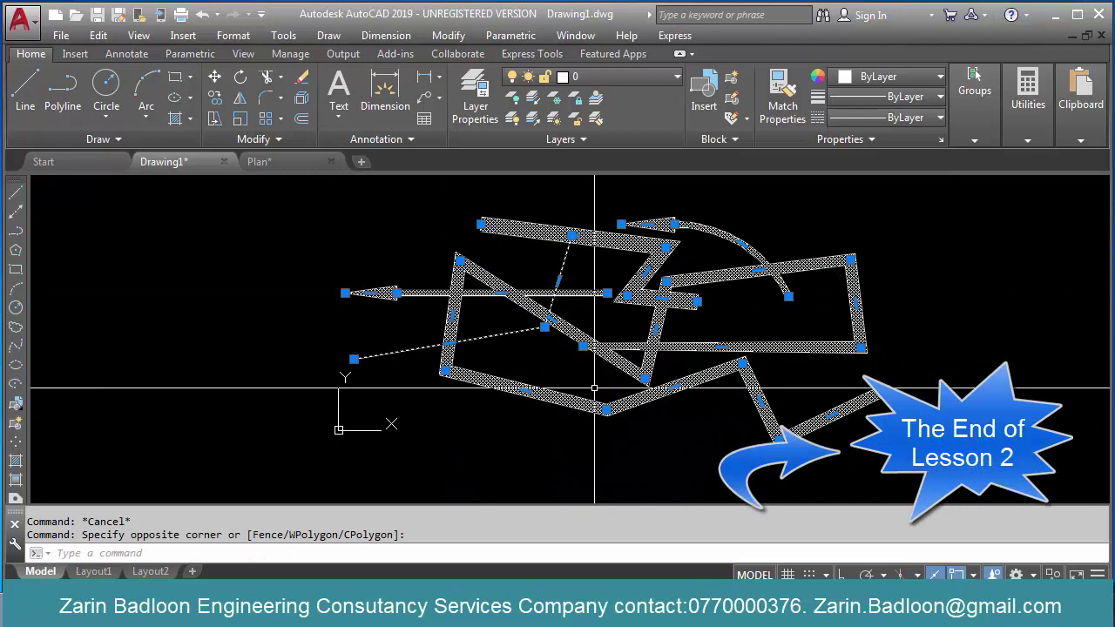
{"action": "key", "text": "Return"}
{"action": "key", "text": "Escape"}
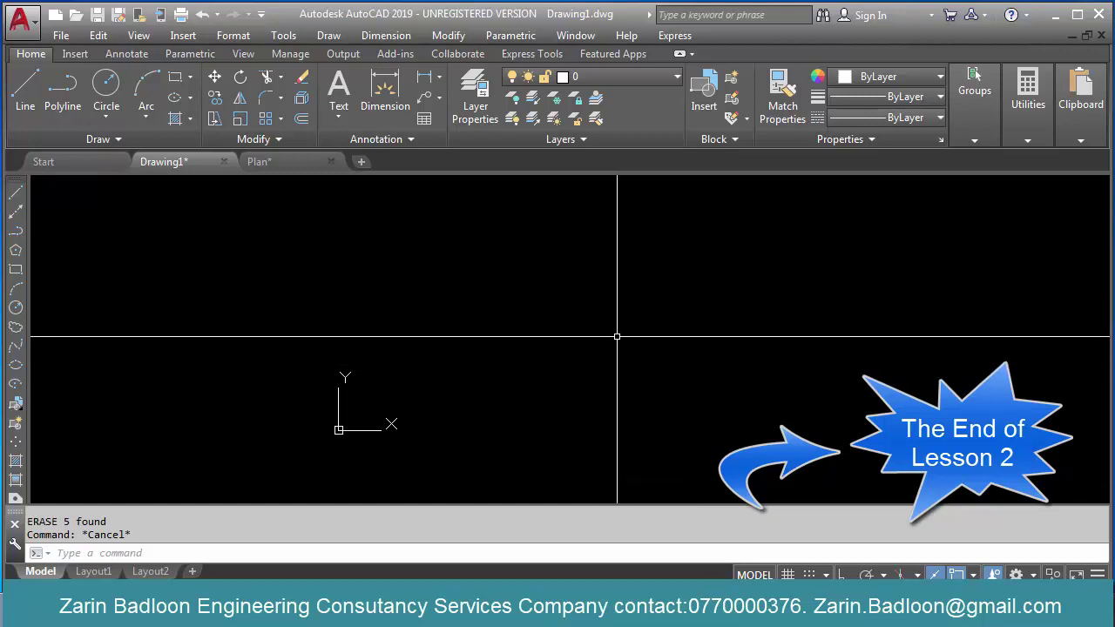
{"action": "left_click", "coordinate": [239, 610]}
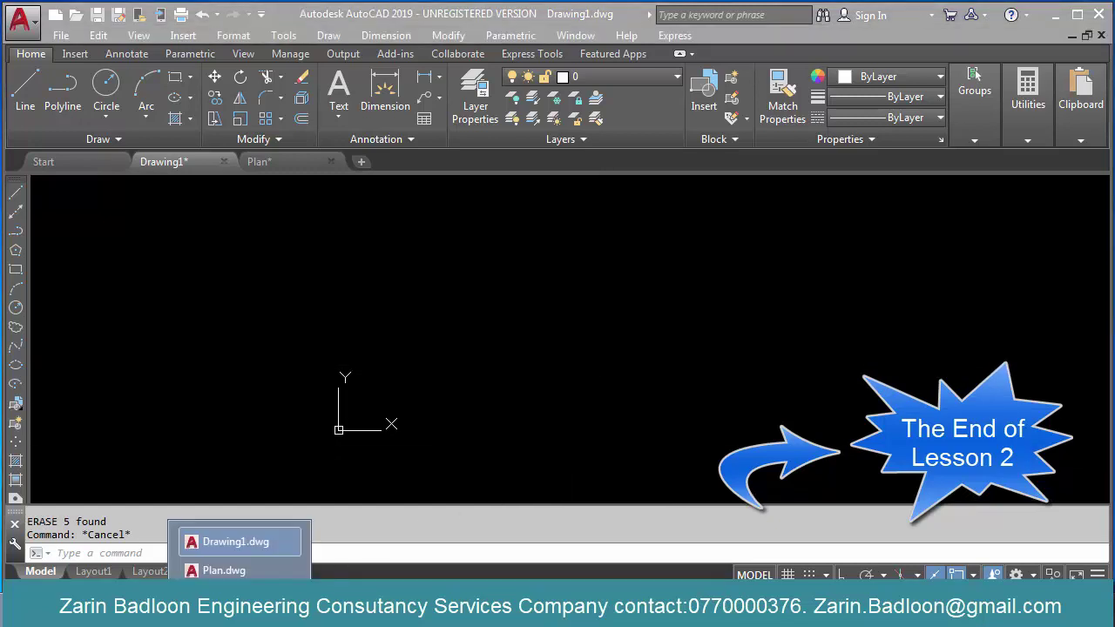